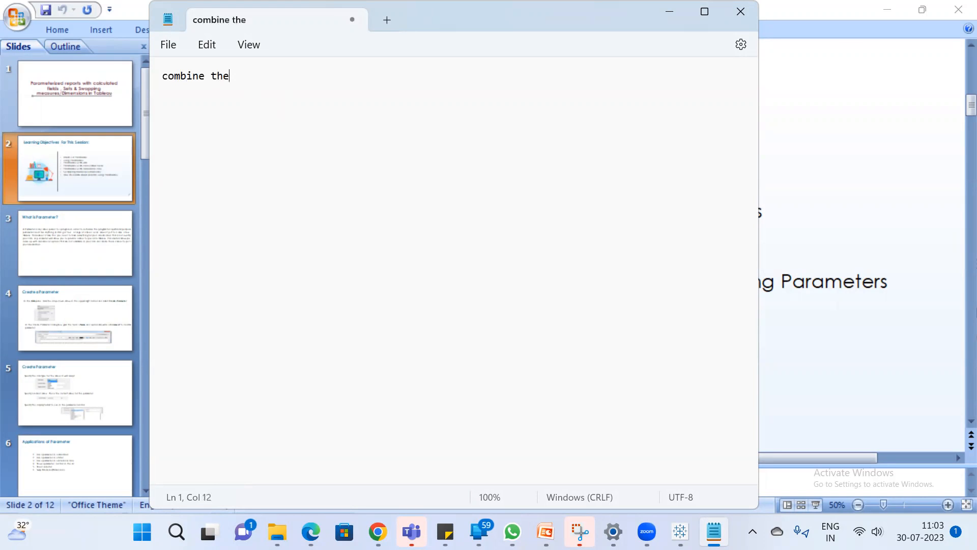
# Complete the heading as "combine the data" and add the line "1.Relationship model -Logical Layer" below it
pyautogui.write('data')
pyautogui.press('Return')
pyautogui.write('1.')
pyautogui.write('Relation')
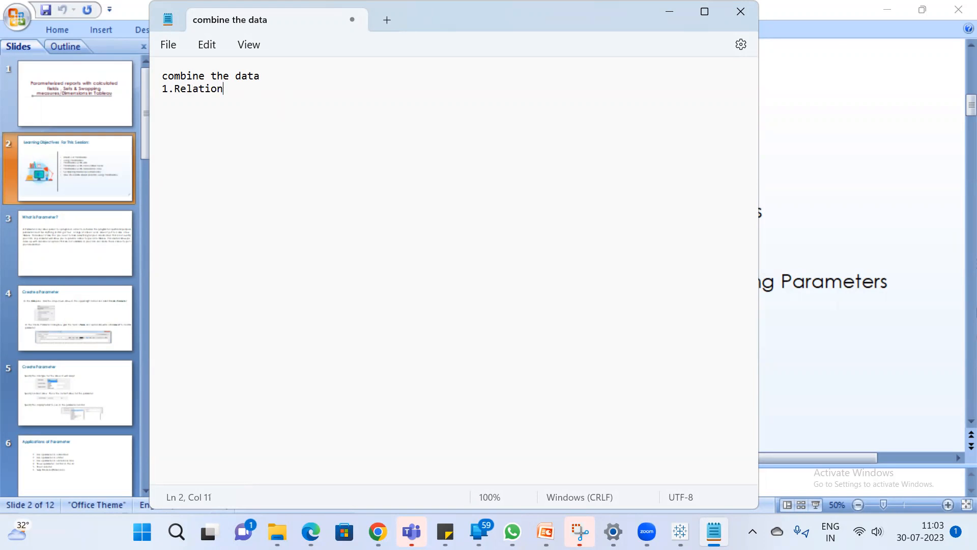
pyautogui.write('ship model -Logical Layer')
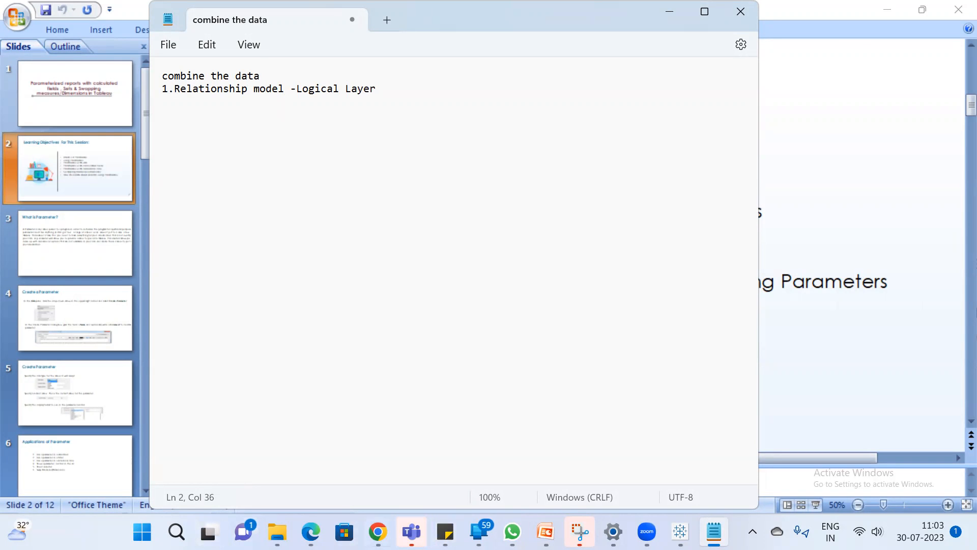
# Switch to the Google Meet call, admit the waiting participant and return to the notes
pyautogui.click(307, 462)
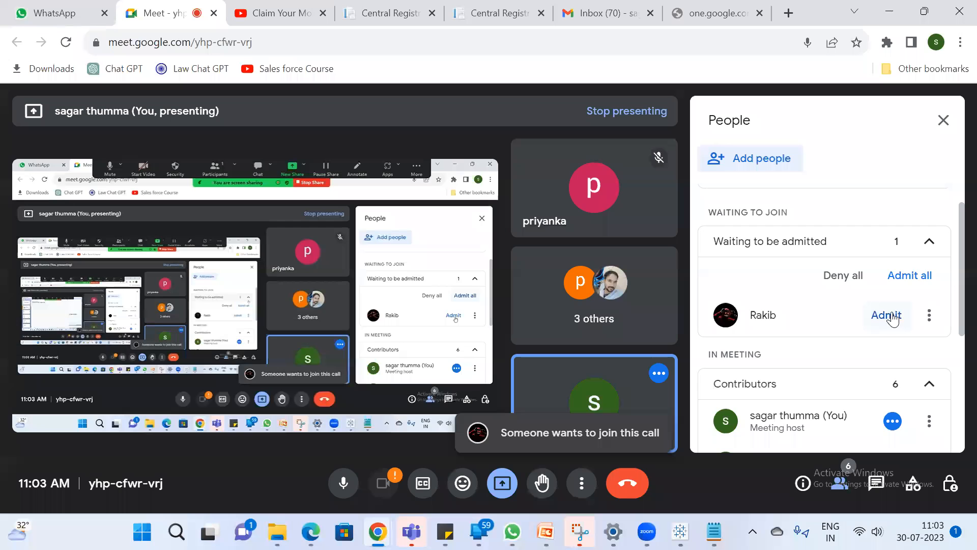
pyautogui.click(888, 316)
pyautogui.click(886, 12)
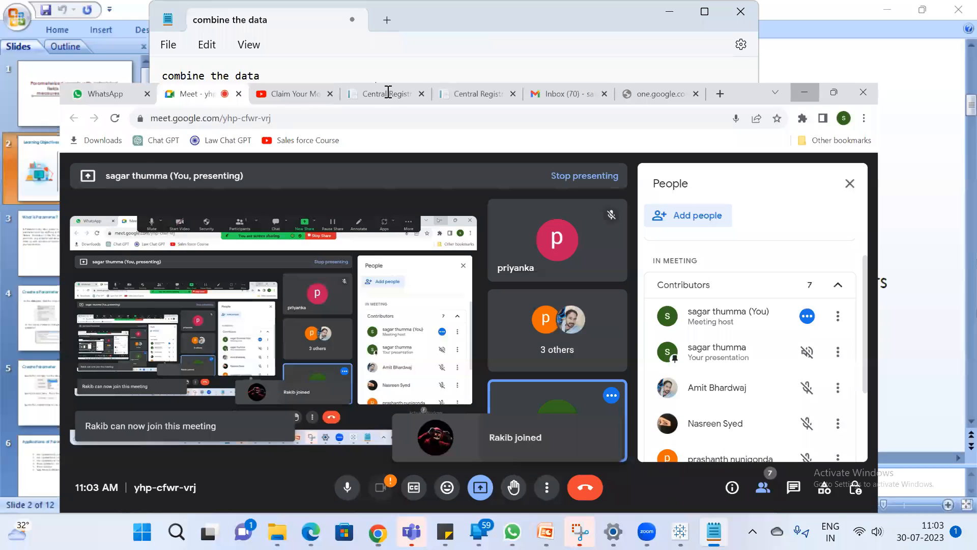
# Add the second list line "2.Joins --Physical Layer" to the notes
pyautogui.press('Return')
pyautogui.write('2.Joins')
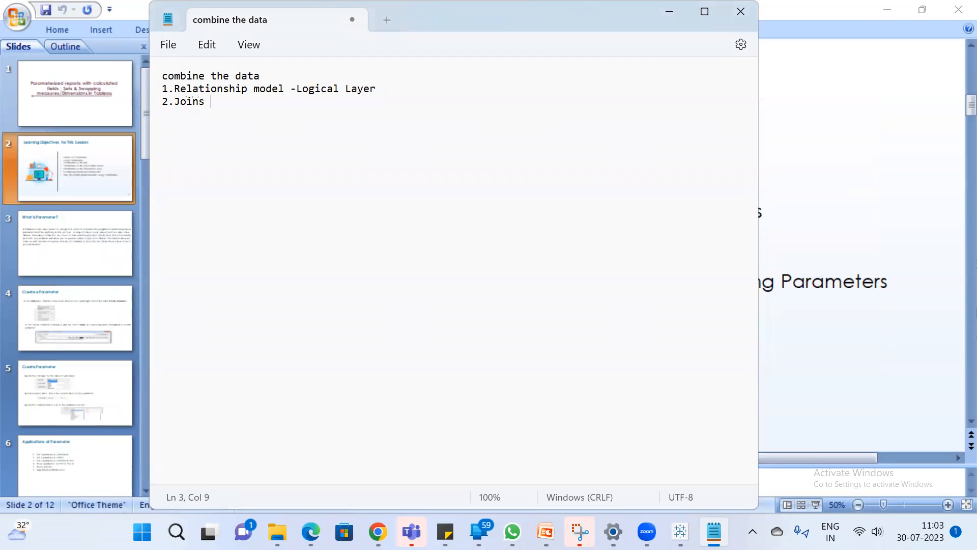
pyautogui.write(' --Physi')
pyautogui.write('cal Lyae')
pyautogui.press('BackSpace')
pyautogui.press('BackSpace')
pyautogui.press('BackSpace')
pyautogui.write('ayer')
# Add the third list line "3.Data blending" to the notes
pyautogui.press('Return')
pyautogui.write('3.Data blending')
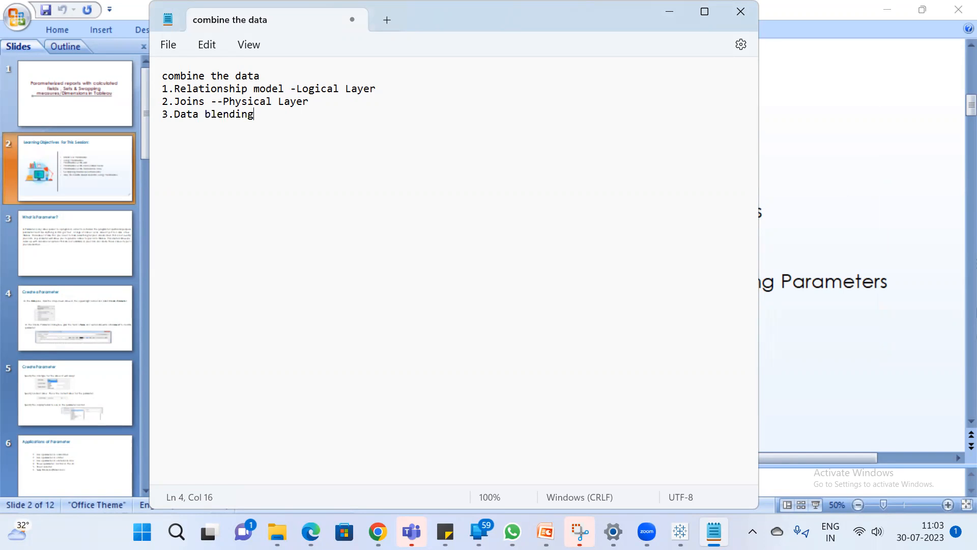
# Write the example lines "Oracle table A" and "SQL Table B" below the list, then delete both
pyautogui.press('Return')
pyautogui.press('Return')
pyautogui.write('Oracle tablea')
pyautogui.press('BackSpace')
pyautogui.write('A')
pyautogui.press('Return')
pyautogui.write('SQL Table B')
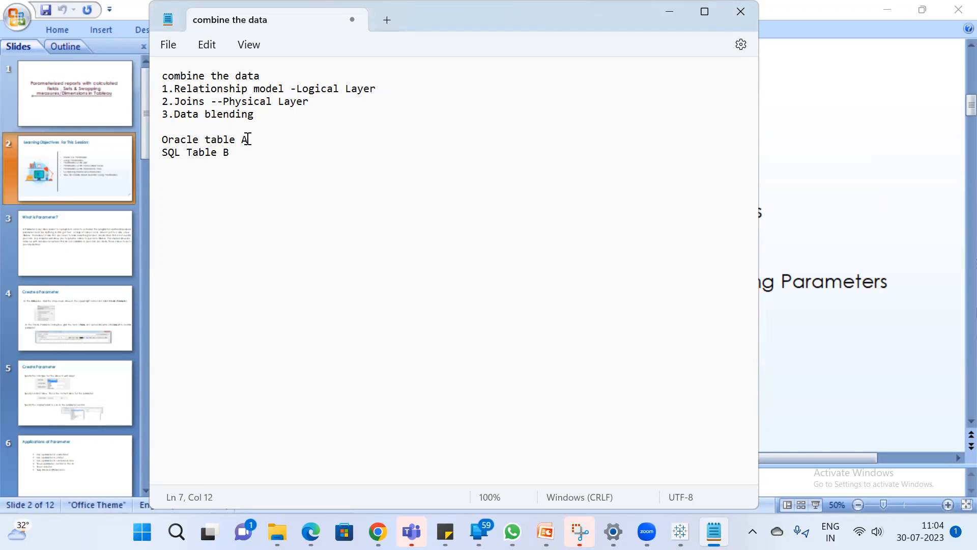
pyautogui.moveTo(238, 155); pyautogui.dragTo(151, 136)
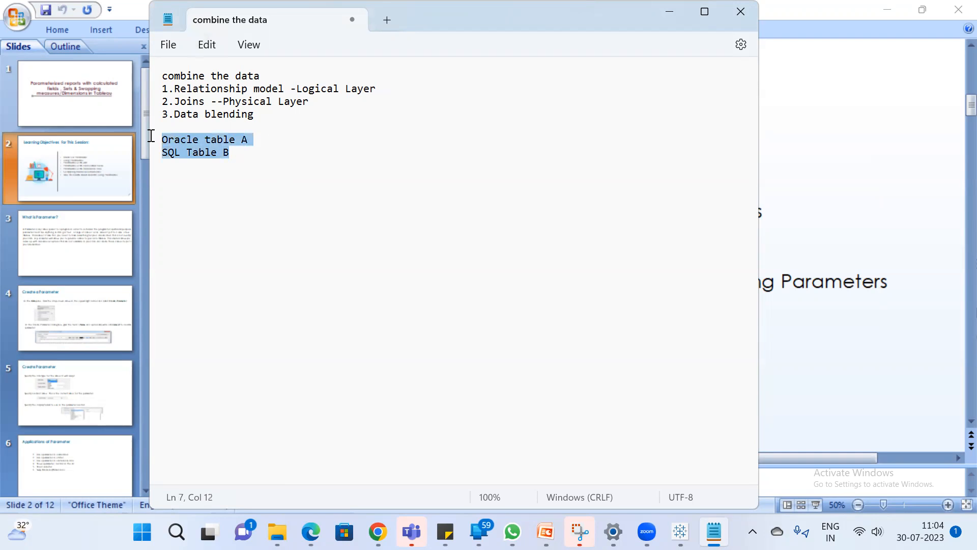
pyautogui.press('BackSpace')
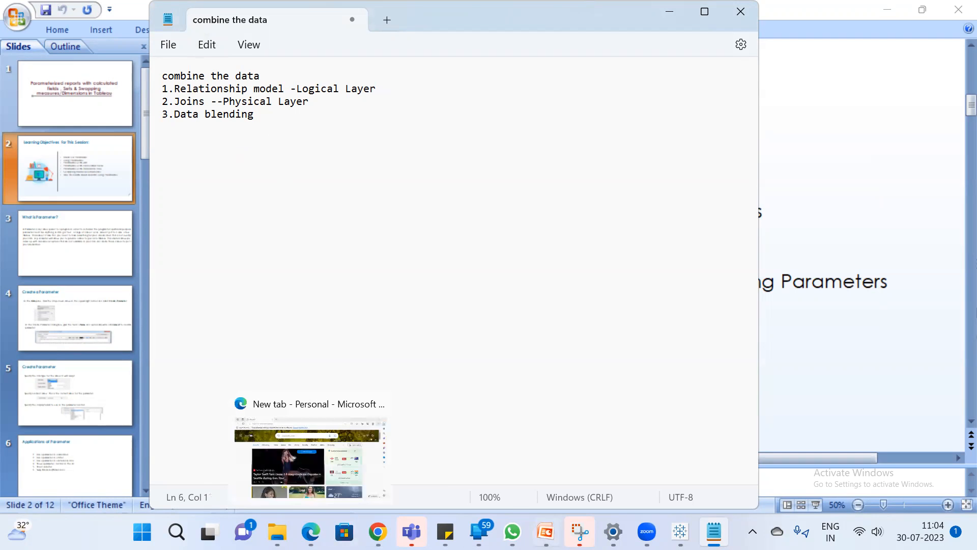
# Admit the person waiting to join the Google Meet call and switch back to Notepad
pyautogui.click(378, 532)
pyautogui.click(334, 454)
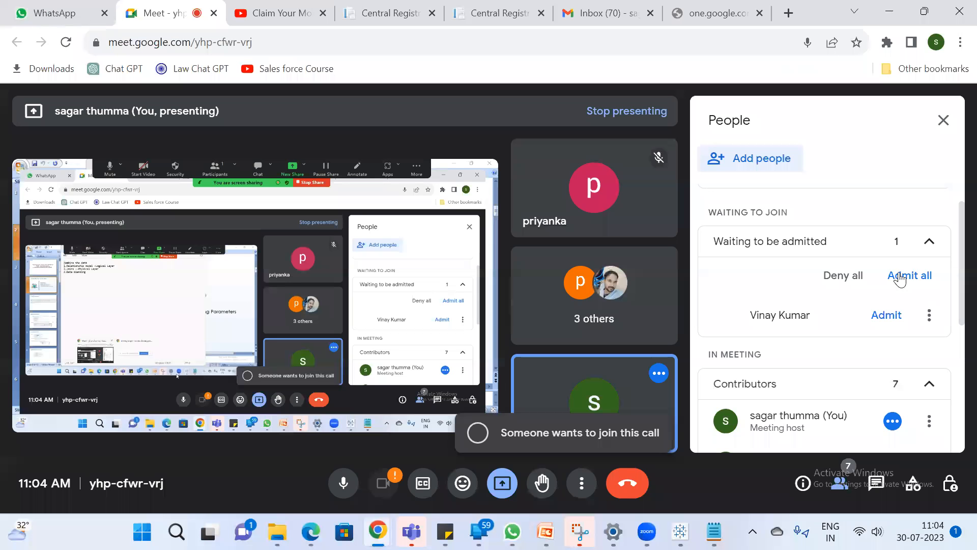
pyautogui.click(878, 315)
pyautogui.hotkey('alt', 'Tab')
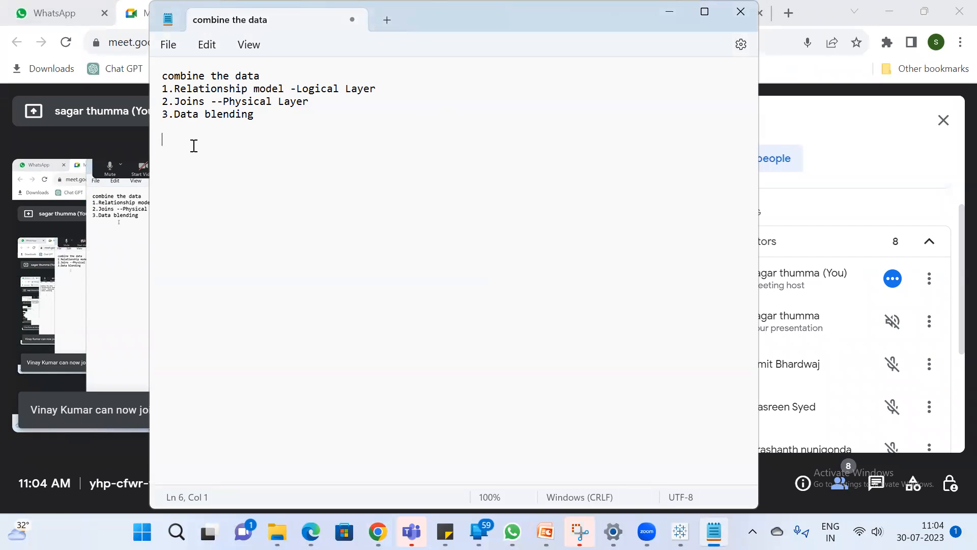
# Replace all the notes with the heading "Parameter", followed by a blank line
pyautogui.hotkey('ctrl', 'a')
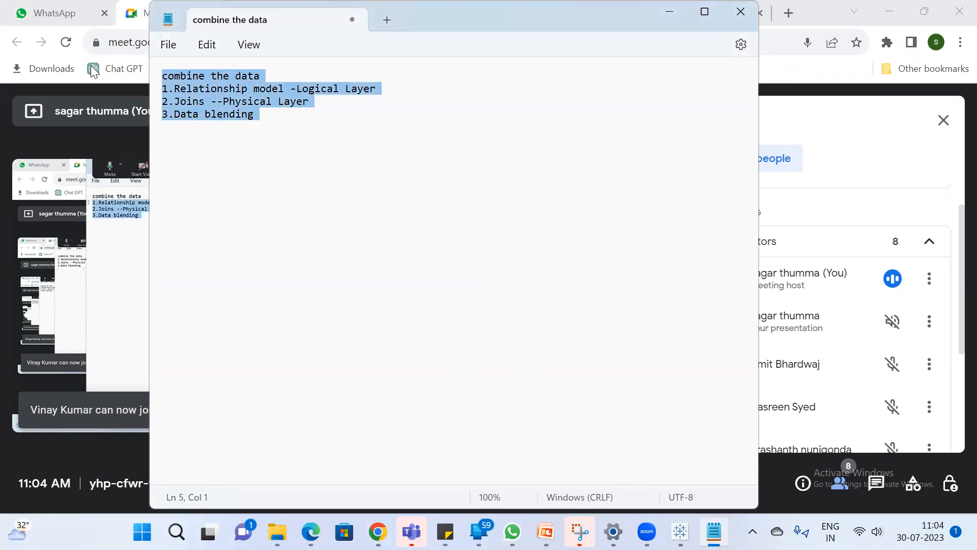
pyautogui.press('Delete')
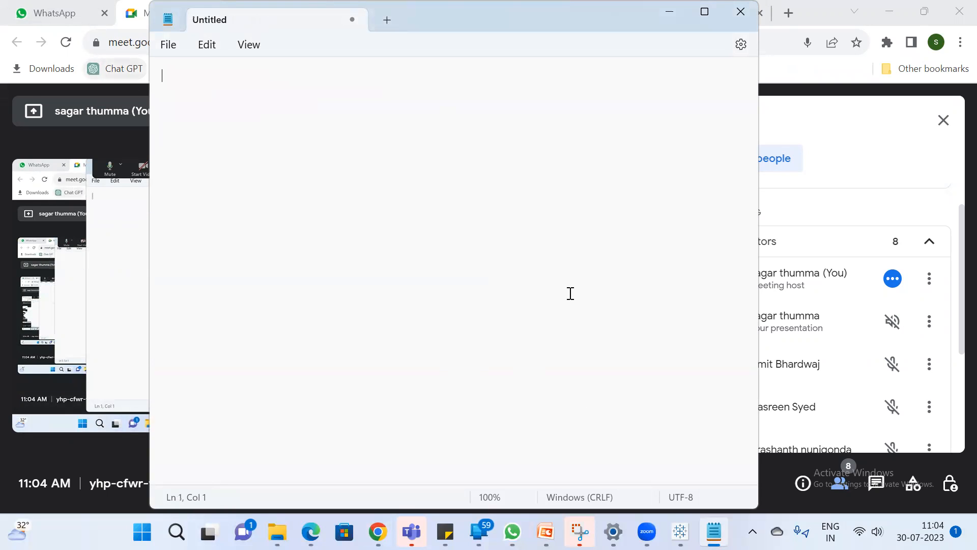
pyautogui.write('Parame')
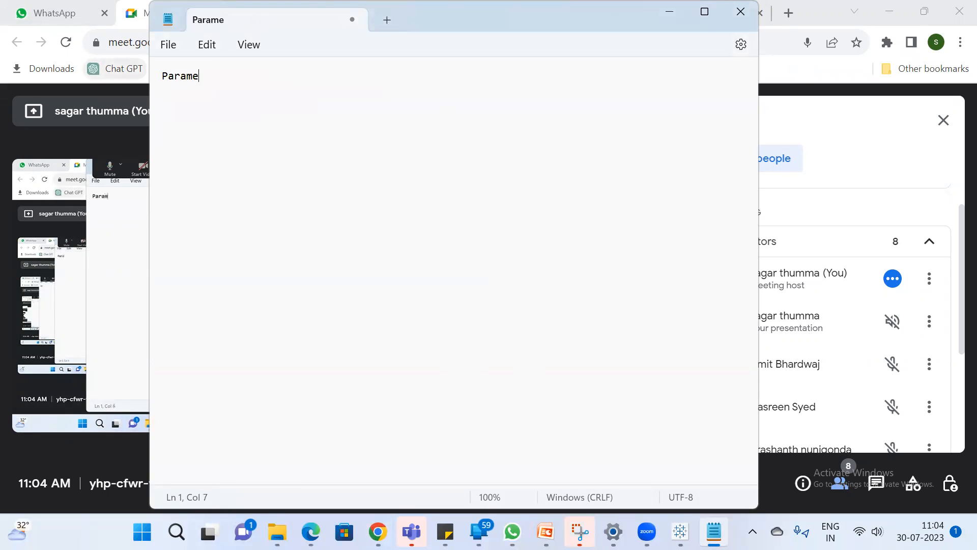
pyautogui.write('ter')
pyautogui.press('Return')
pyautogui.press('Return')
# Write the line "pass the values to calculations,filters,reference lines" under the Parameter heading
pyautogui.write('pass t')
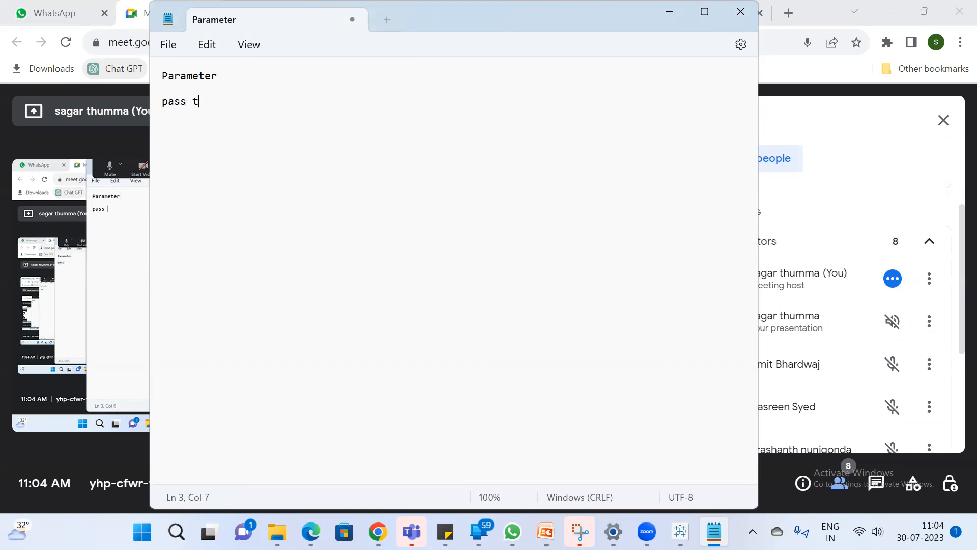
pyautogui.write('he values to t')
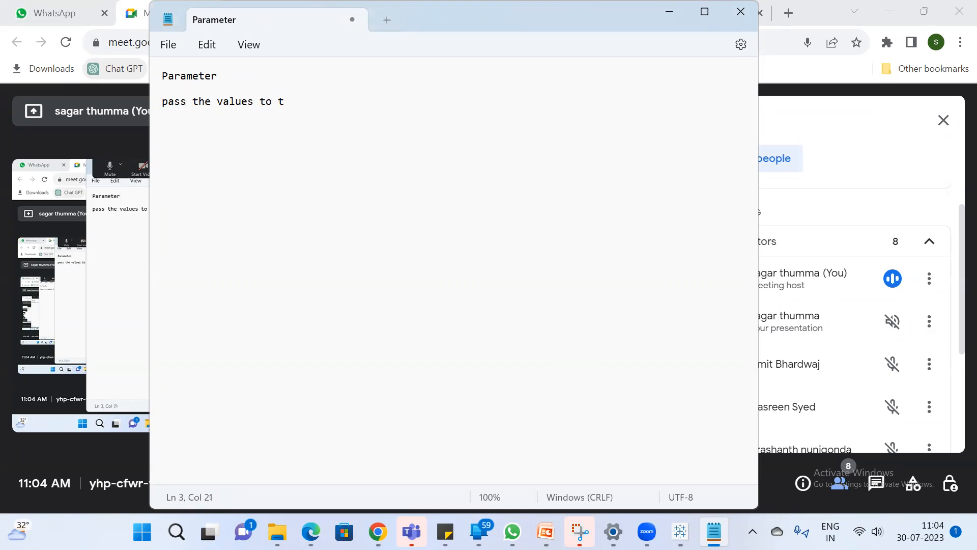
pyautogui.press('BackSpace')
pyautogui.write('calculations,filters')
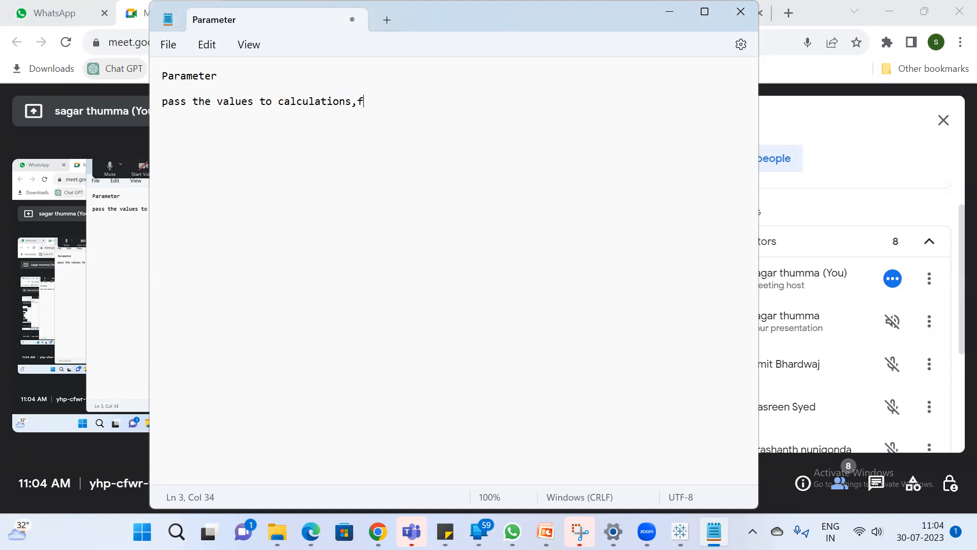
pyautogui.write(',refre')
pyautogui.press('BackSpace')
pyautogui.press('BackSpace')
pyautogui.write('erence line')
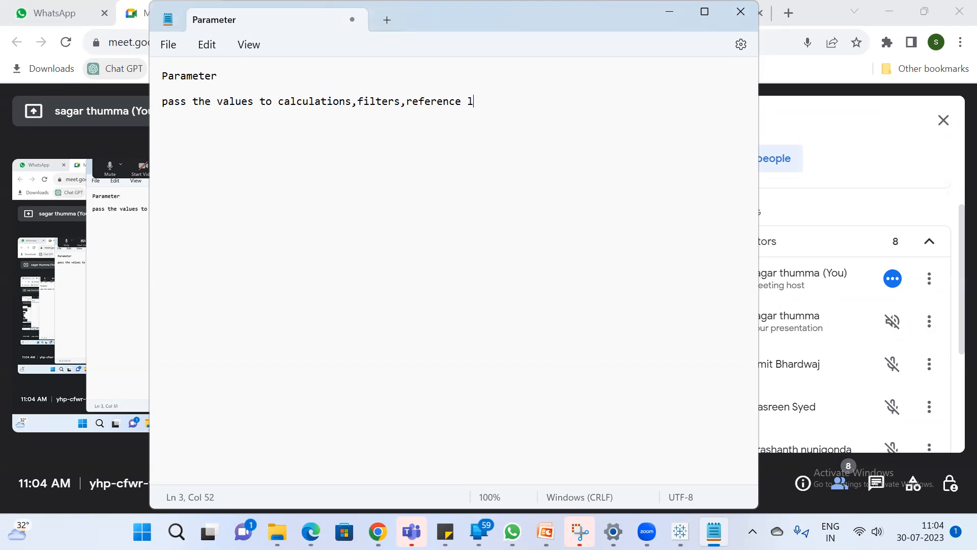
pyautogui.write('s')
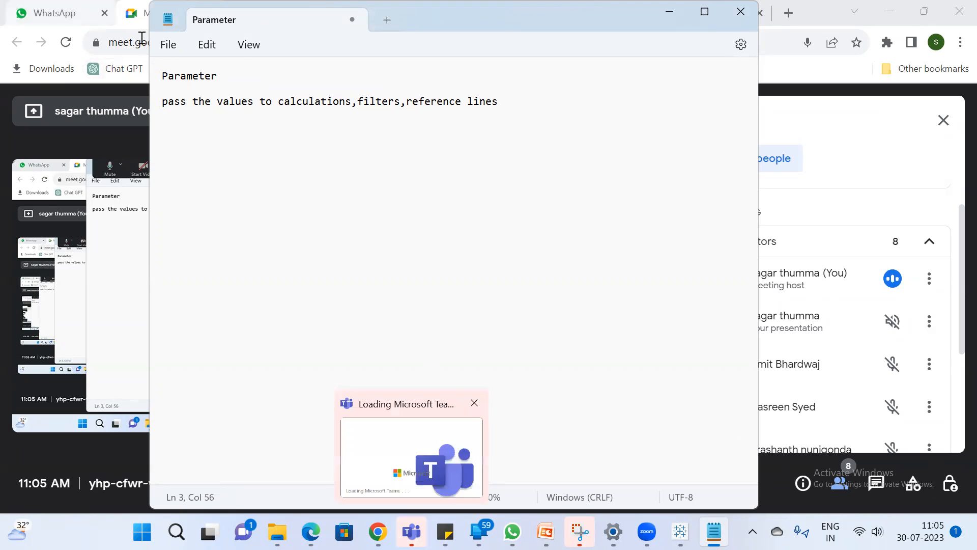
# Insert "(string,float,integer,date)" directly after the word "values" in the parameter description
pyautogui.click(257, 97)
pyautogui.write('(stri')
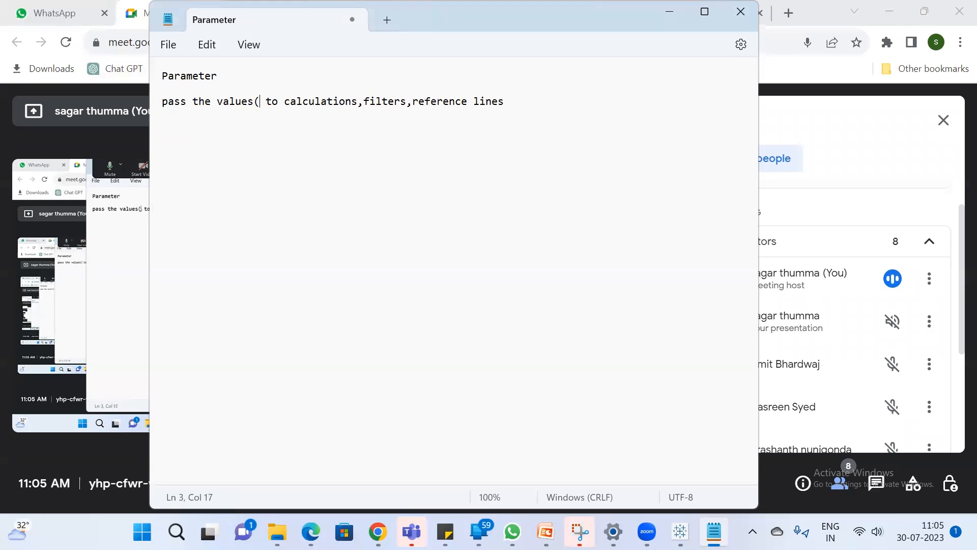
pyautogui.write('ng,')
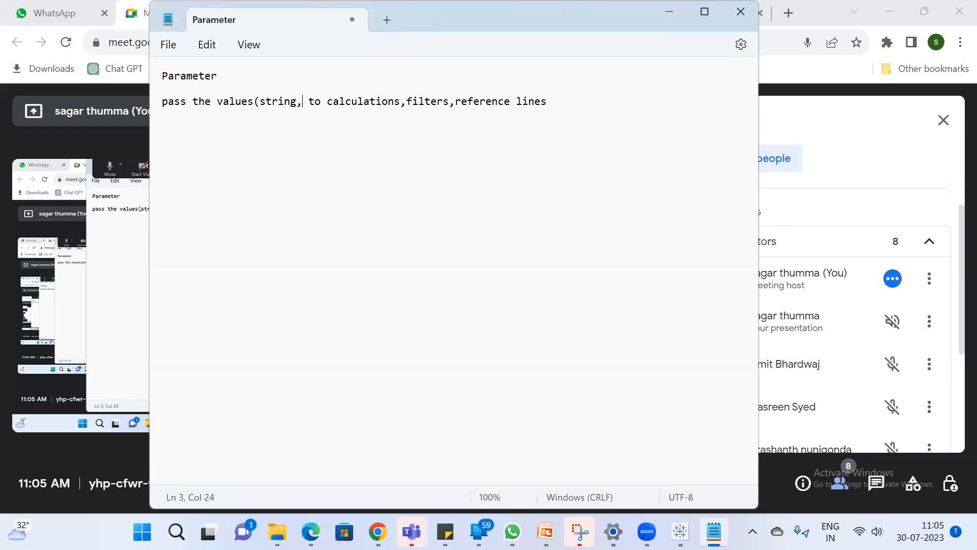
pyautogui.write('n')
pyautogui.press('BackSpace')
pyautogui.write('float,')
pyautogui.write('integer')
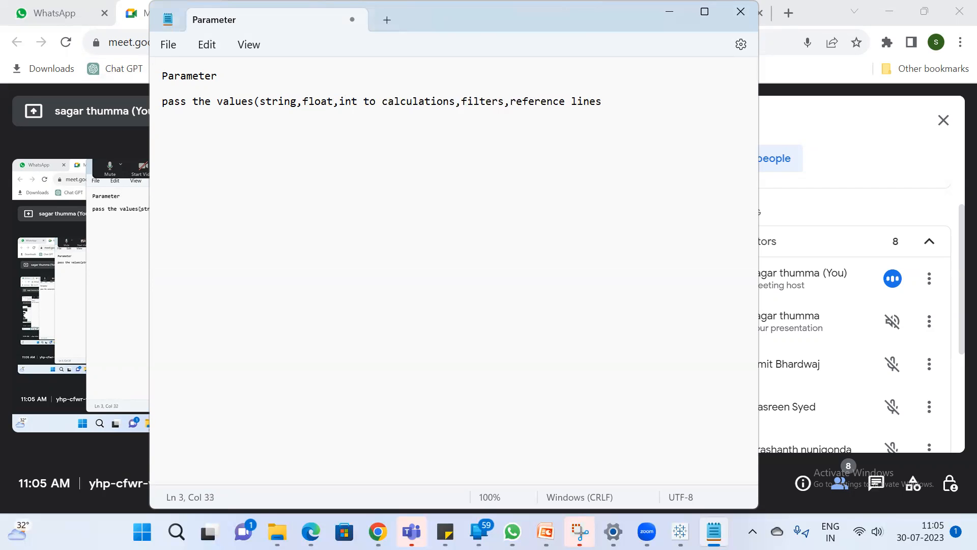
pyautogui.write(',date')
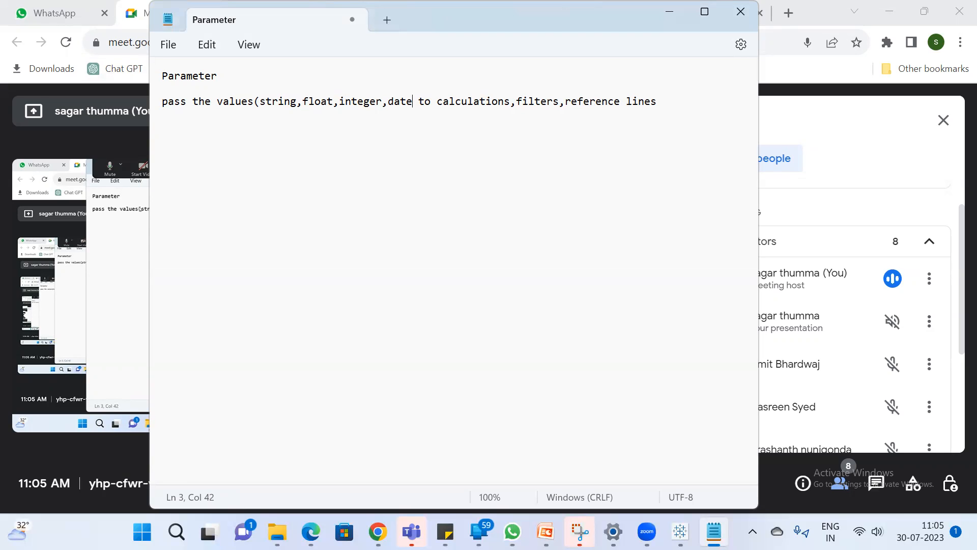
pyautogui.write(')')
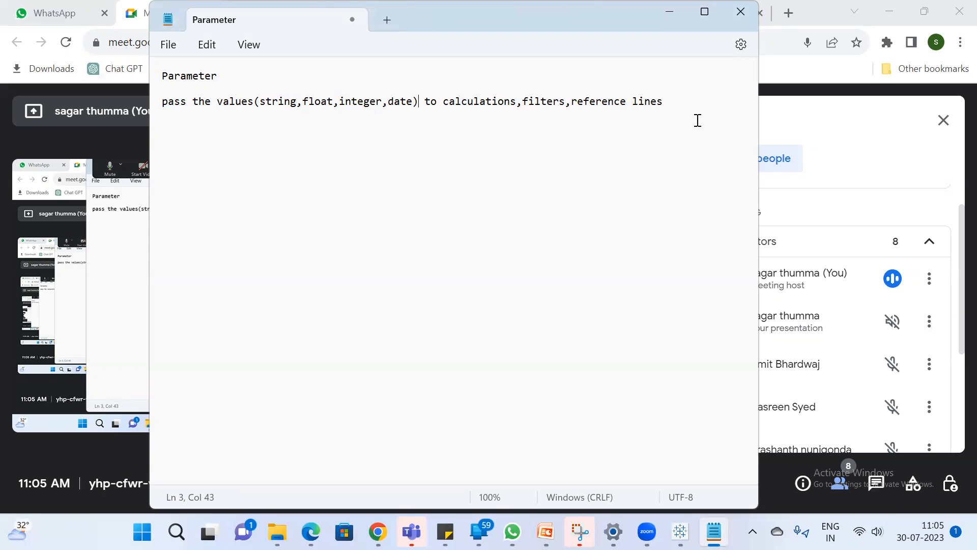
# Add the line "Data 10 columns 10k rows" below the parameter description, separated by a blank line
pyautogui.click(685, 102)
pyautogui.press('Return')
pyautogui.press('Return')
pyautogui.write('Data 10 columns 10k rows')
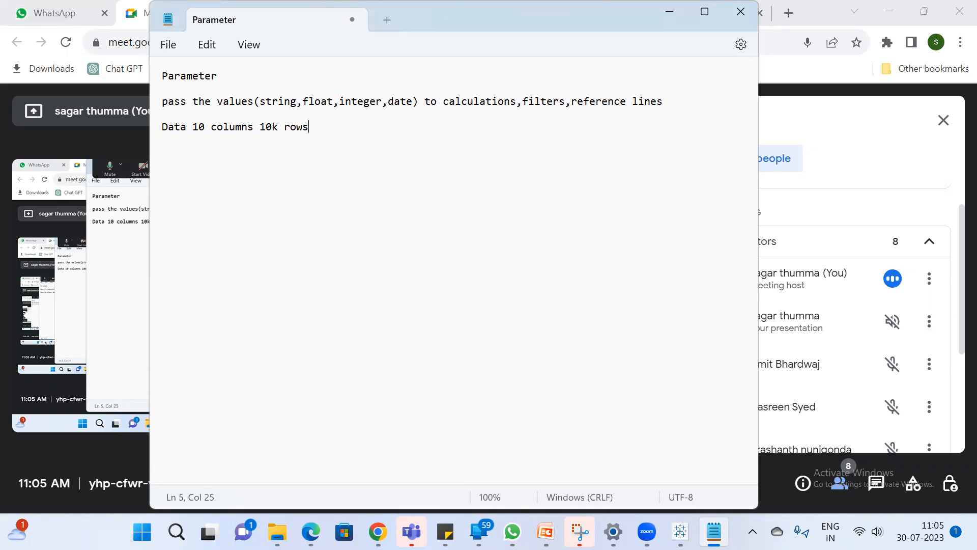
# Below the data line, add "create which is not there in the data is possible only because of parameter"
pyautogui.press('Return')
pyautogui.press('Return')
pyautogui.press('Return')
pyautogui.write('create whichh')
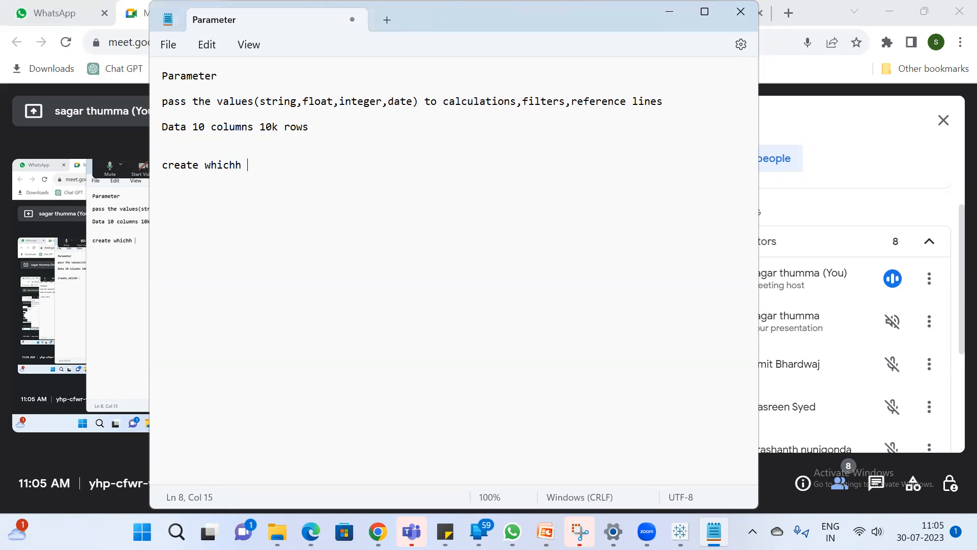
pyautogui.press('BackSpace')
pyautogui.press('BackSpace')
pyautogui.write('is not there in')
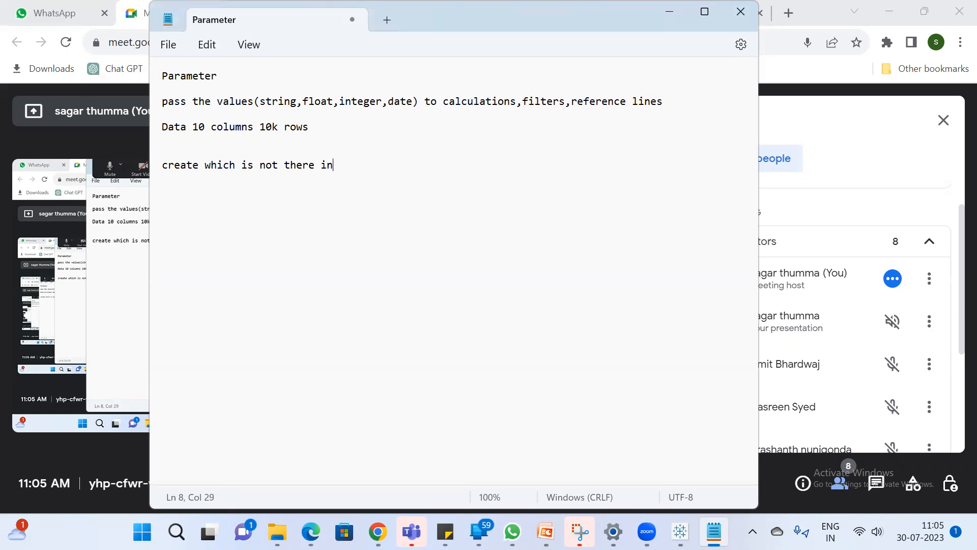
pyautogui.write(' the data is possi')
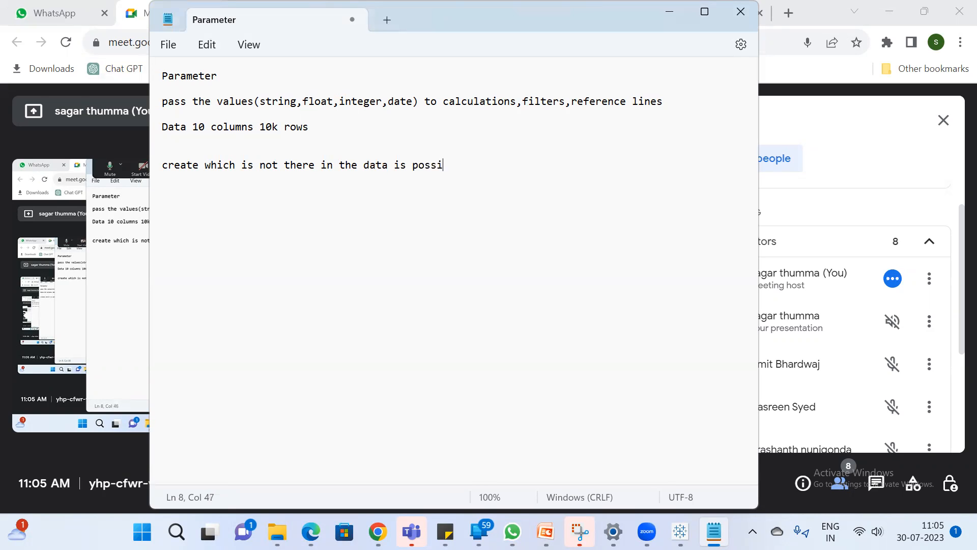
pyautogui.write('ble only becaus')
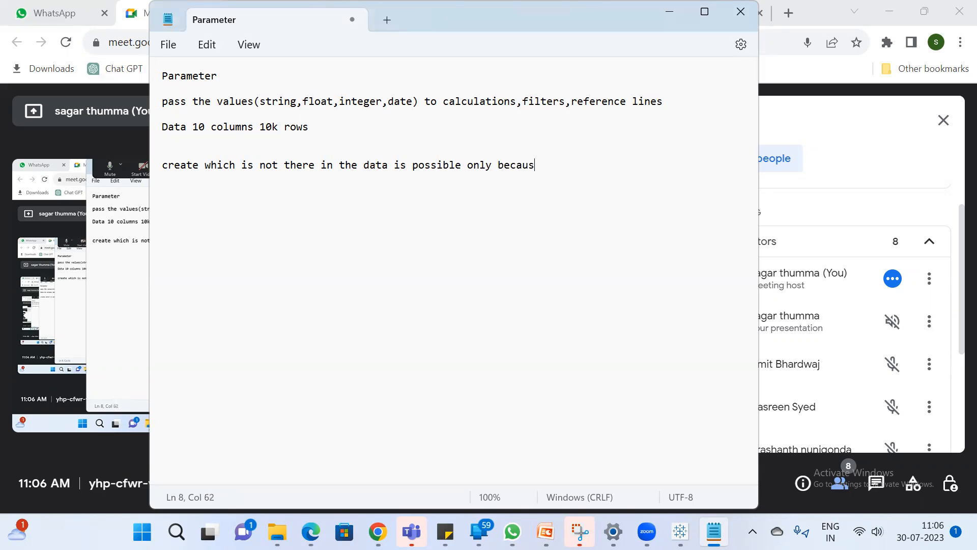
pyautogui.write('e of parameter')
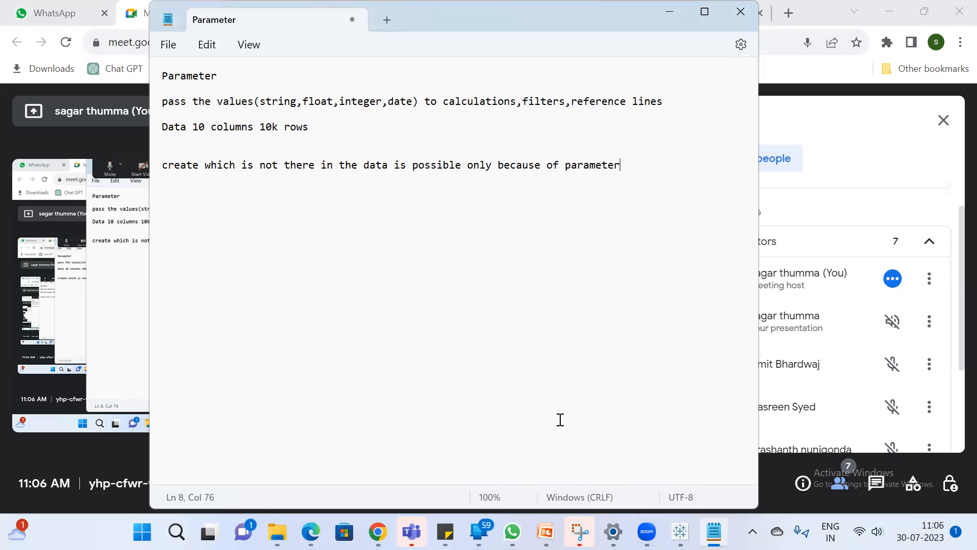
# Switch to Tableau, dismiss the file recovery prompt and open the Sample - Superstore saved data source
pyautogui.click(680, 531)
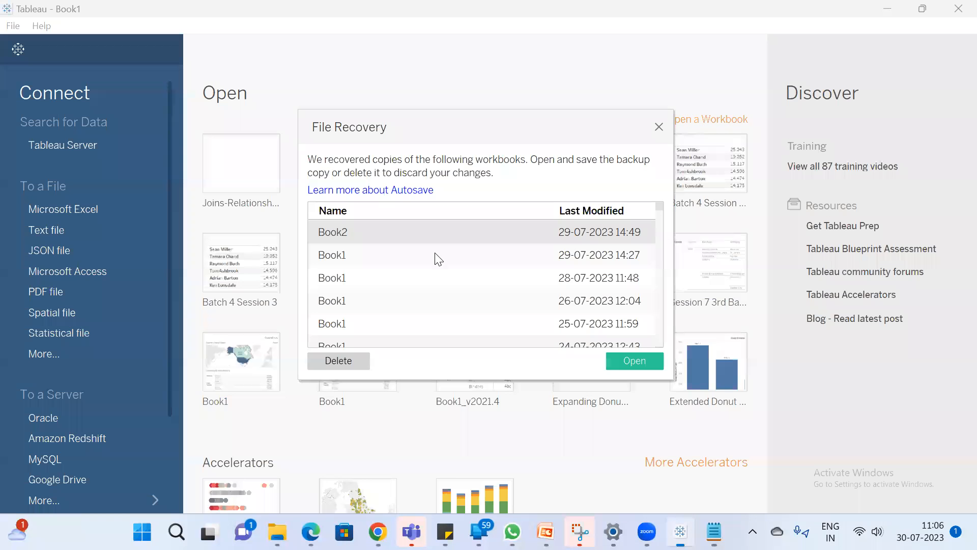
pyautogui.click(660, 126)
pyautogui.scroll(-3, 77, 231)
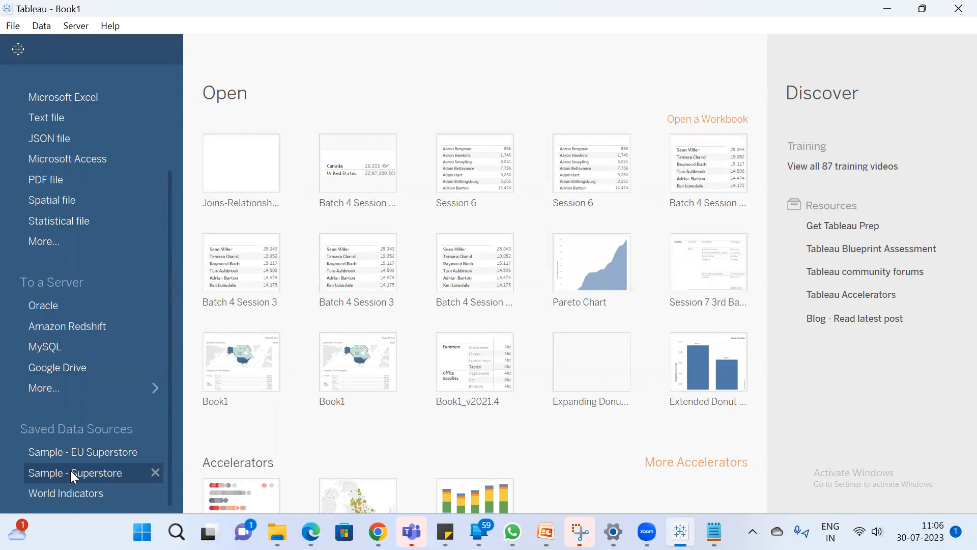
pyautogui.click(80, 481)
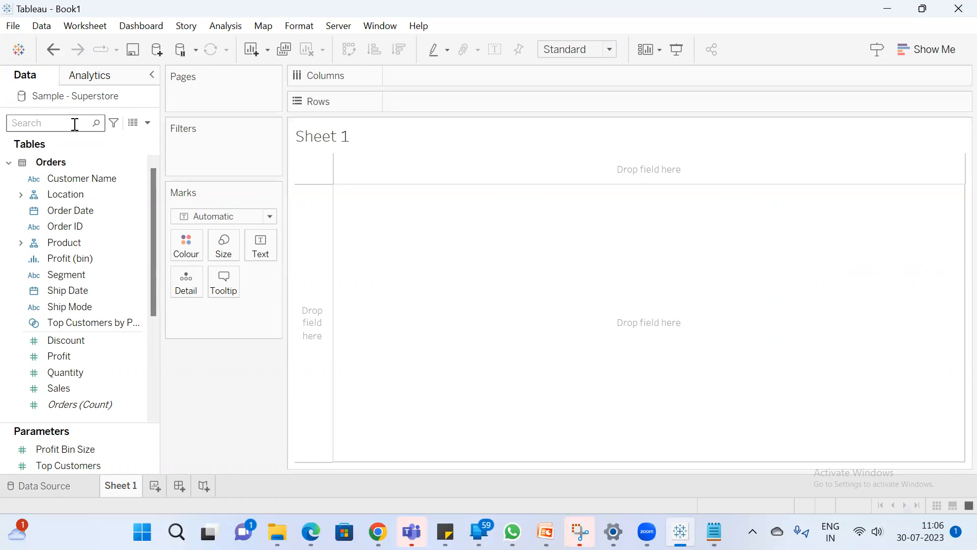
# Search the fields for "cus" and place Customer Name on Rows
pyautogui.click(75, 124)
pyautogui.write('cus')
pyautogui.moveTo(116, 179)
pyautogui.mouseDown()
pyautogui.moveTo(428, 105)
pyautogui.moveTo(18, 131)
pyautogui.mouseUp()
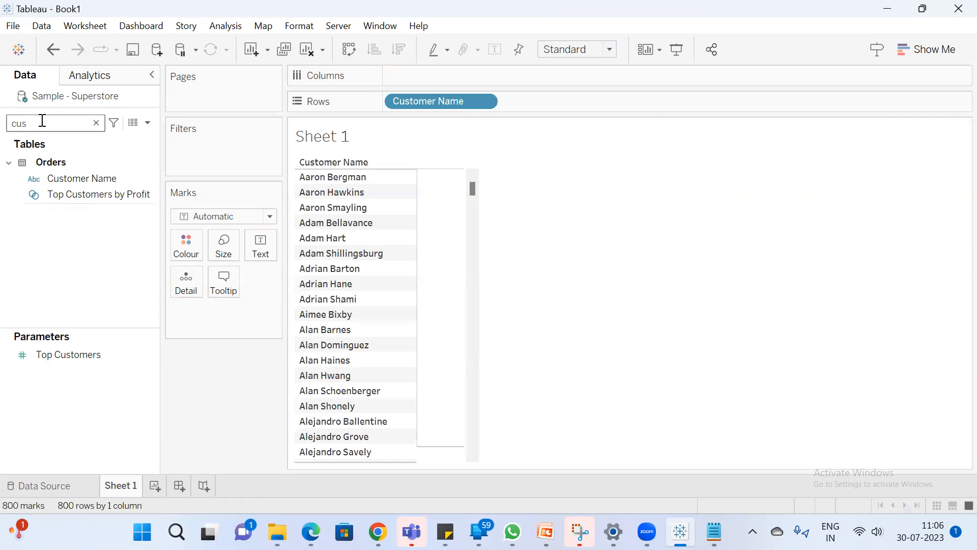
# Find the Sales field with "sa", add it to the view and sort the customers by sales in descending order
pyautogui.doubleClick(41, 122)
pyautogui.write('sa')
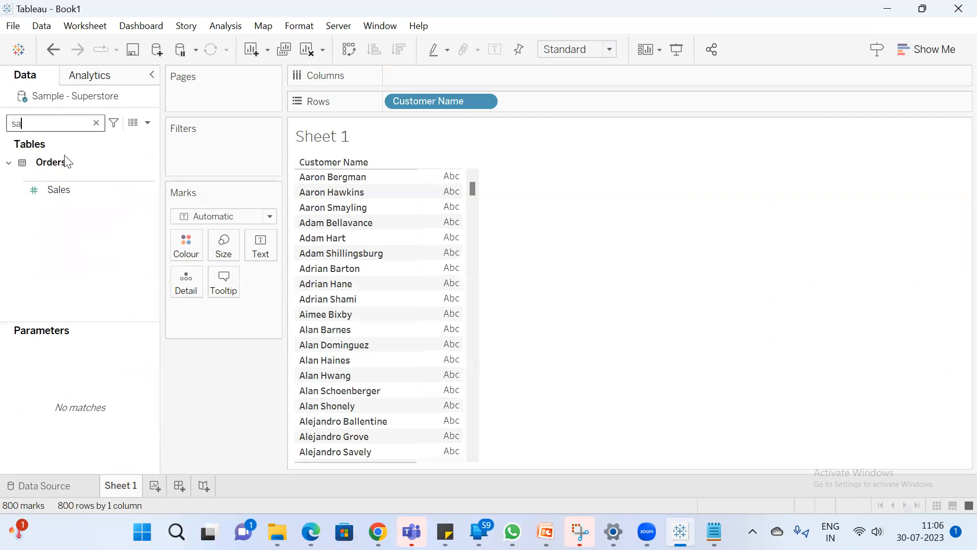
pyautogui.doubleClick(65, 189)
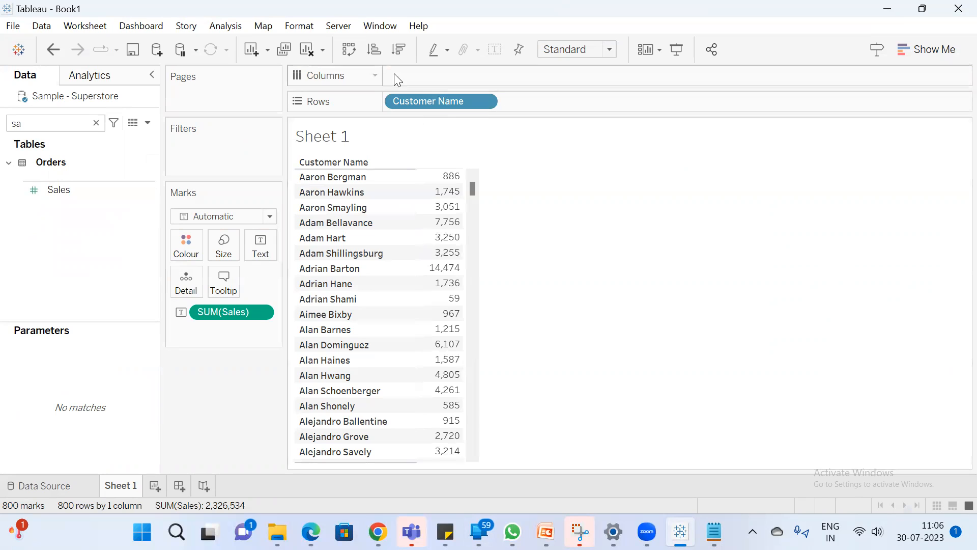
pyautogui.click(401, 49)
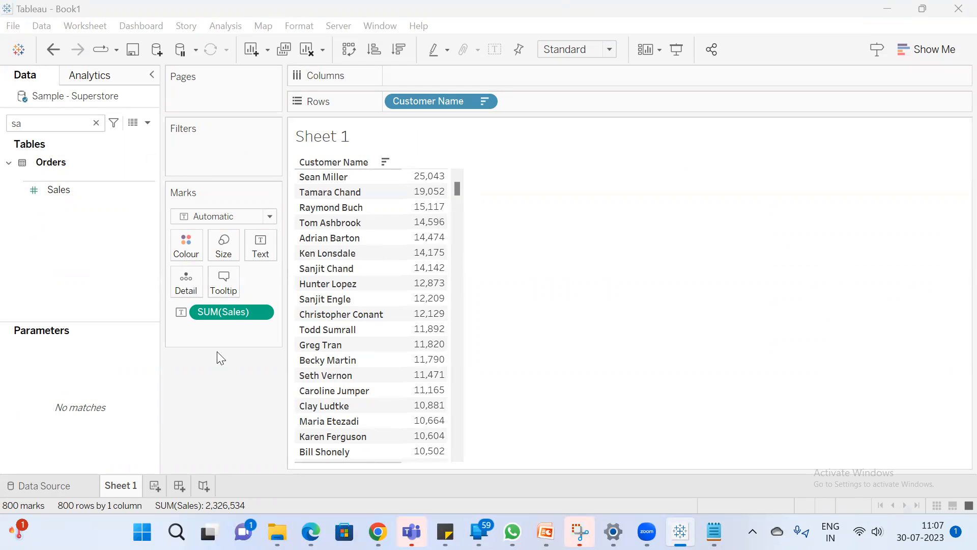
# Start creating a new parameter and name it "Select Value"
pyautogui.click(146, 124)
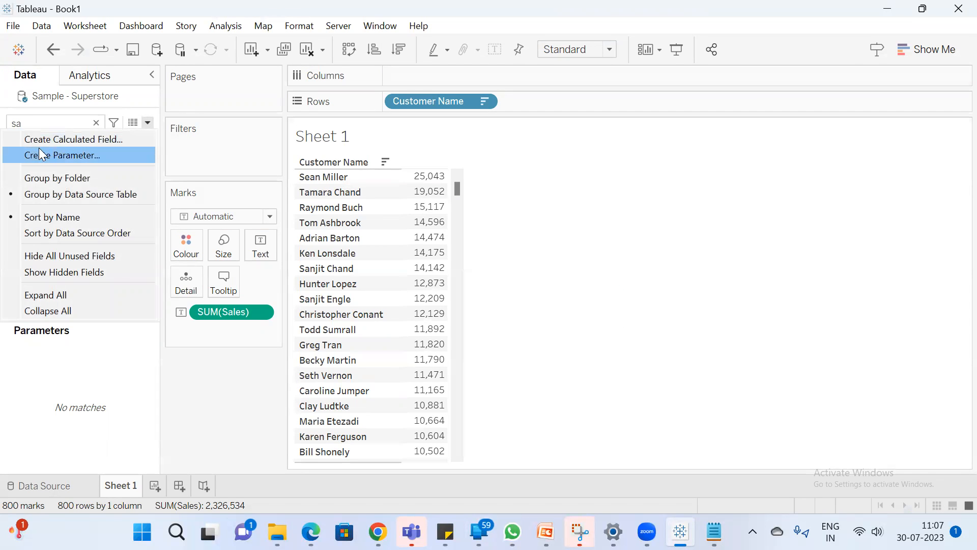
pyautogui.click(76, 157)
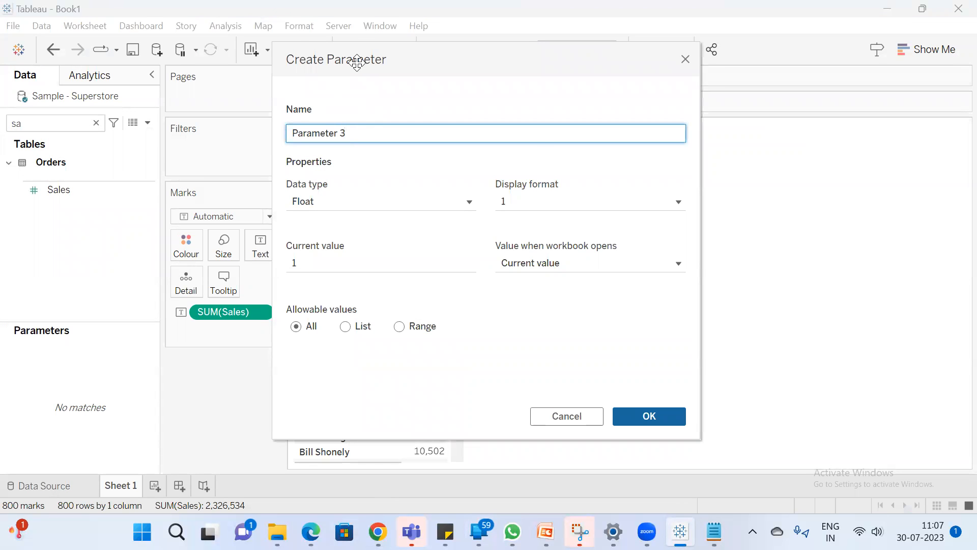
pyautogui.moveTo(357, 63); pyautogui.dragTo(535, 116)
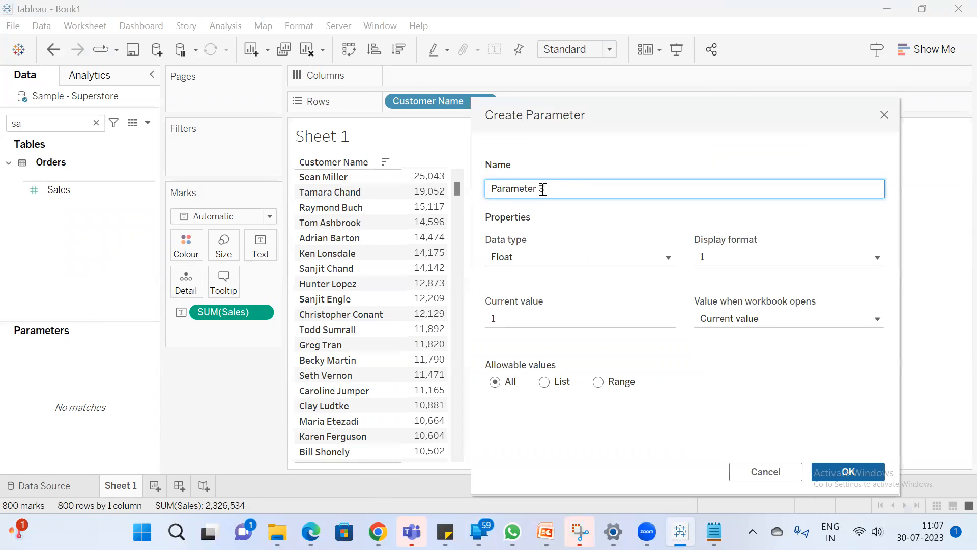
pyautogui.moveTo(557, 190); pyautogui.dragTo(297, 170)
pyautogui.write('Select Value')
# Switch to the Notepad notes and add the line "Requirement is to create Top N Customers --N can be selected by user"
pyautogui.click(715, 532)
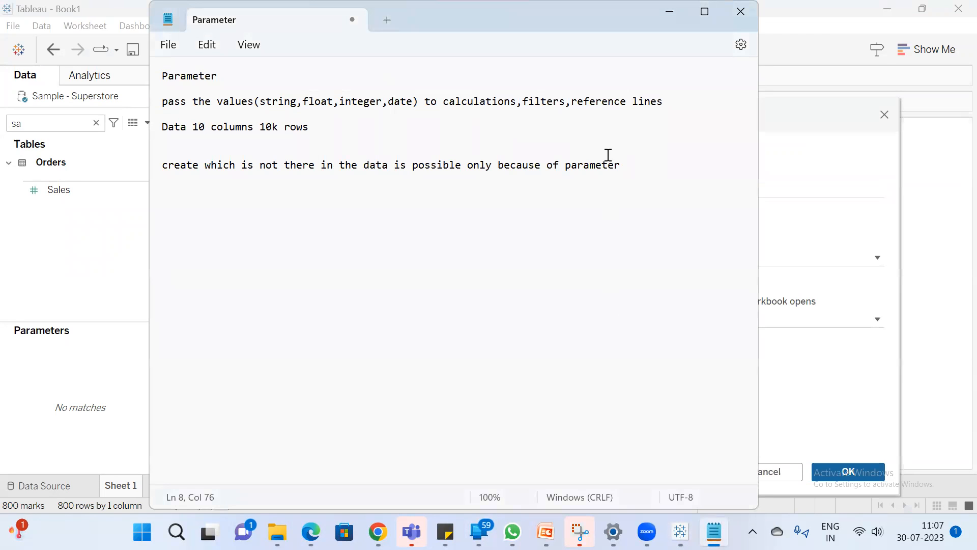
pyautogui.press('Return')
pyautogui.press('Return')
pyautogui.write('Requir')
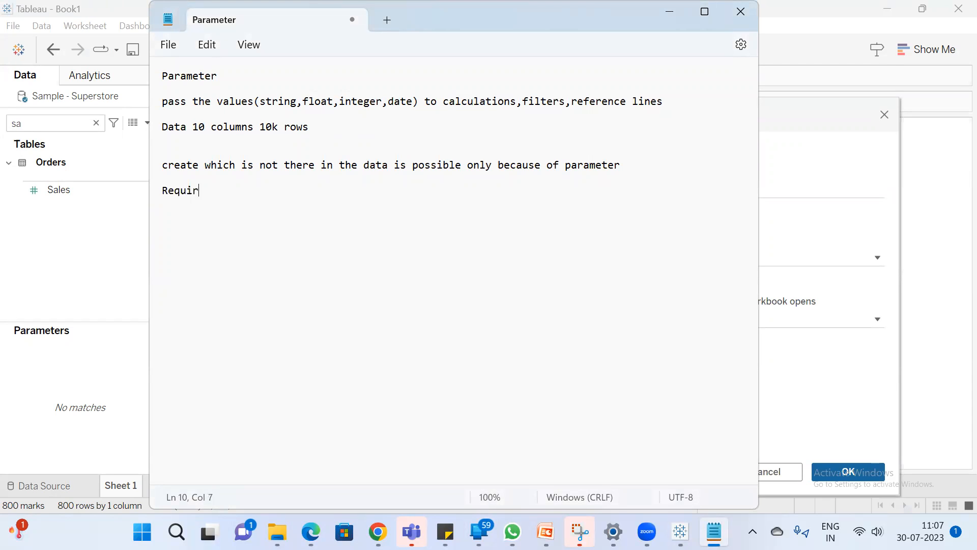
pyautogui.write('ement is to crate')
pyautogui.press('BackSpace')
pyautogui.press('BackSpace')
pyautogui.write('at tet')
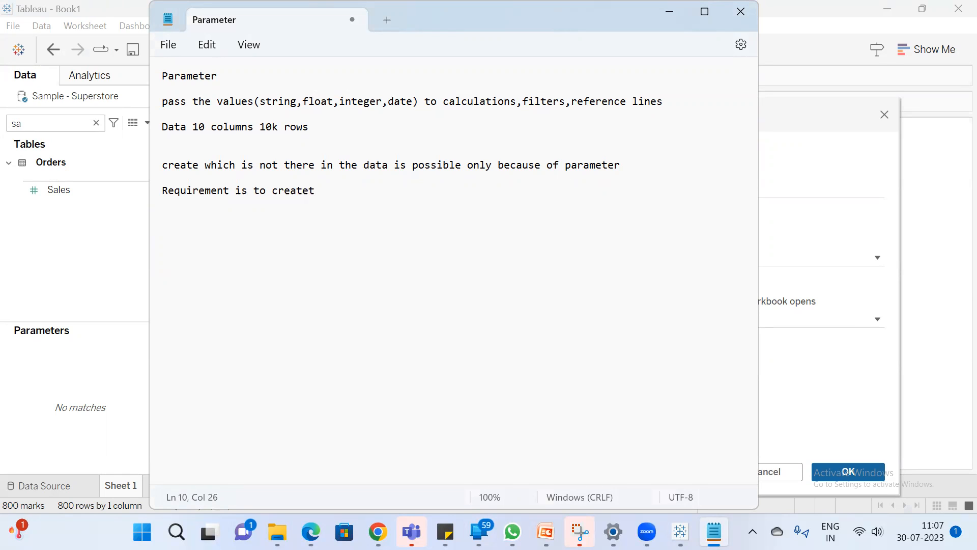
pyautogui.press('BackSpace')
pyautogui.write(' Top N Customers --')
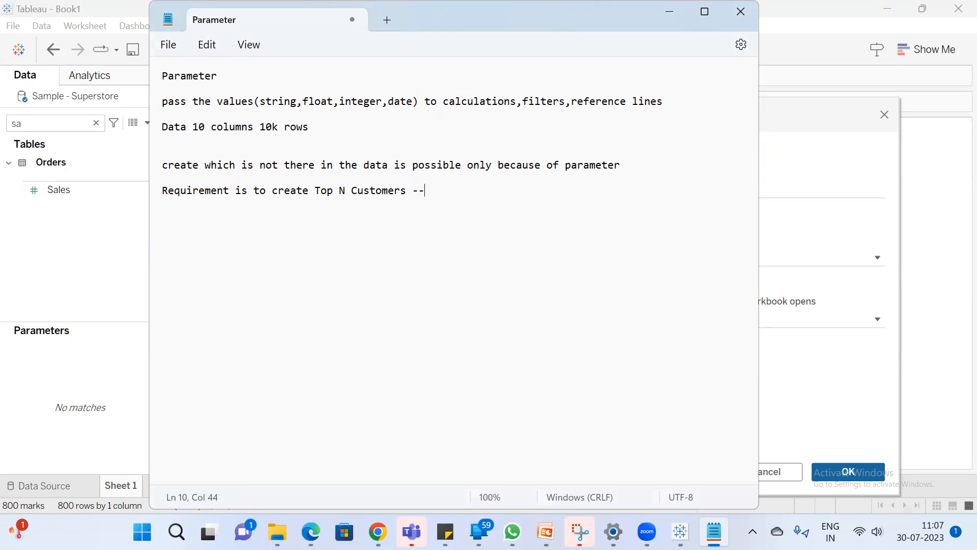
pyautogui.write('N can be selected ')
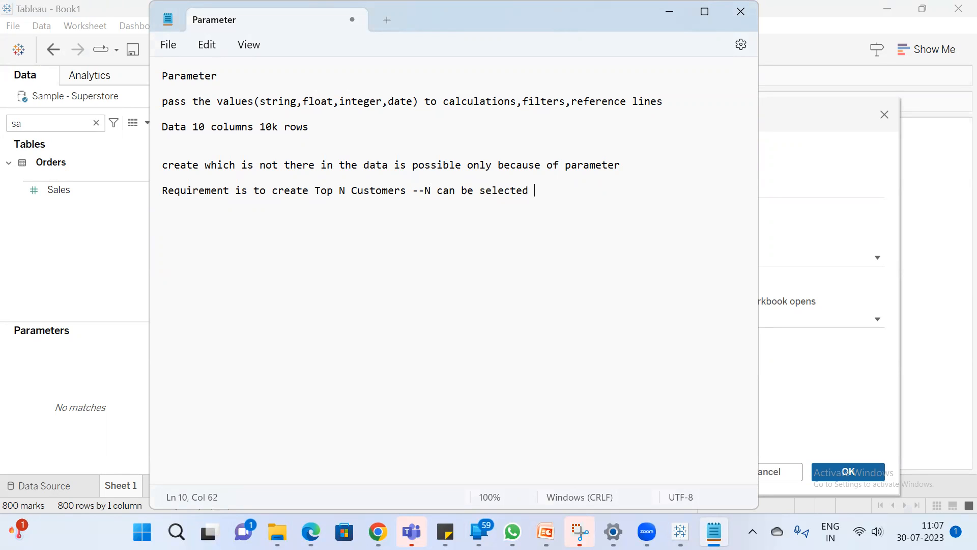
pyautogui.write('by user')
# Add the line "N is now a parameter --top 5,top 10" below the requirement
pyautogui.press('Return')
pyautogui.press('Return')
pyautogui.write('N is now a para')
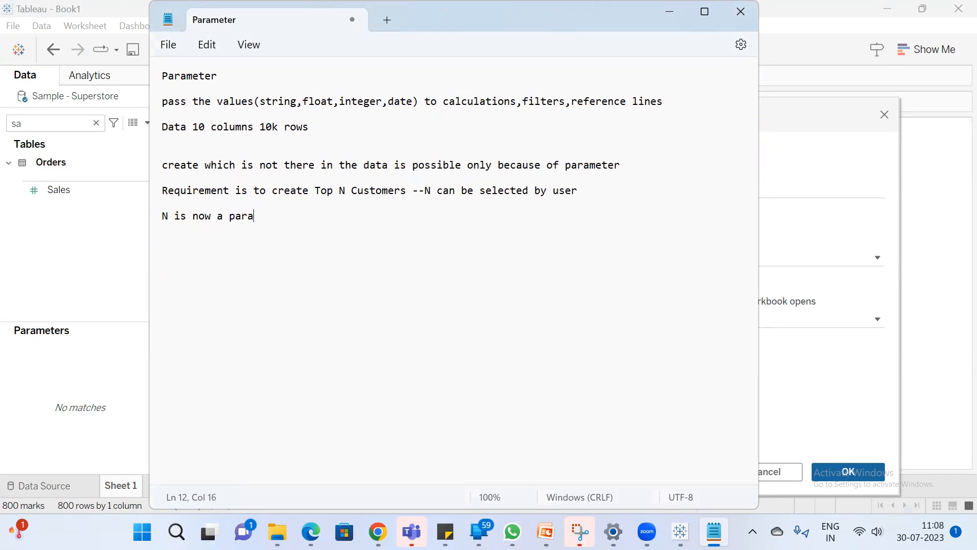
pyautogui.write('meter --top 5,top 10')
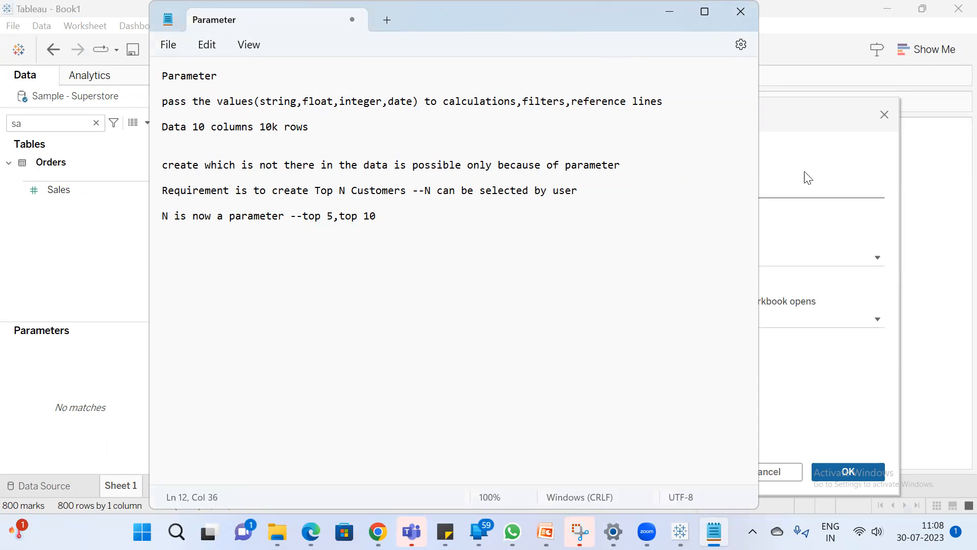
# Return to the new parameter in Tableau and open its data type choices
pyautogui.click(803, 122)
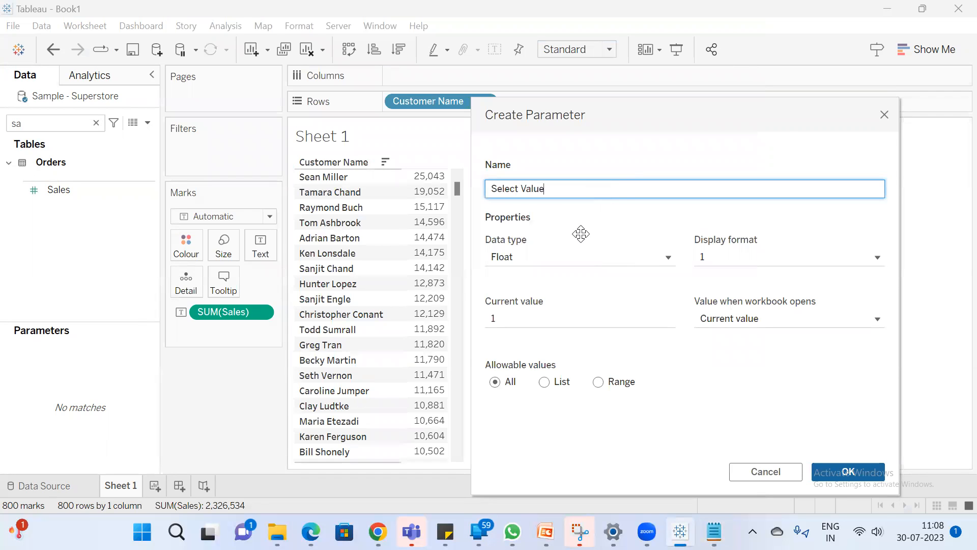
pyautogui.click(547, 258)
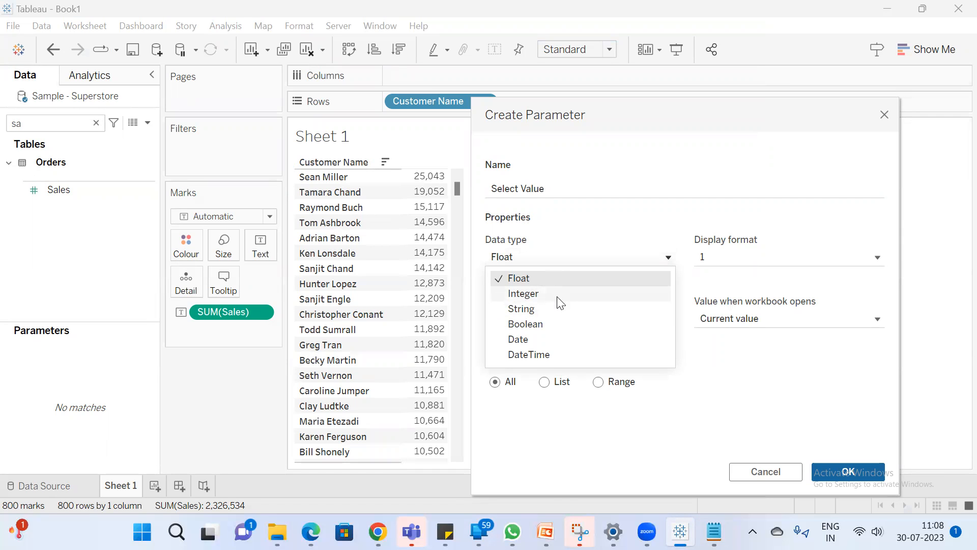
pyautogui.hotkey('alt', 'Tab')
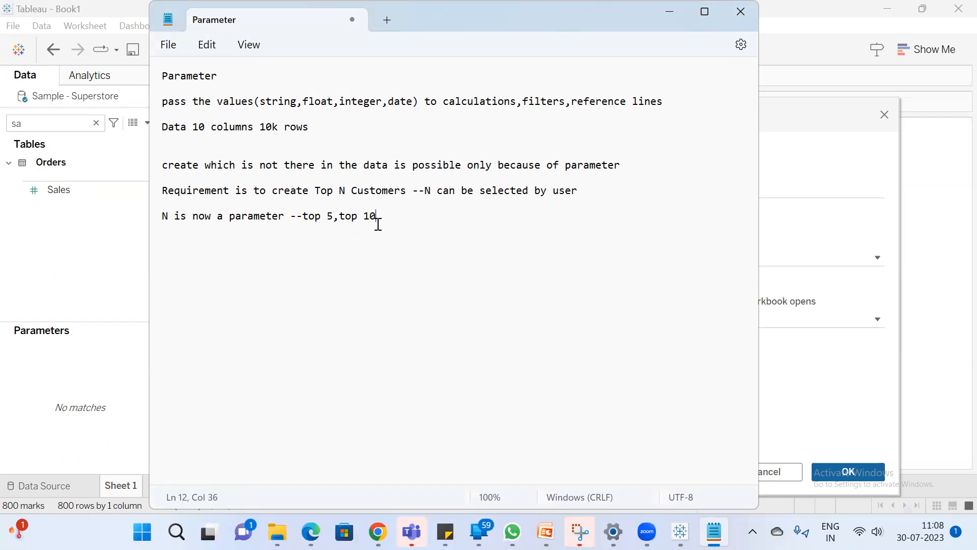
pyautogui.write('.5')
pyautogui.press('BackSpace')
pyautogui.press('BackSpace')
pyautogui.hotkey('alt', 'Tab')
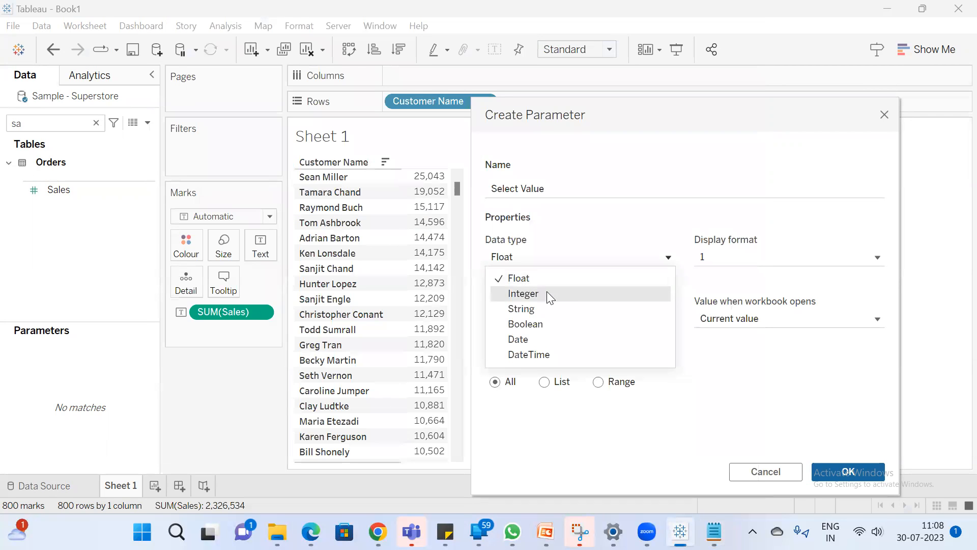
# Set the parameter's data type to Integer, allow a range with minimum 1 and maximum 100, and create it
pyautogui.click(548, 294)
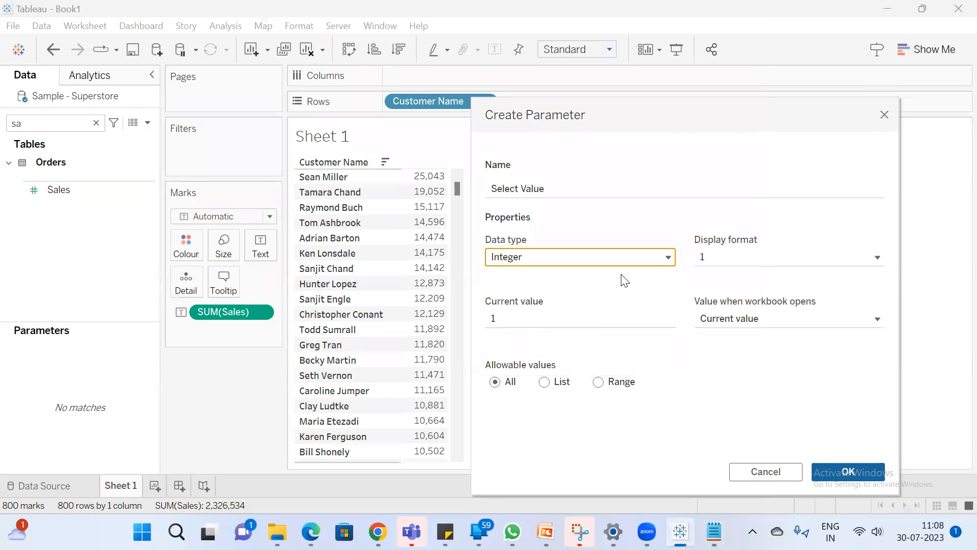
pyautogui.click(599, 382)
pyautogui.click(523, 427)
pyautogui.click(521, 462)
pyautogui.moveTo(594, 109); pyautogui.dragTo(503, 76)
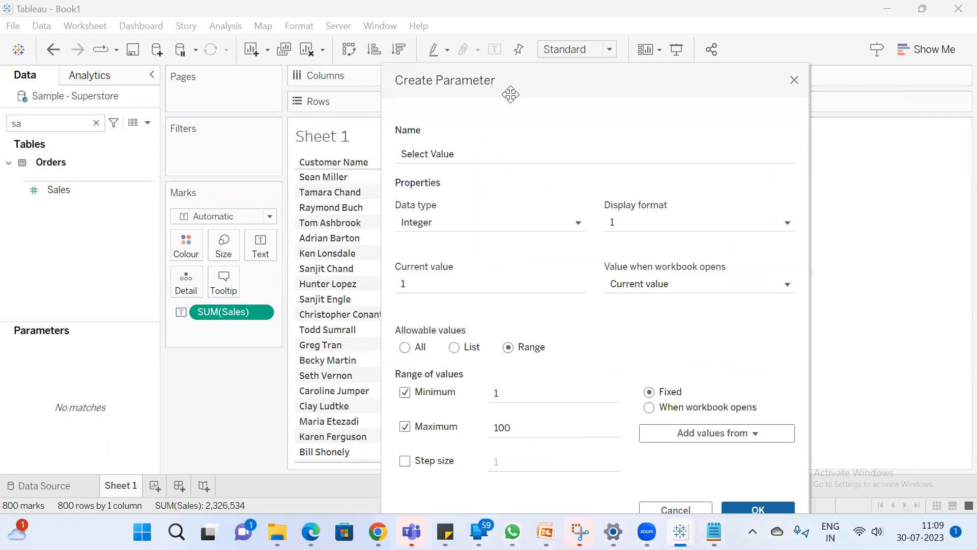
pyautogui.click(765, 506)
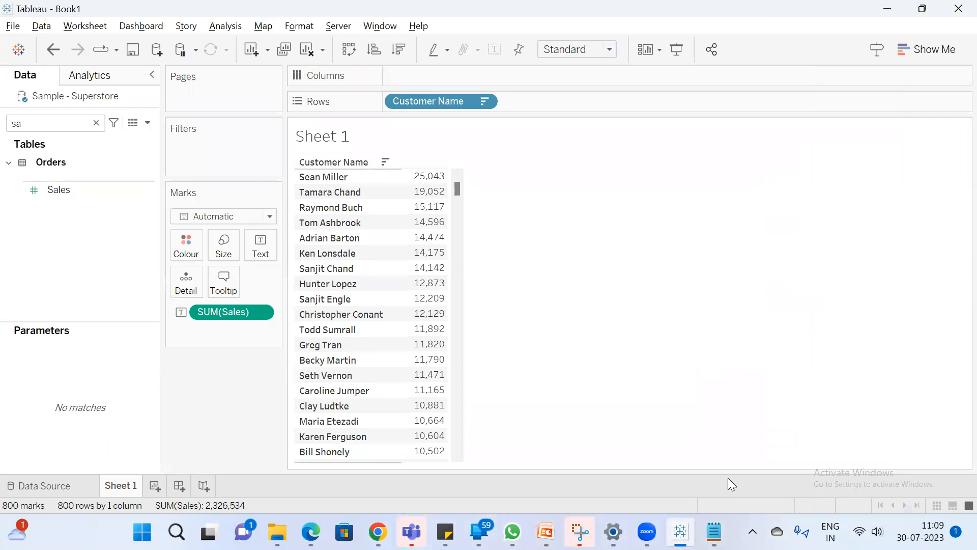
# Clear the field search and show the Select Value parameter on the sheet as a Type In control
pyautogui.click(95, 122)
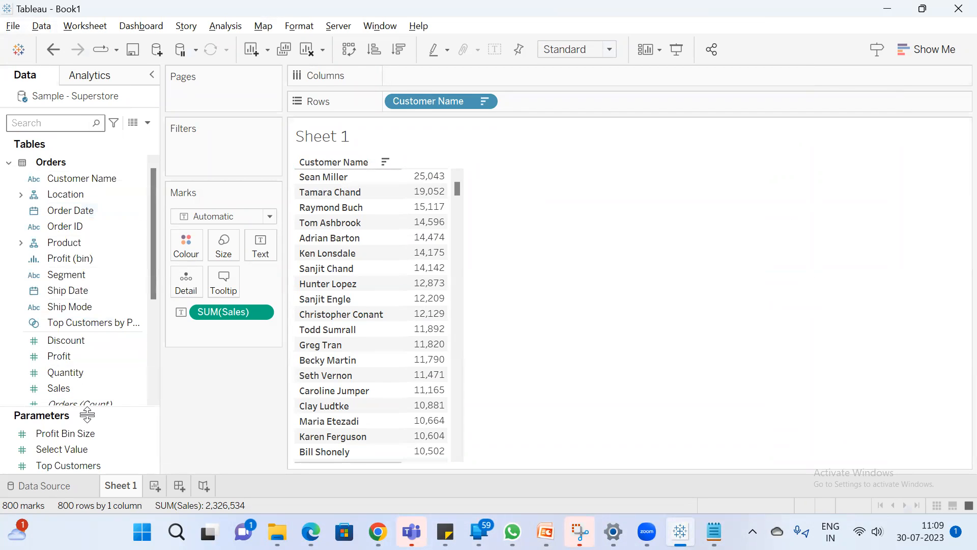
pyautogui.click(84, 433)
pyautogui.click(85, 449)
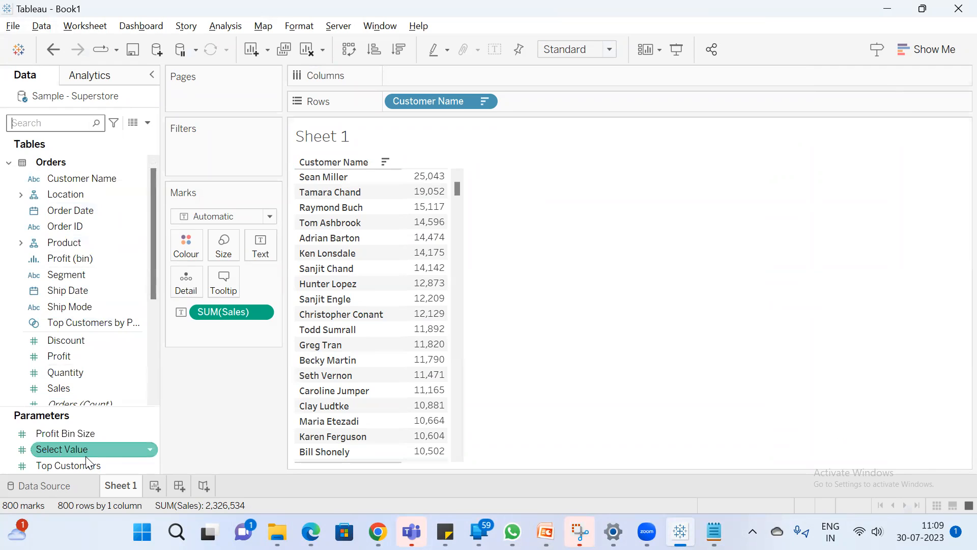
pyautogui.rightClick(87, 452)
pyautogui.click(138, 213)
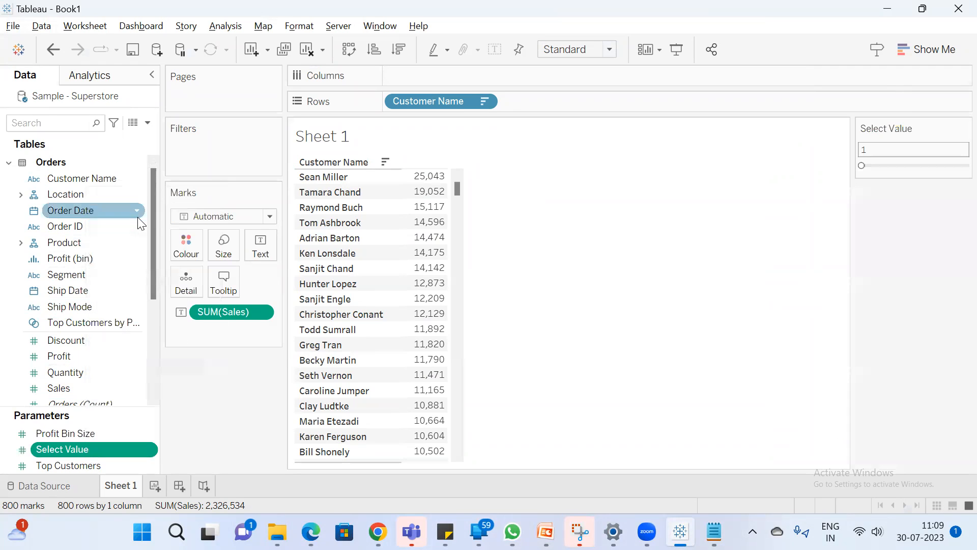
pyautogui.click(956, 127)
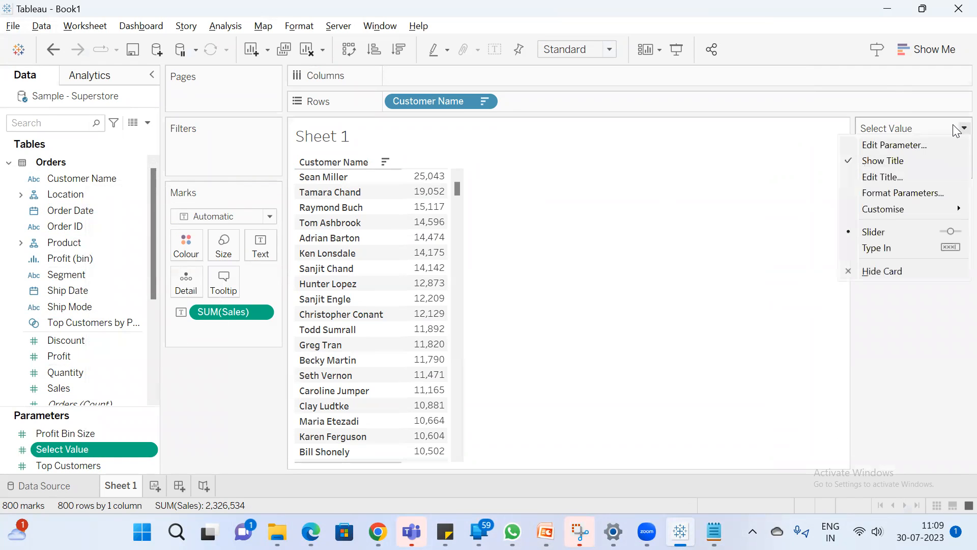
pyautogui.click(905, 254)
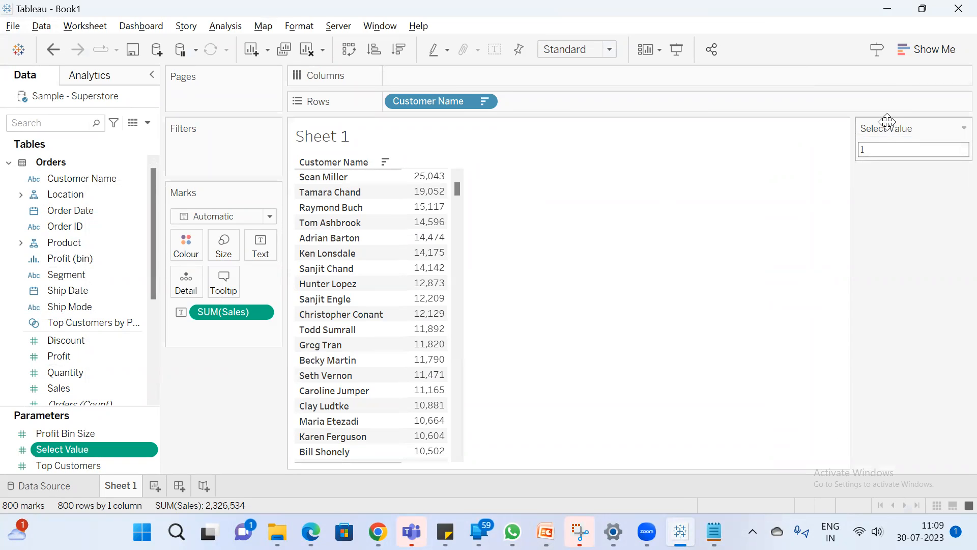
# Try the Select Value parameter with 10 and 15, and check the customer list from end to end
pyautogui.click(887, 152)
pyautogui.write('10')
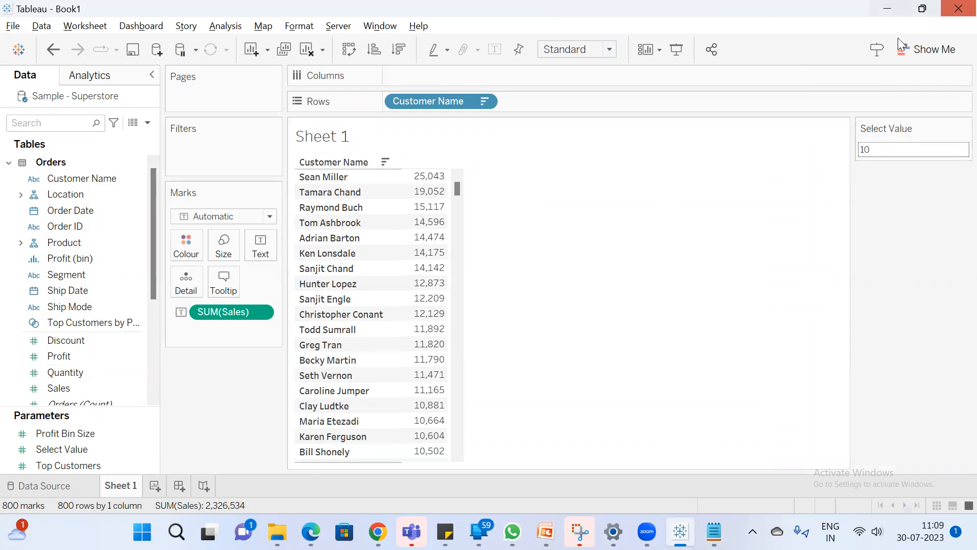
pyautogui.doubleClick(900, 149)
pyautogui.write('15')
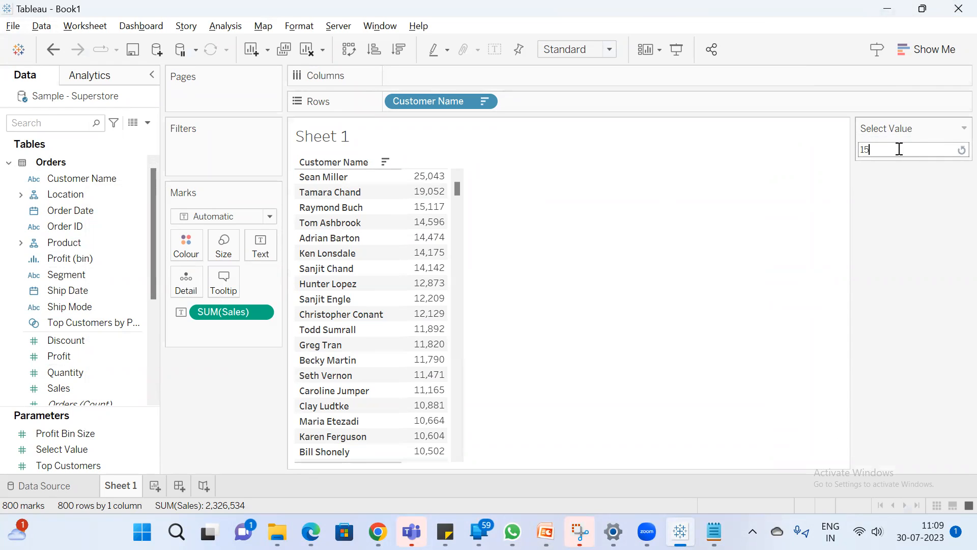
pyautogui.press('Return')
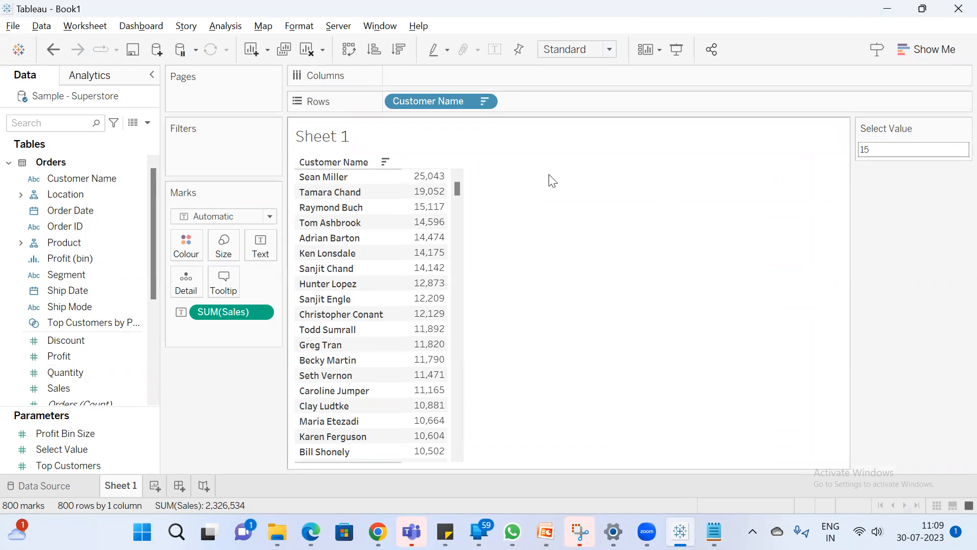
pyautogui.moveTo(461, 186); pyautogui.dragTo(458, 437)
pyautogui.scroll(-5, 513, 459)
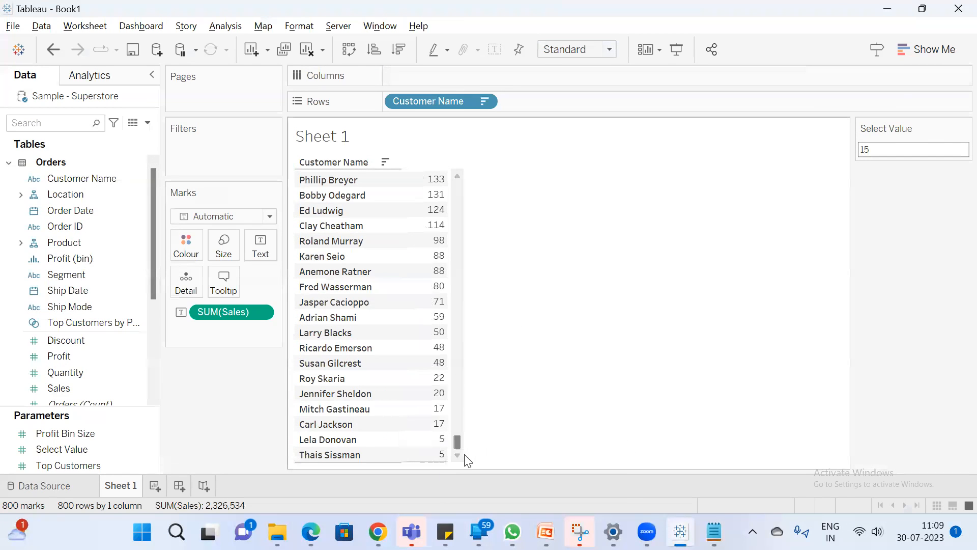
pyautogui.moveTo(457, 441); pyautogui.dragTo(534, 160)
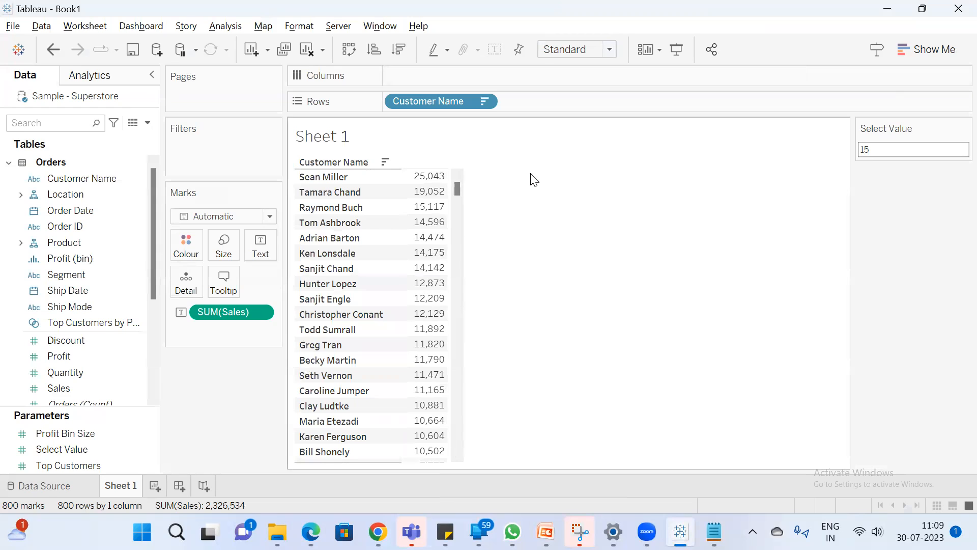
# Set the Select Value parameter to 20 and then to 25
pyautogui.click(908, 153)
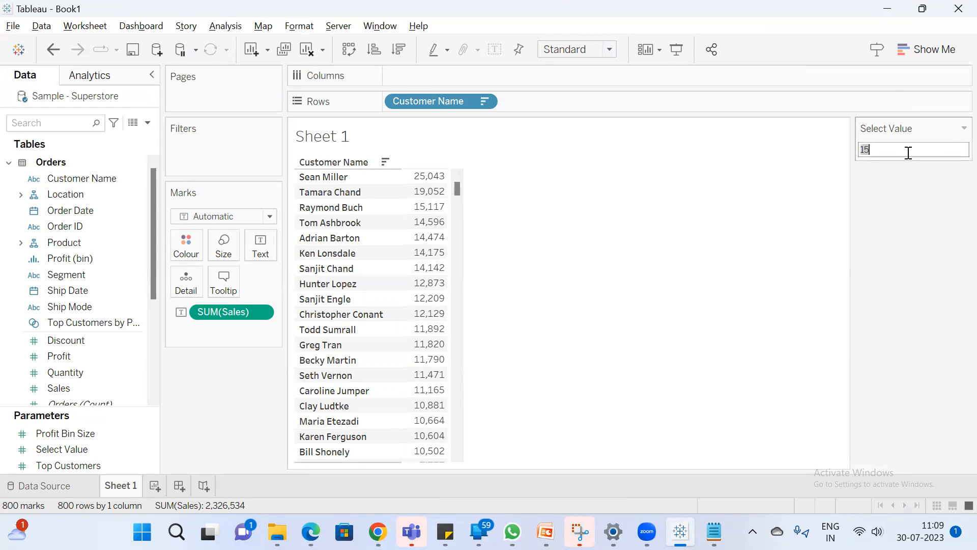
pyautogui.write('20')
pyautogui.press('Return')
pyautogui.click(896, 148)
pyautogui.write('25')
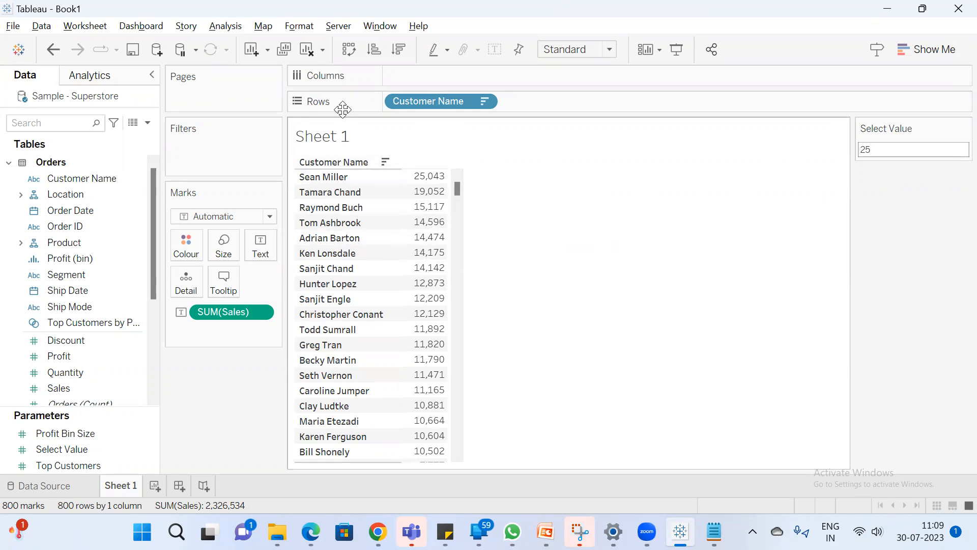
# Add a Customer Name filter that keeps the top 5 customers by sum of Sales
pyautogui.click(89, 179)
pyautogui.moveTo(87, 179); pyautogui.dragTo(216, 157)
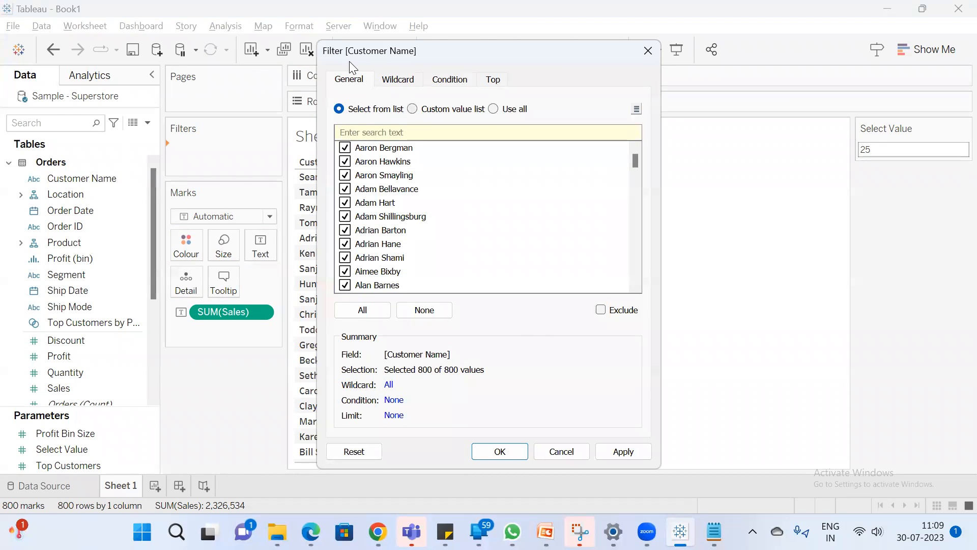
pyautogui.moveTo(349, 61); pyautogui.dragTo(261, 85)
pyautogui.click(402, 103)
pyautogui.click(272, 144)
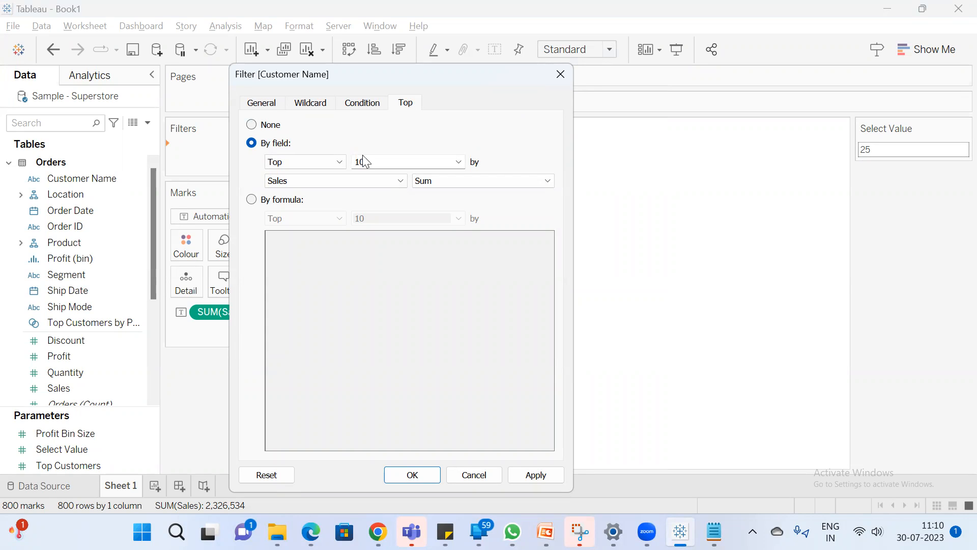
pyautogui.doubleClick(396, 160)
pyautogui.moveTo(425, 73); pyautogui.dragTo(518, 75)
pyautogui.moveTo(394, 78); pyautogui.dragTo(602, 96)
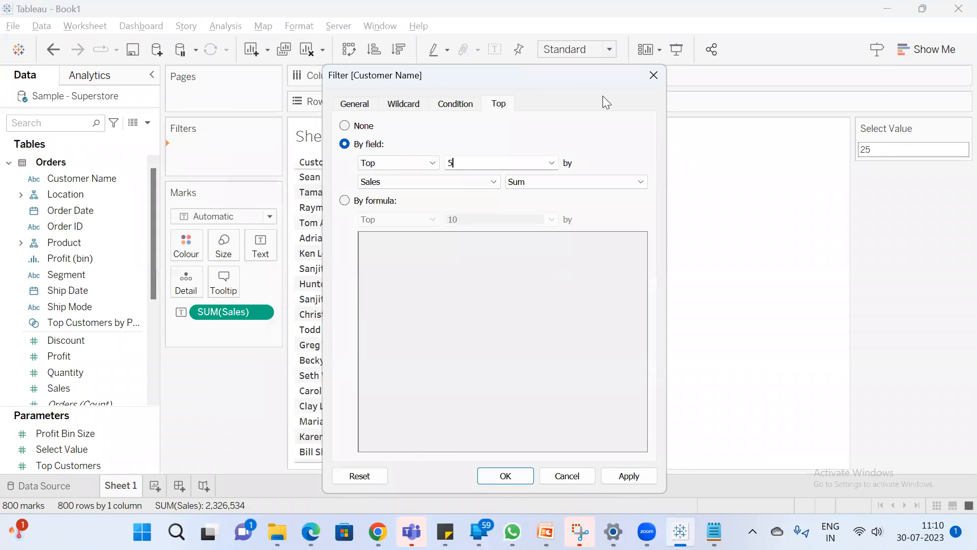
pyautogui.click(849, 500)
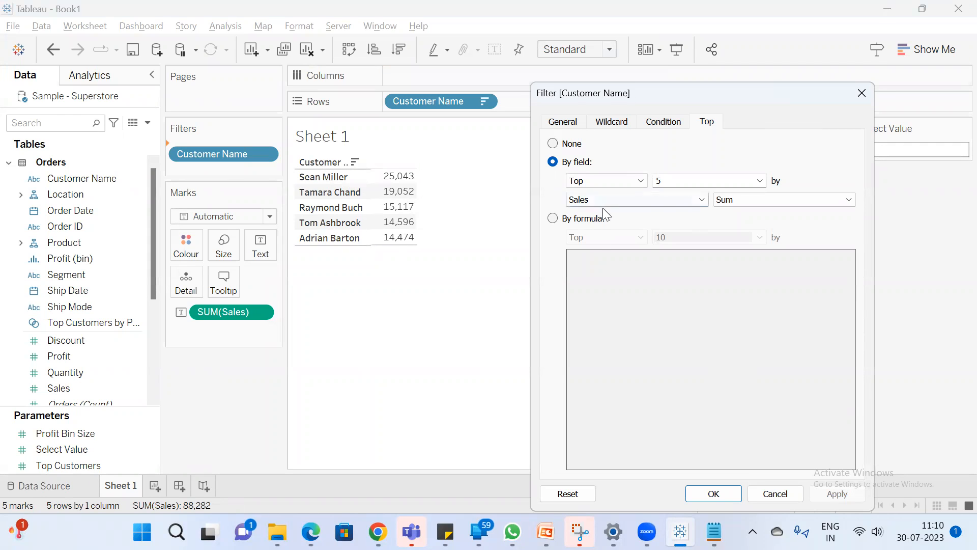
pyautogui.click(713, 493)
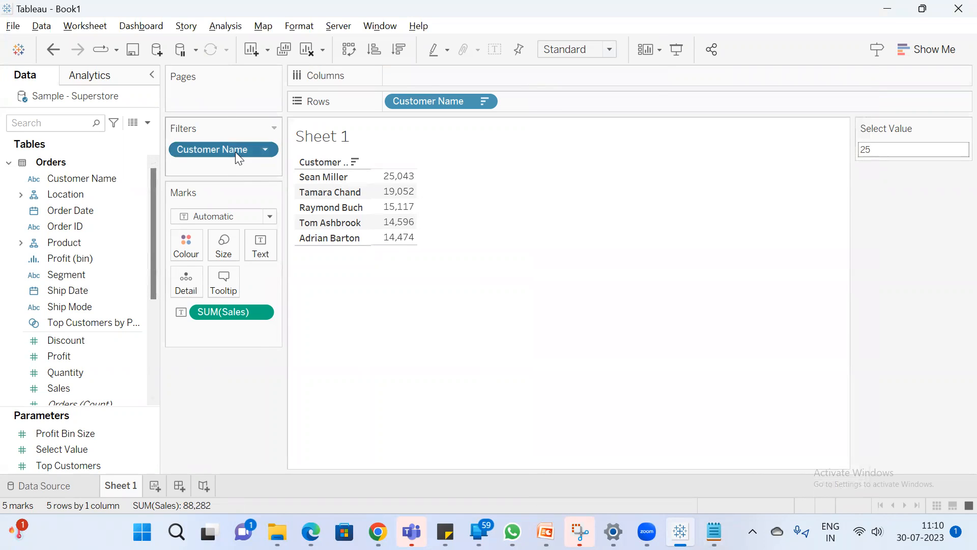
# Change the Customer Name filter to keep the top 10 customers by sum of Sales
pyautogui.doubleClick(235, 152)
pyautogui.moveTo(351, 62); pyautogui.dragTo(532, 123)
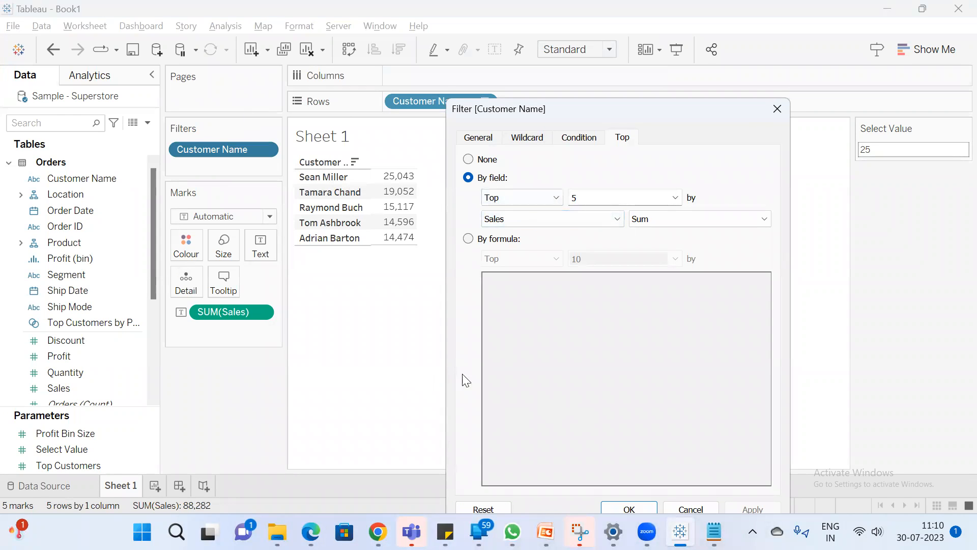
pyautogui.moveTo(603, 195); pyautogui.dragTo(492, 176)
pyautogui.write('10')
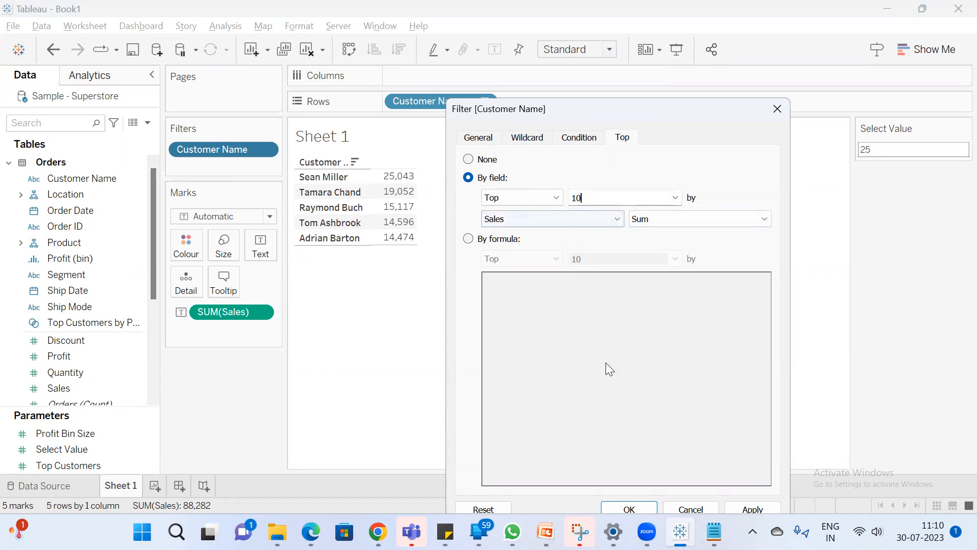
pyautogui.click(637, 510)
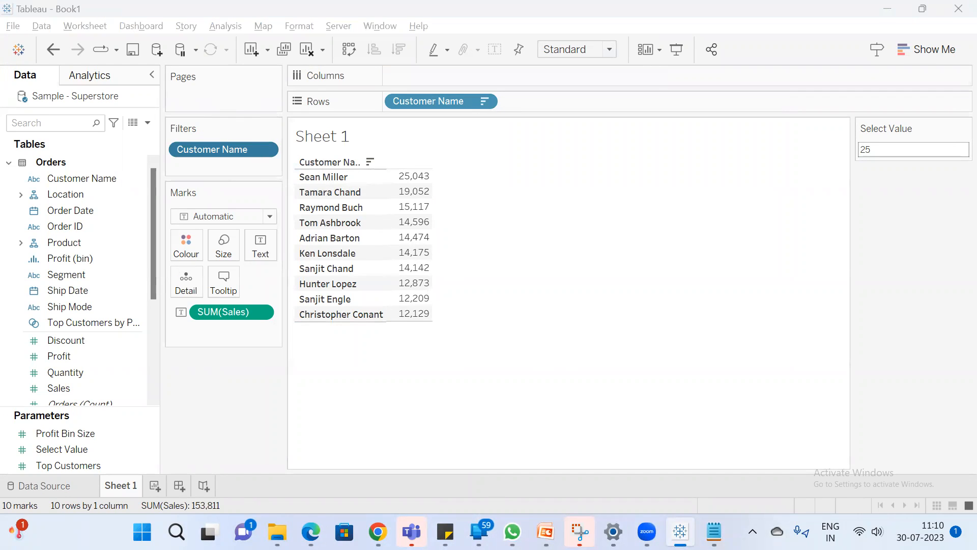
# Switch to the Google Meet call in Chrome, mute and unmute the microphone, and return to Tableau
pyautogui.click(378, 532)
pyautogui.click(335, 500)
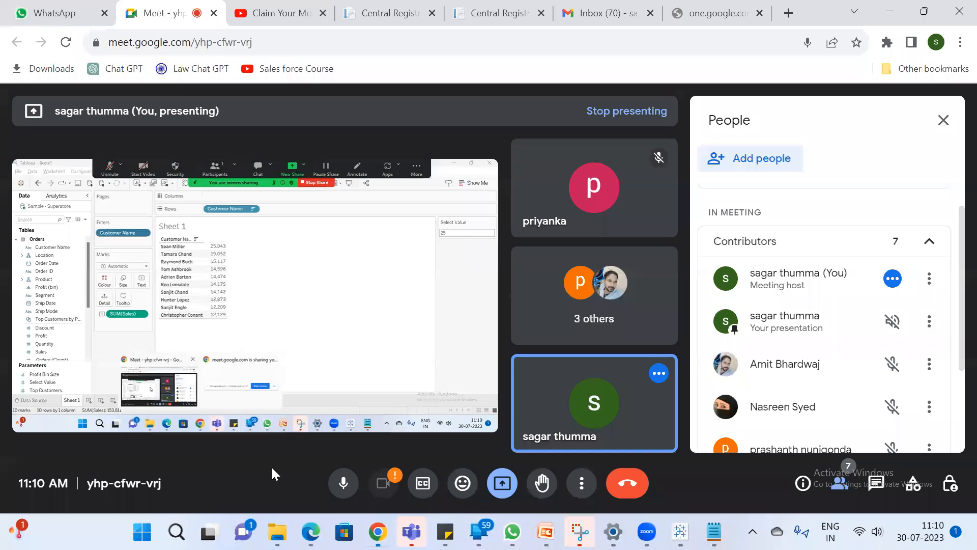
pyautogui.click(340, 482)
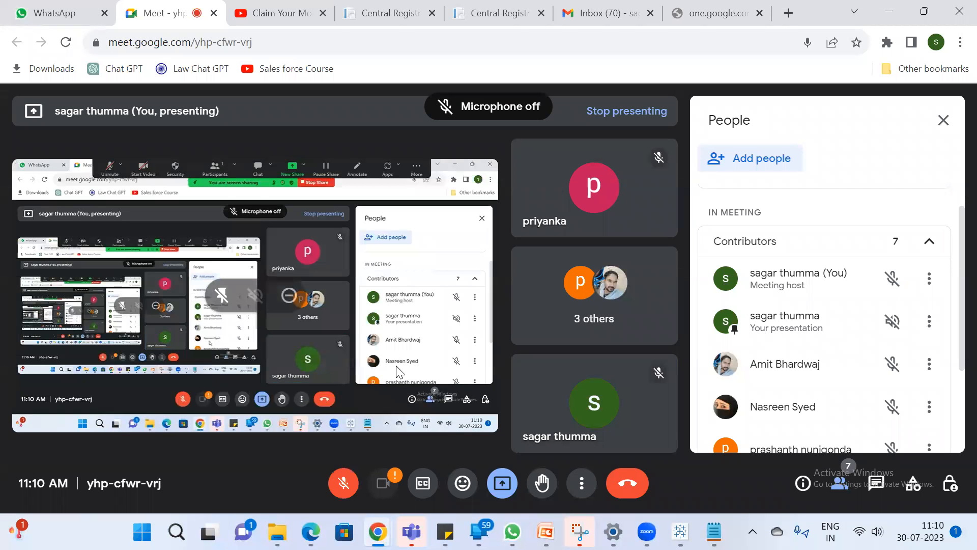
pyautogui.click(344, 482)
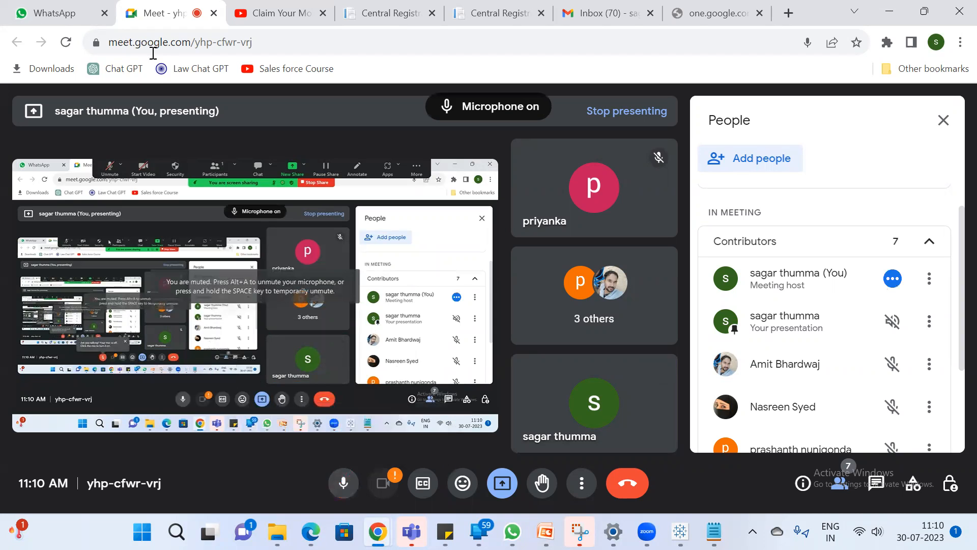
pyautogui.click(890, 12)
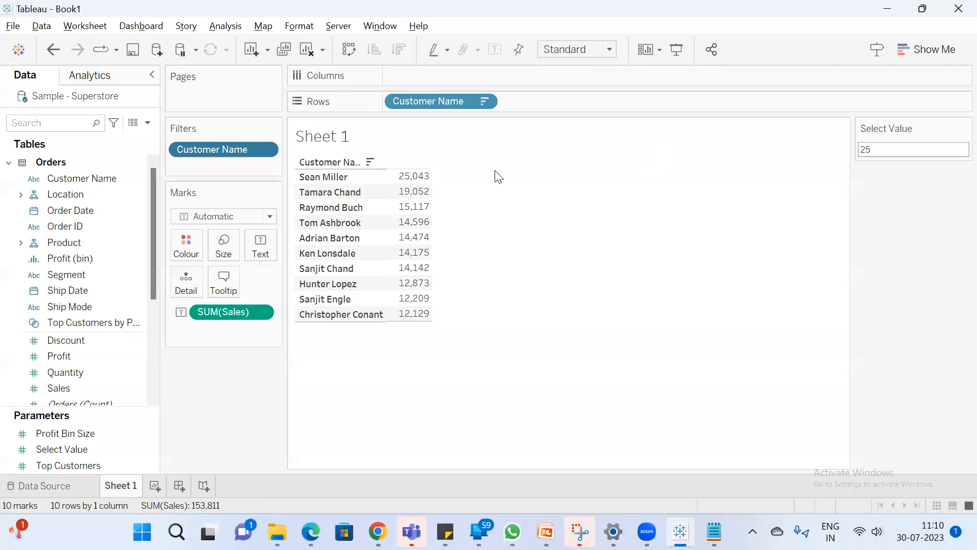
# Review the Customer Name filter's Top settings and view the sheet in presentation mode
pyautogui.doubleClick(213, 149)
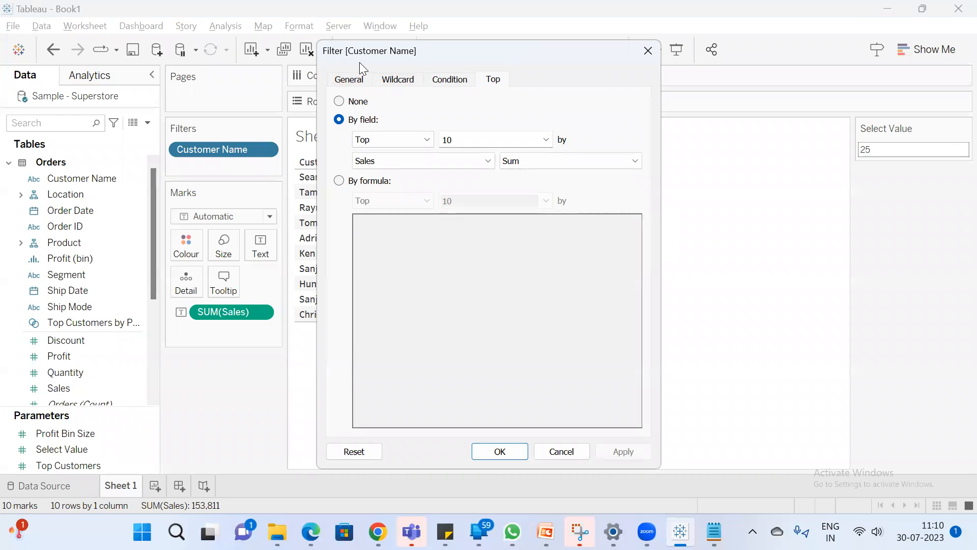
pyautogui.moveTo(363, 61); pyautogui.dragTo(314, 126)
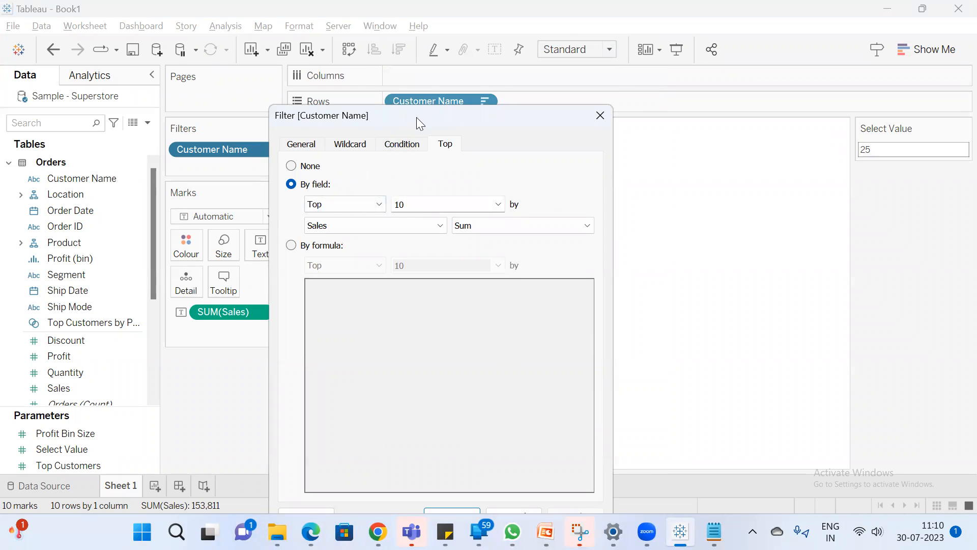
pyautogui.moveTo(416, 117); pyautogui.dragTo(378, 52)
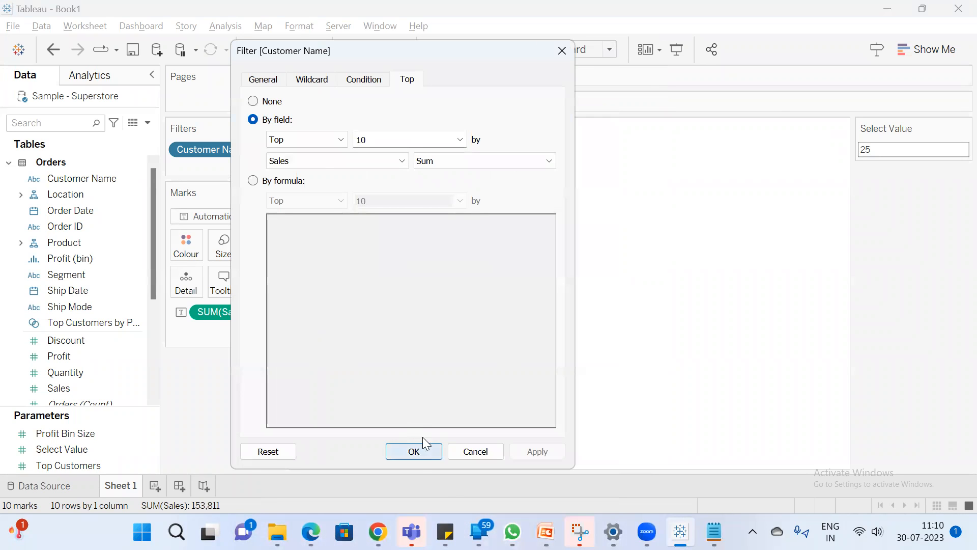
pyautogui.click(414, 451)
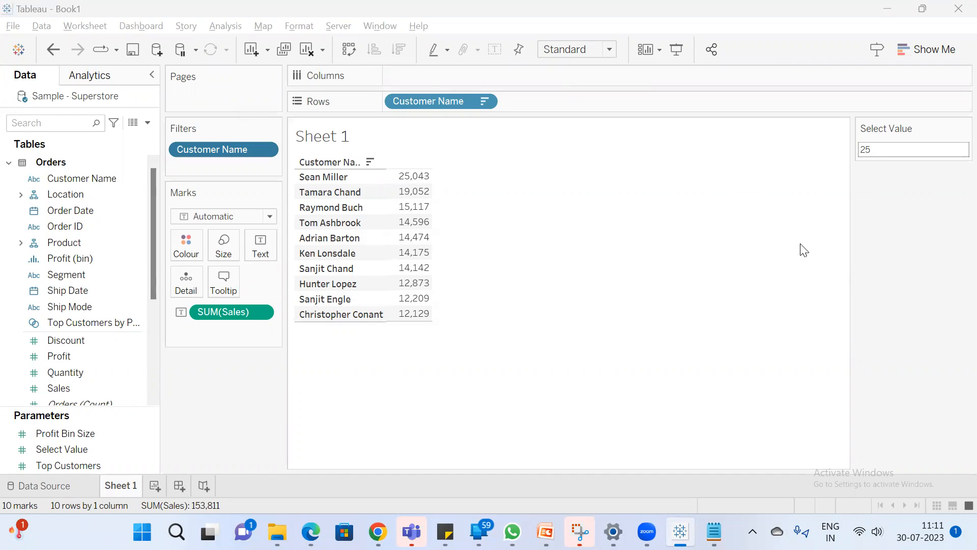
pyautogui.click(677, 51)
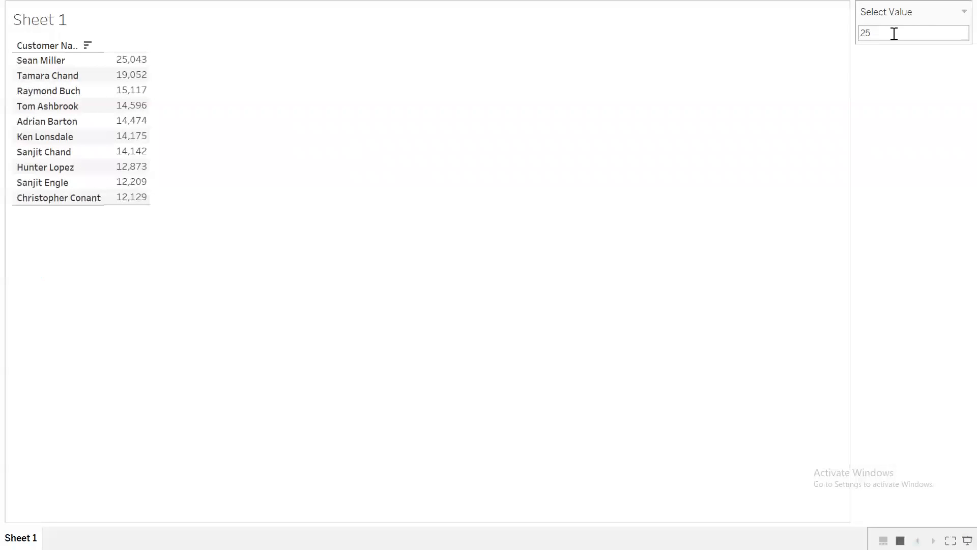
pyautogui.press('Escape')
# Set the Select Value parameter to 10 while the filter still uses a fixed count
pyautogui.doubleClick(893, 148)
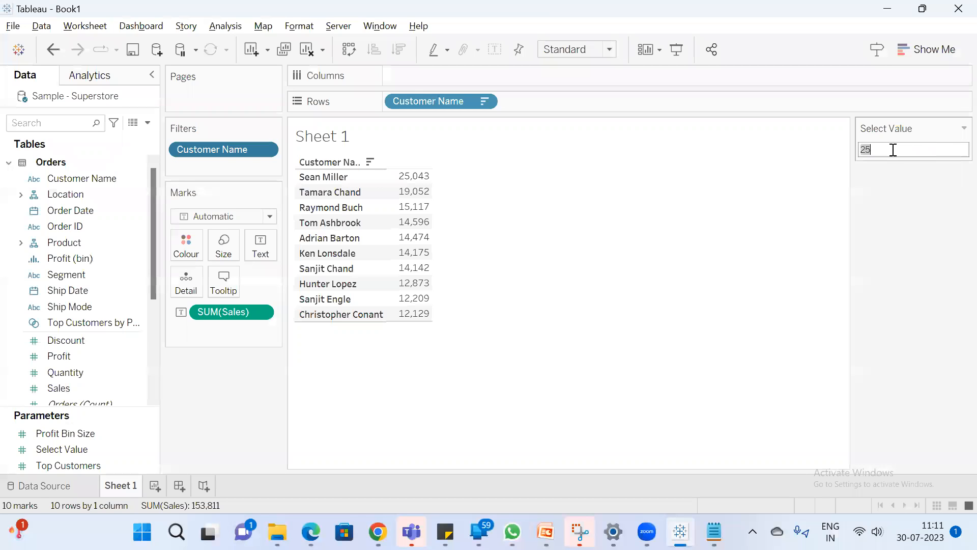
pyautogui.write('10')
pyautogui.press('Return')
# Make the Customer Name filter take its top count by sum of Sales from the Select Value parameter
pyautogui.doubleClick(231, 150)
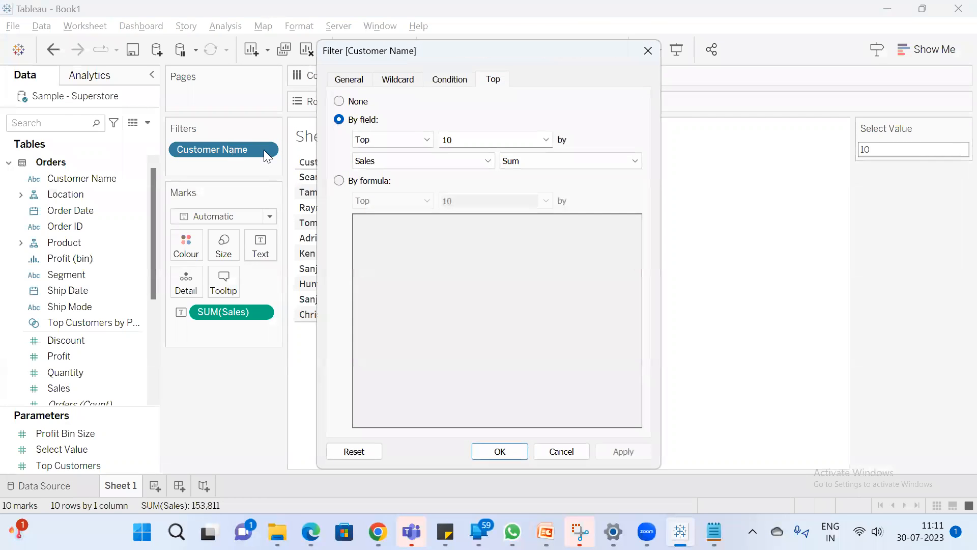
pyautogui.click(547, 138)
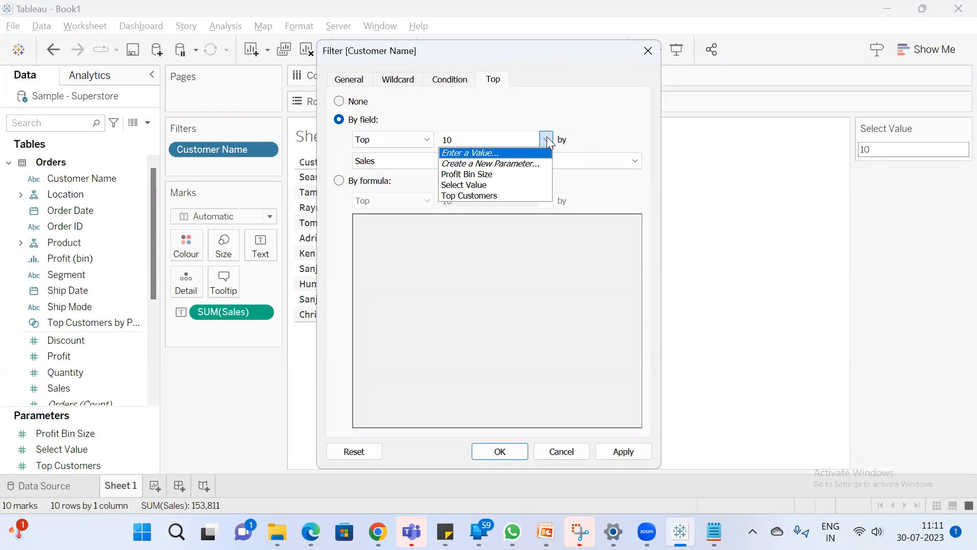
pyautogui.click(502, 186)
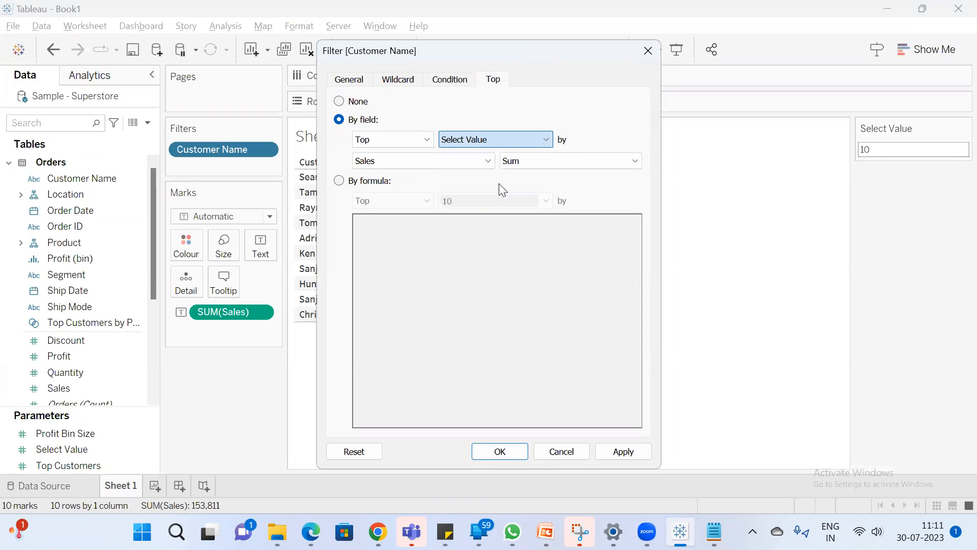
pyautogui.click(510, 452)
# Test the linked customer list by setting the Select Value parameter to 2 and then to 10
pyautogui.click(902, 150)
pyautogui.write('2')
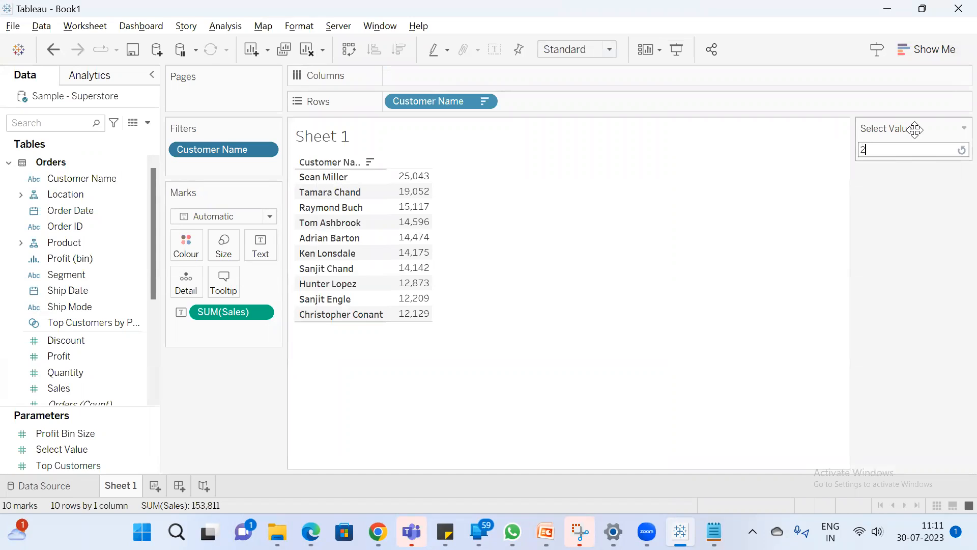
pyautogui.press('Return')
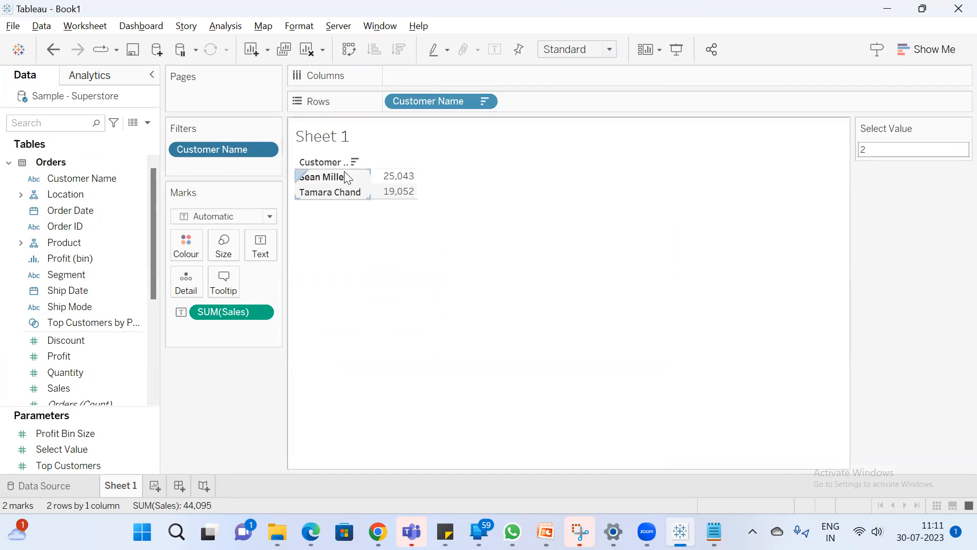
pyautogui.moveTo(375, 181)
pyautogui.moveTo(936, 151); pyautogui.dragTo(909, 102)
pyautogui.write('10')
pyautogui.press('Return')
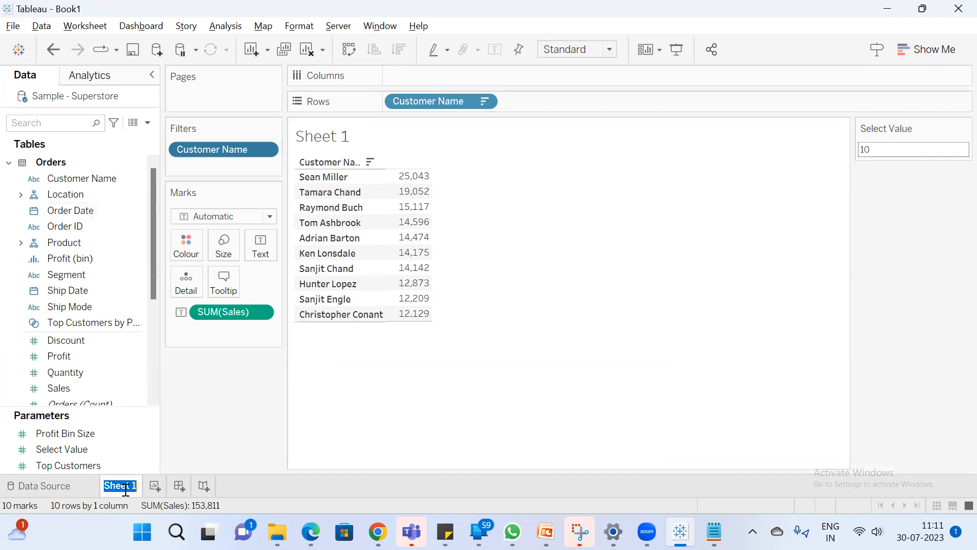
# Rename the sheet "Top N" and duplicate it as a sheet named "Bottom N"
pyautogui.write('Top N')
pyautogui.press('Return')
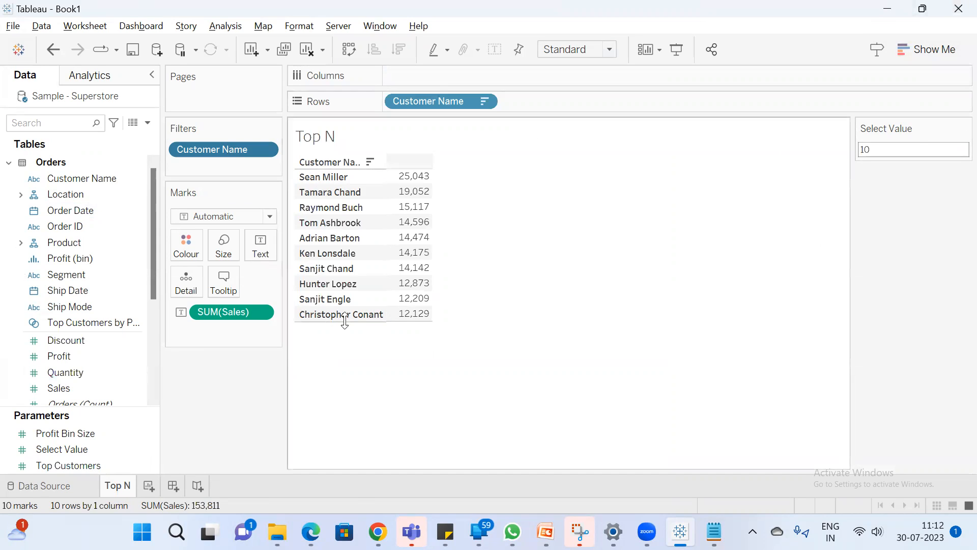
pyautogui.rightClick(119, 489)
pyautogui.click(179, 346)
pyautogui.doubleClick(169, 485)
pyautogui.write('Bottom N')
pyautogui.press('Return')
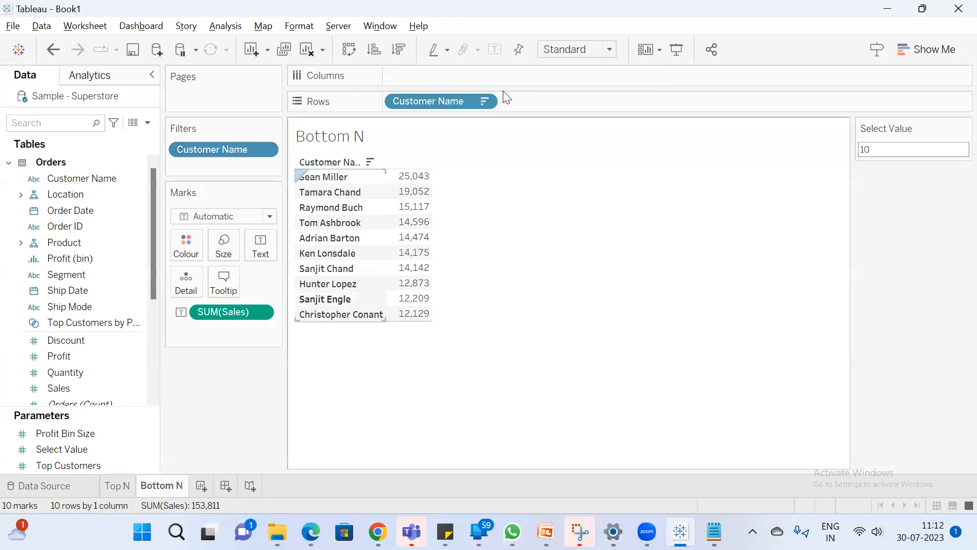
# Change the Customer Name filter on the Bottom N sheet from Top to Bottom, by Select Value on sum of Sales
pyautogui.doubleClick(253, 150)
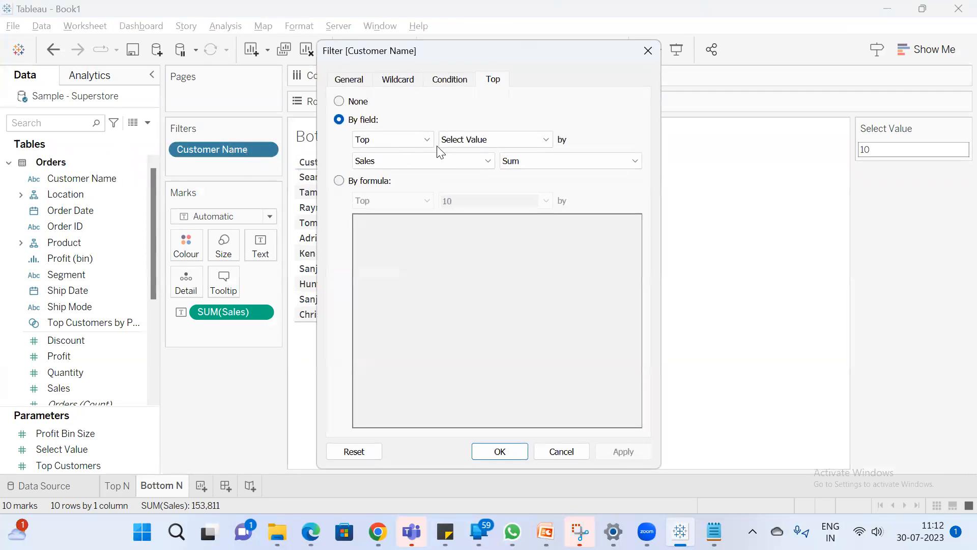
pyautogui.click(413, 134)
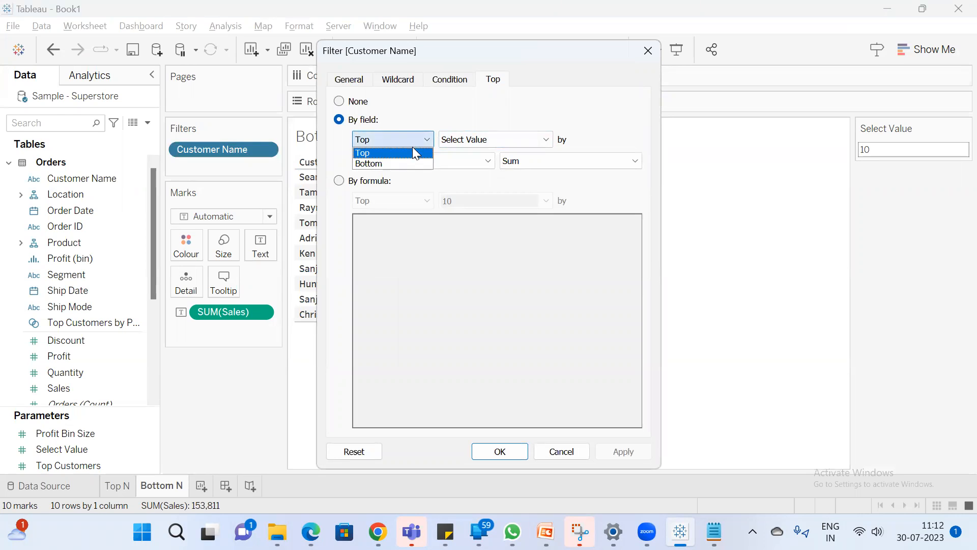
pyautogui.click(393, 164)
pyautogui.click(509, 455)
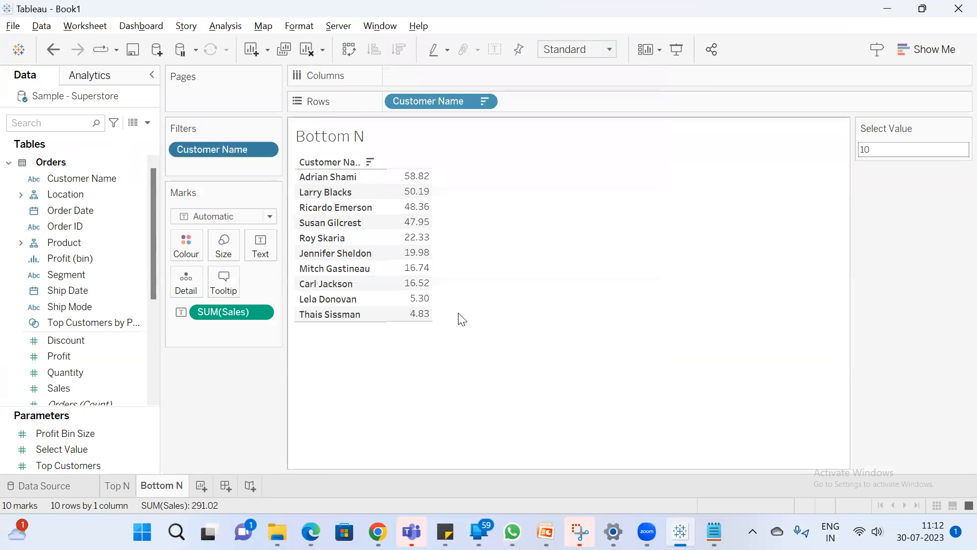
# Set the Select Value parameter to 15 on the Bottom N sheet and compare the list with the Top N sheet
pyautogui.click(127, 487)
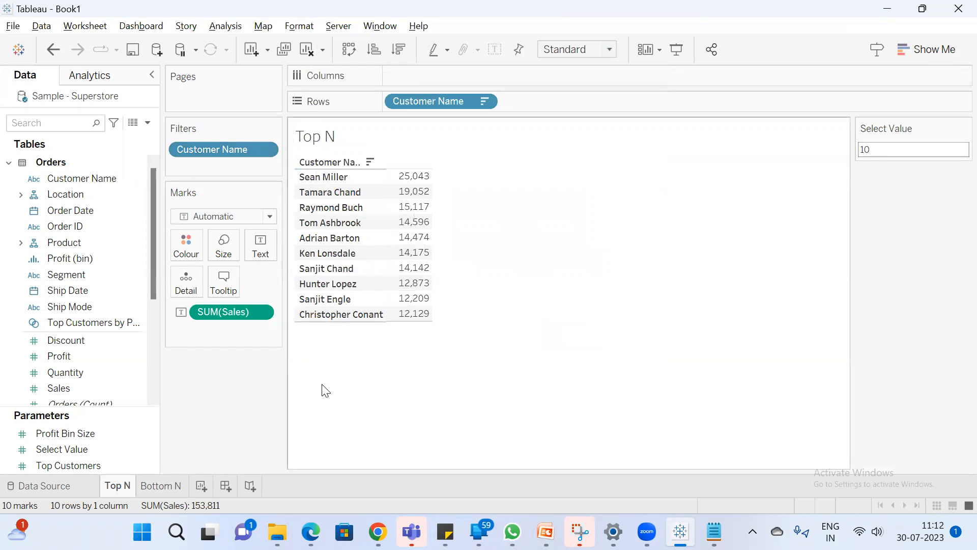
pyautogui.click(166, 488)
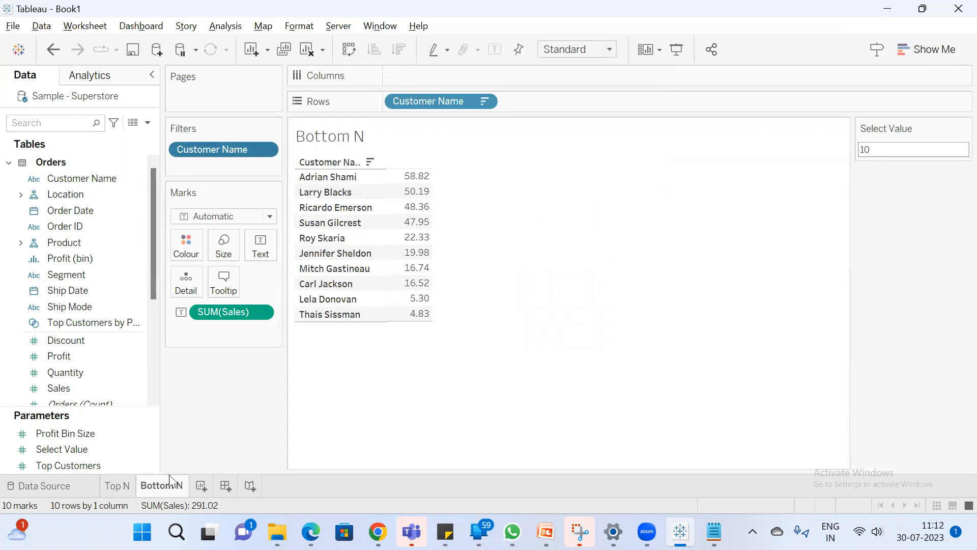
pyautogui.click(943, 153)
pyautogui.press('BackSpace')
pyautogui.write('5')
pyautogui.press('Return')
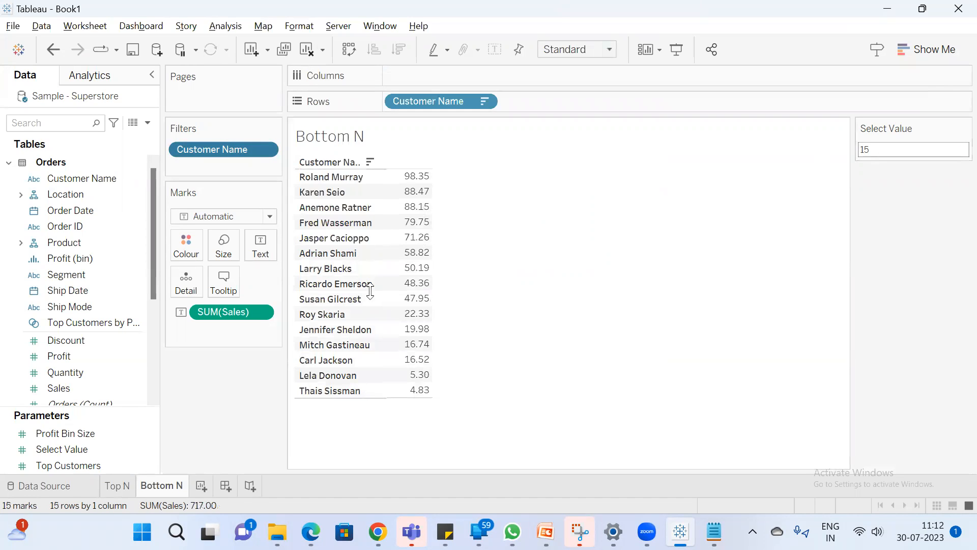
pyautogui.click(122, 493)
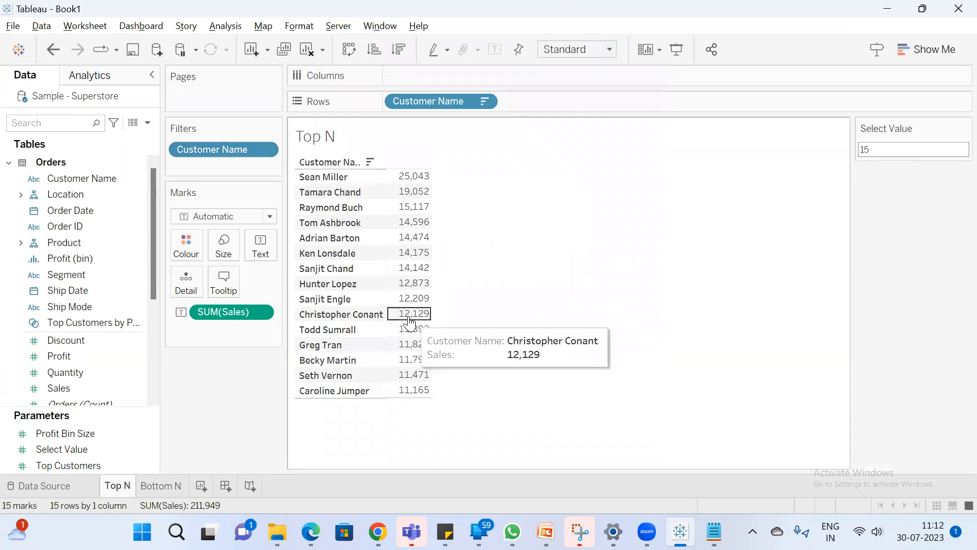
# Add a new worksheet and name it "Top & Bottom N"
pyautogui.click(201, 486)
pyautogui.doubleClick(205, 488)
pyautogui.write('Top')
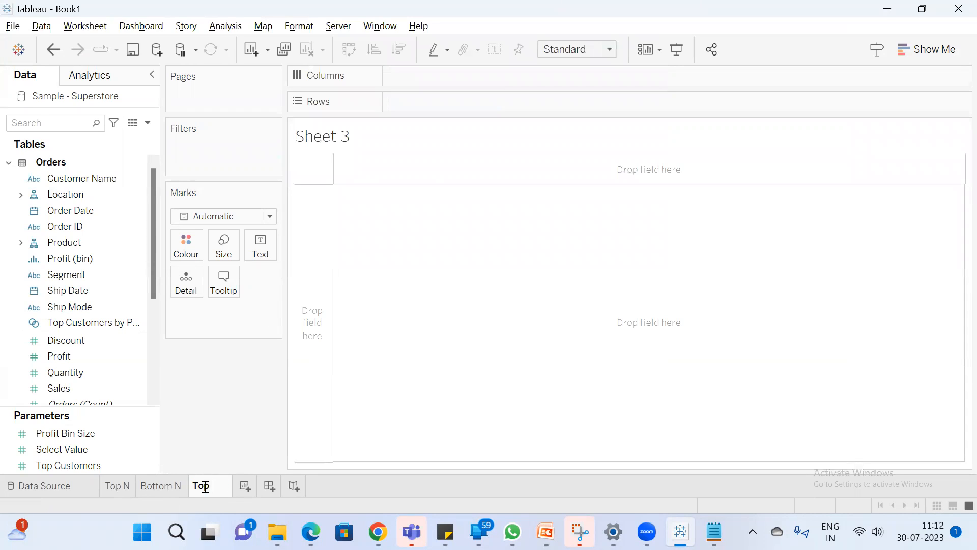
pyautogui.write(' & Bott')
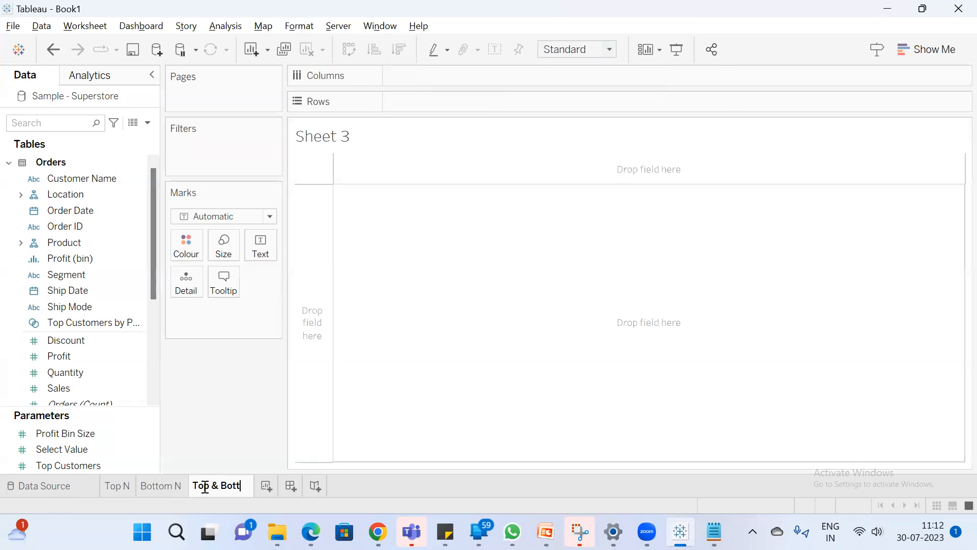
pyautogui.write('om N')
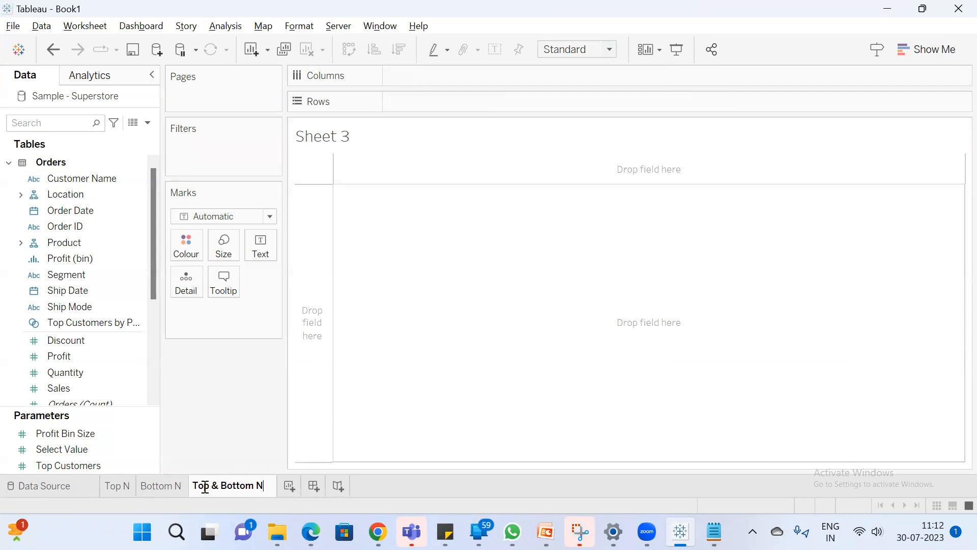
pyautogui.press('Return')
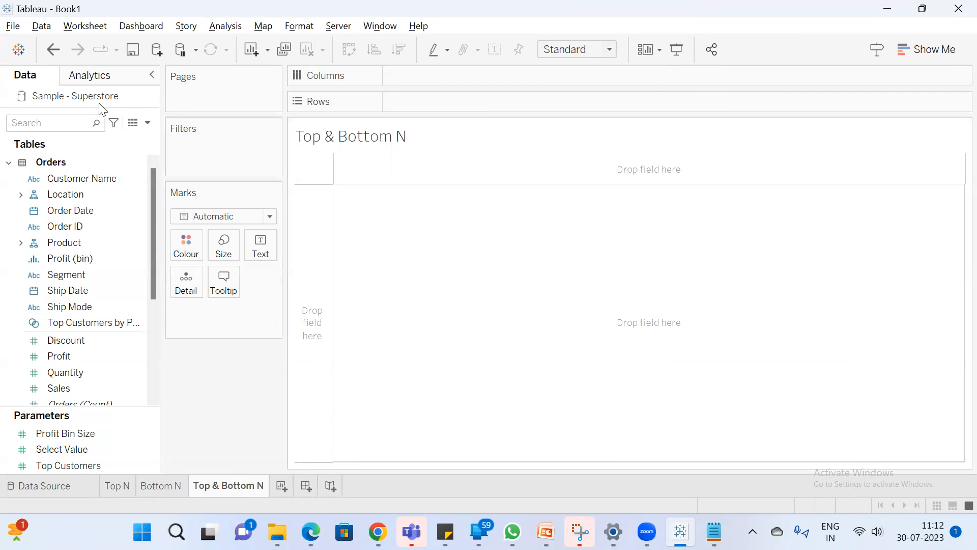
# Create a Customer Name set named "Top N" that takes the Top members by field, with the Select Value parameter as the limit
pyautogui.click(93, 177)
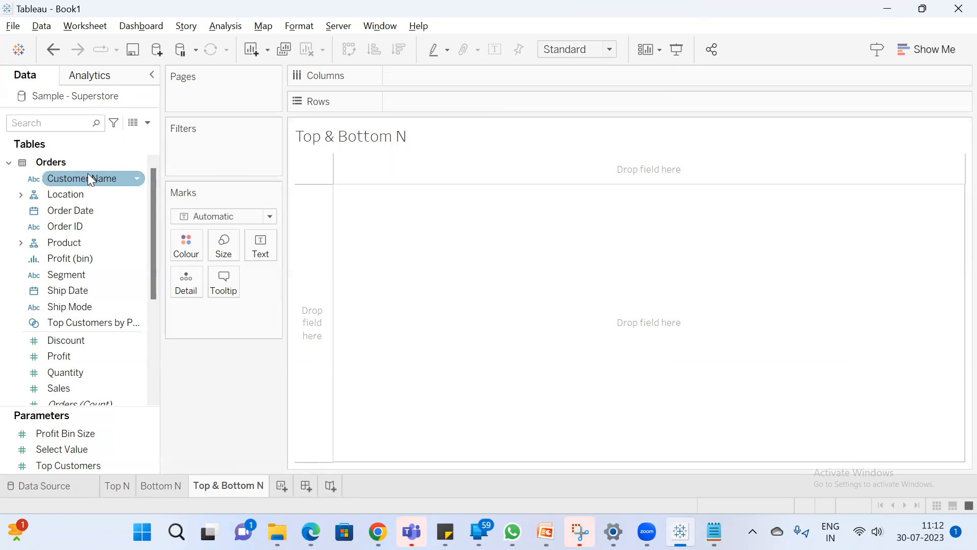
pyautogui.rightClick(87, 177)
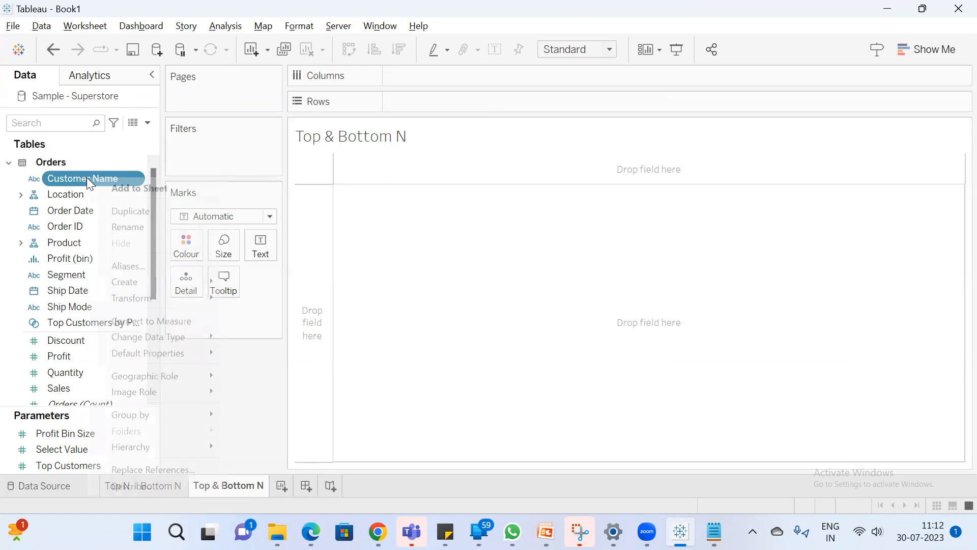
pyautogui.moveTo(145, 278)
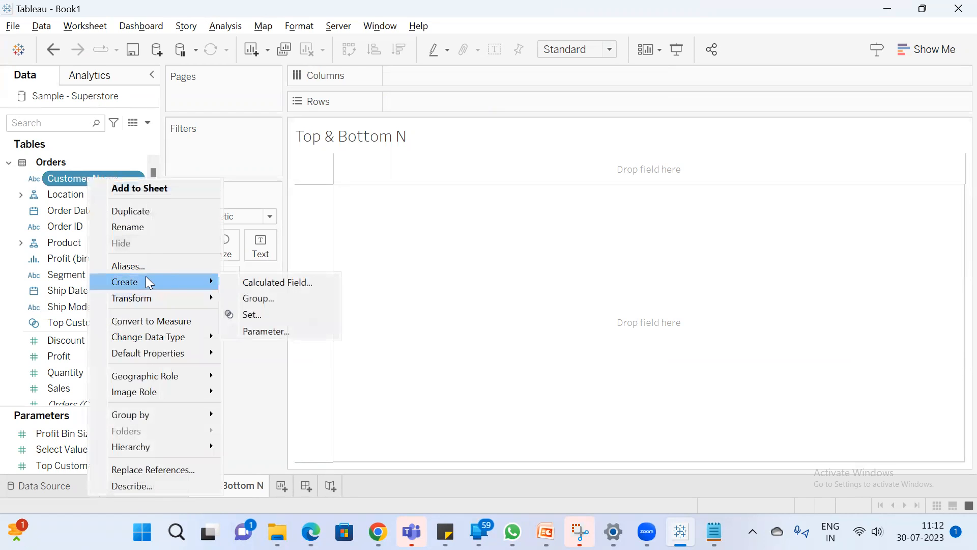
pyautogui.click(263, 310)
pyautogui.click(443, 90)
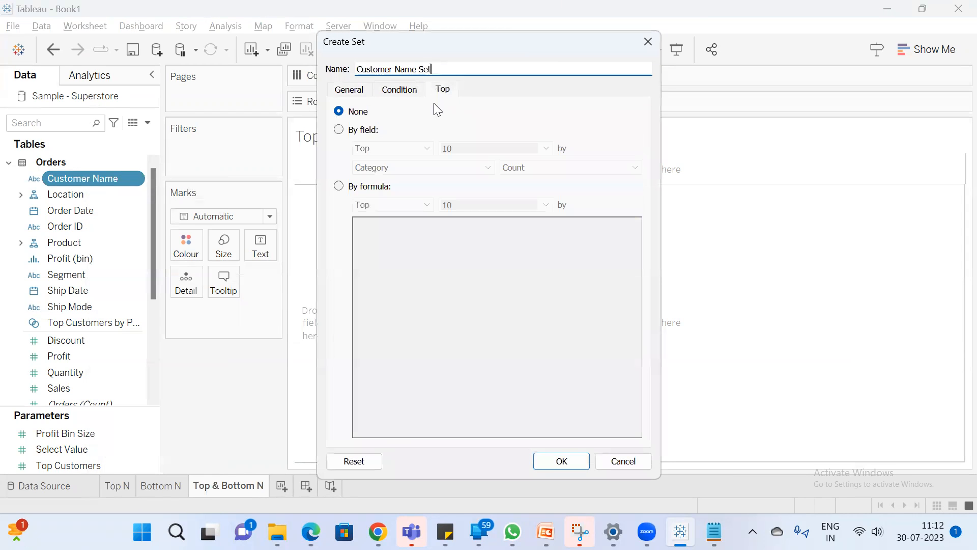
pyautogui.click(352, 130)
pyautogui.click(445, 148)
pyautogui.click(546, 148)
pyautogui.click(501, 192)
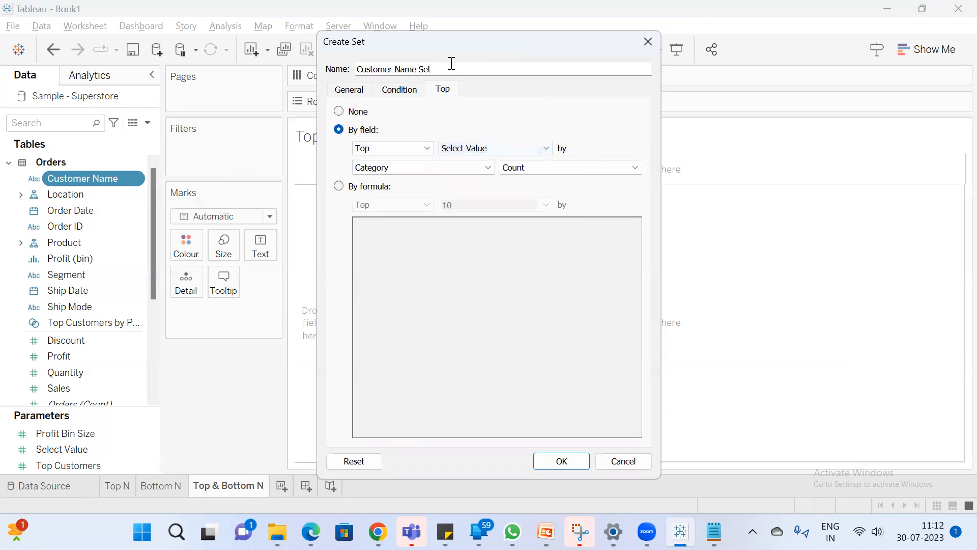
pyautogui.tripleClick(389, 69)
pyautogui.write('Top N')
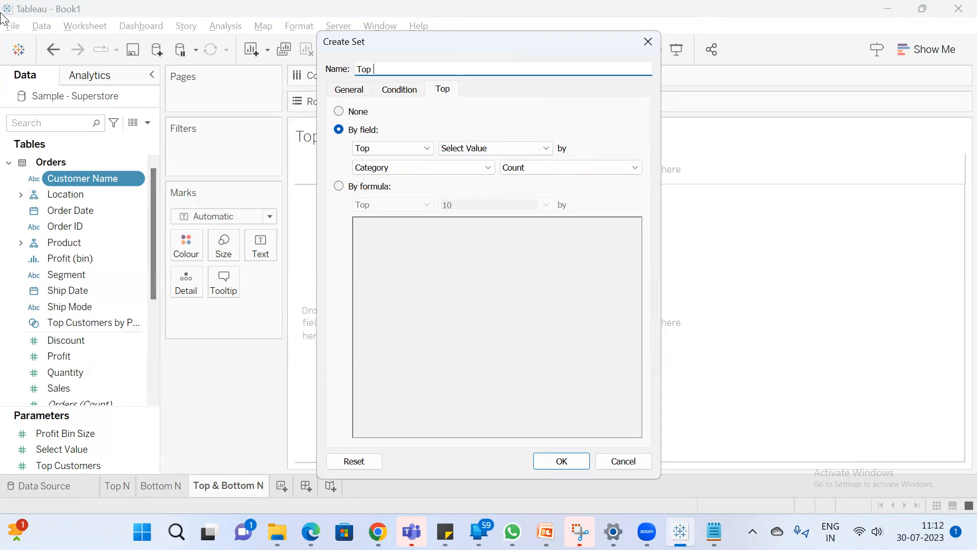
pyautogui.click(563, 461)
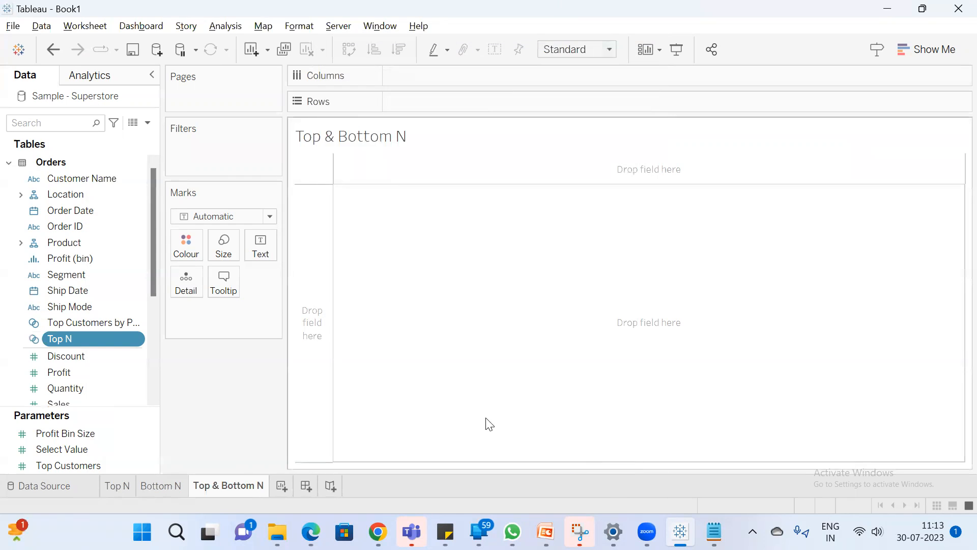
# Duplicate the Top N set, change the copy's by-field rule from Top to Bottom, and name it "Bottom N"
pyautogui.rightClick(70, 340)
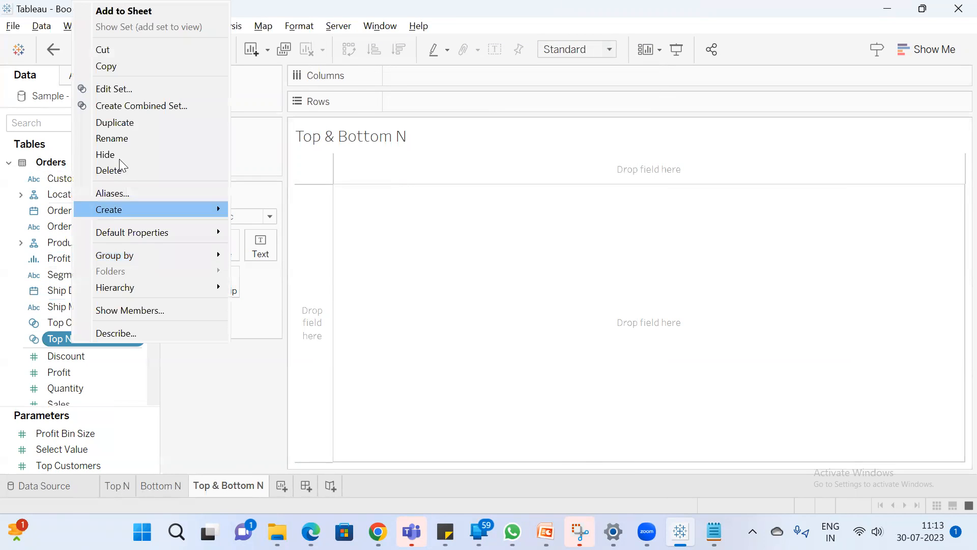
pyautogui.click(119, 124)
pyautogui.rightClick(106, 356)
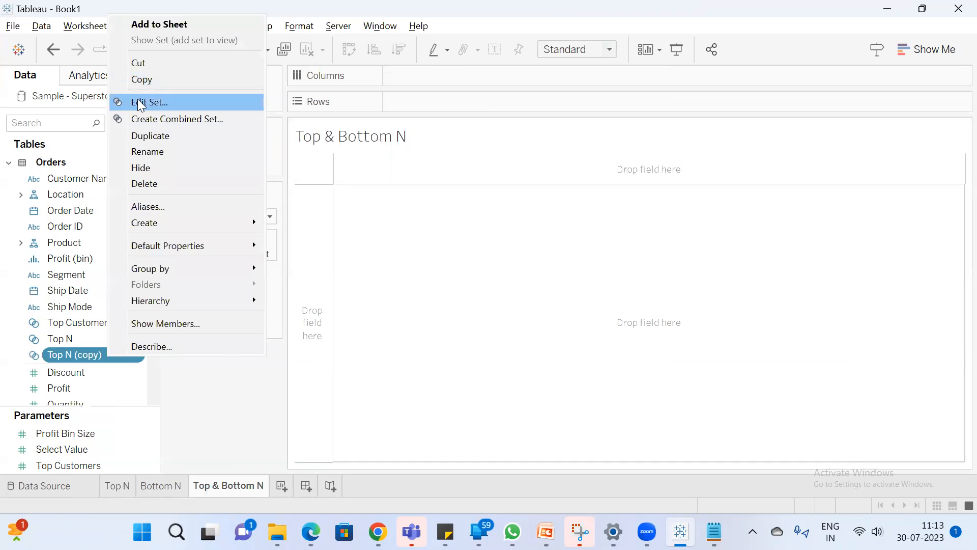
pyautogui.click(137, 98)
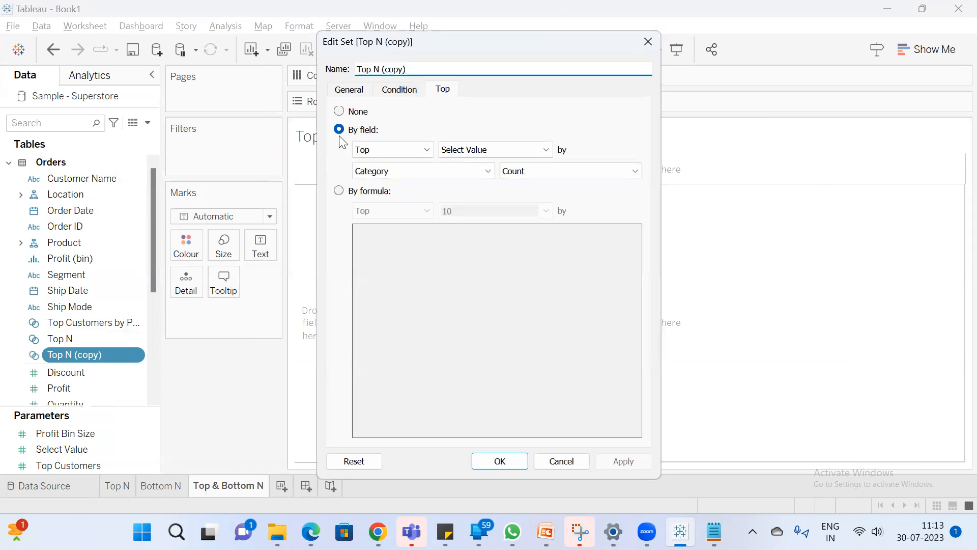
pyautogui.click(377, 148)
pyautogui.click(380, 176)
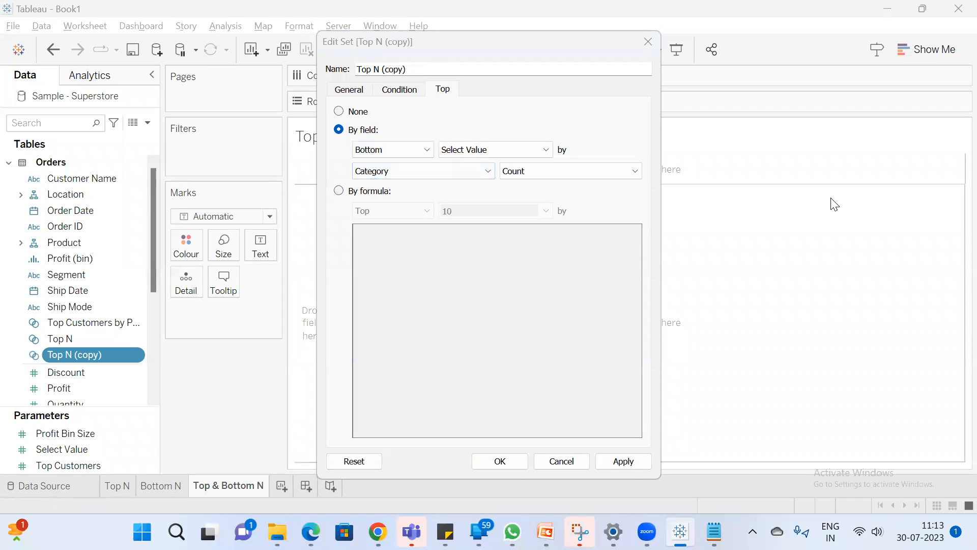
pyautogui.tripleClick(421, 69)
pyautogui.write('Bottom N')
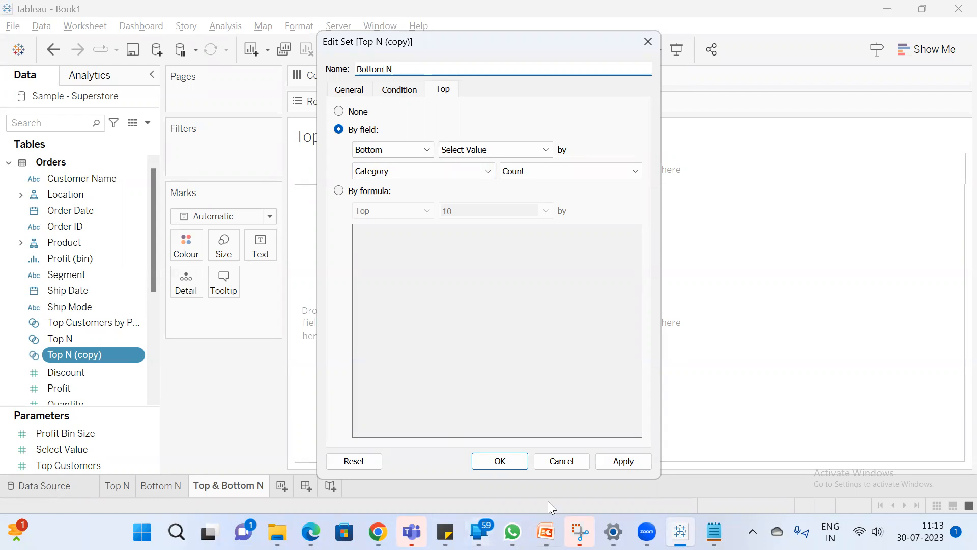
pyautogui.click(503, 460)
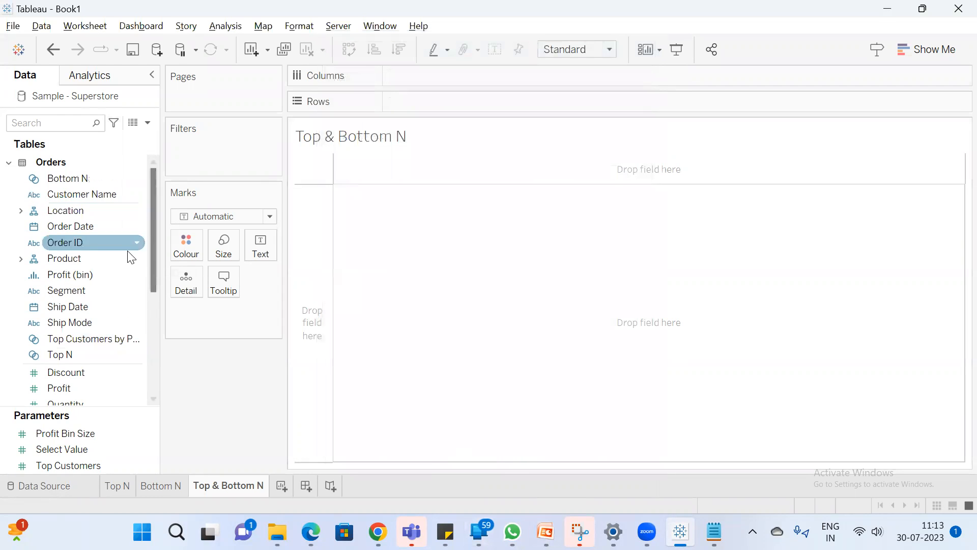
# Combine the Top N and Bottom N sets into a set named "Top & Bottom N" with all members in both sets
pyautogui.scroll(-1, 122, 265)
pyautogui.scroll(1, 122, 275)
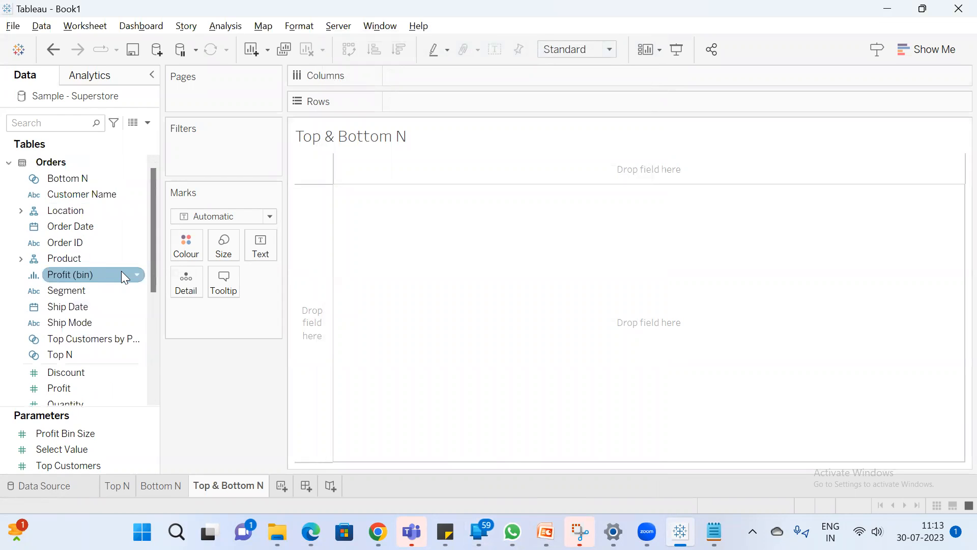
pyautogui.click(69, 356)
pyautogui.keyDown('ctrl'); pyautogui.click(84, 178); pyautogui.keyUp('ctrl')
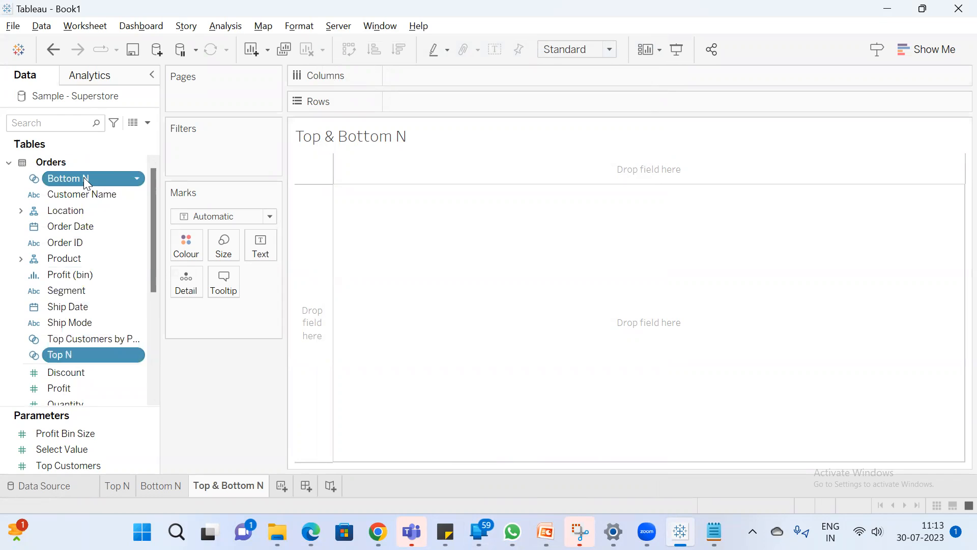
pyautogui.rightClick(101, 179)
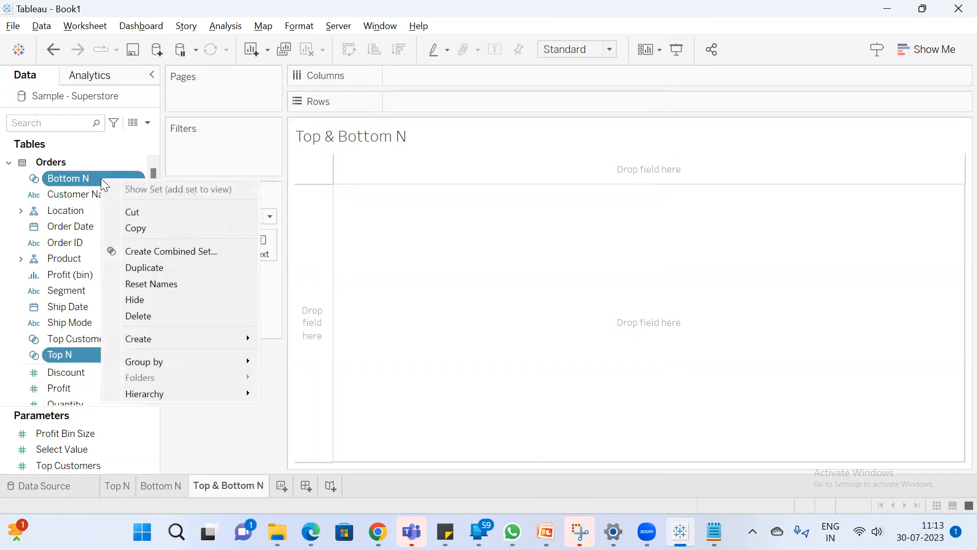
pyautogui.click(212, 251)
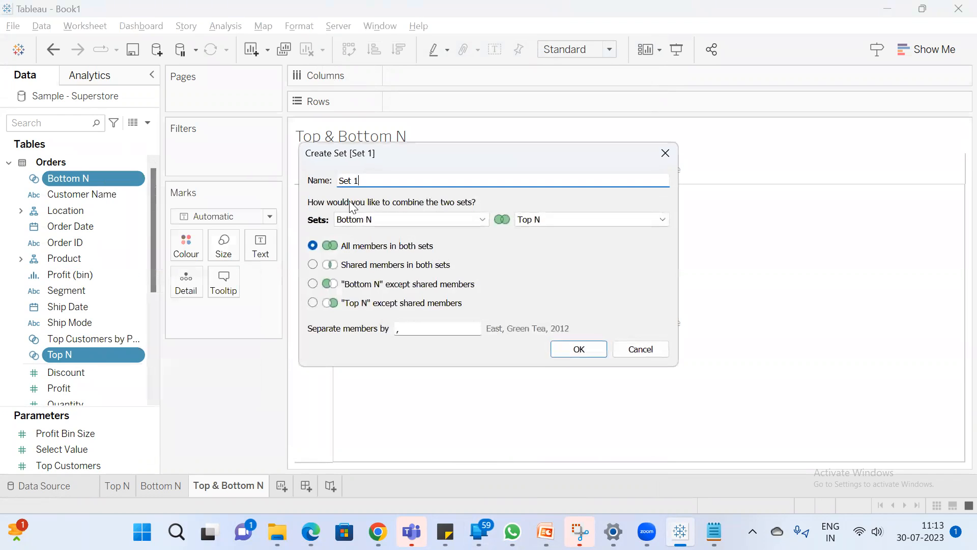
pyautogui.write('Top & Bottom N')
pyautogui.click(578, 350)
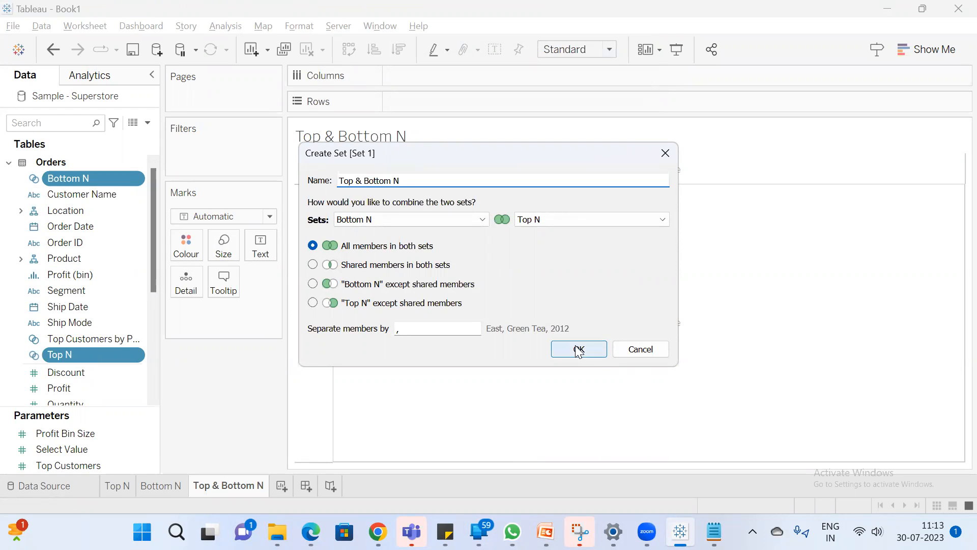
# Build a text table of Customer Name by sum of Sales, sorted in descending order of sales
pyautogui.click(53, 118)
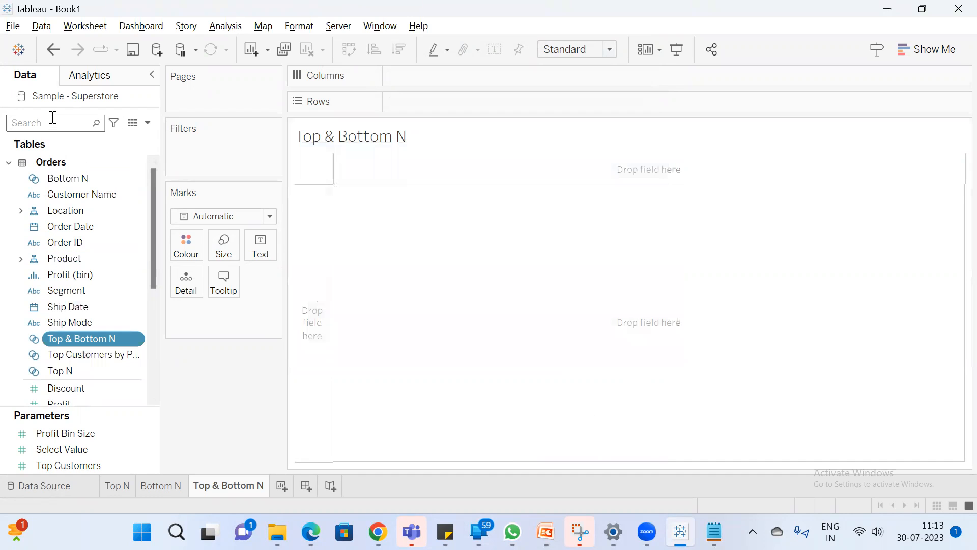
pyautogui.write('cus')
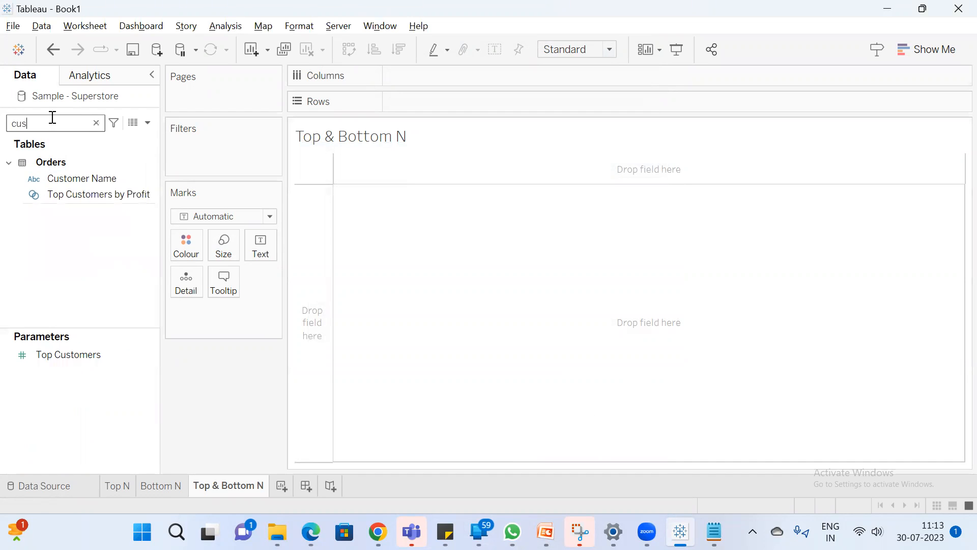
pyautogui.doubleClick(82, 178)
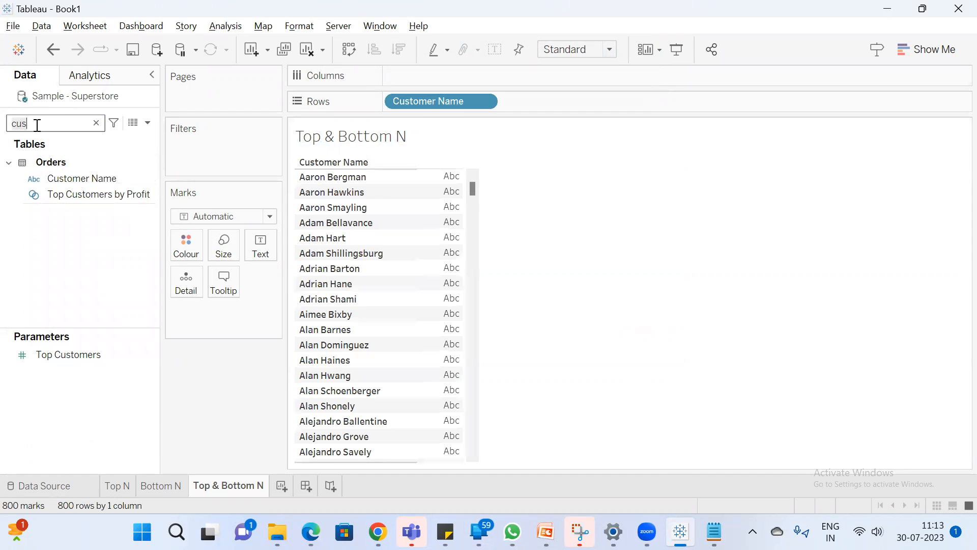
pyautogui.press('BackSpace')
pyautogui.press('BackSpace')
pyautogui.press('BackSpace')
pyautogui.write('sa')
pyautogui.doubleClick(74, 190)
pyautogui.moveTo(474, 189); pyautogui.dragTo(434, 156)
pyautogui.click(398, 49)
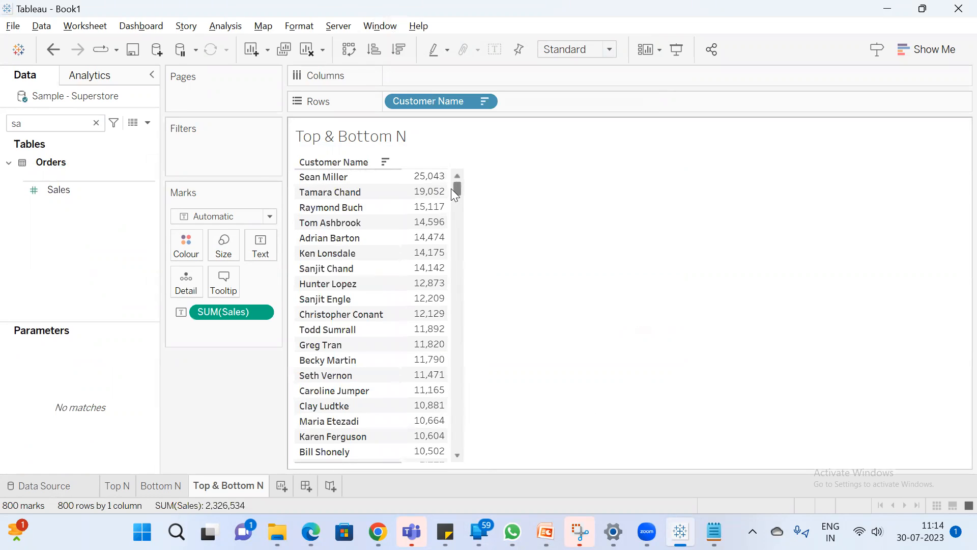
# Filter the sheet by the Top & Bottom N combined set and look through the remaining customers
pyautogui.click(62, 126)
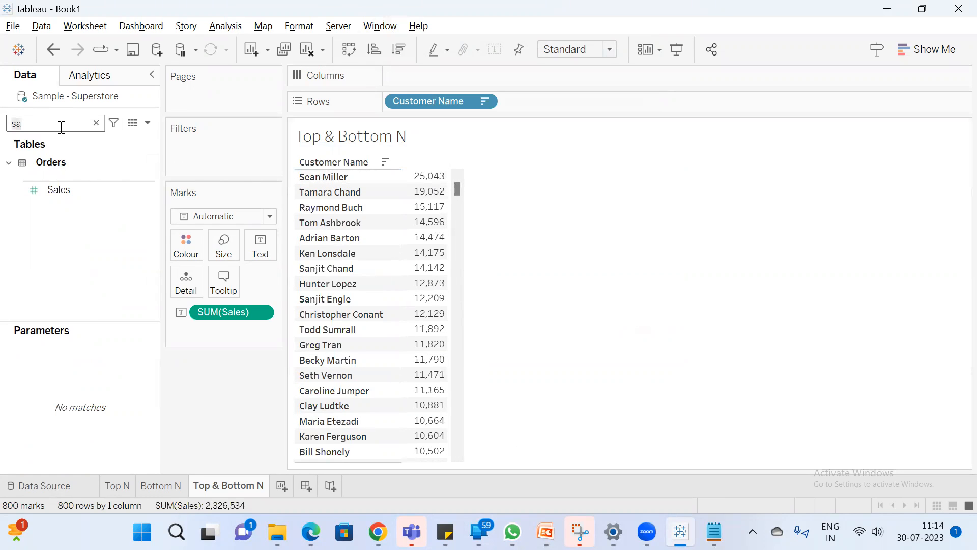
pyautogui.press('BackSpace')
pyautogui.press('BackSpace')
pyautogui.write('top')
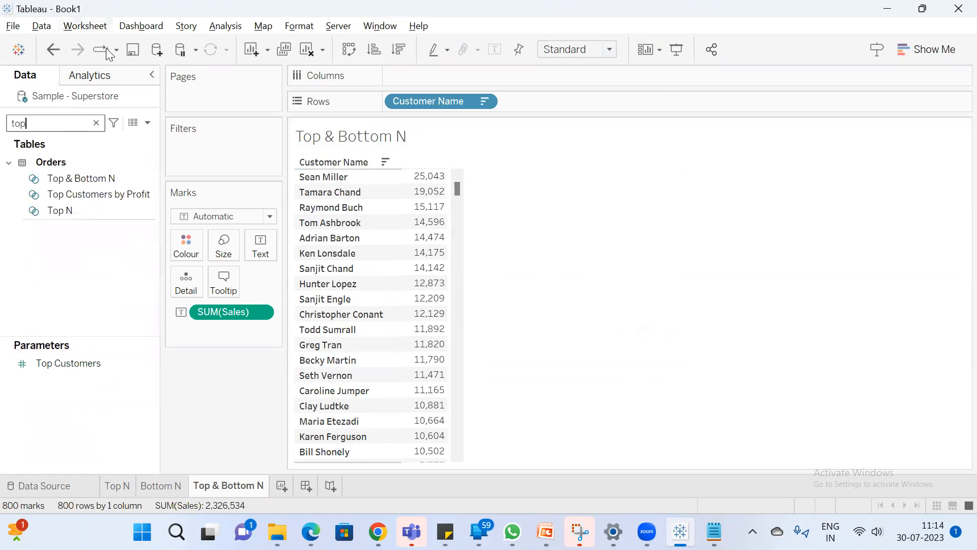
pyautogui.moveTo(96, 179); pyautogui.dragTo(199, 153)
pyautogui.moveTo(445, 225); pyautogui.dragTo(435, 375)
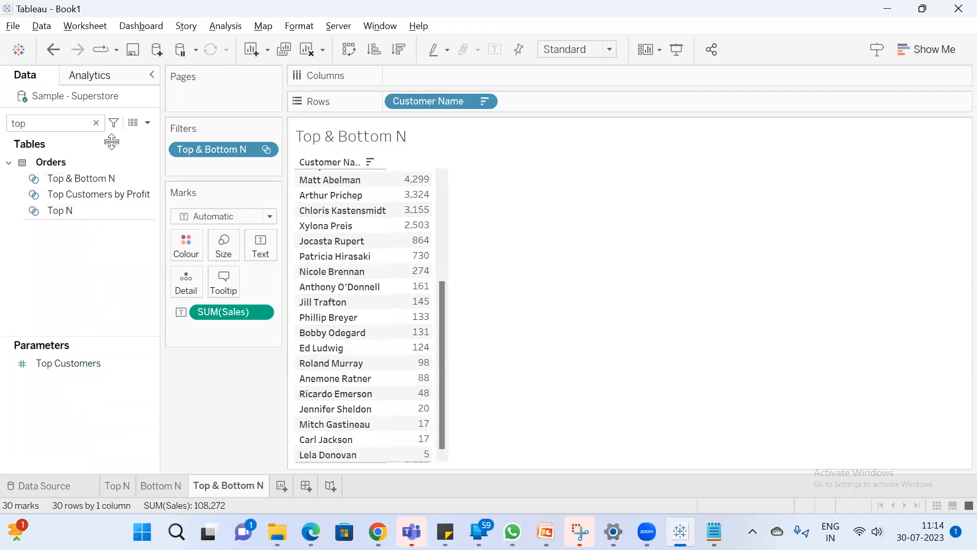
# Show the Select Value parameter control on the sheet and switch it from a slider to type-in entry
pyautogui.click(96, 122)
pyautogui.rightClick(81, 450)
pyautogui.click(141, 194)
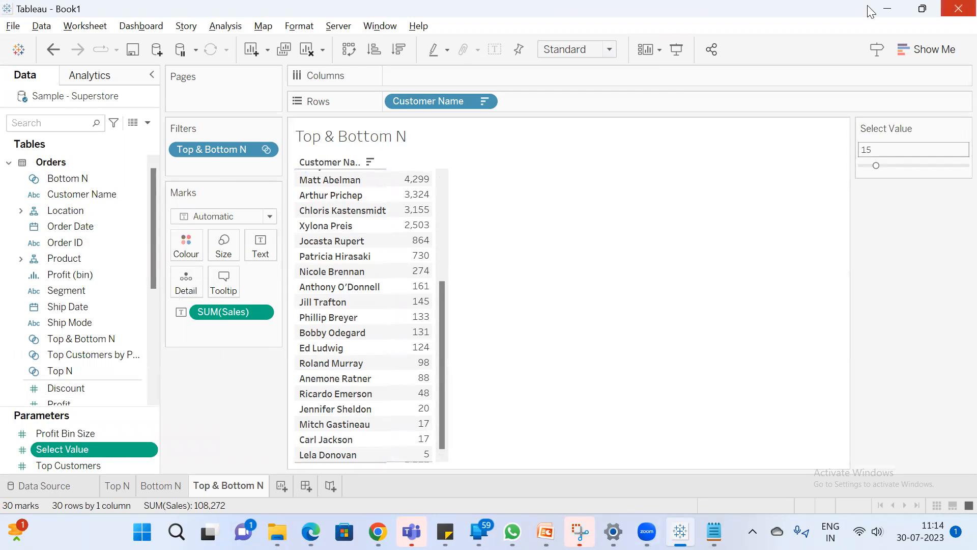
pyautogui.click(964, 128)
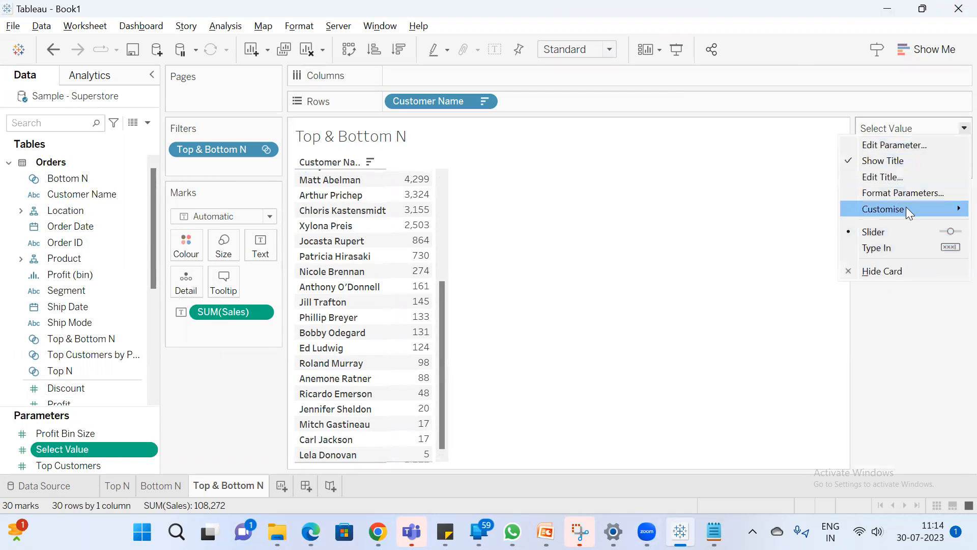
pyautogui.click(893, 248)
# Set the Select Value parameter to 2 and check the top and bottom customer rows
pyautogui.click(906, 155)
pyautogui.write('2')
pyautogui.press('Return')
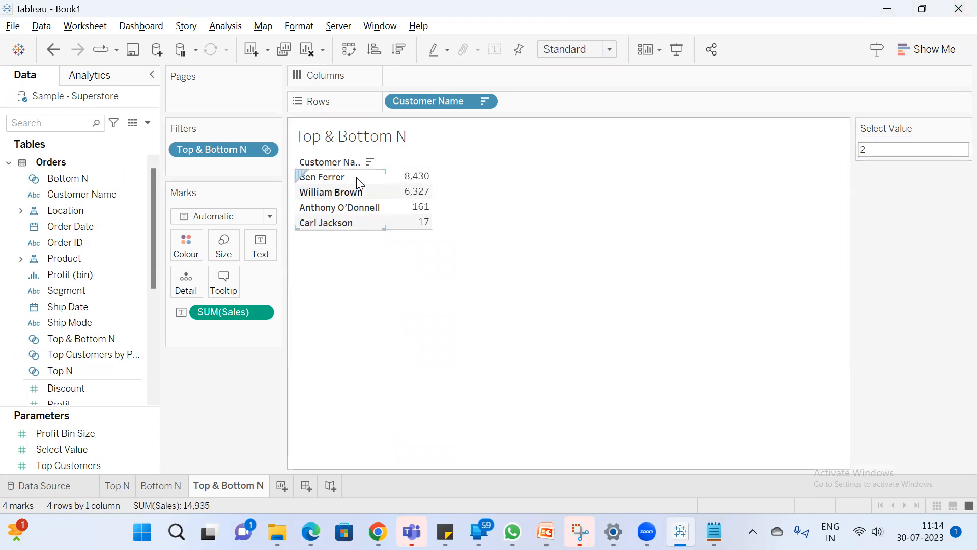
pyautogui.moveTo(414, 175); pyautogui.dragTo(524, 197)
pyautogui.click(519, 168)
pyautogui.moveTo(410, 213); pyautogui.dragTo(406, 240)
# Set the Select Value parameter to 5 and check the top and bottom customer rows
pyautogui.click(908, 149)
pyautogui.press('BackSpace')
pyautogui.write('5')
pyautogui.press('Return')
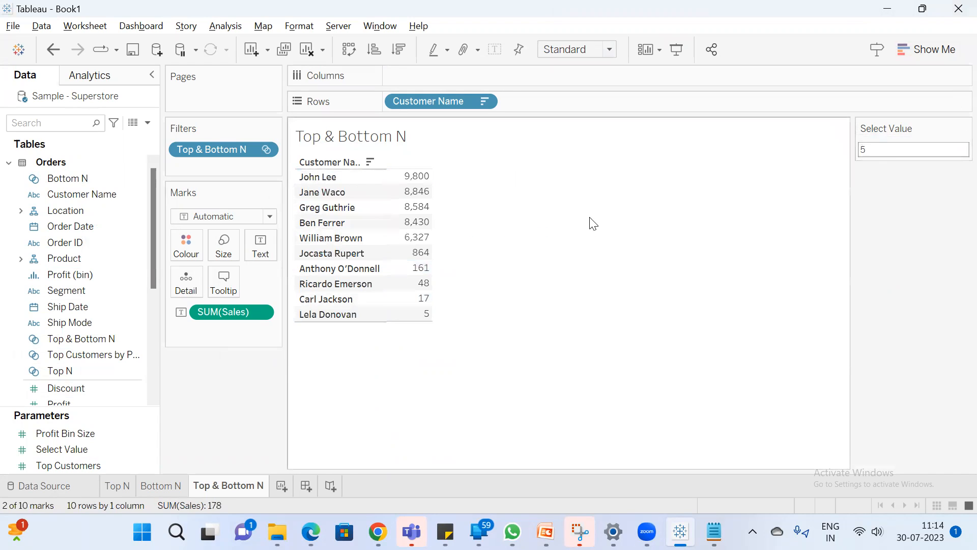
pyautogui.click(593, 224)
pyautogui.moveTo(414, 178); pyautogui.dragTo(555, 249)
pyautogui.click(555, 249)
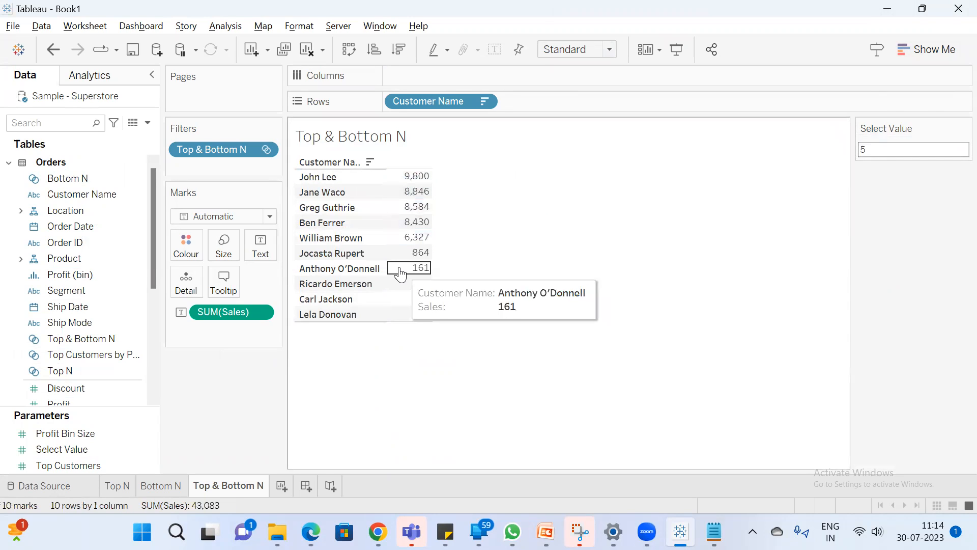
pyautogui.moveTo(420, 254); pyautogui.dragTo(406, 320)
pyautogui.click(552, 237)
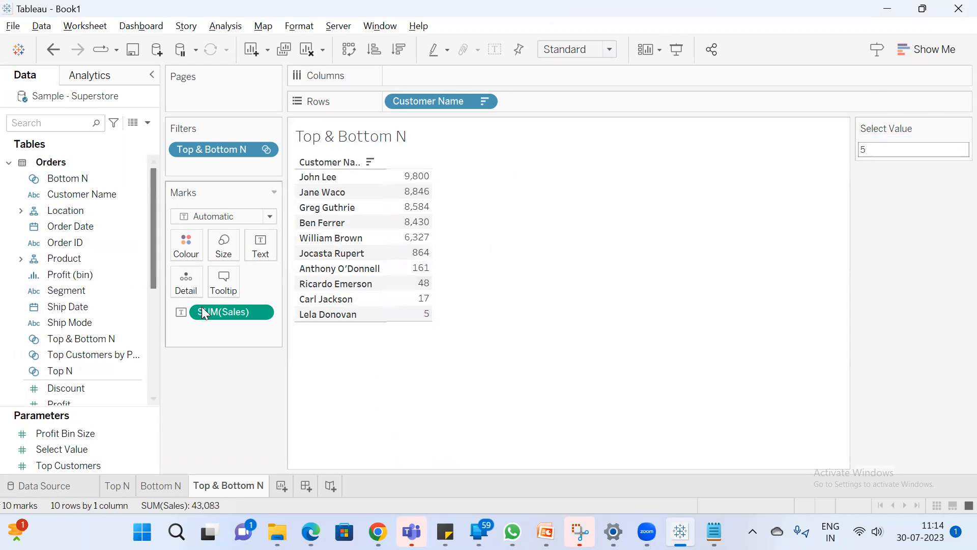
# Switch to the Parameter notes in Notepad and add the line "we can pass the values to filters"
pyautogui.click(715, 532)
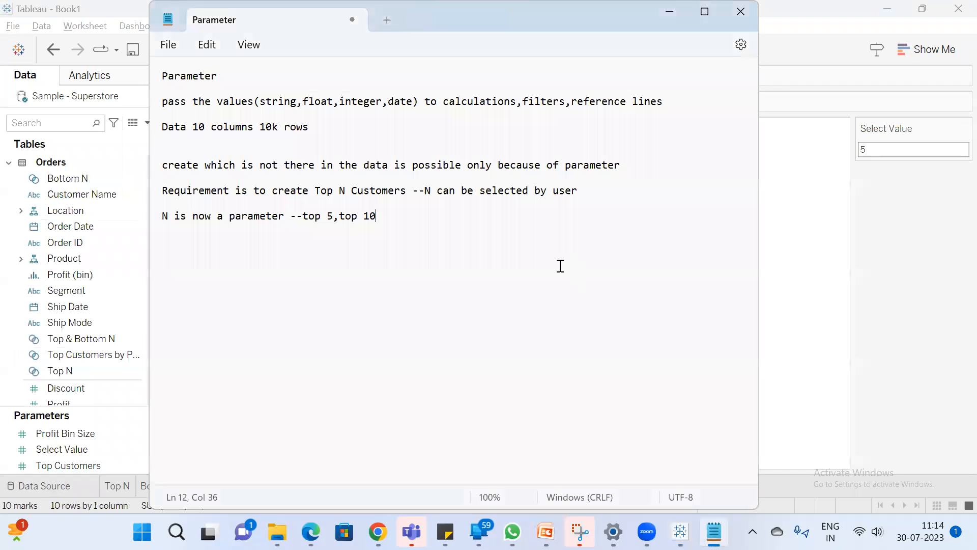
pyautogui.press('Return')
pyautogui.write('we can pass the values to filters')
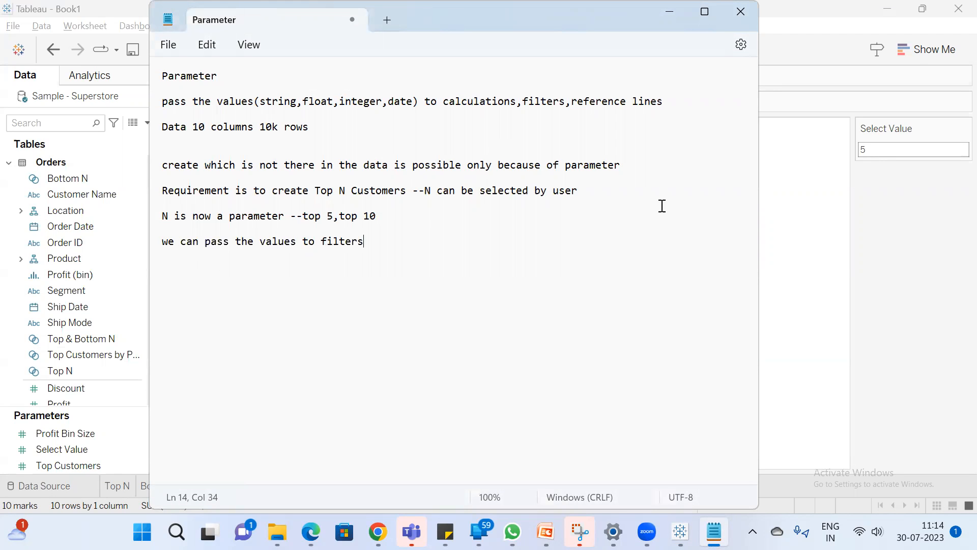
pyautogui.click(886, 224)
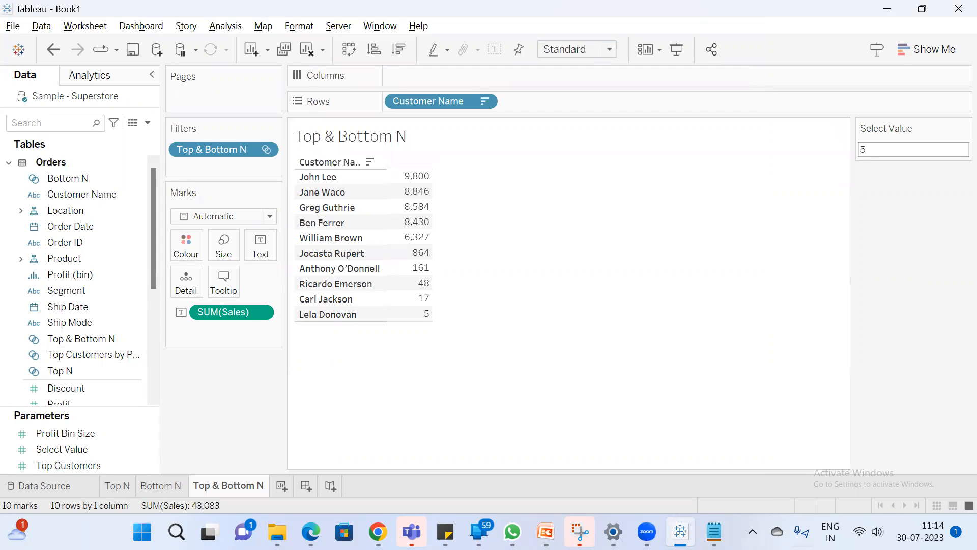
pyautogui.click(714, 532)
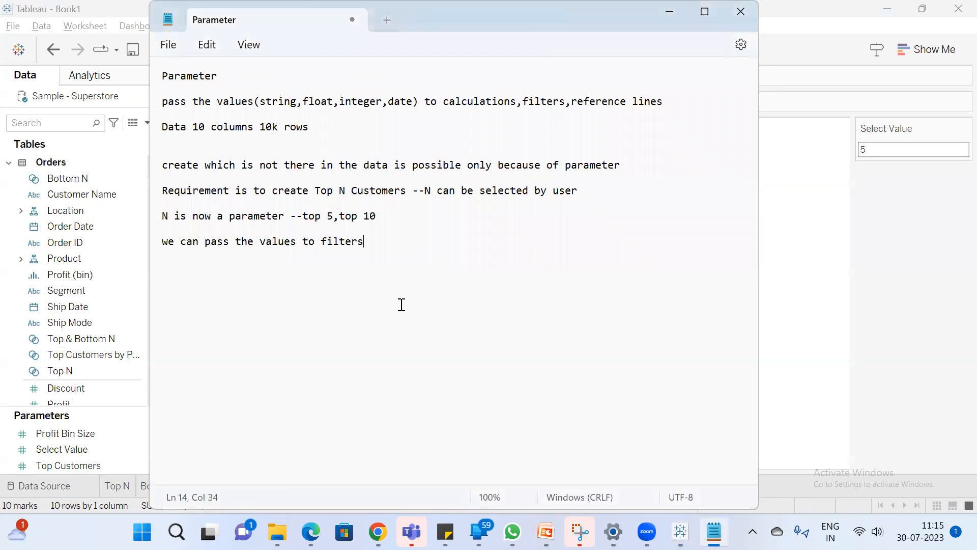
# Add a "Requirement" heading to the notes with the line "How to create Top N & Bottom N using calculations" beneath it
pyautogui.press('Return')
pyautogui.write('Requirement')
pyautogui.press('Return')
pyautogui.write('How tod')
pyautogui.press('BackSpace')
pyautogui.write('create')
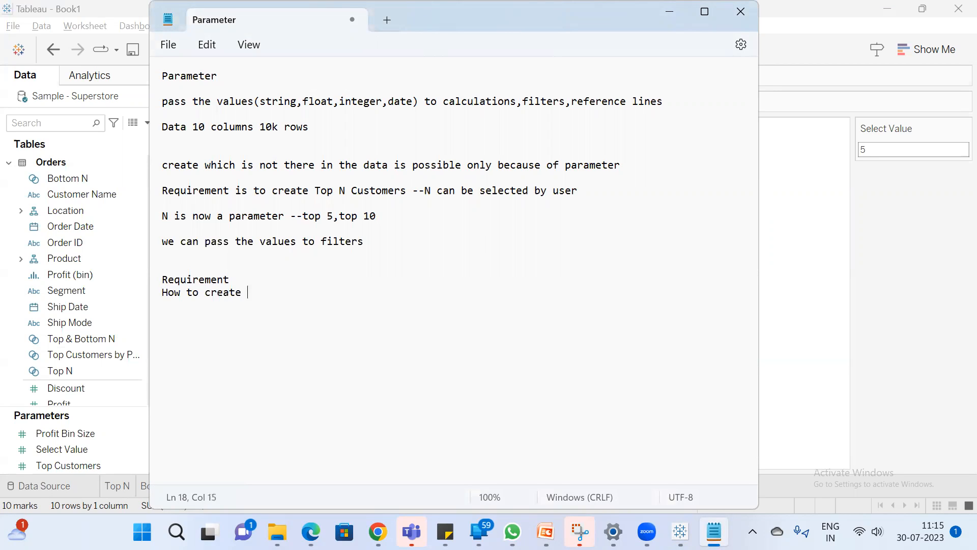
pyautogui.write(' Top N & Bottom N using calculations')
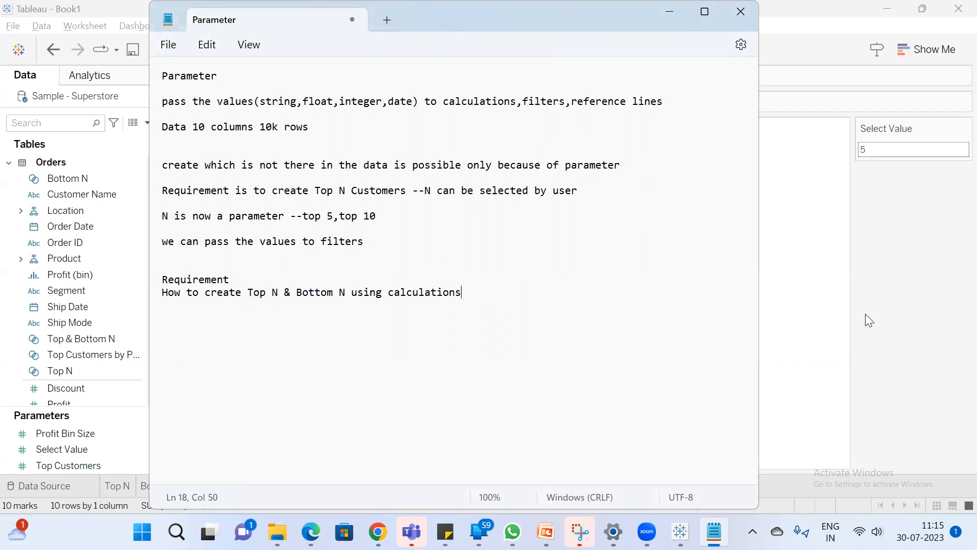
# Switch to the Tableau workbook and rename the Top N sheet as "Top N- Sets"
pyautogui.click(828, 317)
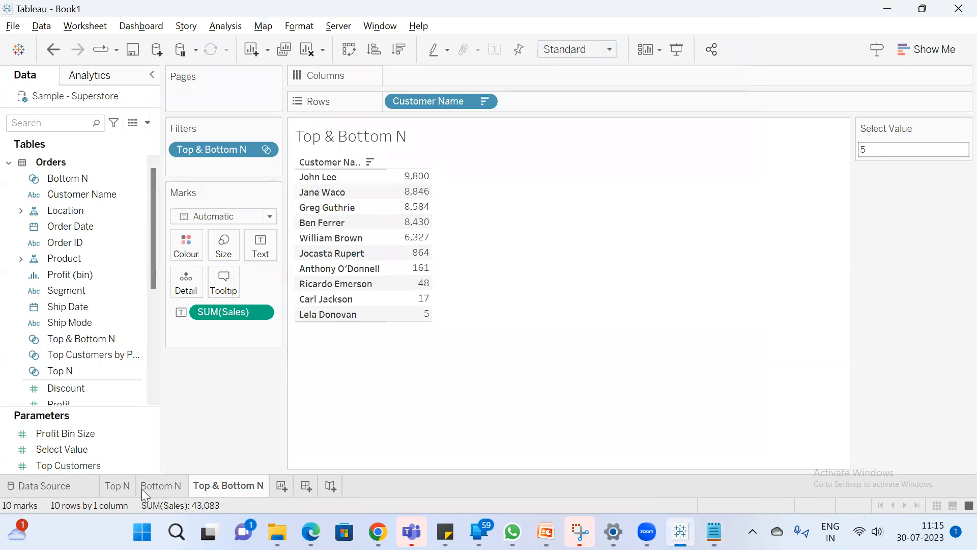
pyautogui.click(127, 487)
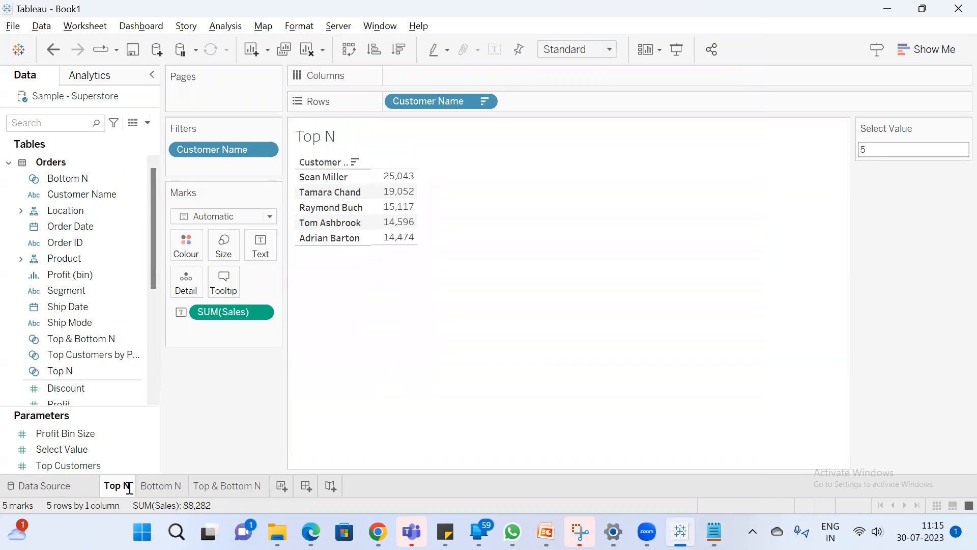
pyautogui.doubleClick(130, 488)
pyautogui.write('Sets')
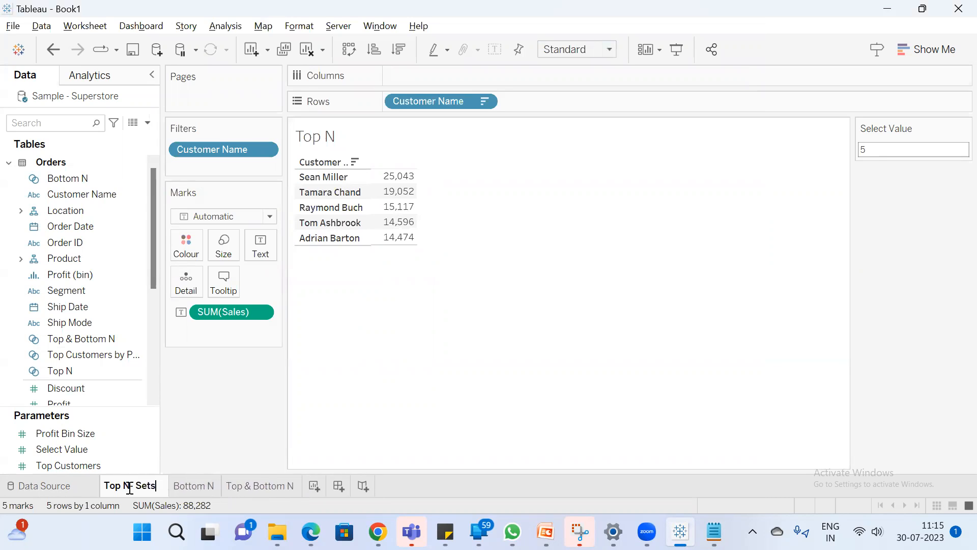
pyautogui.press('Return')
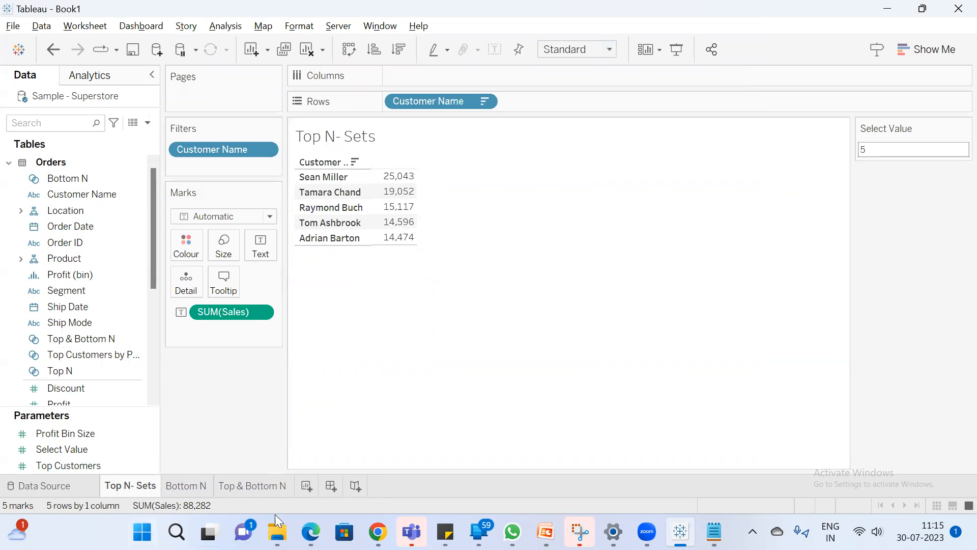
# Rename the Top N sheet as "Top N- Filter" and check its Customer Name filter settings
pyautogui.click(193, 488)
pyautogui.click(139, 485)
pyautogui.doubleClick(137, 485)
pyautogui.doubleClick(142, 485)
pyautogui.write('Filter')
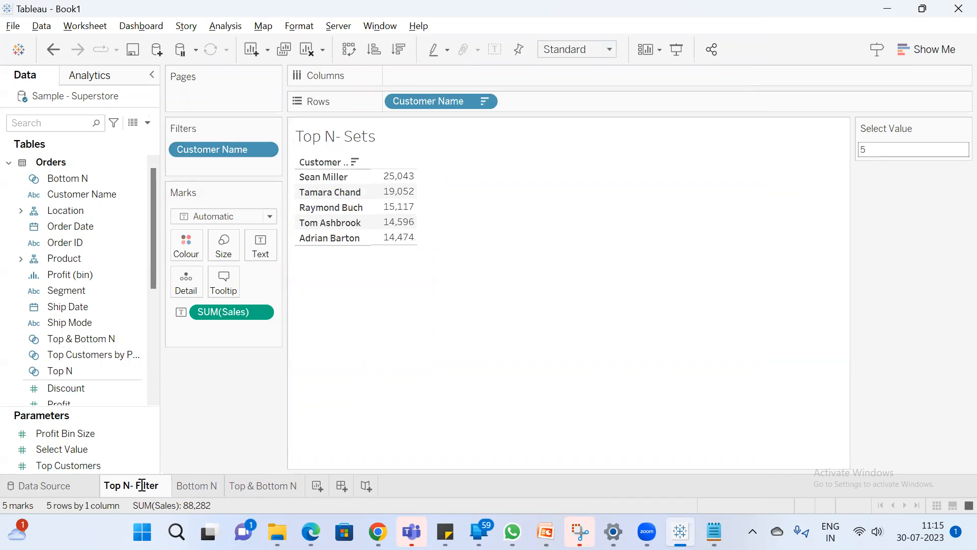
pyautogui.press('Return')
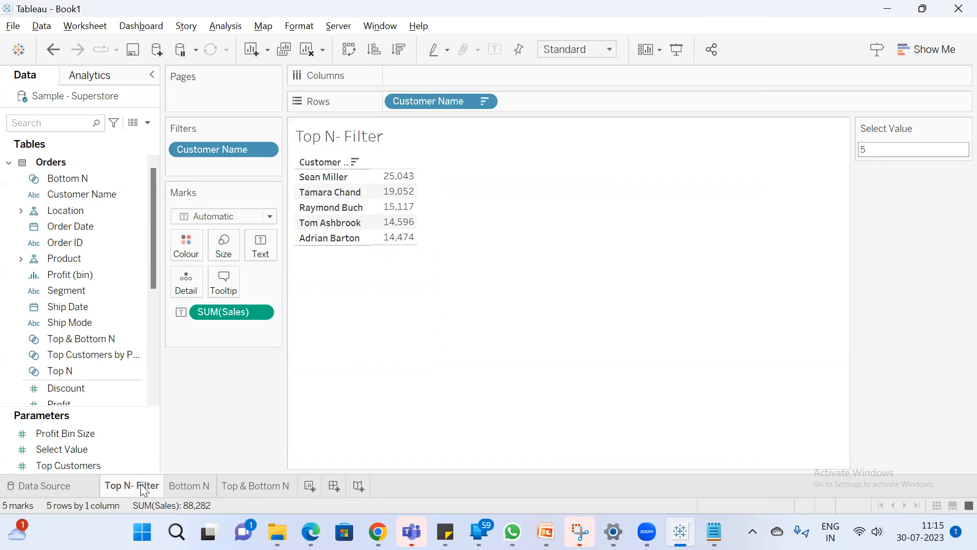
pyautogui.doubleClick(201, 146)
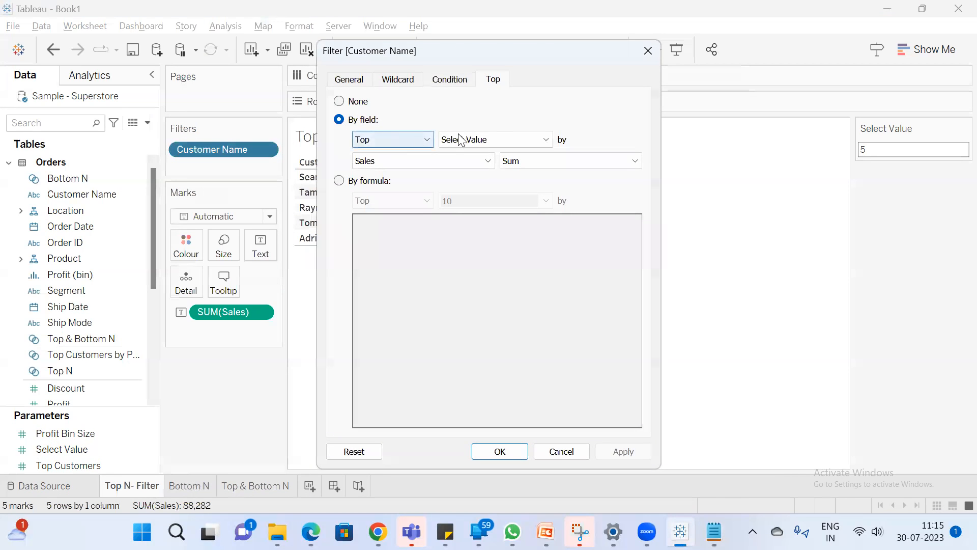
pyautogui.click(653, 51)
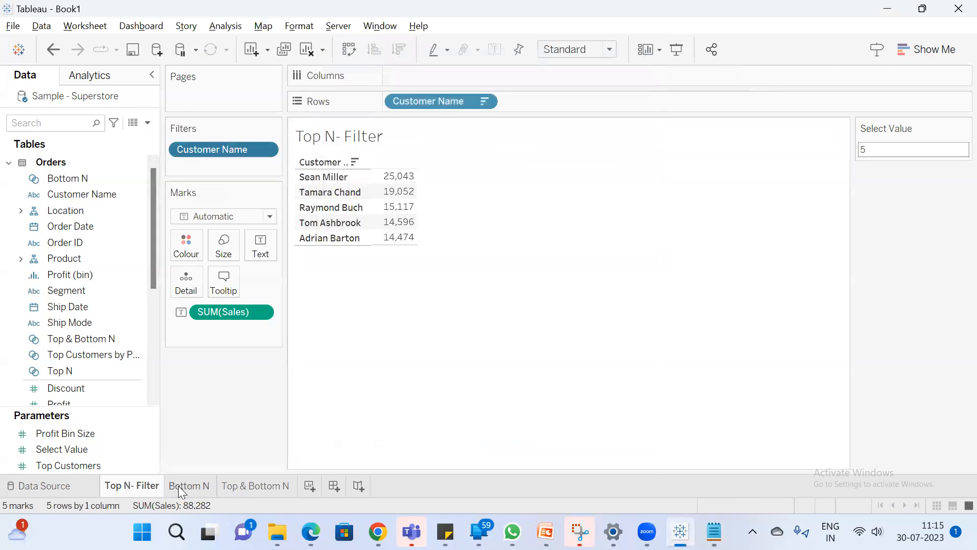
# Rename the Bottom N sheet as "Bottom N - Filter"
pyautogui.doubleClick(198, 486)
pyautogui.click(213, 484)
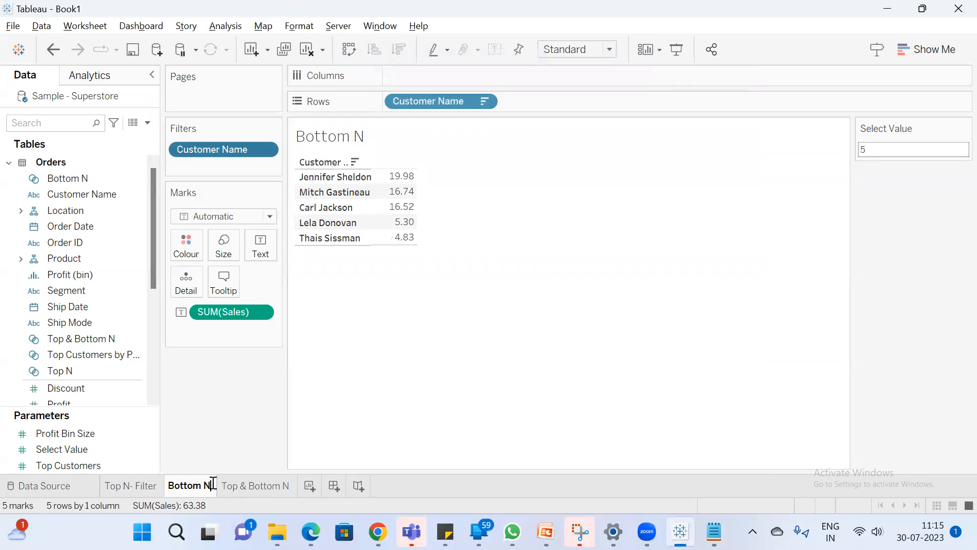
pyautogui.write('- Filter')
pyautogui.press('Return')
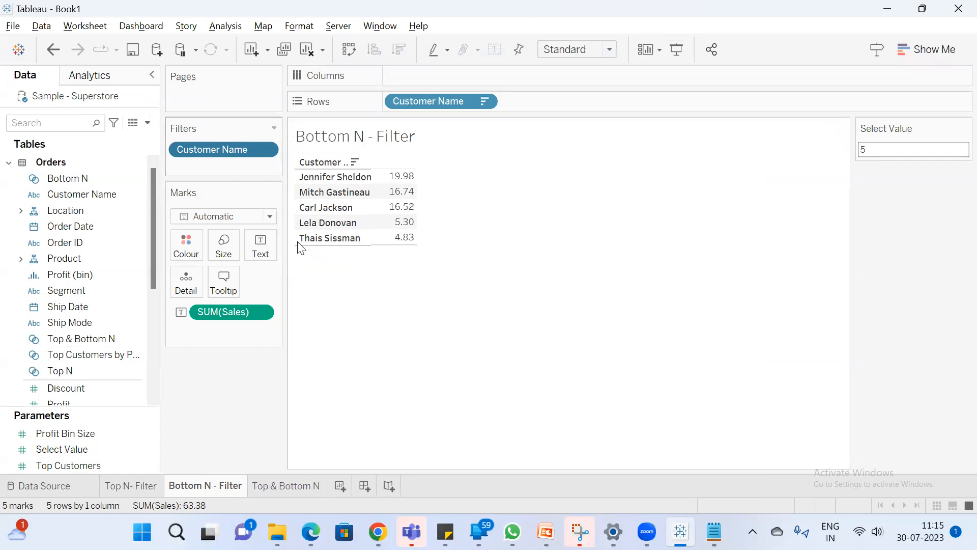
# Rename the Top & Bottom N sheet as "Top & Bottom N --Sets"
pyautogui.click(284, 487)
pyautogui.click(323, 486)
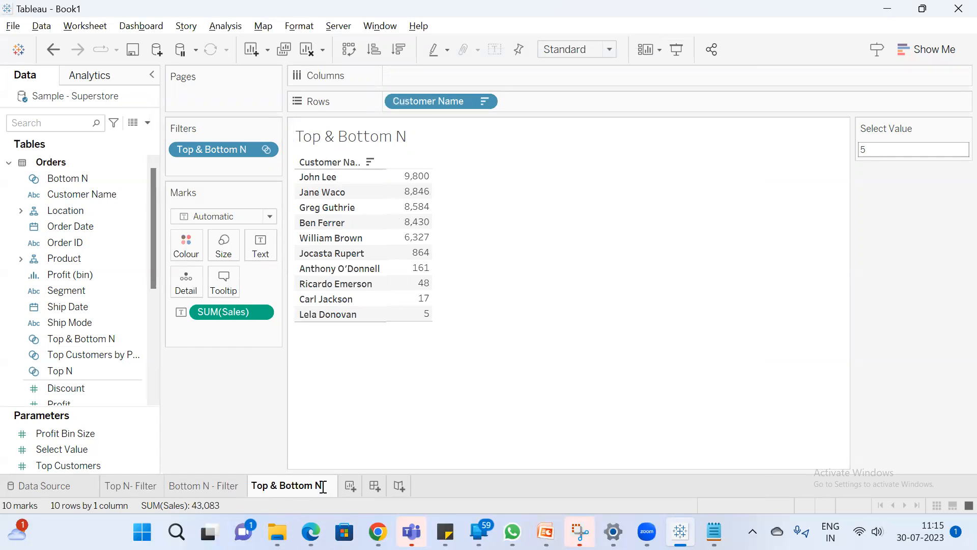
pyautogui.write('--Sets')
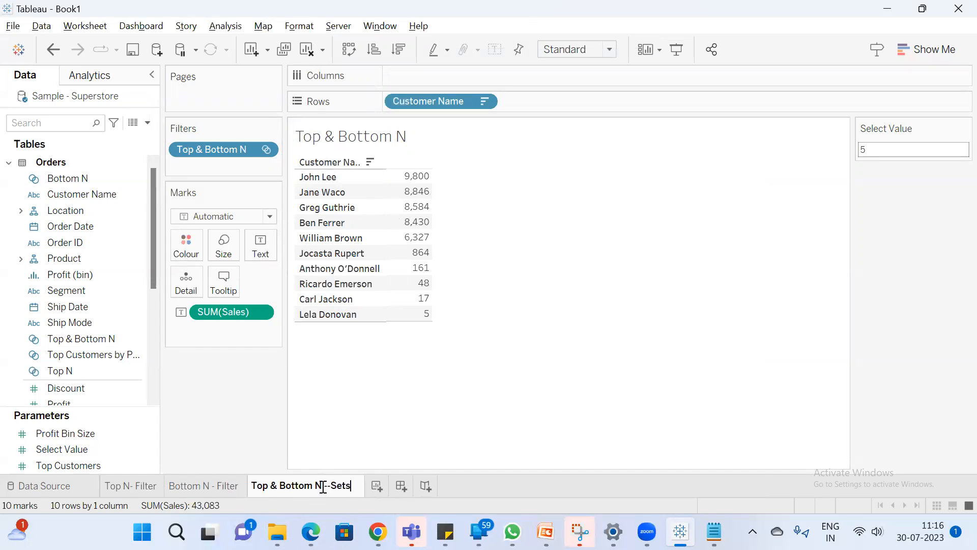
pyautogui.press('Return')
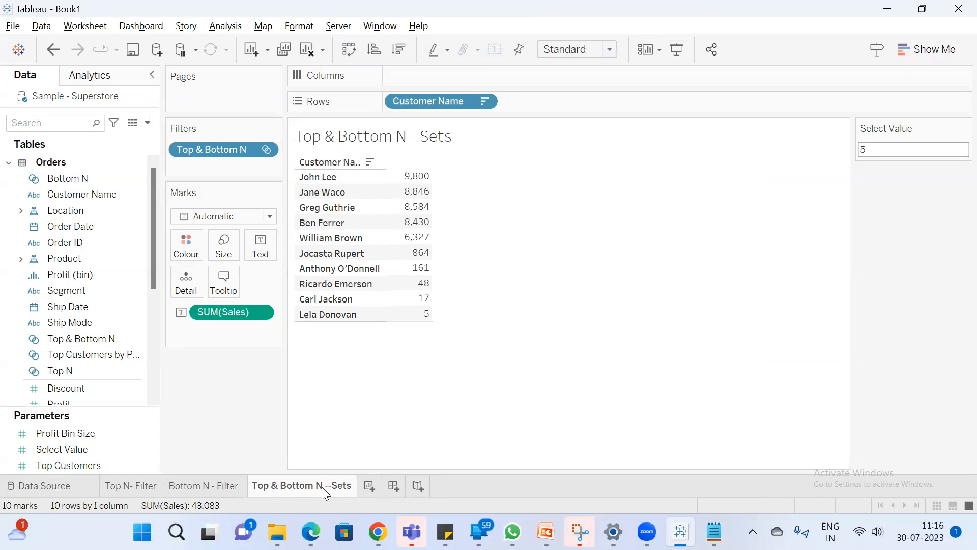
# Create a new worksheet and name it "Top & Bottom N using Calculation"
pyautogui.click(366, 487)
pyautogui.doubleClick(369, 487)
pyautogui.write('Top &')
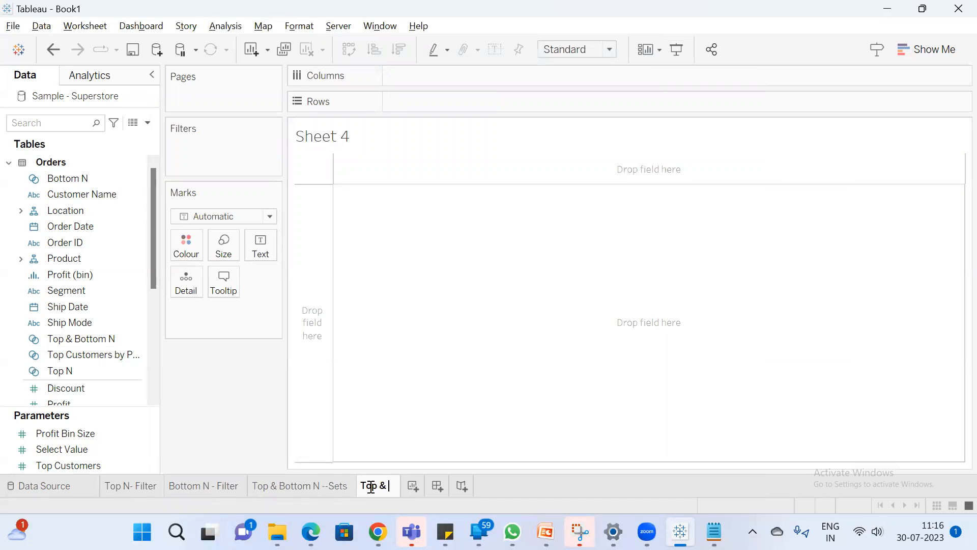
pyautogui.write(' Bottom N ')
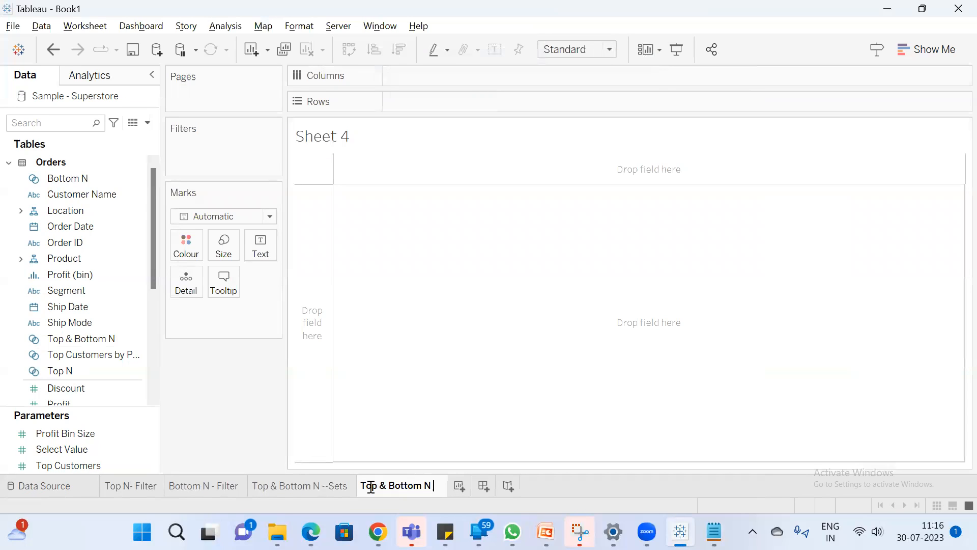
pyautogui.write('using Ca')
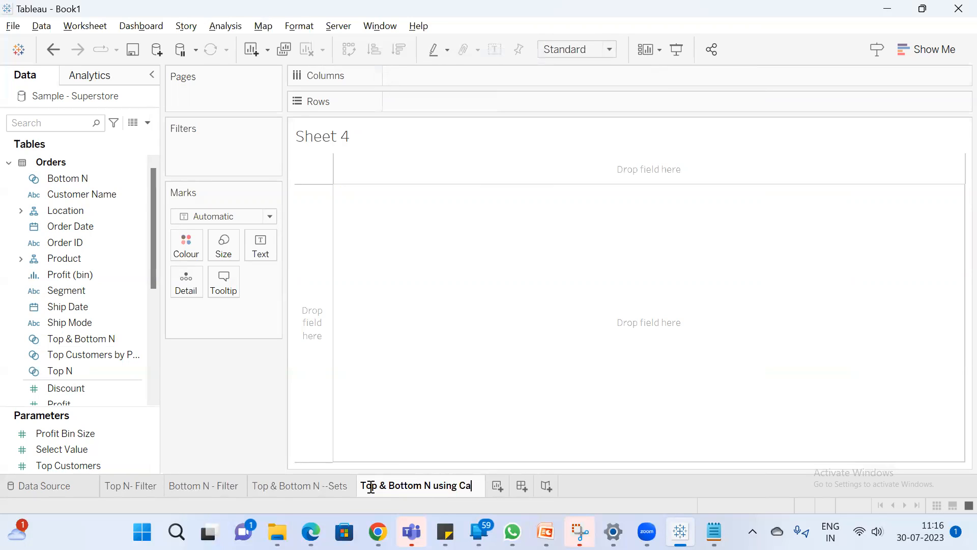
pyautogui.write('lculation')
pyautogui.press('Return')
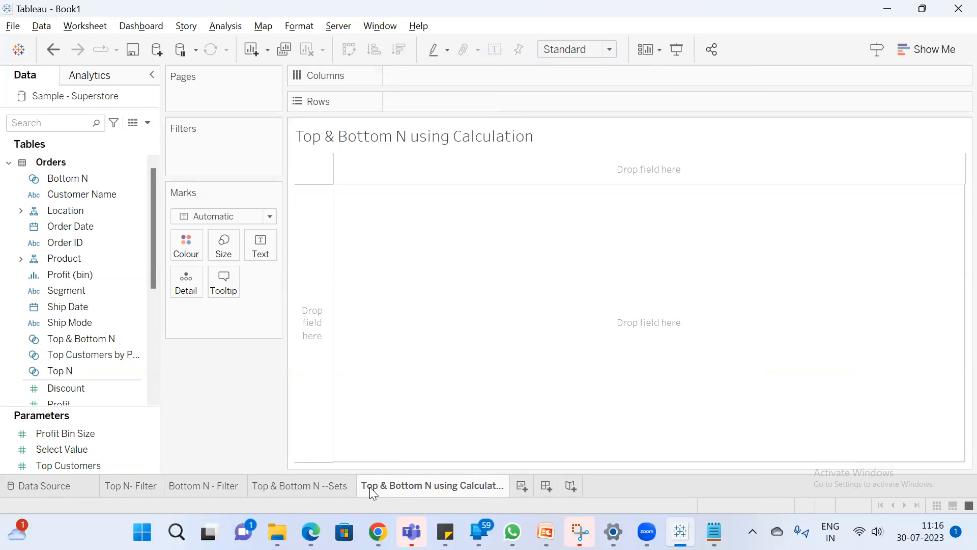
# Find the Customer Name field and add it to the rows of the new sheet
pyautogui.click(54, 125)
pyautogui.write('cus')
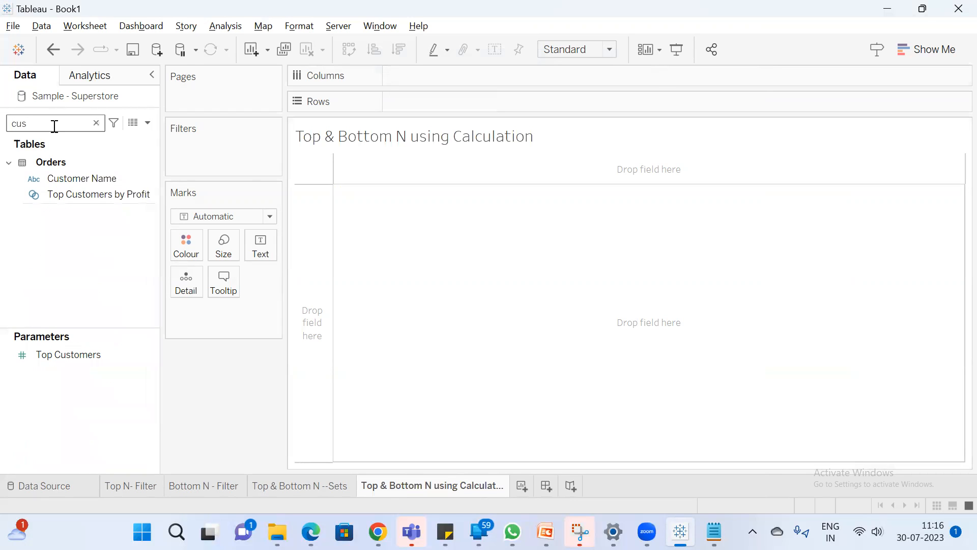
pyautogui.doubleClick(88, 177)
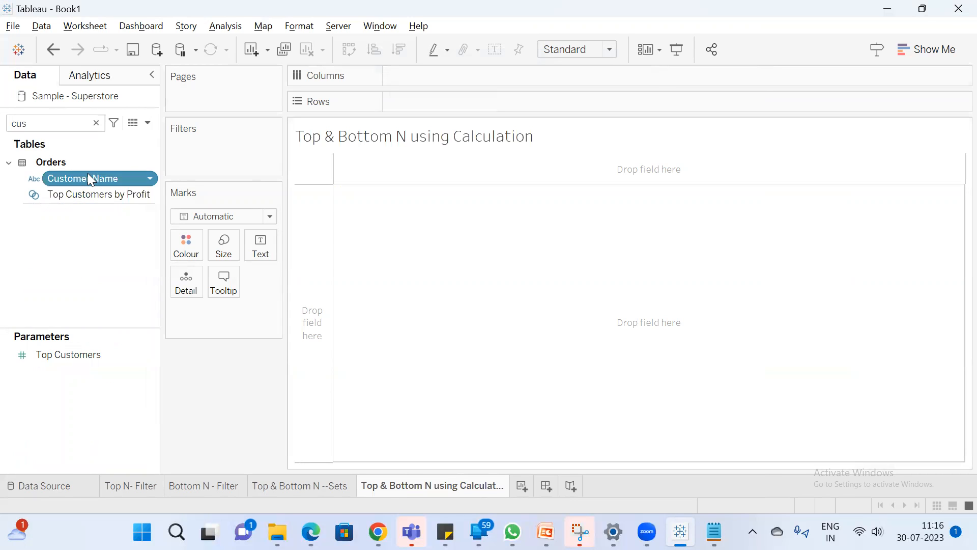
# Add Sales as the value for each customer, and sort the customers by Sales in descending order
pyautogui.click(20, 122)
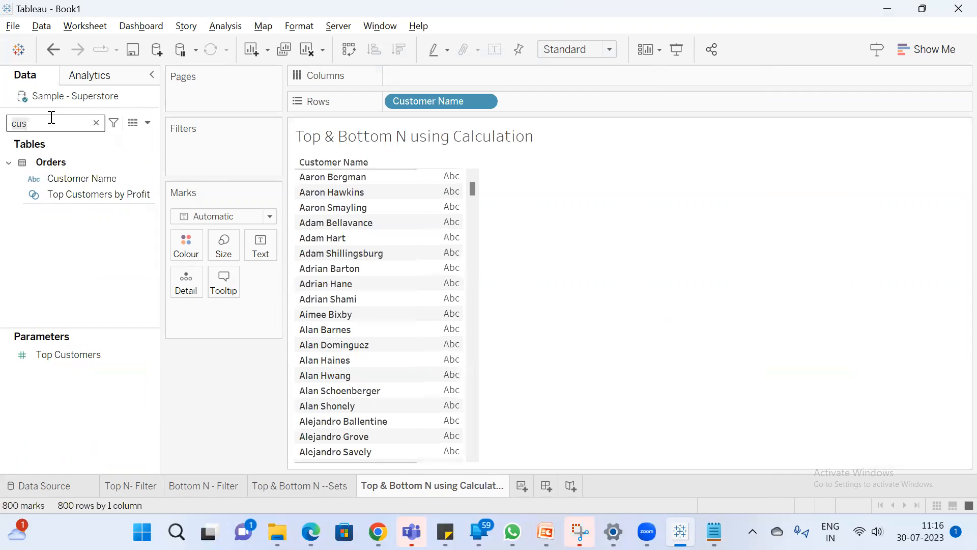
pyautogui.press('BackSpace')
pyautogui.press('BackSpace')
pyautogui.press('BackSpace')
pyautogui.write('sa')
pyautogui.click(78, 192)
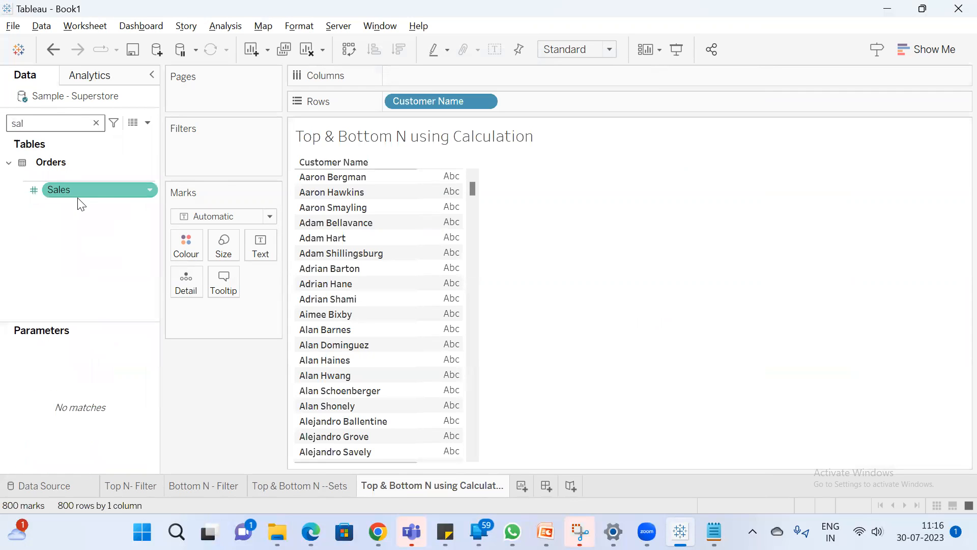
pyautogui.doubleClick(79, 197)
pyautogui.click(400, 50)
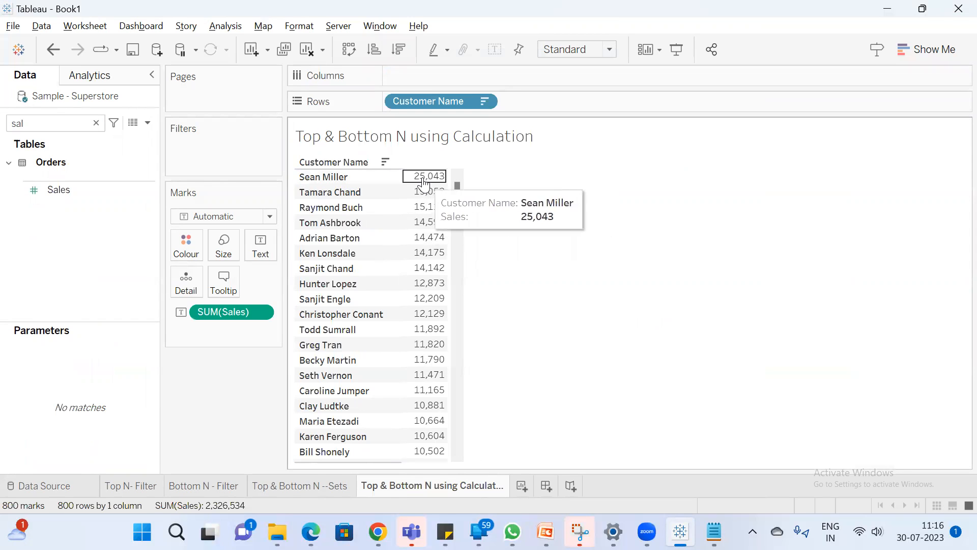
pyautogui.moveTo(455, 186); pyautogui.dragTo(469, 469)
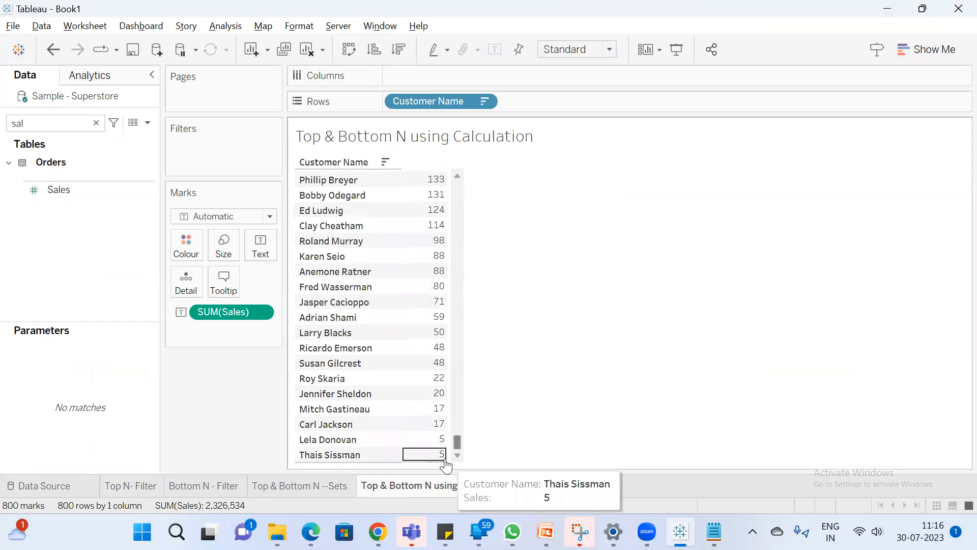
# View the underlying Orders data, sort it by Sales in ascending order, and examine the repeated customer names
pyautogui.click(136, 124)
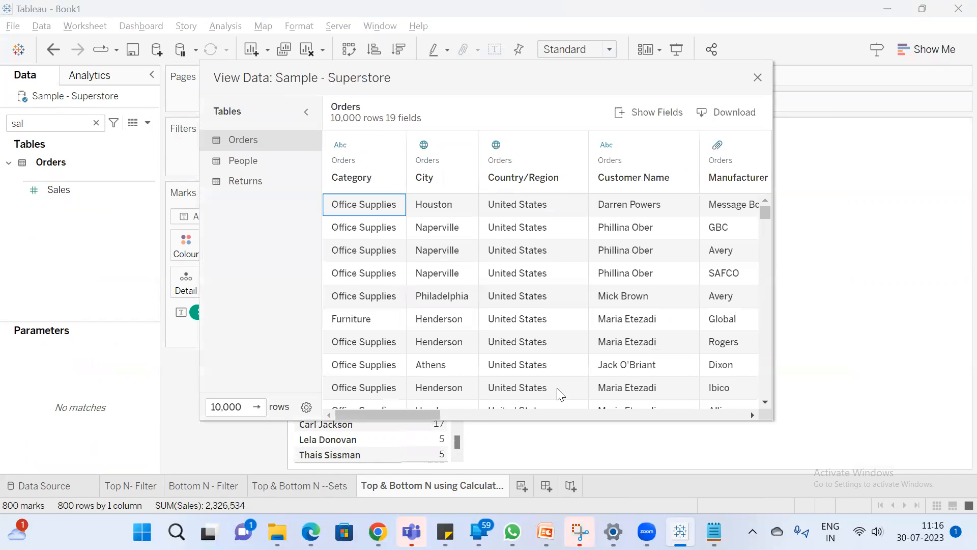
pyautogui.moveTo(380, 417); pyautogui.dragTo(695, 417)
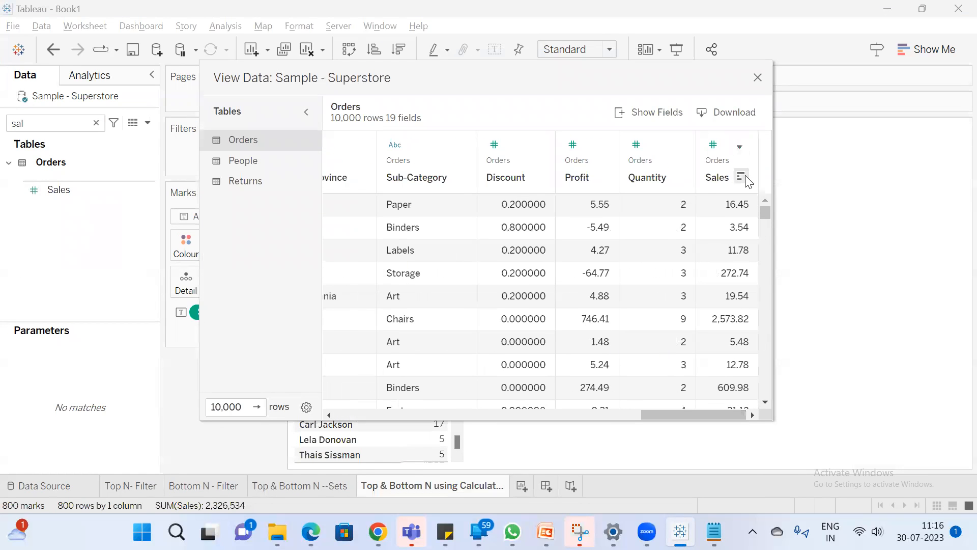
pyautogui.click(745, 177)
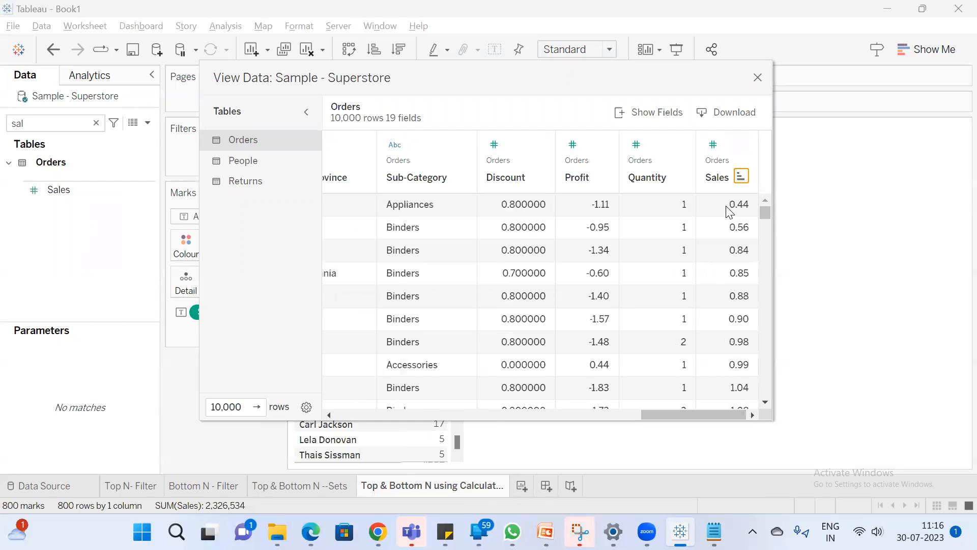
pyautogui.moveTo(661, 415); pyautogui.dragTo(282, 427)
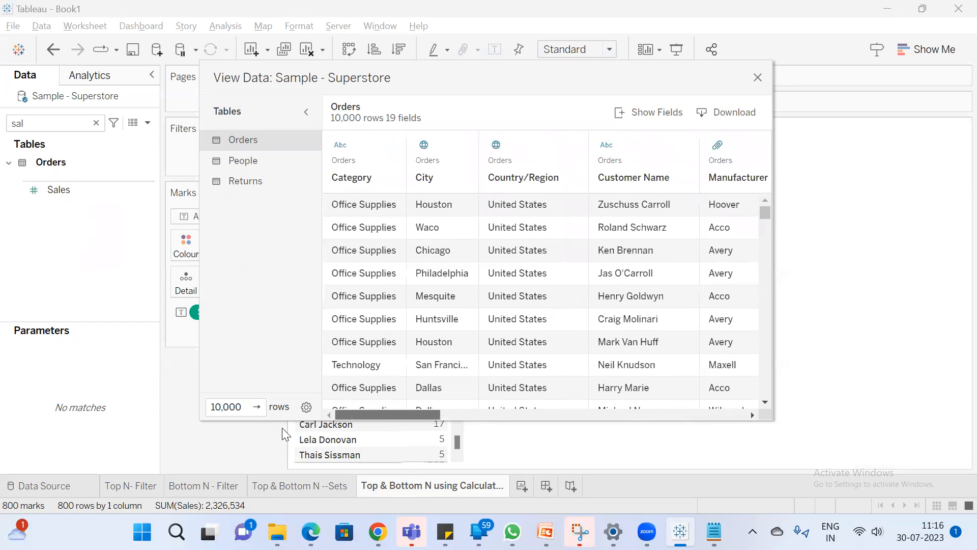
pyautogui.moveTo(340, 436); pyautogui.dragTo(401, 411)
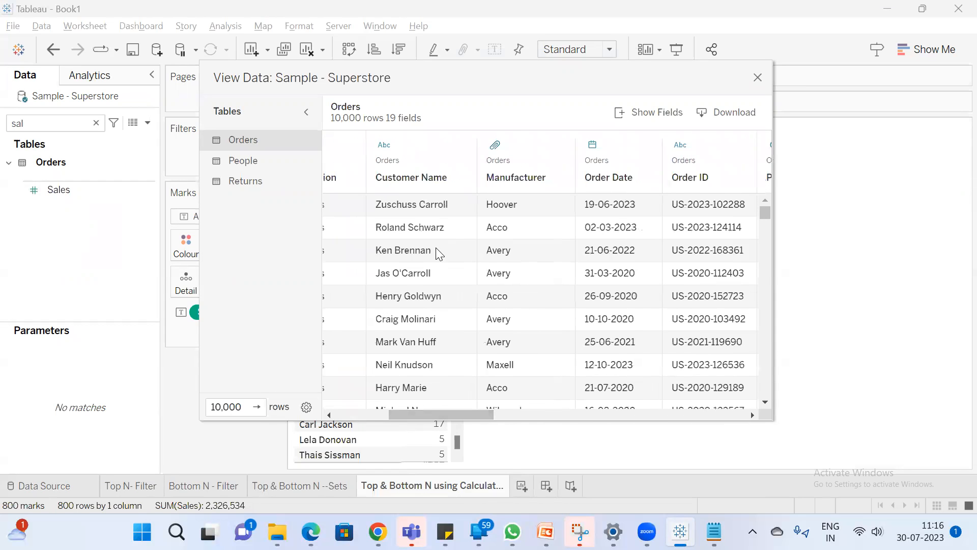
pyautogui.scroll(-5, 439, 242)
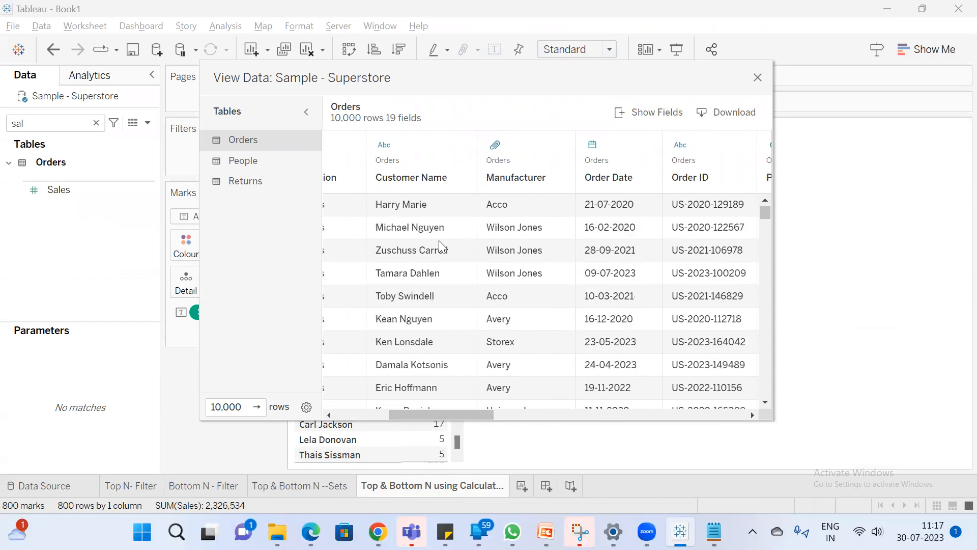
pyautogui.scroll(-1, 440, 244)
pyautogui.scroll(4, 440, 243)
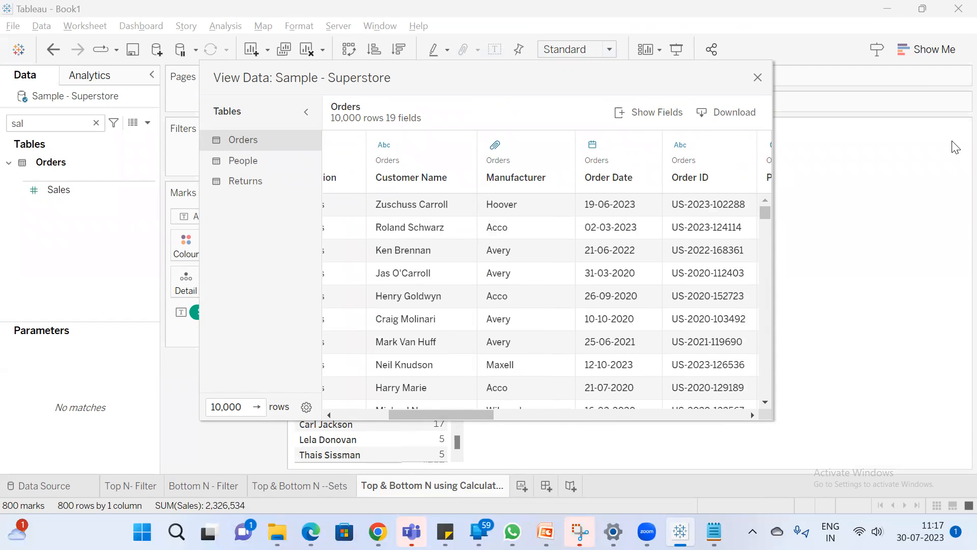
pyautogui.click(758, 77)
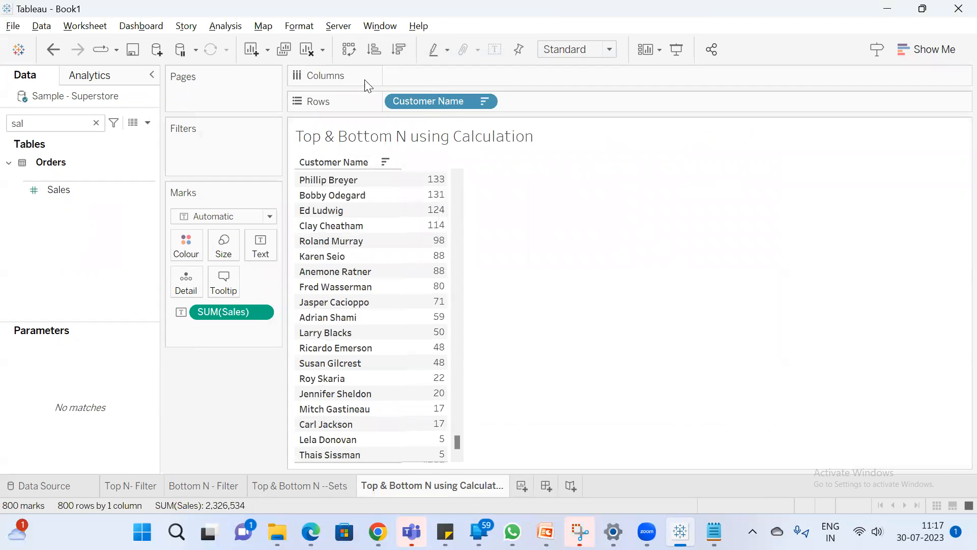
# Clear the sort on Customer Name and return to the start of the customer list
pyautogui.rightClick(450, 103)
pyautogui.click(518, 208)
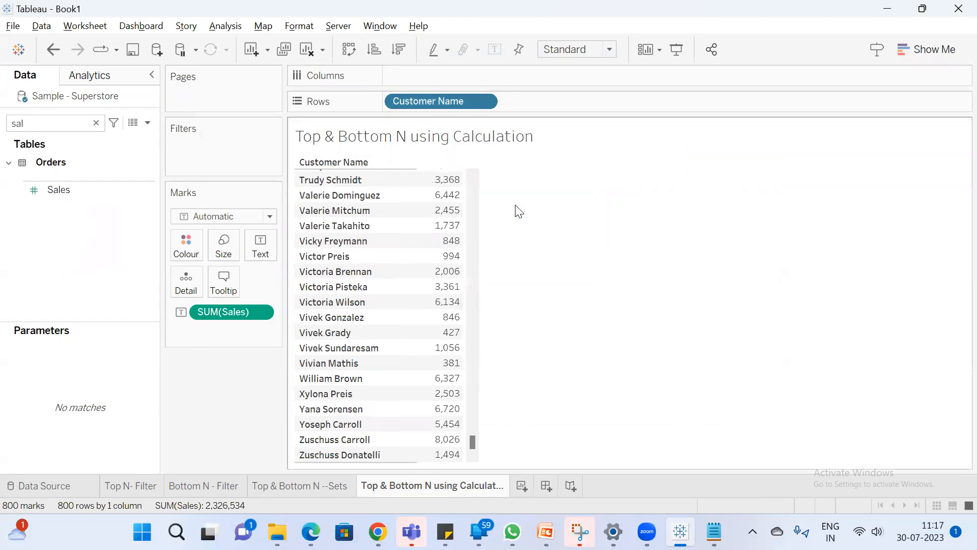
pyautogui.moveTo(471, 443); pyautogui.dragTo(472, 185)
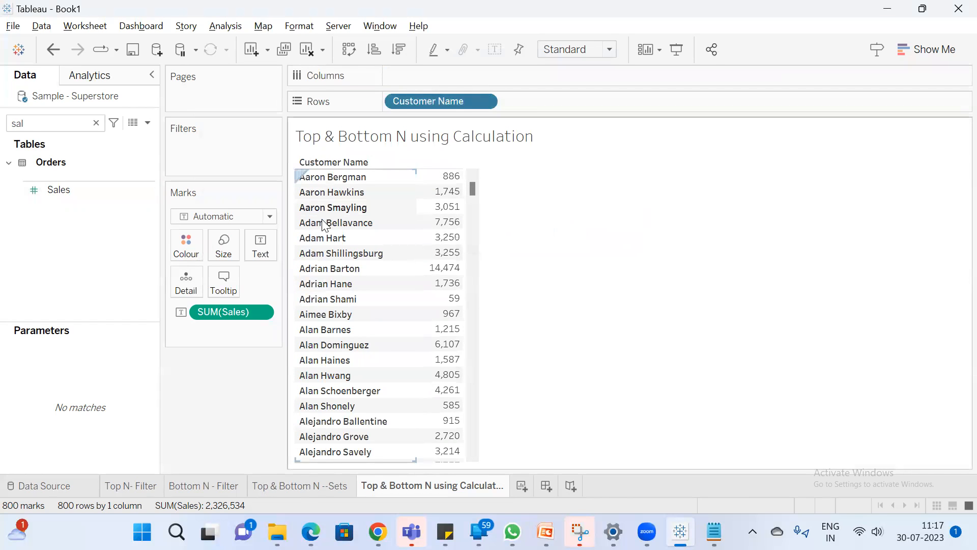
# View the underlying Orders data sorted by Customer Name in ascending order, and examine the first customer's rows and their Sales values
pyautogui.click(133, 123)
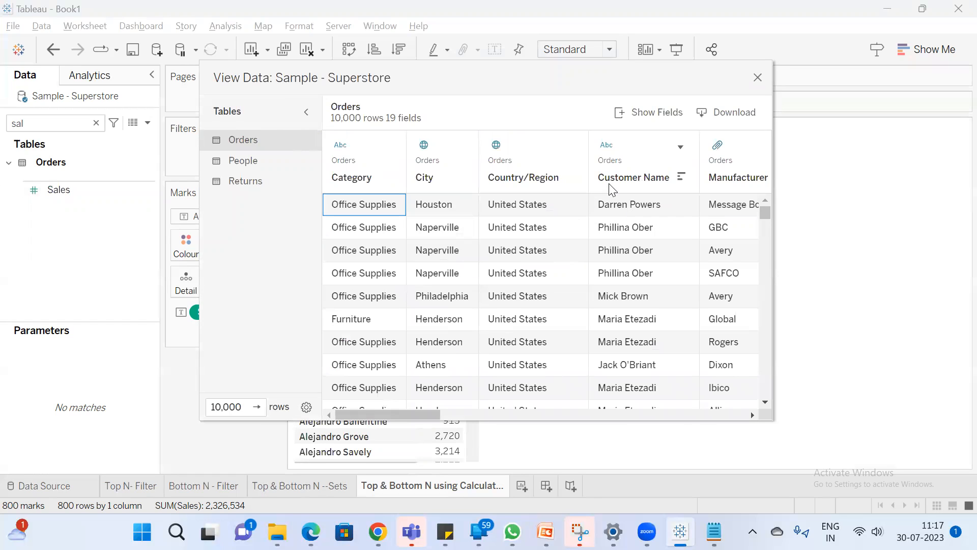
pyautogui.click(682, 176)
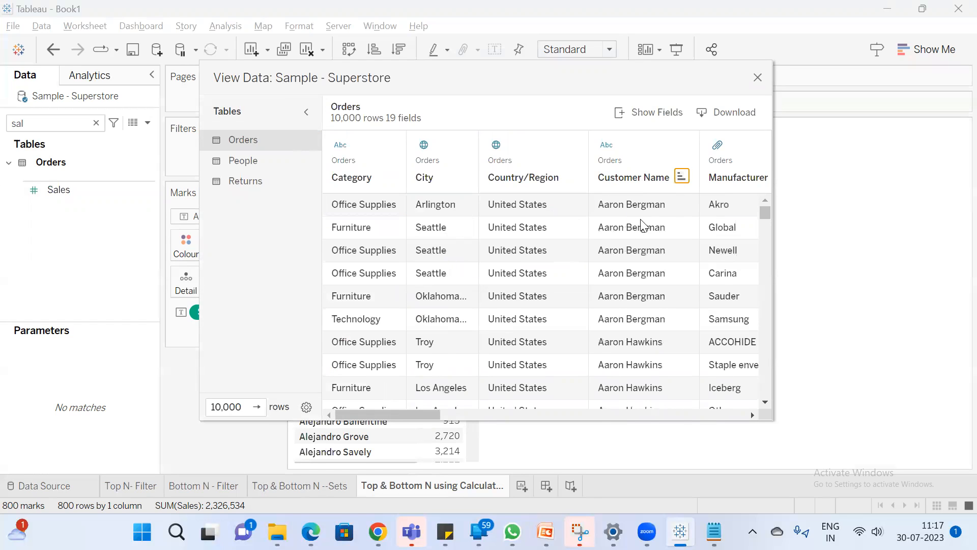
pyautogui.moveTo(640, 206); pyautogui.dragTo(622, 313)
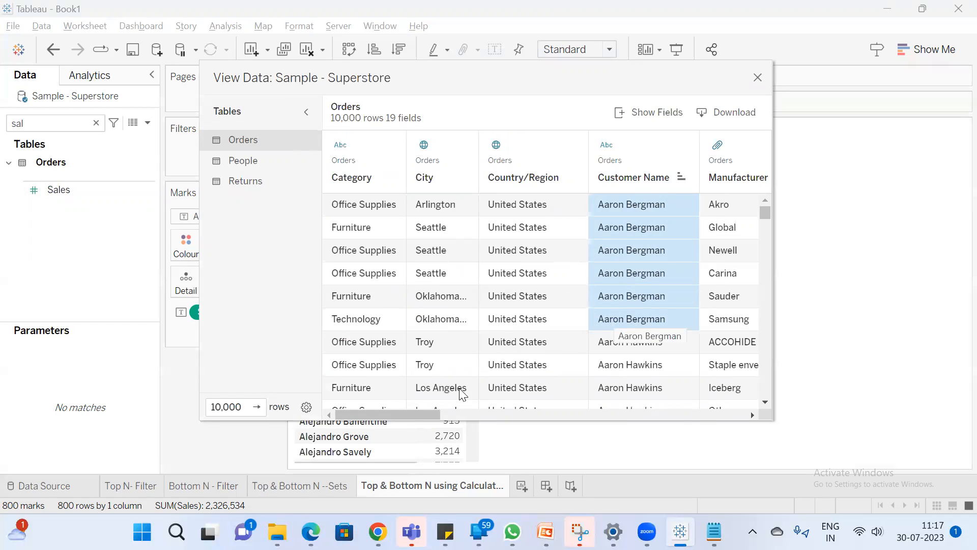
pyautogui.moveTo(403, 416); pyautogui.dragTo(736, 415)
pyautogui.moveTo(737, 206); pyautogui.dragTo(723, 273)
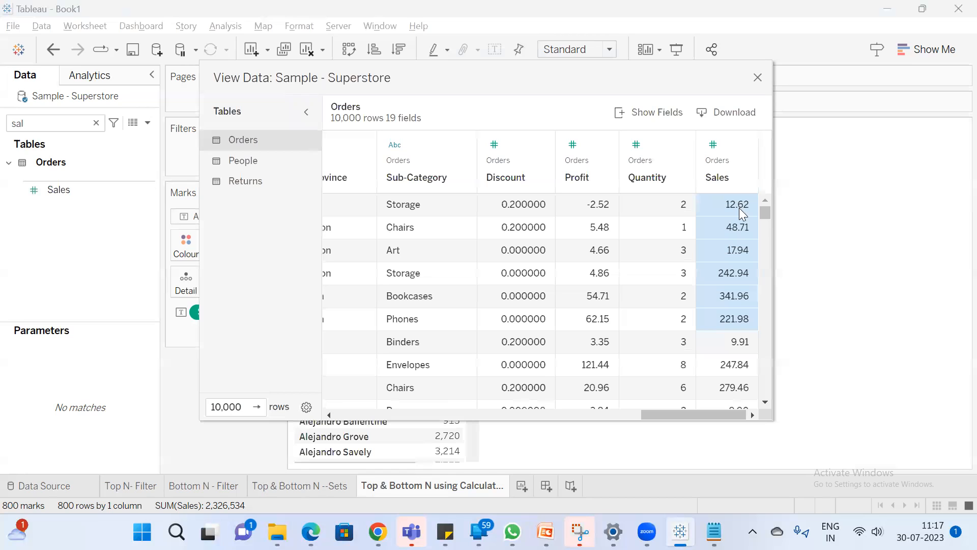
pyautogui.click(762, 77)
# Sort the customers in the view by Sales in descending order
pyautogui.moveTo(453, 181)
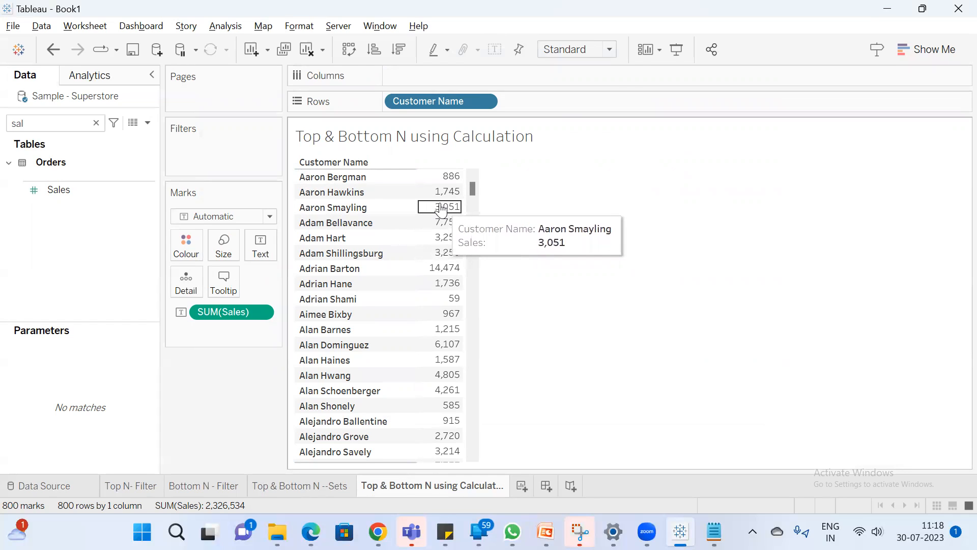
pyautogui.click(403, 46)
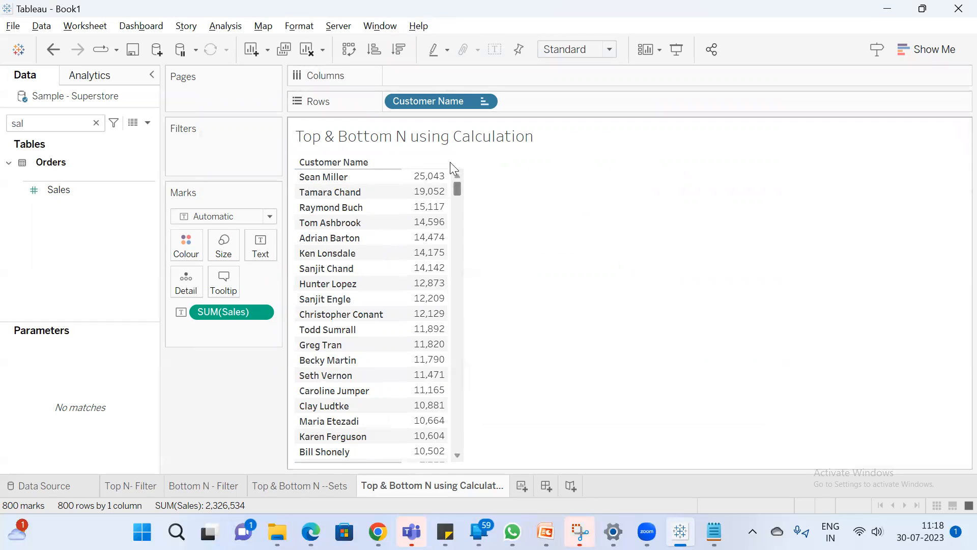
pyautogui.moveTo(417, 176)
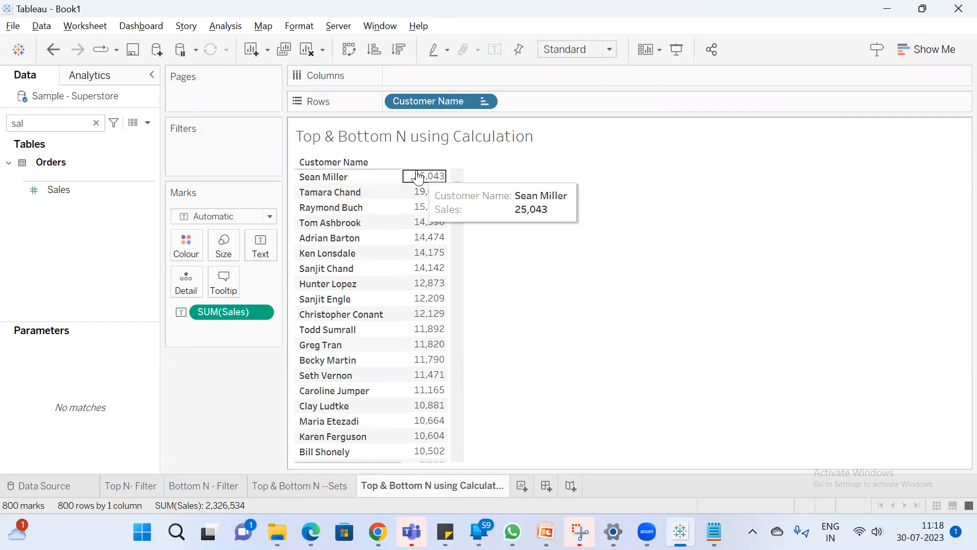
pyautogui.moveTo(456, 187); pyautogui.dragTo(502, 174)
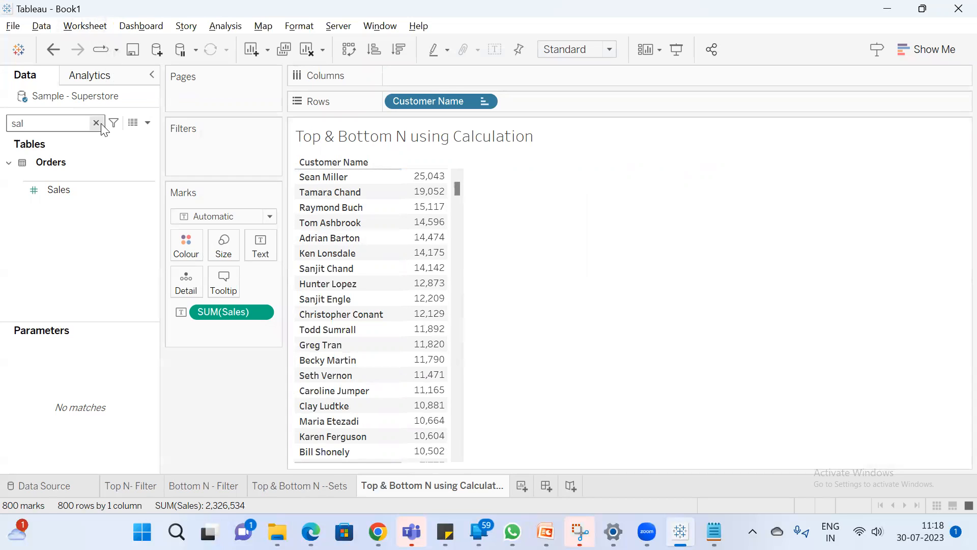
# Create a calculated field and begin its formula with if RANK(SUM([Sales]))
pyautogui.click(147, 123)
pyautogui.click(123, 139)
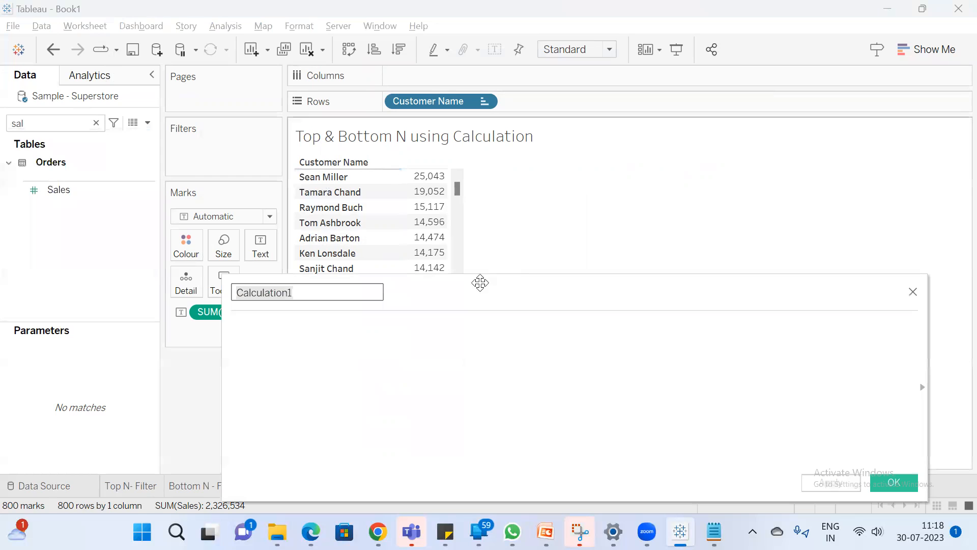
pyautogui.click(536, 358)
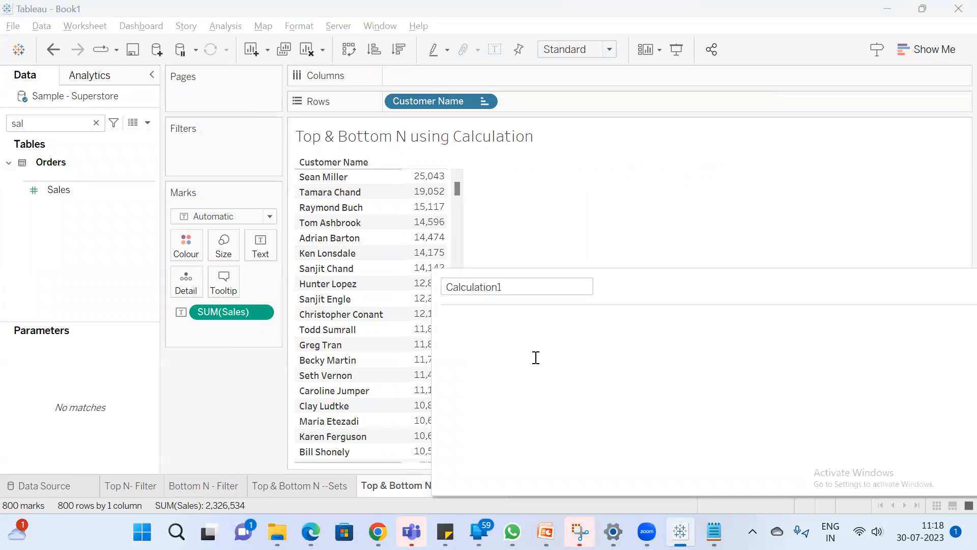
pyautogui.write('if rank')
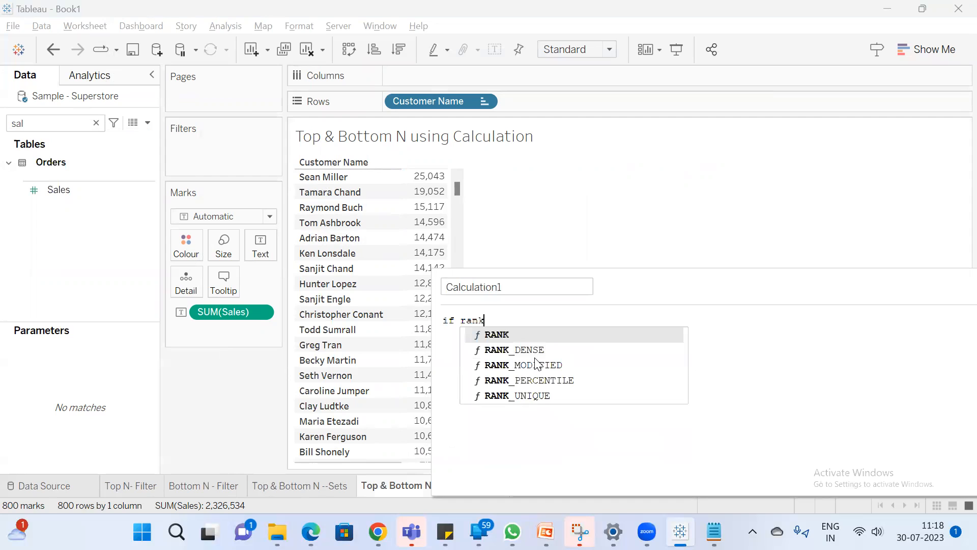
pyautogui.press('Return')
pyautogui.write('sum')
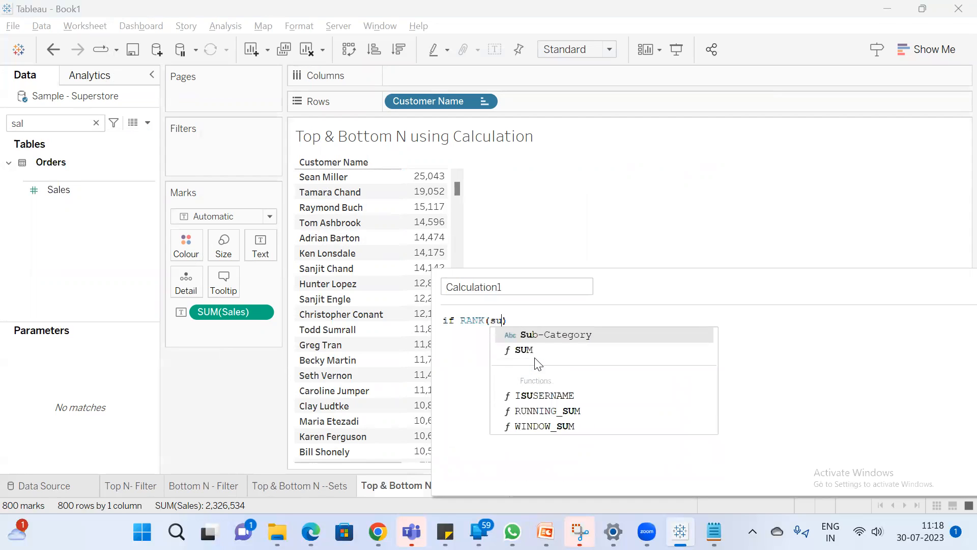
pyautogui.press('Return')
pyautogui.write('sal')
pyautogui.press('Return')
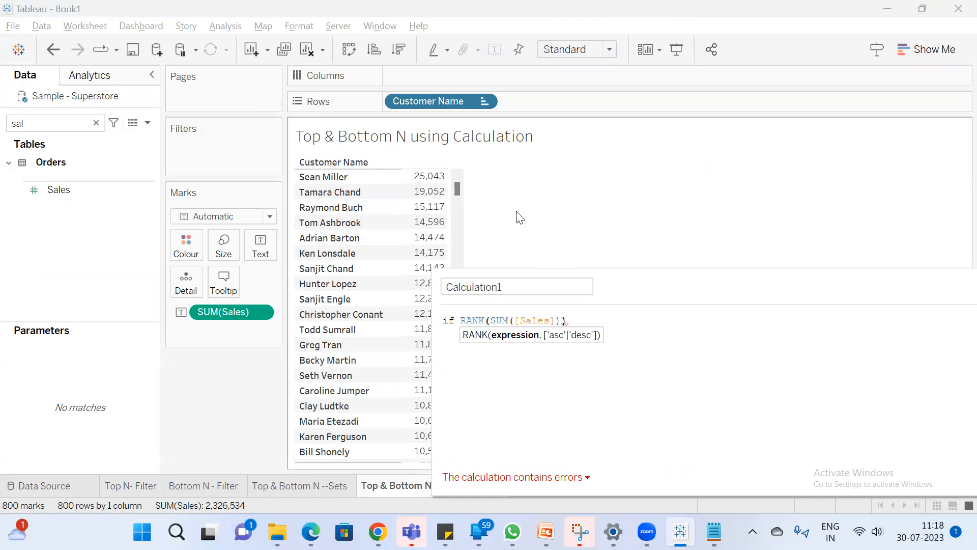
# Add an ad-hoc RANK(SUM([Sales])) calculation to the rows after Customer Name and make it discrete
pyautogui.doubleClick(545, 103)
pyautogui.write('rankk')
pyautogui.press('BackSpace')
pyautogui.press('Return')
pyautogui.write('su')
pyautogui.press('Return')
pyautogui.write('sal))')
pyautogui.press('Return')
pyautogui.press('Return')
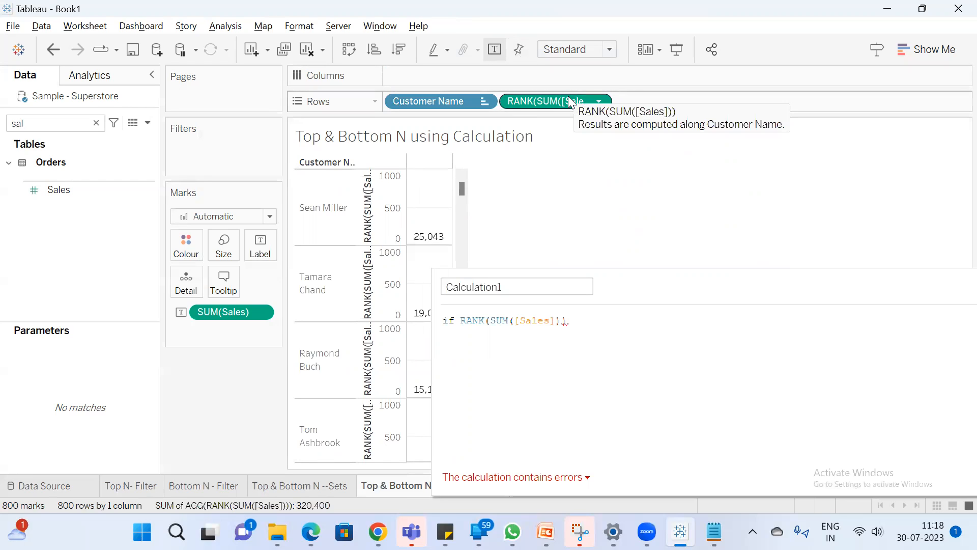
pyautogui.rightClick(568, 95)
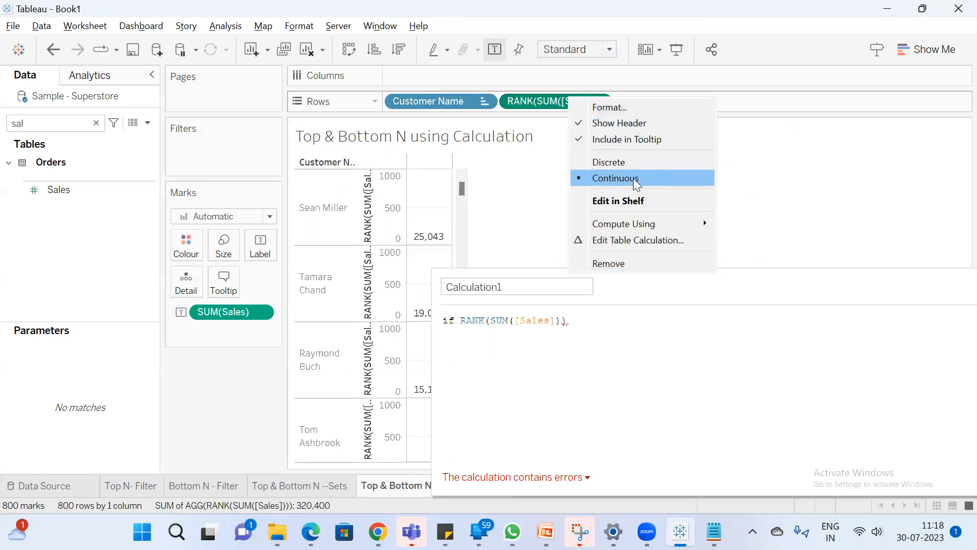
pyautogui.click(635, 163)
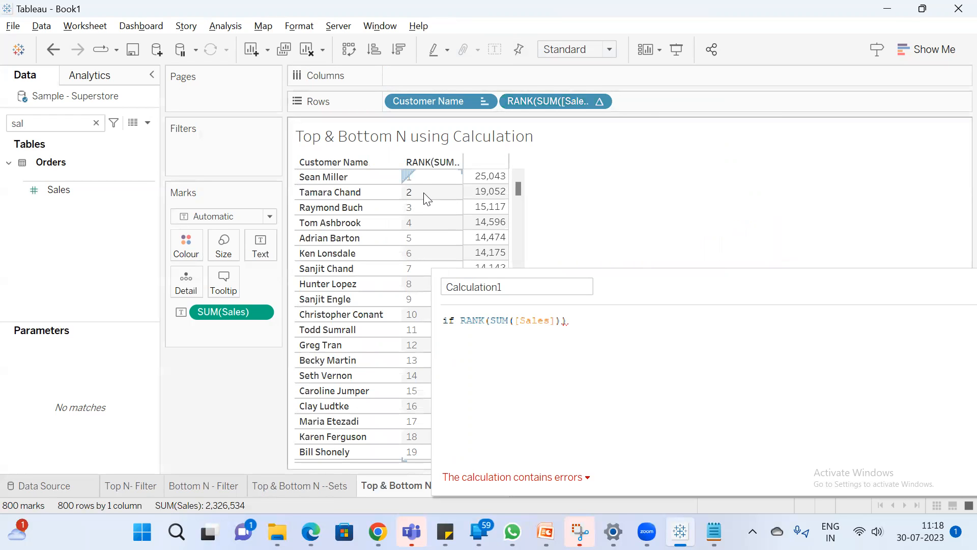
# Complete the open calculation as if RANK(SUM([Sales]))<=5 THEN SUM([Sales]) END
pyautogui.moveTo(648, 302); pyautogui.dragTo(728, 303)
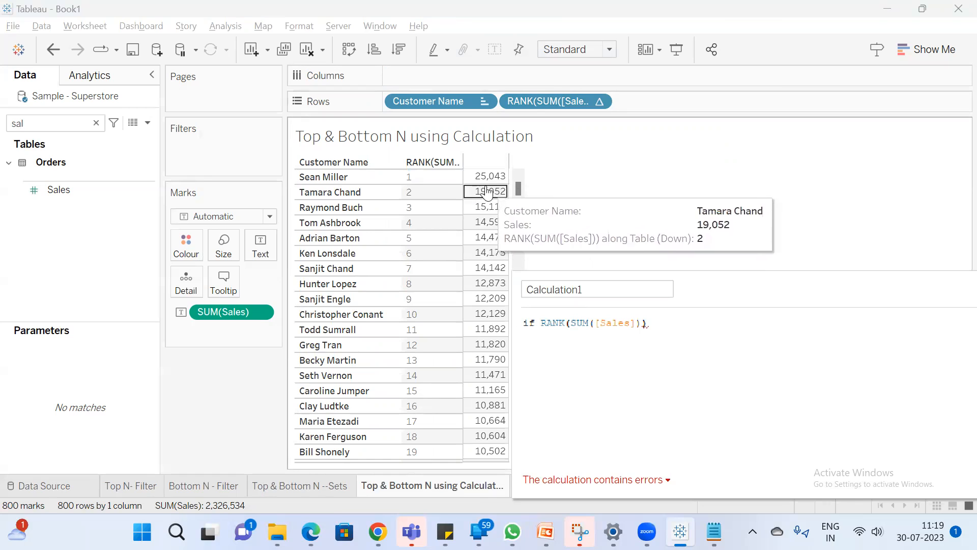
pyautogui.moveTo(757, 286); pyautogui.dragTo(692, 317)
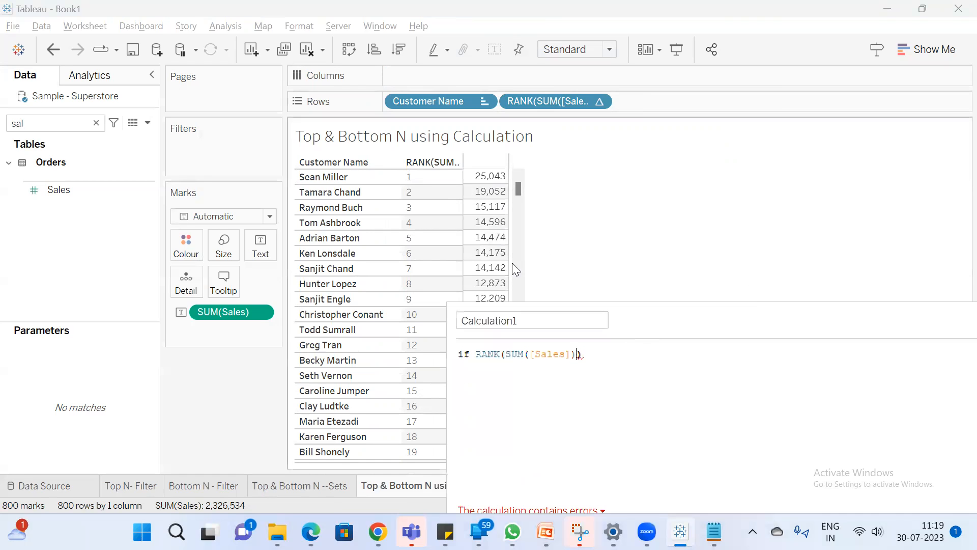
pyautogui.moveTo(483, 189); pyautogui.dragTo(481, 238)
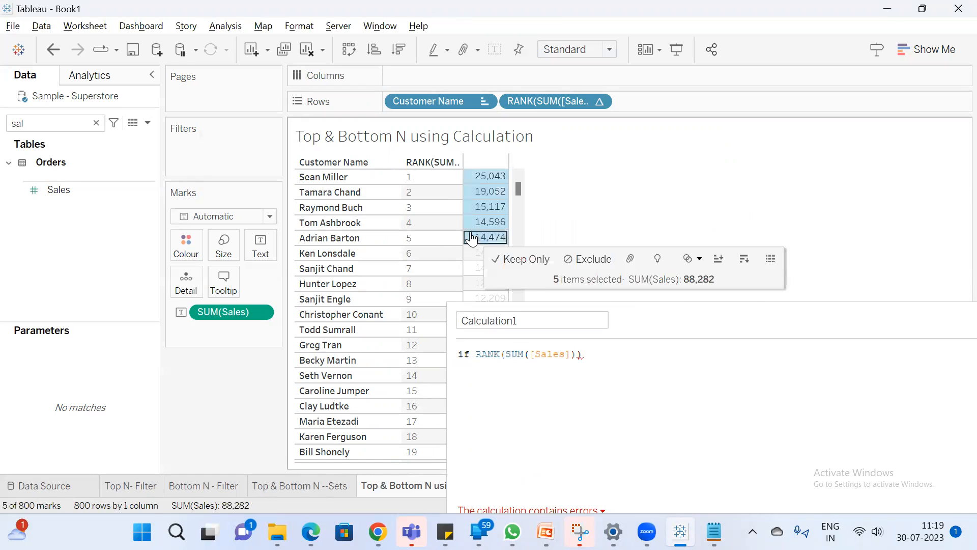
pyautogui.click(606, 353)
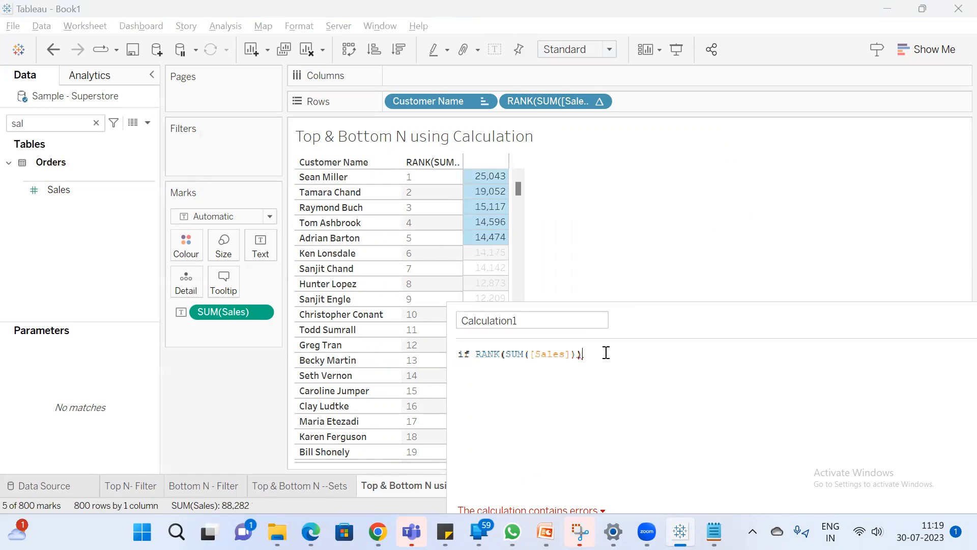
pyautogui.write('<')
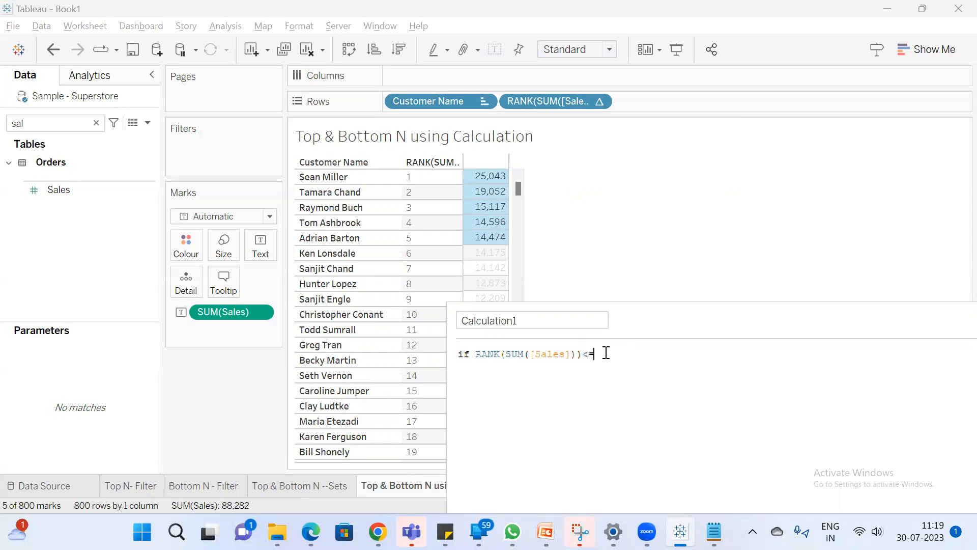
pyautogui.write('=5')
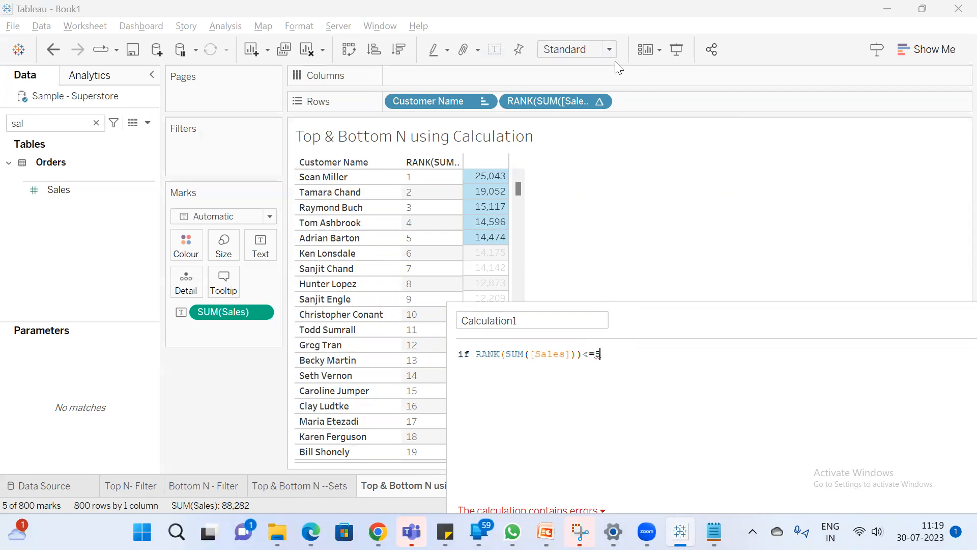
pyautogui.write(' THEN sum([Sales]) END')
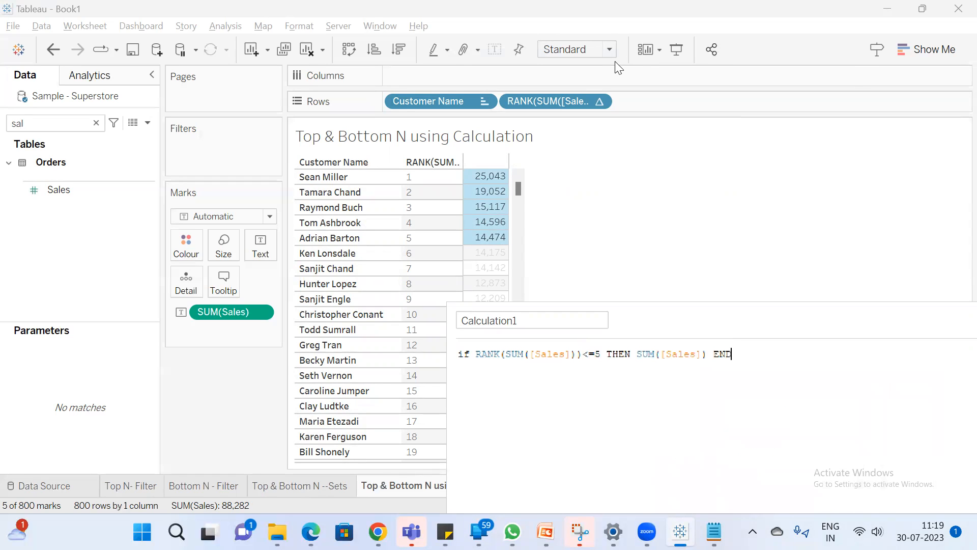
# Name the calculated field Top & Bottom N Calc and apply it
pyautogui.moveTo(728, 314); pyautogui.dragTo(456, 302)
pyautogui.moveTo(284, 289); pyautogui.dragTo(106, 281)
pyautogui.write('Top & Bott')
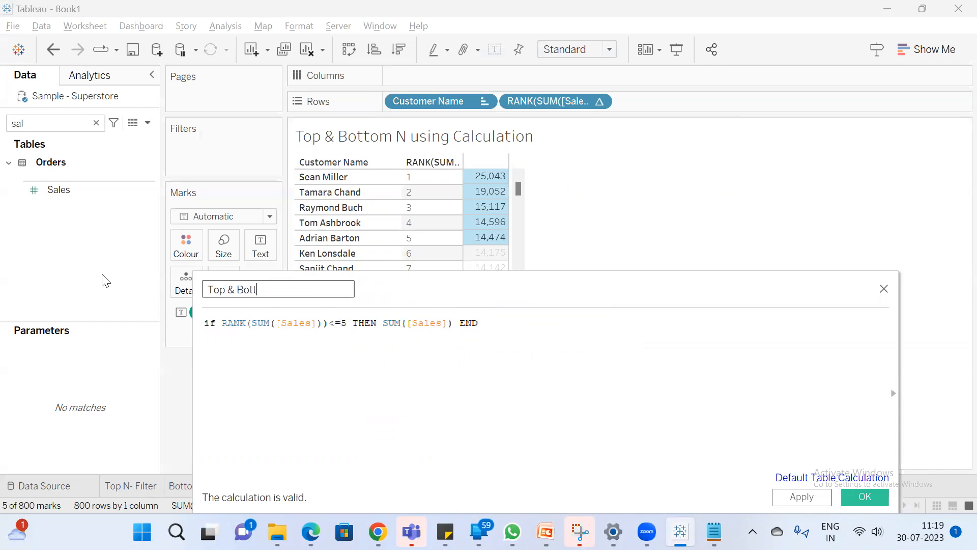
pyautogui.write('om N Calc')
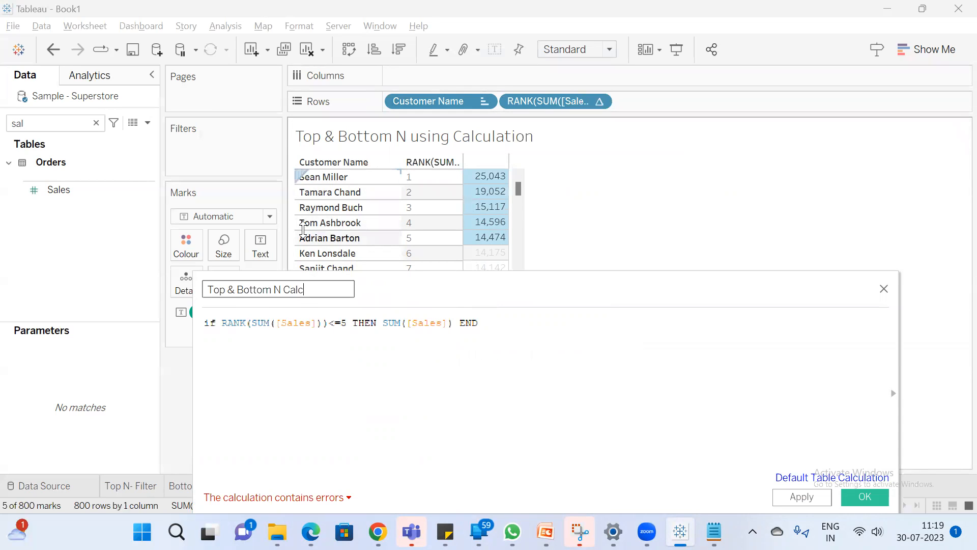
pyautogui.click(725, 435)
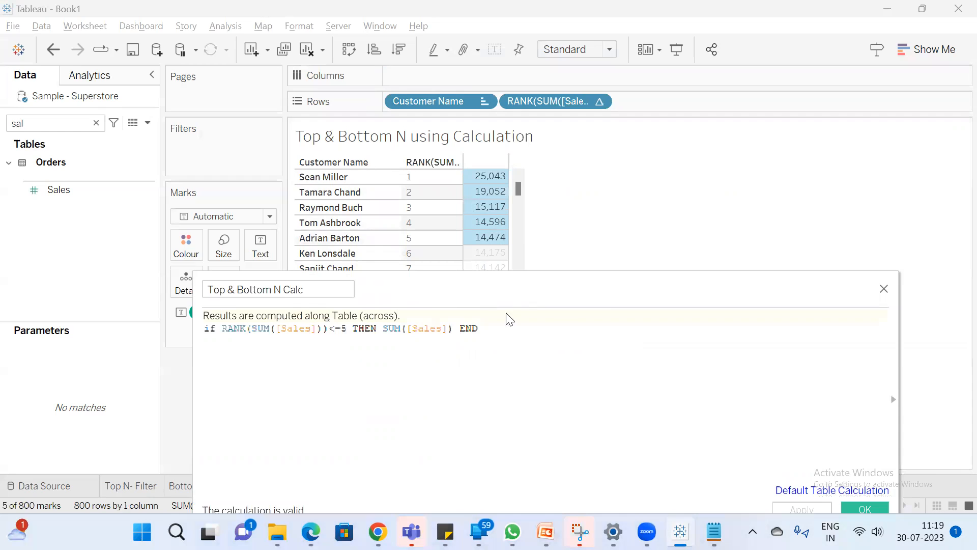
# Try filtering the view by Top & Bottom N Calc with its full range of values, and remove the filter
pyautogui.moveTo(506, 285); pyautogui.dragTo(707, 286)
pyautogui.doubleClick(37, 122)
pyautogui.write('ca')
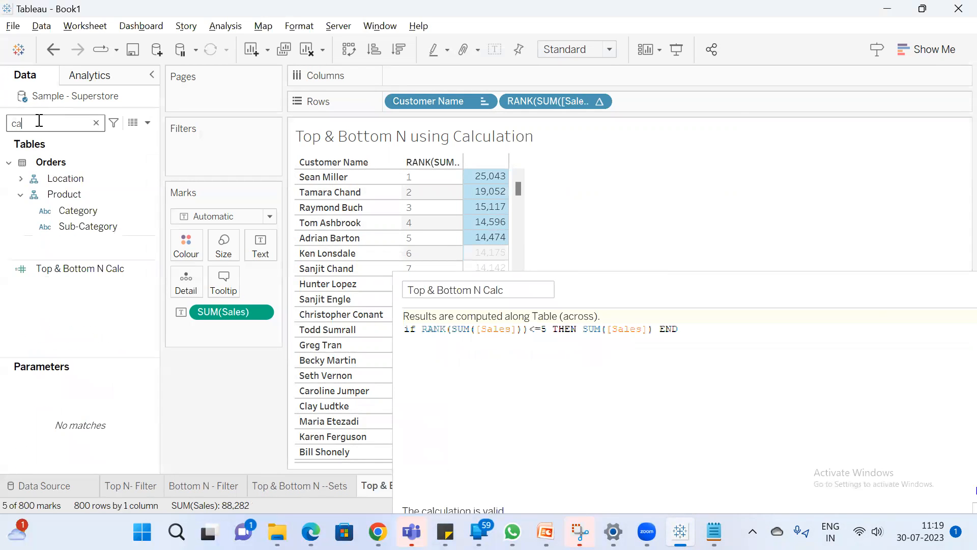
pyautogui.moveTo(96, 269); pyautogui.dragTo(204, 161)
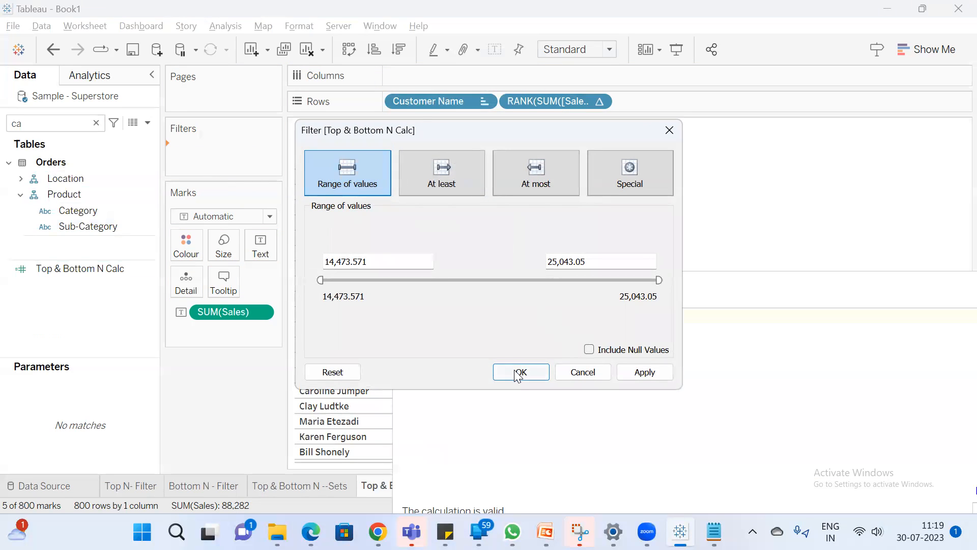
pyautogui.click(518, 373)
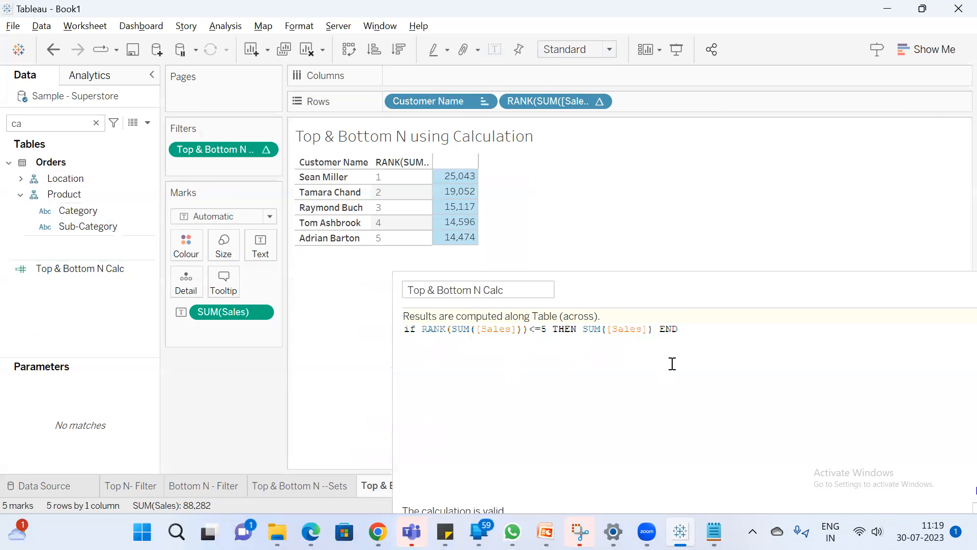
pyautogui.click(560, 199)
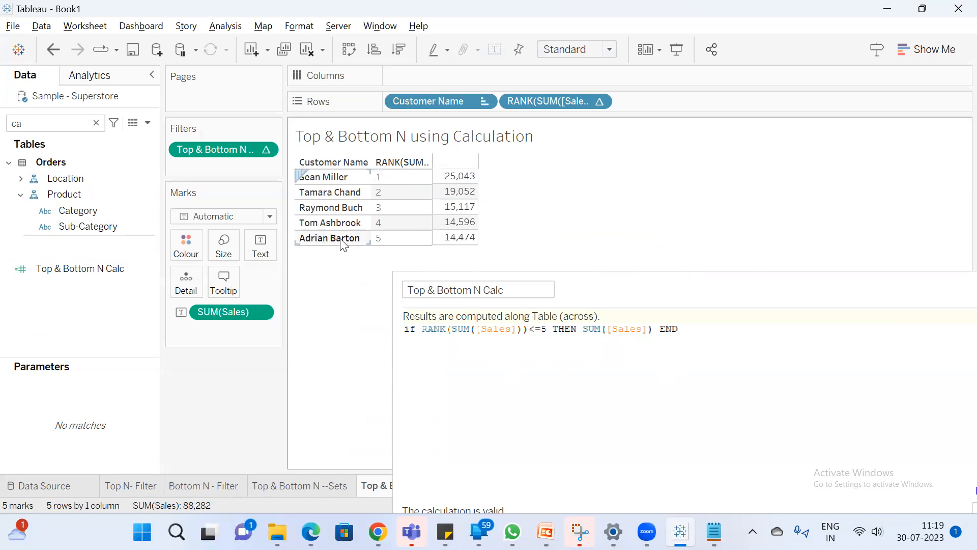
pyautogui.moveTo(210, 147); pyautogui.dragTo(212, 392)
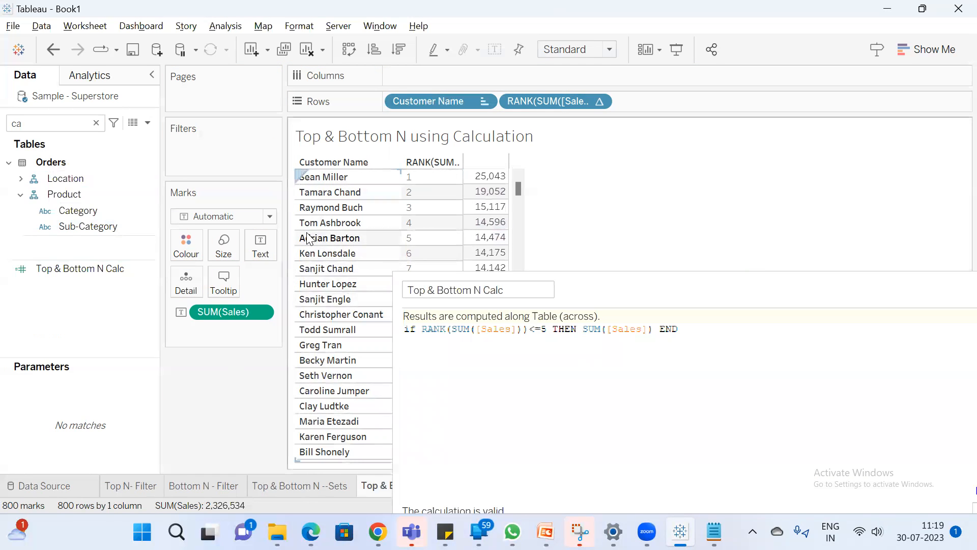
# Examine the Sales of the five top-ranked customers and of the lowest-ranked customers, and return to the start of the list
pyautogui.moveTo(486, 177); pyautogui.dragTo(486, 238)
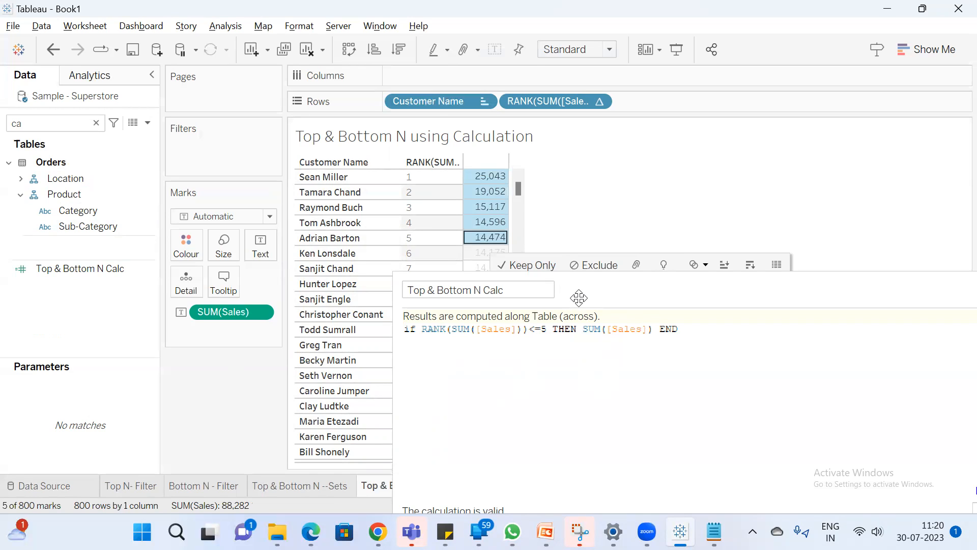
pyautogui.moveTo(596, 286); pyautogui.dragTo(832, 225)
pyautogui.moveTo(515, 184); pyautogui.dragTo(526, 462)
pyautogui.click(550, 254)
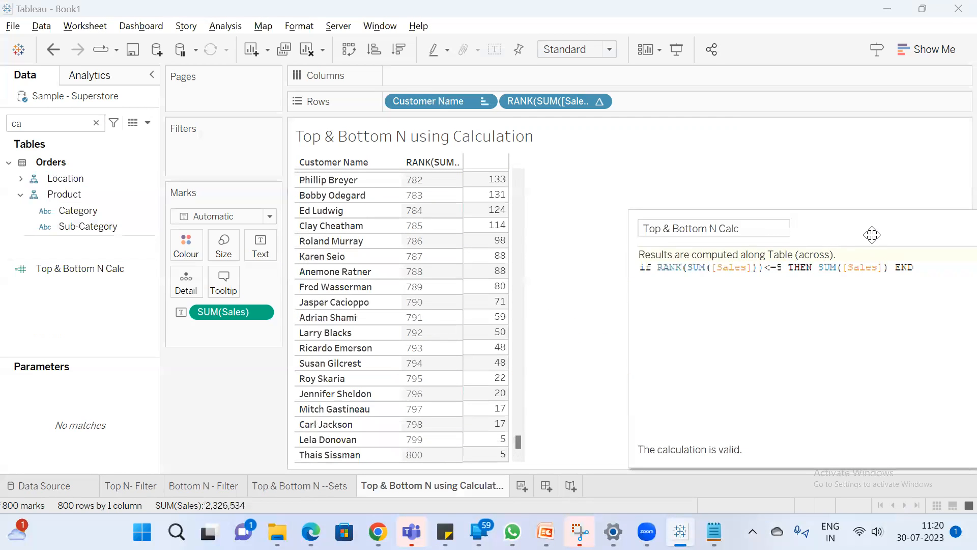
pyautogui.moveTo(866, 227); pyautogui.dragTo(755, 281)
pyautogui.moveTo(517, 442); pyautogui.dragTo(519, 173)
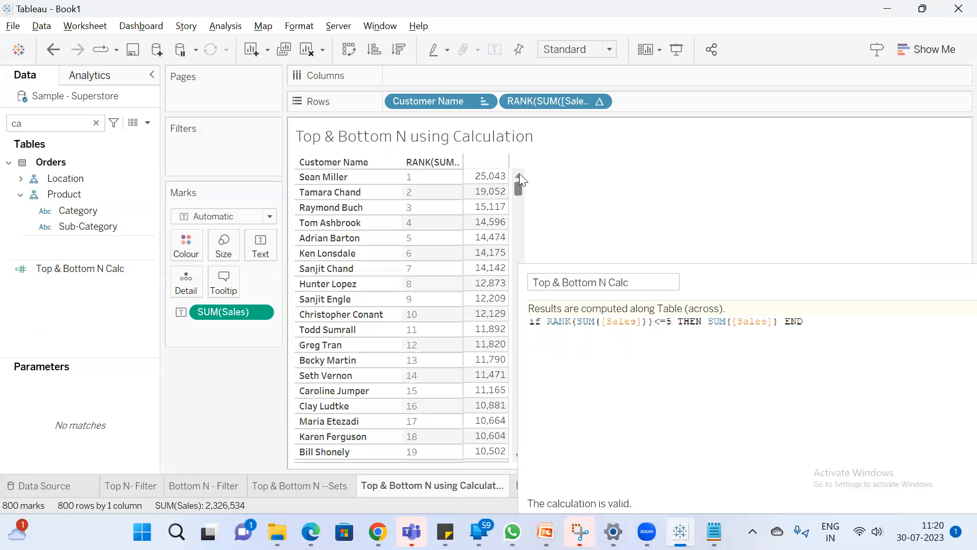
# Add an ad hoc SIZE() calculation to Rows after the RANK(SUM([Sales])) field
pyautogui.doubleClick(659, 104)
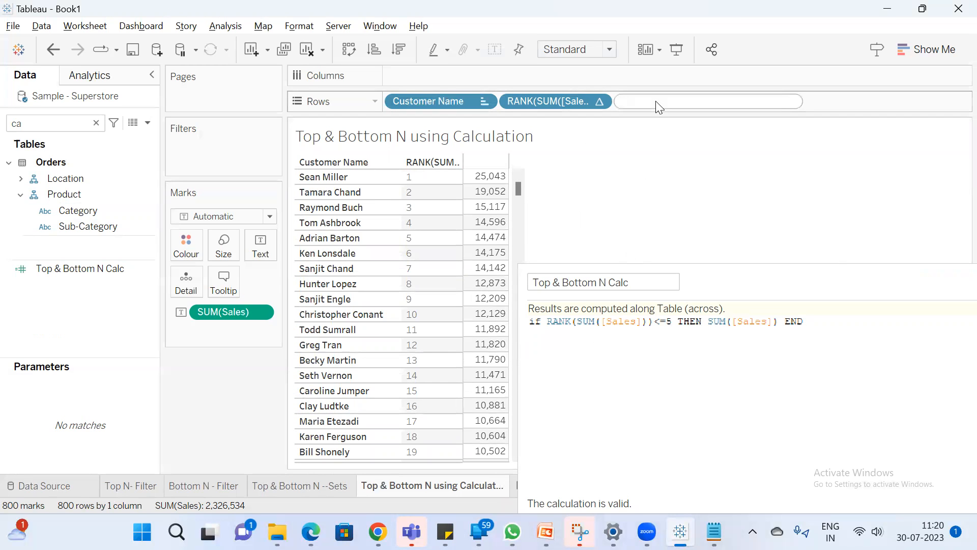
pyautogui.write('si')
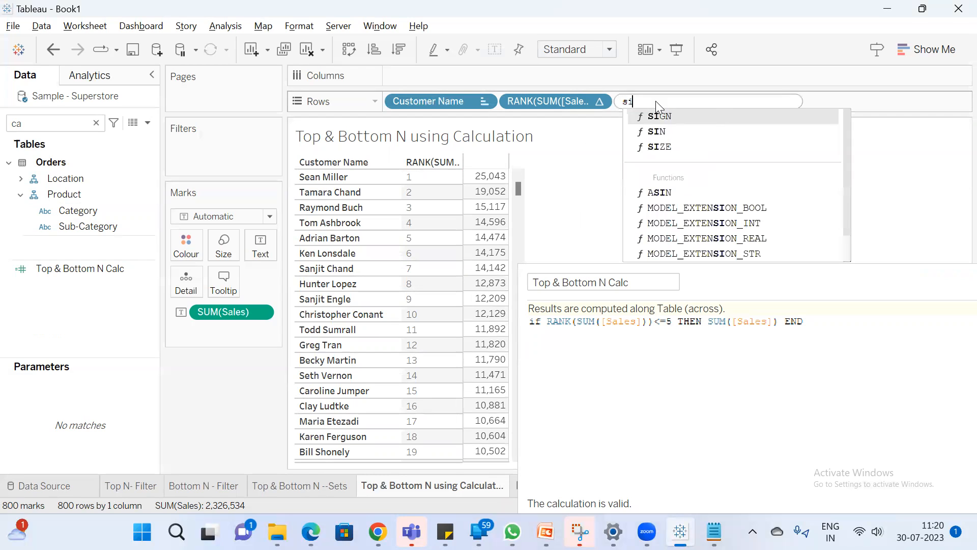
pyautogui.press('Down')
pyautogui.press('Down')
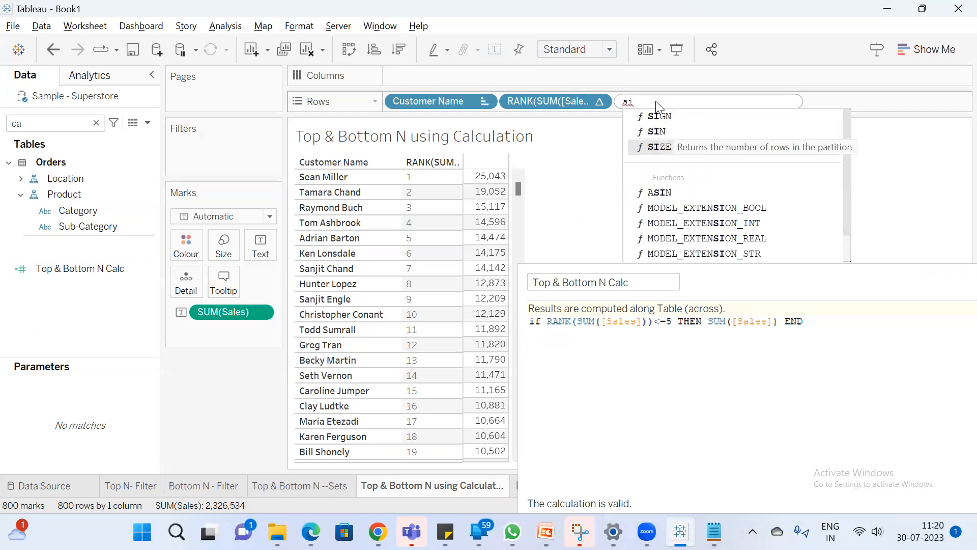
pyautogui.press('Return')
pyautogui.press('Return')
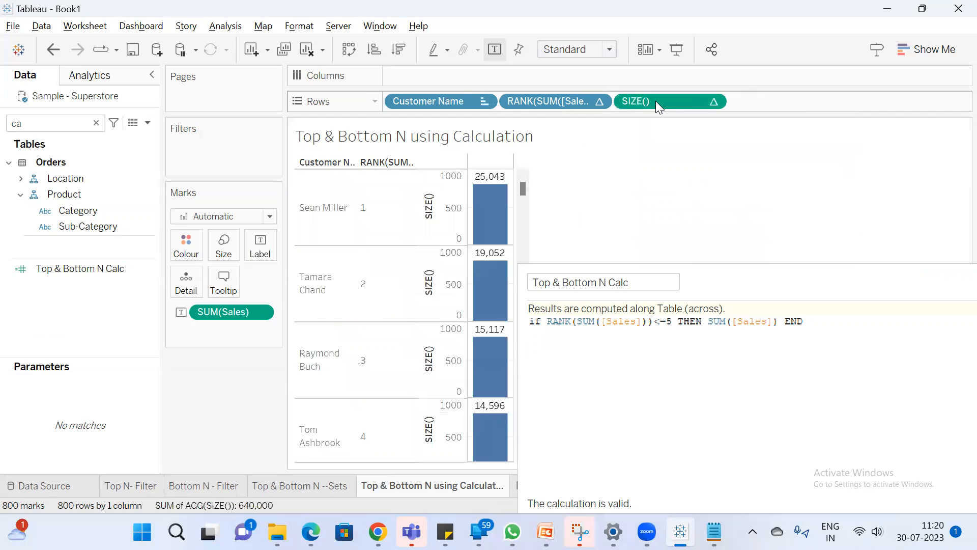
# Convert the SIZE() field on Rows to discrete and move the calculation editor clear of the customer table
pyautogui.rightClick(656, 101)
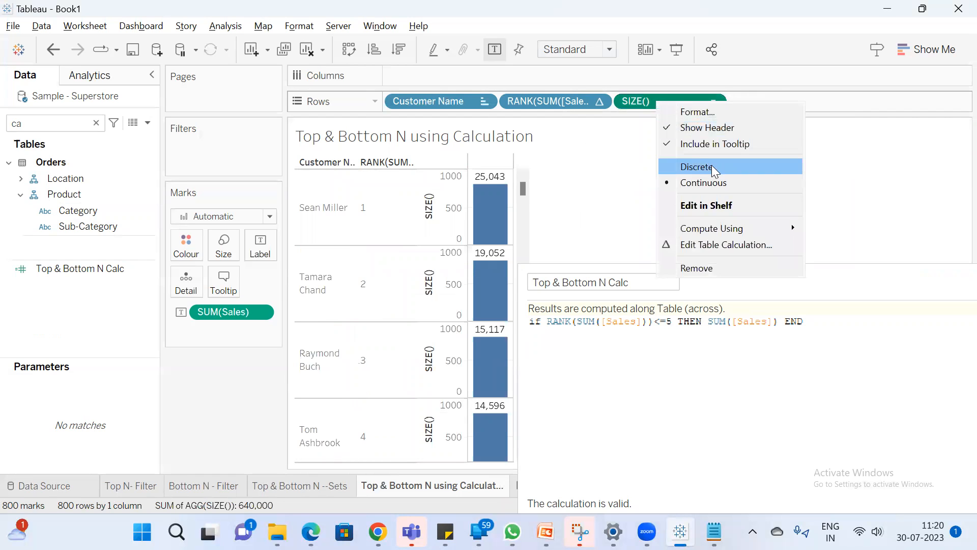
pyautogui.click(713, 166)
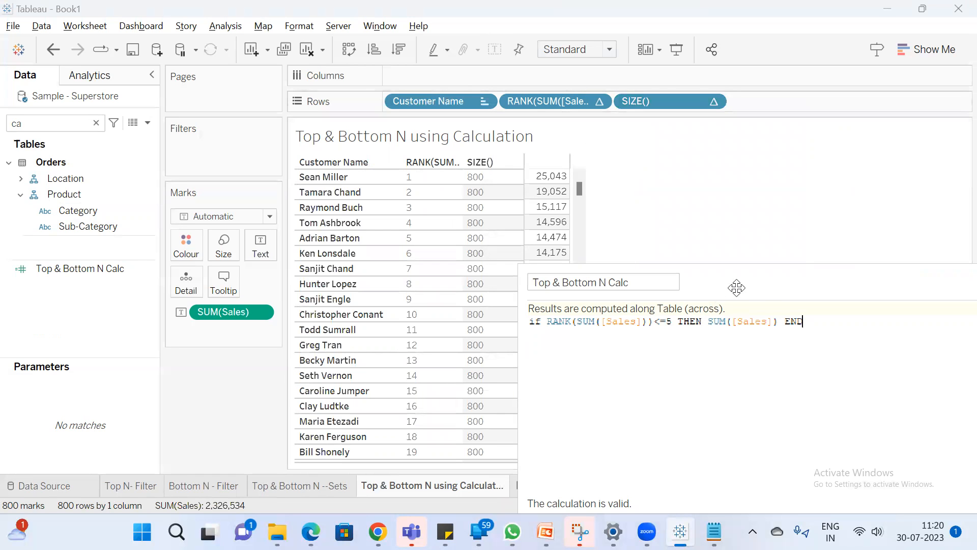
pyautogui.moveTo(738, 286); pyautogui.dragTo(870, 229)
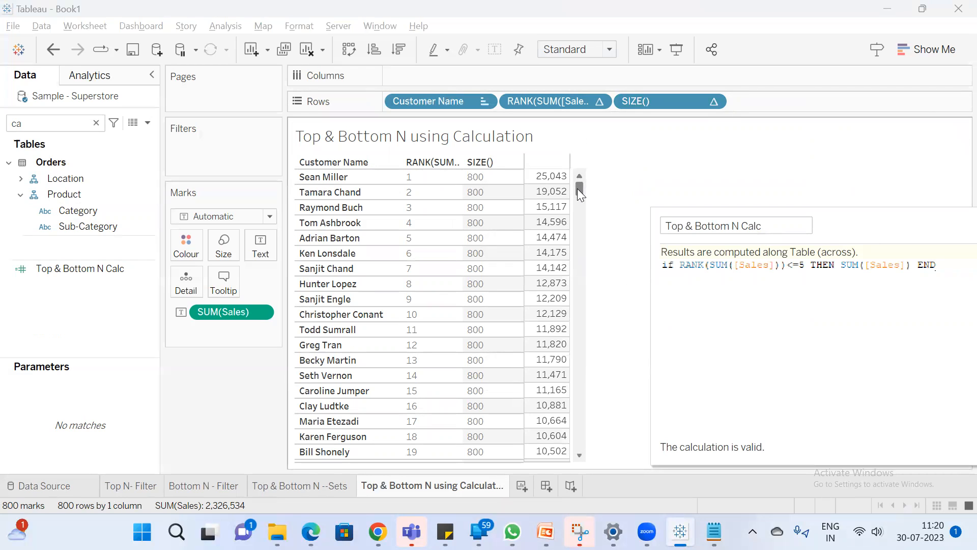
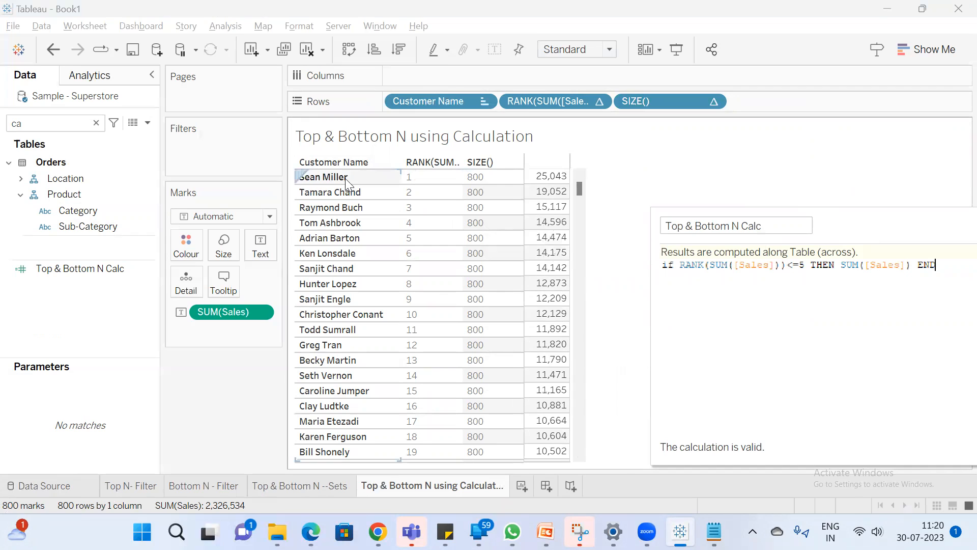
# Examine the Sales values alongside RANK and SIZE() in the customer table, and return to the first row
pyautogui.click(559, 192)
pyautogui.click(551, 178)
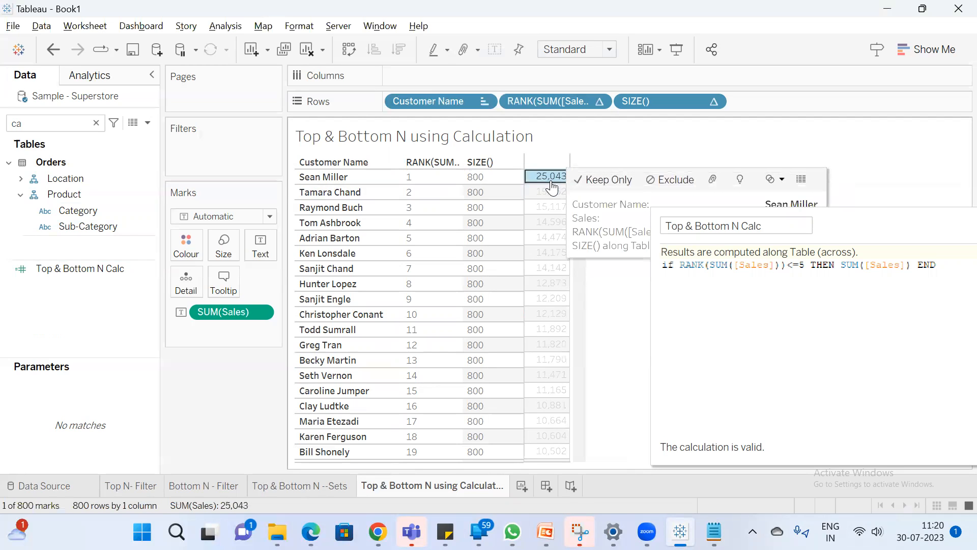
pyautogui.moveTo(542, 178); pyautogui.dragTo(548, 461)
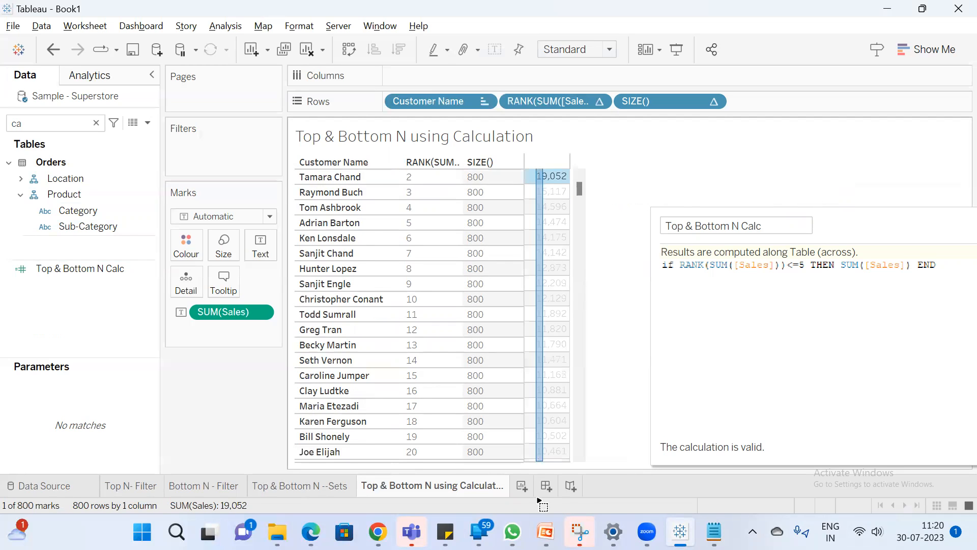
pyautogui.click(584, 313)
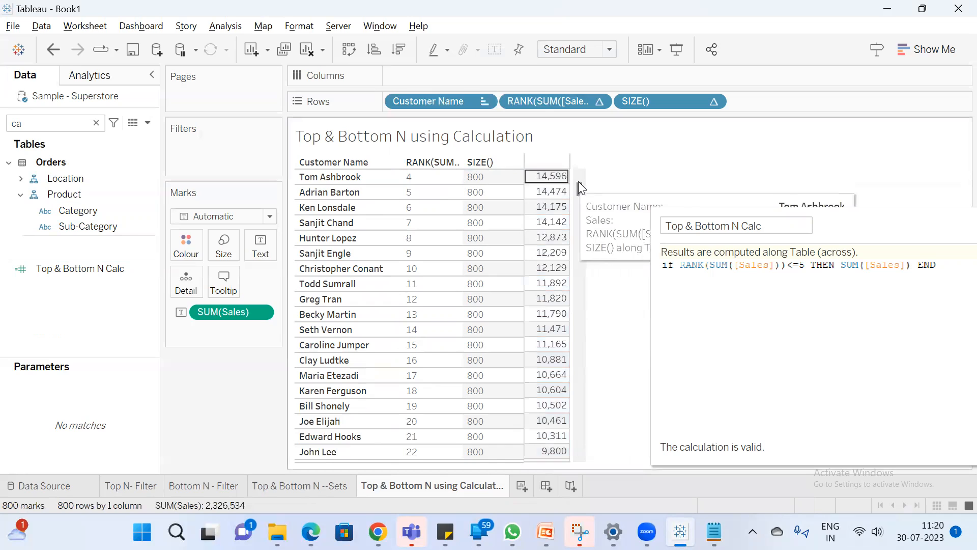
pyautogui.scroll(1, 580, 174)
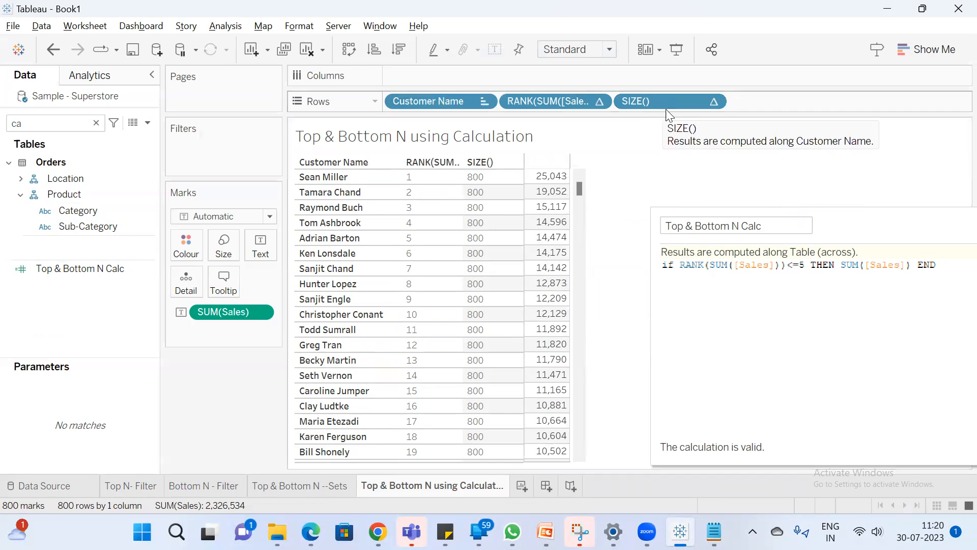
# Start an ELSEIF branch on a new line before END in the Top & Bottom N Calc formula
pyautogui.moveTo(900, 224); pyautogui.dragTo(675, 203)
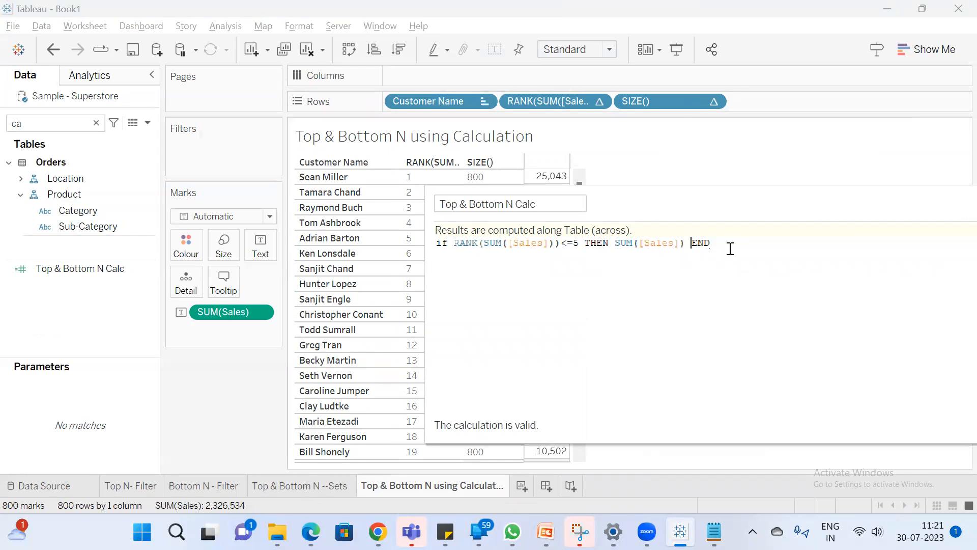
pyautogui.press('Return')
pyautogui.press('Return')
pyautogui.press('Return')
pyautogui.write('e')
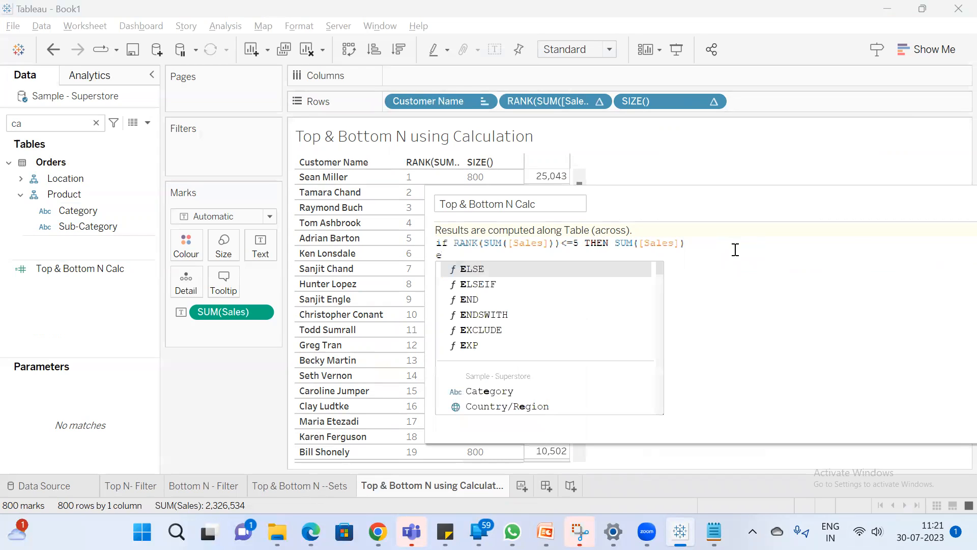
pyautogui.write('l')
pyautogui.press('Down')
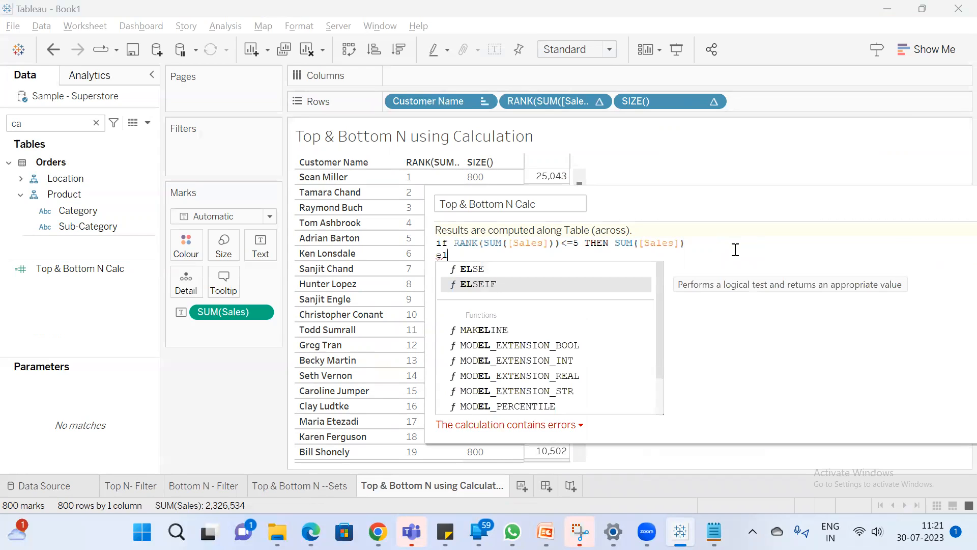
pyautogui.press('Return')
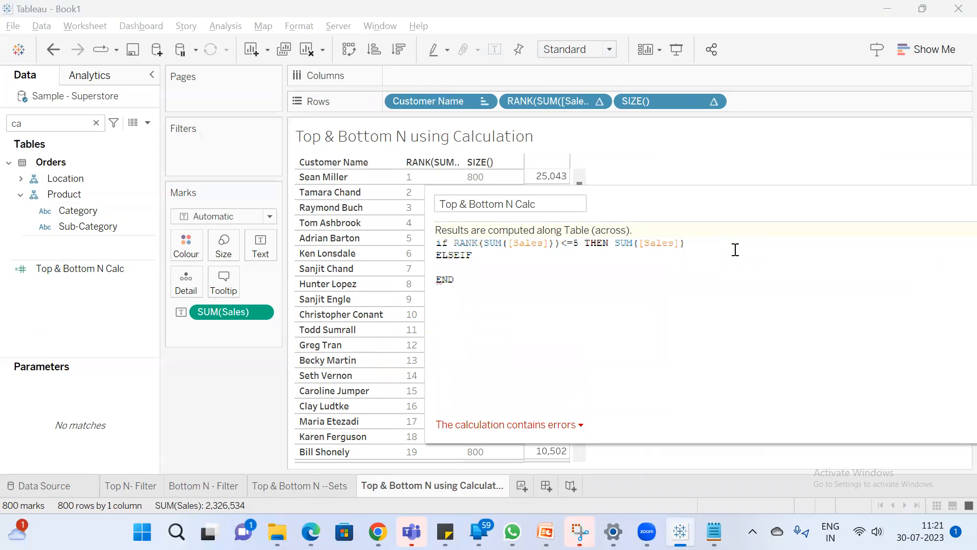
# Try SIZE()-RANK(SUM([Sales]))<5 as the condition of the ELSEIF branch
pyautogui.write('siz')
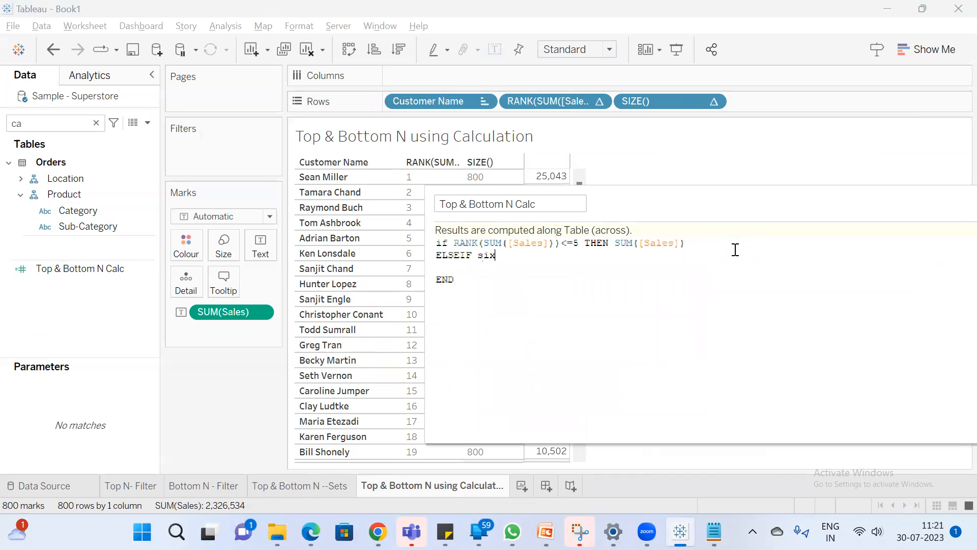
pyautogui.press('Return')
pyautogui.write('-rank')
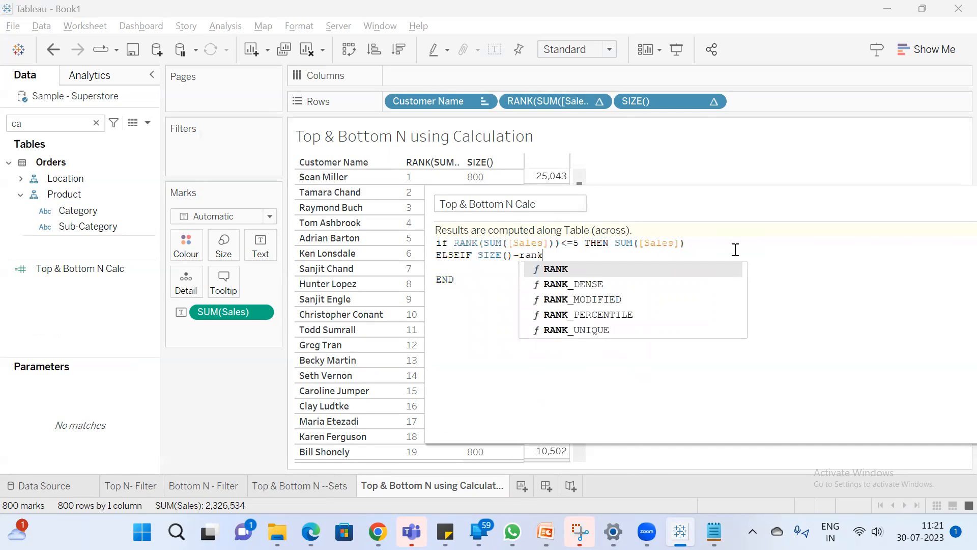
pyautogui.press('Return')
pyautogui.write('sum')
pyautogui.press('Return')
pyautogui.write('sal')
pyautogui.press('Return')
pyautogui.press('Right')
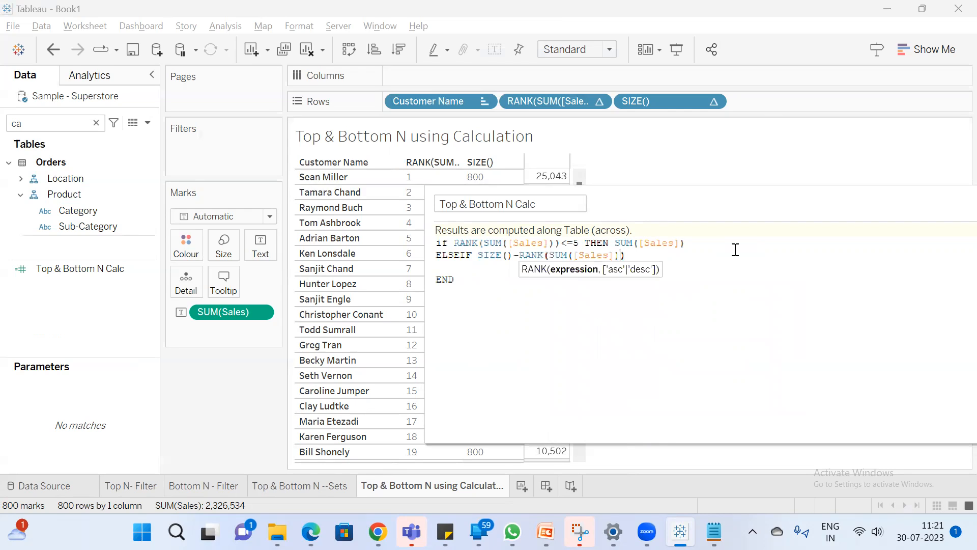
pyautogui.press('Right')
pyautogui.write('<')
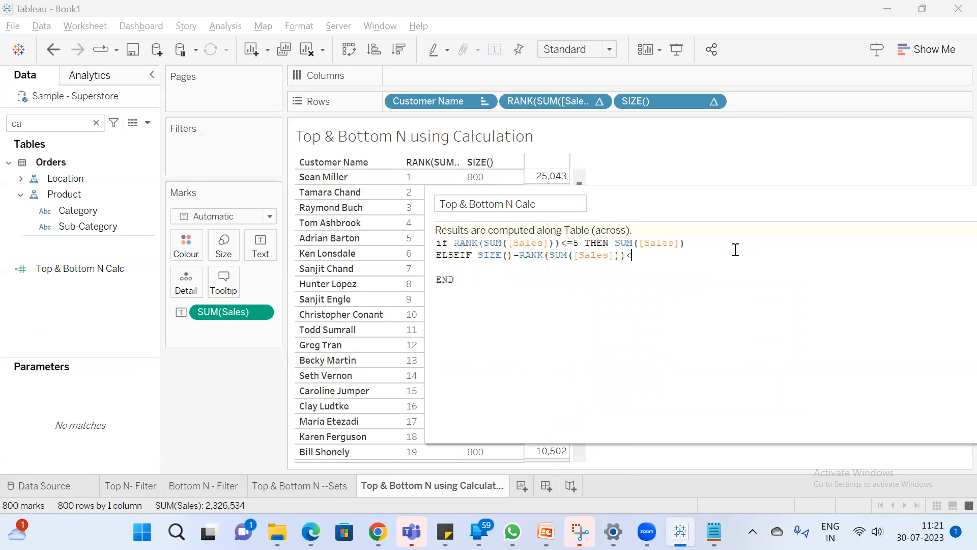
pyautogui.write('5 th')
# Complete the ELSEIF branch with THEN SUM([Sales]) as its result
pyautogui.press('Return')
pyautogui.write('sum')
pyautogui.press('Return')
pyautogui.write('sal)')
pyautogui.press('Return')
pyautogui.write(')')
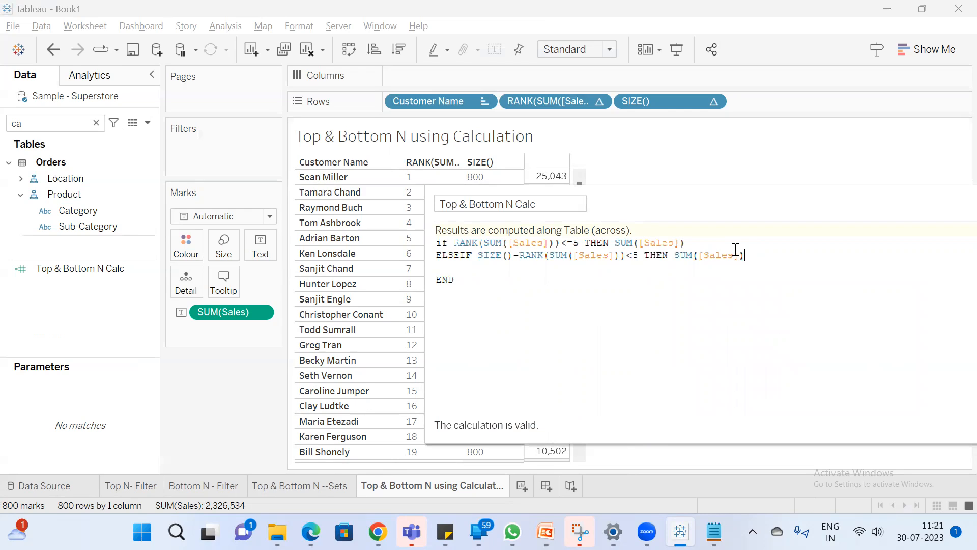
# Review the SIZE()-RANK(SUM([Sales]))<5 condition and delete it from the ELSEIF line
pyautogui.moveTo(674, 212); pyautogui.dragTo(780, 199)
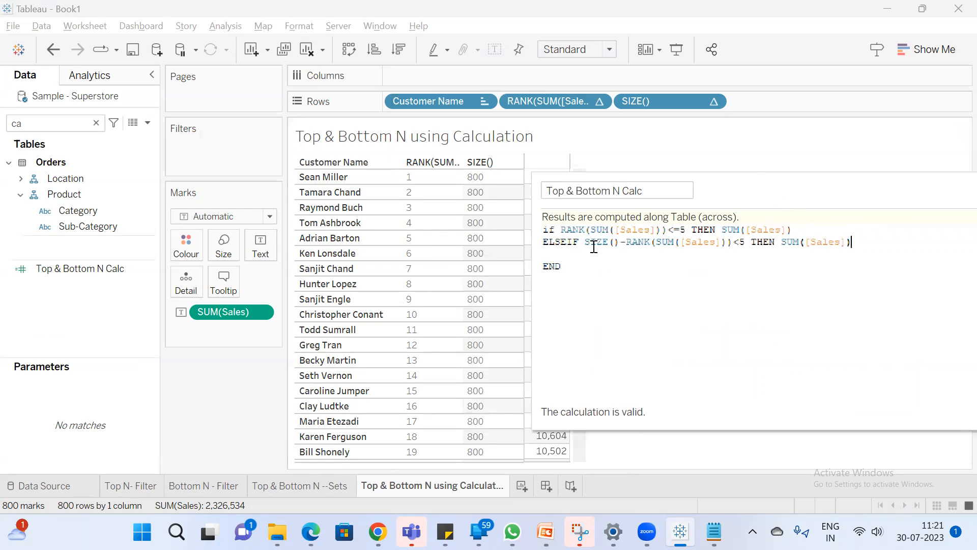
pyautogui.moveTo(586, 242); pyautogui.dragTo(751, 242)
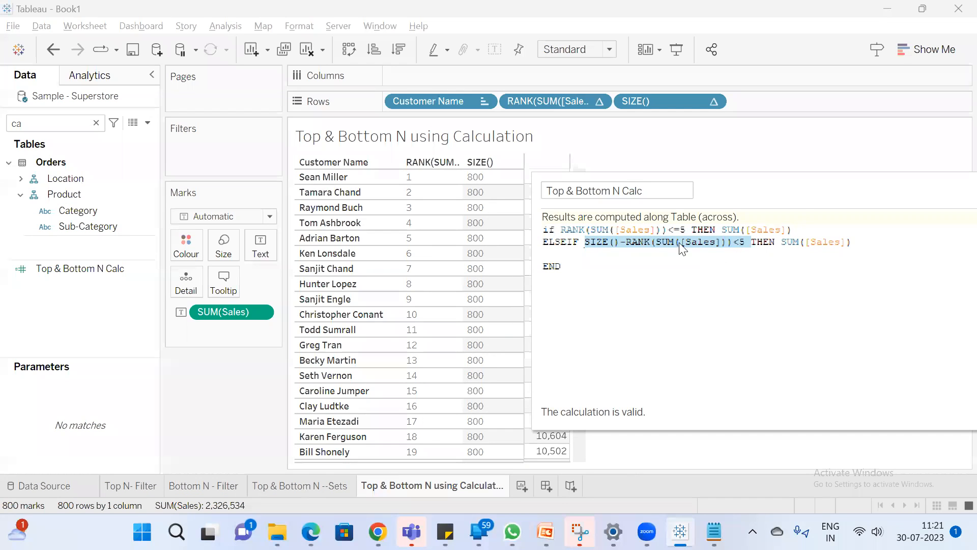
pyautogui.click(859, 242)
pyautogui.moveTo(747, 243); pyautogui.dragTo(588, 241)
pyautogui.press('BackSpace')
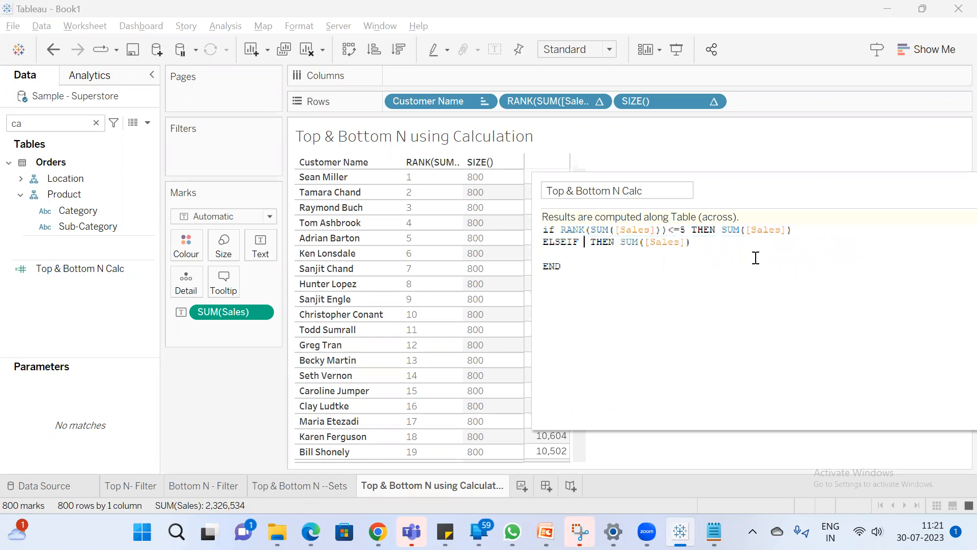
# Delete the remaining ELSEIF line and bring END back onto the line of the RANK-based IF statement
pyautogui.moveTo(692, 243); pyautogui.dragTo(571, 216)
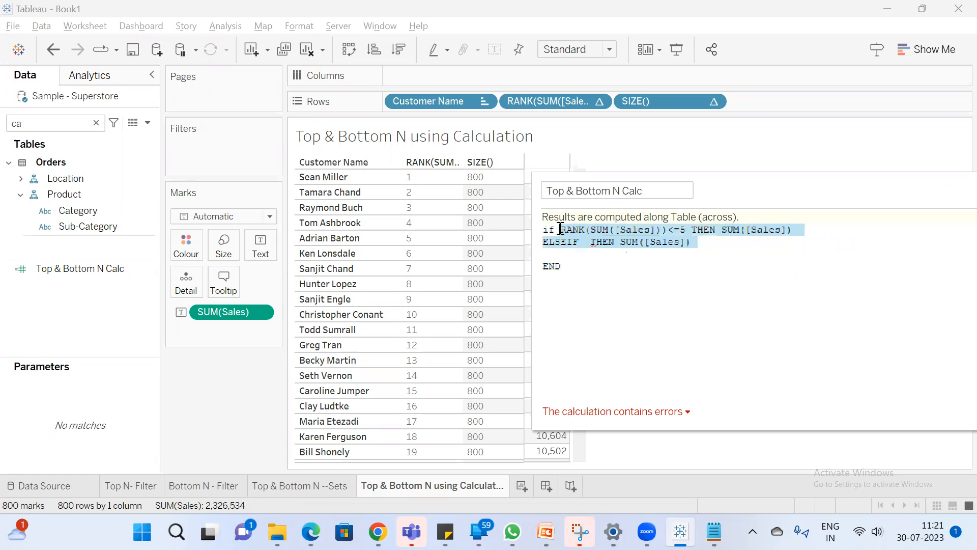
pyautogui.click(693, 243)
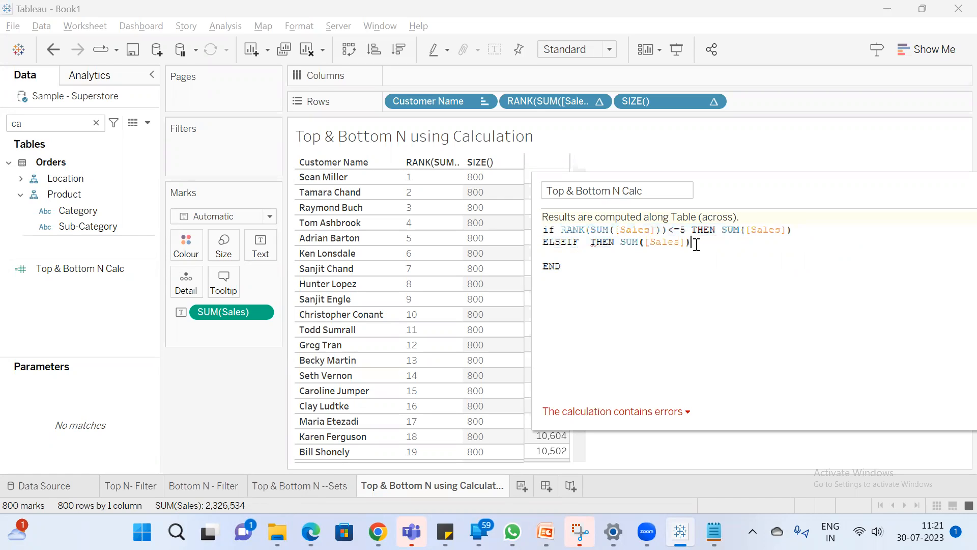
pyautogui.moveTo(695, 243); pyautogui.dragTo(568, 231)
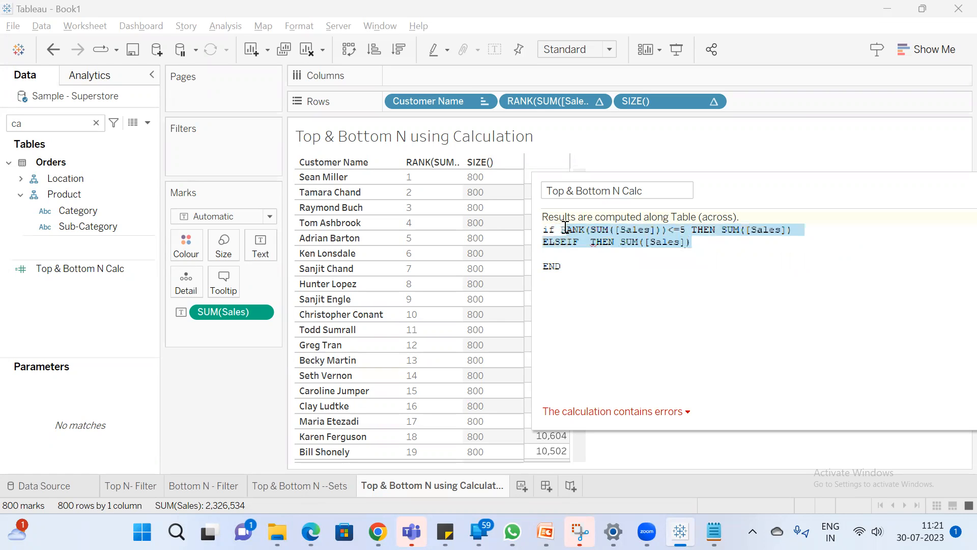
pyautogui.click(598, 254)
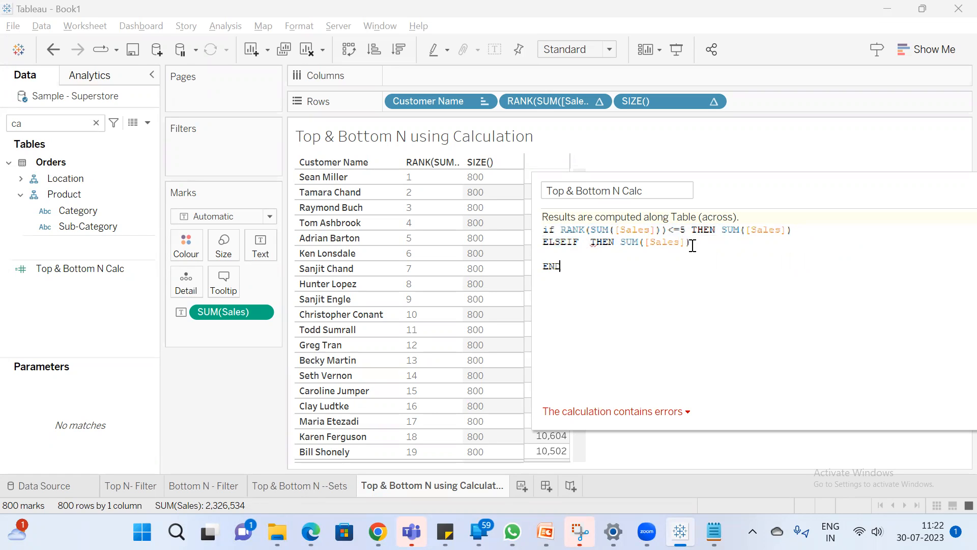
pyautogui.moveTo(698, 242); pyautogui.dragTo(533, 245)
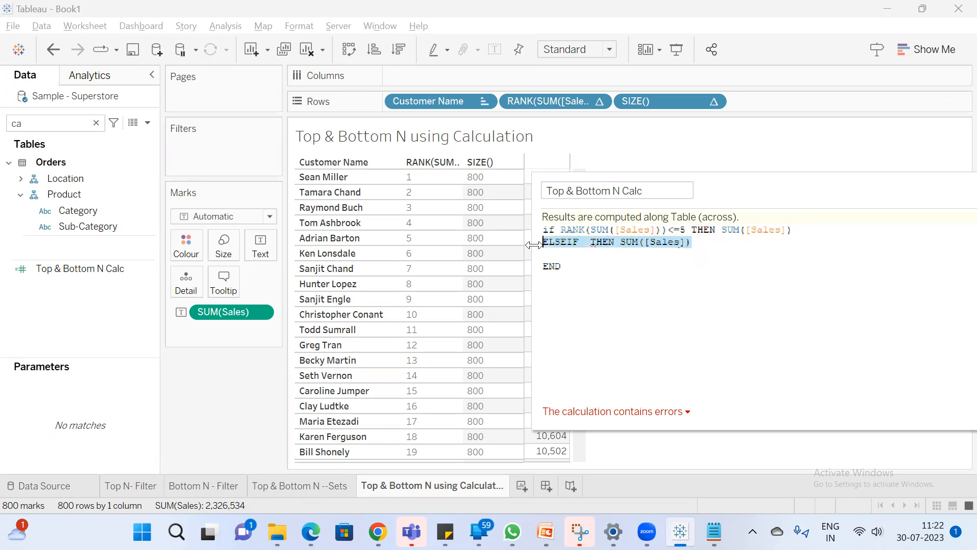
pyautogui.press('BackSpace')
pyautogui.press('BackSpace')
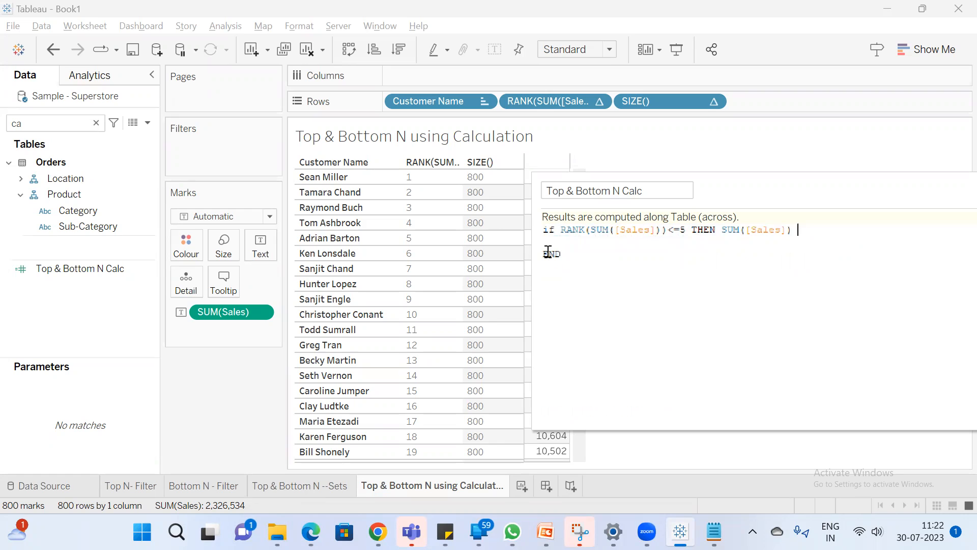
pyautogui.press('BackSpace')
pyautogui.press('BackSpace')
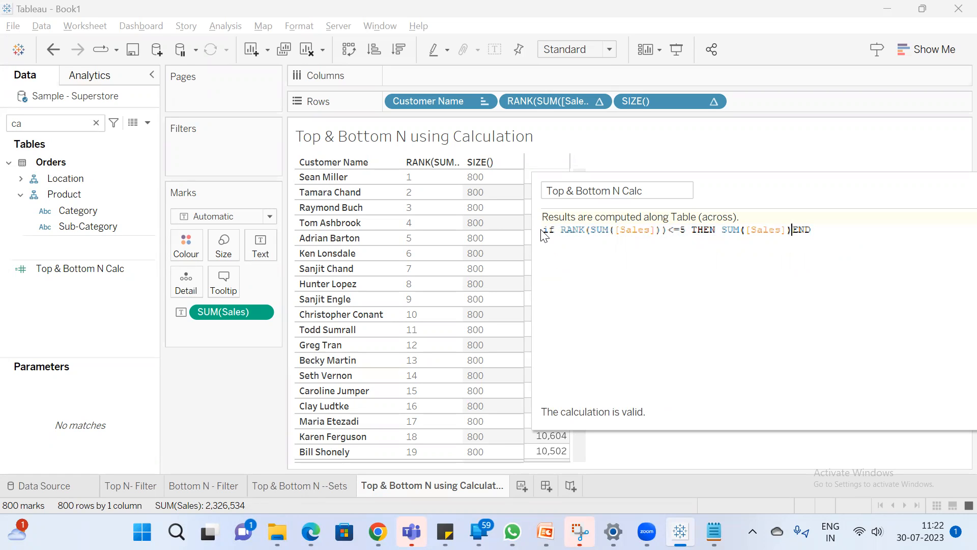
# Comment out the RANK-based IF statement by prefixing it with "//top ---"
pyautogui.press('Home')
pyautogui.write('//top')
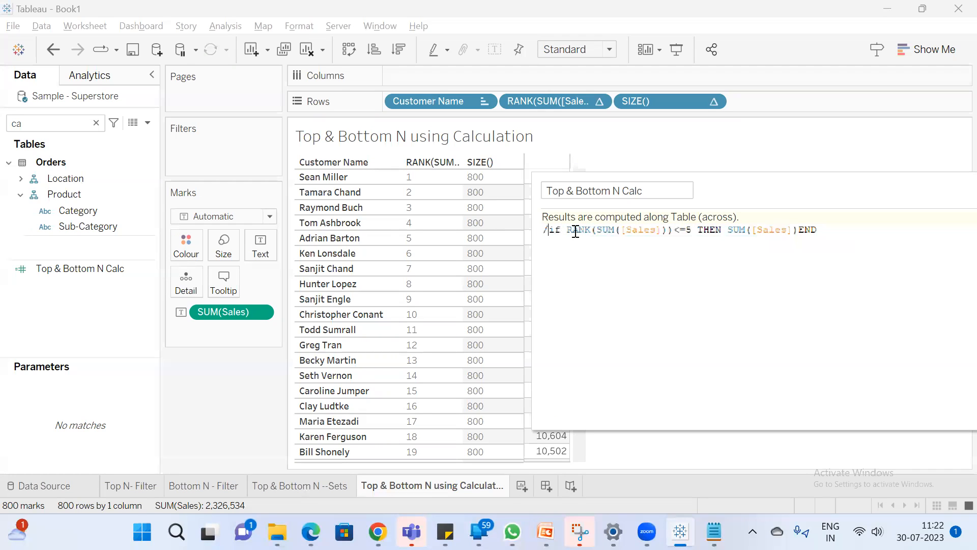
pyautogui.write(' ---')
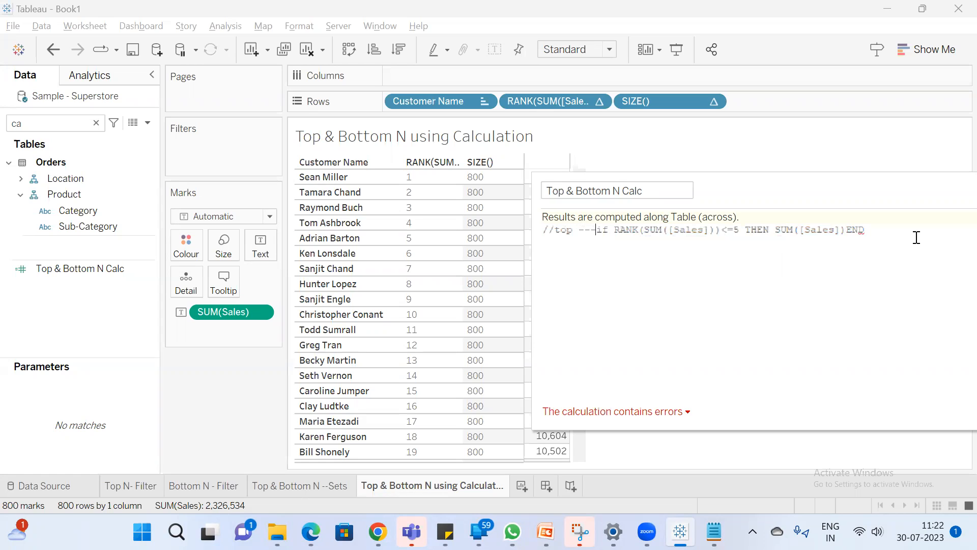
# Begin a new IF statement below the comment with the condition SIZE()-RANK(SUM([Sales]))<5
pyautogui.press('Return')
pyautogui.press('Return')
pyautogui.write('if SIZE()')
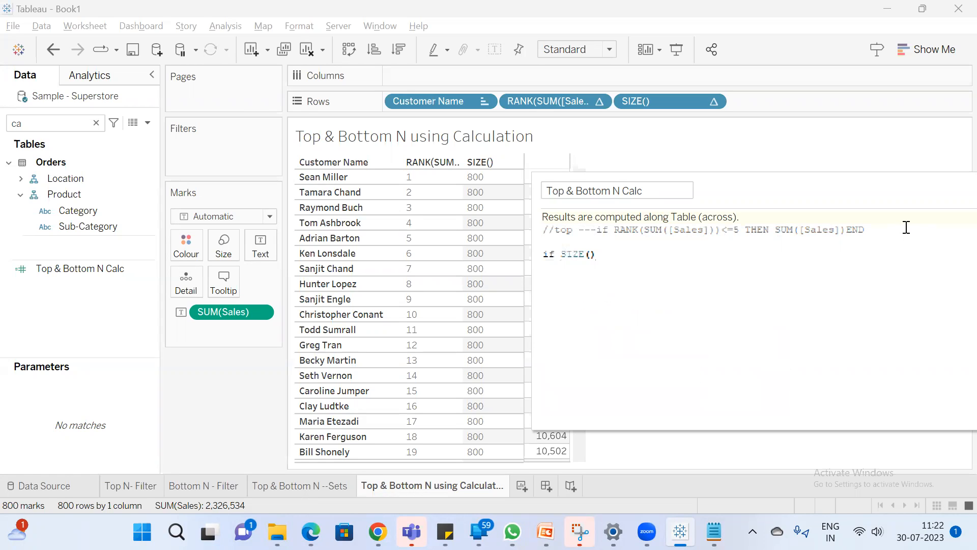
pyautogui.write('-RANK(s')
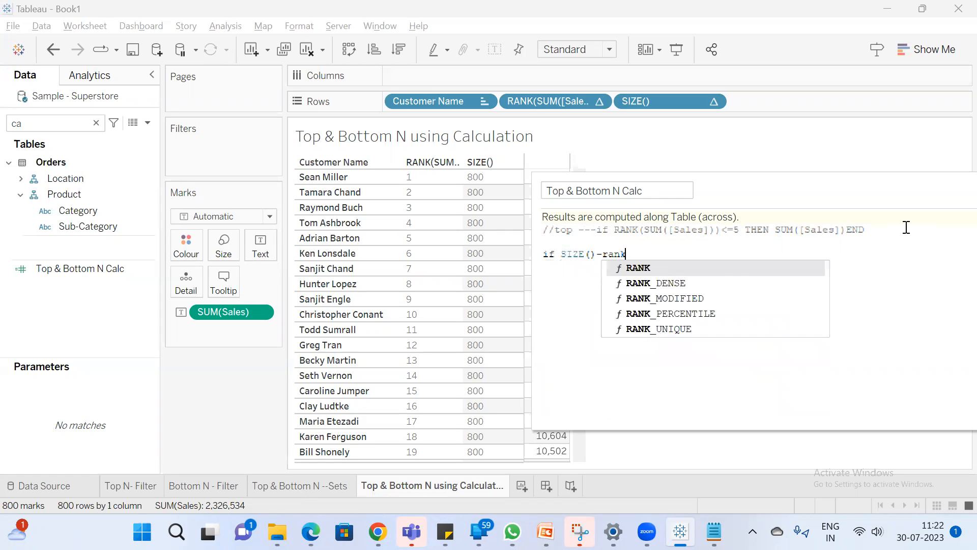
pyautogui.write('um')
pyautogui.press('Return')
pyautogui.write('s')
pyautogui.write('l')
pyautogui.press('Return')
pyautogui.press('BackSpace')
pyautogui.press('BackSpace')
pyautogui.write('a')
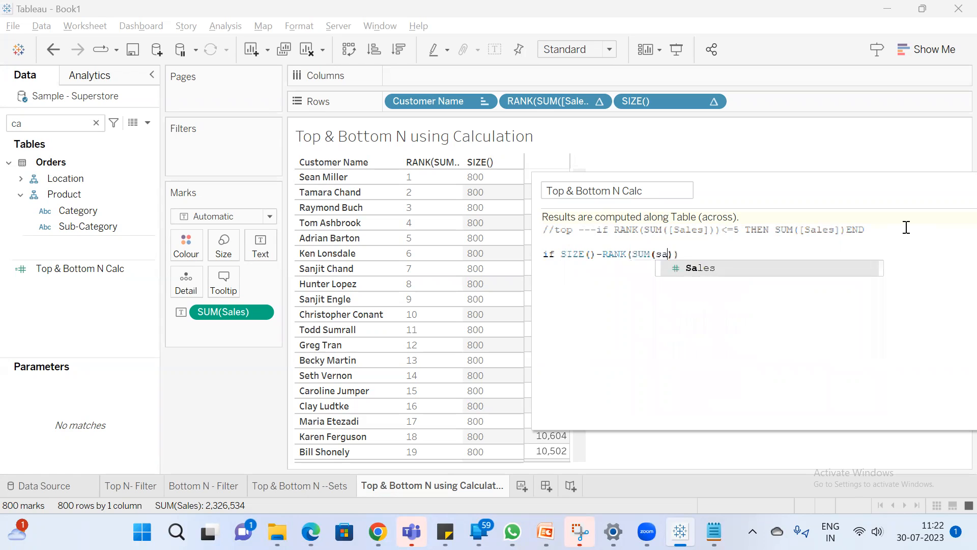
pyautogui.press('Return')
pyautogui.press('Right')
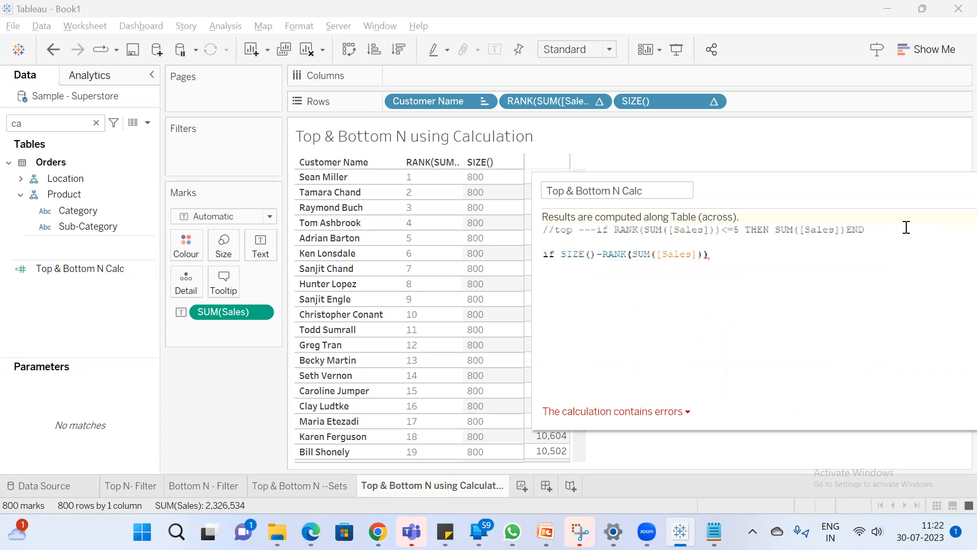
pyautogui.write('<5 ')
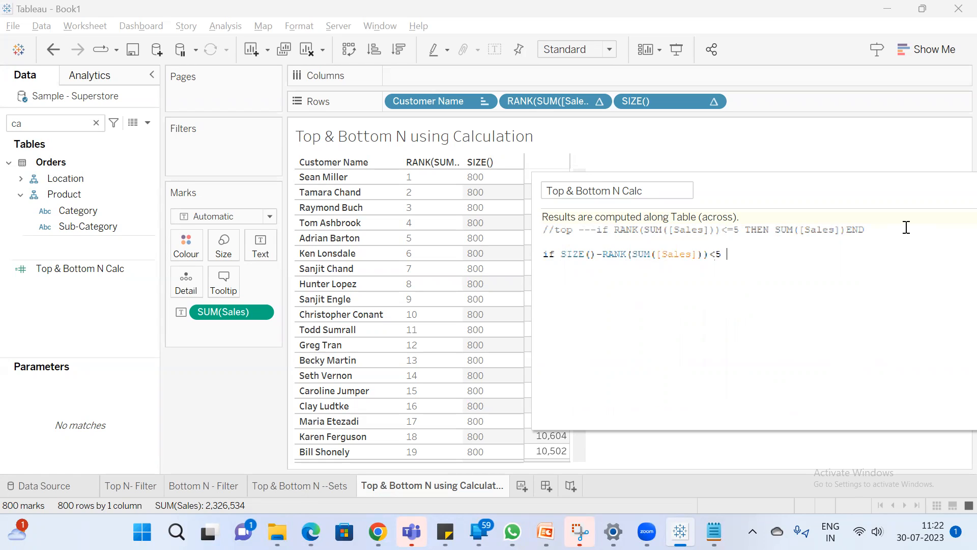
pyautogui.write('THEN sum')
# Finish the SIZE-based IF statement with THEN SUM([Sales]) END
pyautogui.press('Return')
pyautogui.write('sal')
pyautogui.press('Return')
pyautogui.write('end')
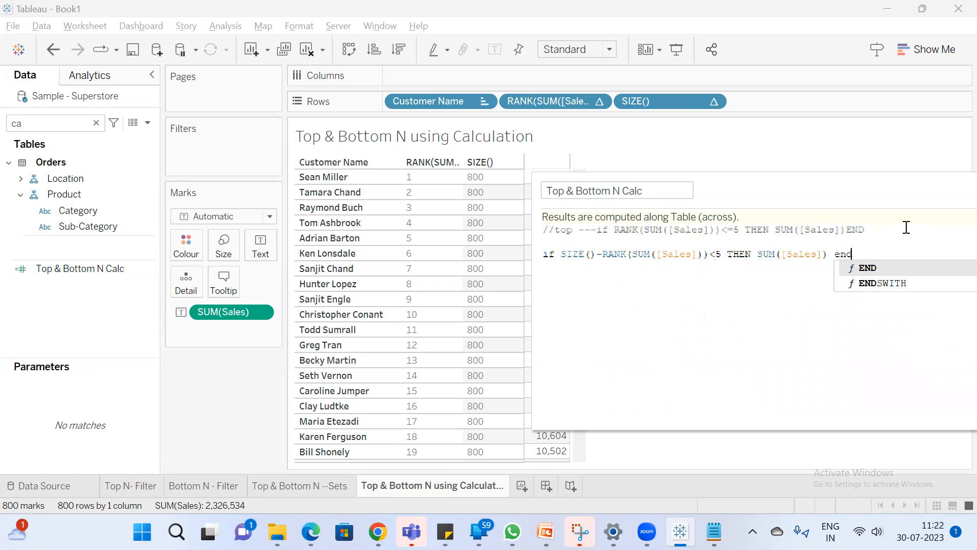
pyautogui.press('Return')
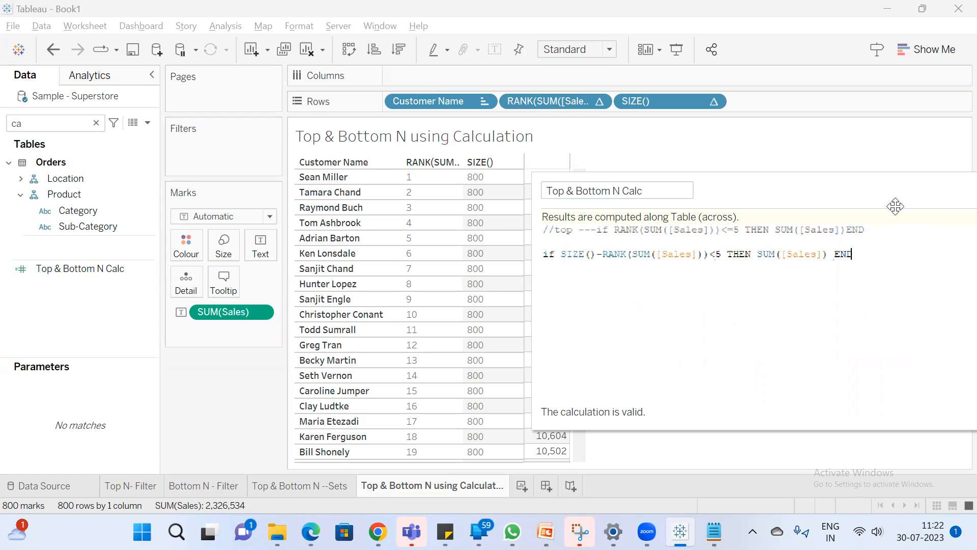
# Move the calculation editor beside the customer table, clear of the Sales column
pyautogui.moveTo(762, 194); pyautogui.dragTo(646, 174)
pyautogui.moveTo(705, 172); pyautogui.dragTo(605, 380)
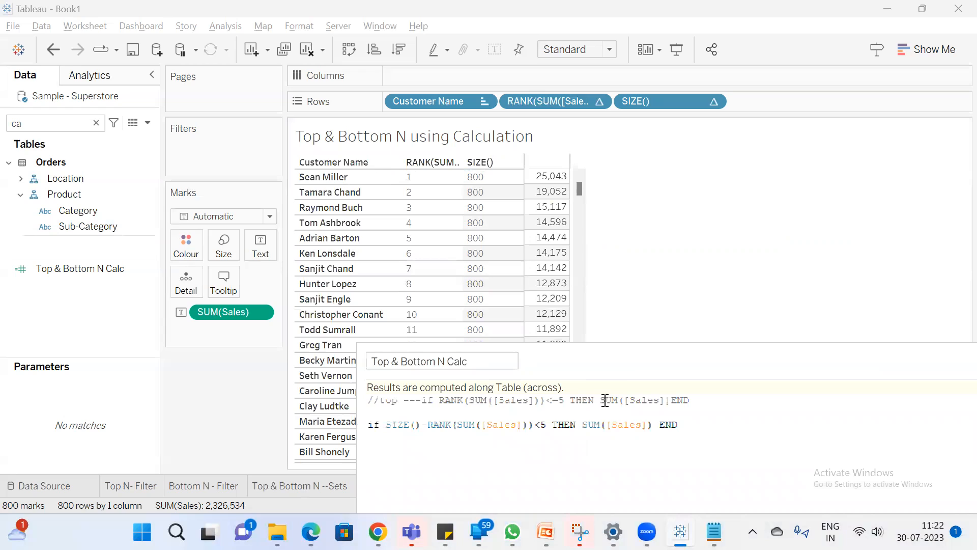
pyautogui.moveTo(622, 365); pyautogui.dragTo(836, 214)
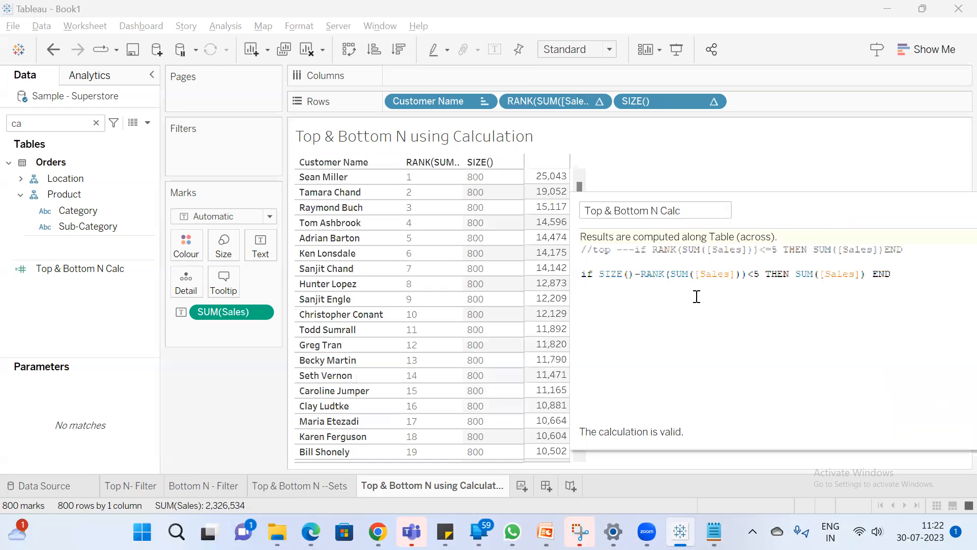
# Add the comment "//size 800-1=799" on the line below the SIZE-based IF statement
pyautogui.click(914, 274)
pyautogui.press('Return')
pyautogui.press('Return')
pyautogui.write('ise')
pyautogui.press('BackSpace')
pyautogui.press('BackSpace')
pyautogui.press('BackSpace')
pyautogui.press('BackSpace')
pyautogui.write('//')
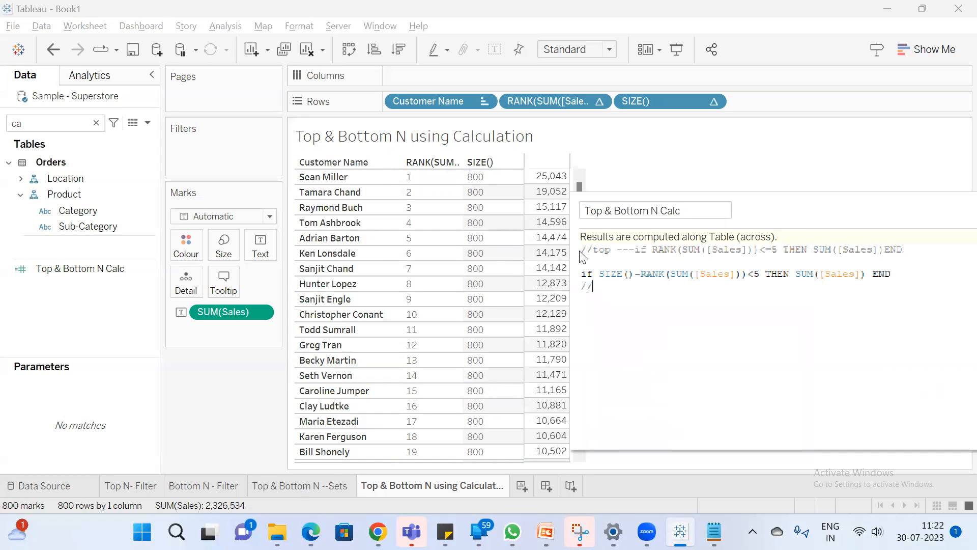
pyautogui.write('size 800')
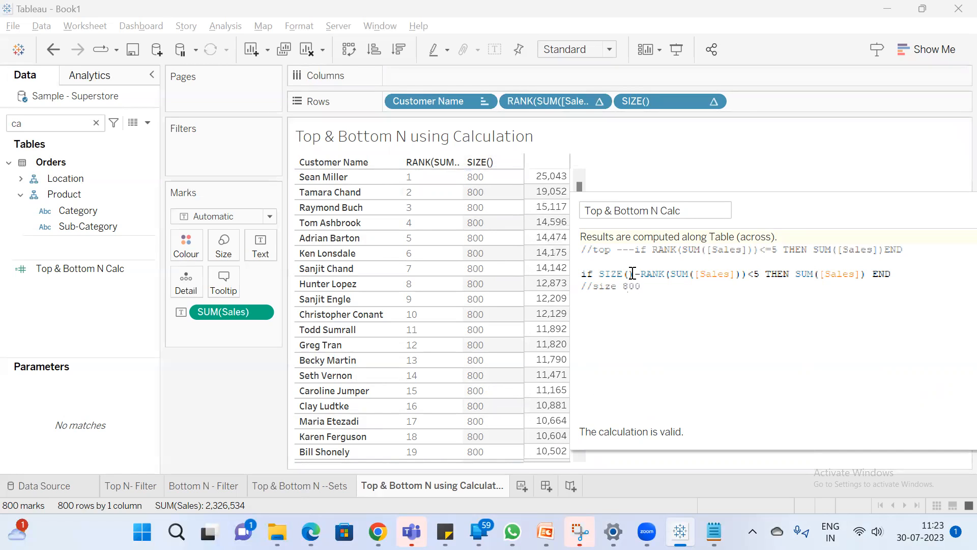
pyautogui.write('-')
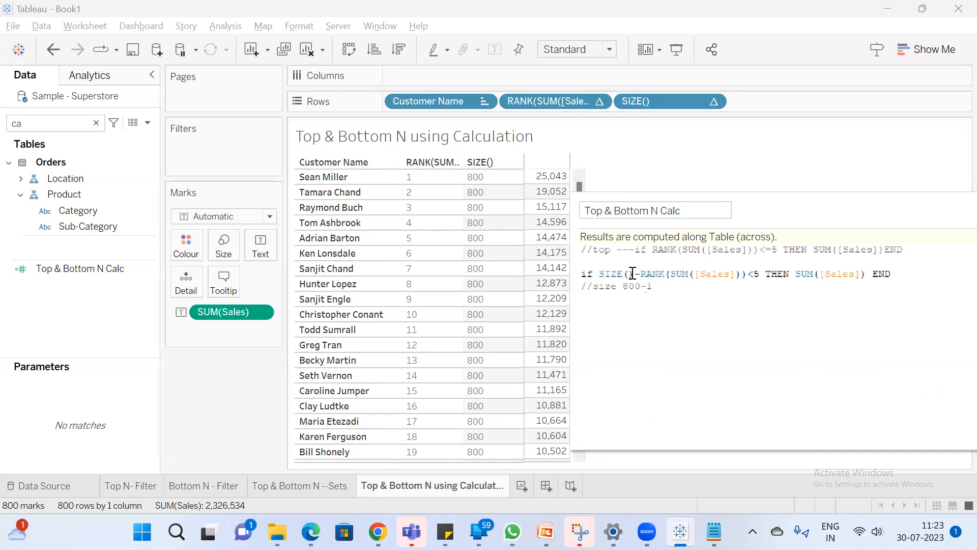
pyautogui.write('1=799')
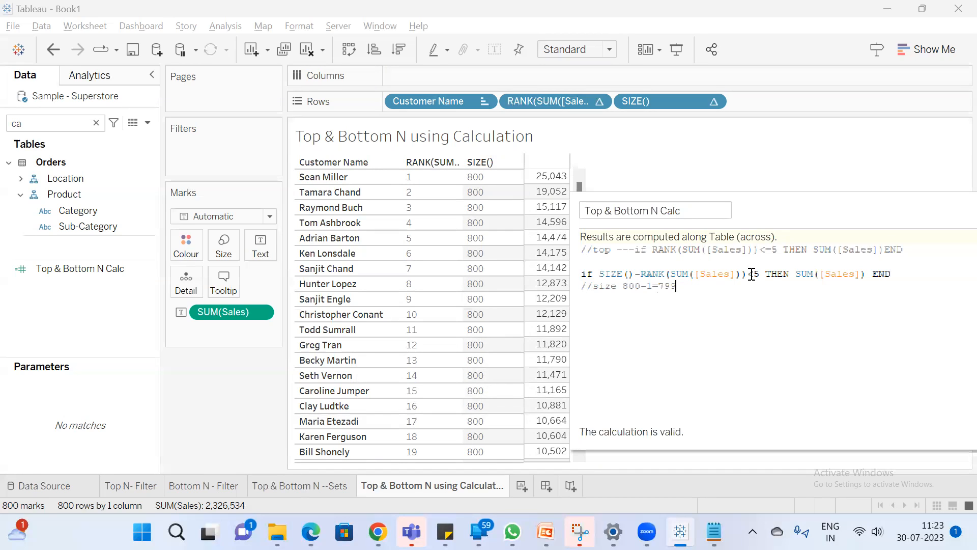
# Examine the Sales values of the highest- and lowest-ranked customers, keeping the calculation editor clear of the table
pyautogui.click(560, 178)
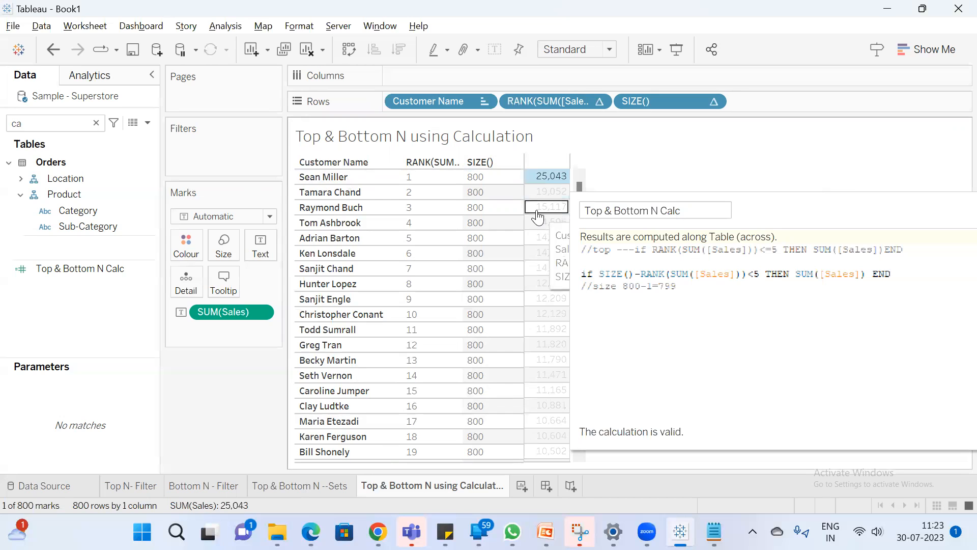
pyautogui.scroll(-10, 539, 214)
pyautogui.click(863, 210)
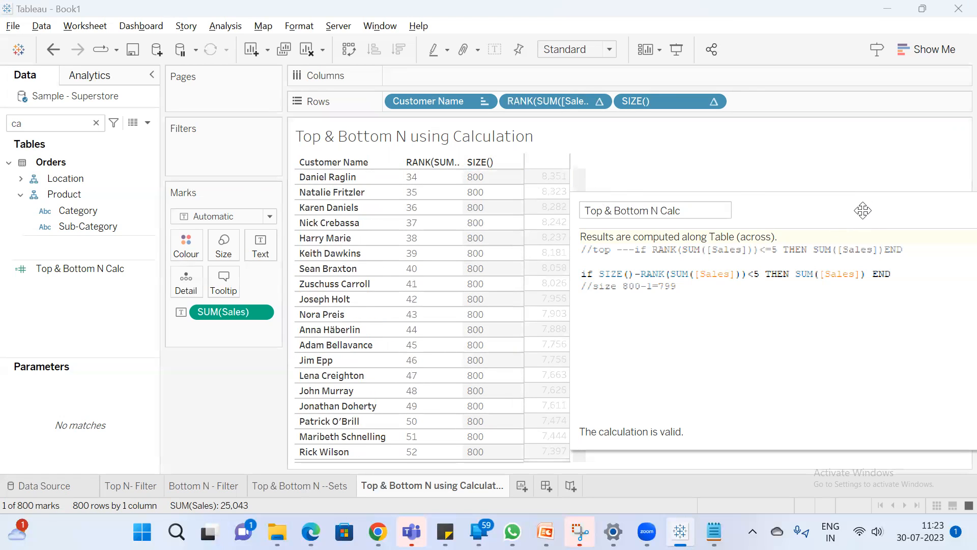
pyautogui.moveTo(863, 211); pyautogui.dragTo(945, 177)
pyautogui.moveTo(580, 200); pyautogui.dragTo(575, 468)
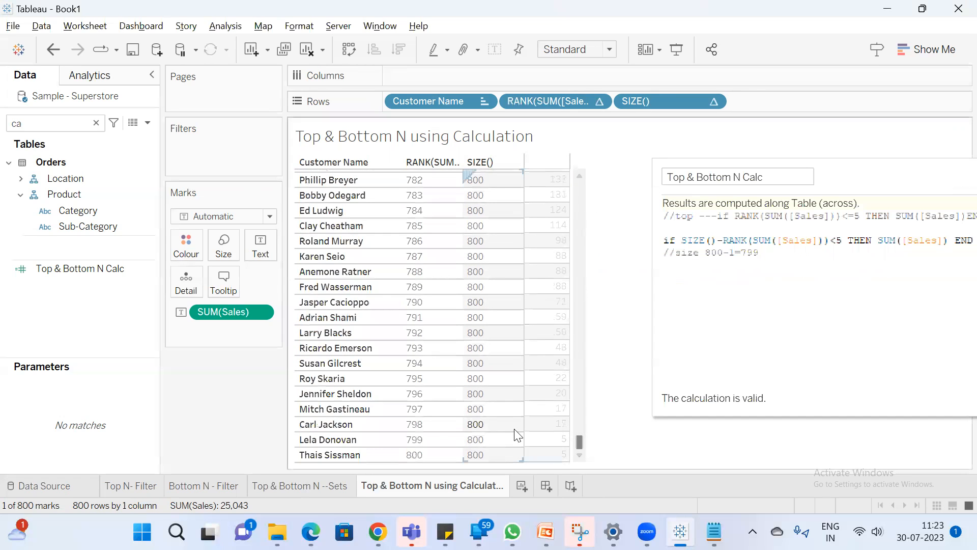
pyautogui.click(596, 416)
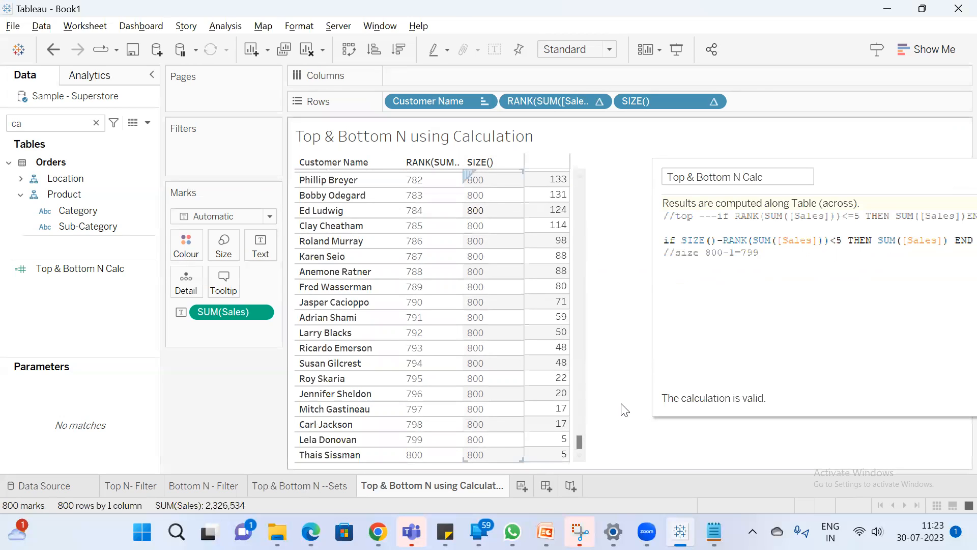
pyautogui.moveTo(579, 443); pyautogui.dragTo(579, 188)
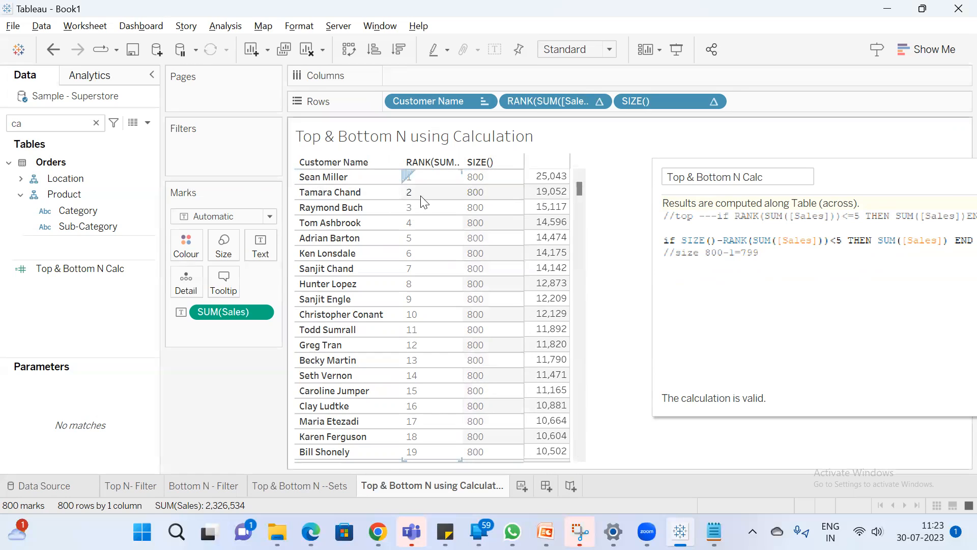
# Change the size comment's example to 800-2=798
pyautogui.click(736, 252)
pyautogui.press('BackSpace')
pyautogui.write('2')
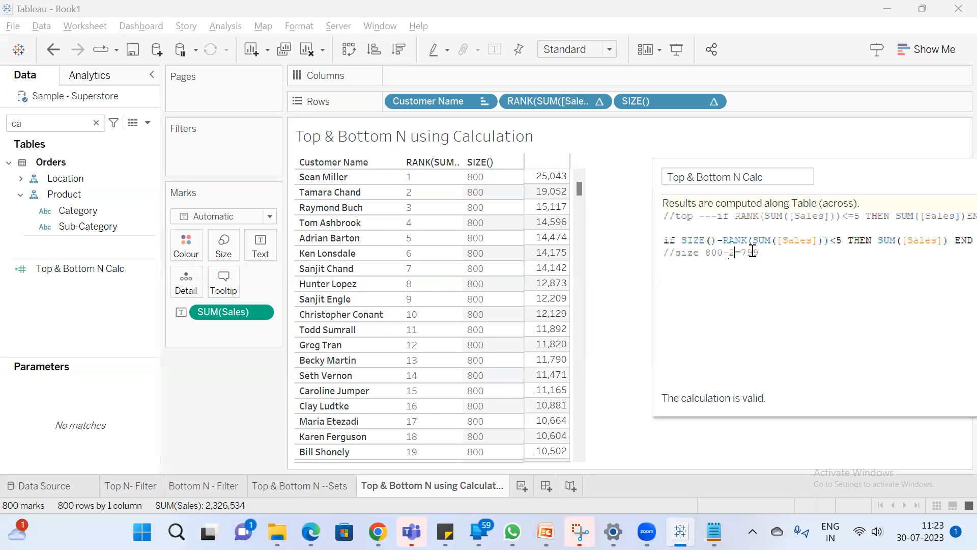
pyautogui.press('BackSpace')
# Compare the SIZE()-RANK(SUM([Sales]))<5 condition with the Sales values of the five lowest-ranked customers
pyautogui.moveTo(847, 238); pyautogui.dragTo(664, 230)
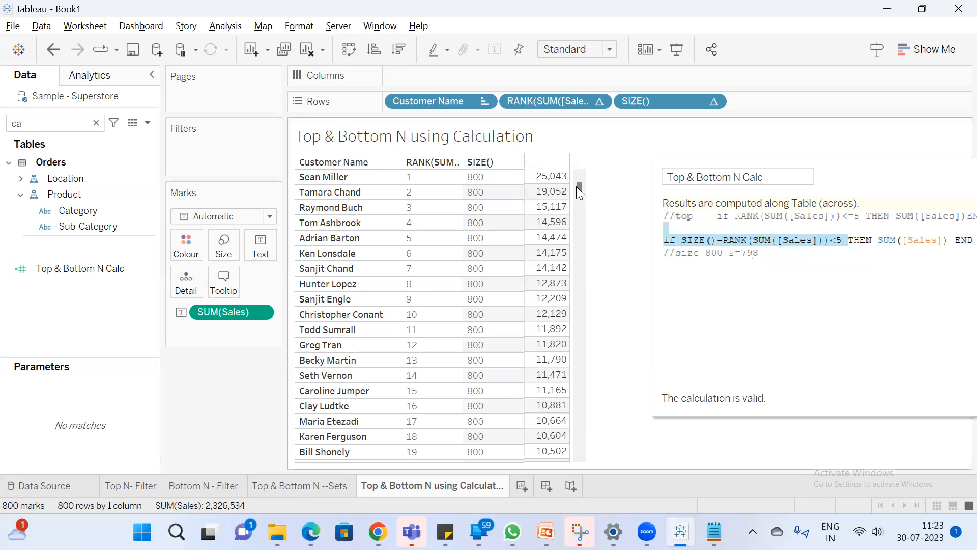
pyautogui.moveTo(579, 187); pyautogui.dragTo(556, 390)
pyautogui.moveTo(549, 459)
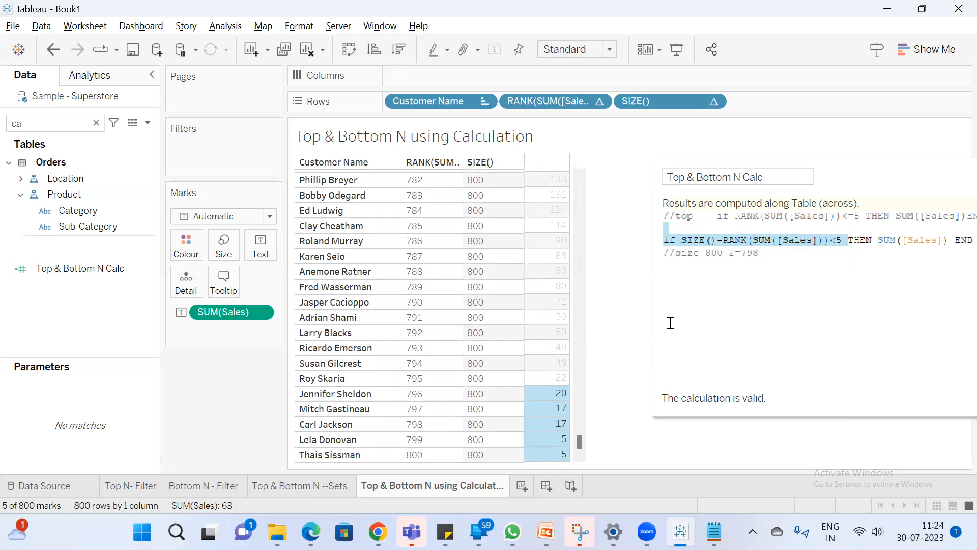
# Change the size comment's example to 800-800=0, using the rank of the table's last customer
pyautogui.click(424, 458)
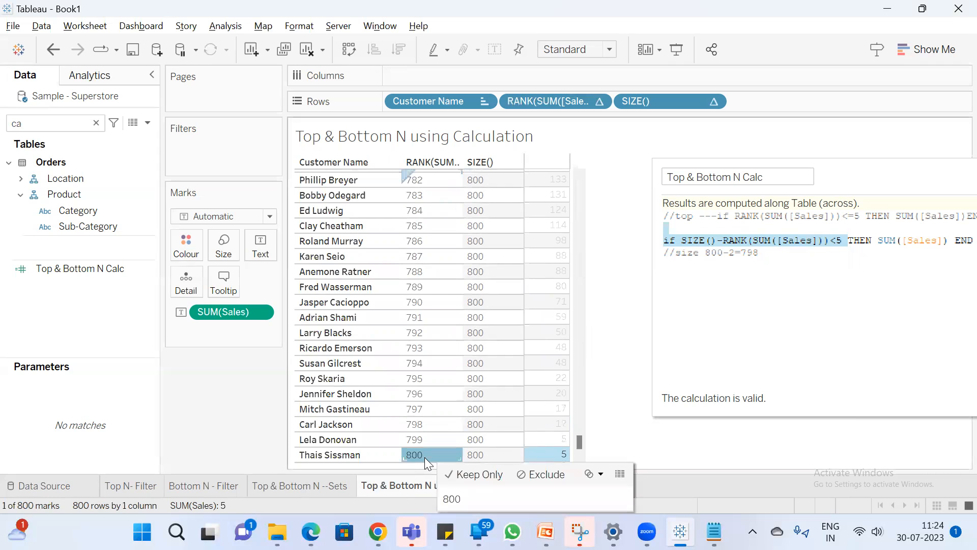
pyautogui.click(735, 252)
pyautogui.press('BackSpace')
pyautogui.write('800')
pyautogui.doubleClick(767, 254)
pyautogui.write('00')
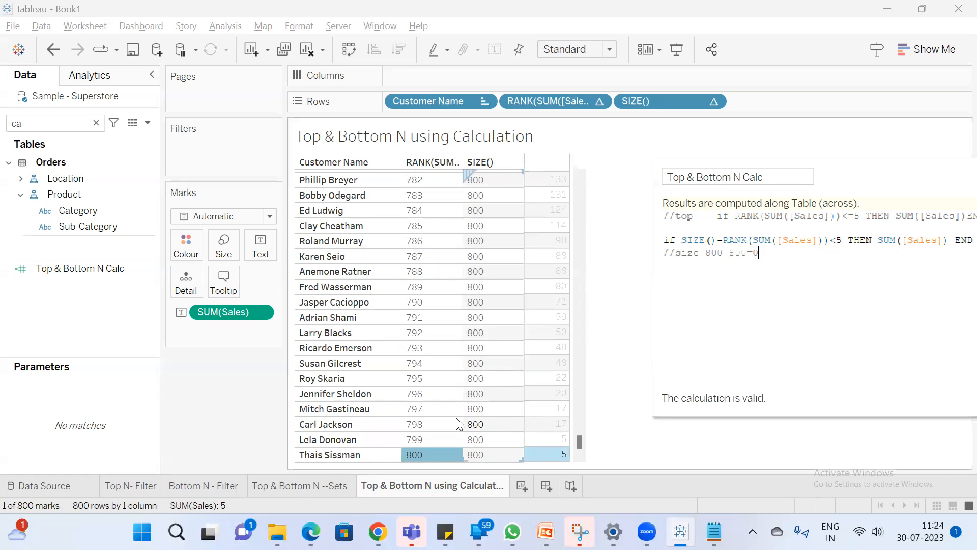
# Change the size comment's example to 800-796=4 and select the Sales values of the five lowest-ranked customers
pyautogui.click(427, 395)
pyautogui.doubleClick(738, 254)
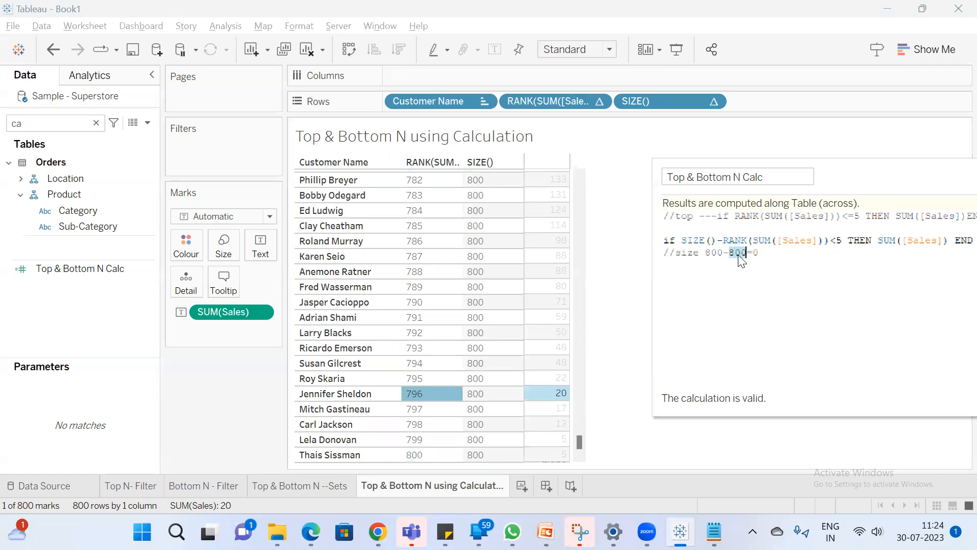
pyautogui.write('796')
pyautogui.press('BackSpace')
pyautogui.write('4')
pyautogui.moveTo(562, 400)
pyautogui.moveTo(561, 395); pyautogui.dragTo(548, 461)
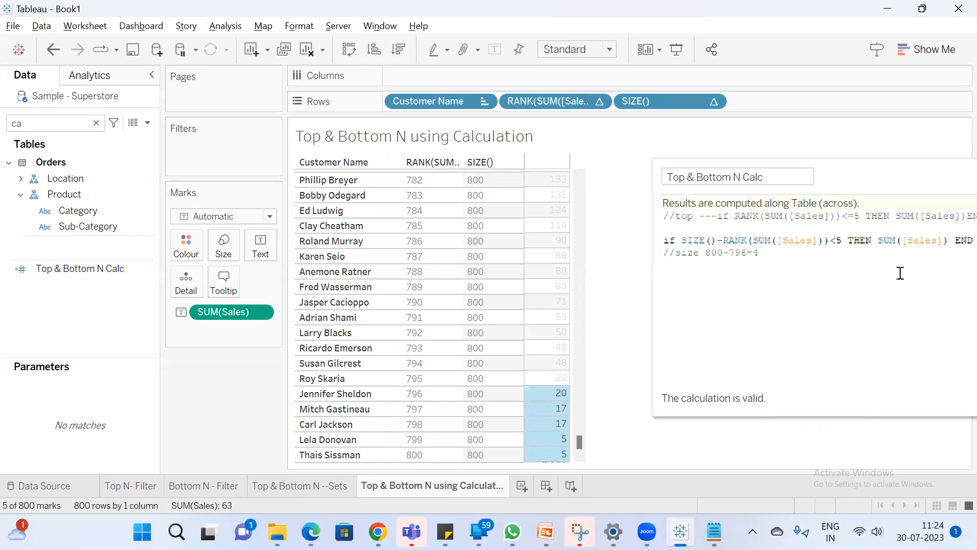
# Apply the SIZE-based formula to Top & Bottom N Calc, leaving the calculation editor open beside the customer table
pyautogui.moveTo(864, 184); pyautogui.dragTo(634, 185)
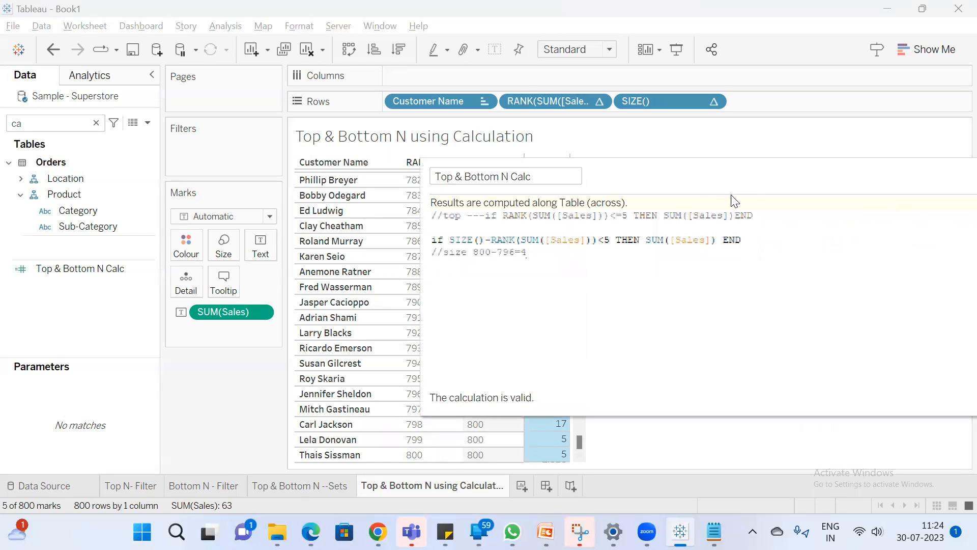
pyautogui.click(884, 405)
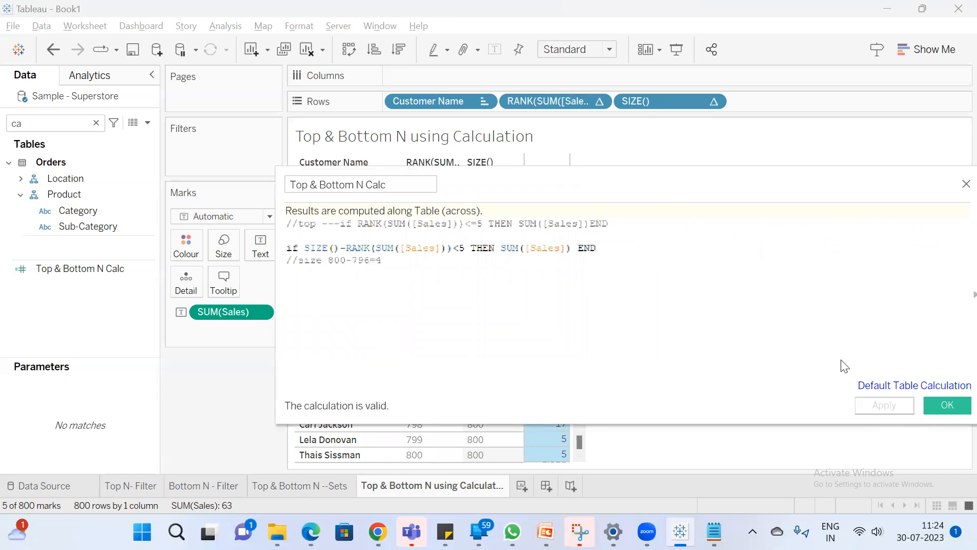
pyautogui.moveTo(625, 187); pyautogui.dragTo(970, 188)
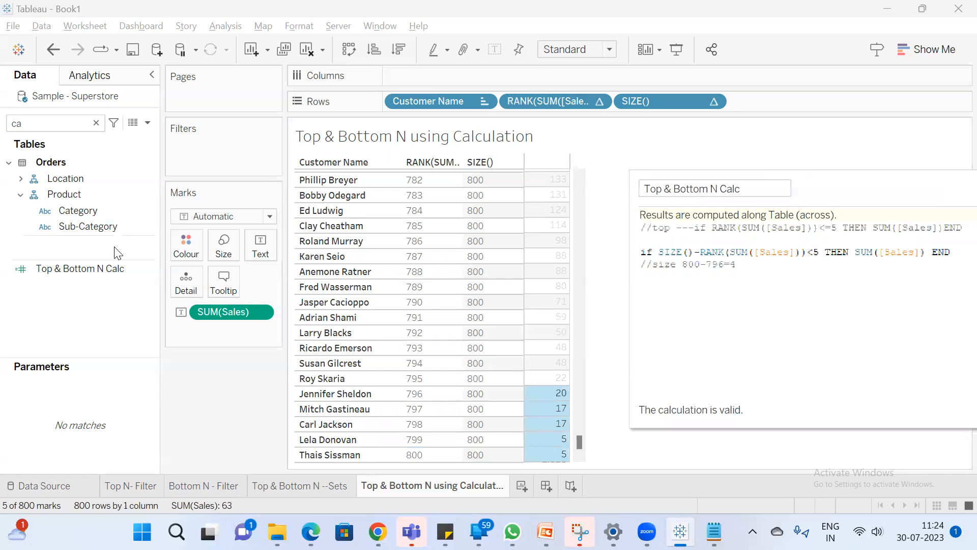
# Filter the customer table by Top & Bottom N Calc, accepting the full range of values from 4.833 to 19.98
pyautogui.click(97, 267)
pyautogui.moveTo(97, 267); pyautogui.dragTo(228, 156)
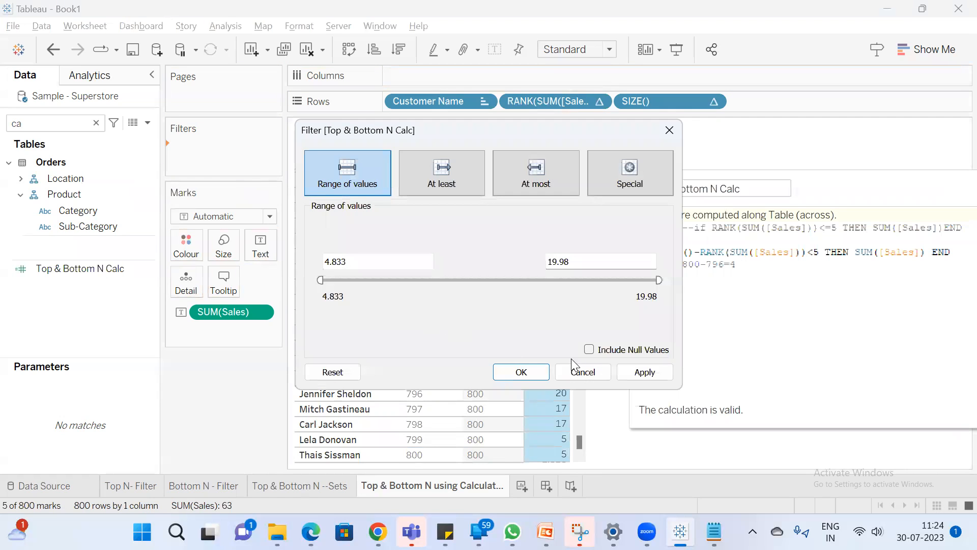
pyautogui.click(640, 375)
pyautogui.click(503, 377)
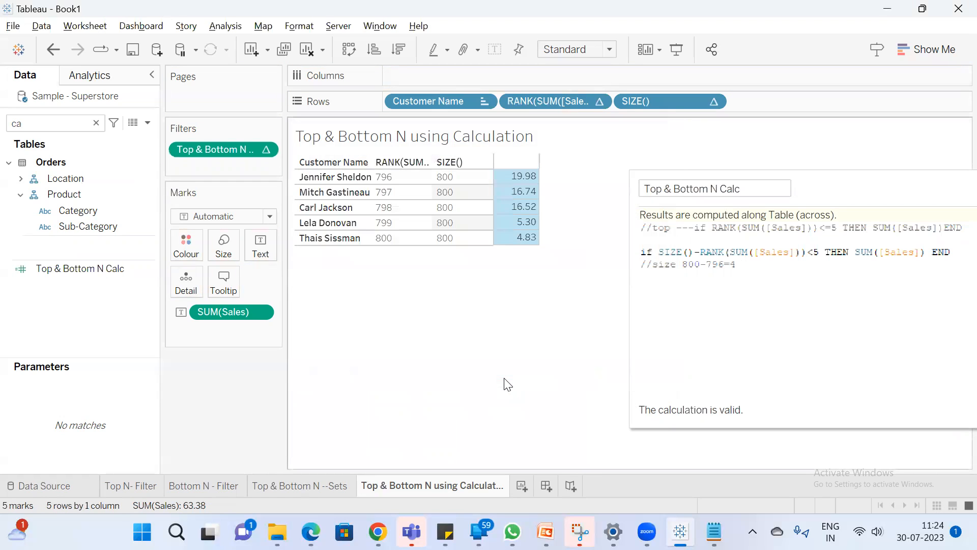
# Examine the filtered customers' Sales values and the SIZE()-RANK(SUM([Sales])) expression that selects them
pyautogui.click(553, 284)
pyautogui.moveTo(523, 176); pyautogui.dragTo(511, 239)
pyautogui.click(503, 302)
pyautogui.moveTo(390, 246); pyautogui.dragTo(433, 199)
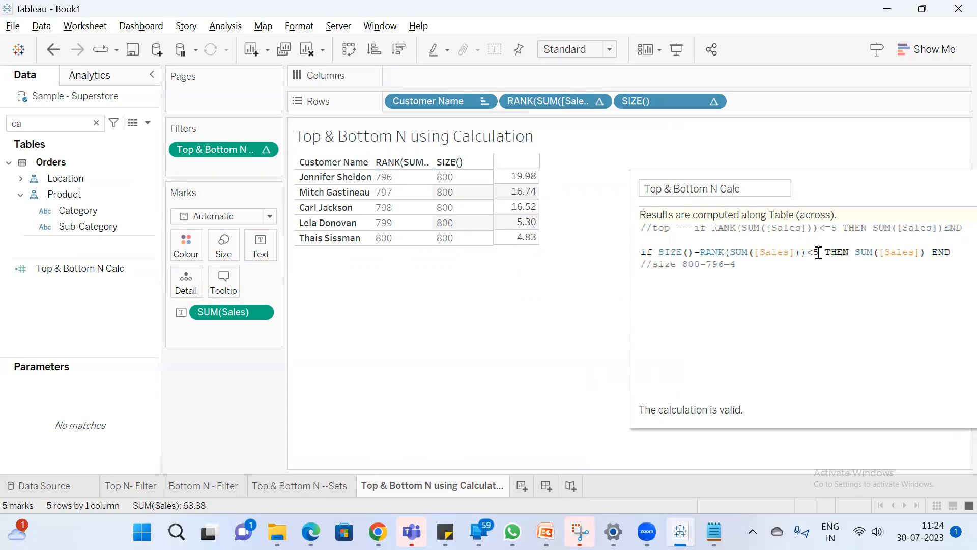
pyautogui.moveTo(807, 251); pyautogui.dragTo(661, 251)
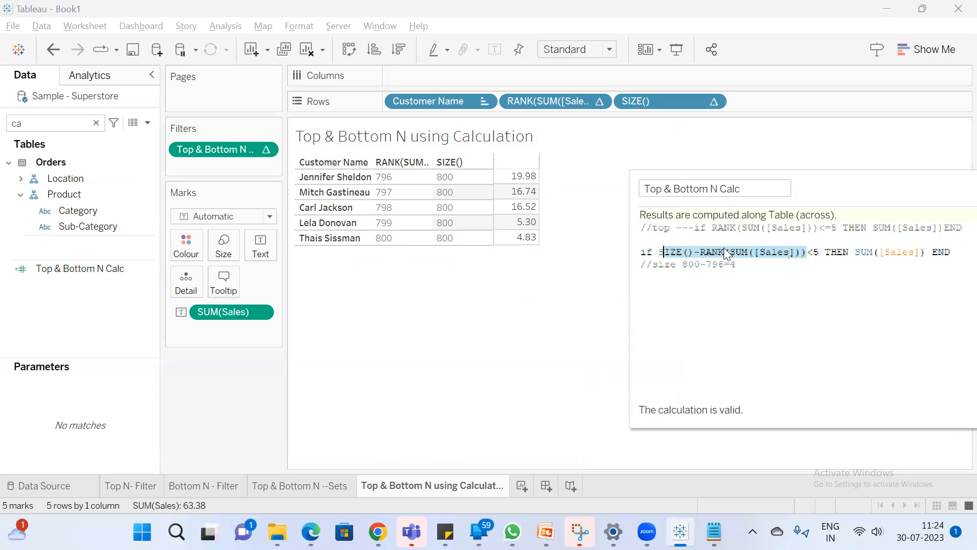
# Comment out the SIZE-based IF statement by prefixing it with "// bottom --"
pyautogui.moveTo(800, 196); pyautogui.dragTo(517, 300)
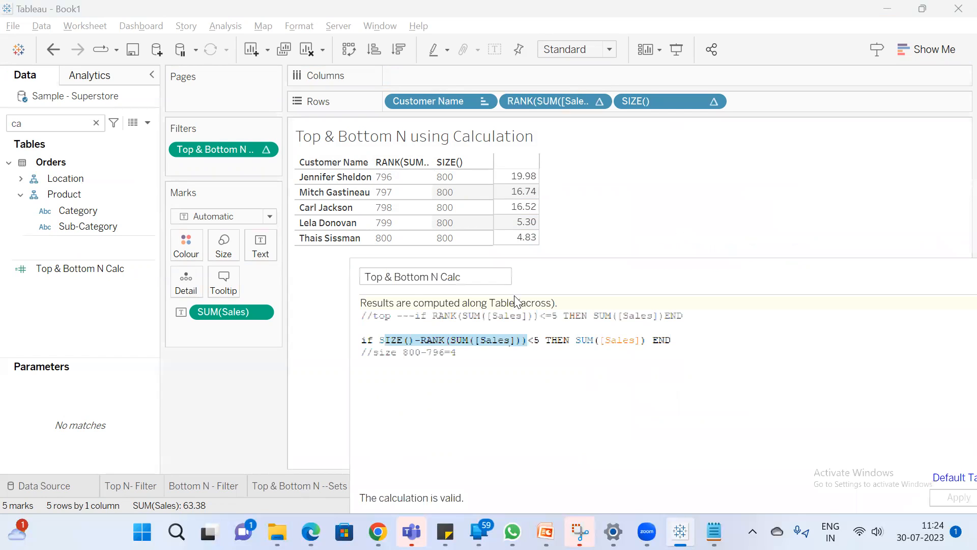
pyautogui.click(362, 341)
pyautogui.write('//')
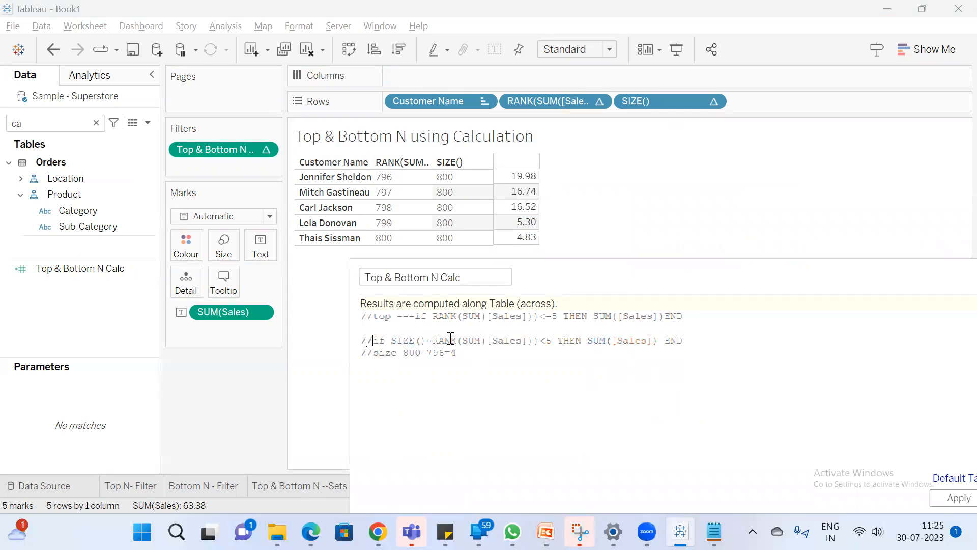
pyautogui.write(' bottom ')
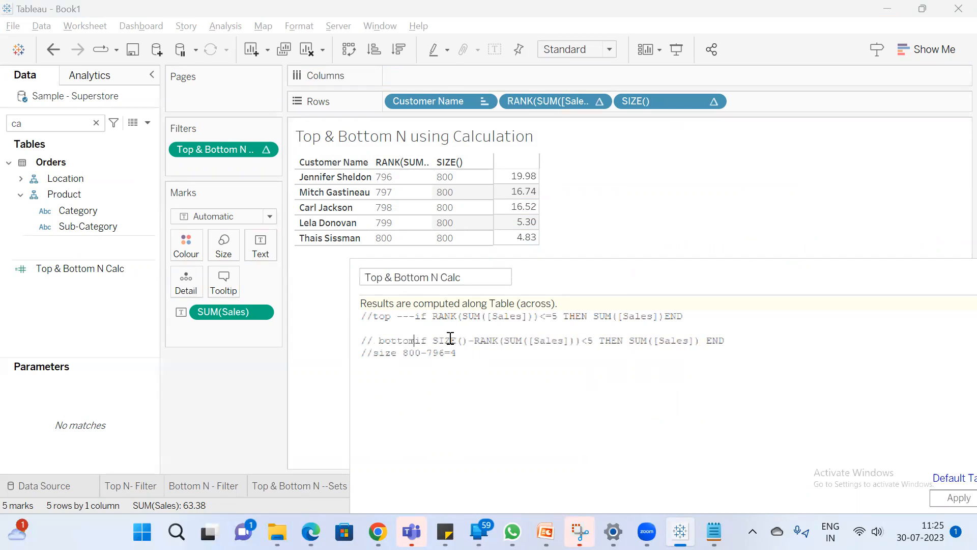
pyautogui.write('--')
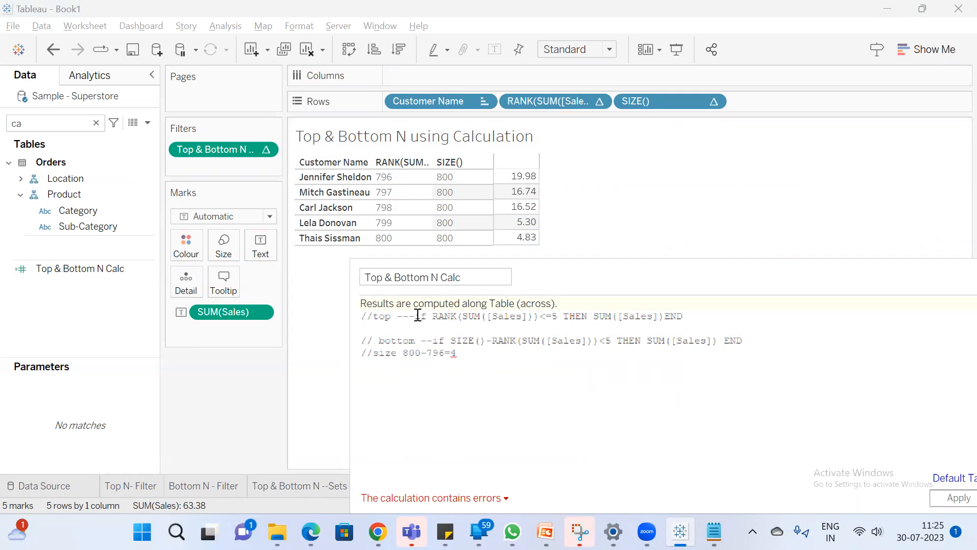
# Copy the top IF statement and the commented bottom statement to new lines below the size comment
pyautogui.moveTo(414, 316); pyautogui.dragTo(750, 345)
pyautogui.hotkey('ctrl', 'c')
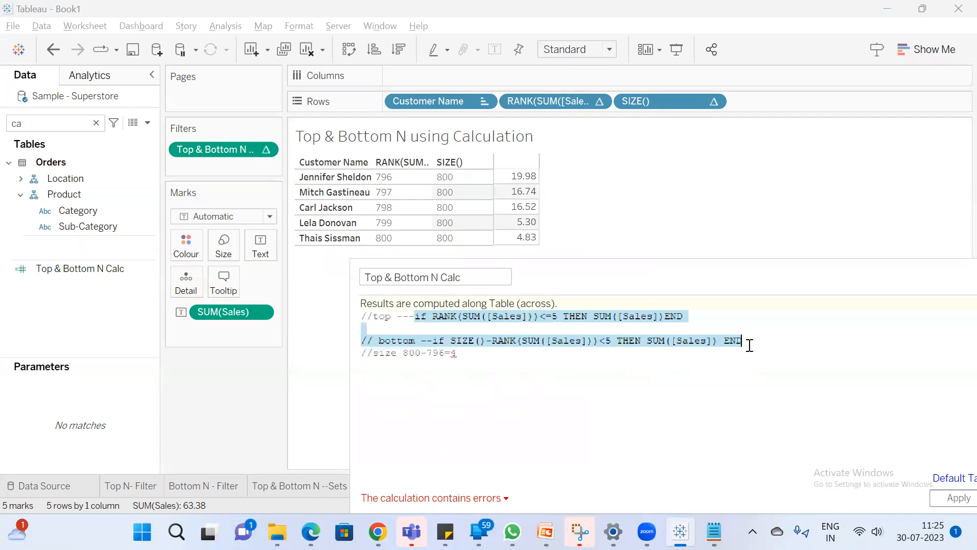
pyautogui.click(631, 386)
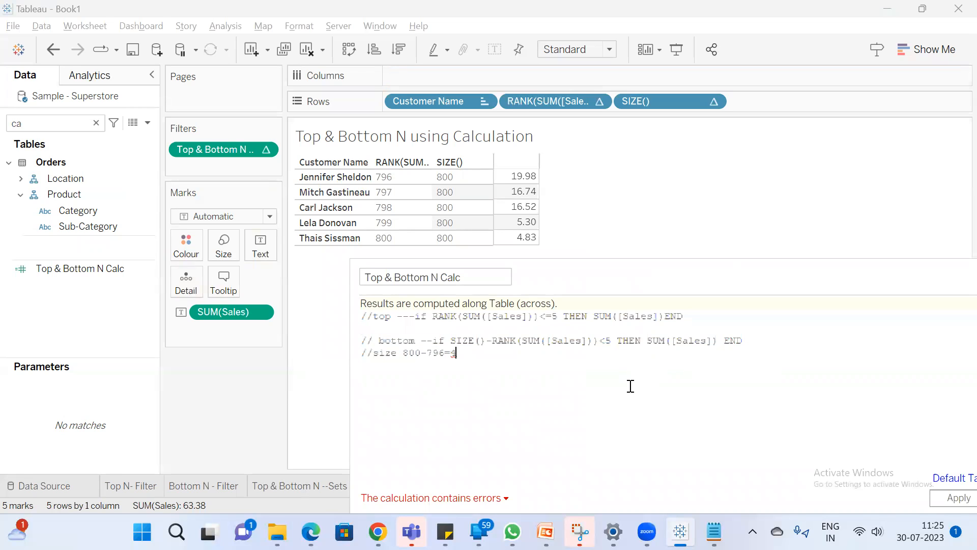
pyautogui.press('Return')
pyautogui.press('Return')
pyautogui.hotkey('ctrl', 'v')
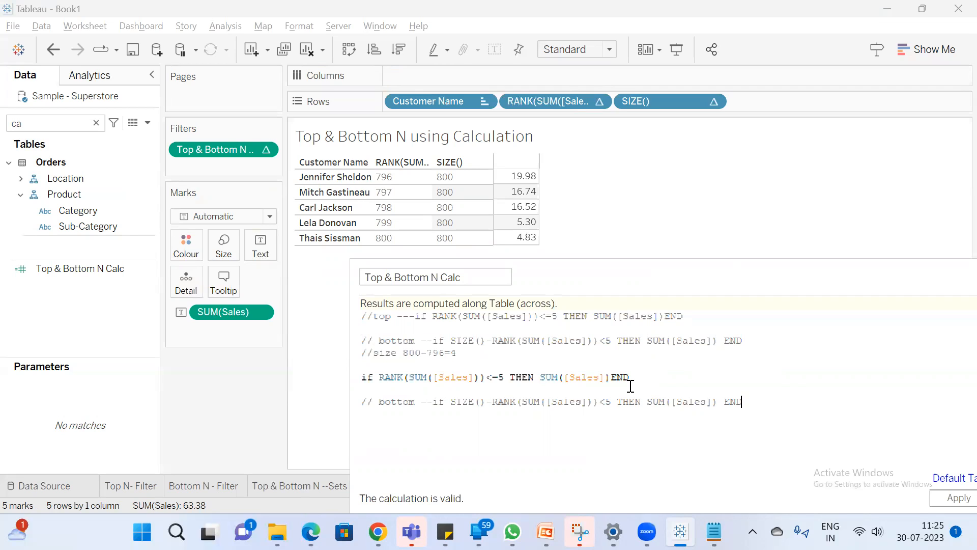
# Undo the pasted statements and the commenting-out of the SIZE-based IF statement
pyautogui.hotkey('ctrl', 'z')
pyautogui.hotkey('ctrl', 'z')
pyautogui.hotkey('ctrl', 'z')
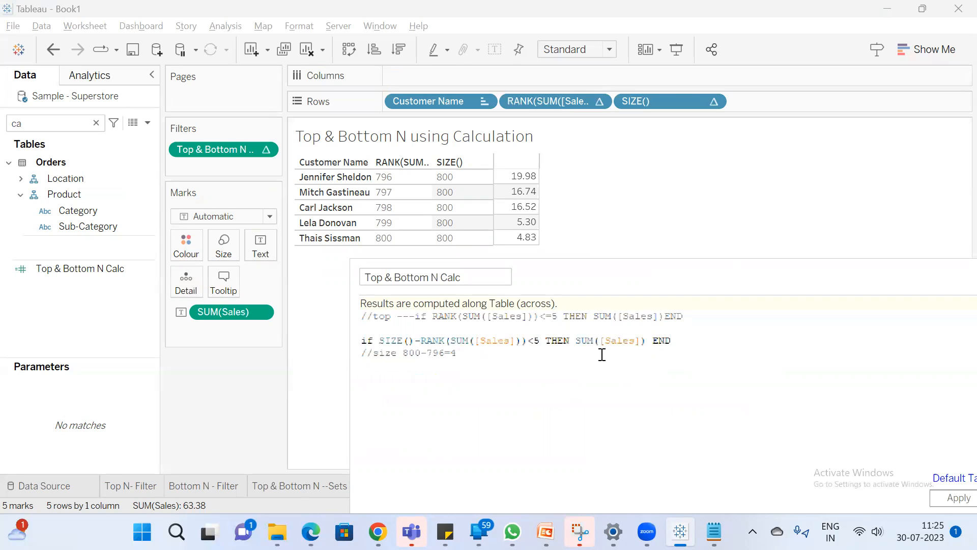
# Remove the Top & Bottom N Calc filter and move the calculation editor beside the customer table
pyautogui.moveTo(670, 294); pyautogui.dragTo(620, 331)
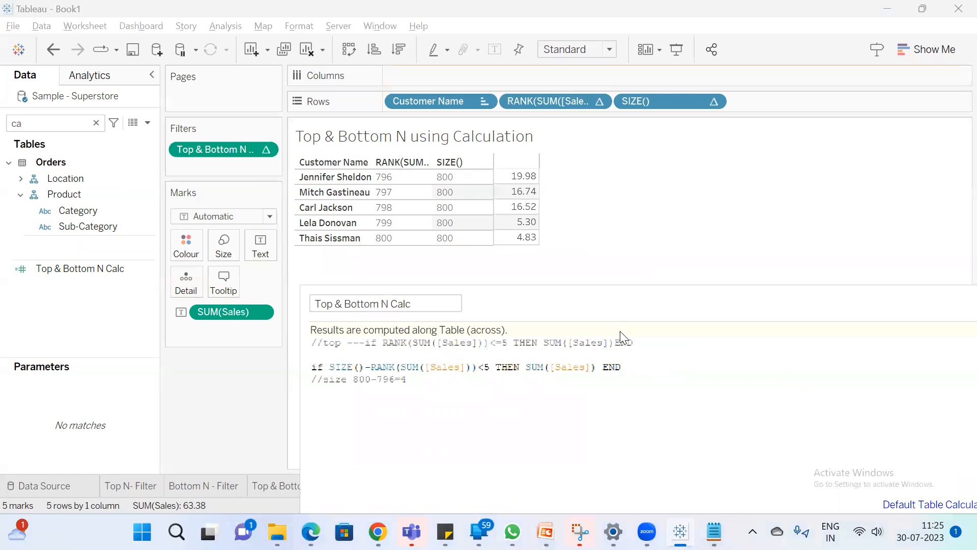
pyautogui.moveTo(196, 149); pyautogui.dragTo(189, 415)
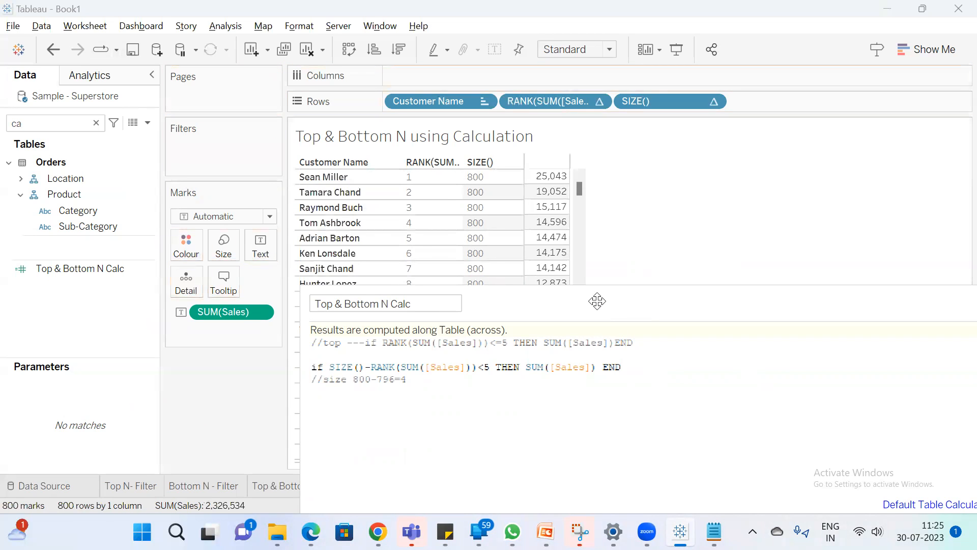
pyautogui.moveTo(594, 299); pyautogui.dragTo(714, 196)
# Inspect the Sales values of the four lowest-ranked customers alongside the SIZE-based formula
pyautogui.moveTo(579, 188); pyautogui.dragTo(554, 408)
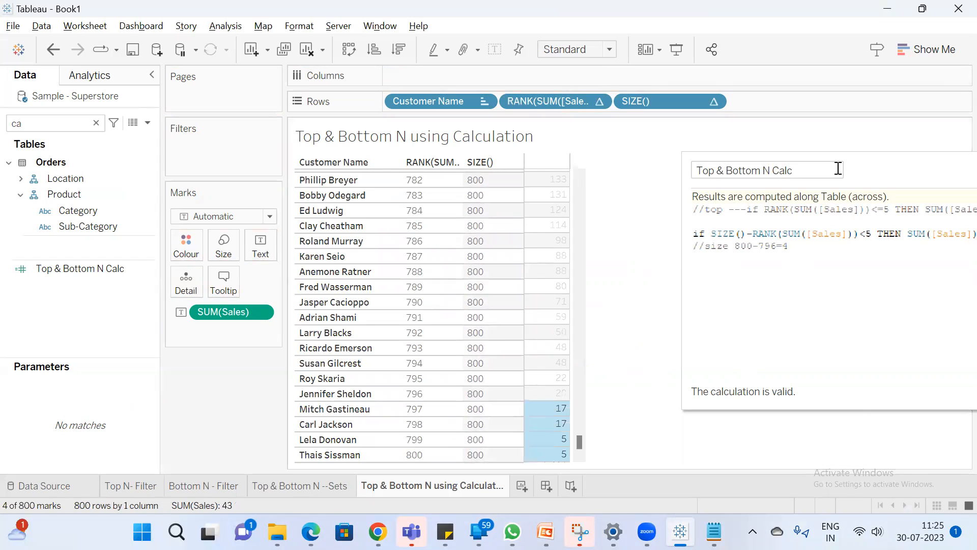
pyautogui.moveTo(884, 166); pyautogui.dragTo(807, 189)
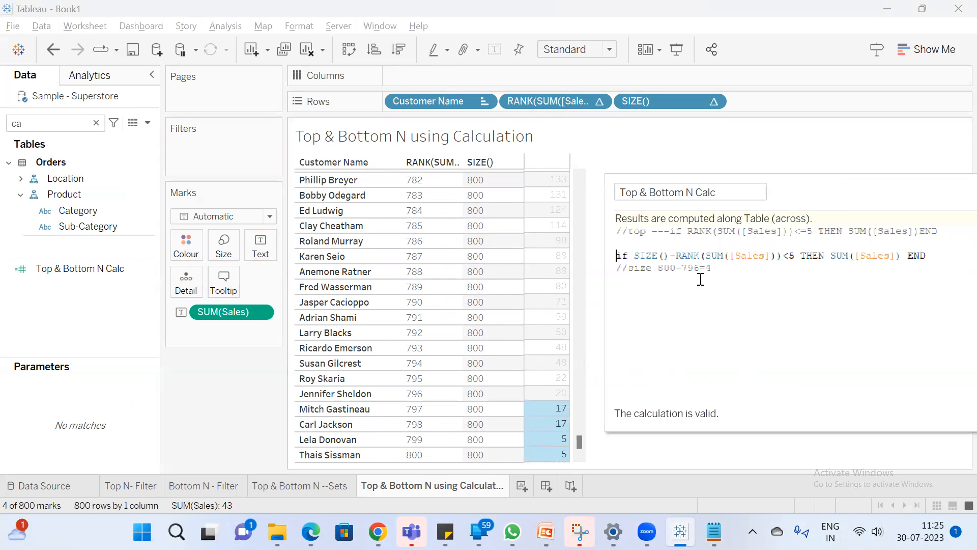
# Change the size comment below the SIZE-based IF statement to the example 800-795=5
pyautogui.doubleClick(694, 268)
pyautogui.moveTo(788, 188); pyautogui.dragTo(666, 181)
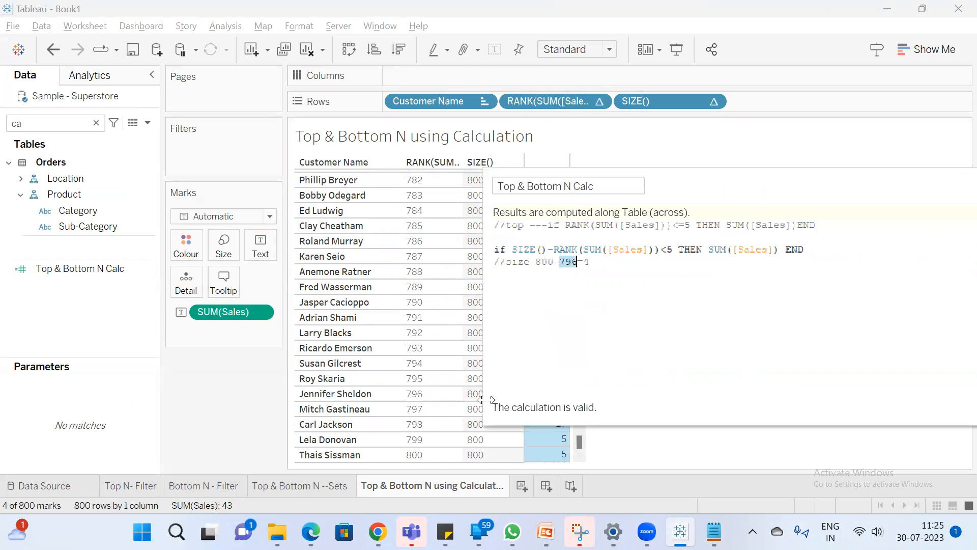
pyautogui.write('795')
pyautogui.press('BackSpace')
pyautogui.moveTo(785, 187); pyautogui.dragTo(697, 195)
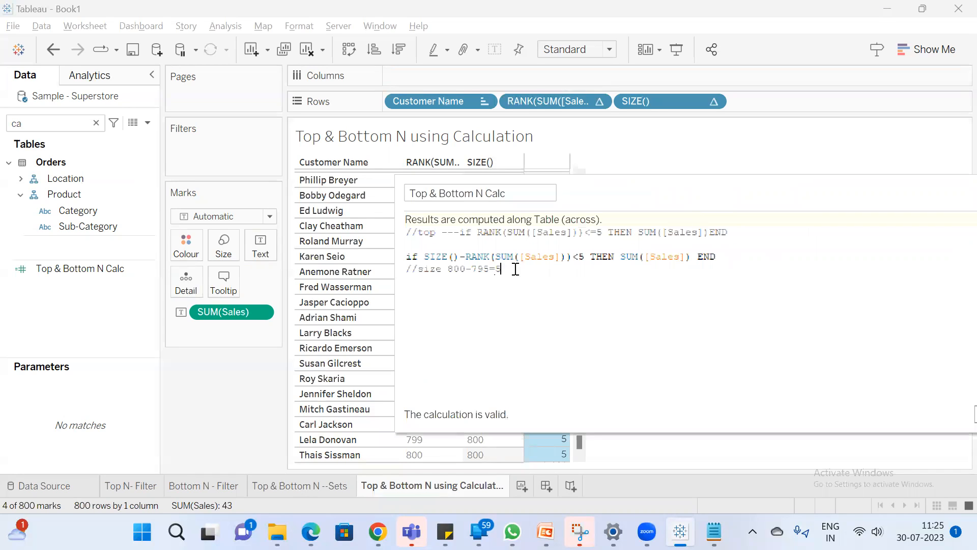
# Set the example in the size comment to 800-794=6
pyautogui.doubleClick(484, 269)
pyautogui.write('794')
pyautogui.click(507, 272)
pyautogui.press('BackSpace')
pyautogui.write('6')
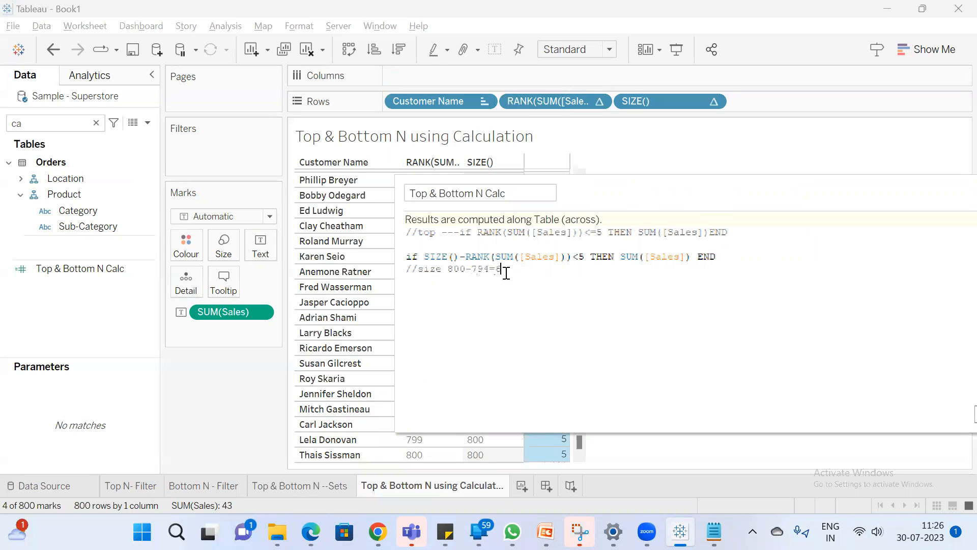
# Inspect the Sales values of the five lowest-ranked customers and close the calculation editor
pyautogui.moveTo(668, 192); pyautogui.dragTo(755, 168)
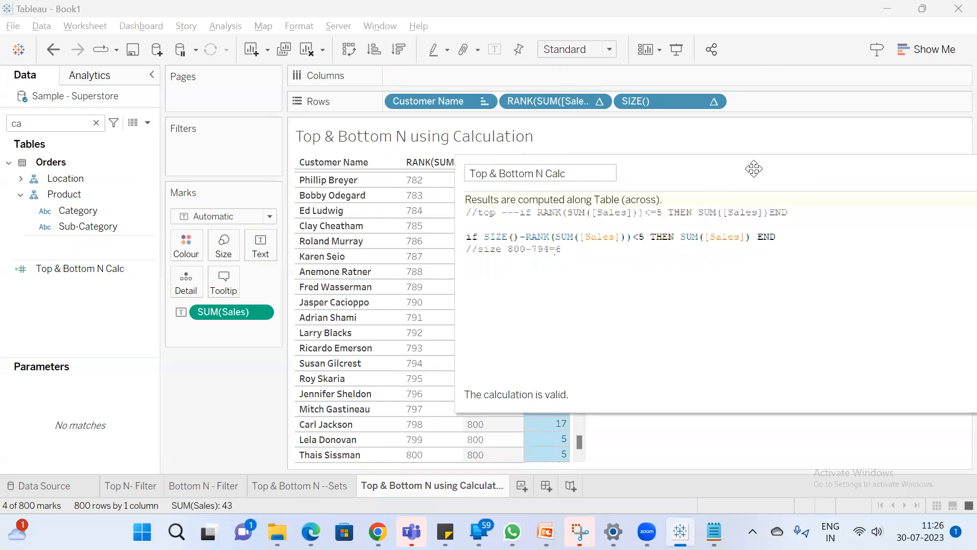
pyautogui.moveTo(663, 181); pyautogui.dragTo(750, 160)
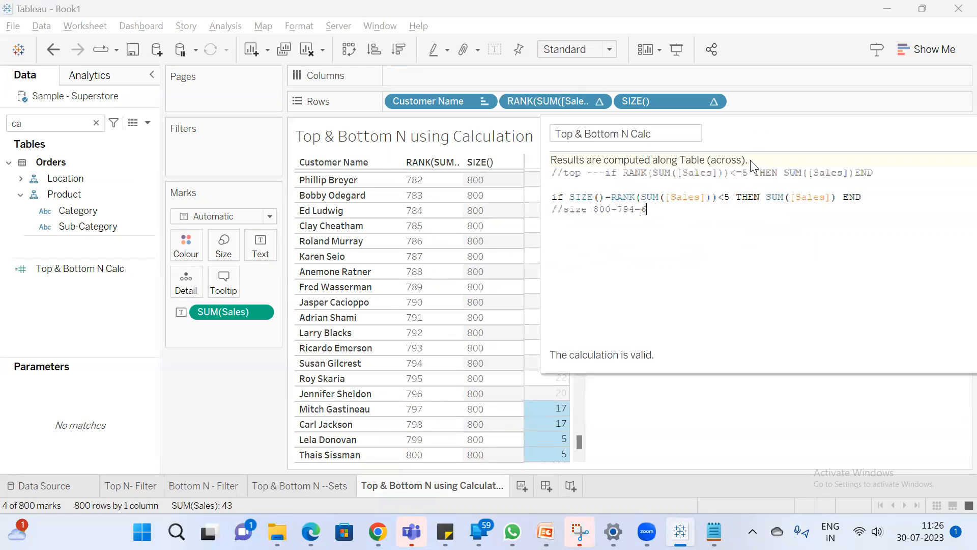
pyautogui.moveTo(556, 395); pyautogui.dragTo(547, 463)
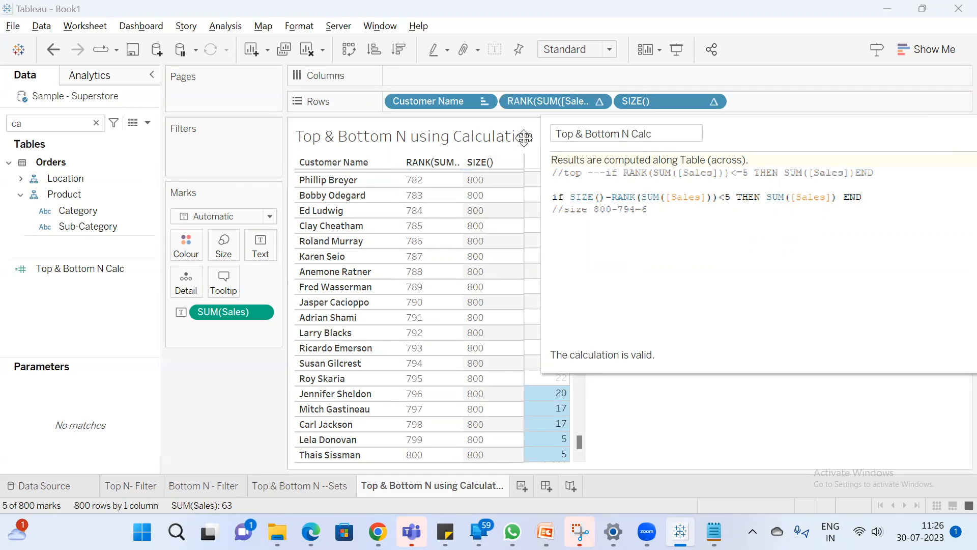
pyautogui.click(831, 365)
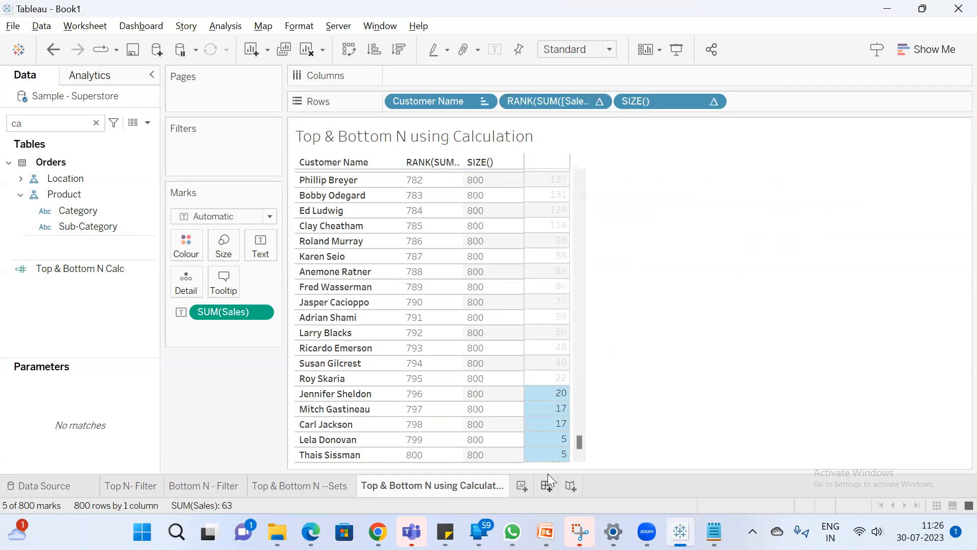
pyautogui.click(421, 455)
pyautogui.click(700, 417)
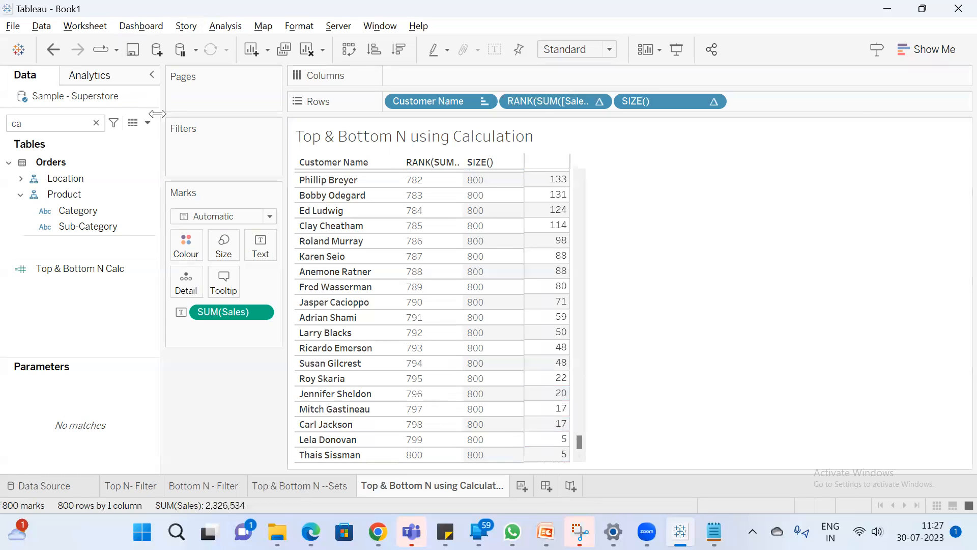
pyautogui.moveTo(558, 404); pyautogui.dragTo(540, 458)
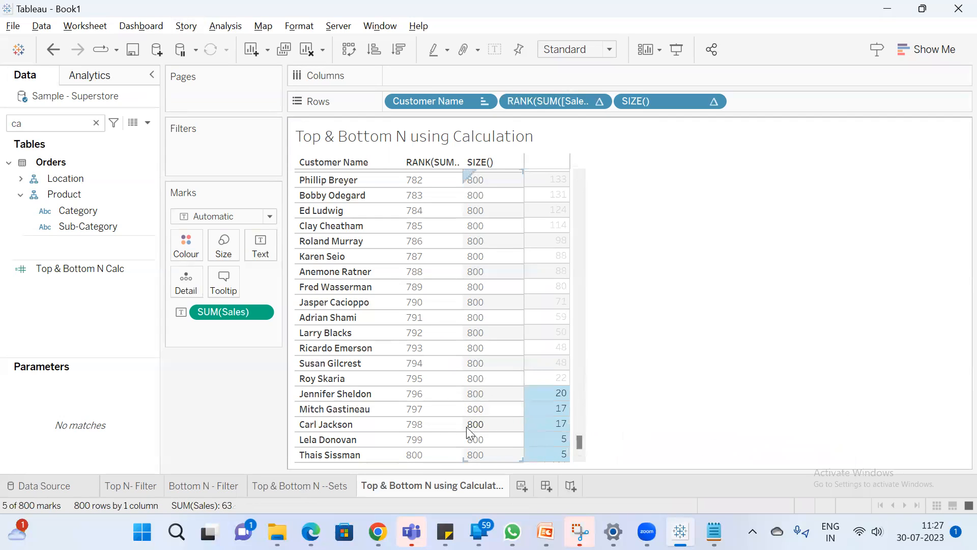
# Reopen Top & Bottom N Calc beside the table and compare its RANK condition with the five lowest customers' Sales values
pyautogui.click(148, 124)
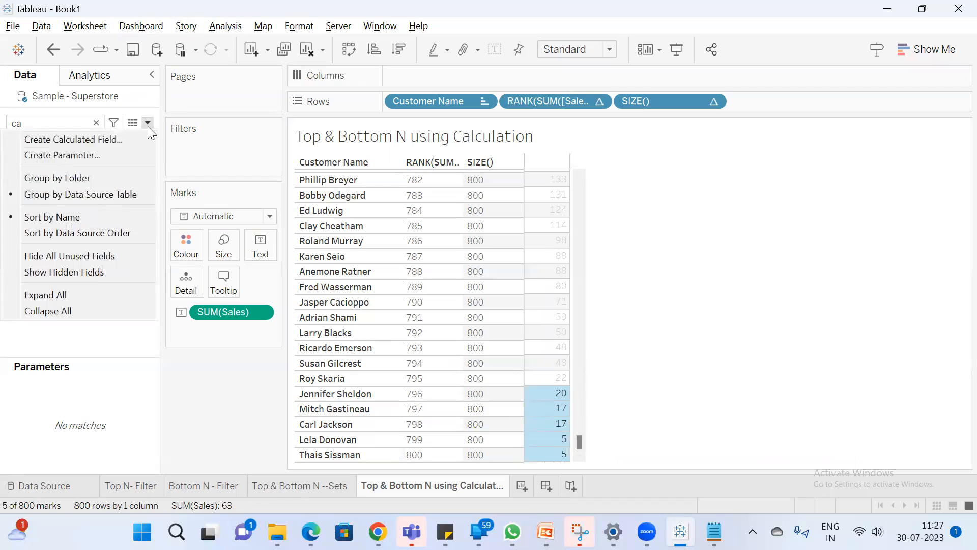
pyautogui.click(66, 269)
pyautogui.rightClick(66, 266)
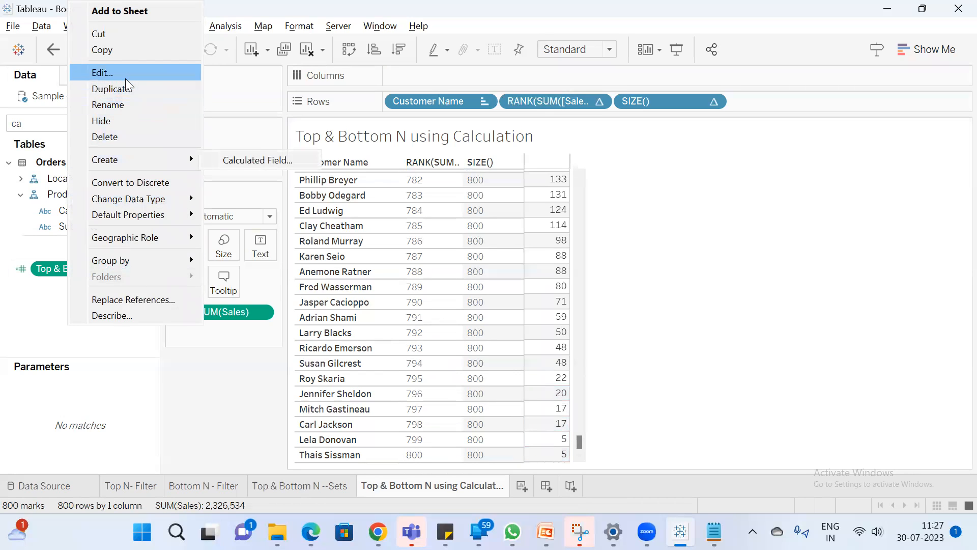
pyautogui.click(103, 73)
pyautogui.moveTo(423, 148); pyautogui.dragTo(776, 150)
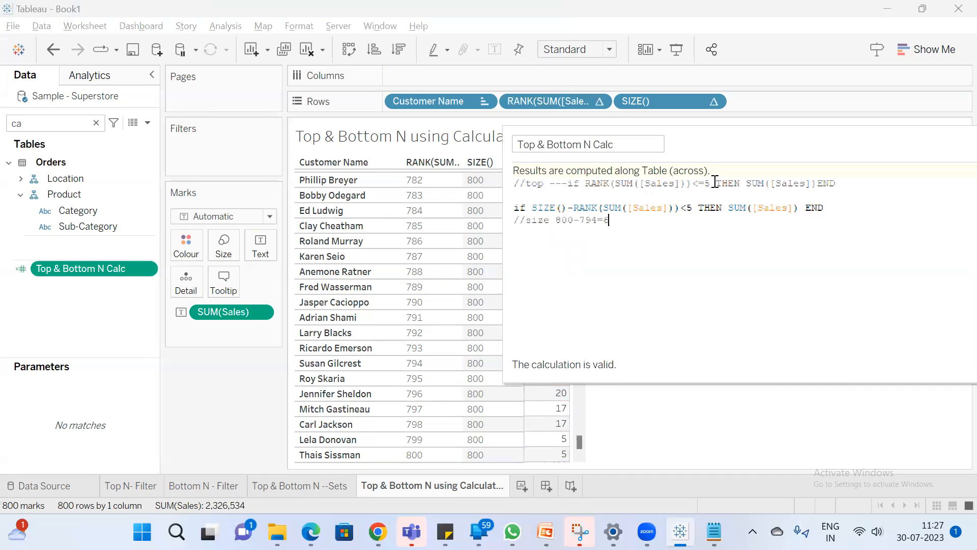
pyautogui.moveTo(717, 184); pyautogui.dragTo(591, 183)
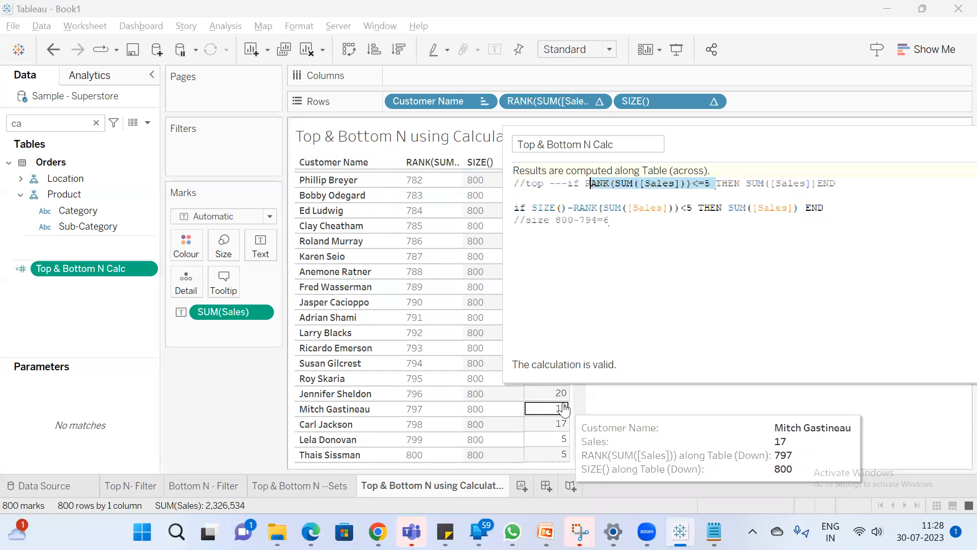
pyautogui.moveTo(559, 402); pyautogui.dragTo(552, 461)
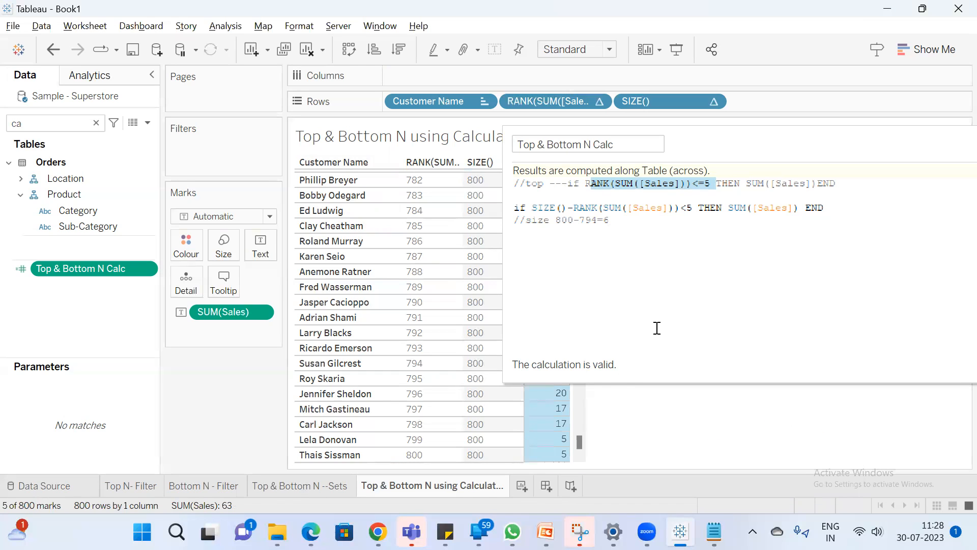
# Replace SUM([Sales]) with 'True' as the result of the SIZE-based IF statement and apply the calculation
pyautogui.moveTo(797, 140); pyautogui.dragTo(686, 187)
pyautogui.moveTo(794, 188); pyautogui.dragTo(642, 183)
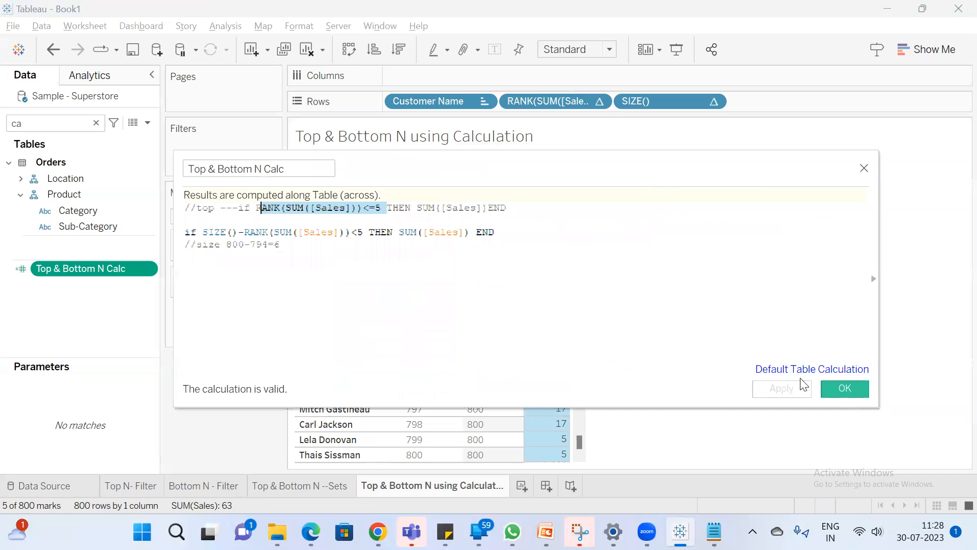
pyautogui.moveTo(470, 232); pyautogui.dragTo(403, 234)
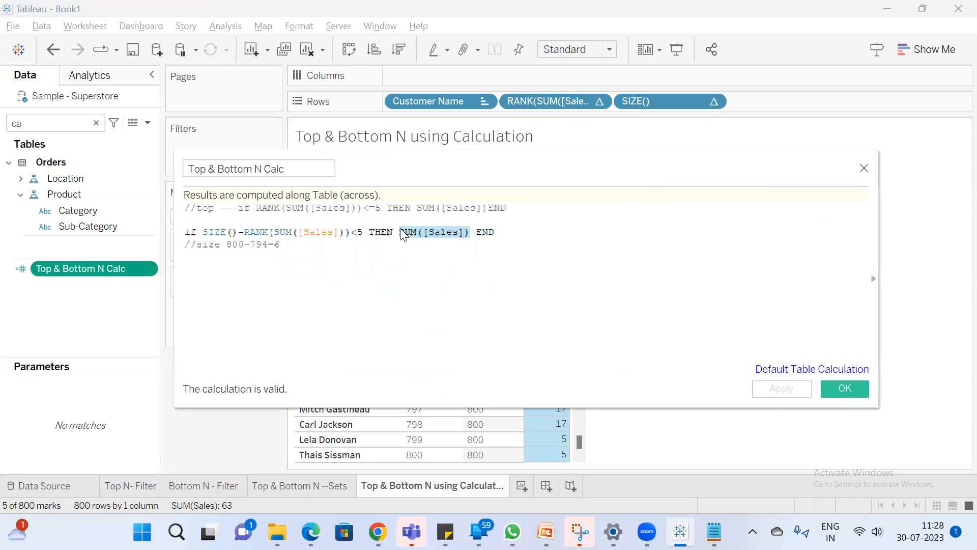
pyautogui.press('BackSpace')
pyautogui.write("''")
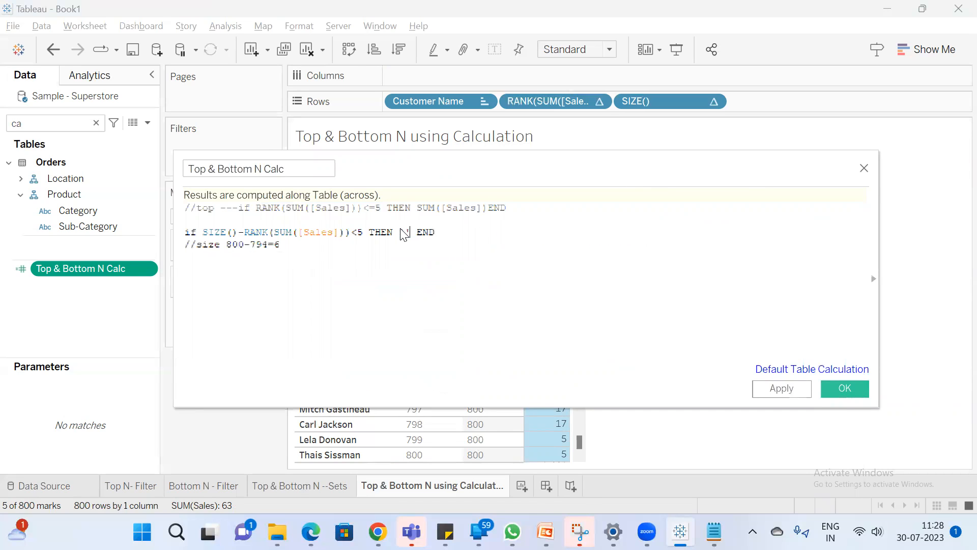
pyautogui.press('BackSpace')
pyautogui.write('True')
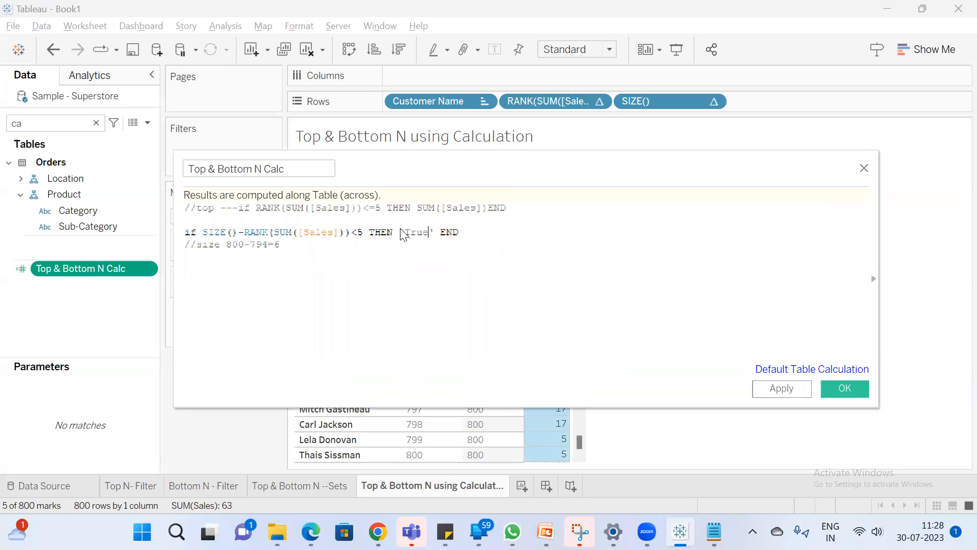
pyautogui.click(782, 388)
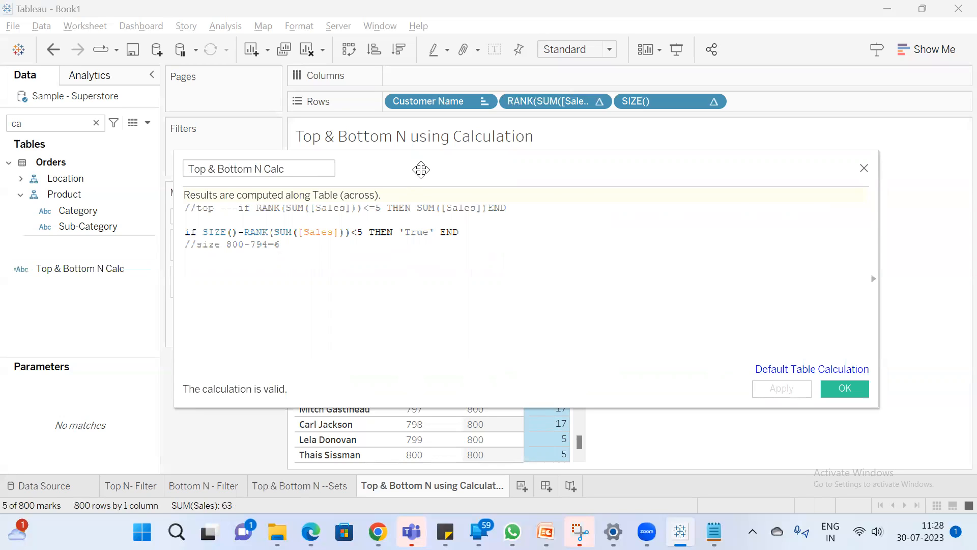
# Add Top & Bottom N Calc to Rows after SIZE() and check its values for the five lowest-ranked customers
pyautogui.moveTo(421, 169); pyautogui.dragTo(975, 209)
pyautogui.moveTo(98, 277); pyautogui.dragTo(787, 105)
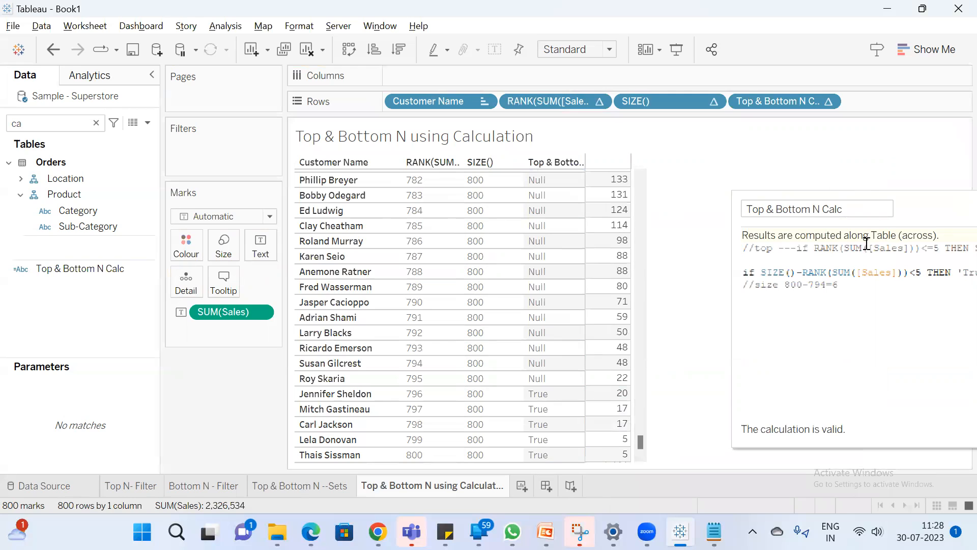
pyautogui.moveTo(917, 204); pyautogui.dragTo(975, 168)
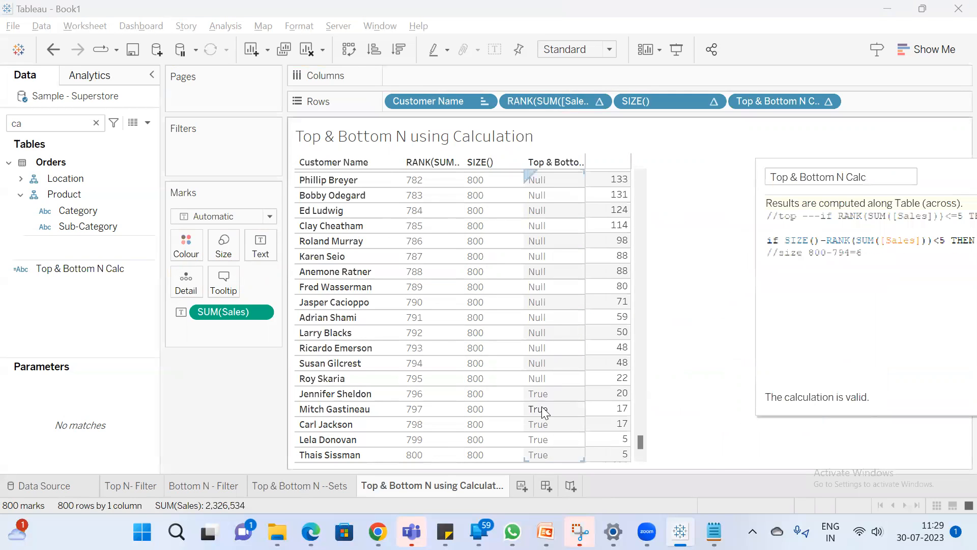
pyautogui.moveTo(588, 390); pyautogui.dragTo(601, 460)
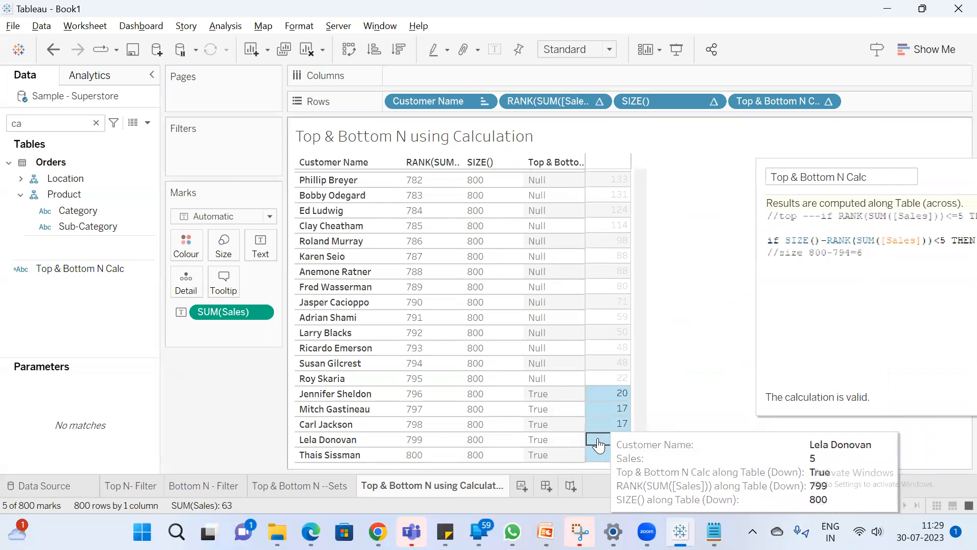
pyautogui.scroll(5, 615, 342)
pyautogui.scroll(1, 614, 343)
# Add ELSE 'False' on its own line before END in the SIZE-based IF statement and apply the calculation
pyautogui.moveTo(937, 178); pyautogui.dragTo(633, 268)
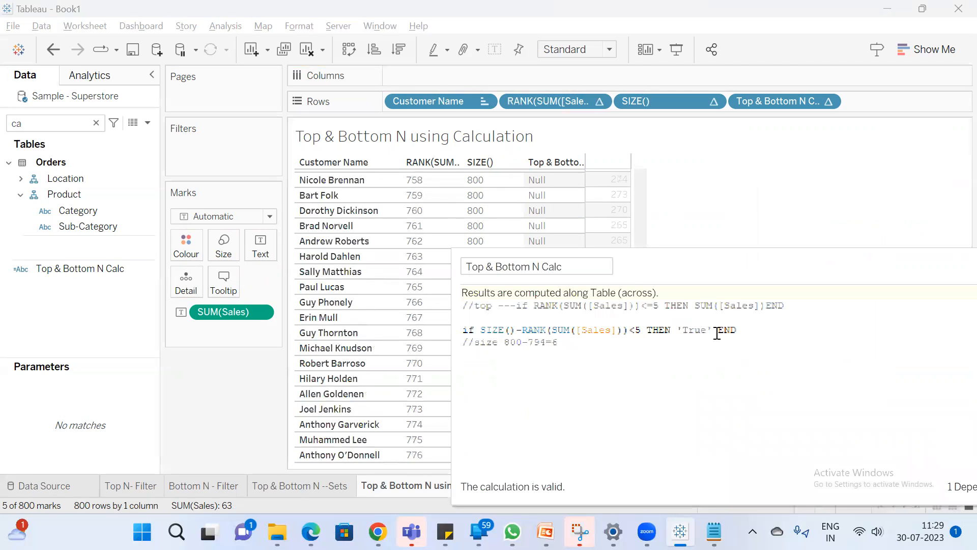
pyautogui.click(716, 330)
pyautogui.press('Return')
pyautogui.press('Return')
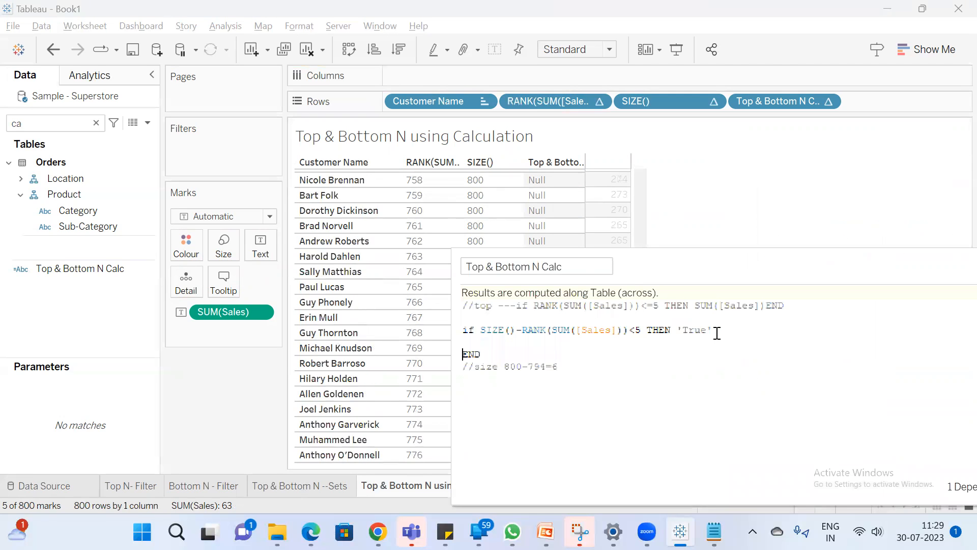
pyautogui.press('Up')
pyautogui.write('ELSE ')
pyautogui.write("''")
pyautogui.write('Fa')
pyautogui.moveTo(707, 264); pyautogui.dragTo(418, 240)
pyautogui.click(765, 455)
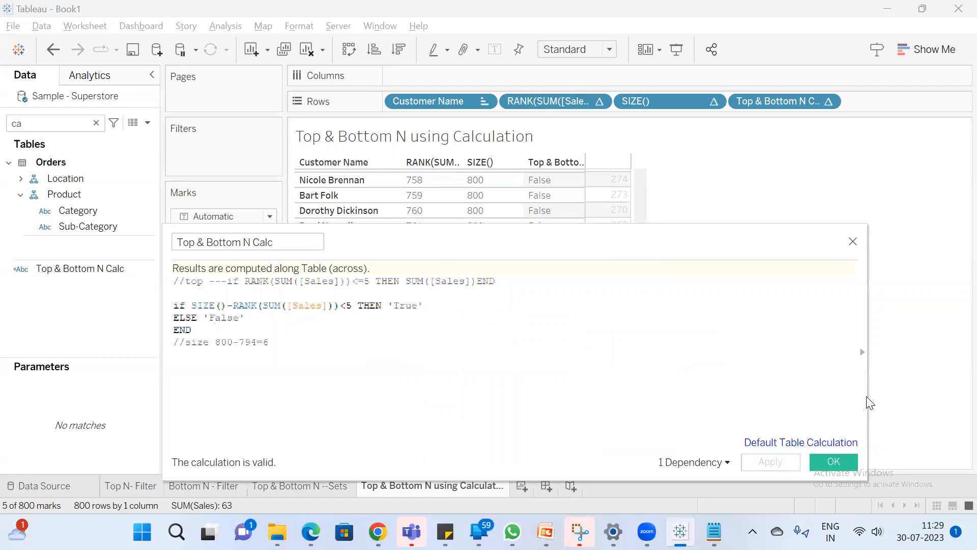
# Narrow the calculation editor, place it beside the table and check the flags of the lowest-ranked customers
pyautogui.moveTo(867, 397); pyautogui.dragTo(554, 372)
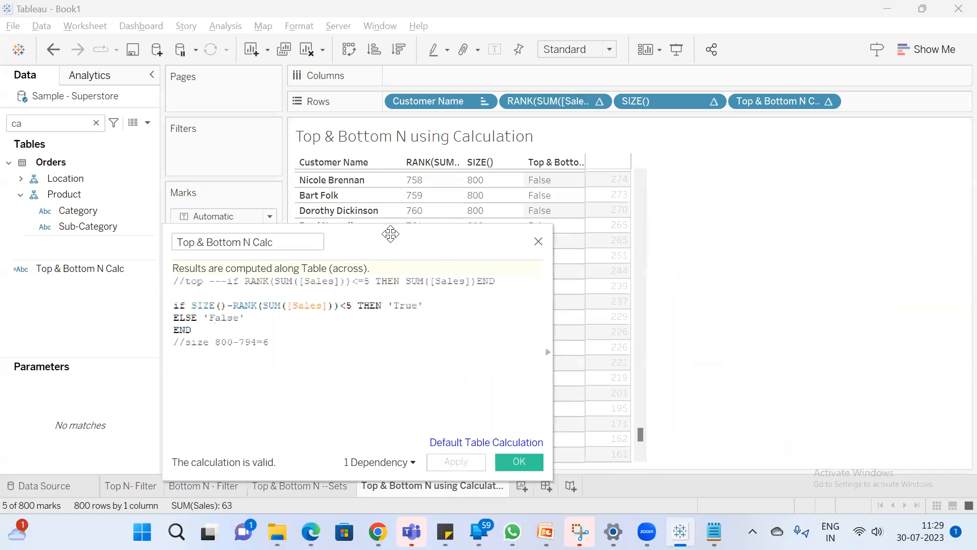
pyautogui.moveTo(367, 230); pyautogui.dragTo(829, 192)
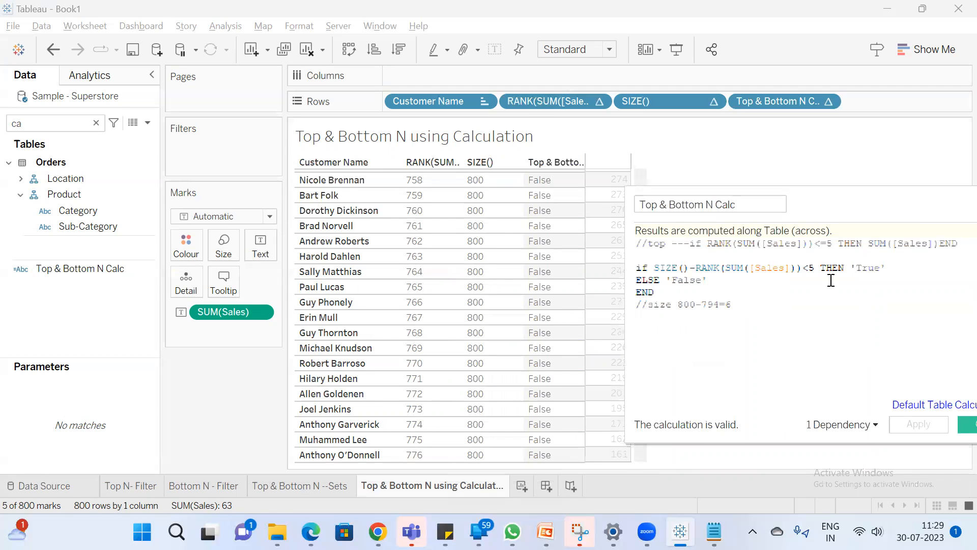
pyautogui.moveTo(823, 203); pyautogui.dragTo(883, 191)
pyautogui.scroll(-8, 563, 344)
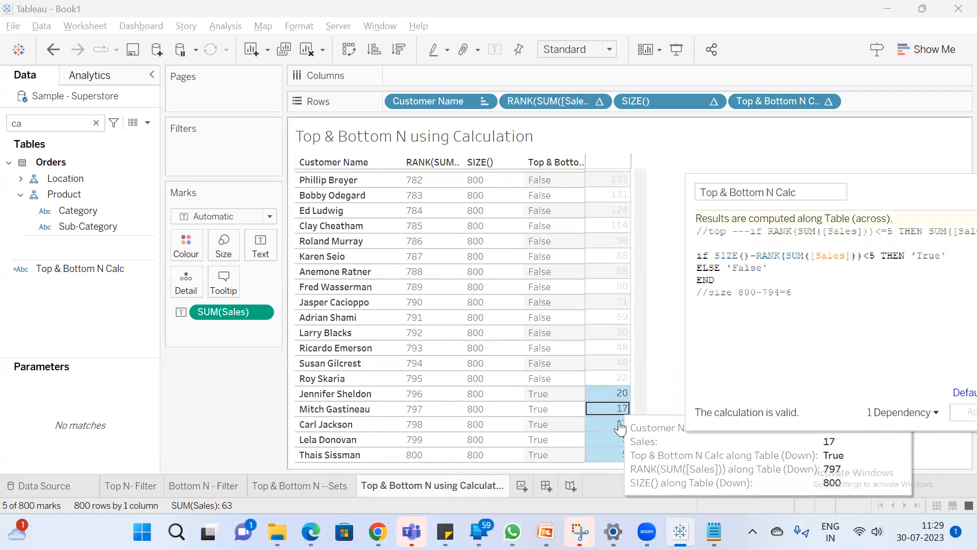
pyautogui.click(674, 334)
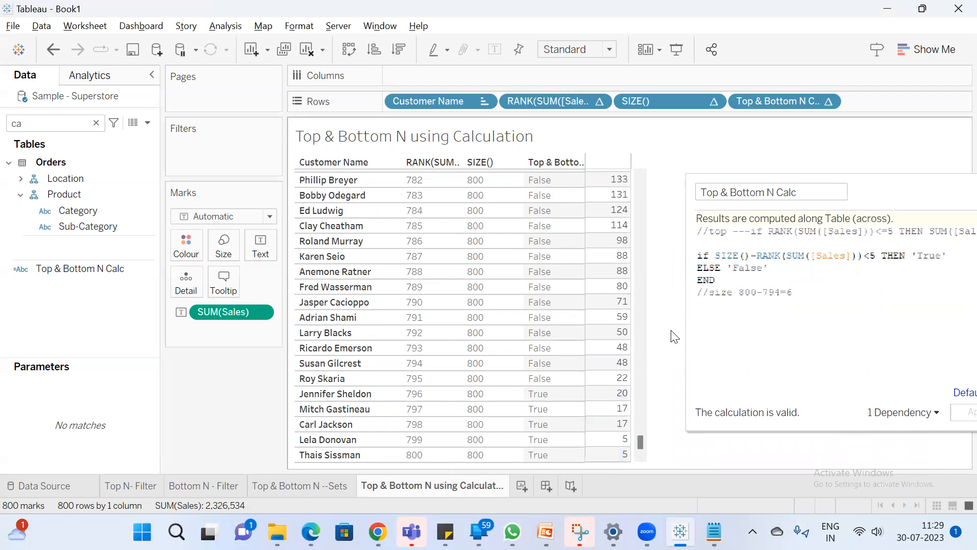
# Join ELSE 'False' and END onto the same line as the SIZE-based IF statement
pyautogui.click(703, 266)
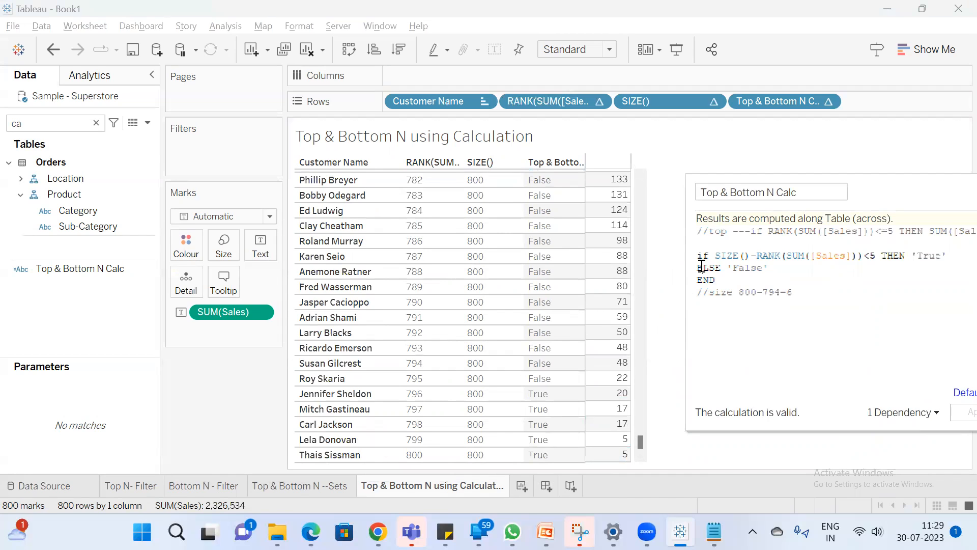
pyautogui.press('BackSpace')
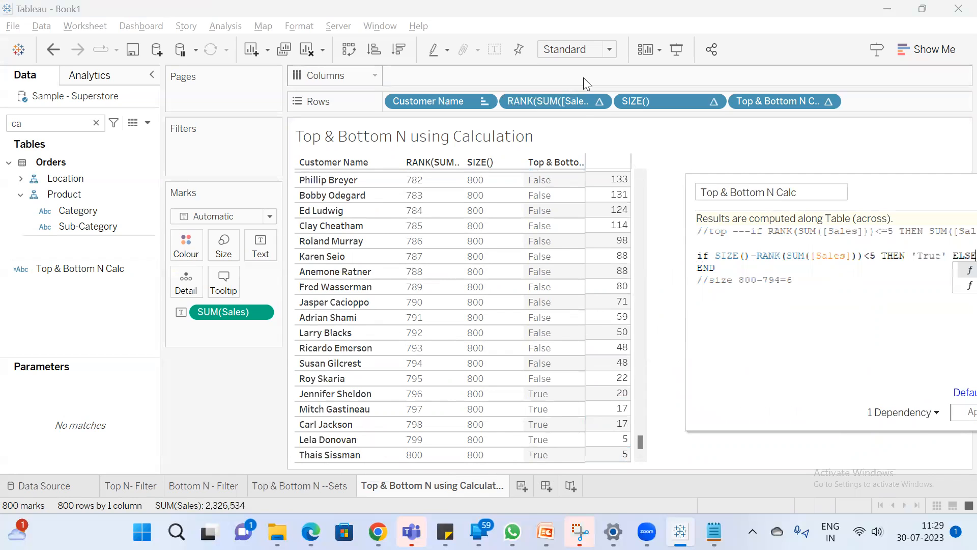
pyautogui.moveTo(902, 192); pyautogui.dragTo(693, 193)
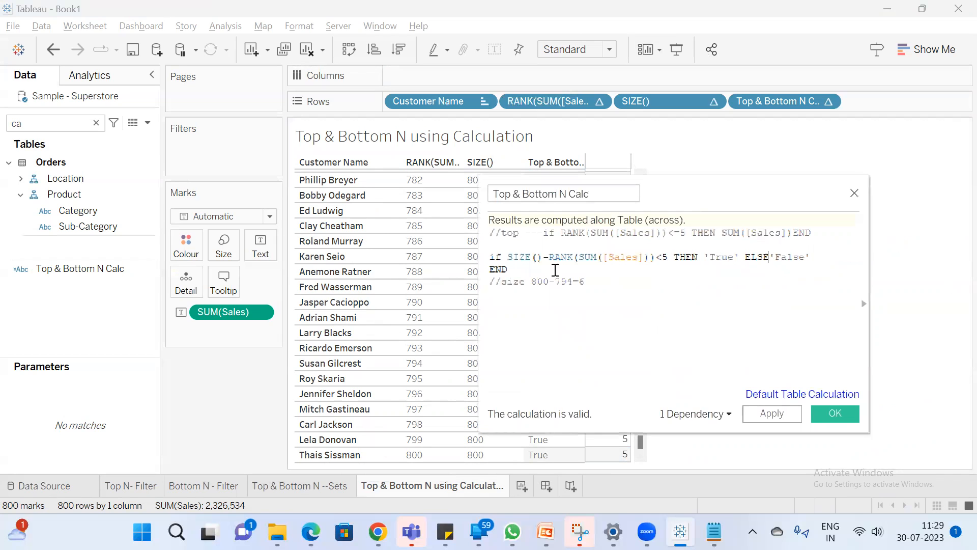
pyautogui.click(492, 268)
pyautogui.press('BackSpace')
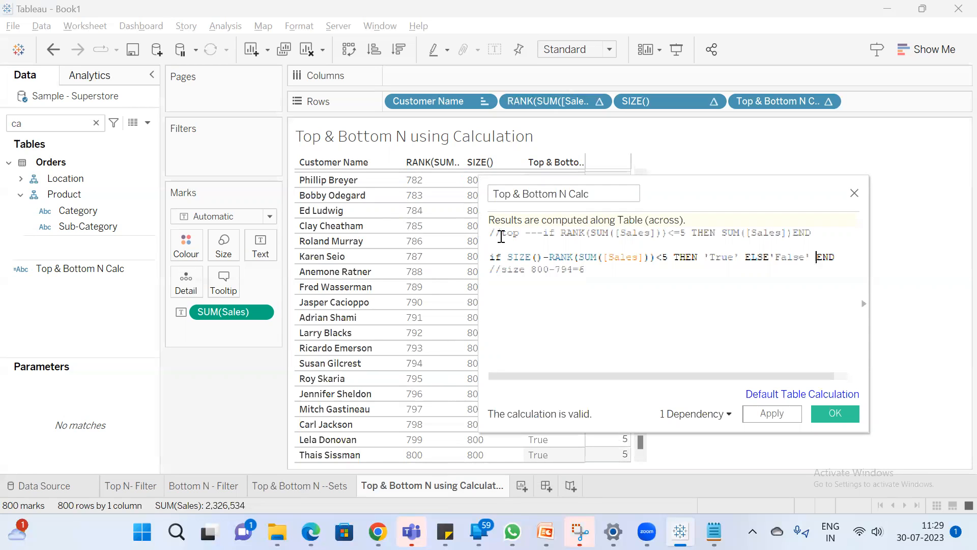
# Uncomment the RANK-based top IF statement and comment out the SIZE-based IF statement
pyautogui.moveTo(542, 233); pyautogui.dragTo(413, 236)
pyautogui.press('BackSpace')
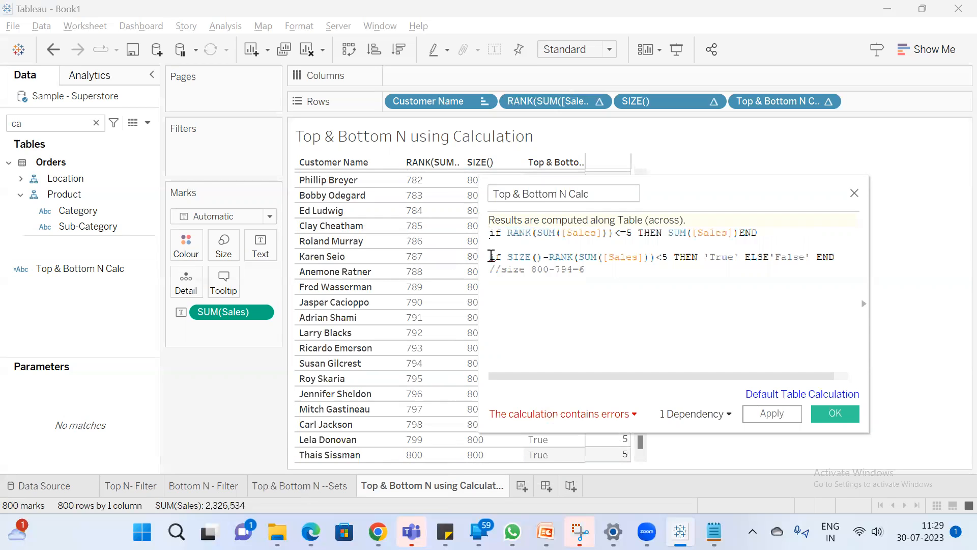
pyautogui.click(491, 256)
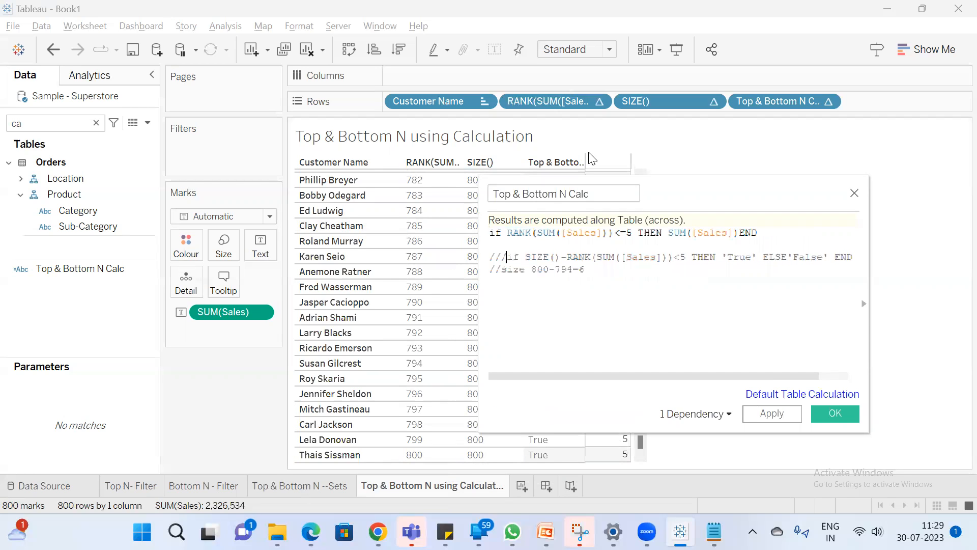
# Replace SUM([Sales]) with 'True' as the THEN result of the RANK-based IF statement
pyautogui.moveTo(739, 232); pyautogui.dragTo(669, 233)
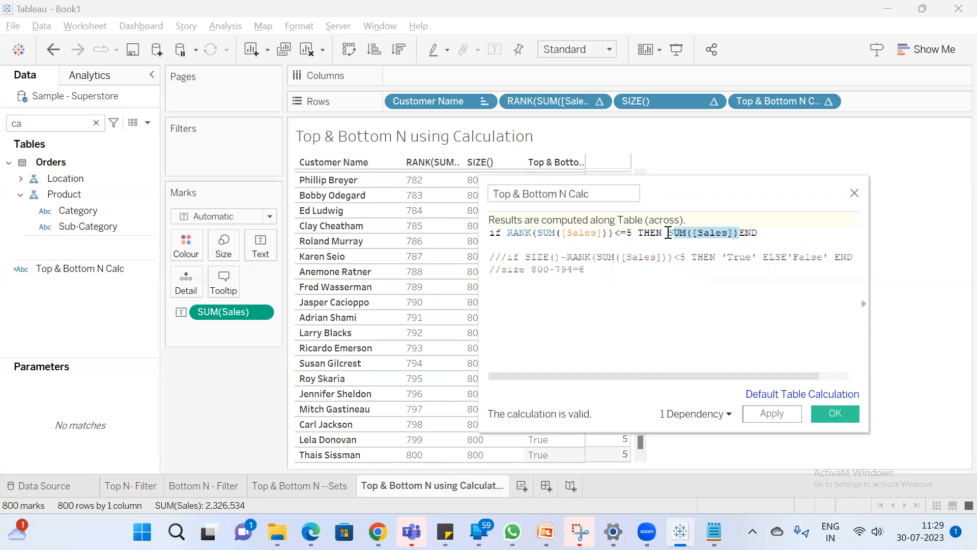
pyautogui.write("''")
pyautogui.write('True')
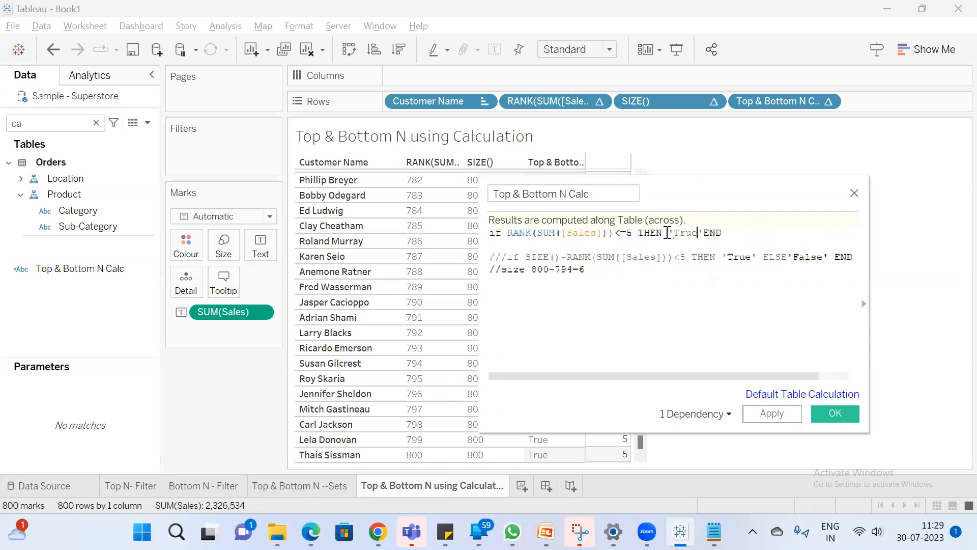
pyautogui.press('BackSpace')
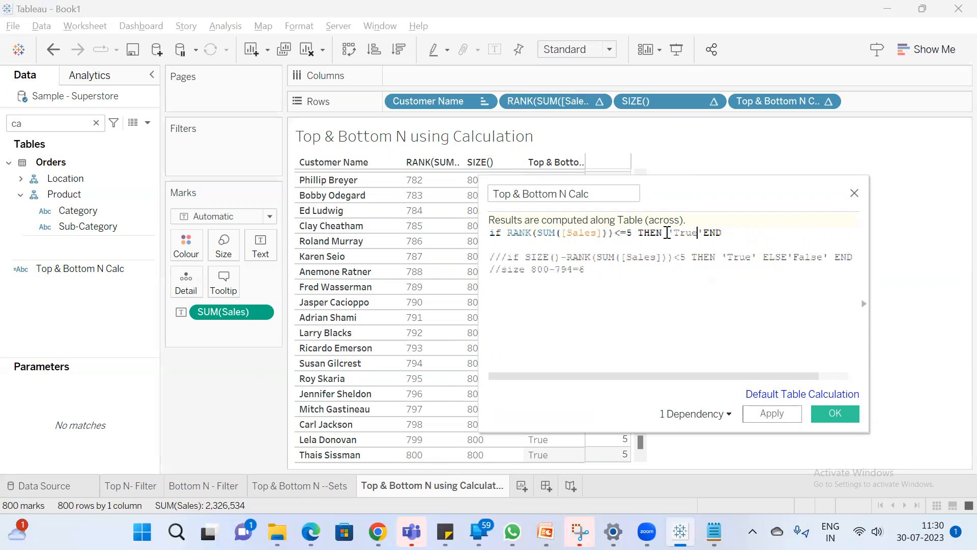
# Add ELSE 'False' before END in the RANK-based IF statement and apply the calculation
pyautogui.press('Right')
pyautogui.write('ELSE')
pyautogui.press('Return')
pyautogui.write("'False e")
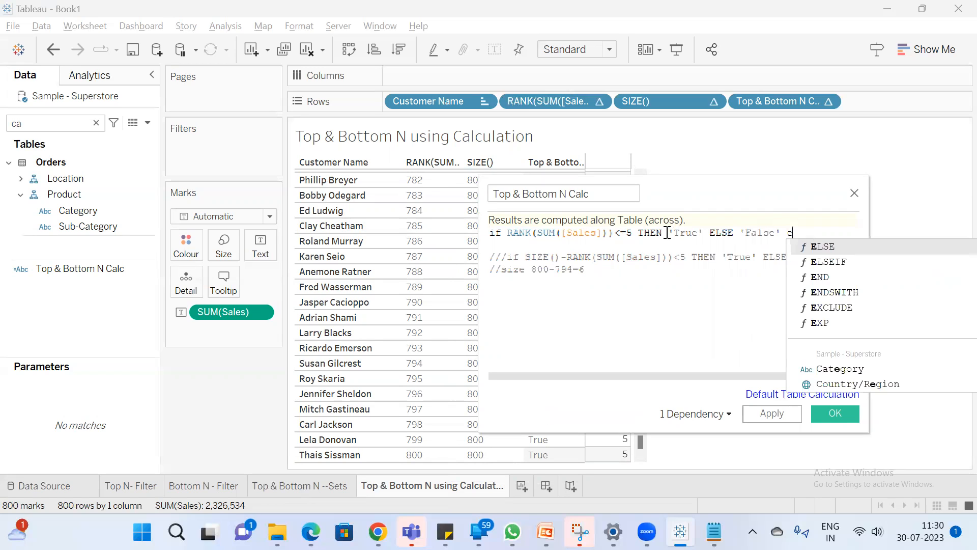
pyautogui.write('nd')
pyautogui.press('Return')
pyautogui.click(773, 414)
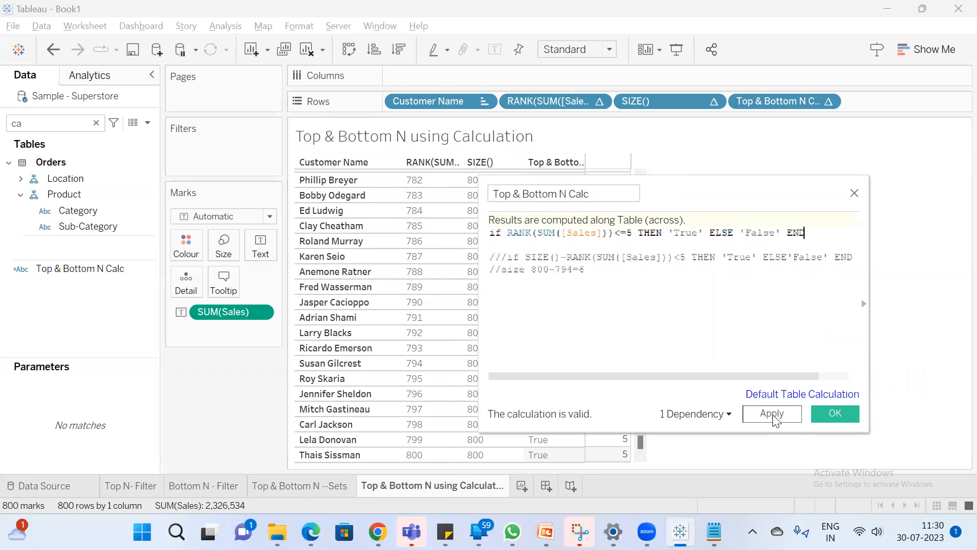
# Move the calculation editor clear of the table and check the flags of the highest-ranked customers
pyautogui.moveTo(687, 201); pyautogui.dragTo(920, 219)
pyautogui.moveTo(640, 443); pyautogui.dragTo(631, 164)
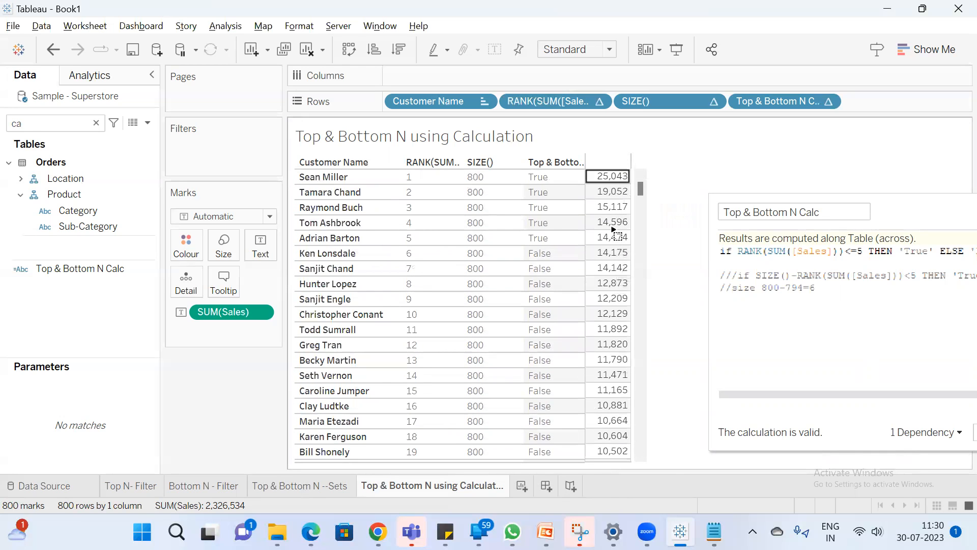
pyautogui.click(895, 253)
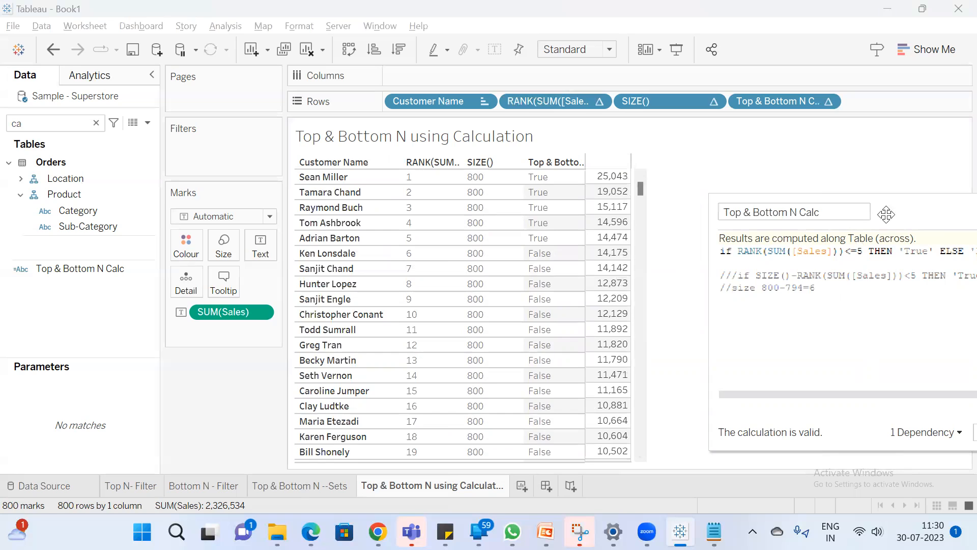
pyautogui.moveTo(924, 215); pyautogui.dragTo(497, 283)
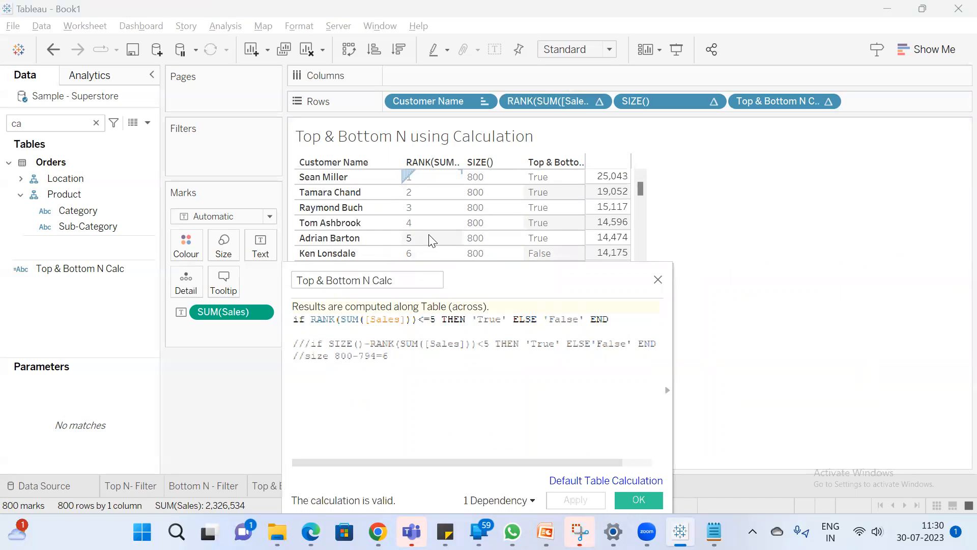
# Compare the RANK<=5 condition with the rank and flag of the customer ranked 6
pyautogui.click(435, 319)
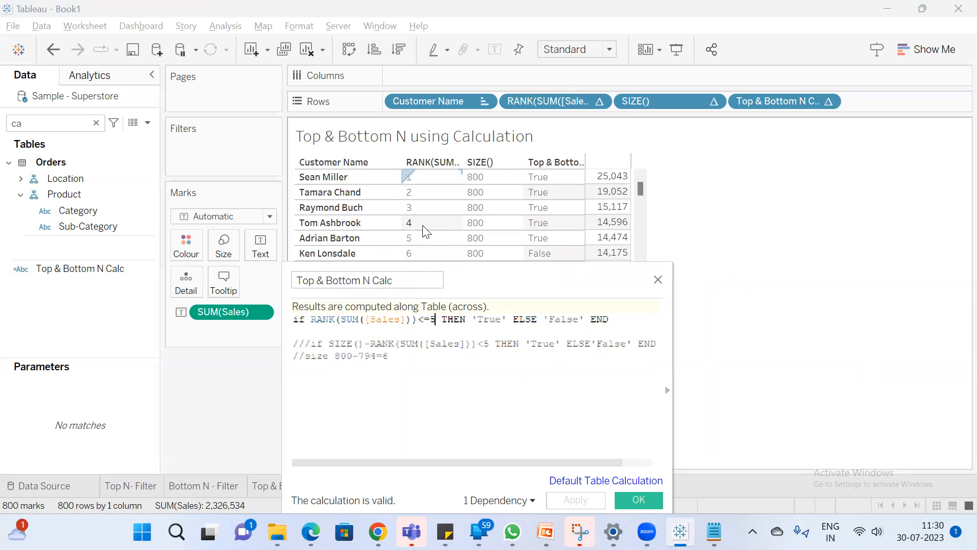
pyautogui.click(426, 253)
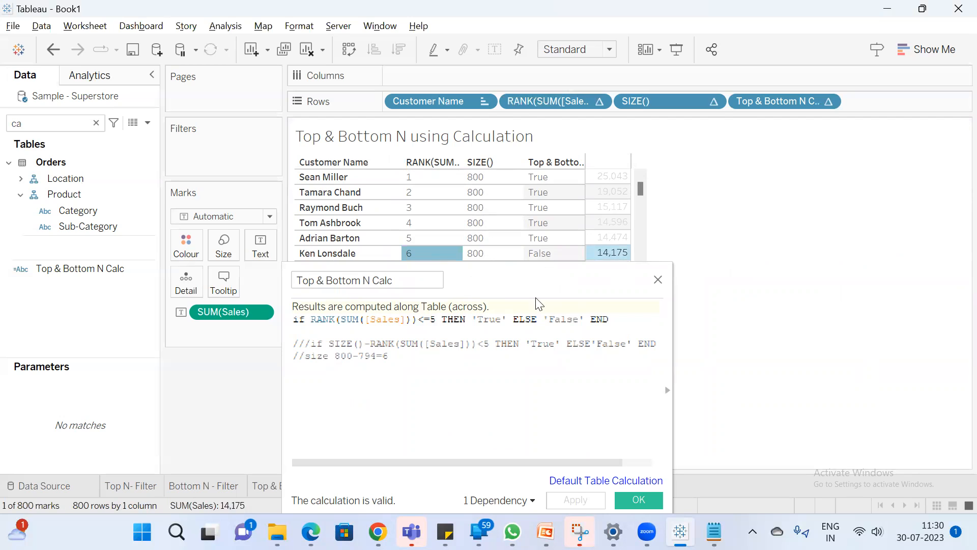
pyautogui.click(545, 255)
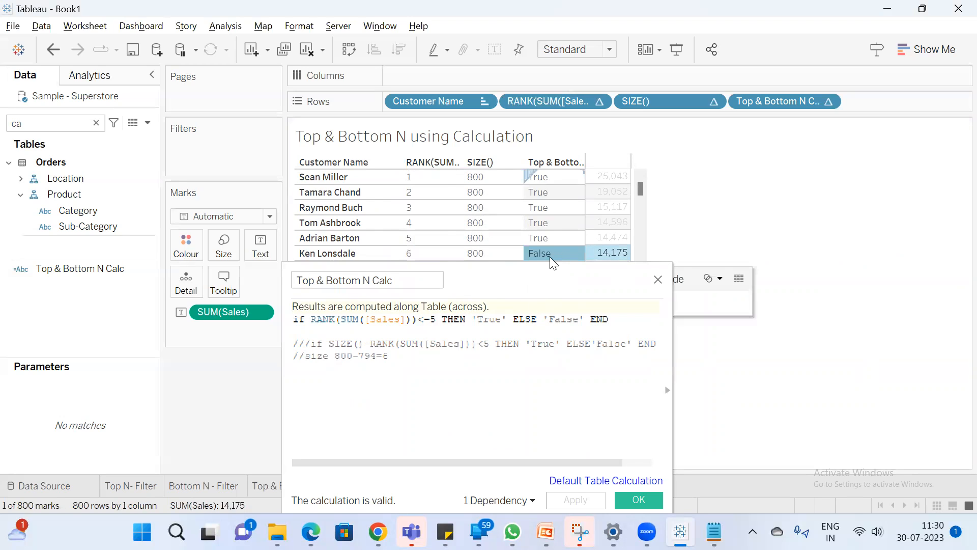
pyautogui.click(550, 257)
pyautogui.click(502, 289)
# Select the sales values of the five highest-ranked customers and compare them with their flags and the RANK condition
pyautogui.moveTo(502, 288); pyautogui.dragTo(918, 267)
pyautogui.moveTo(602, 174); pyautogui.dragTo(603, 255)
pyautogui.click(603, 254)
pyautogui.moveTo(614, 178); pyautogui.dragTo(595, 238)
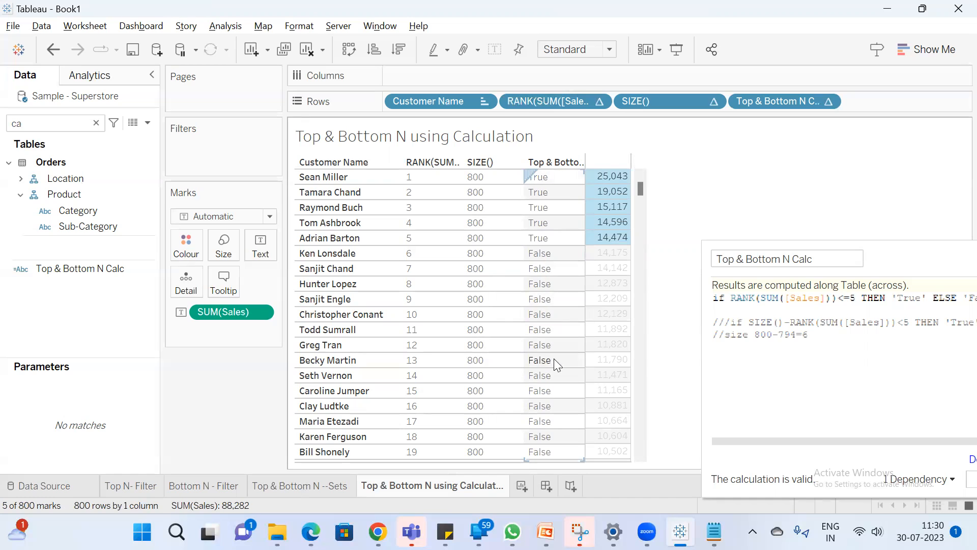
pyautogui.moveTo(724, 243); pyautogui.dragTo(543, 240)
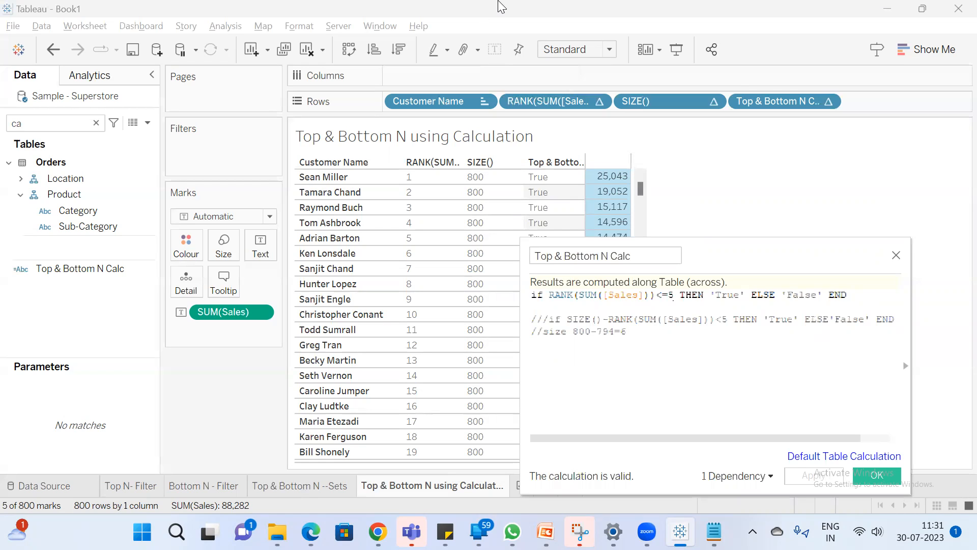
pyautogui.moveTo(713, 264); pyautogui.dragTo(902, 253)
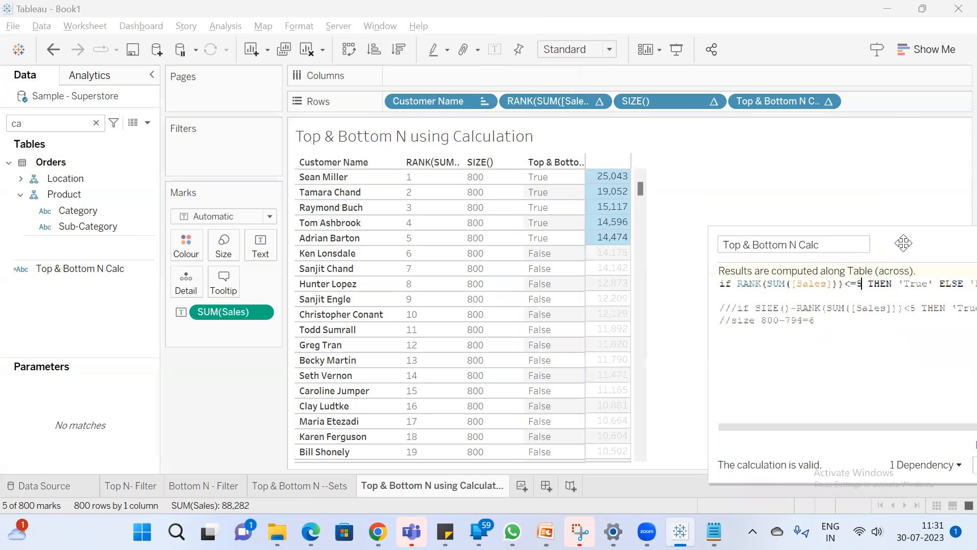
pyautogui.moveTo(618, 183)
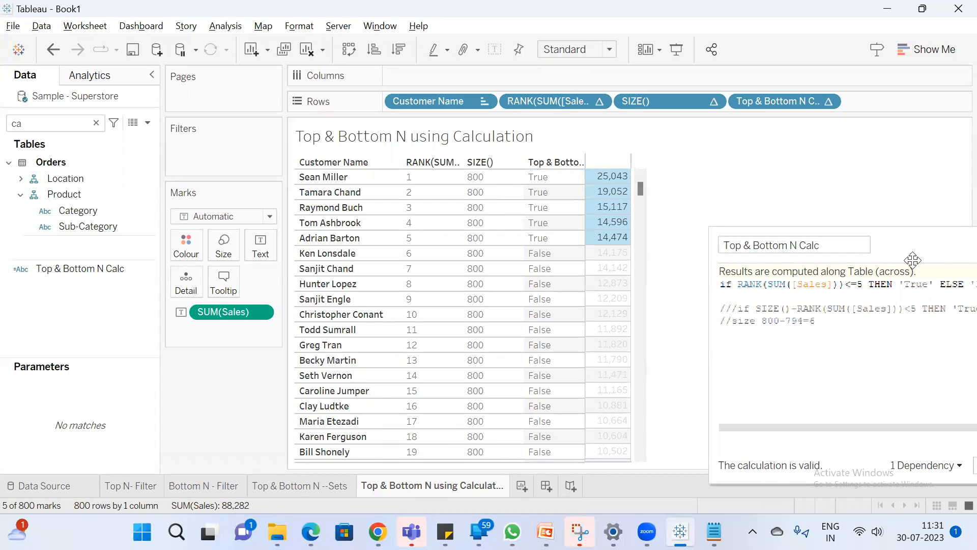
# Put ELSE 'False' END on its own line in the calculation and insert an ELSEIF branch above it
pyautogui.moveTo(940, 248); pyautogui.dragTo(649, 298)
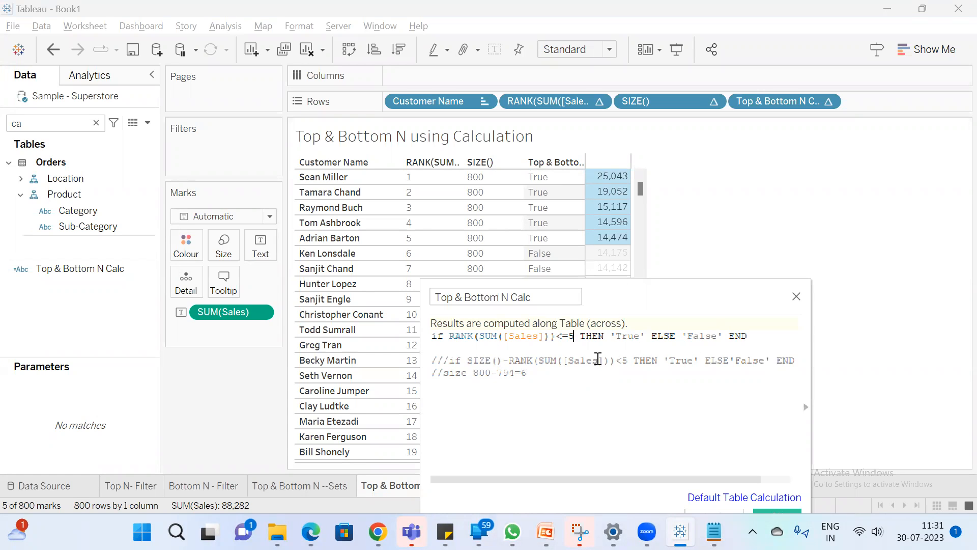
pyautogui.click(651, 336)
pyautogui.press('Return')
pyautogui.press('Return')
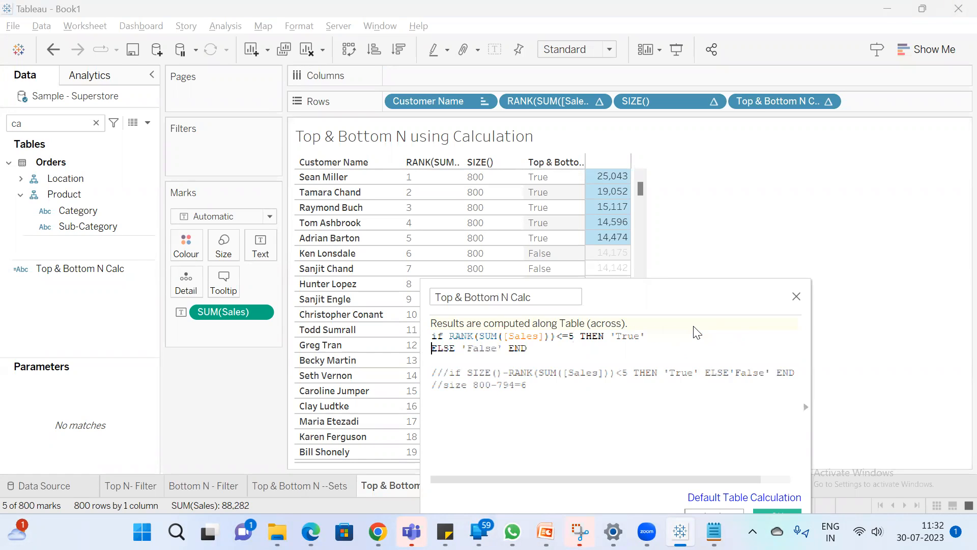
pyautogui.write('e')
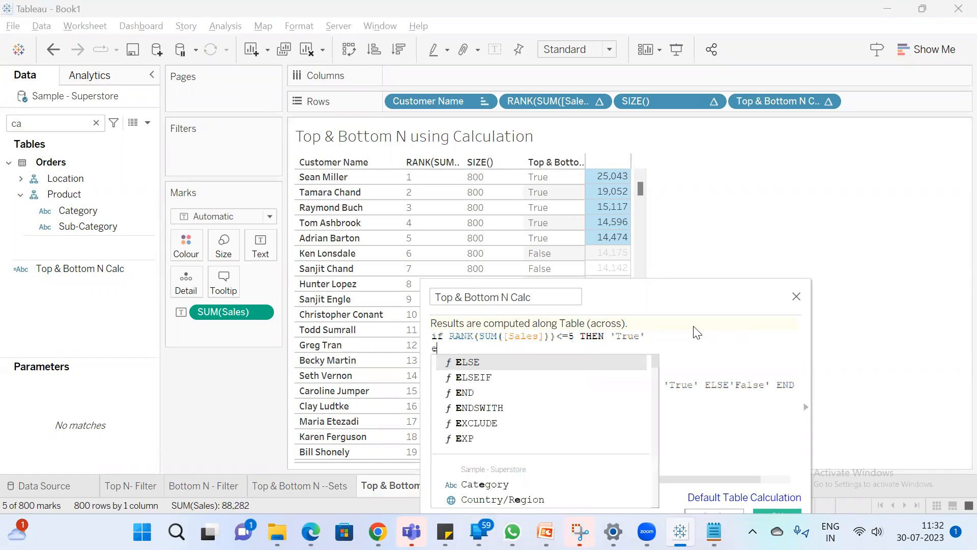
pyautogui.write('ls')
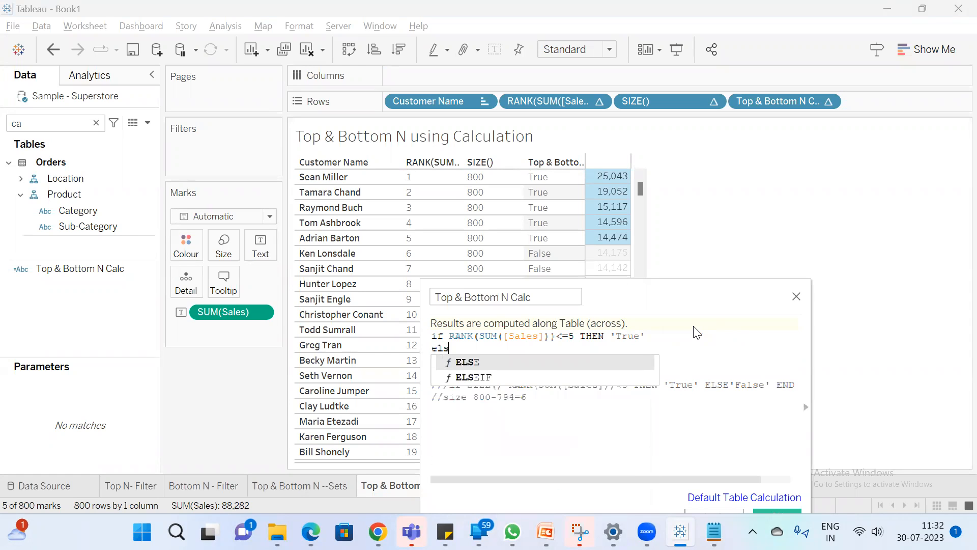
pyautogui.press('Down')
pyautogui.press('Return')
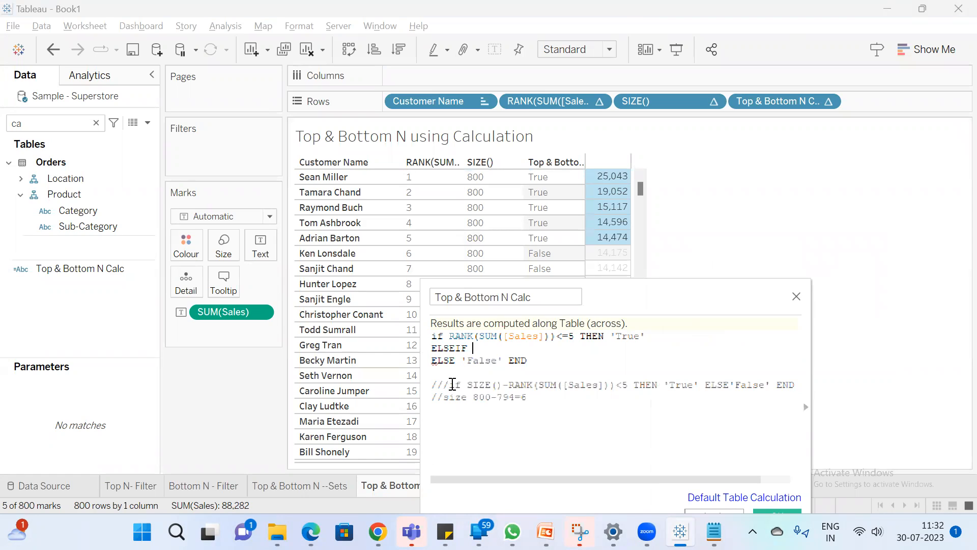
# Copy SIZE()-RANK(SUM([Sales]))<5 THEN 'True' from the commented statement into the ELSEIF branch and apply the calculation
pyautogui.moveTo(469, 384); pyautogui.dragTo(700, 385)
pyautogui.hotkey('ctrl', 'c')
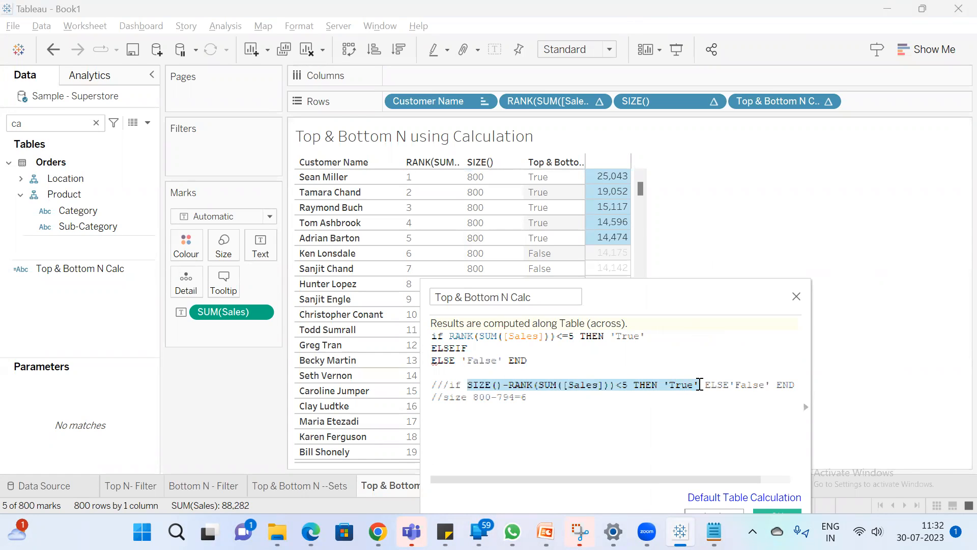
pyautogui.click(521, 349)
pyautogui.hotkey('ctrl', 'v')
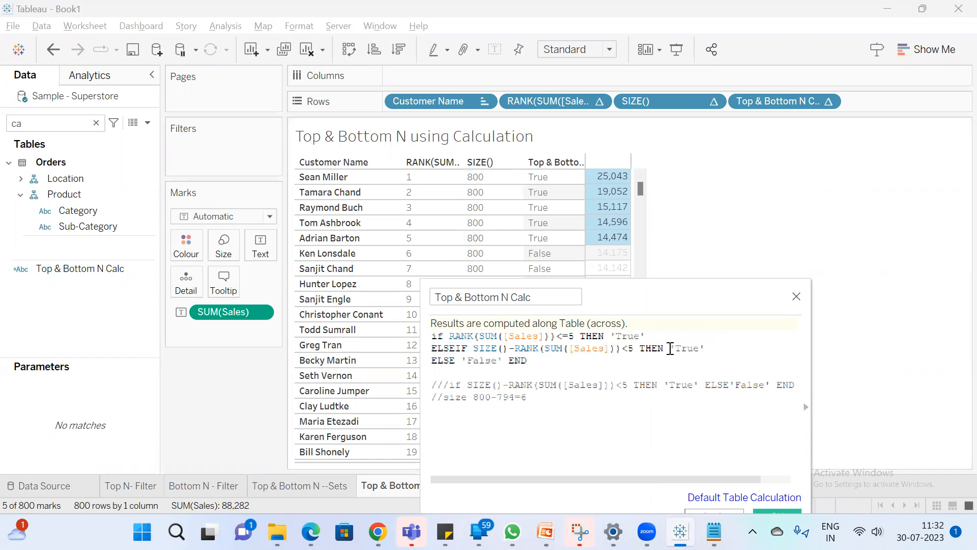
pyautogui.moveTo(658, 284); pyautogui.dragTo(661, 225)
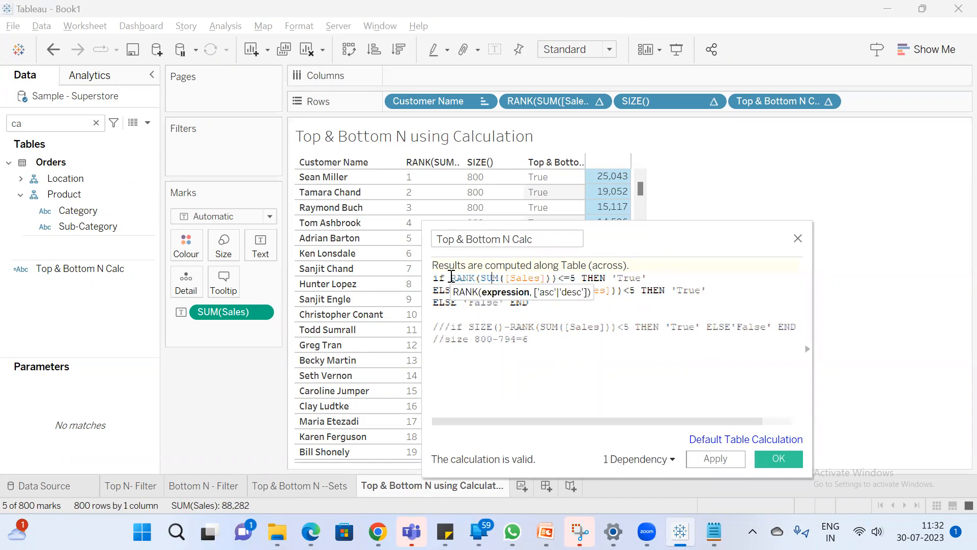
pyautogui.moveTo(648, 292); pyautogui.dragTo(600, 294)
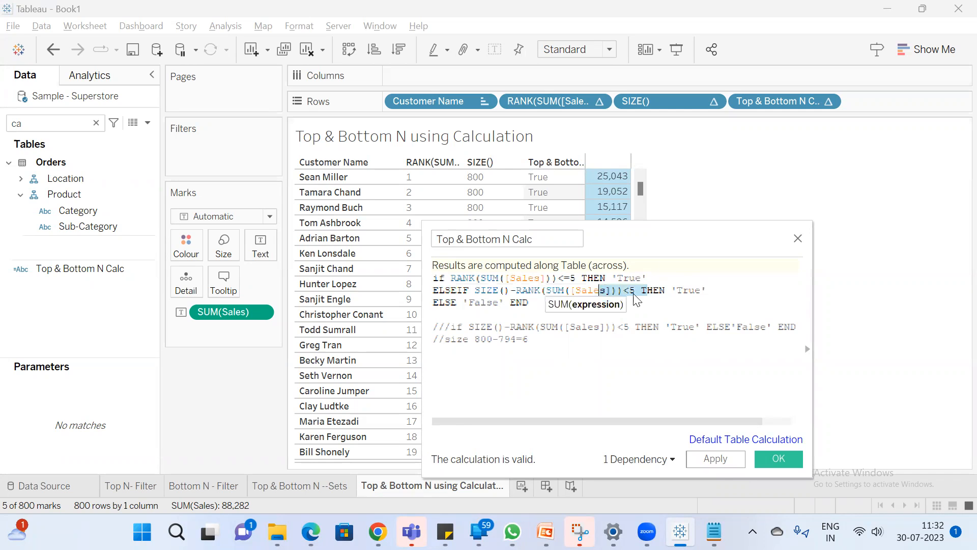
pyautogui.click(720, 465)
# Check the flags of the five lowest-ranked and five highest-ranked customers beside the calculation editor
pyautogui.moveTo(601, 239); pyautogui.dragTo(880, 190)
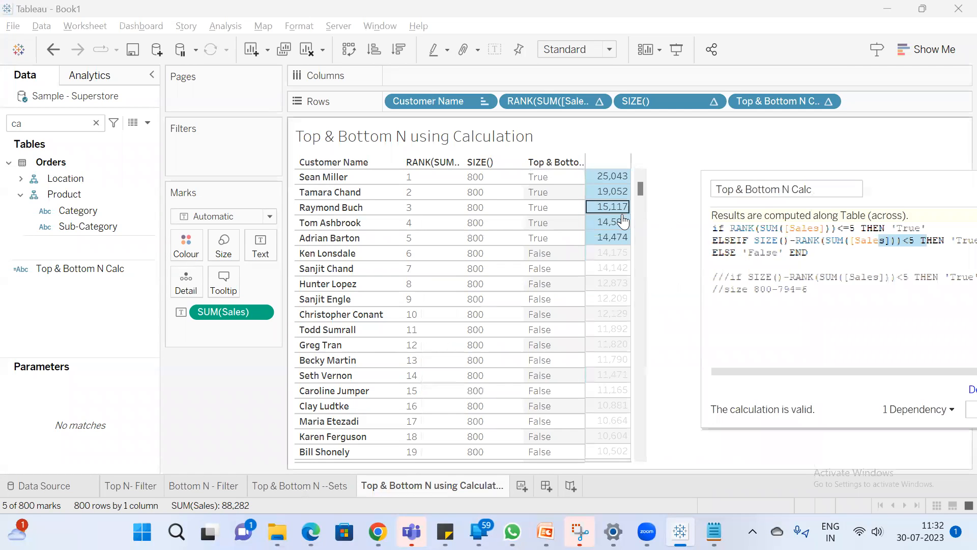
pyautogui.moveTo(641, 189); pyautogui.dragTo(653, 463)
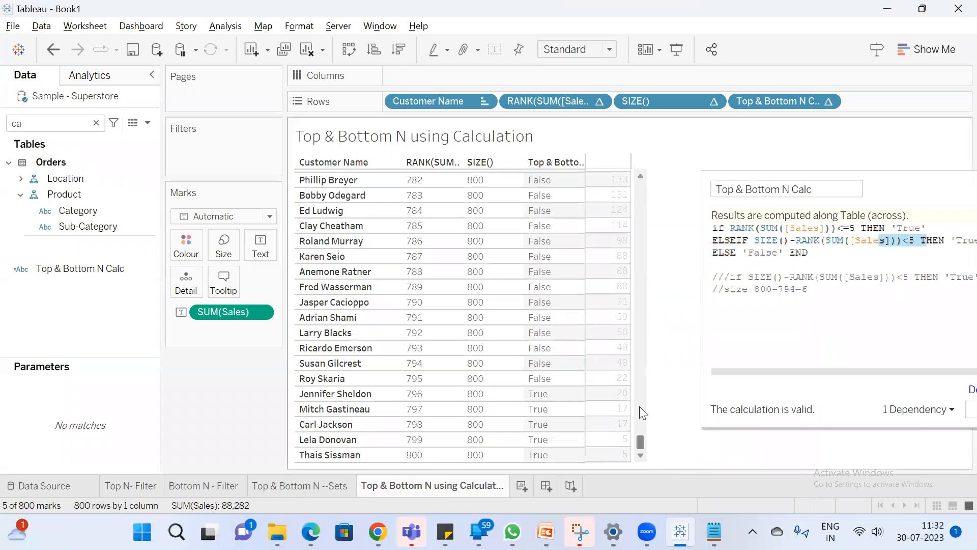
pyautogui.click(661, 378)
pyautogui.moveTo(594, 393); pyautogui.dragTo(642, 148)
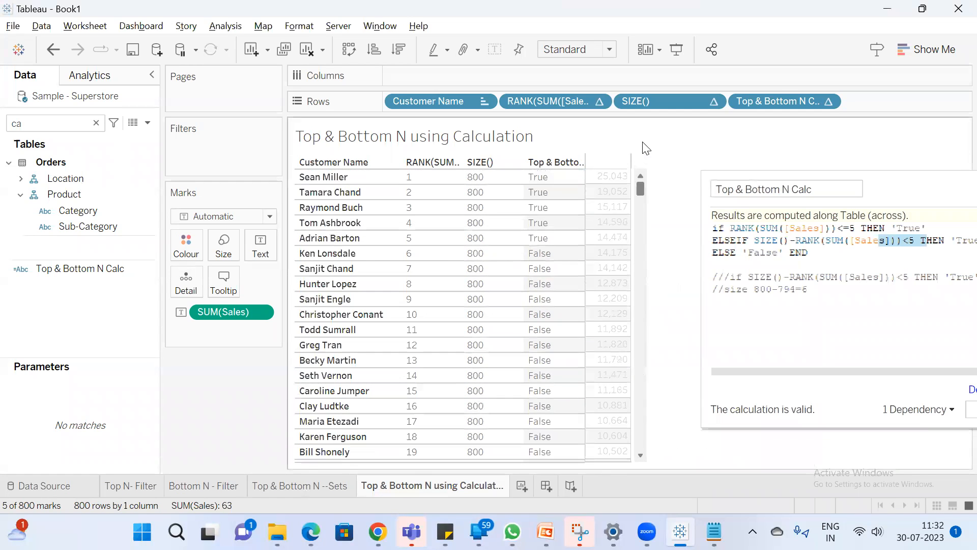
pyautogui.moveTo(602, 192); pyautogui.dragTo(364, 298)
pyautogui.click(677, 168)
# Filter the view by Top & Bottom N Calc, keeping only the value True
pyautogui.moveTo(92, 270); pyautogui.dragTo(221, 166)
pyautogui.moveTo(74, 268); pyautogui.dragTo(203, 153)
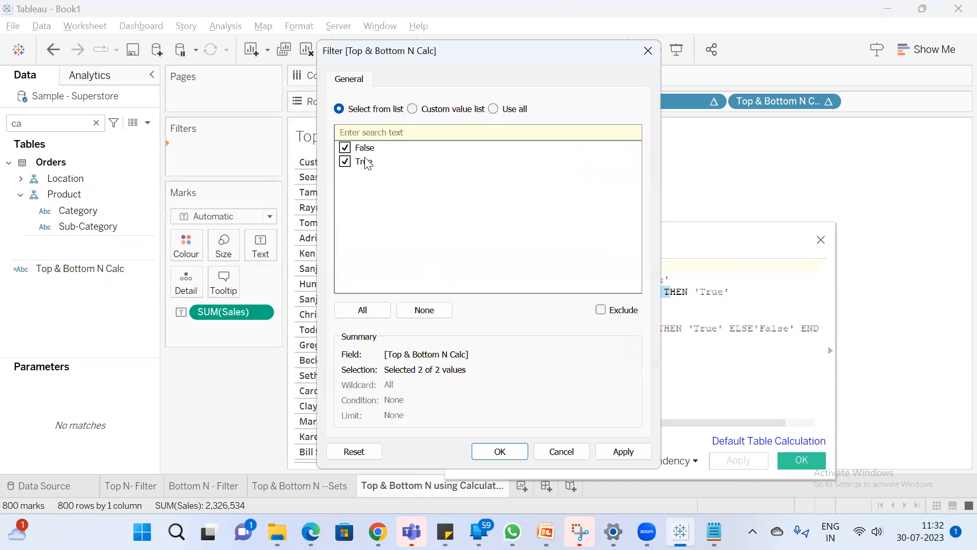
pyautogui.click(364, 152)
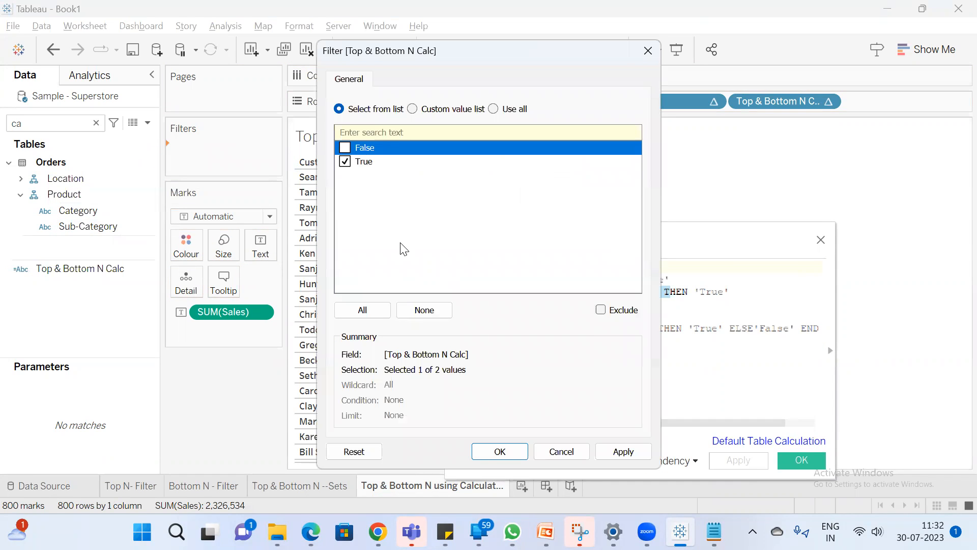
pyautogui.click(500, 451)
# Check the filtered customers' ranks and sales against the combined IF/ELSEIF statement in the calculation editor
pyautogui.moveTo(639, 247); pyautogui.dragTo(899, 208)
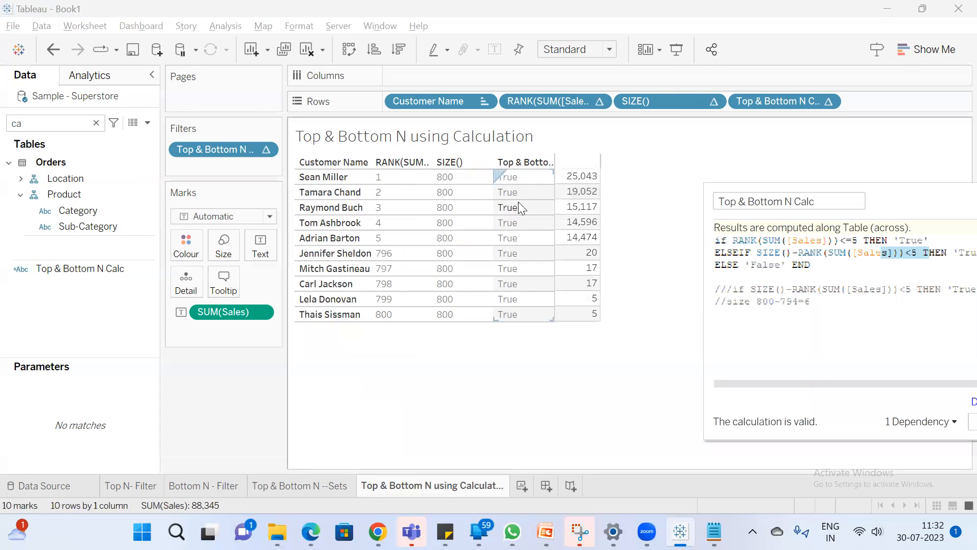
pyautogui.moveTo(580, 176); pyautogui.dragTo(586, 243)
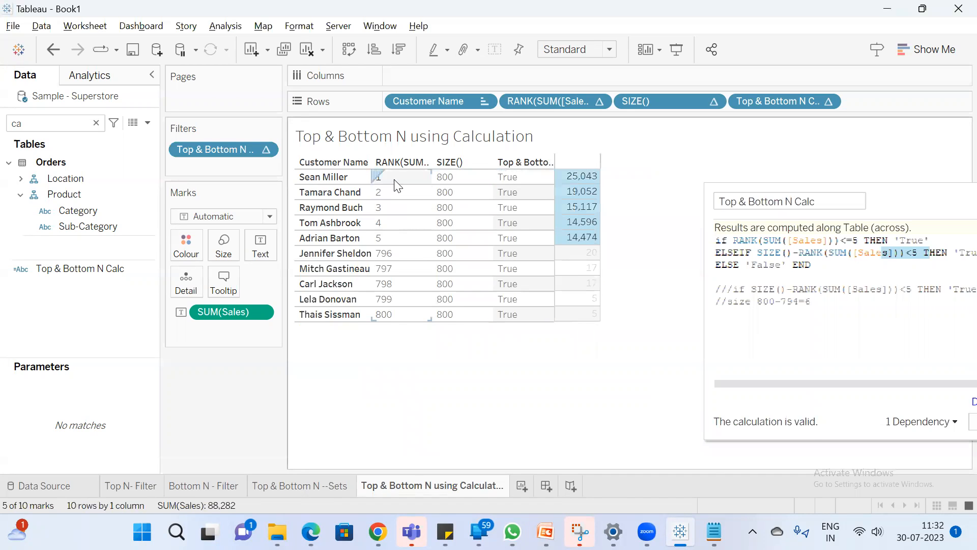
pyautogui.click(395, 377)
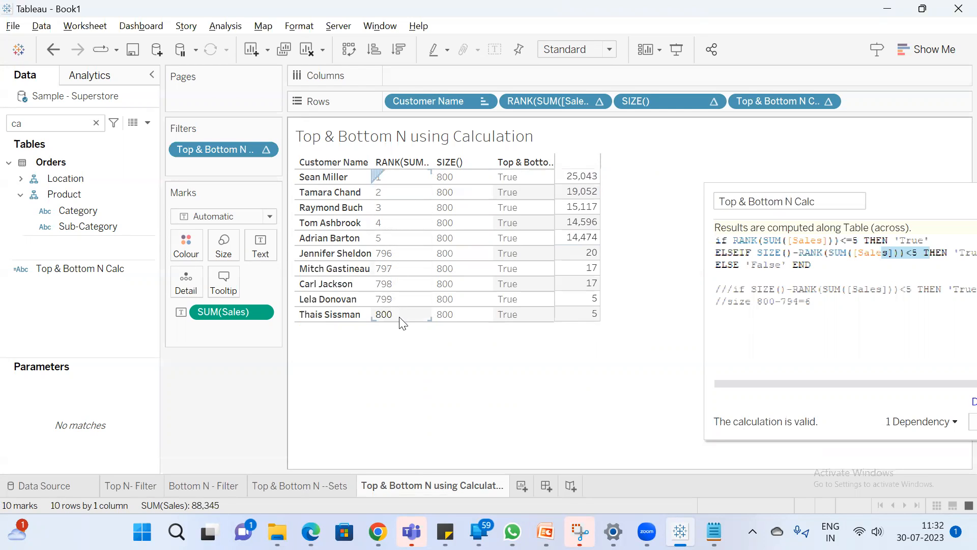
pyautogui.moveTo(894, 191); pyautogui.dragTo(733, 193)
pyautogui.click(750, 275)
pyautogui.click(899, 425)
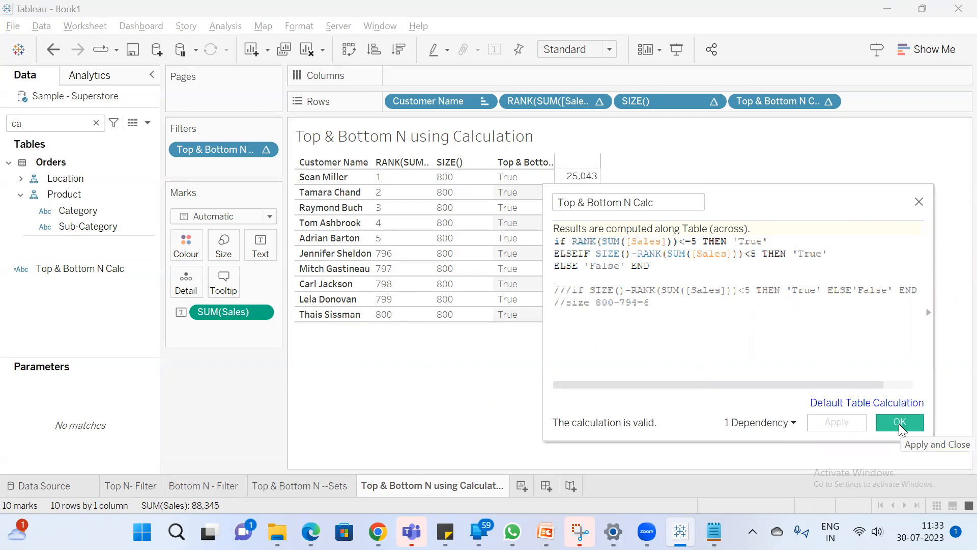
pyautogui.moveTo(764, 199); pyautogui.dragTo(673, 195)
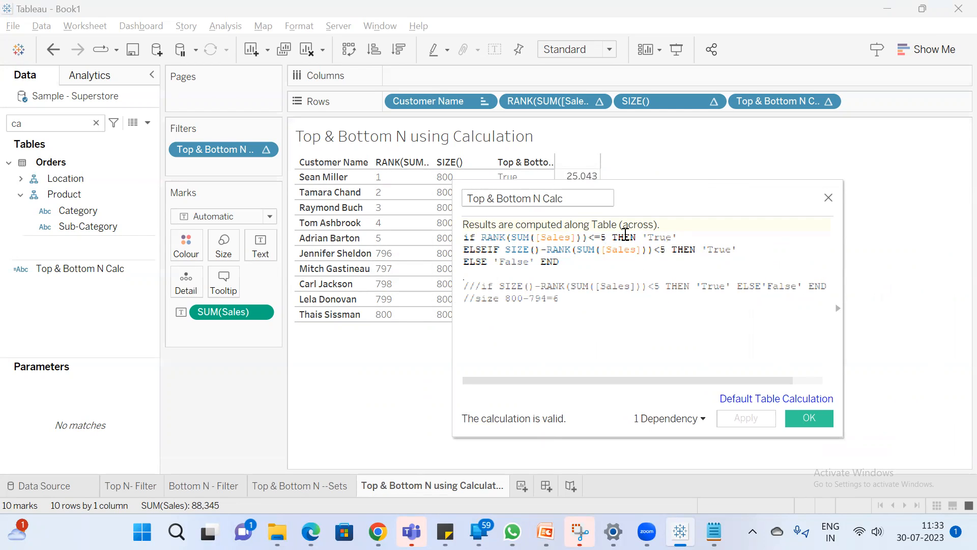
# Confirm and close the calculation, and reopen Top & Bottom N Calc for editing
pyautogui.click(809, 420)
pyautogui.click(102, 265)
pyautogui.rightClick(102, 266)
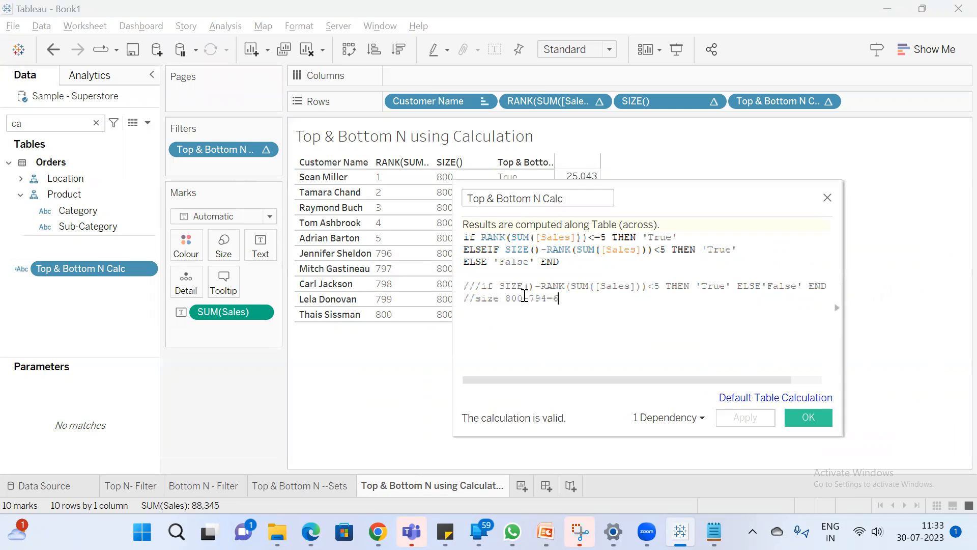
# Delete the two commented-out lines beneath the IF/ELSEIF statement in the Top & Bottom N Calc formula
pyautogui.moveTo(524, 296); pyautogui.dragTo(384, 267)
pyautogui.click(574, 302)
pyautogui.moveTo(575, 301); pyautogui.dragTo(418, 287)
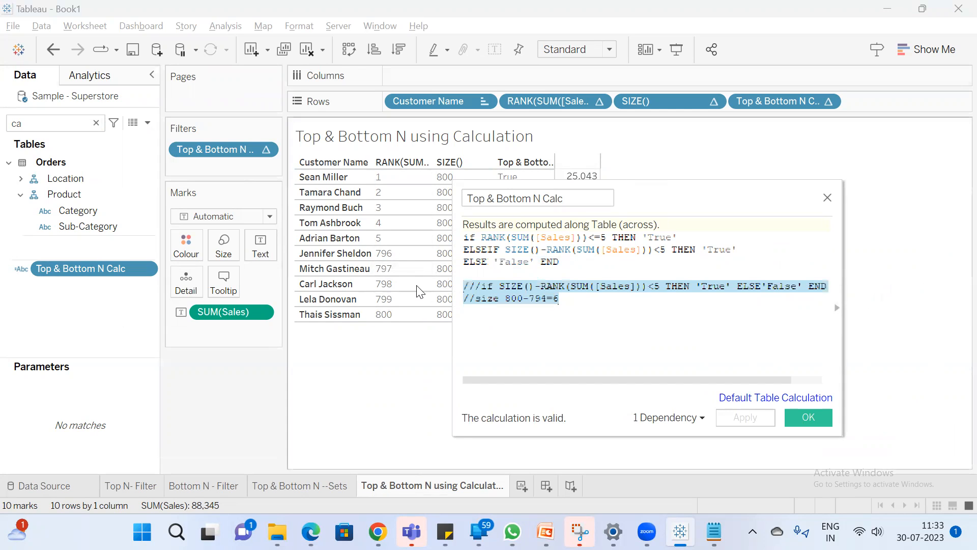
pyautogui.press('BackSpace')
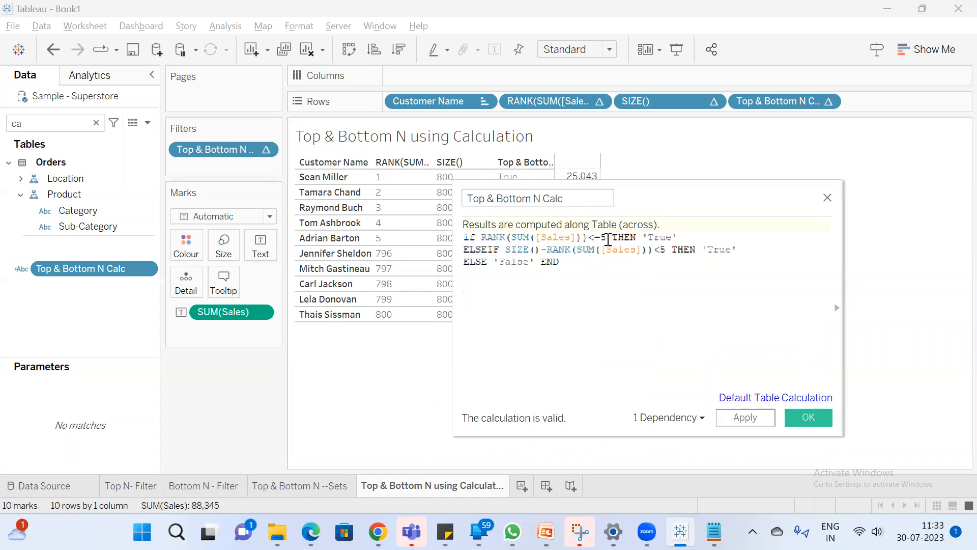
# Set both the RANK and SIZE-minus-RANK thresholds to 2, confirm the calculation, and check the customers' sales
pyautogui.click(608, 239)
pyautogui.press('BackSpace')
pyautogui.write('2')
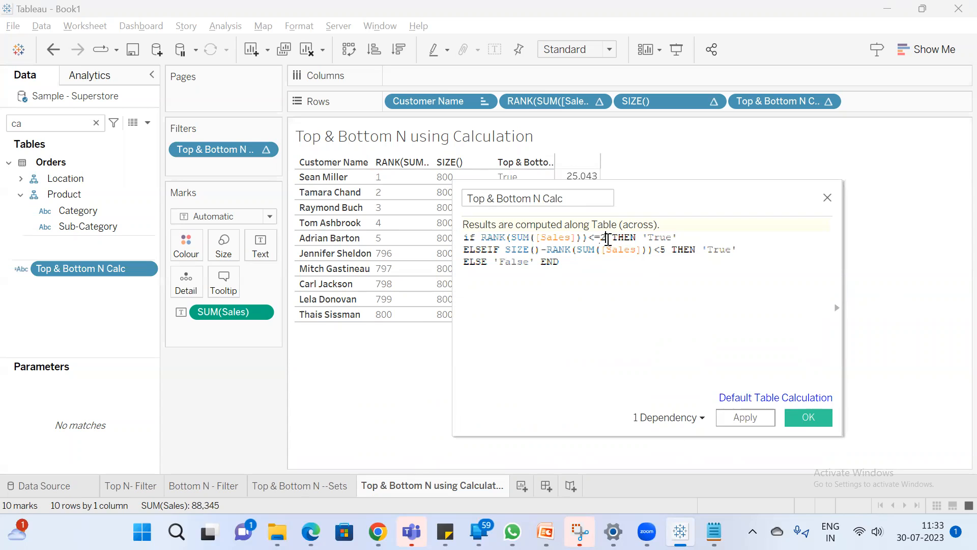
pyautogui.click(666, 249)
pyautogui.press('BackSpace')
pyautogui.write('2')
pyautogui.click(810, 418)
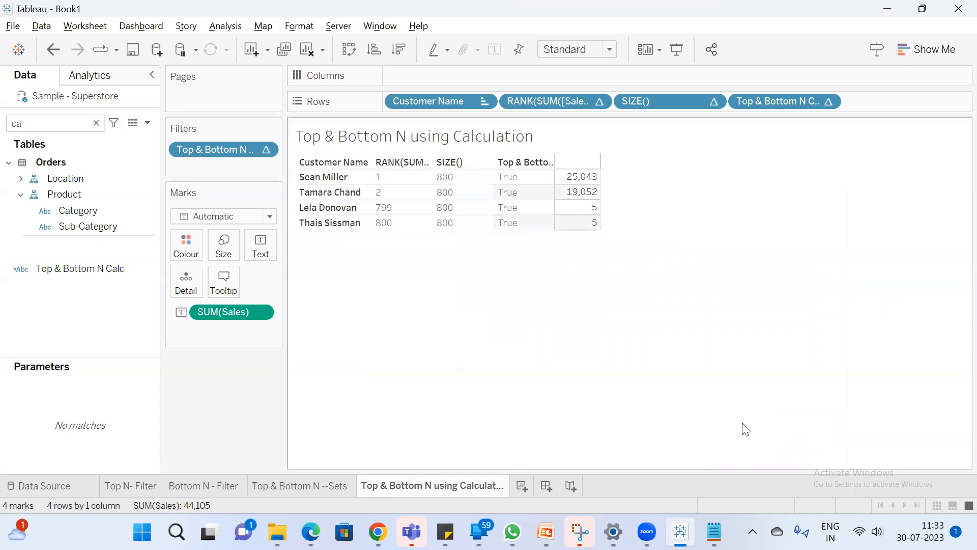
pyautogui.moveTo(594, 181); pyautogui.dragTo(583, 225)
pyautogui.click(577, 270)
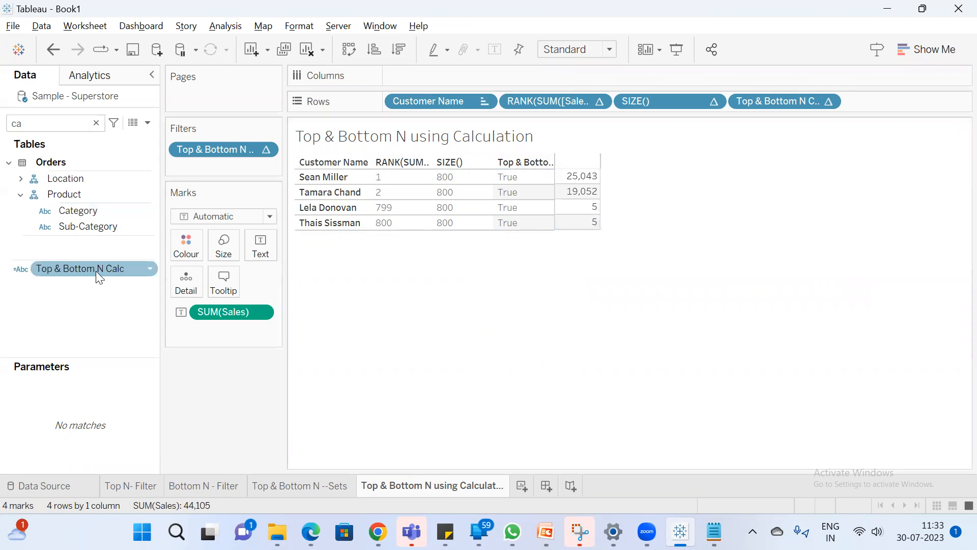
# Clear the field search and show the Select Value parameter control on the sheet
pyautogui.click(96, 122)
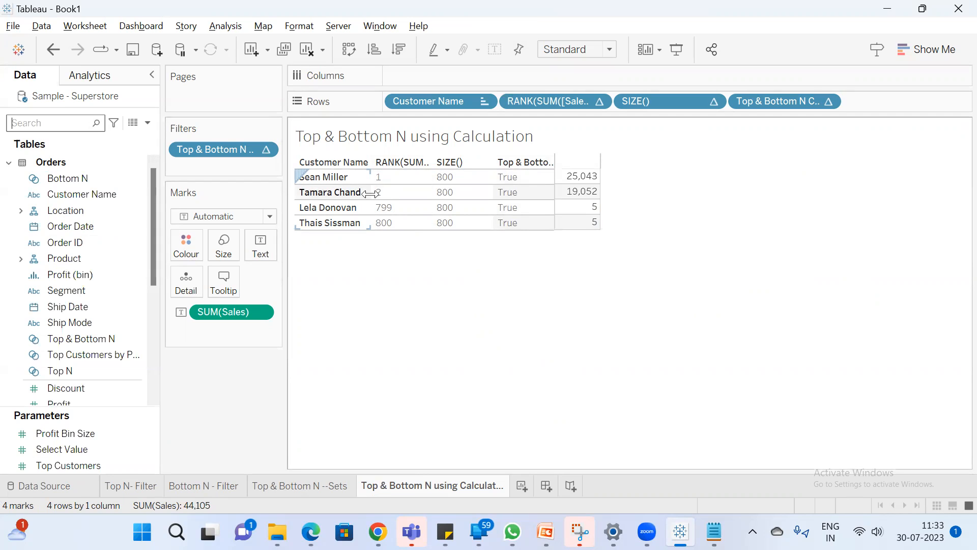
pyautogui.click(73, 449)
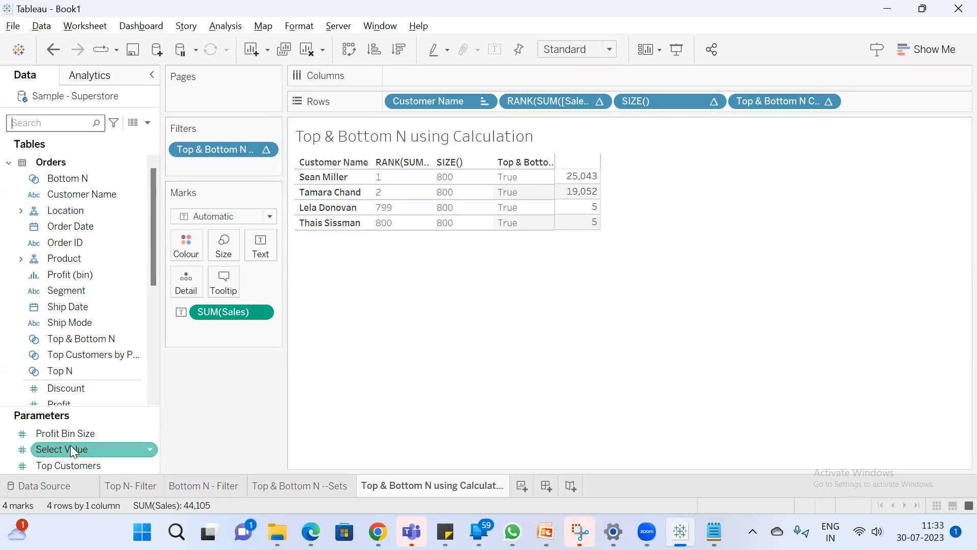
pyautogui.rightClick(70, 445)
pyautogui.click(91, 202)
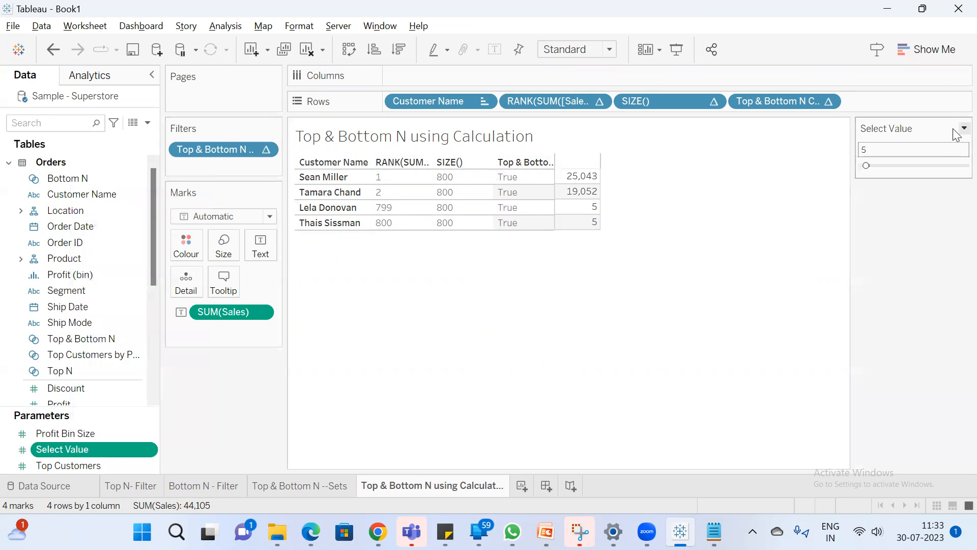
# Review the Select Value parameter's data type and allowable range in its edit dialog
pyautogui.click(964, 128)
pyautogui.click(911, 144)
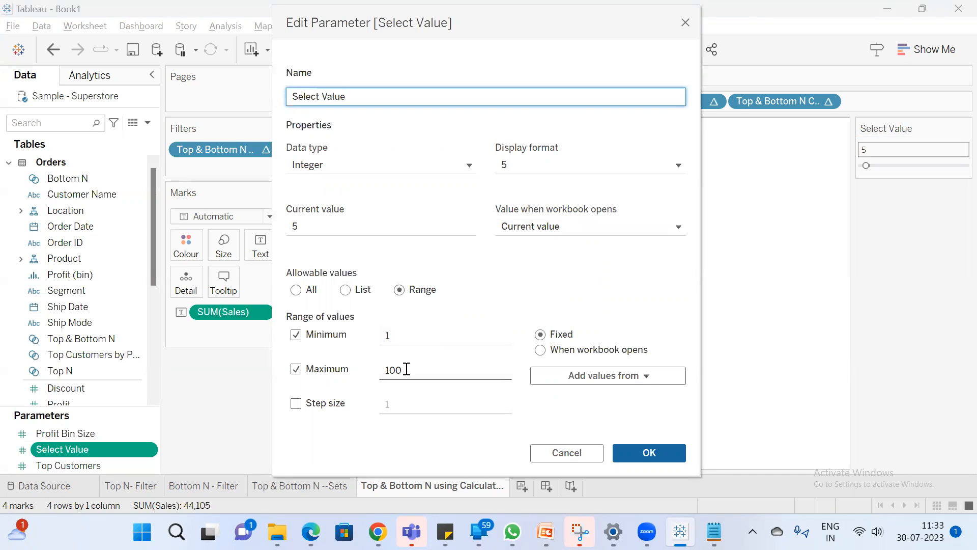
pyautogui.click(647, 453)
# Switch the Select Value parameter control to type-in entry and set its value to 10
pyautogui.click(964, 128)
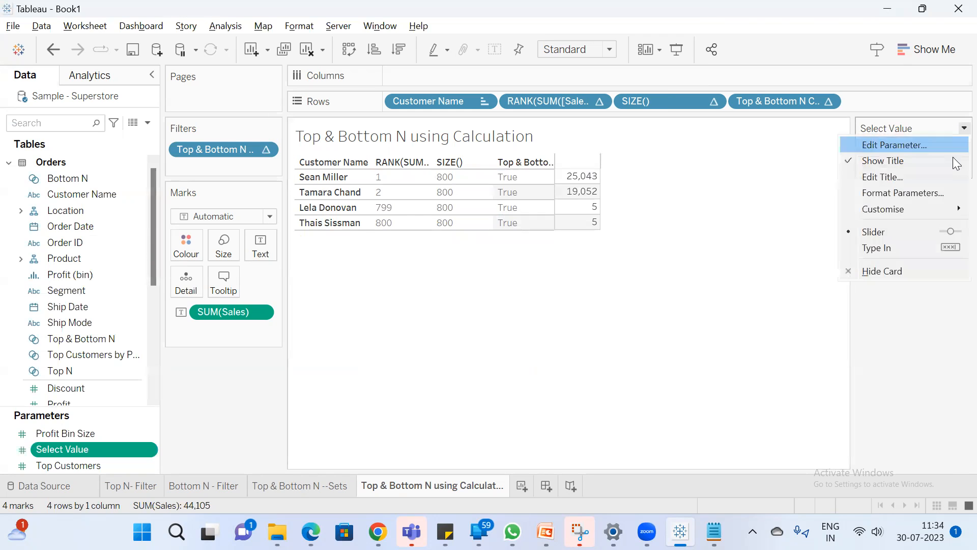
pyautogui.click(912, 248)
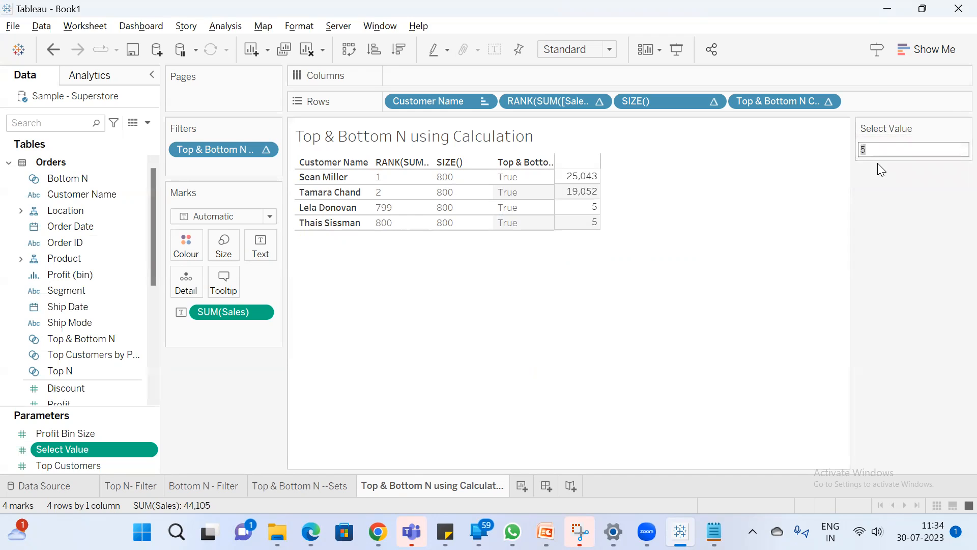
pyautogui.write('10')
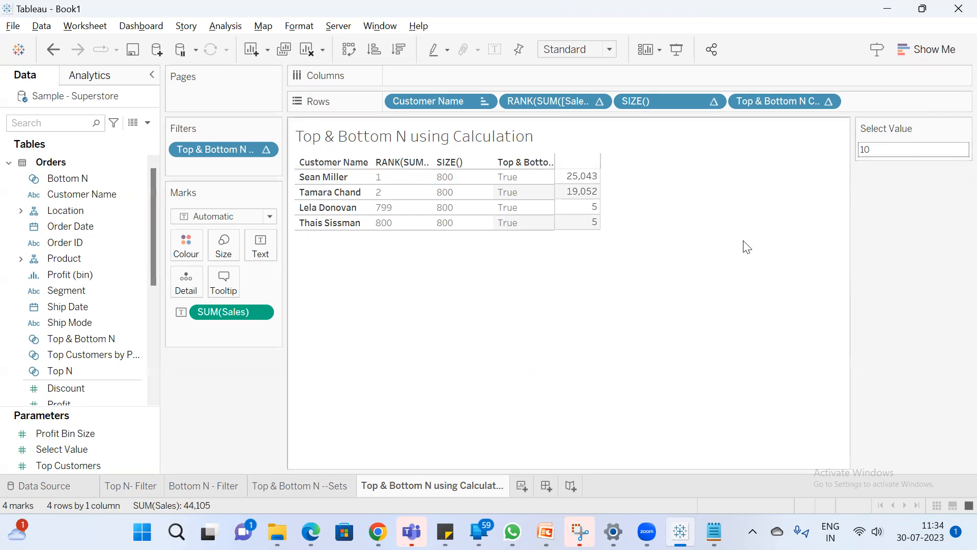
# Search the fields for "top", open Top & Bottom N Calc for editing, and replace the RANK threshold with [Select Value]
pyautogui.click(34, 125)
pyautogui.write('top')
pyautogui.rightClick(56, 254)
pyautogui.click(102, 69)
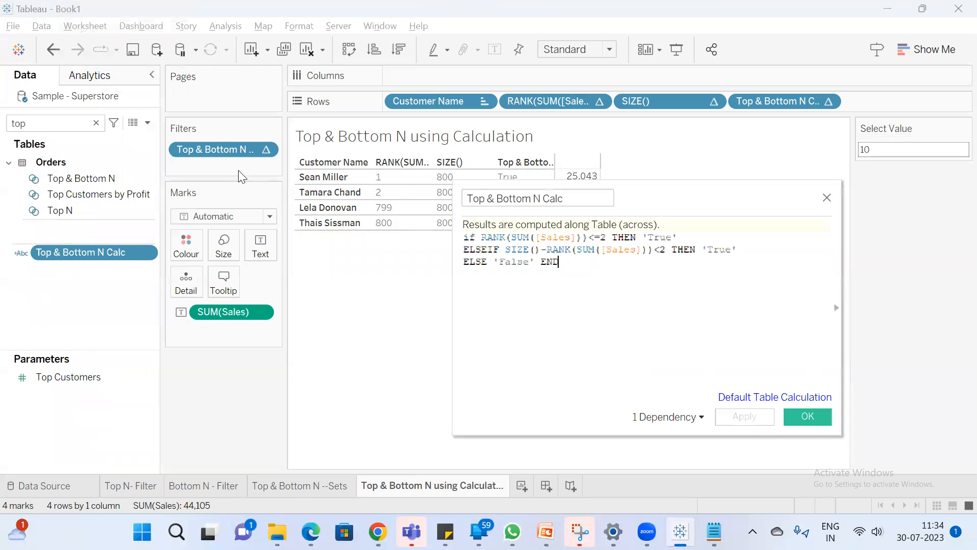
pyautogui.click(611, 238)
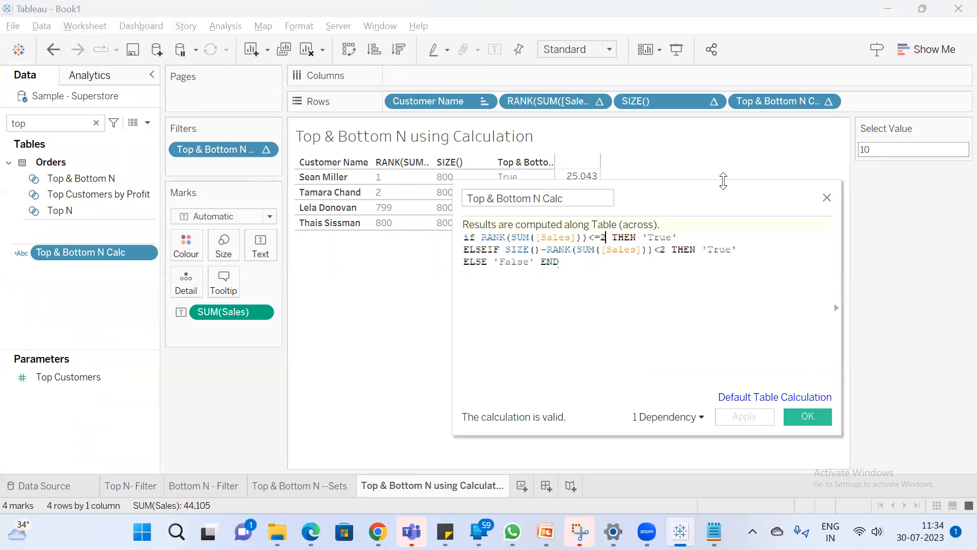
pyautogui.press('BackSpace')
pyautogui.write('sel')
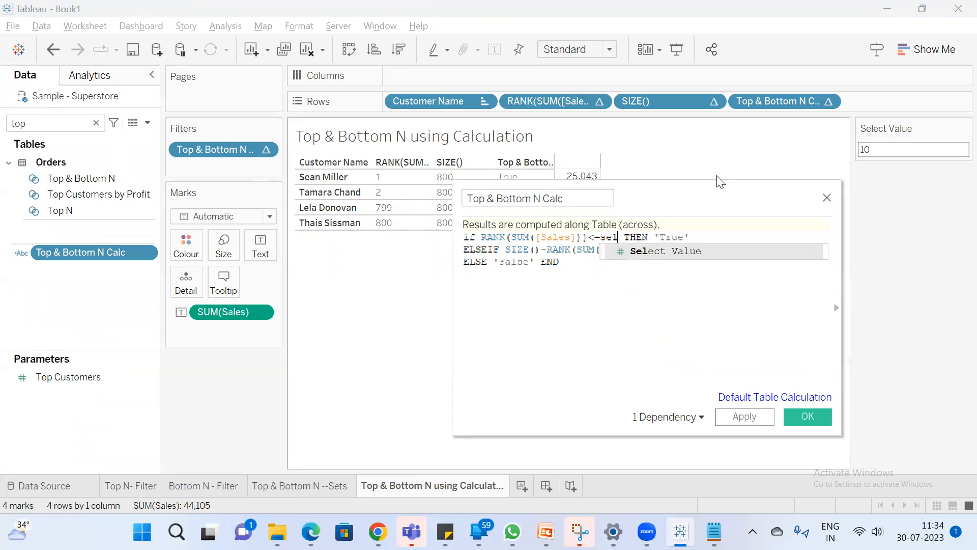
pyautogui.press('Return')
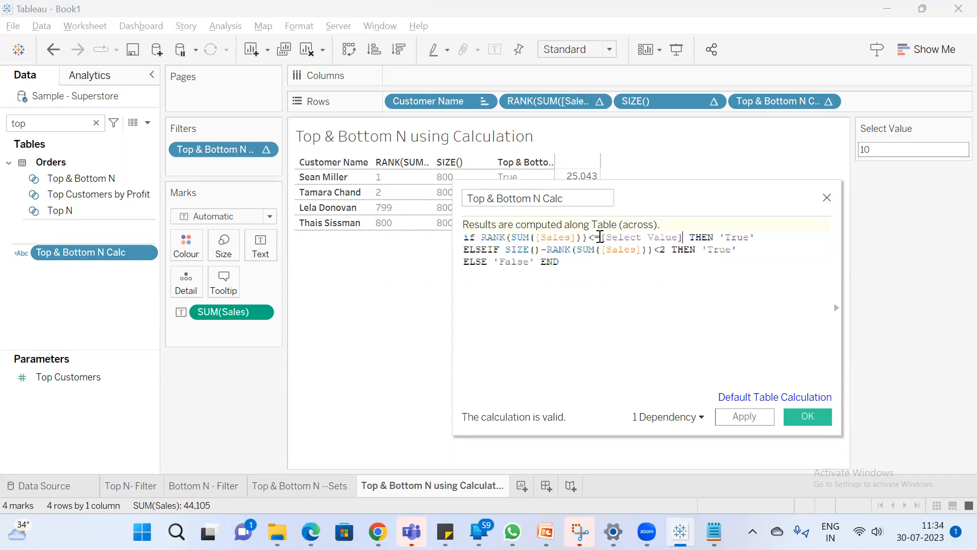
# Replace the SIZE-minus-RANK threshold with [Select Value], confirm the calculation, and check the customer rows and sales
pyautogui.moveTo(601, 237); pyautogui.dragTo(682, 239)
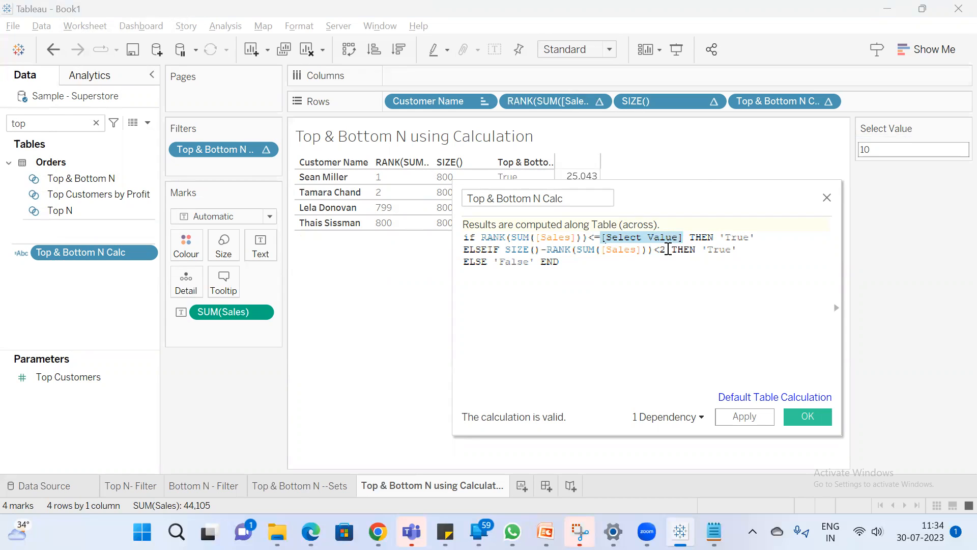
pyautogui.click(668, 249)
pyautogui.press('BackSpace')
pyautogui.write('[Select Value]')
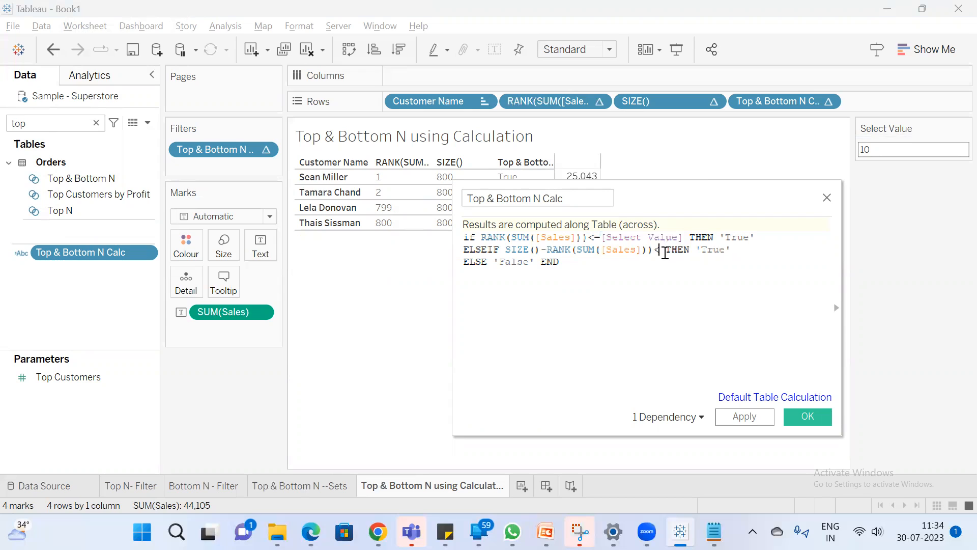
pyautogui.press('Return')
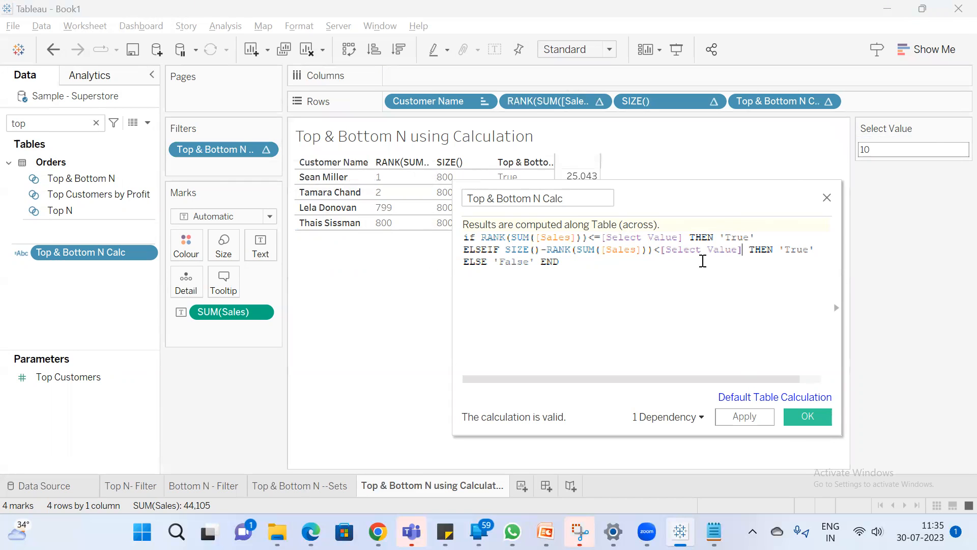
pyautogui.click(813, 420)
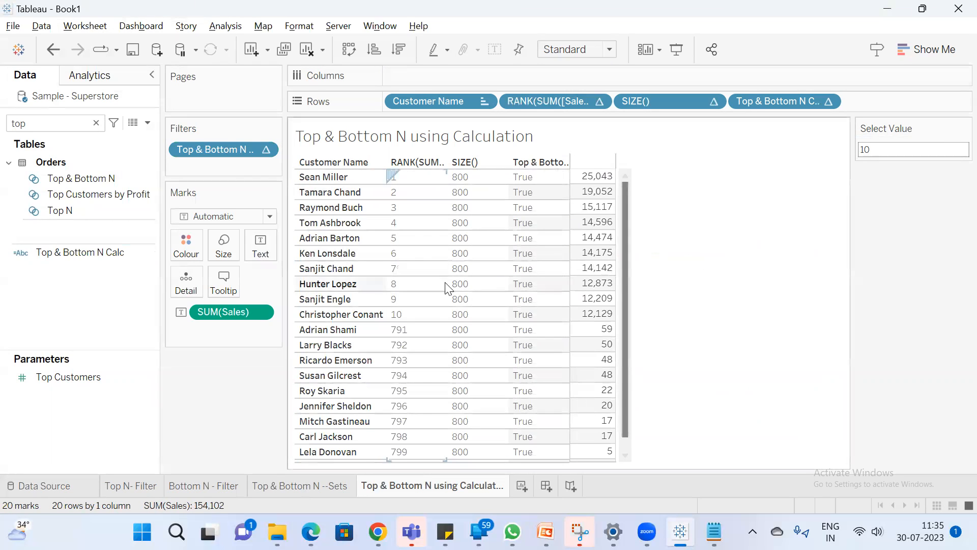
pyautogui.moveTo(604, 178); pyautogui.dragTo(600, 451)
pyautogui.click(729, 279)
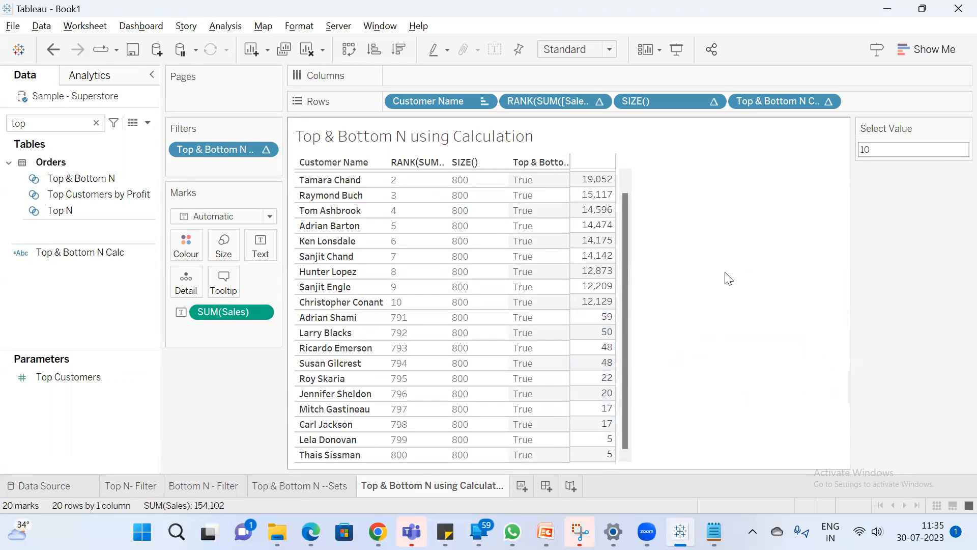
# Set the Select Value parameter to 5
pyautogui.click(884, 150)
pyautogui.write('5')
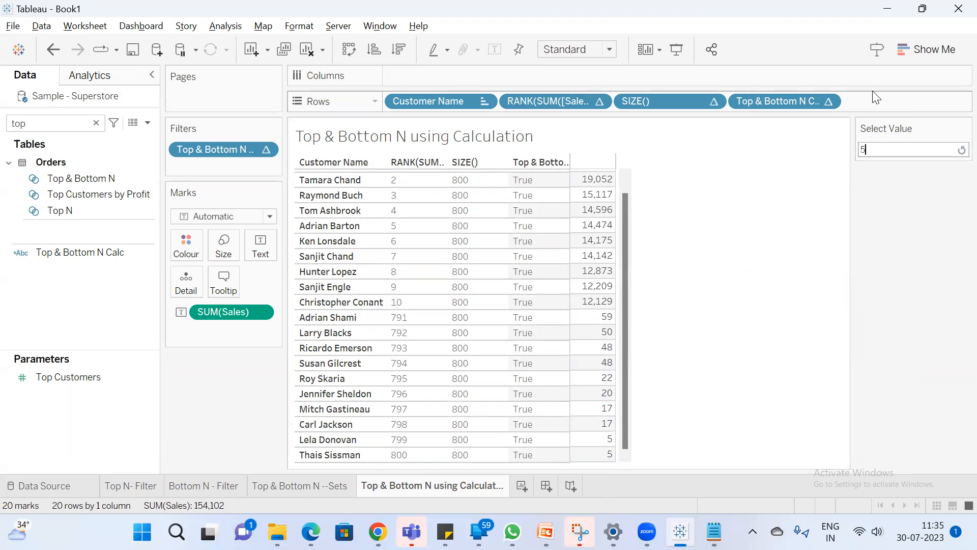
pyautogui.press('Return')
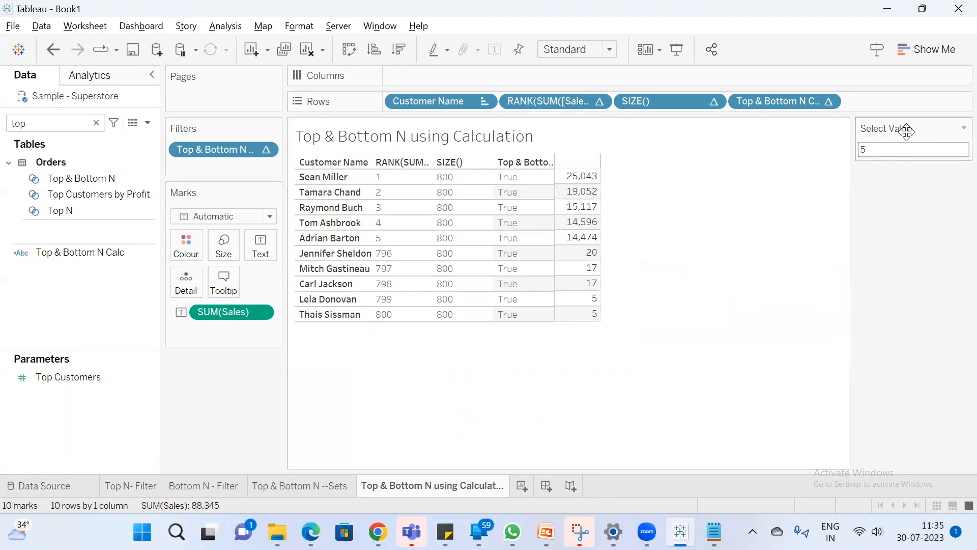
pyautogui.click(50, 252)
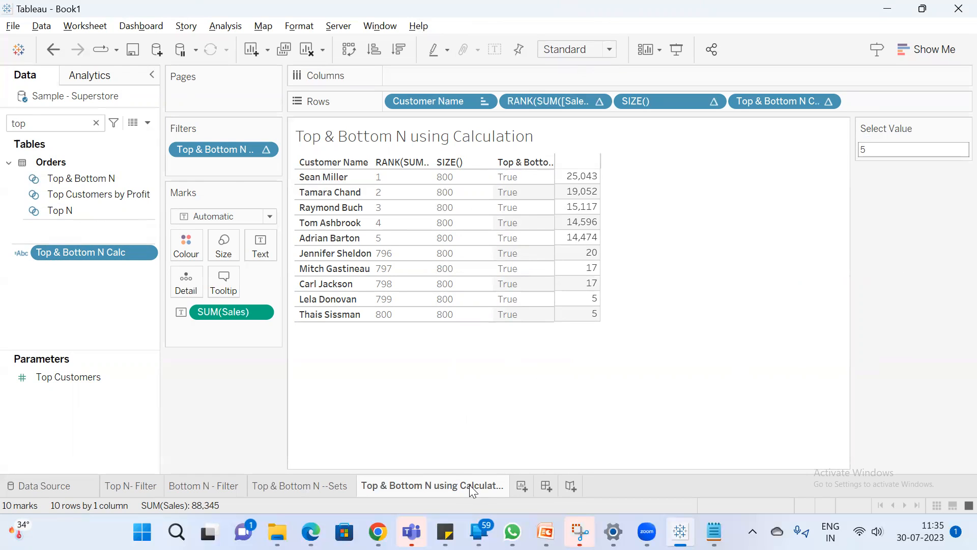
pyautogui.moveTo(478, 475)
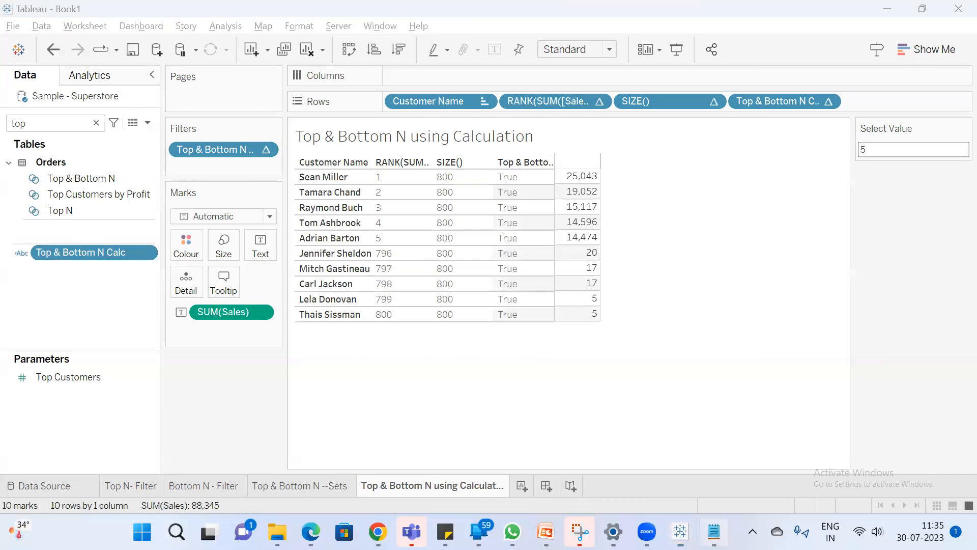
# Switch to the Parameter notes in Notepad and add "we can pass the values to calculations" below the filters line
pyautogui.click(714, 532)
pyautogui.moveTo(464, 293); pyautogui.dragTo(144, 271)
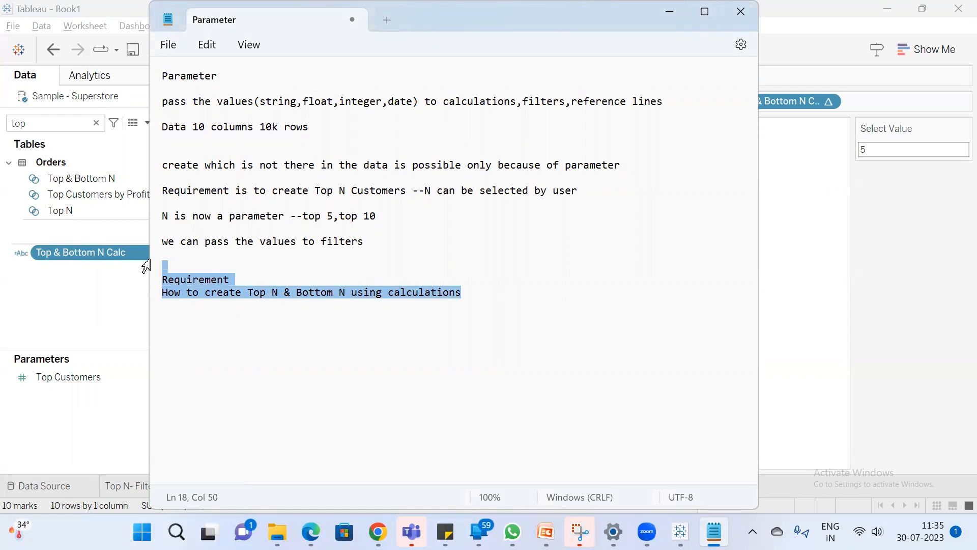
pyautogui.click(303, 267)
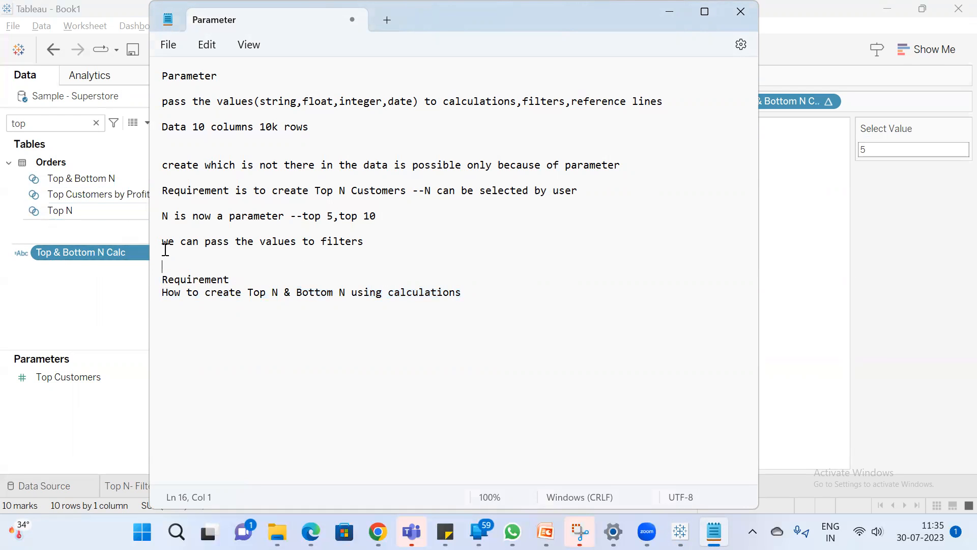
pyautogui.write('can pass the val')
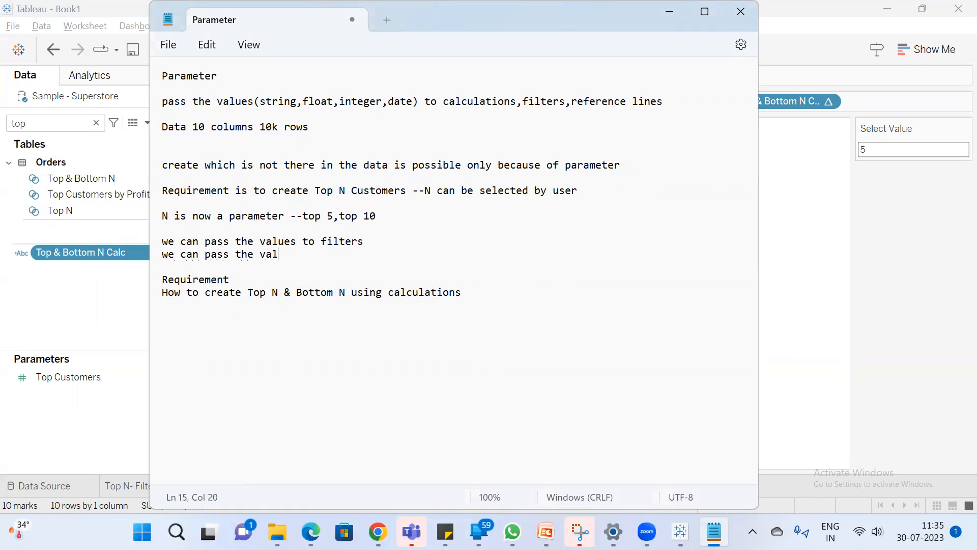
pyautogui.write('ues to calculations')
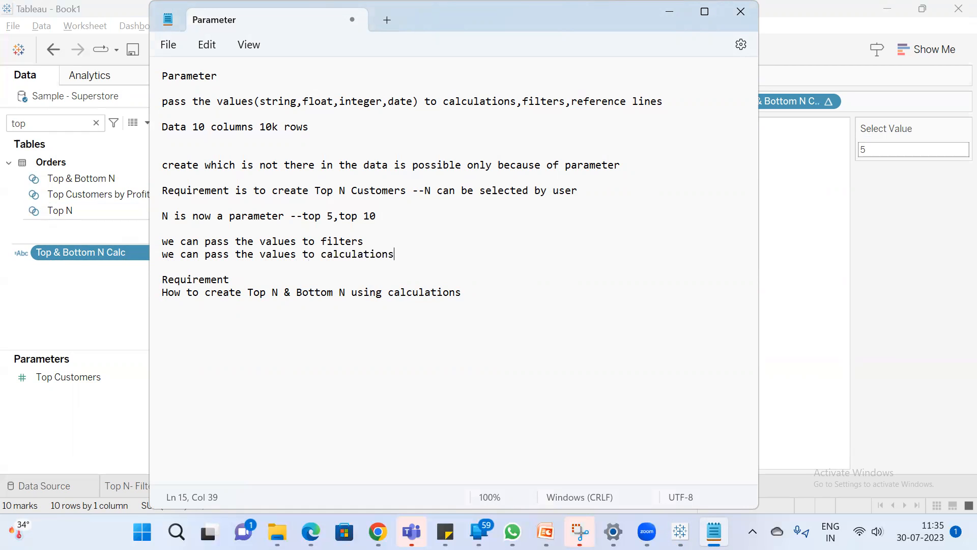
# Return to Tableau, add a new worksheet, and clear the field search
pyautogui.hotkey('alt', 'Tab')
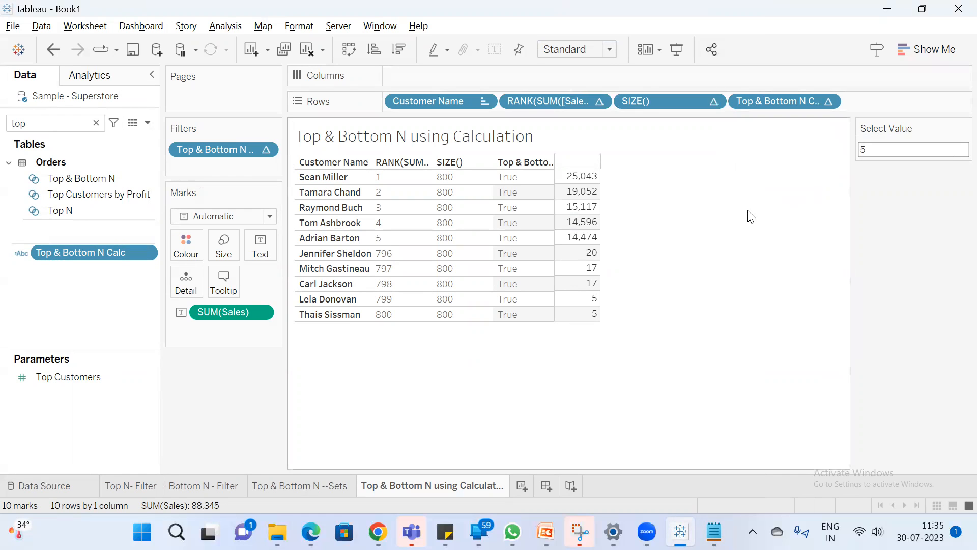
pyautogui.click(520, 485)
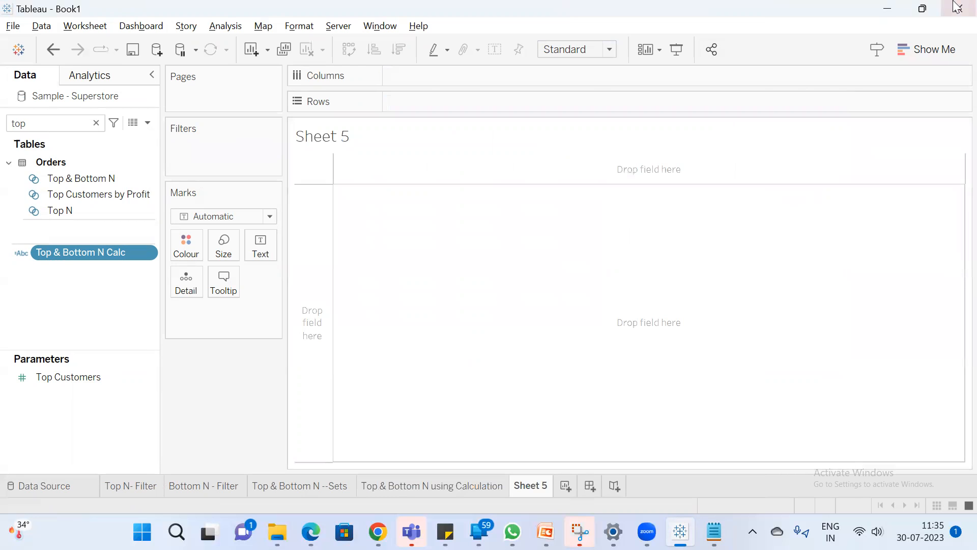
pyautogui.click(96, 123)
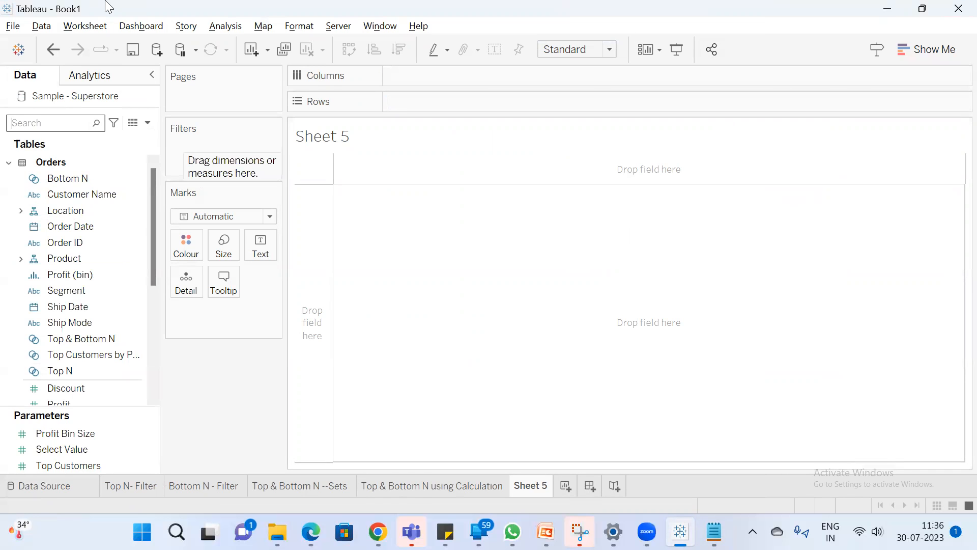
# Switch to Notepad and add a "Requirement" heading at the end of the notes, followed by "Swap Measures" and "Swap Dimensions"
pyautogui.click(715, 532)
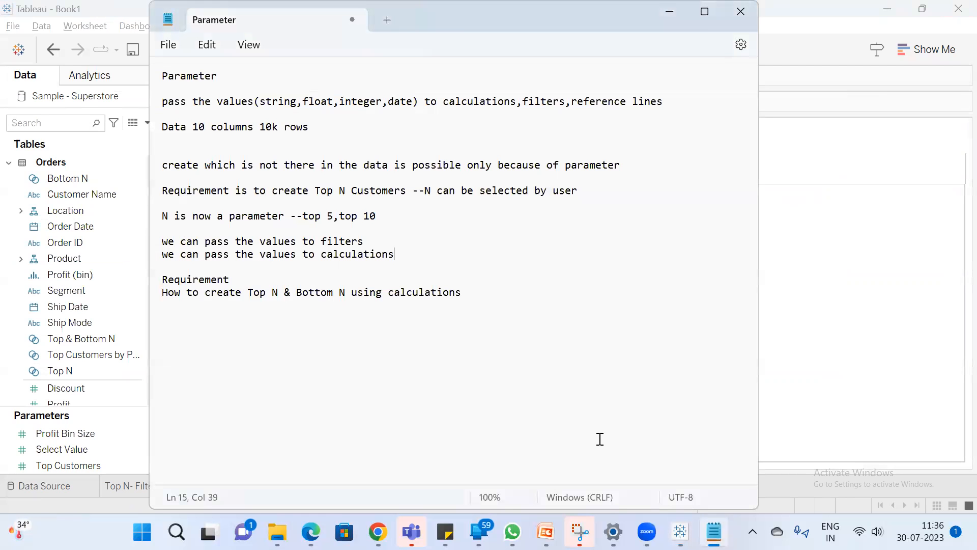
pyautogui.click(489, 306)
pyautogui.press('Return')
pyautogui.press('Return')
pyautogui.write('Requirement')
pyautogui.press('Return')
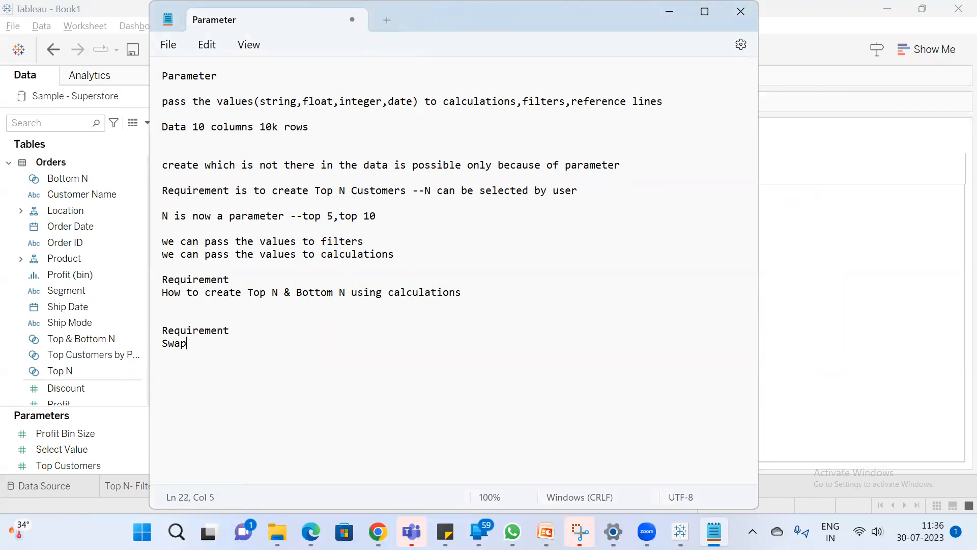
pyautogui.write('Swap Measures   Swap D')
pyautogui.write('imensions')
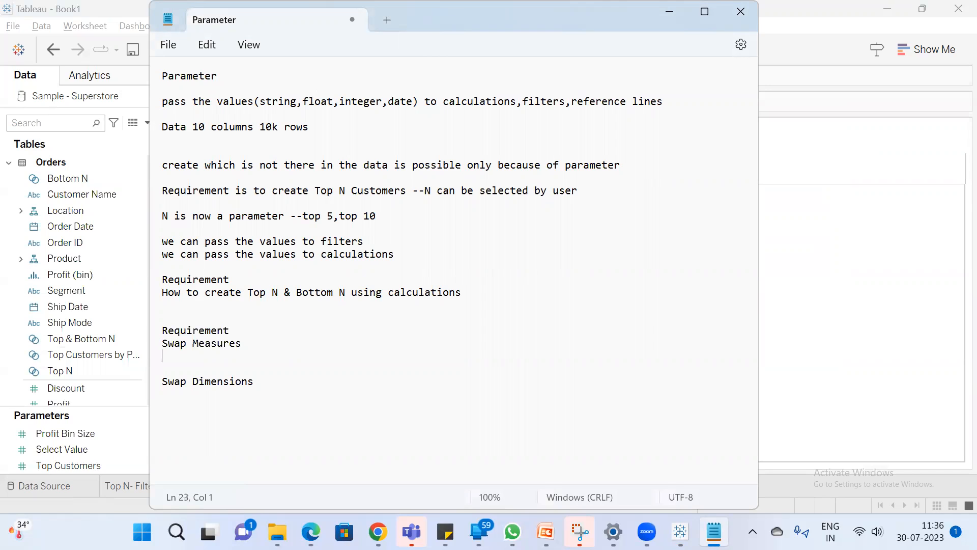
# Add the line "user should be able to swap between the measures" under Swap Measures in the notes
pyautogui.press('BackSpace')
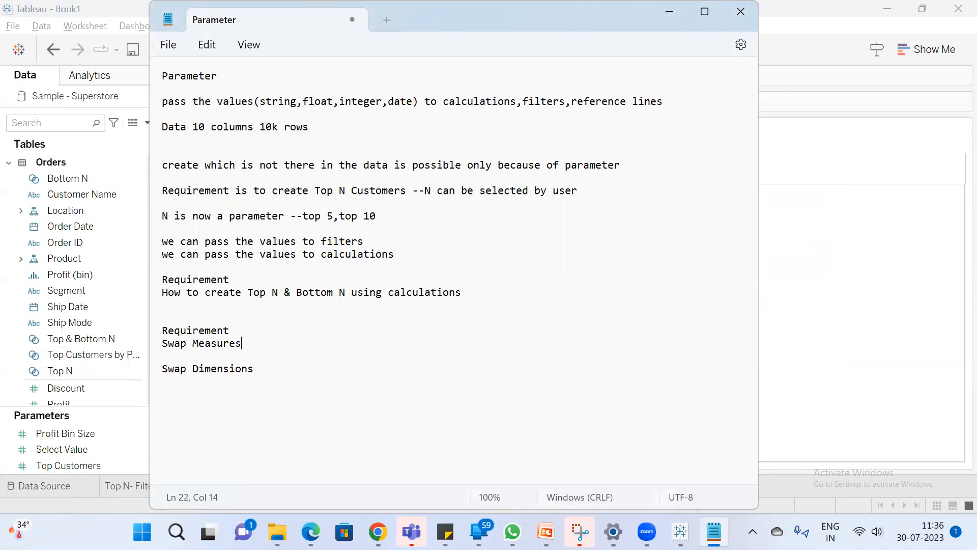
pyautogui.press('Return')
pyautogui.press('Return')
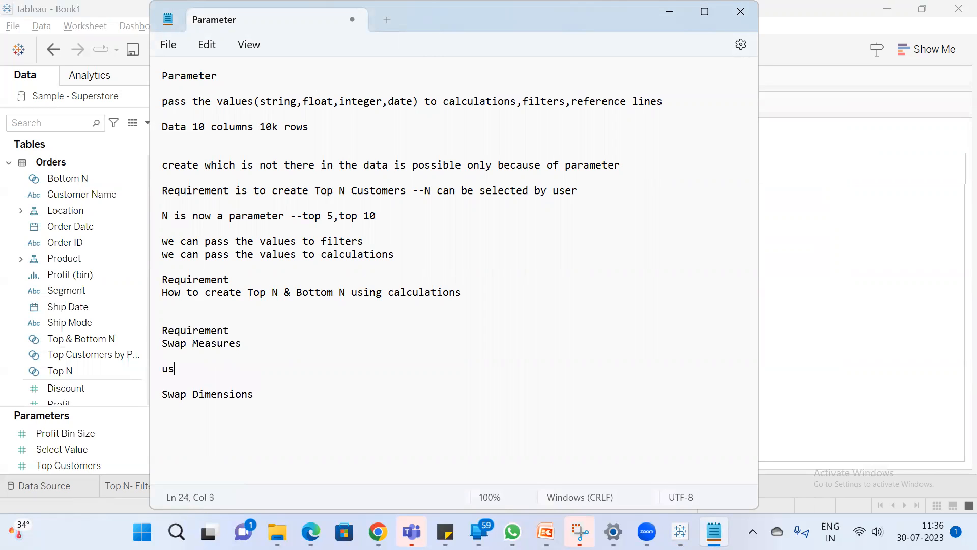
pyautogui.write('ld be abel')
pyautogui.write(' to')
pyautogui.press('BackSpace')
pyautogui.press('BackSpace')
pyautogui.press('BackSpace')
pyautogui.press('BackSpace')
pyautogui.press('BackSpace')
pyautogui.write('le to ')
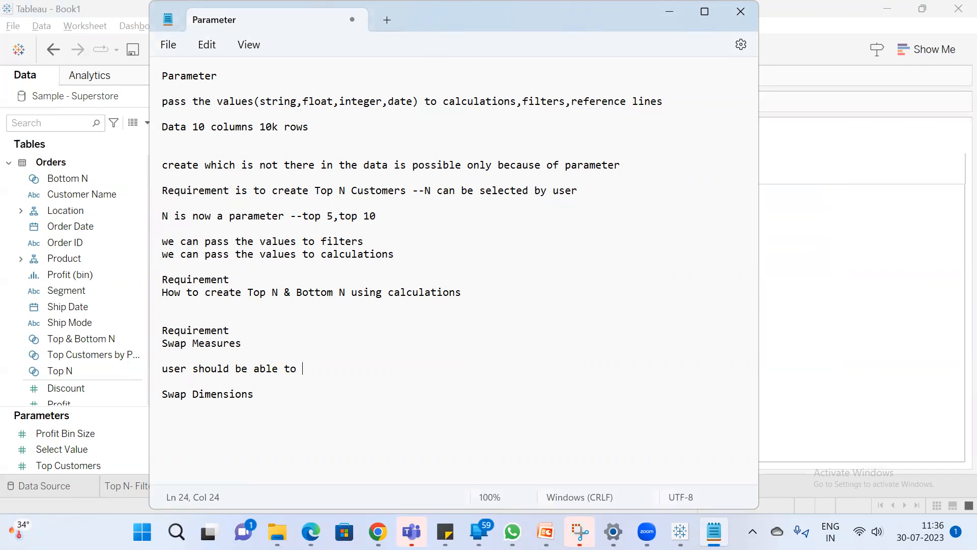
pyautogui.write('swap between the mea')
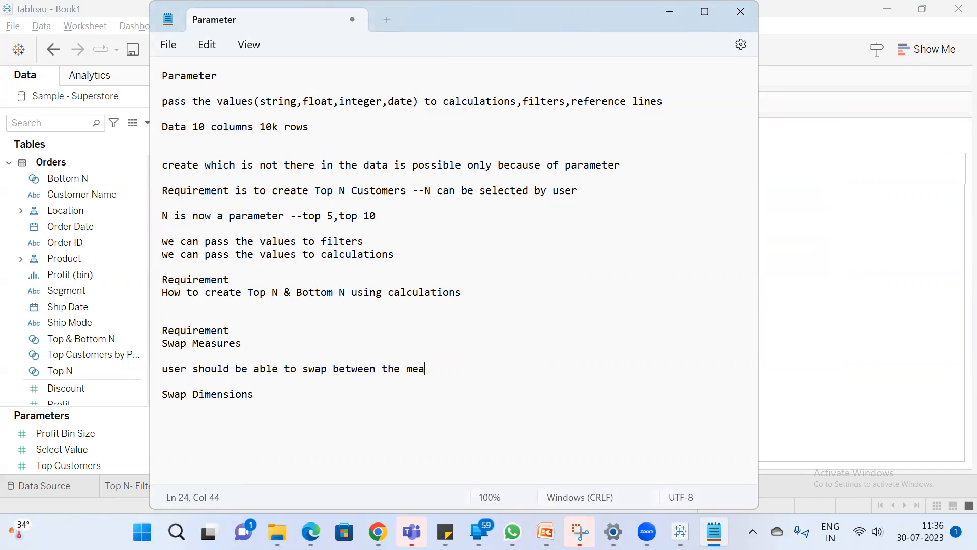
pyautogui.write('sures')
# Switch to Tableau, search the fields for "sa", and add Sales to Rows on the empty worksheet
pyautogui.click(801, 202)
pyautogui.click(39, 124)
pyautogui.write('sa')
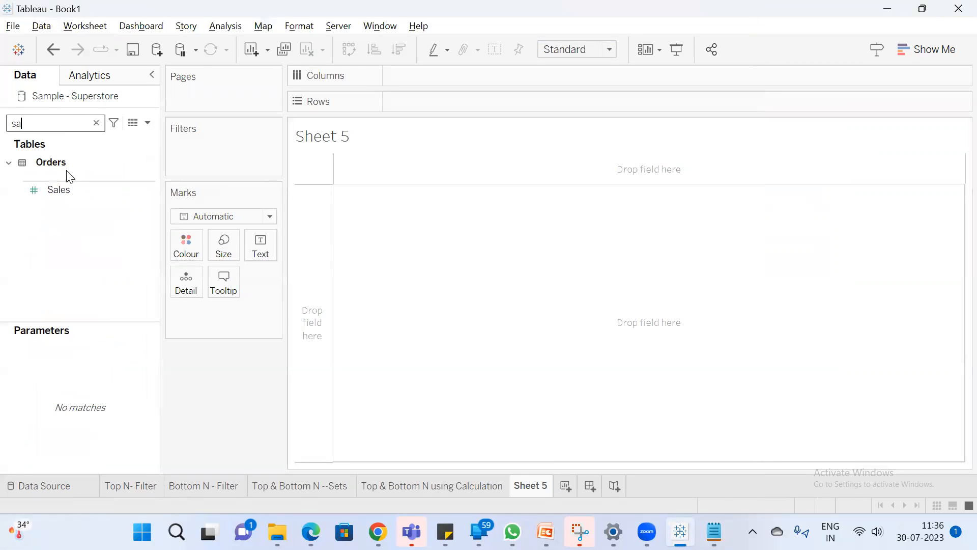
pyautogui.click(71, 188)
pyautogui.click(68, 188)
pyautogui.doubleClick(67, 190)
# Search the fields for "su" and add Sub-Category to Columns
pyautogui.click(69, 128)
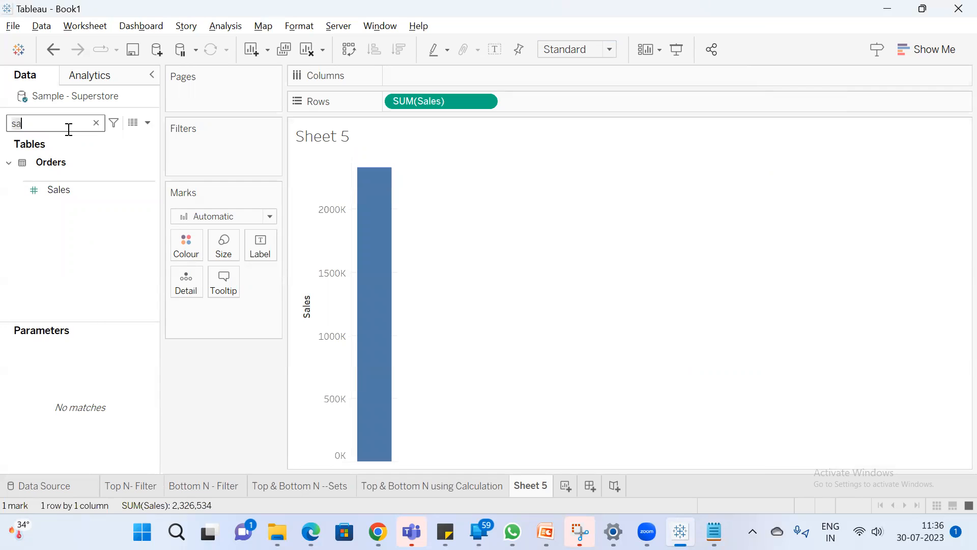
pyautogui.press('BackSpace')
pyautogui.write('u')
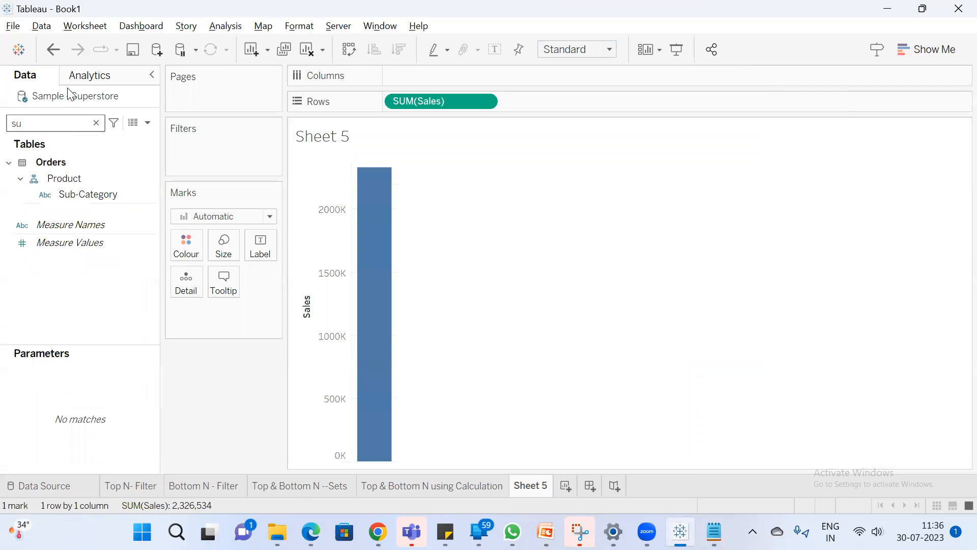
pyautogui.click(96, 197)
pyautogui.doubleClick(96, 196)
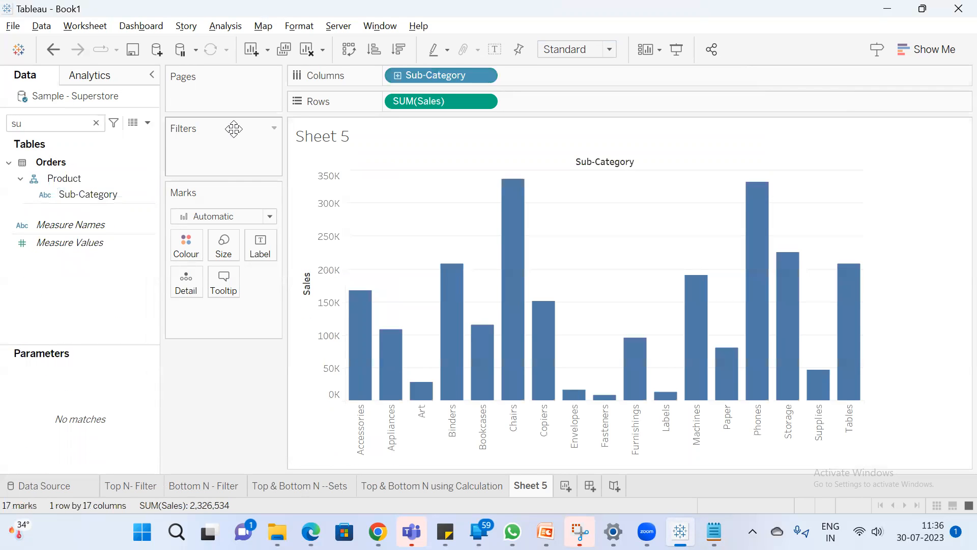
# Rename the worksheet as "Sub-Category wise sales"
pyautogui.write('Sub')
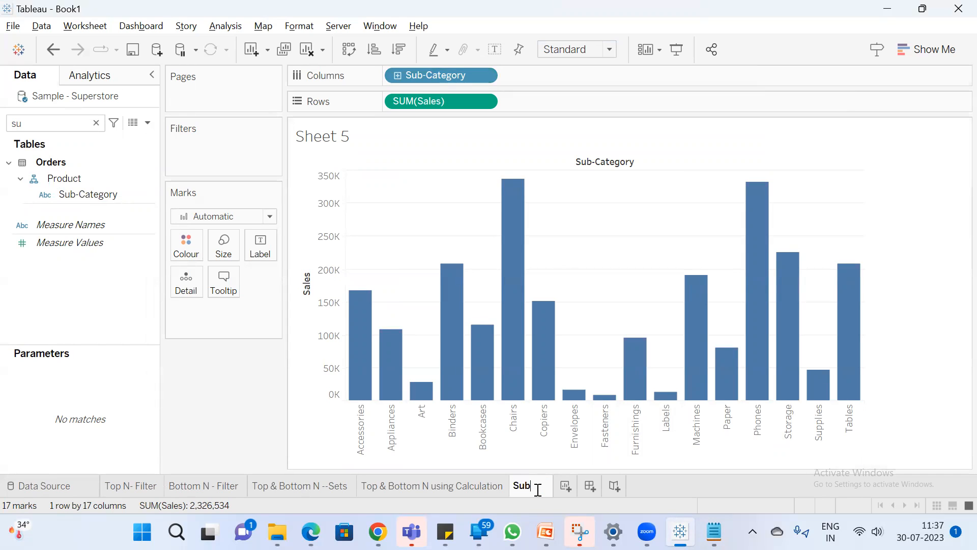
pyautogui.write('-Cat')
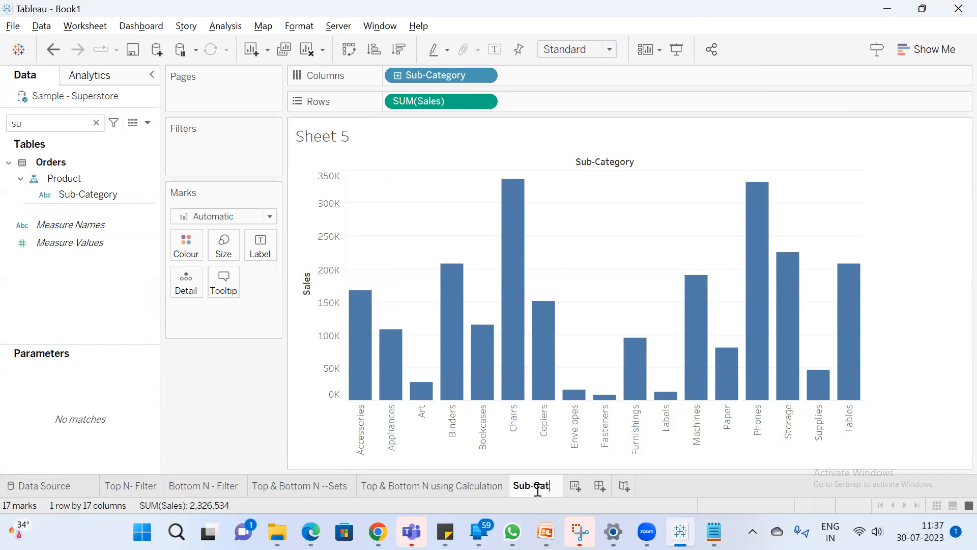
pyautogui.write('egory wise sales')
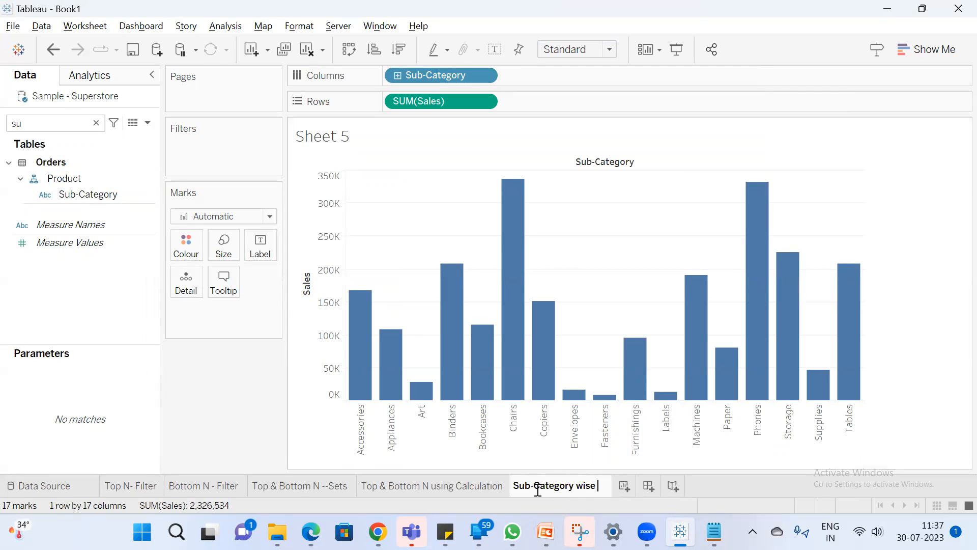
pyautogui.press('Return')
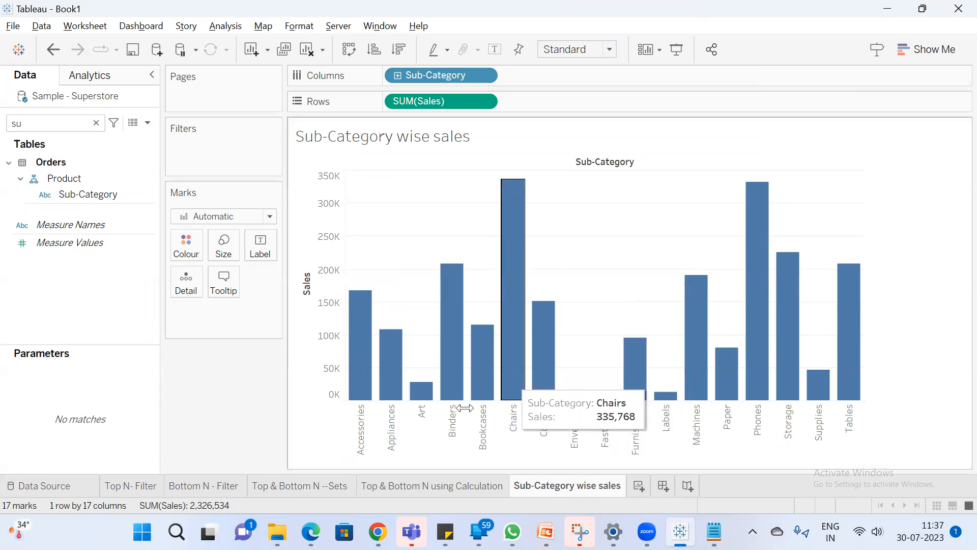
# Duplicate the Sub-Category wise sales worksheet and change the Rows measure in the copy to SUM([Profit])
pyautogui.rightClick(578, 487)
pyautogui.click(636, 342)
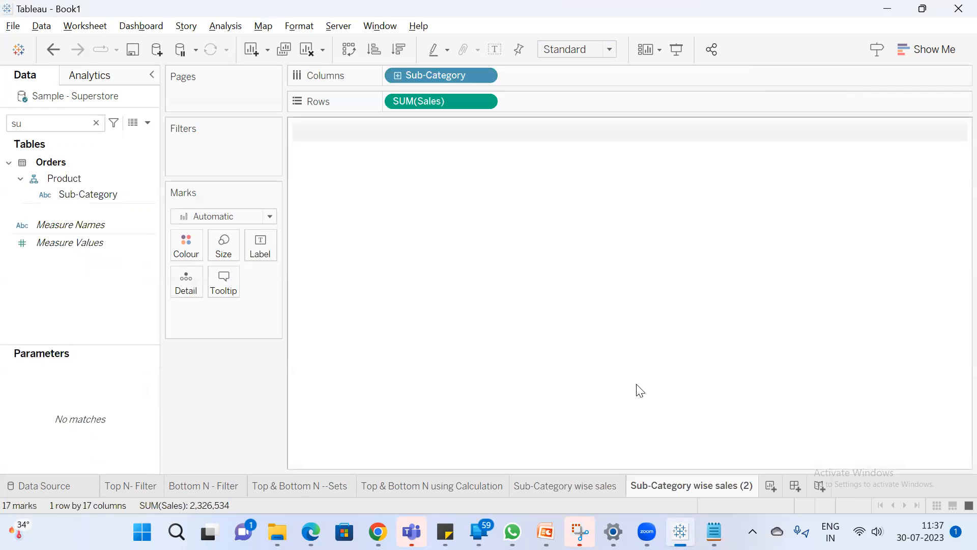
pyautogui.doubleClick(422, 98)
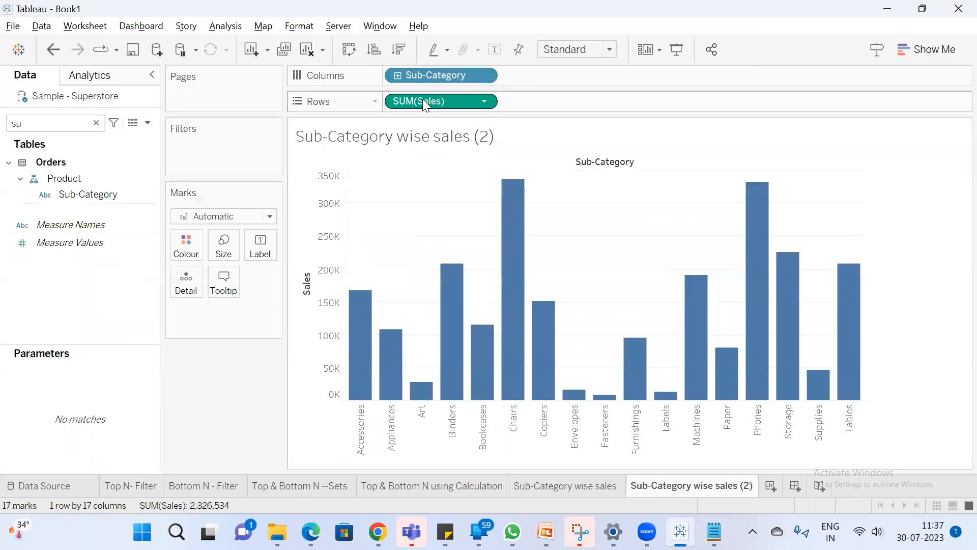
pyautogui.doubleClick(437, 102)
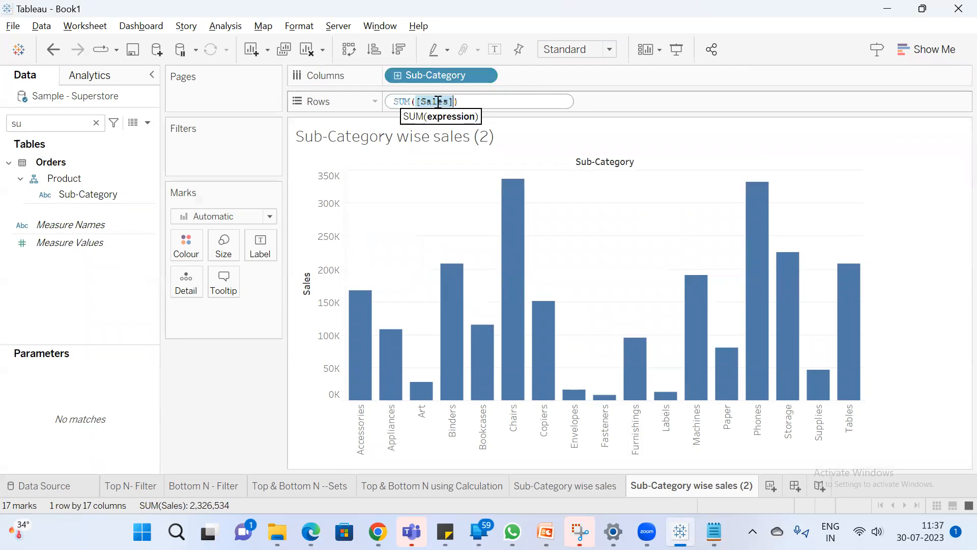
pyautogui.write('P')
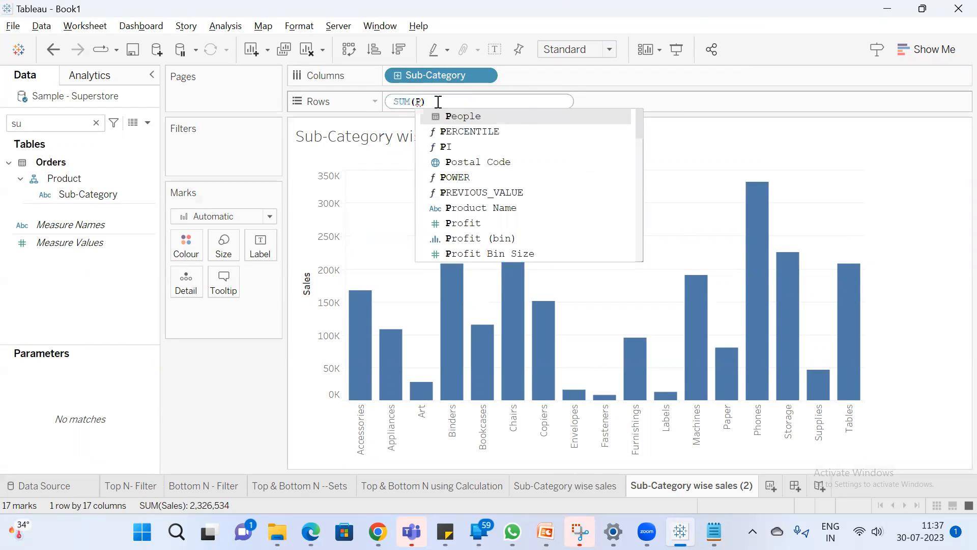
pyautogui.write('rofit')
pyautogui.press('Return')
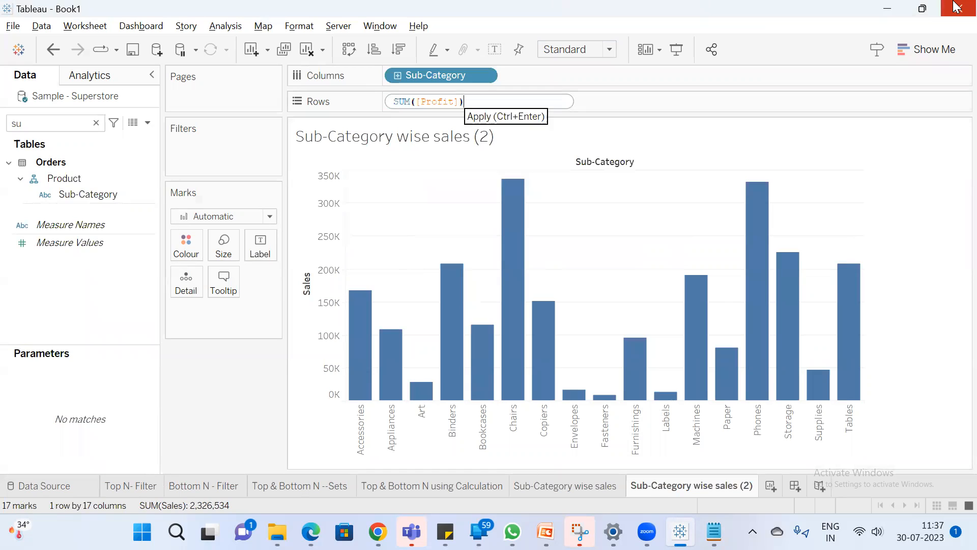
pyautogui.press('Return')
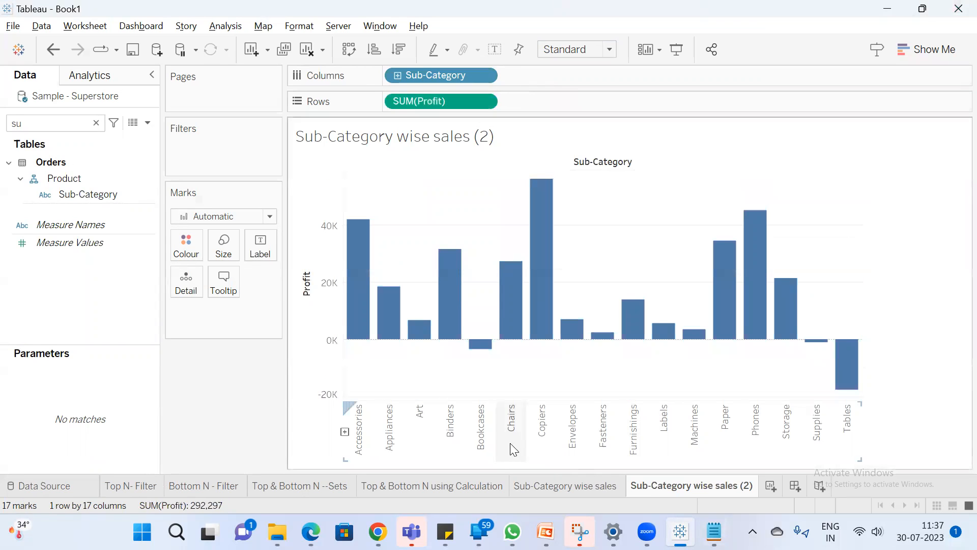
# Rename the duplicated profit worksheet as "Sub-Category wise Profit", without the number suffix
pyautogui.doubleClick(718, 486)
pyautogui.doubleClick(728, 487)
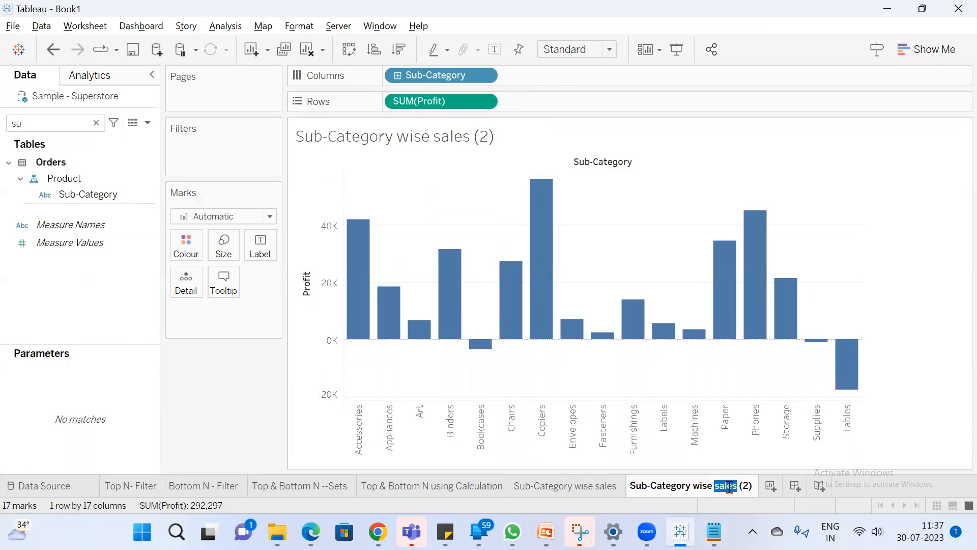
pyautogui.write('Profit')
pyautogui.press('Return')
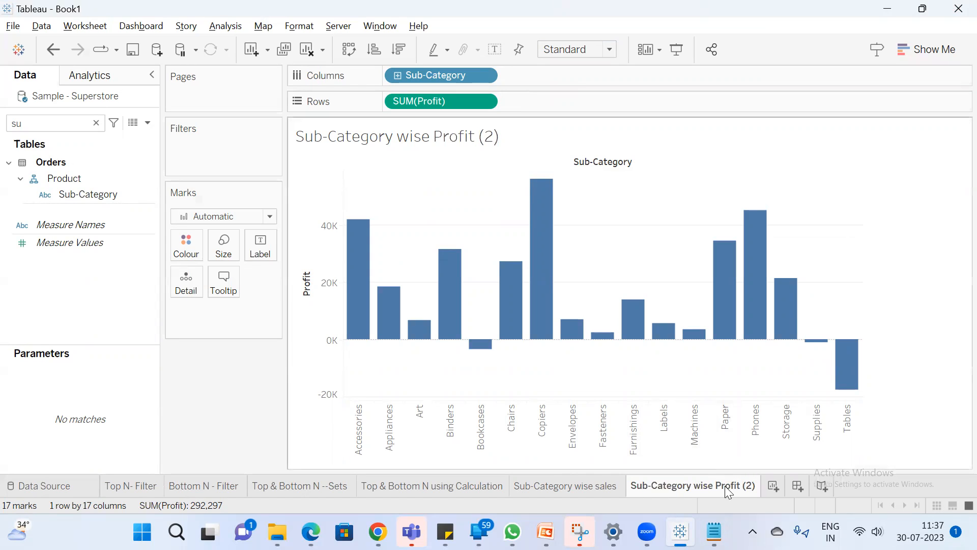
pyautogui.doubleClick(738, 488)
pyautogui.moveTo(742, 486); pyautogui.dragTo(770, 487)
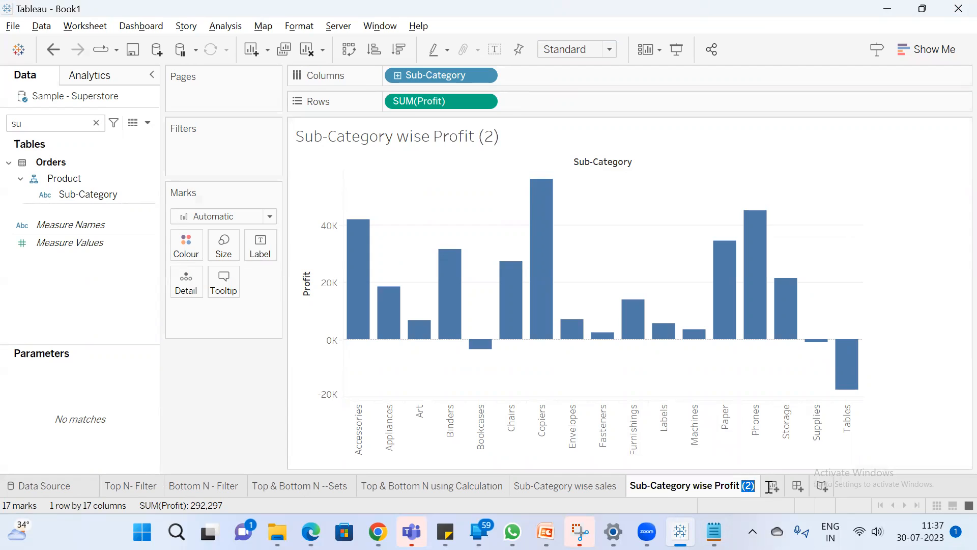
pyautogui.press('BackSpace')
pyautogui.press('Return')
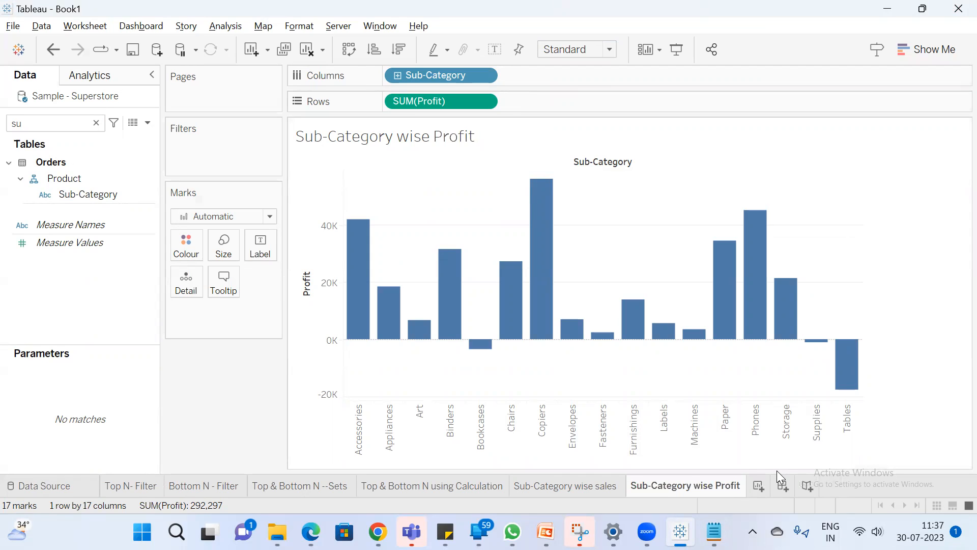
# Duplicate the Sub-Category wise Profit worksheet and change the Rows measure in the copy to the sum of Discount
pyautogui.rightClick(714, 486)
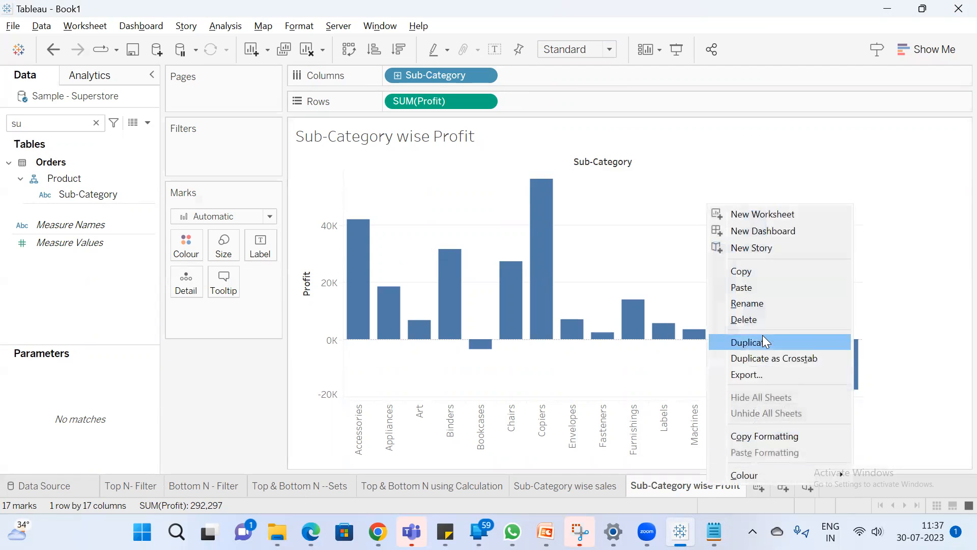
pyautogui.click(763, 335)
pyautogui.doubleClick(413, 101)
pyautogui.doubleClick(446, 101)
pyautogui.write('disc')
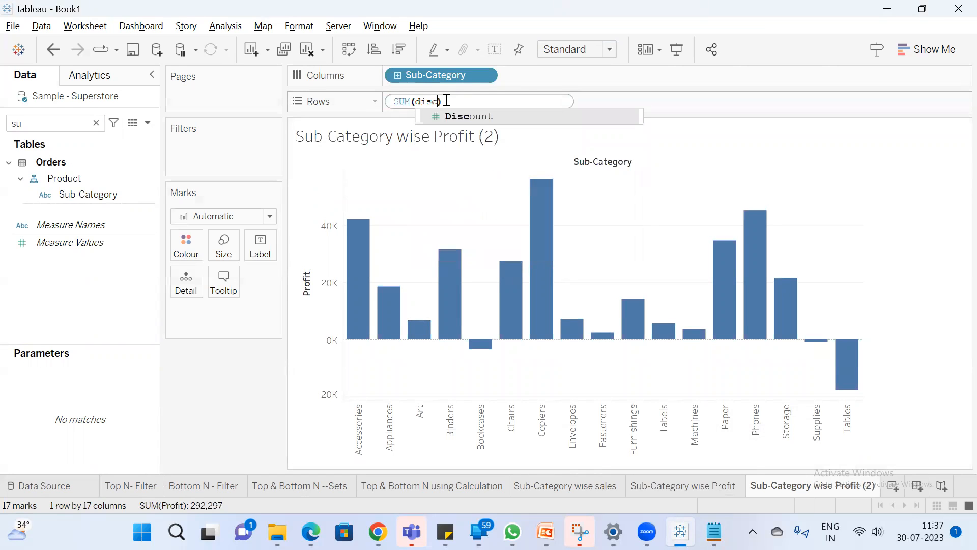
pyautogui.press('Return')
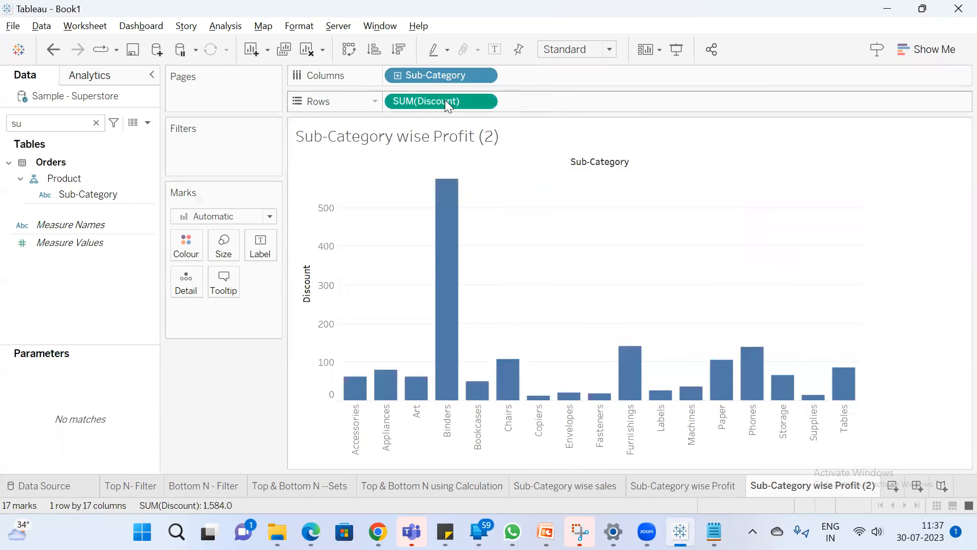
# Rename the duplicated discount worksheet as "Sub-Category wise Discount", without the number suffix
pyautogui.doubleClick(830, 486)
pyautogui.doubleClick(847, 486)
pyautogui.write('D')
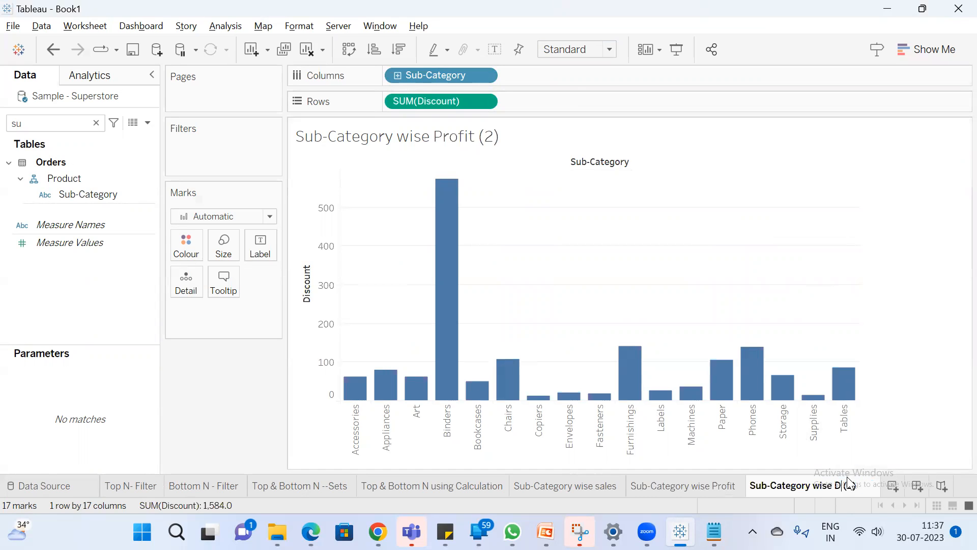
pyautogui.write('iscount')
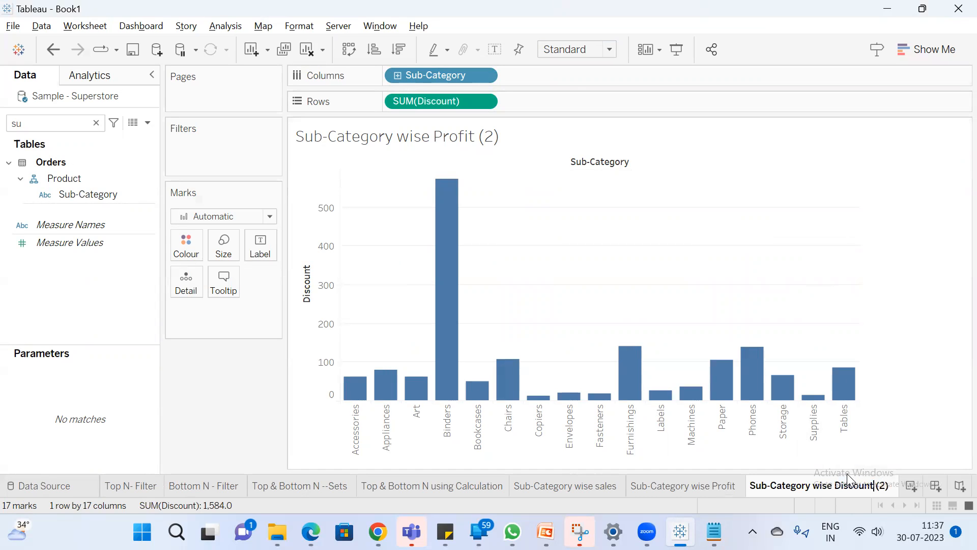
pyautogui.press('Delete')
pyautogui.press('Delete')
pyautogui.press('Delete')
pyautogui.press('Delete')
pyautogui.press('Return')
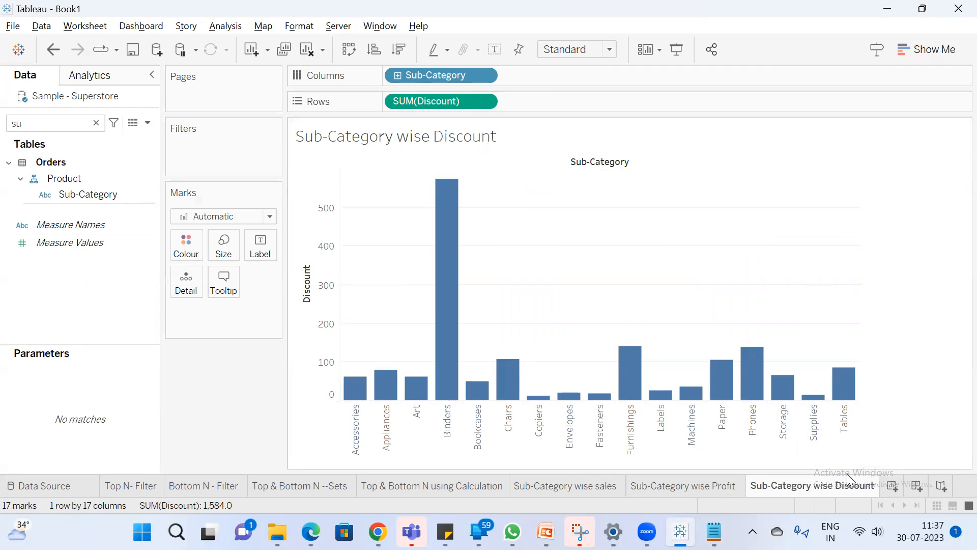
# Compare the Sub-Category wise sales, Profit and Discount worksheets, and add a new blank worksheet after them
pyautogui.click(581, 484)
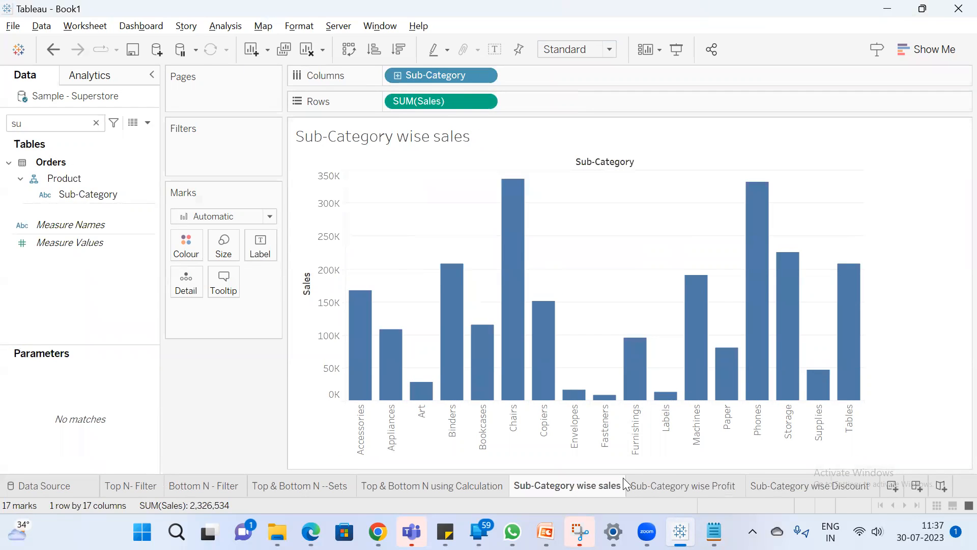
pyautogui.click(656, 485)
pyautogui.click(771, 486)
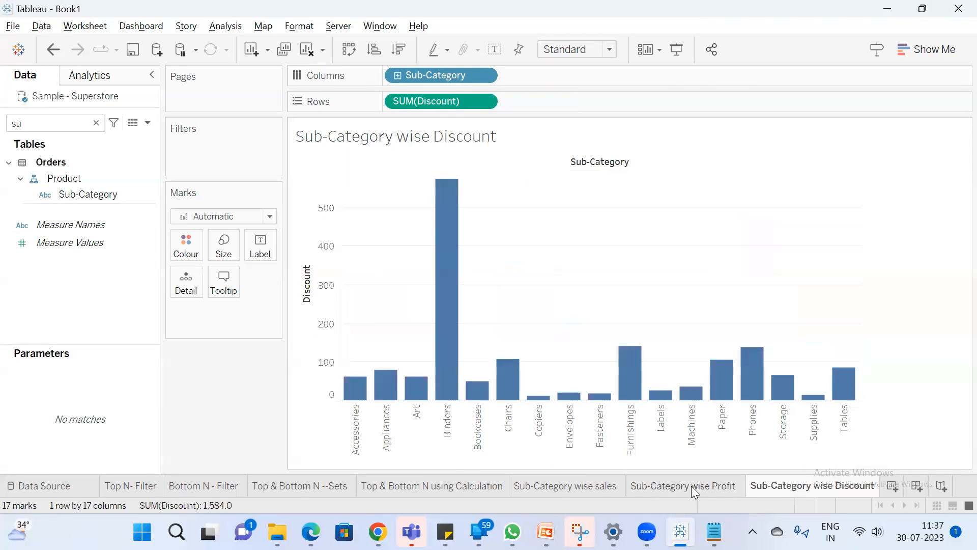
pyautogui.click(589, 489)
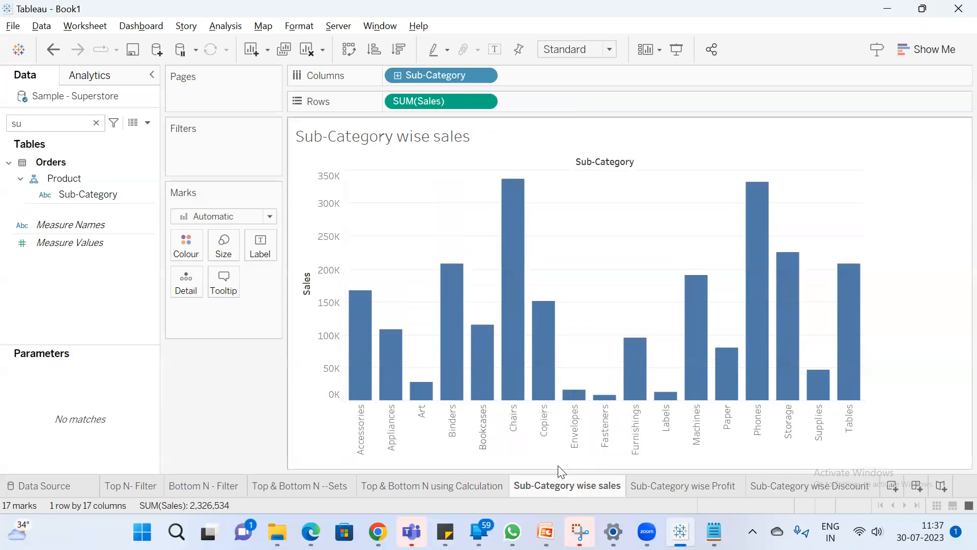
pyautogui.click(696, 489)
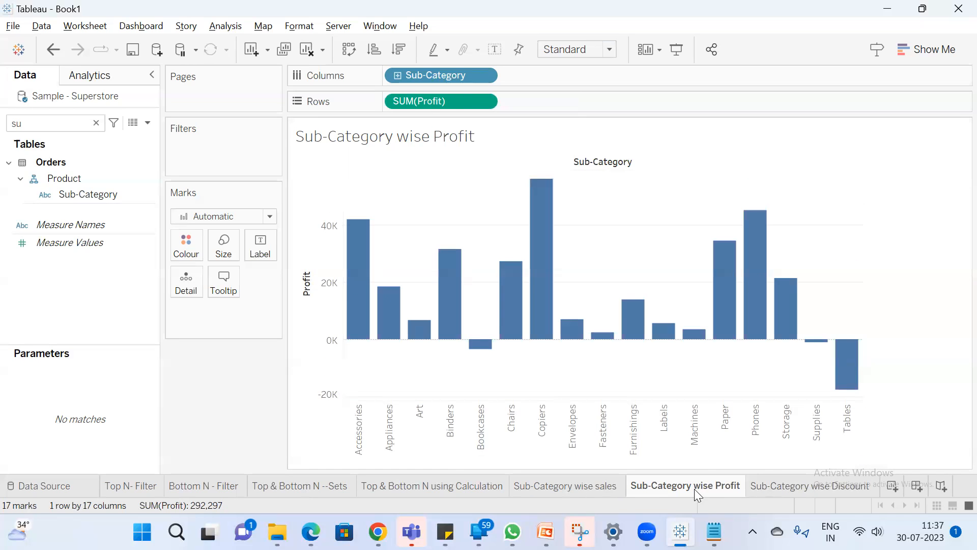
pyautogui.click(815, 488)
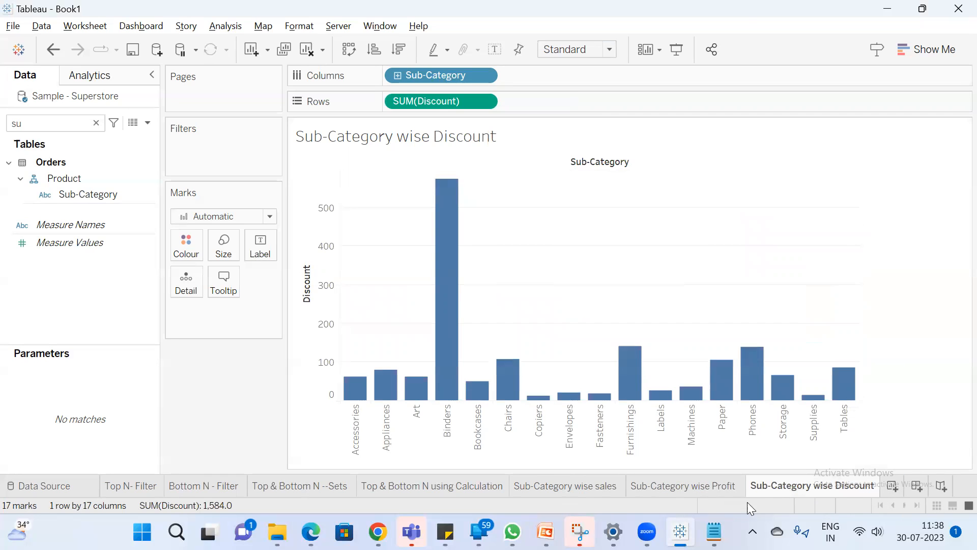
pyautogui.click(894, 489)
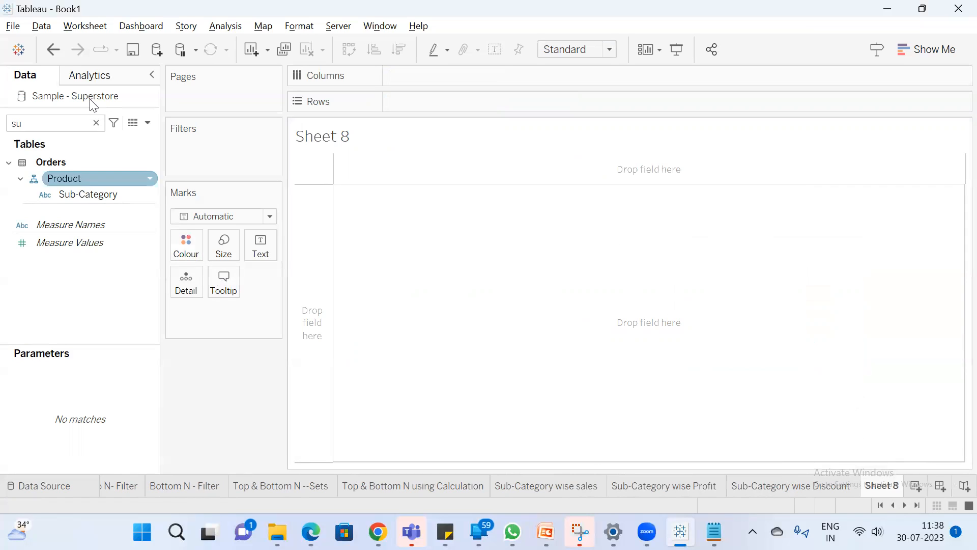
# Place Sub-Category on Columns in the new blank worksheet and clear the field search
pyautogui.moveTo(106, 194); pyautogui.dragTo(464, 82)
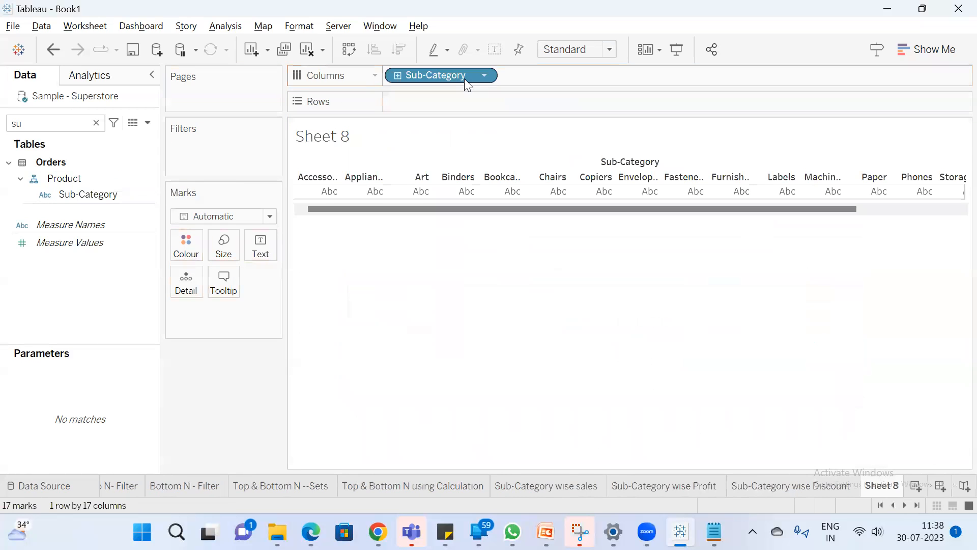
pyautogui.click(96, 123)
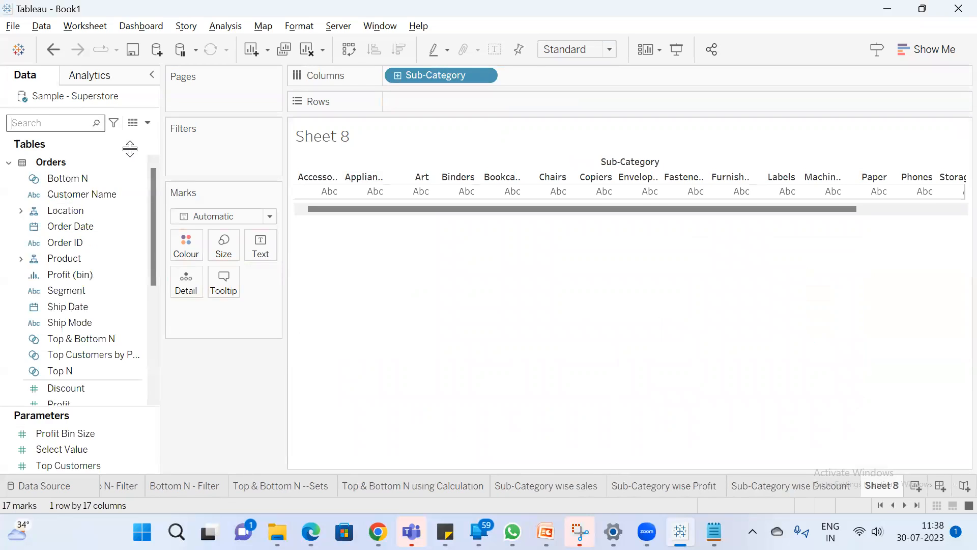
# Set up a new parameter named "Select Measure" with the String data type and a list of allowable values
pyautogui.click(148, 122)
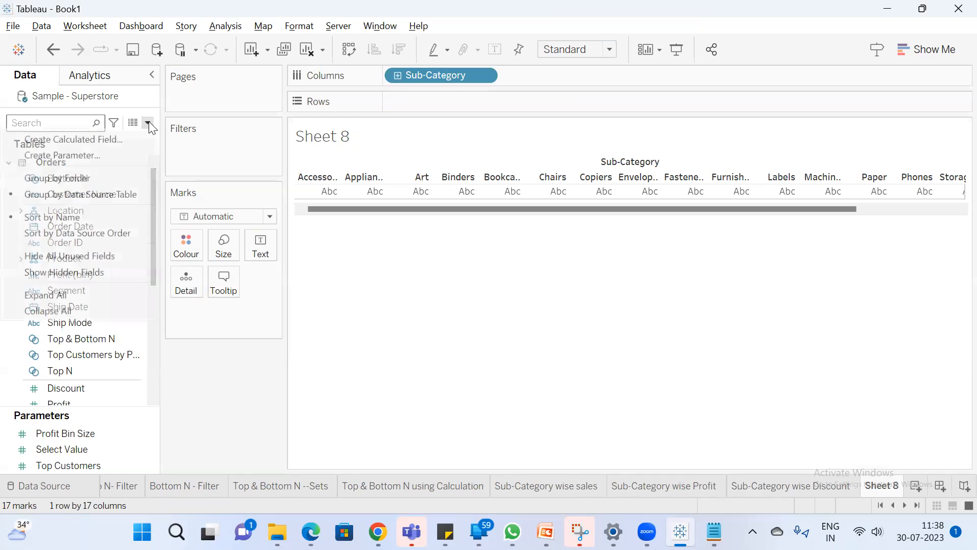
pyautogui.click(89, 156)
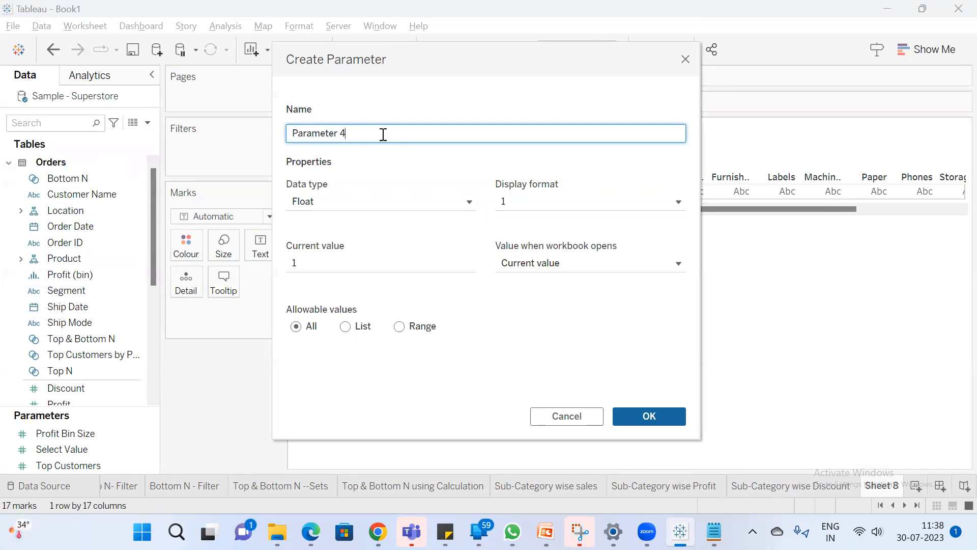
pyautogui.moveTo(383, 136); pyautogui.dragTo(216, 116)
pyautogui.write('Select Measure')
pyautogui.click(348, 327)
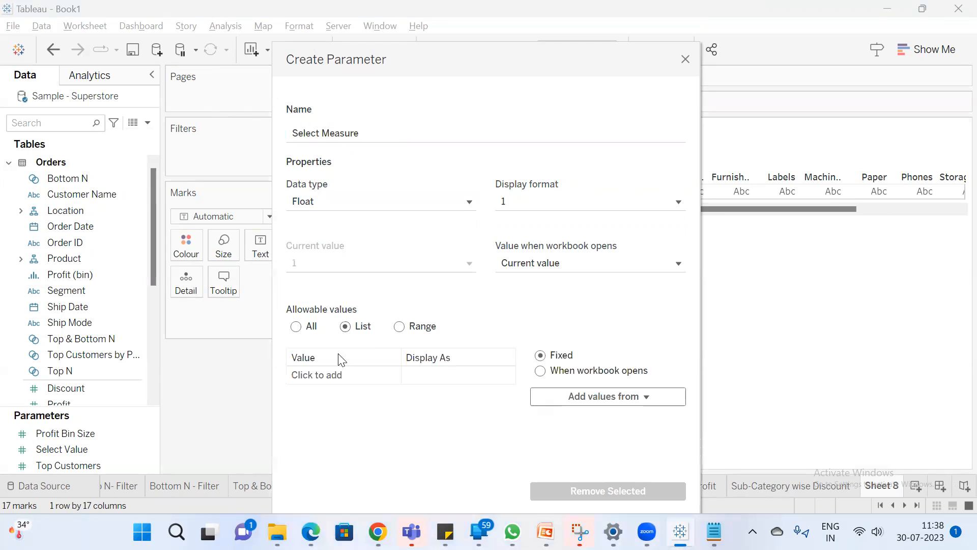
pyautogui.click(363, 207)
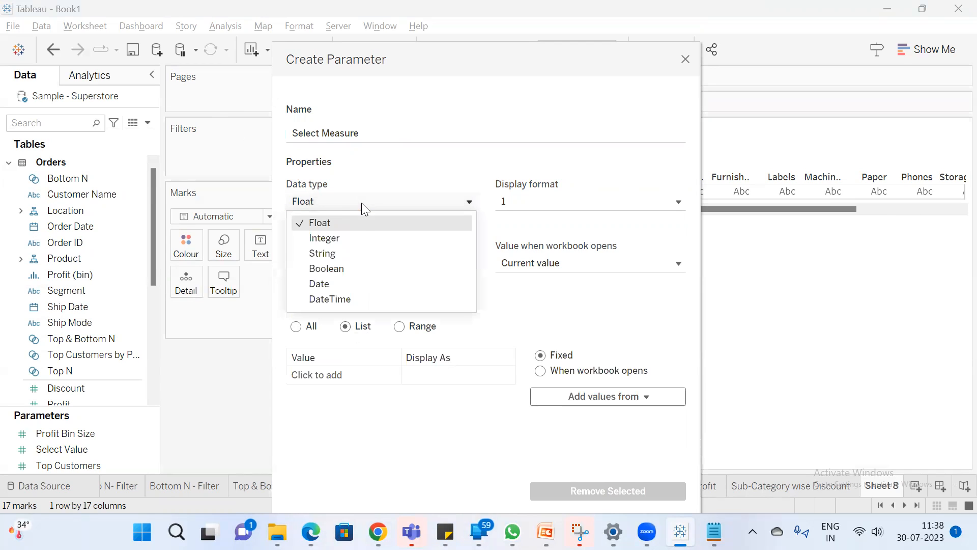
pyautogui.click(349, 254)
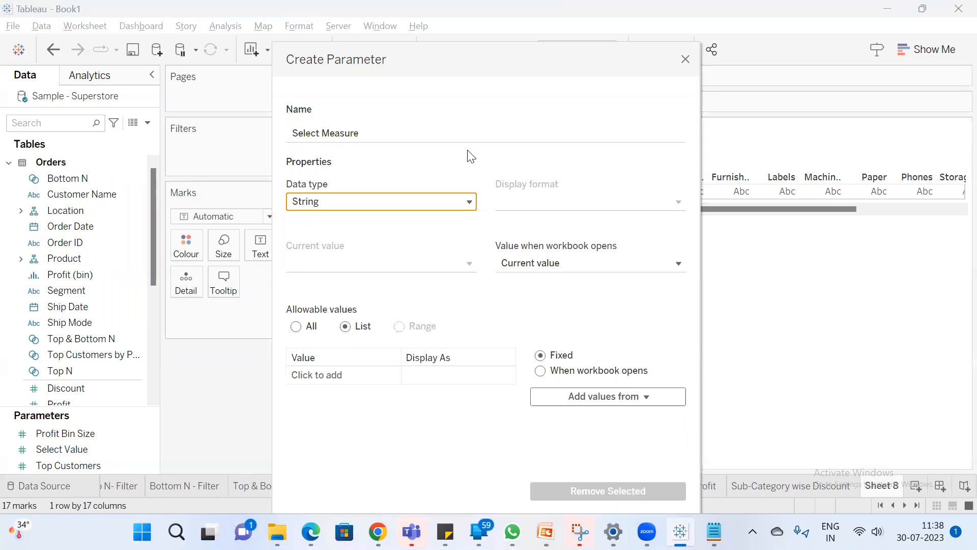
# Add Sales, Profit and Discount to the parameter's list of allowable values and create the parameter
pyautogui.click(332, 375)
pyautogui.write('Sales')
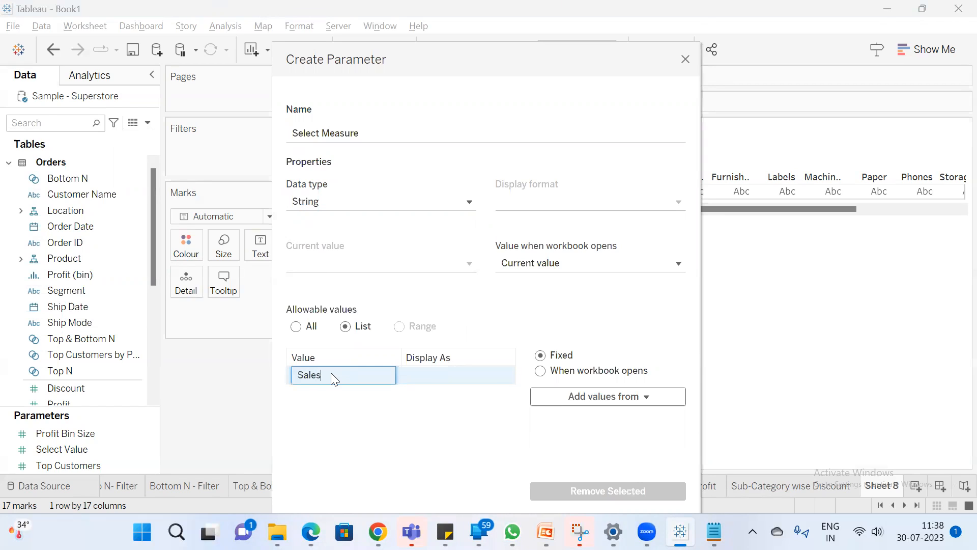
pyautogui.press('Return')
pyautogui.write('Profit')
pyautogui.press('Return')
pyautogui.write('Discou')
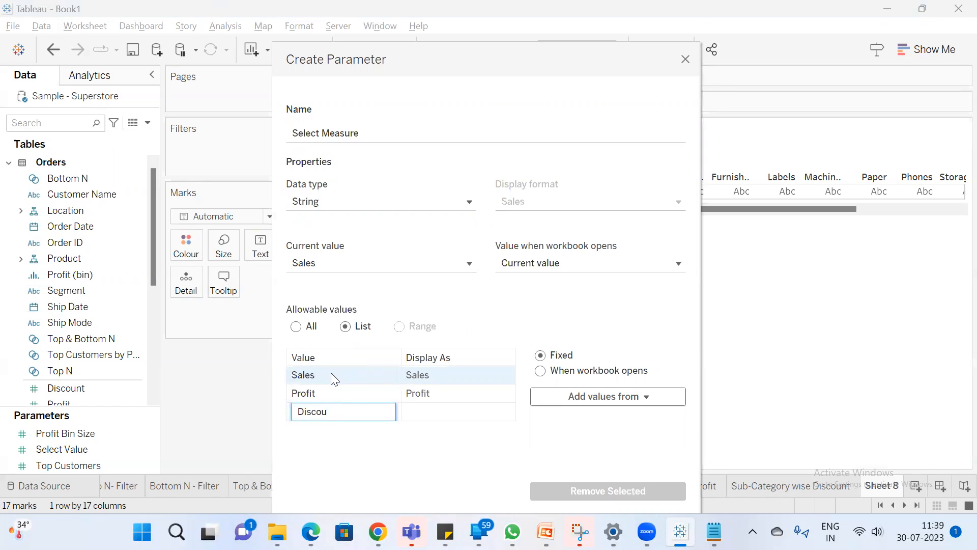
pyautogui.write('nt')
pyautogui.press('Return')
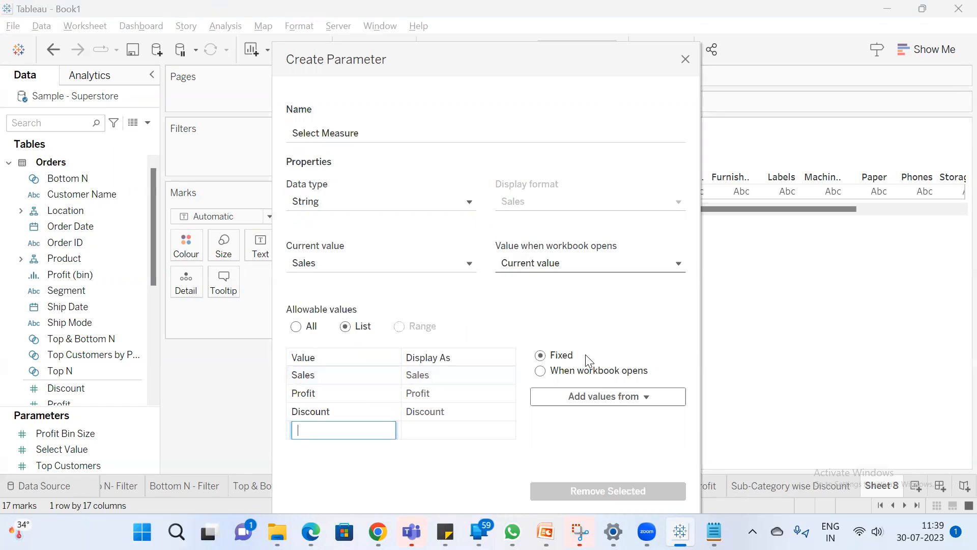
pyautogui.moveTo(455, 56); pyautogui.dragTo(359, 16)
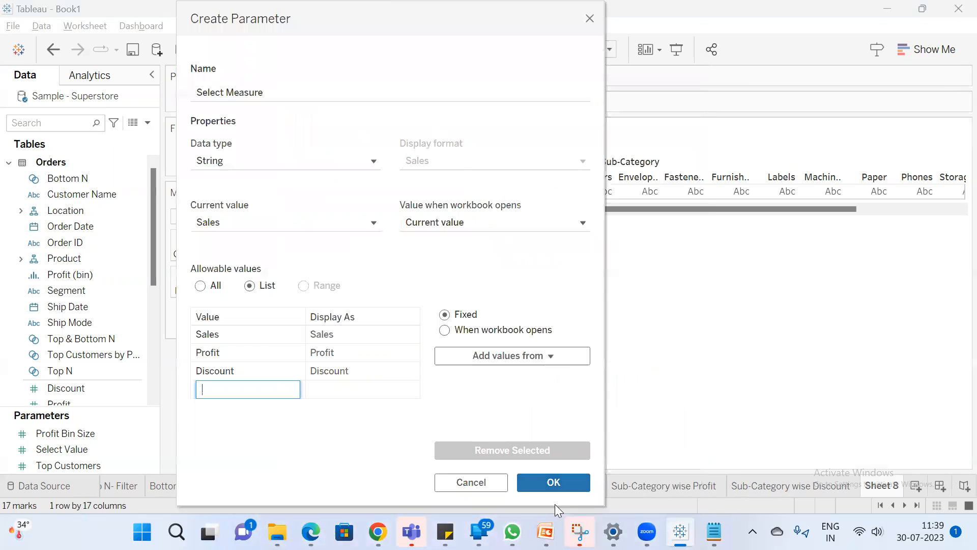
pyautogui.click(558, 485)
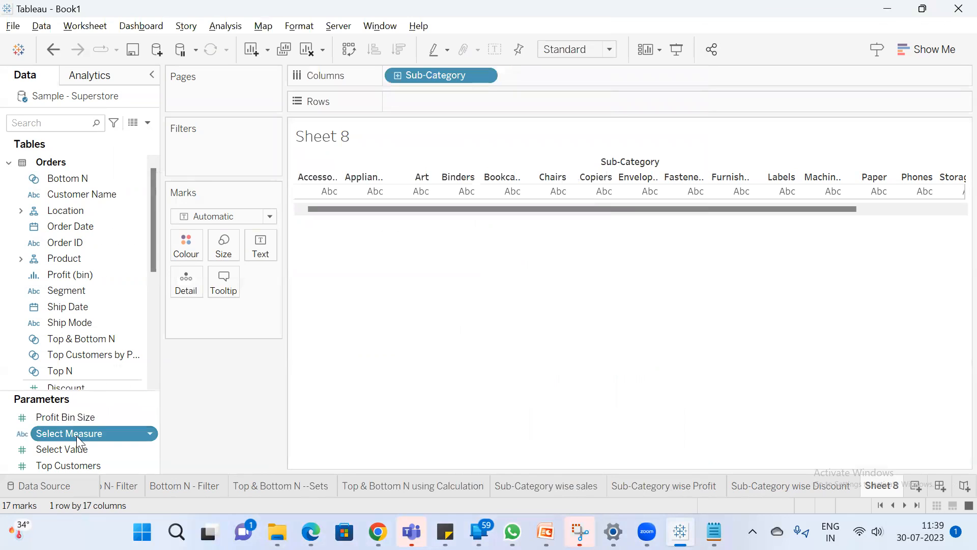
# Show the Select Measure parameter control on the sheet and try its Profit and Discount options, returning it to Sales
pyautogui.rightClick(77, 436)
pyautogui.click(150, 167)
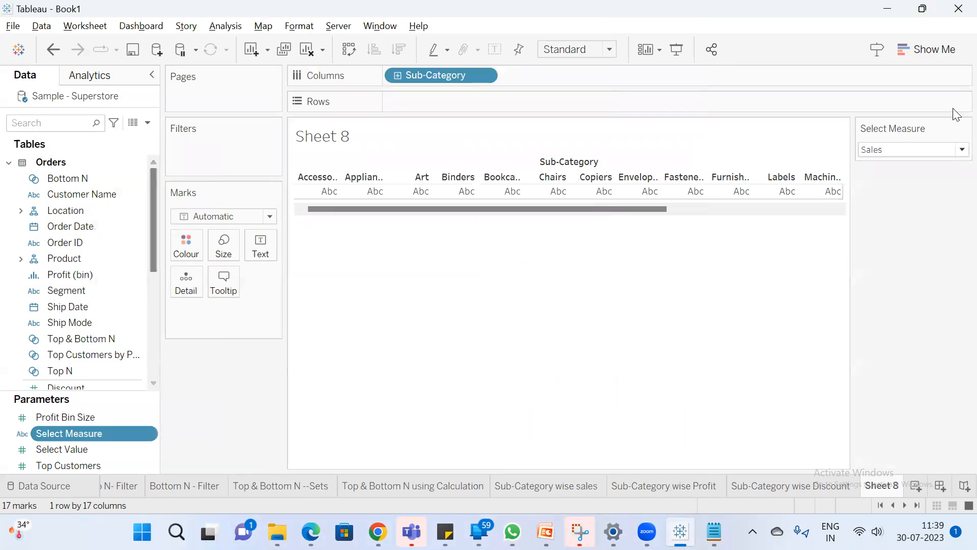
pyautogui.click(925, 150)
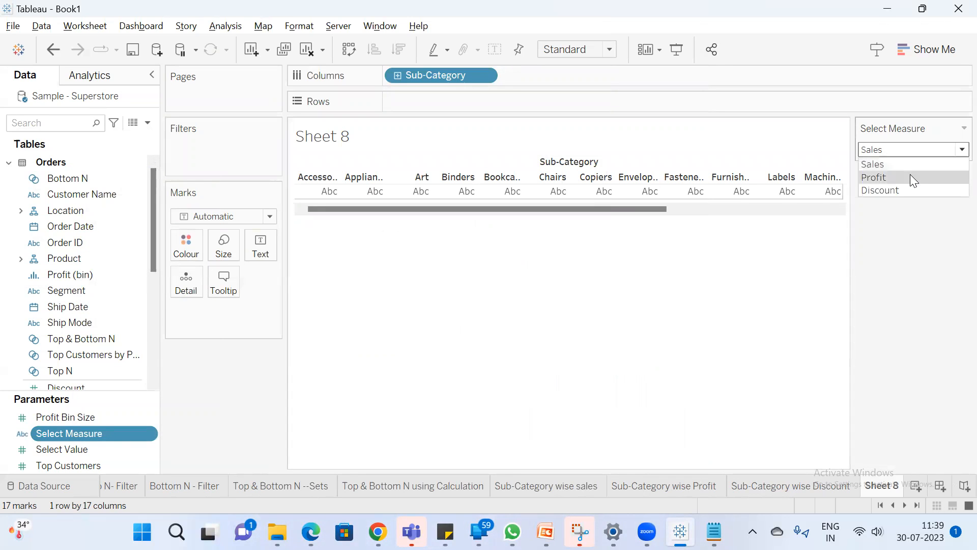
pyautogui.click(911, 174)
pyautogui.click(916, 149)
pyautogui.click(918, 190)
pyautogui.click(911, 151)
pyautogui.click(910, 162)
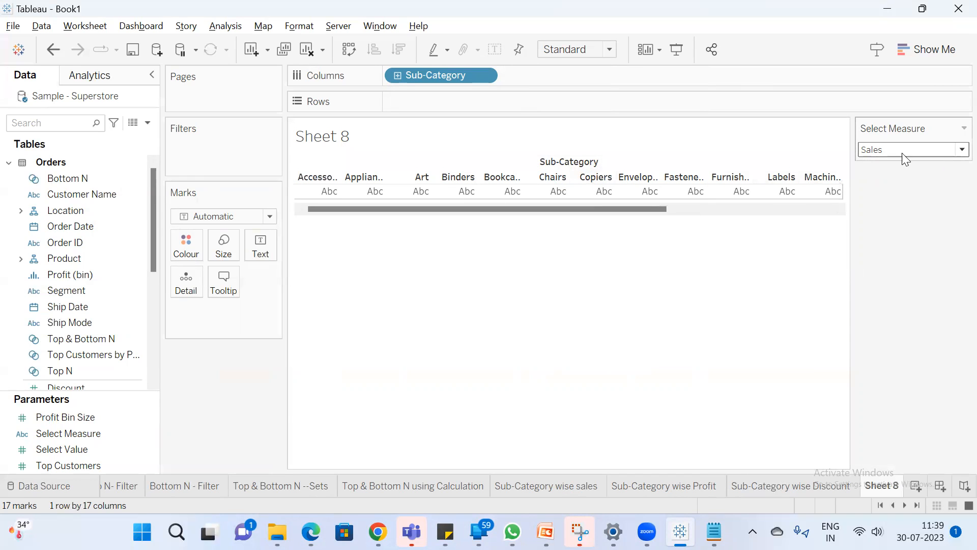
pyautogui.click(937, 150)
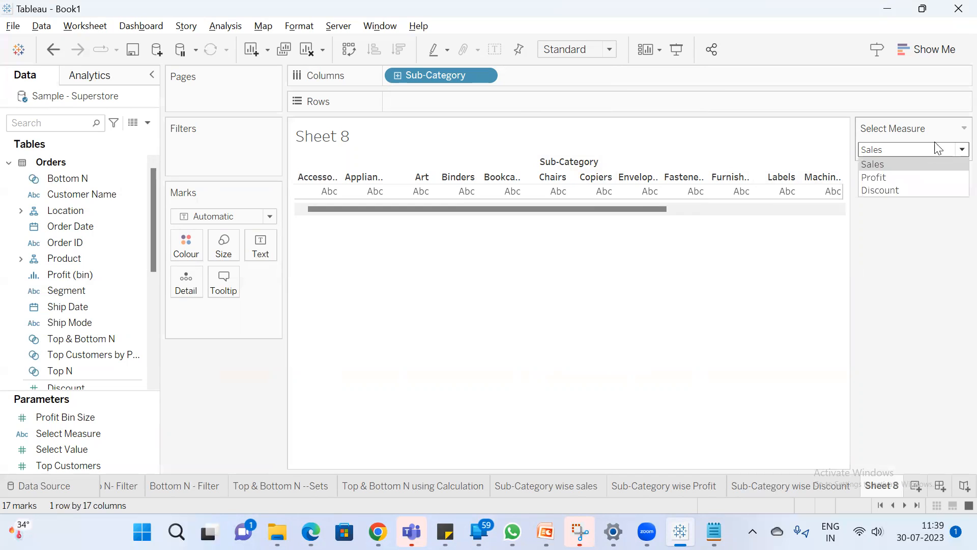
pyautogui.click(922, 263)
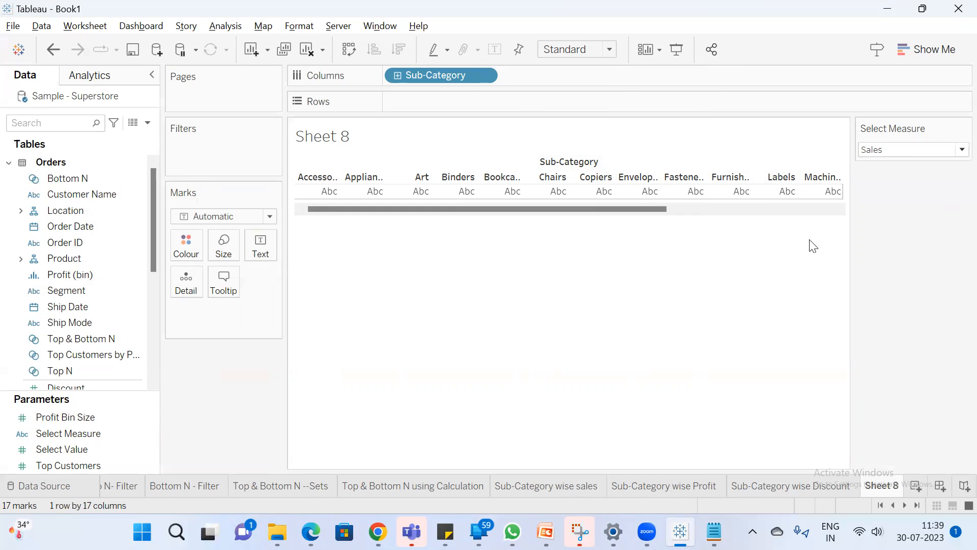
# Start a new calculated field named "Swap Measure Calc"
pyautogui.click(147, 122)
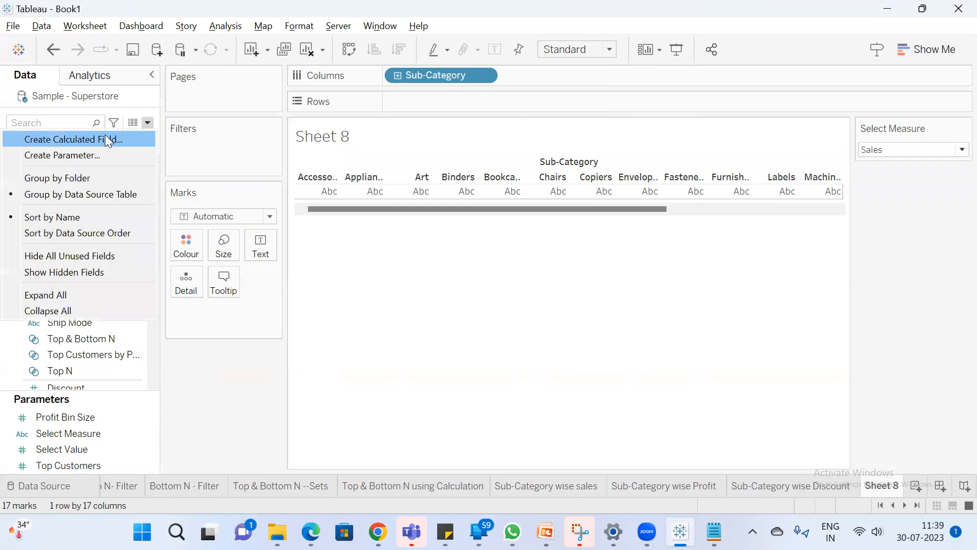
pyautogui.click(105, 135)
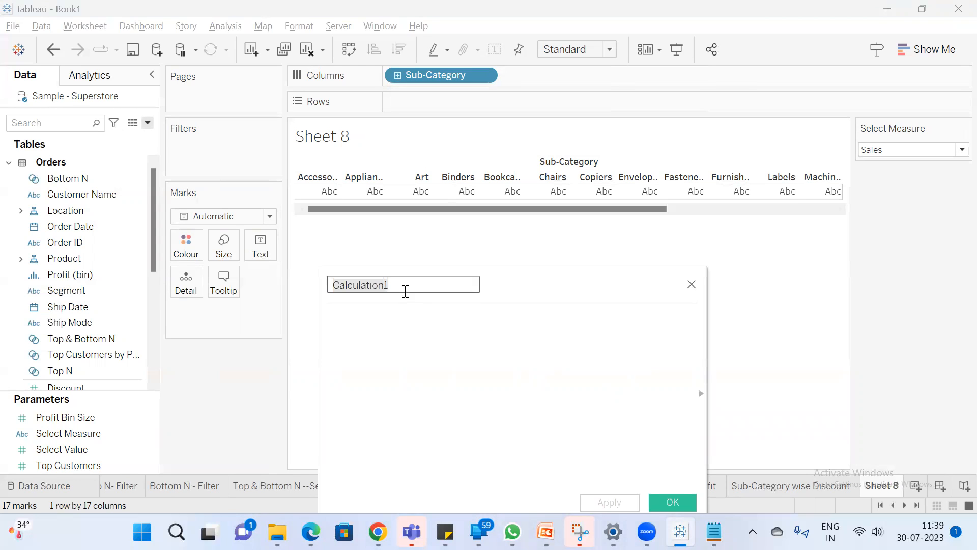
pyautogui.write('Swap ')
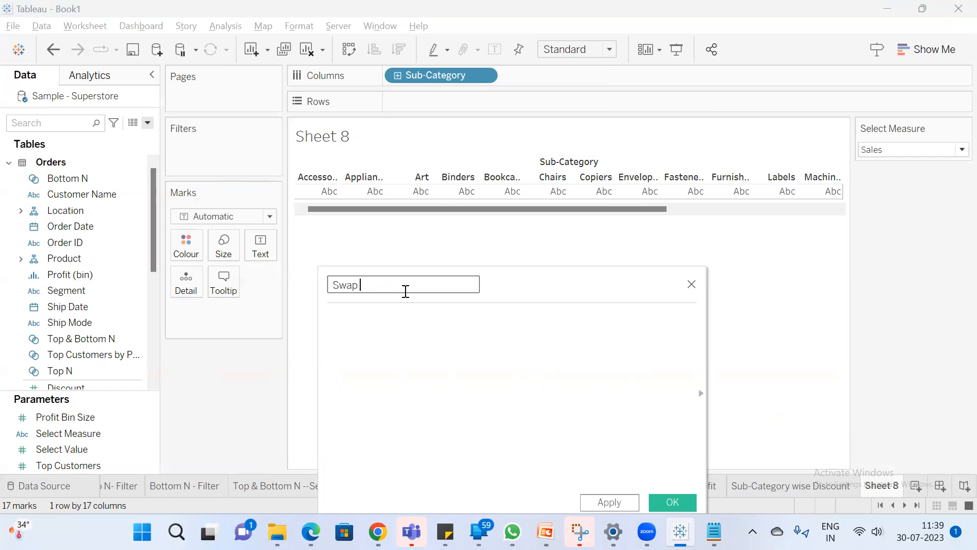
pyautogui.write('Measure Calc')
pyautogui.press('Tab')
# Write the formula's first condition as if [Select Measure]='Sales' then [Sales]
pyautogui.write('if sele')
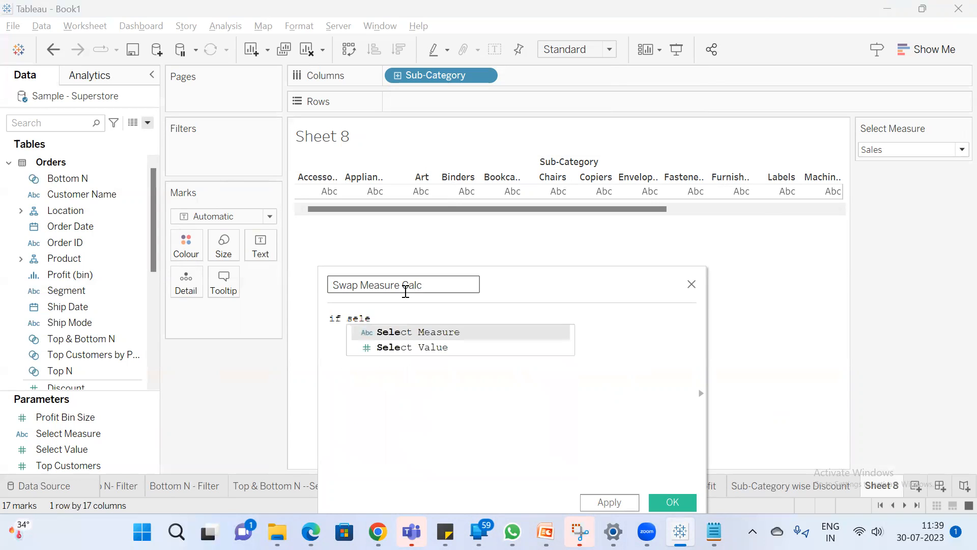
pyautogui.press('Return')
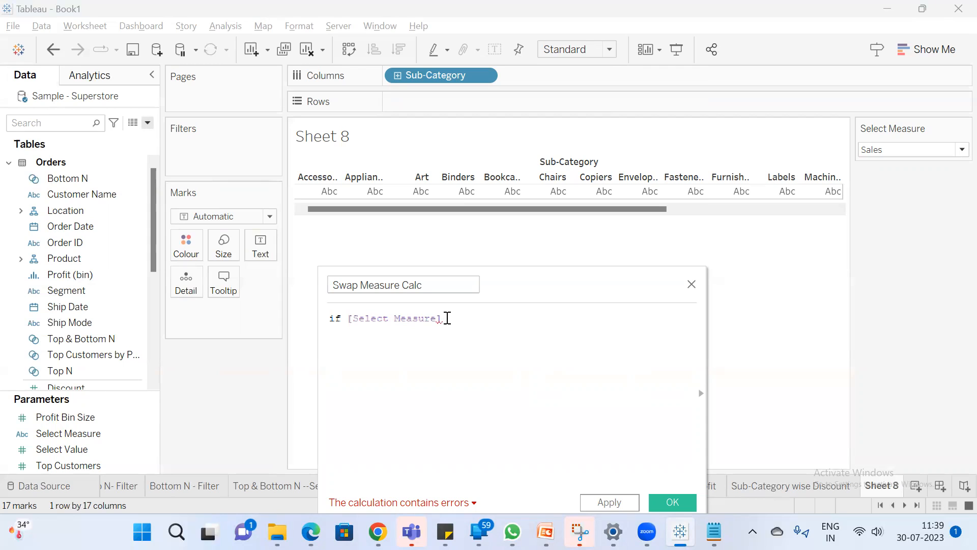
pyautogui.write("='")
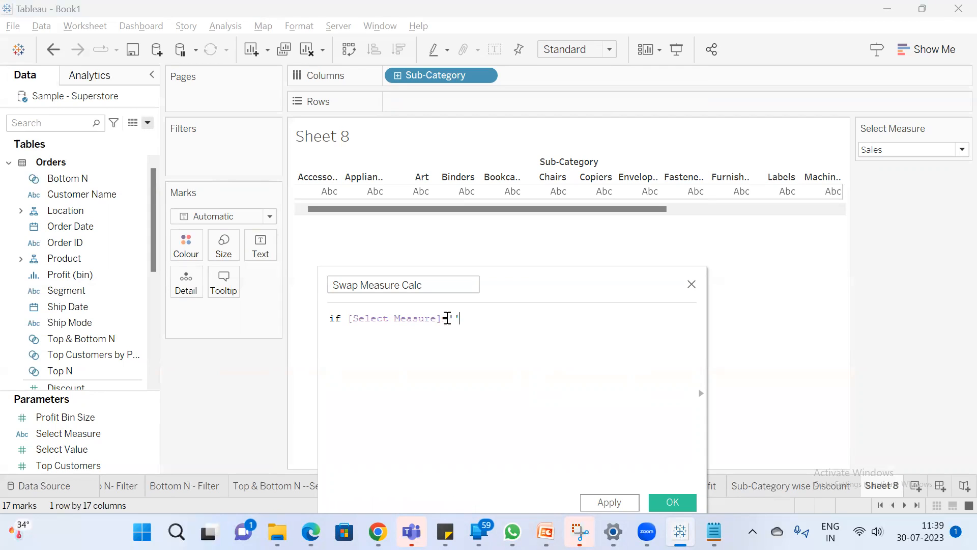
pyautogui.write("Sales' then sal")
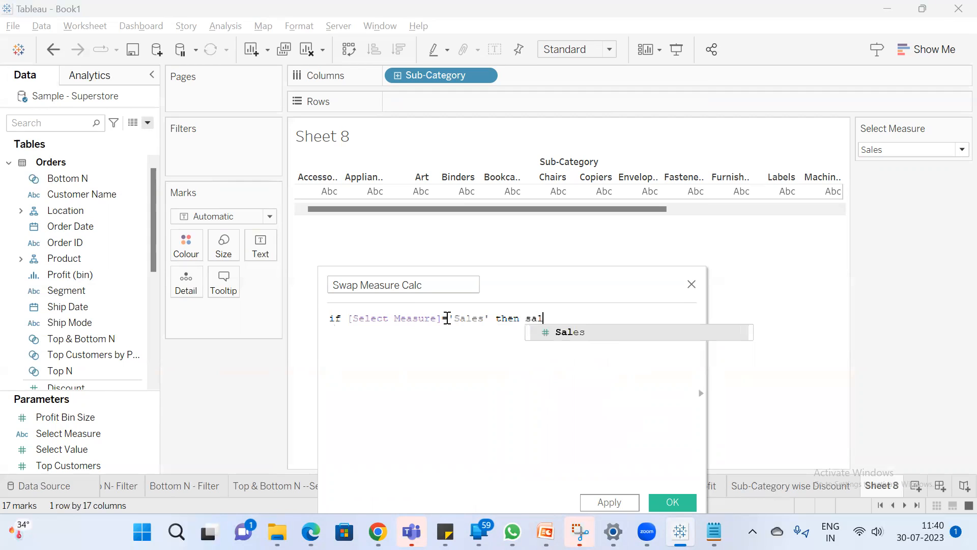
pyautogui.press('Return')
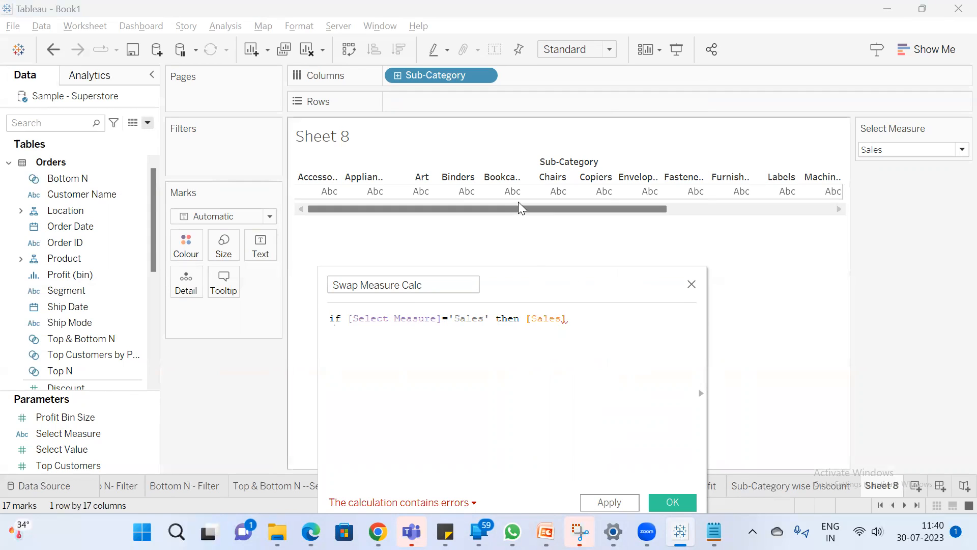
# Look up the Sales field in the data source, clear the search, and review the Select Measure options
pyautogui.click(57, 122)
pyautogui.write('sa')
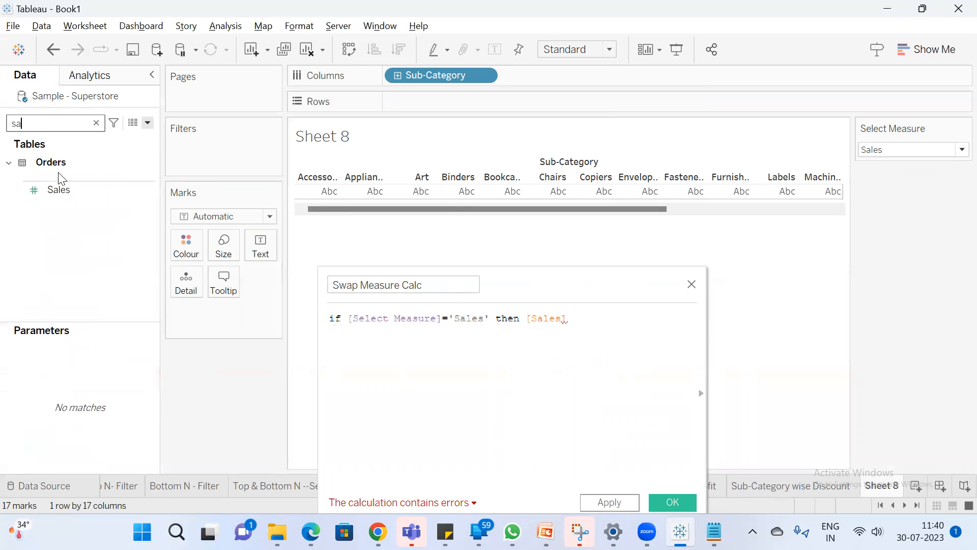
pyautogui.click(59, 191)
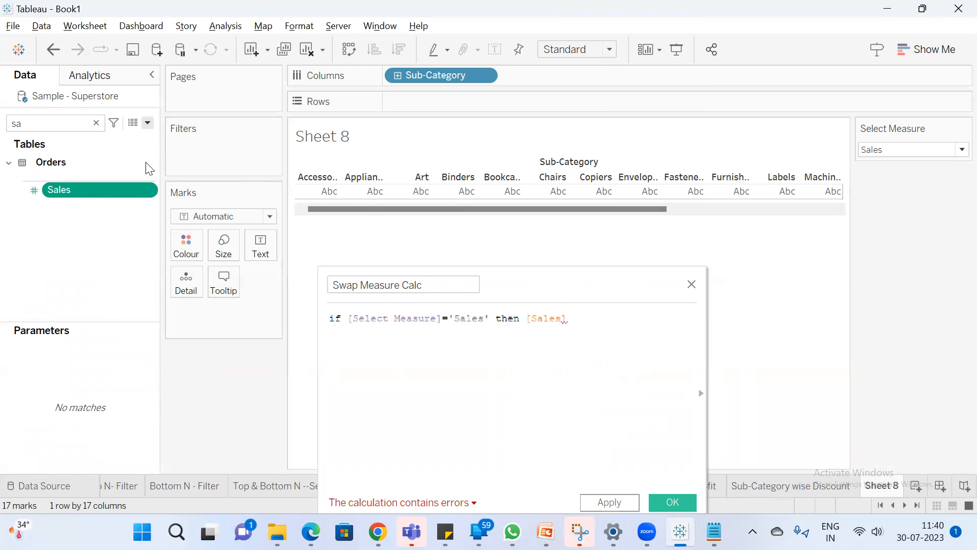
pyautogui.click(96, 123)
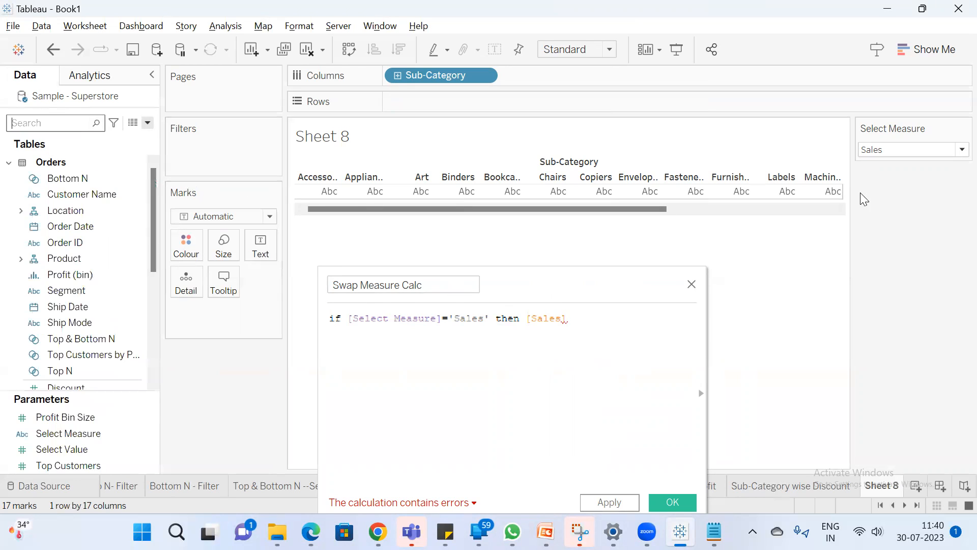
pyautogui.click(945, 149)
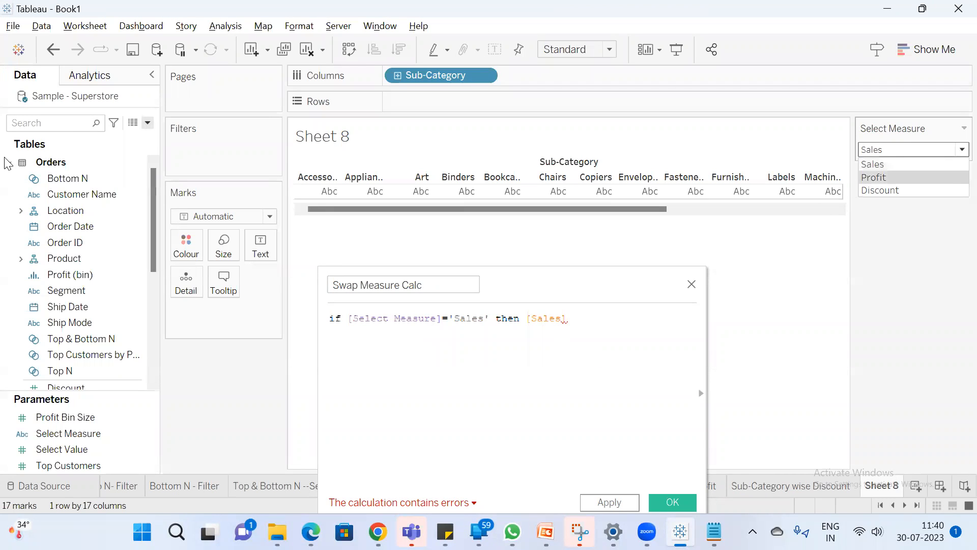
pyautogui.click(62, 125)
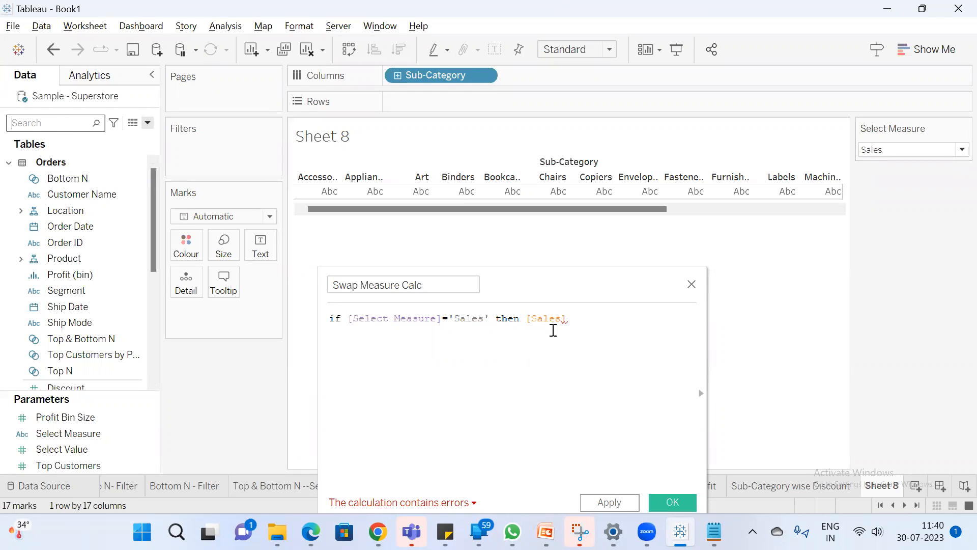
# Add the second formula line ELSEIF [Select Measure]='Profit' THEN [Profit]
pyautogui.click(571, 319)
pyautogui.press('Return')
pyautogui.write('els')
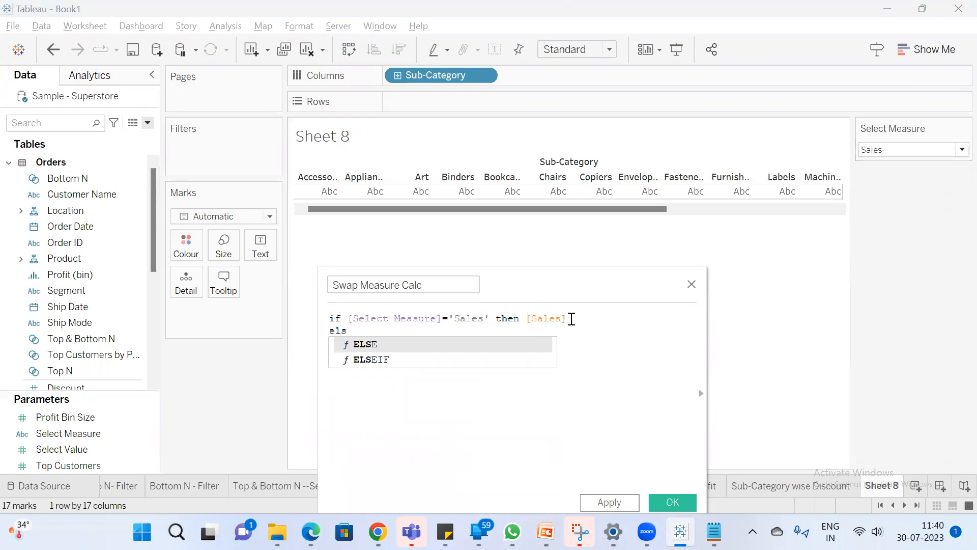
pyautogui.press('Down')
pyautogui.press('Return')
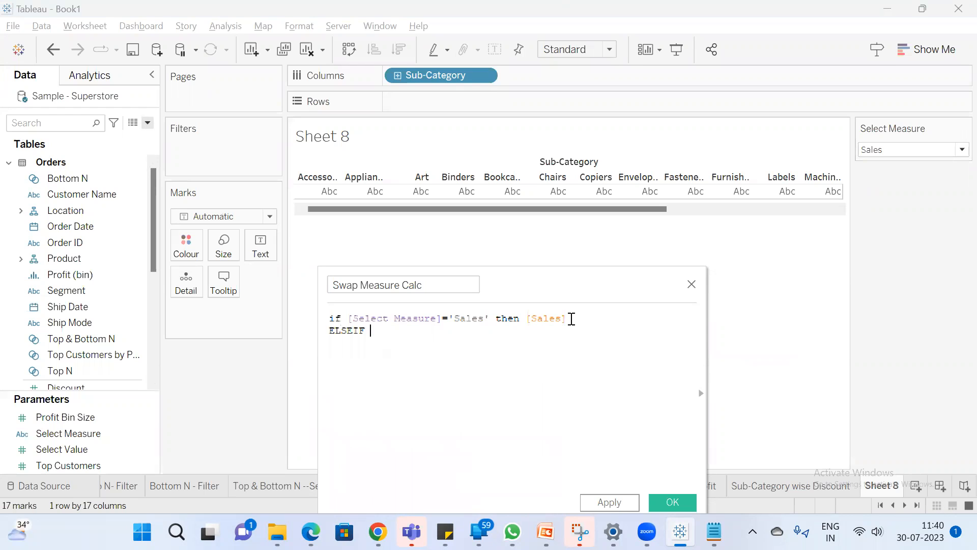
pyautogui.write('sele')
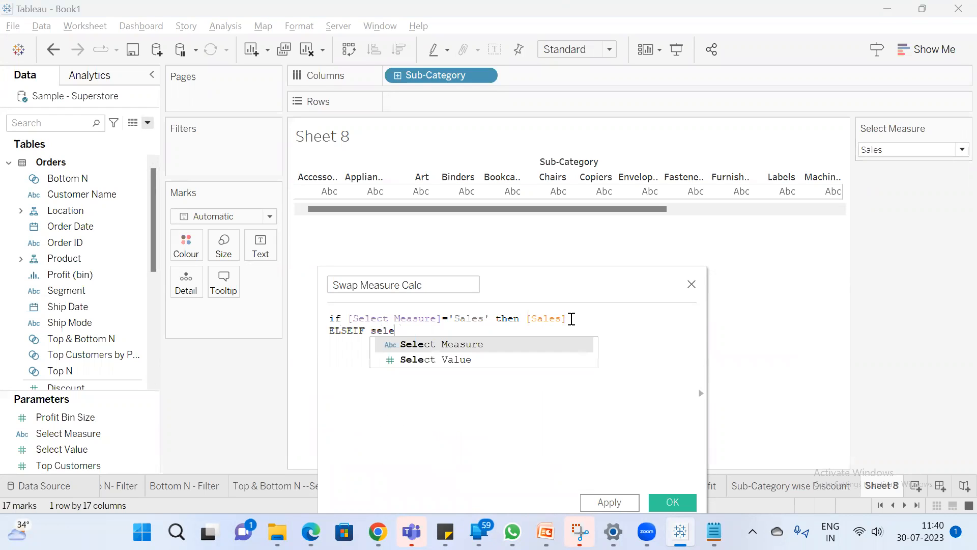
pyautogui.press('Return')
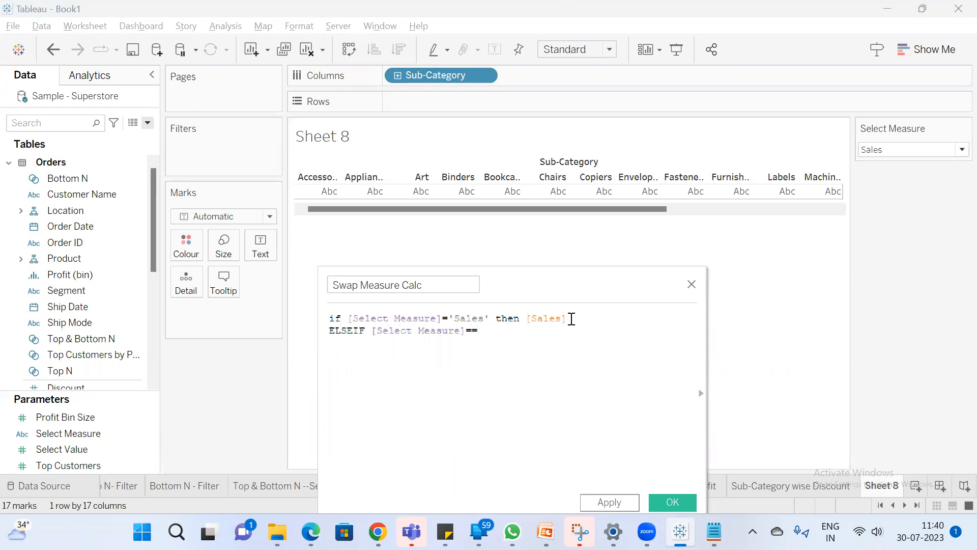
pyautogui.write("='Profit' THEN")
pyautogui.press('Return')
pyautogui.write('prof')
pyautogui.press('Return')
# Add the line ELSE [Select Measure]='Discount' THEN [Discount] and close the formula with END
pyautogui.press('Return')
pyautogui.write('ELSE')
pyautogui.press('Return')
pyautogui.write('s')
pyautogui.press('BackSpace')
pyautogui.write('sel')
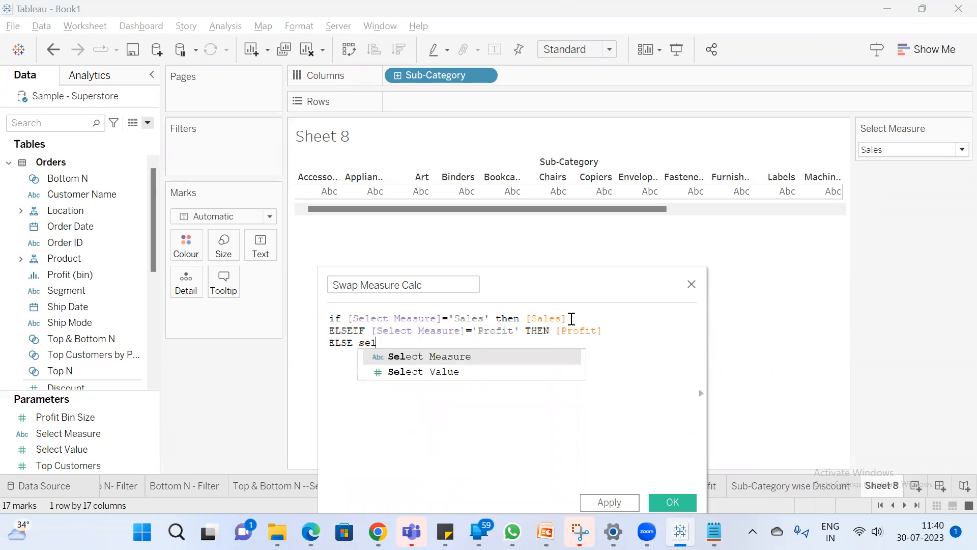
pyautogui.press('Return')
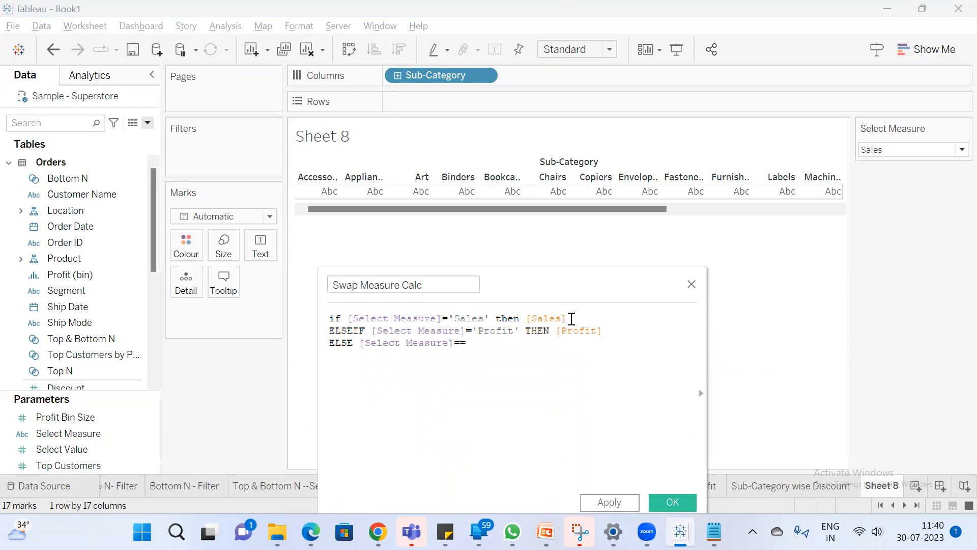
pyautogui.write("='' THEN disc")
pyautogui.press('Return')
pyautogui.press('Return')
pyautogui.write('en')
pyautogui.press('Return')
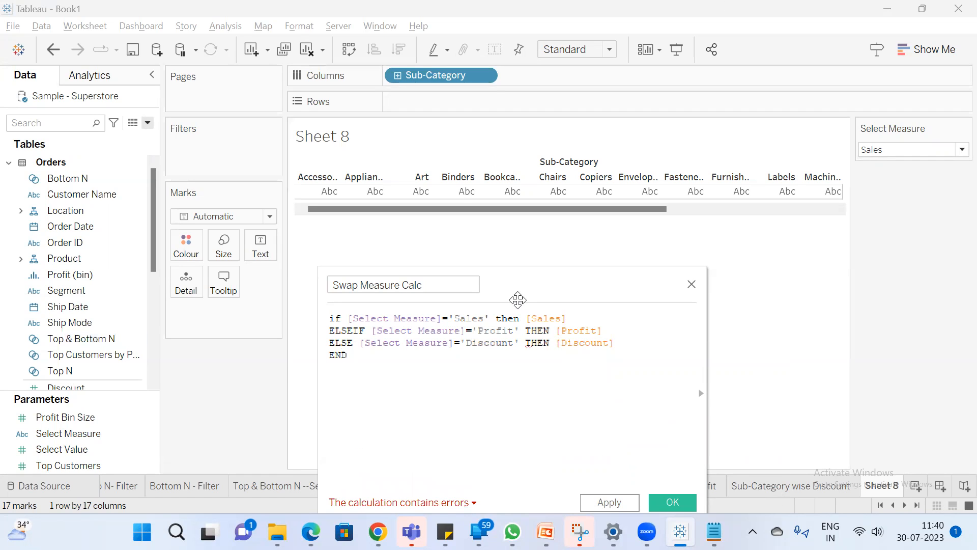
# Check the calculation's error details and change the Discount line's ELSE to ELSEif
pyautogui.moveTo(517, 284); pyautogui.dragTo(518, 223)
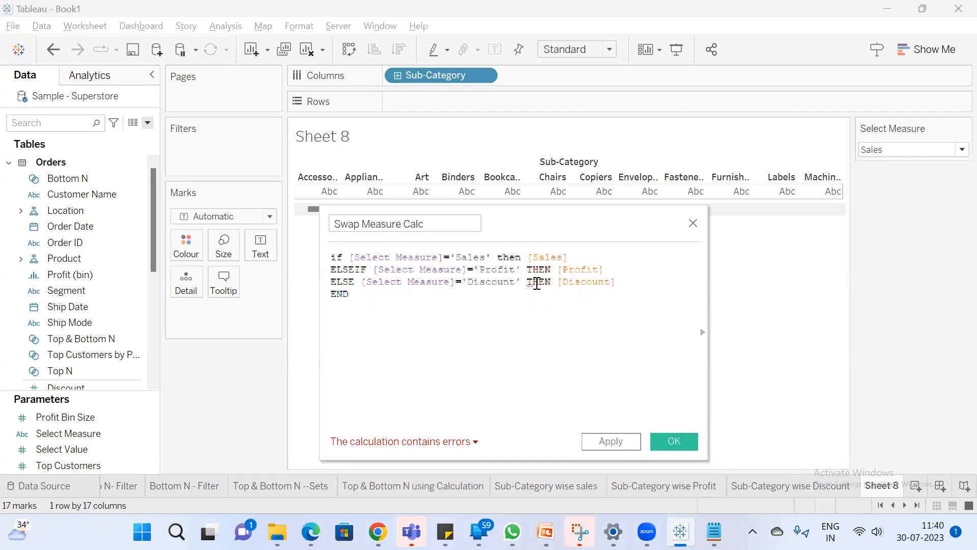
pyautogui.click(445, 446)
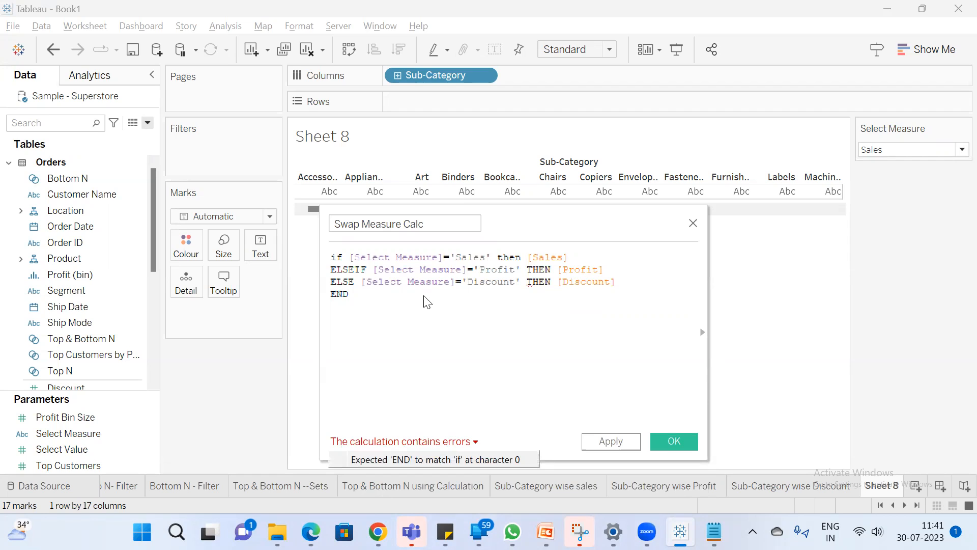
pyautogui.click(355, 279)
pyautogui.write('if')
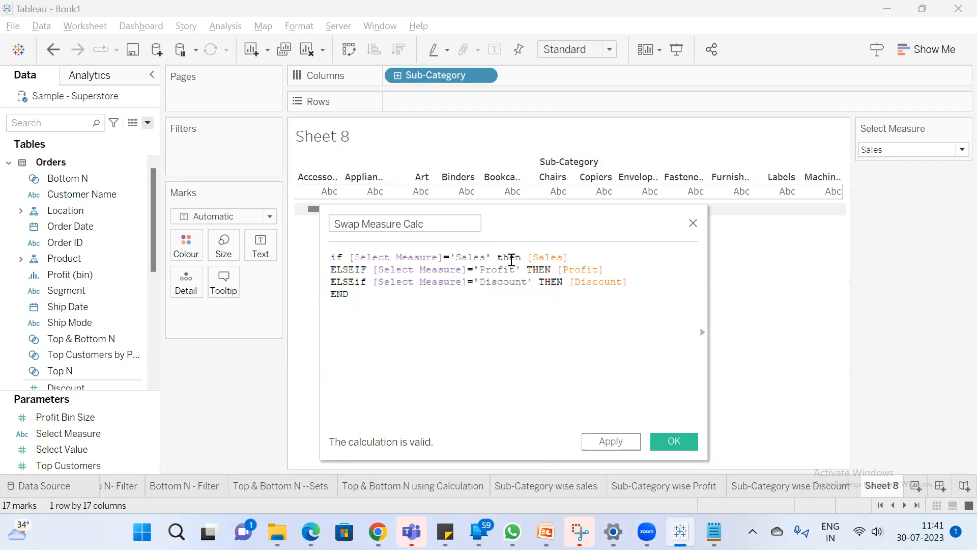
# Compare the Swap Measure Calc formula's Sales, Profit and Discount conditions with the options of the Select Measure parameter
pyautogui.moveTo(595, 227); pyautogui.dragTo(565, 292)
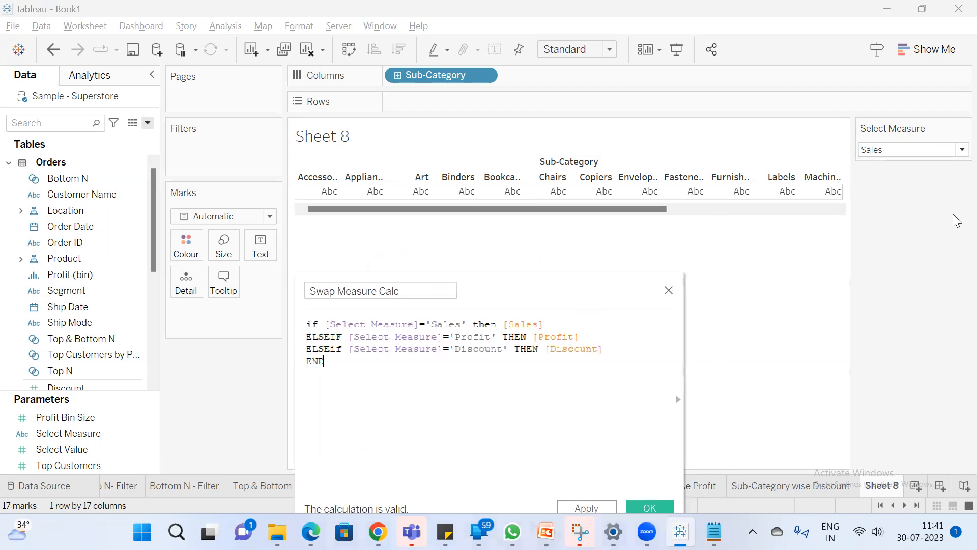
pyautogui.click(923, 150)
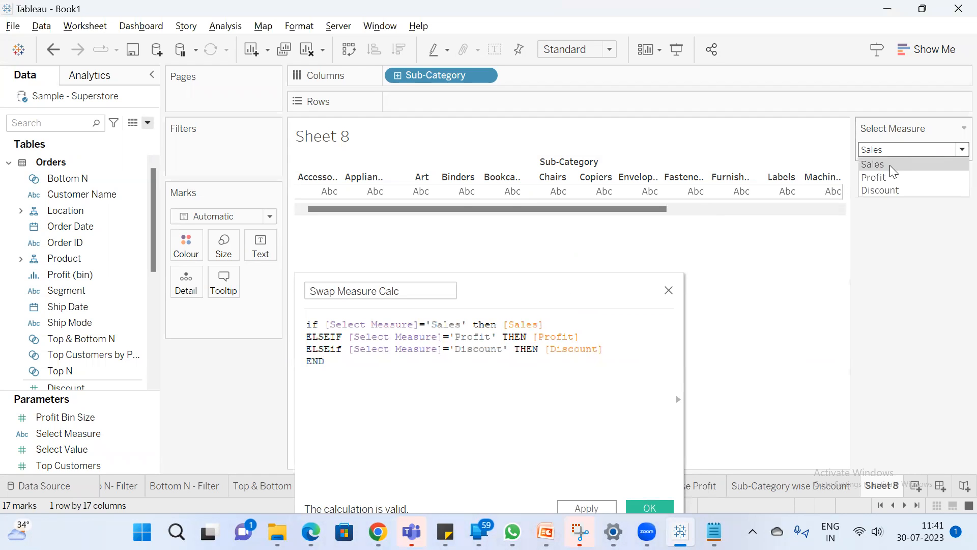
pyautogui.click(531, 326)
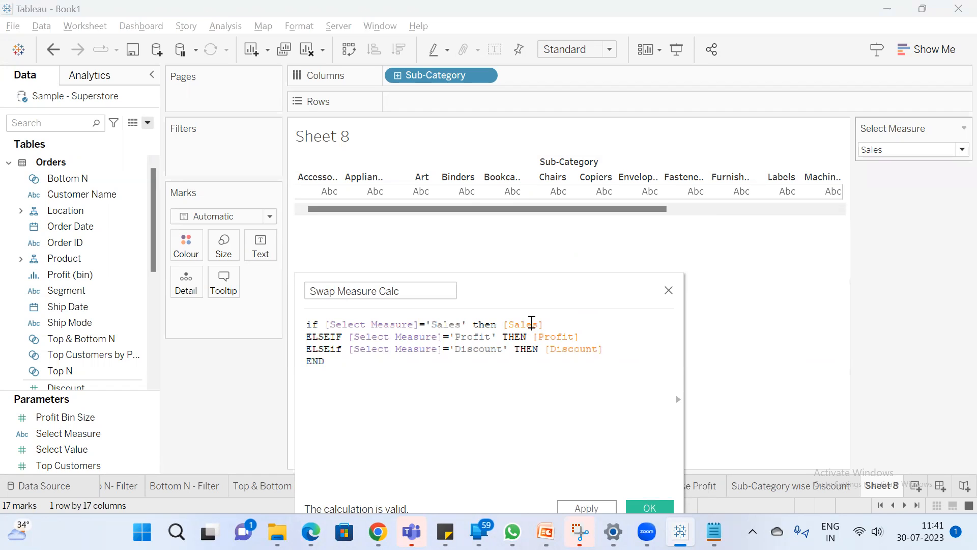
pyautogui.click(922, 148)
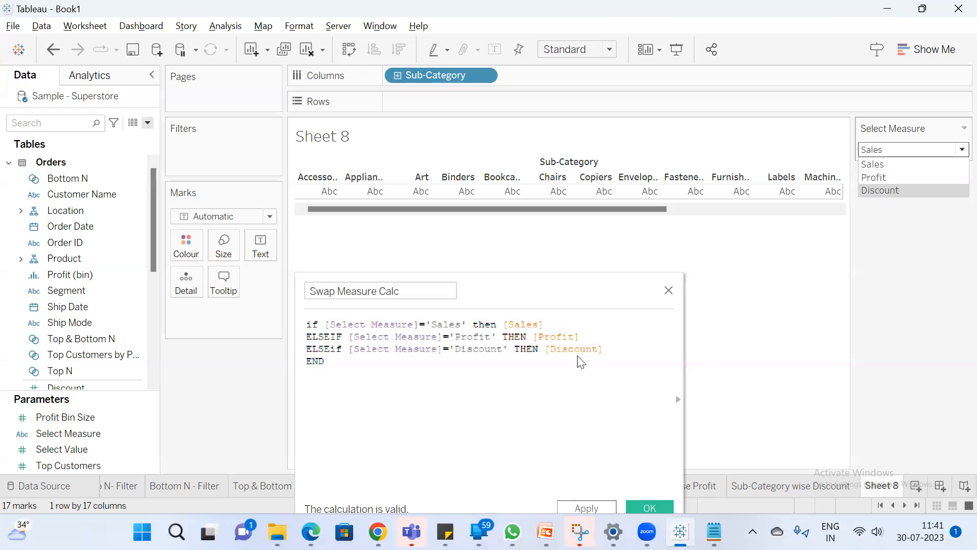
pyautogui.click(525, 359)
pyautogui.moveTo(536, 295); pyautogui.dragTo(551, 251)
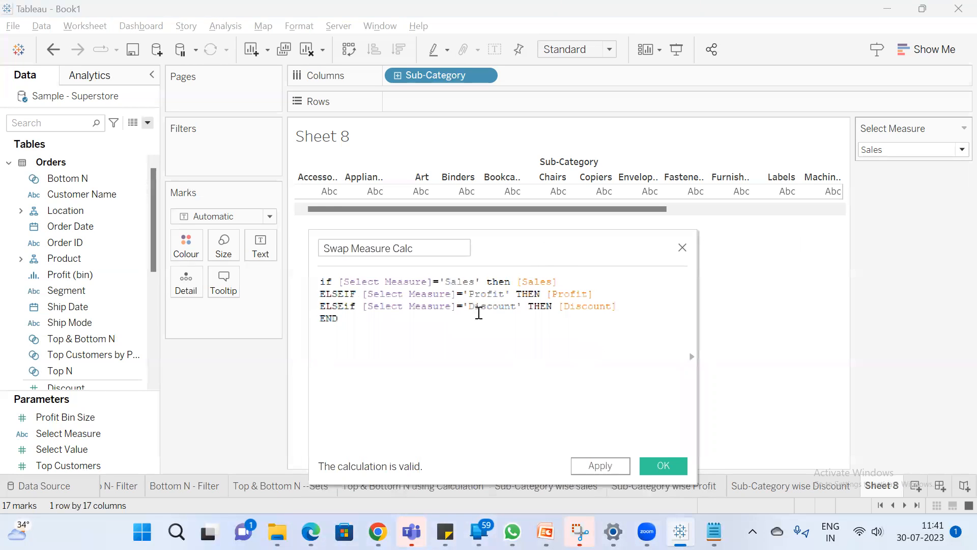
pyautogui.doubleClick(375, 279)
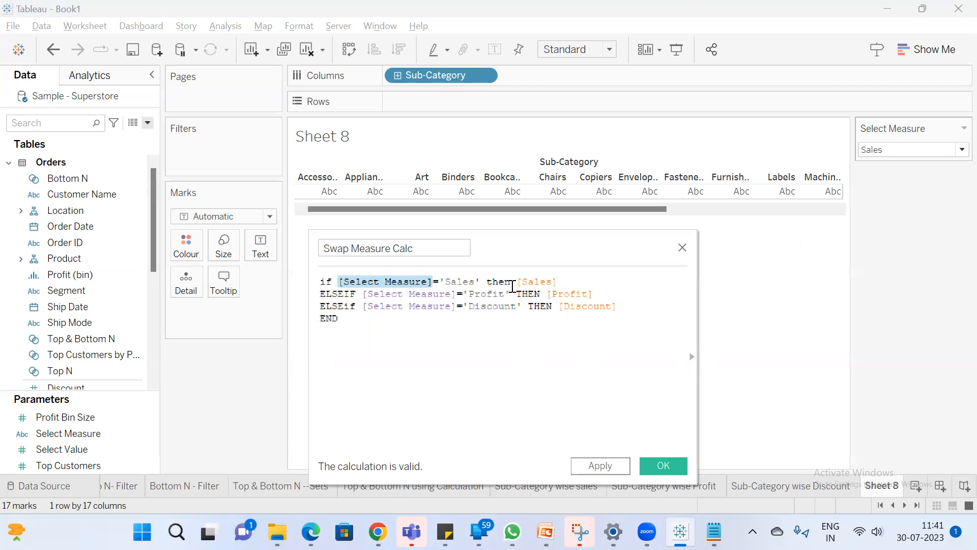
pyautogui.click(544, 284)
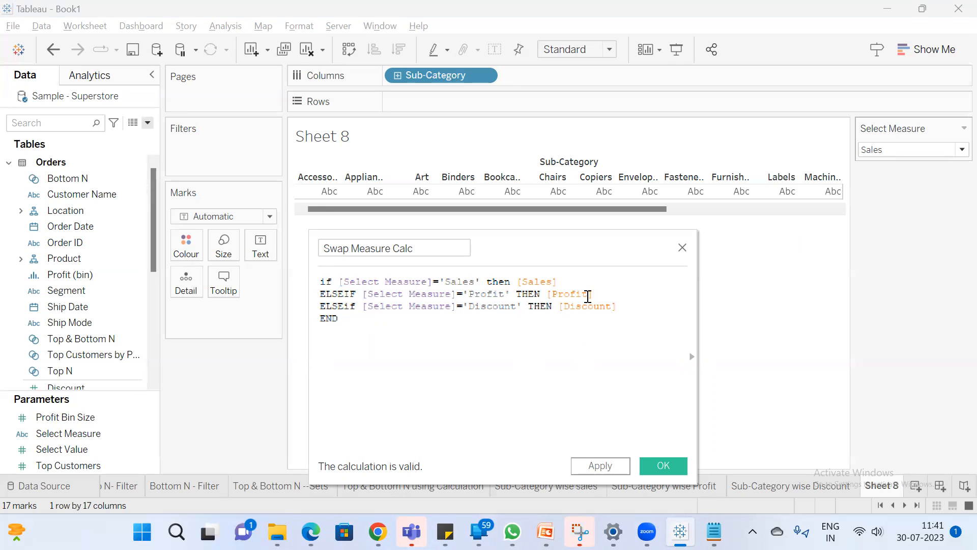
pyautogui.hotkey('ctrl', 'a')
pyautogui.click(444, 330)
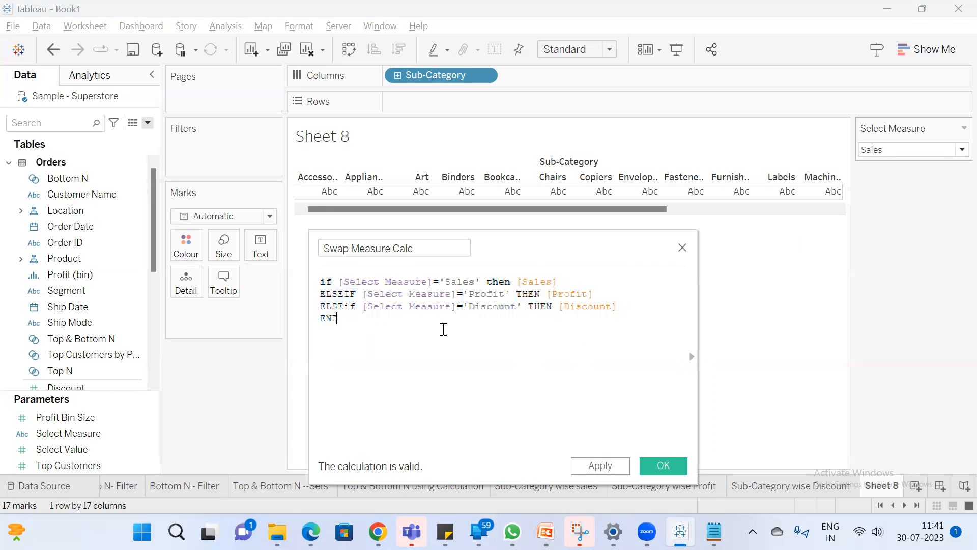
# Save the Swap Measure Calc calculation and place it on Rows against Sub-Category
pyautogui.click(669, 466)
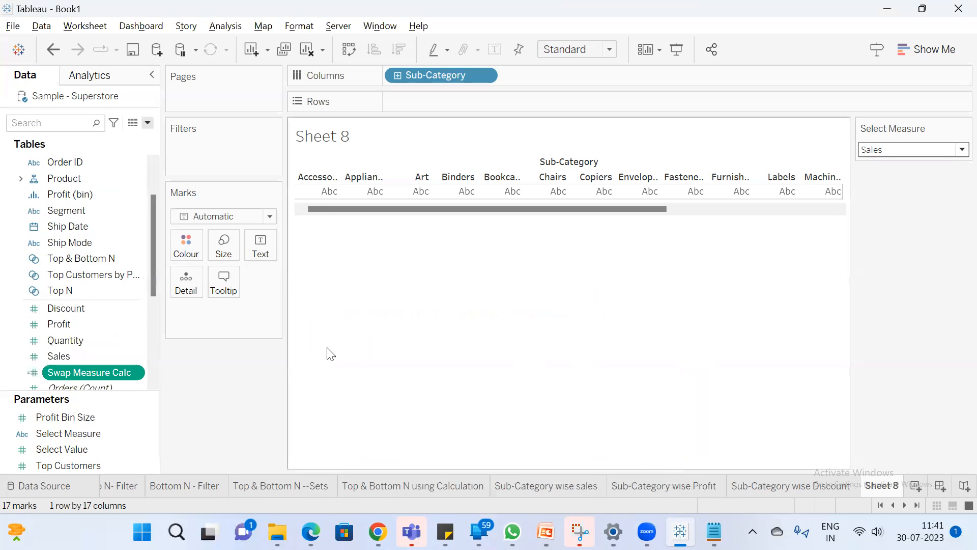
pyautogui.moveTo(83, 377); pyautogui.dragTo(416, 108)
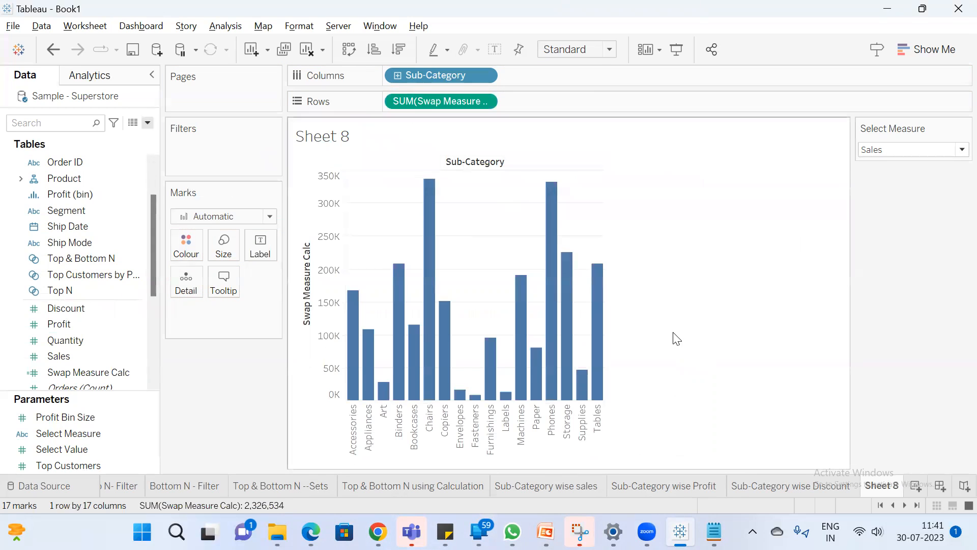
# Fit the Sheet 8 chart to Entire View and show the mark labels on its bars
pyautogui.moveTo(602, 298)
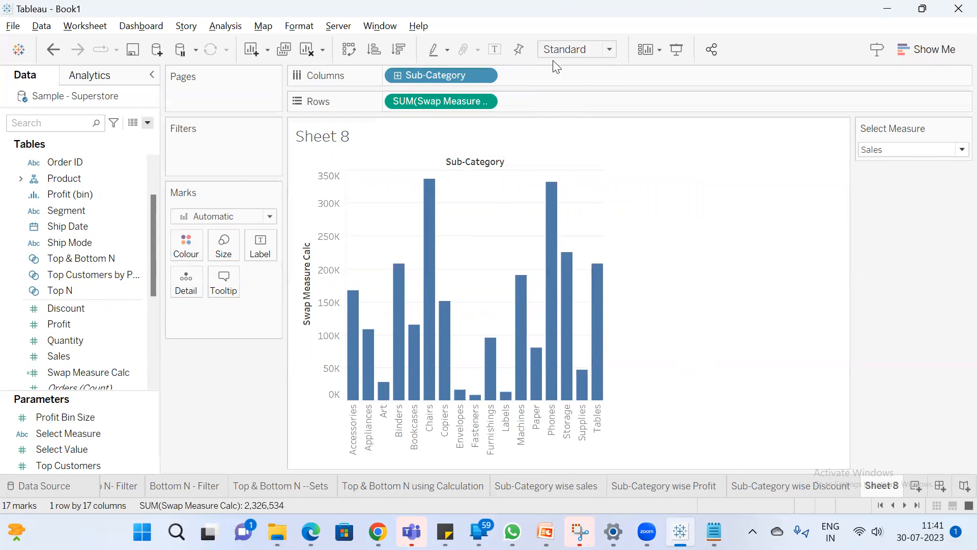
pyautogui.click(606, 49)
pyautogui.click(574, 103)
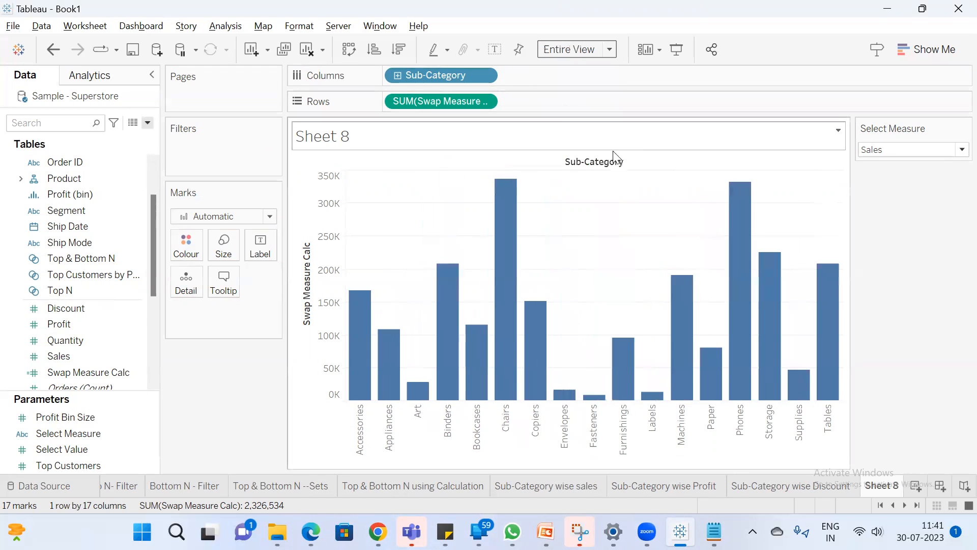
pyautogui.click(494, 49)
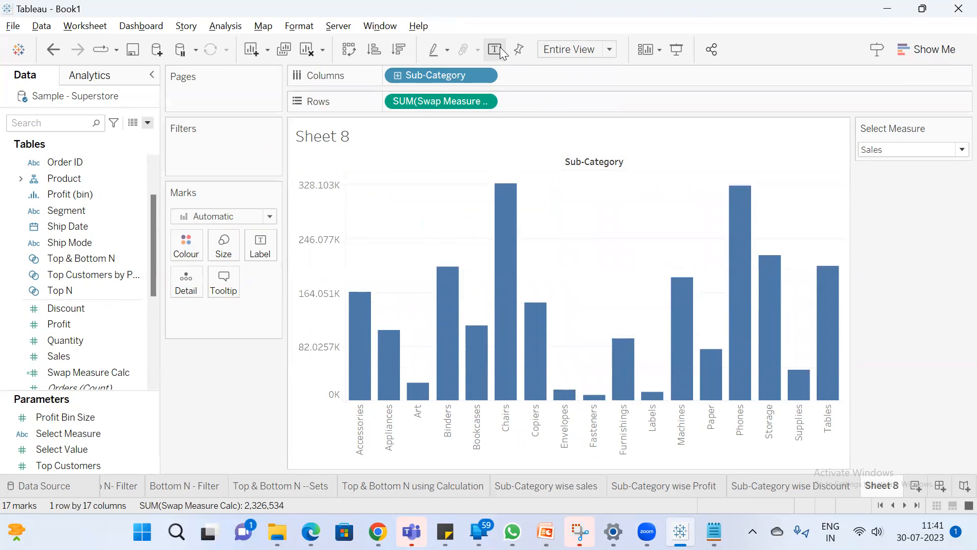
# Replace the sheet name placeholder in Sheet 8's title with the text "Sub-Category wise"
pyautogui.doubleClick(330, 143)
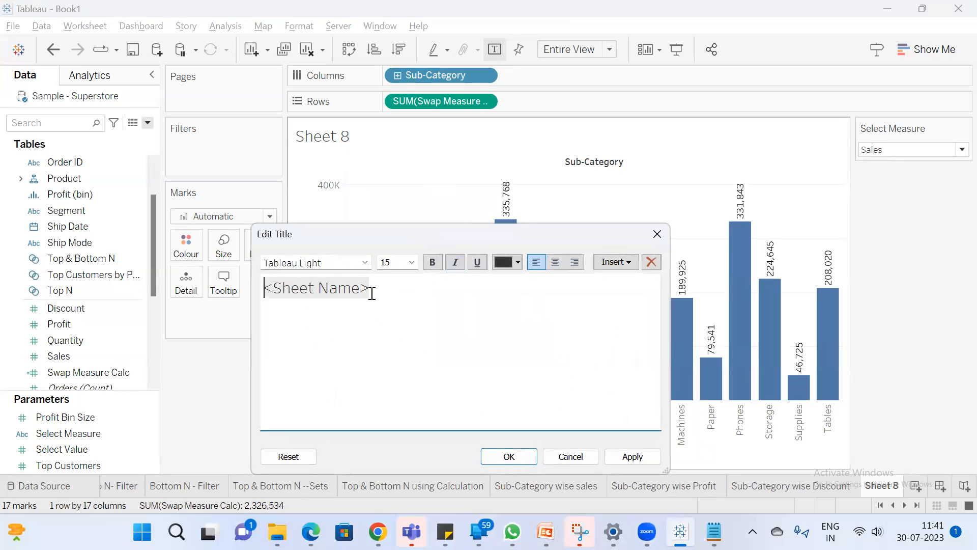
pyautogui.moveTo(371, 297); pyautogui.dragTo(192, 285)
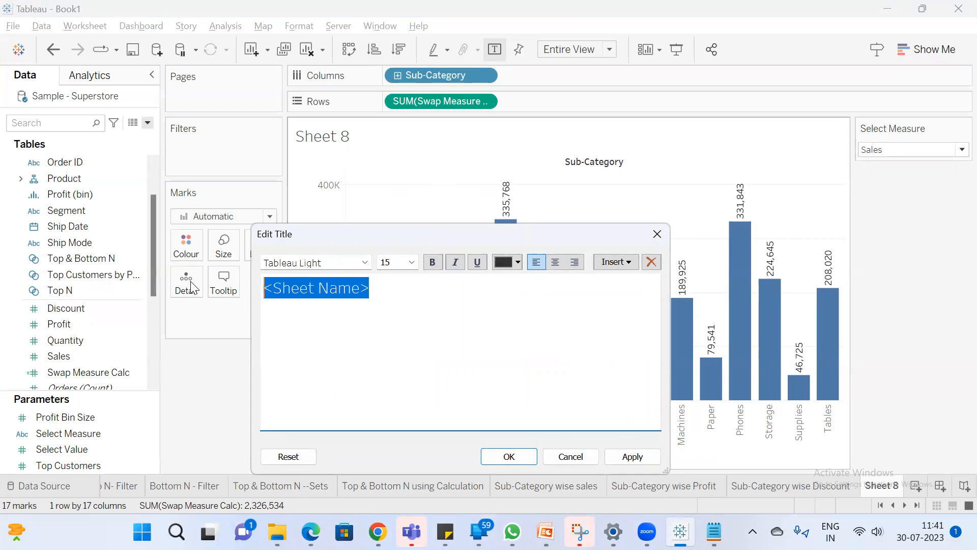
pyautogui.write('Sub')
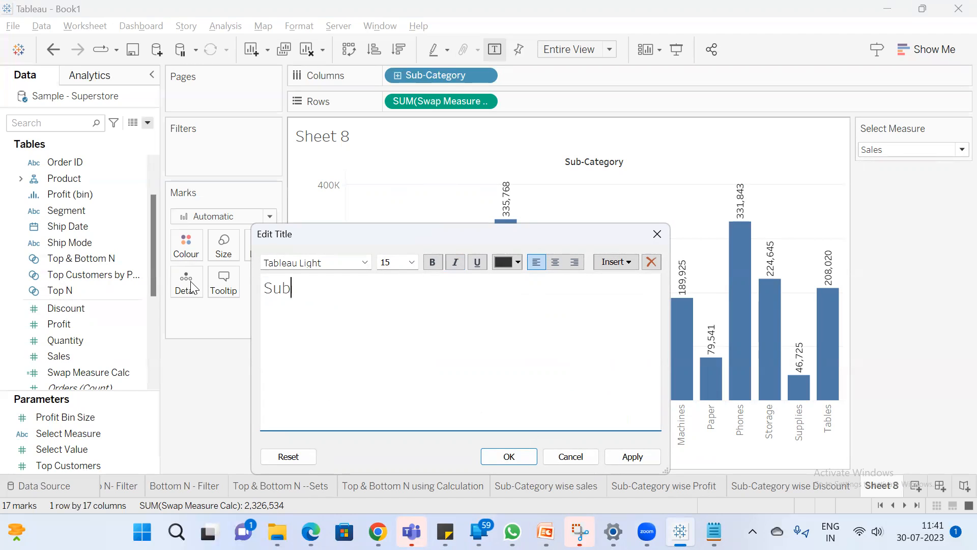
pyautogui.write('-Category wise')
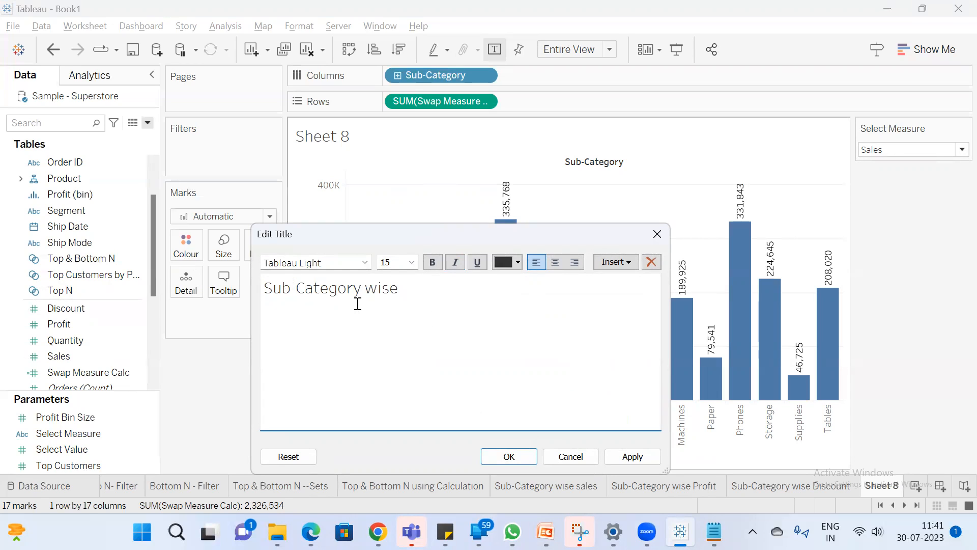
# Insert the Select Measure parameter after the text in the title and apply the title
pyautogui.click(624, 264)
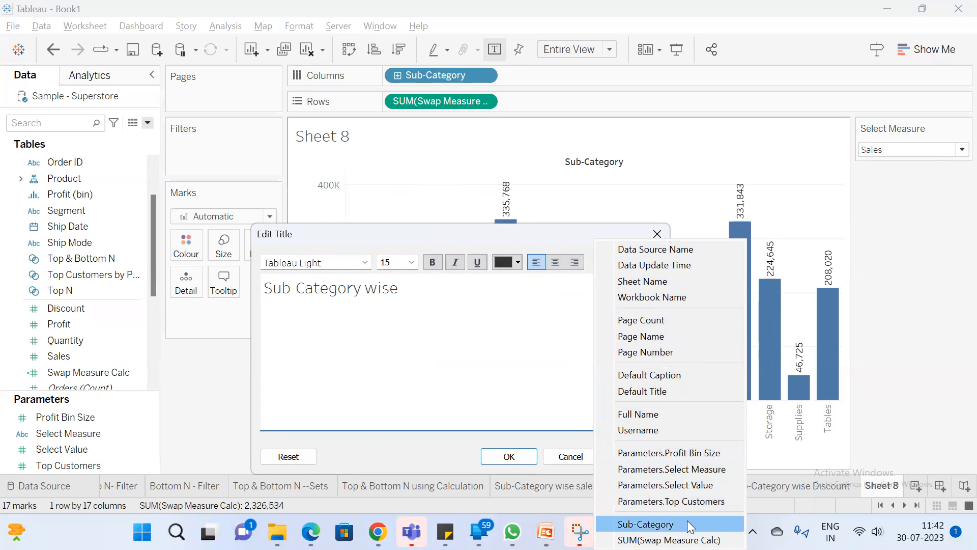
pyautogui.click(491, 227)
pyautogui.moveTo(491, 230); pyautogui.dragTo(459, 35)
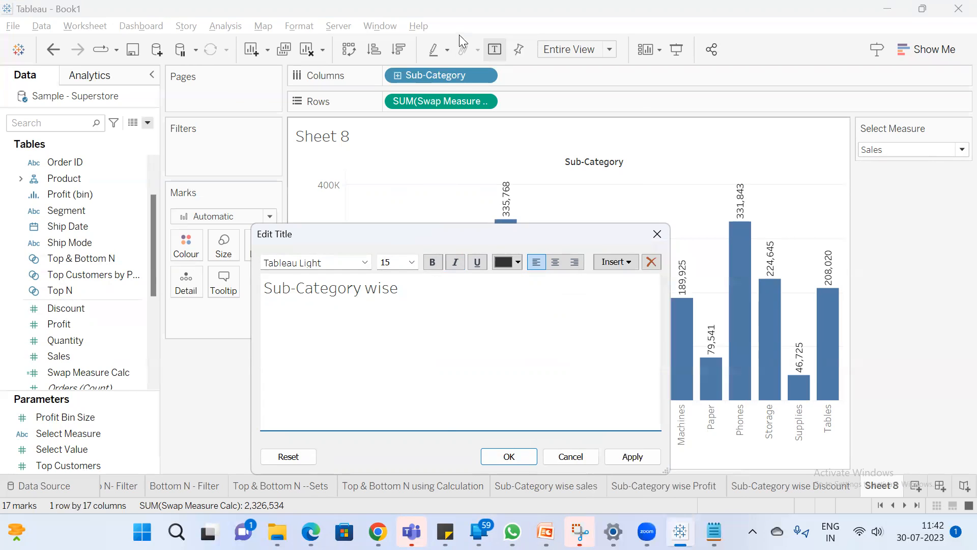
pyautogui.click(595, 66)
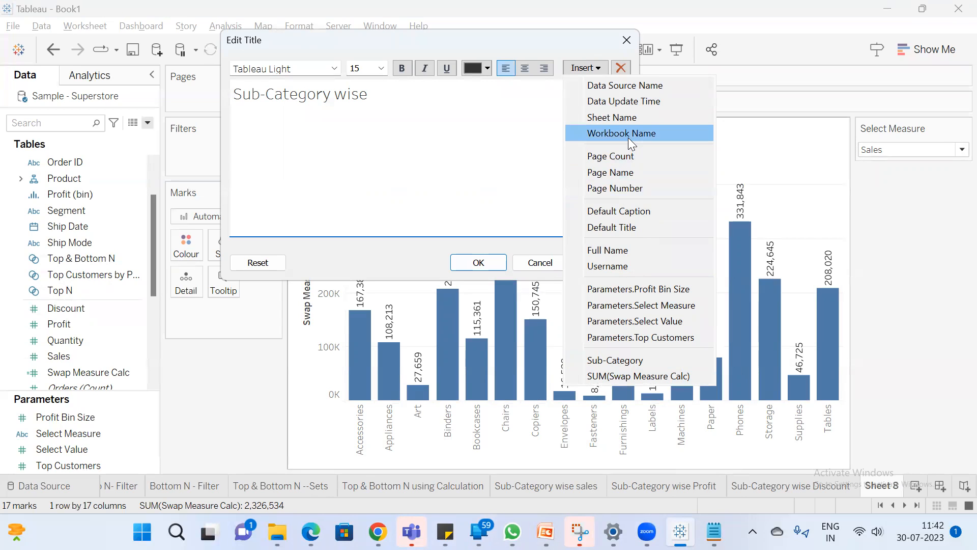
pyautogui.click(655, 304)
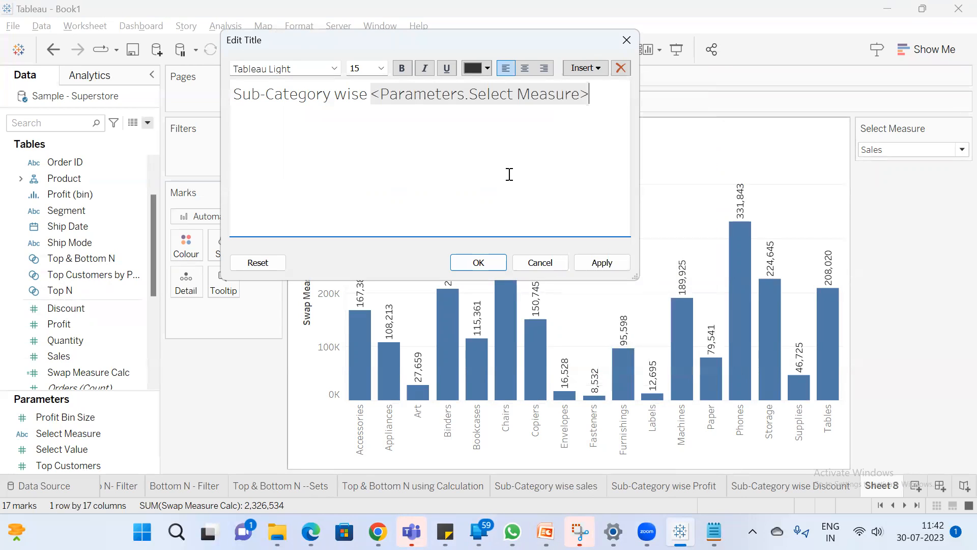
pyautogui.click(487, 263)
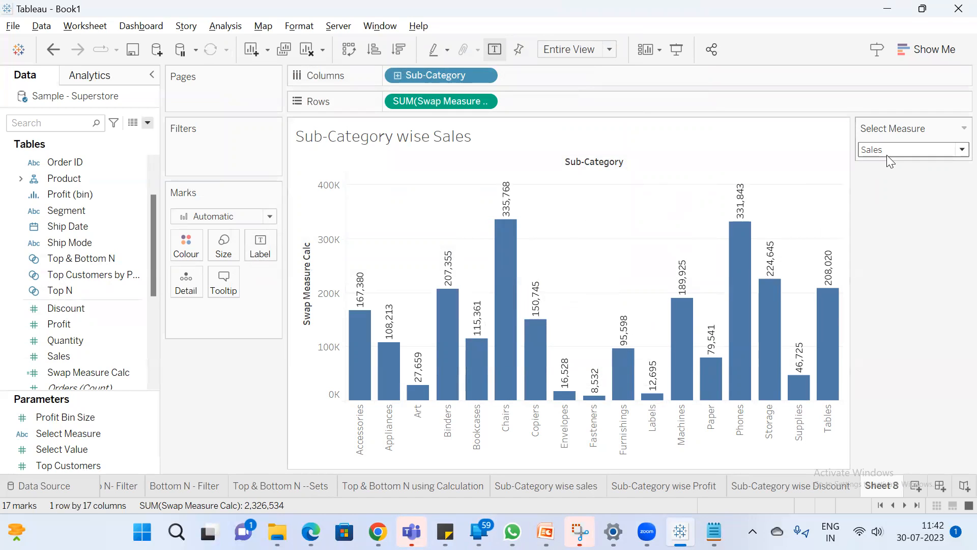
# Show mark labels on the Sub-Category wise sales sheet and compare its values with Sheet 8
pyautogui.click(531, 489)
pyautogui.click(501, 47)
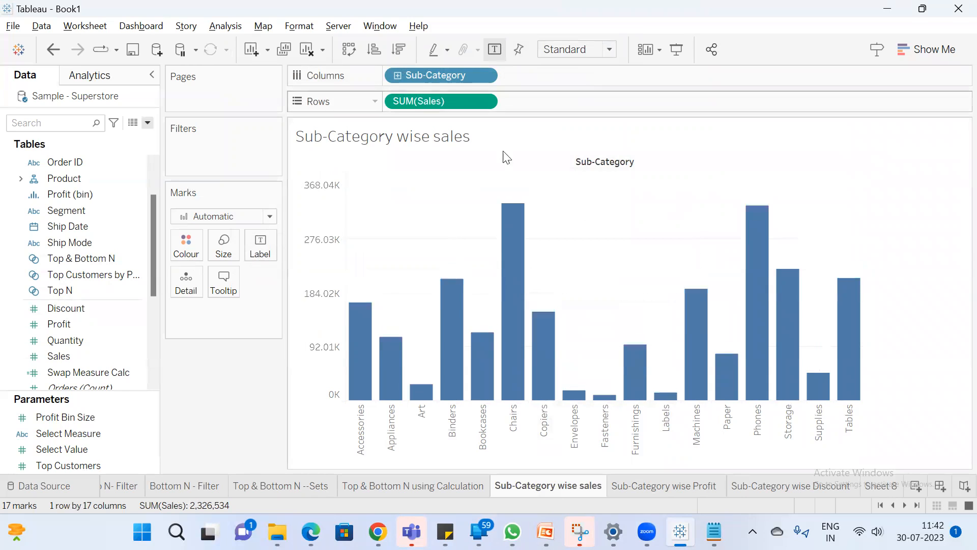
pyautogui.moveTo(363, 323)
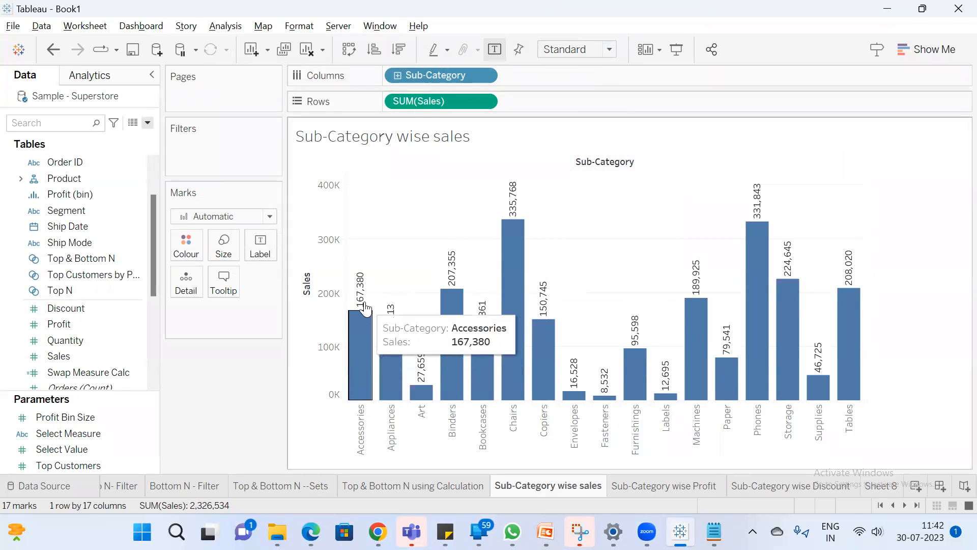
pyautogui.click(883, 487)
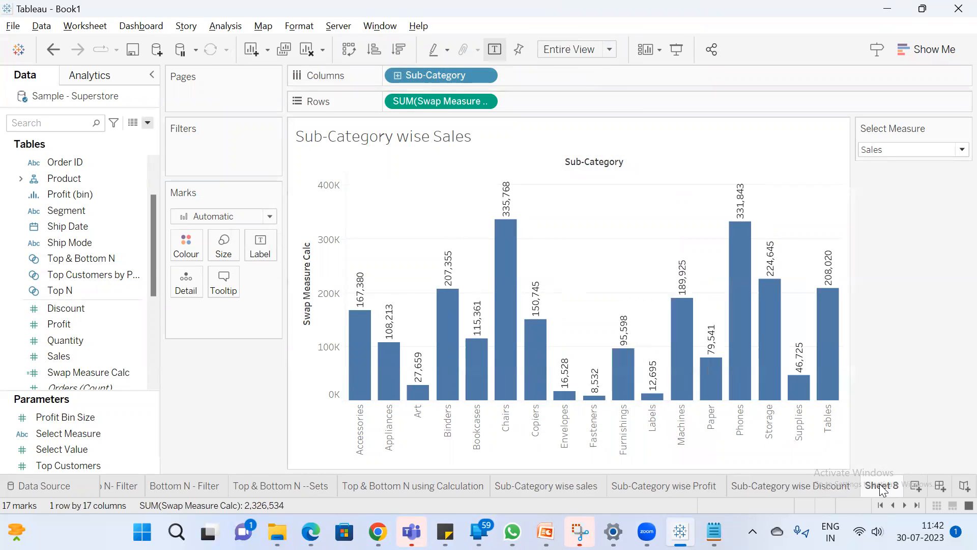
pyautogui.moveTo(363, 306)
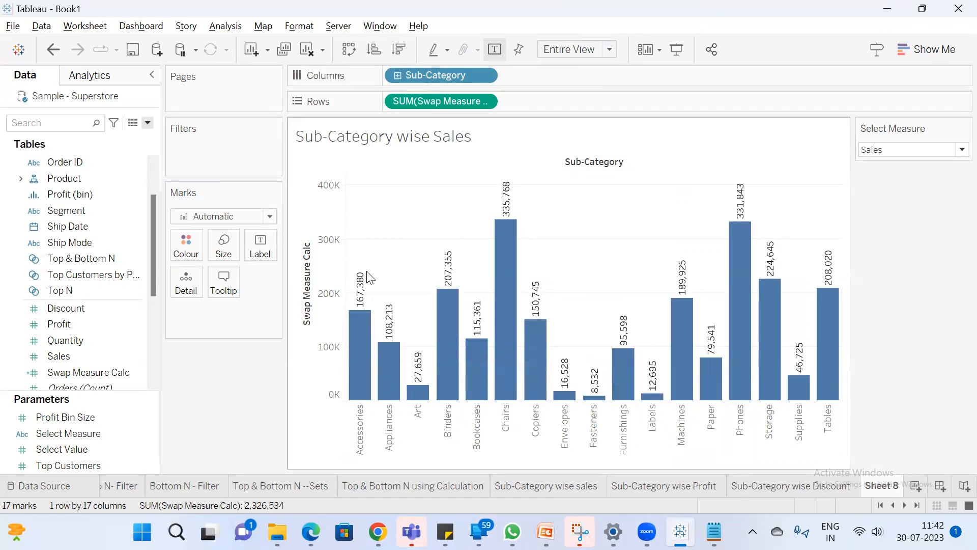
# Set Select Measure to Profit on Sheet 8 and show mark labels on the Sub-Category wise Profit sheet for comparison
pyautogui.click(924, 151)
pyautogui.click(906, 176)
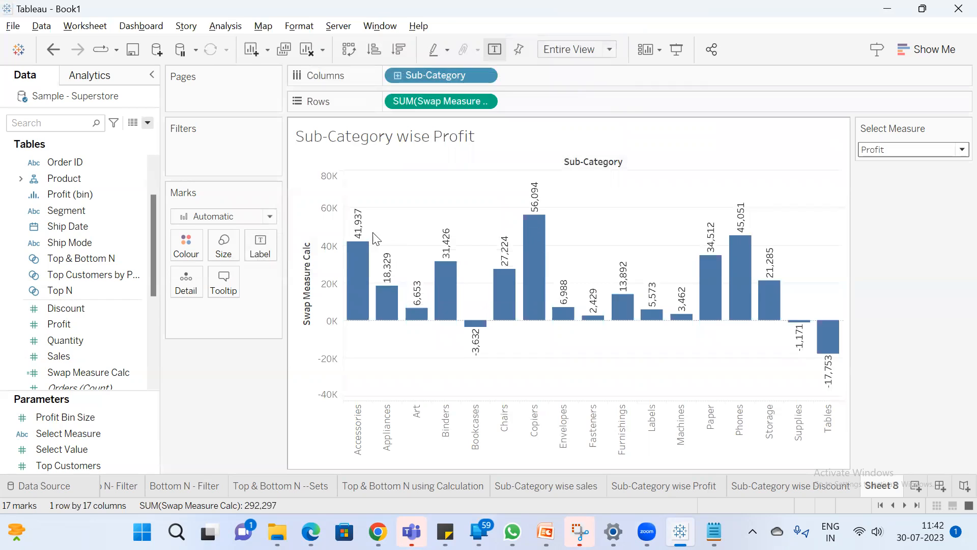
pyautogui.click(680, 487)
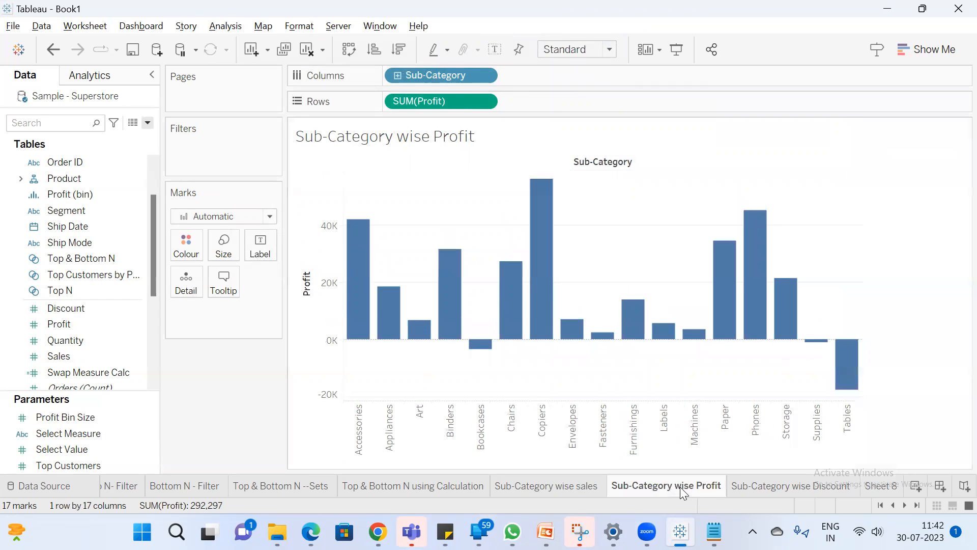
pyautogui.click(494, 50)
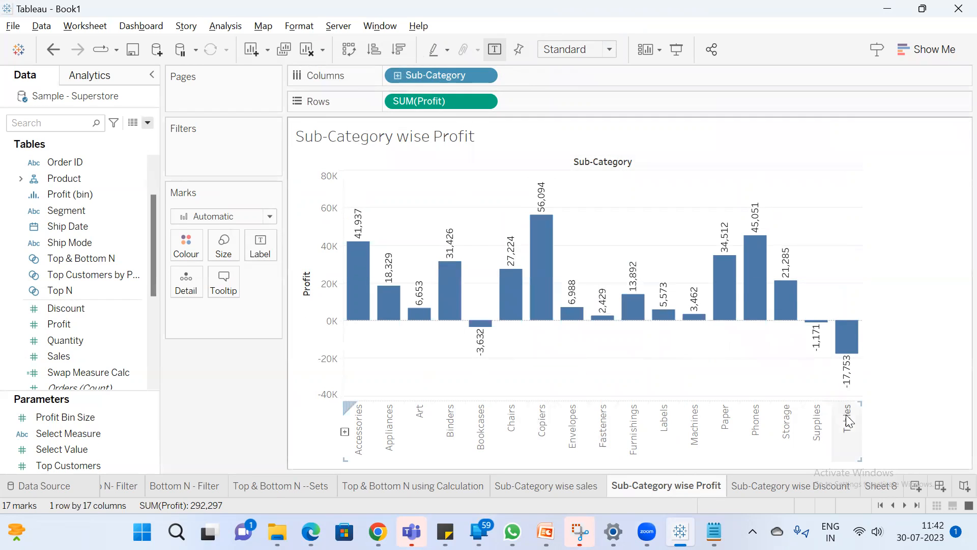
# Set Select Measure to Discount on Sheet 8 and show mark labels on the Sub-Category wise Discount sheet for comparison
pyautogui.click(878, 485)
pyautogui.click(896, 150)
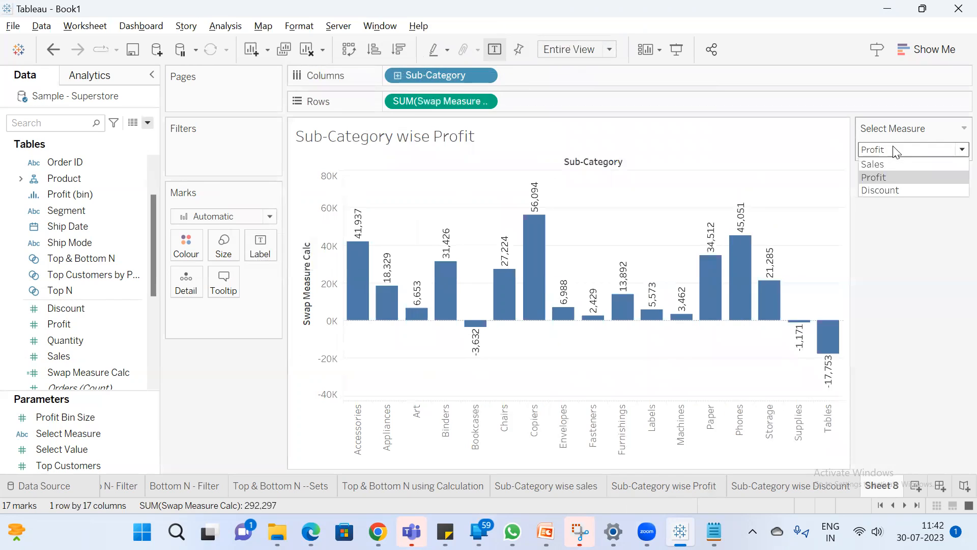
pyautogui.click(895, 189)
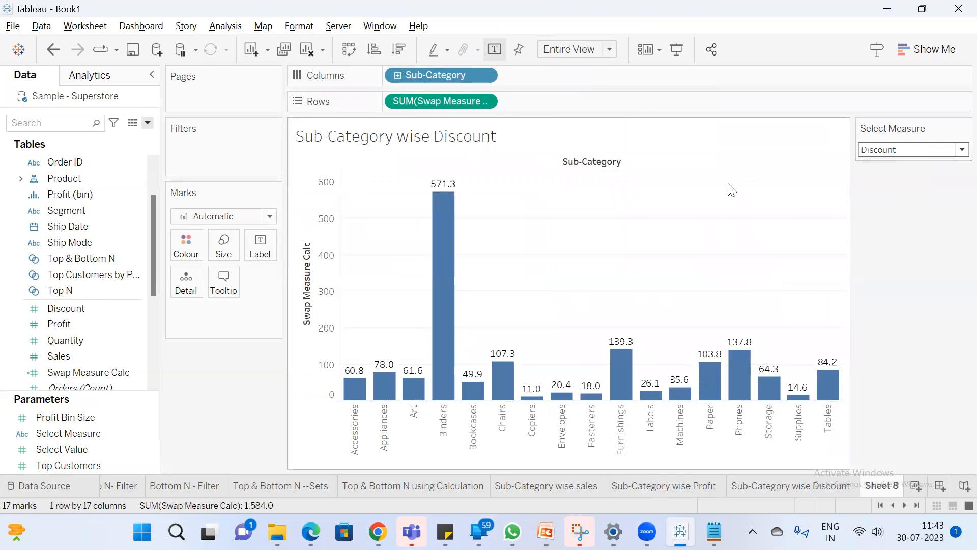
pyautogui.click(818, 489)
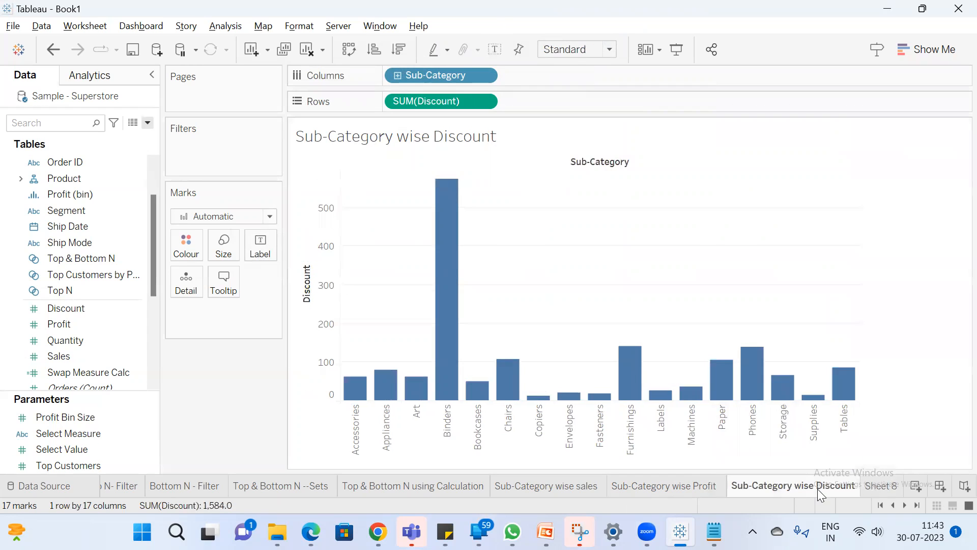
pyautogui.click(502, 46)
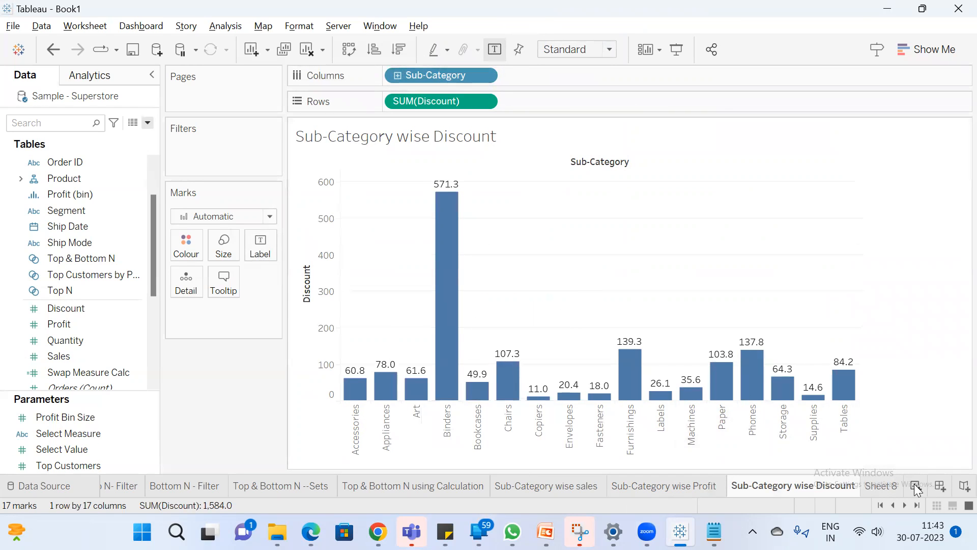
# Switch Sheet 8's Select Measure to Sales and back to Discount, and view the Sub-Category wise sales sheet
pyautogui.click(897, 485)
pyautogui.click(934, 151)
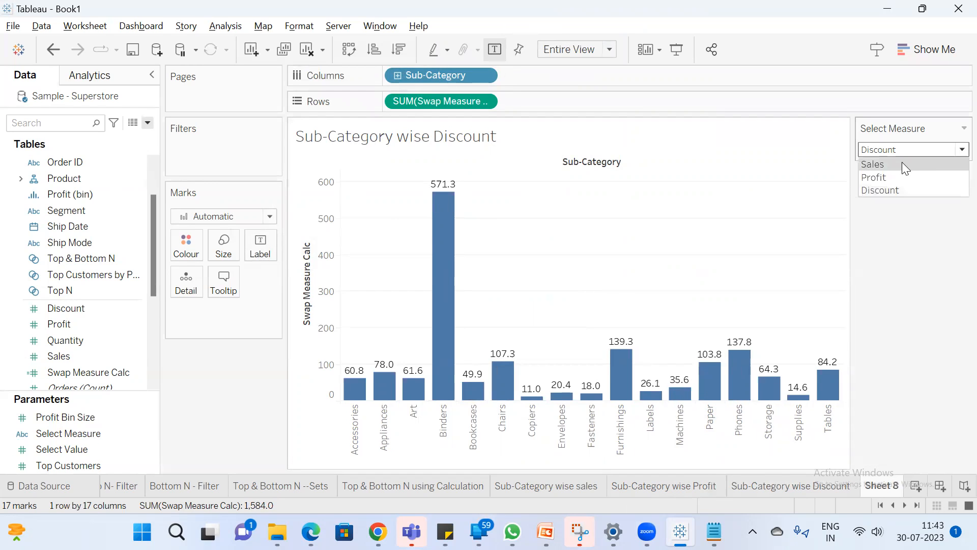
pyautogui.click(902, 163)
pyautogui.click(910, 150)
pyautogui.click(912, 150)
pyautogui.click(906, 185)
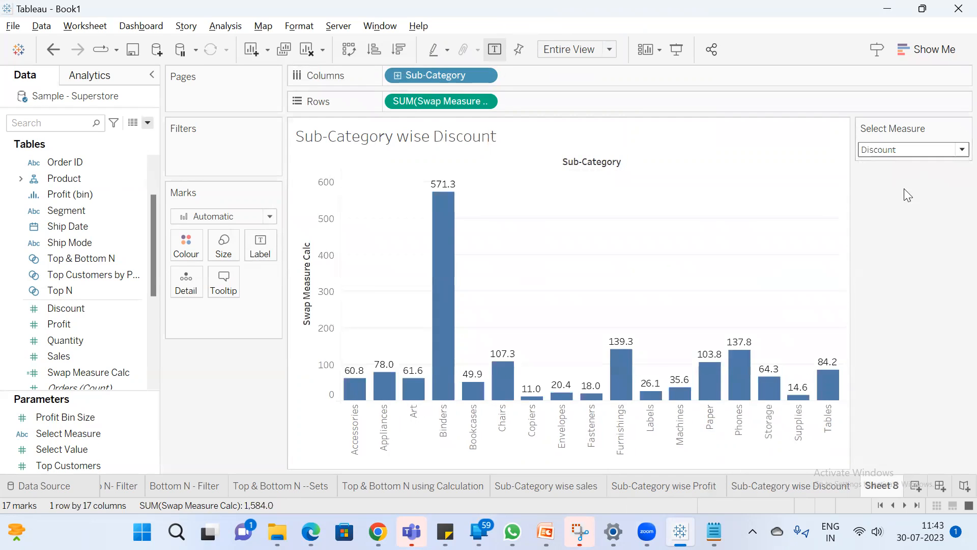
pyautogui.click(570, 490)
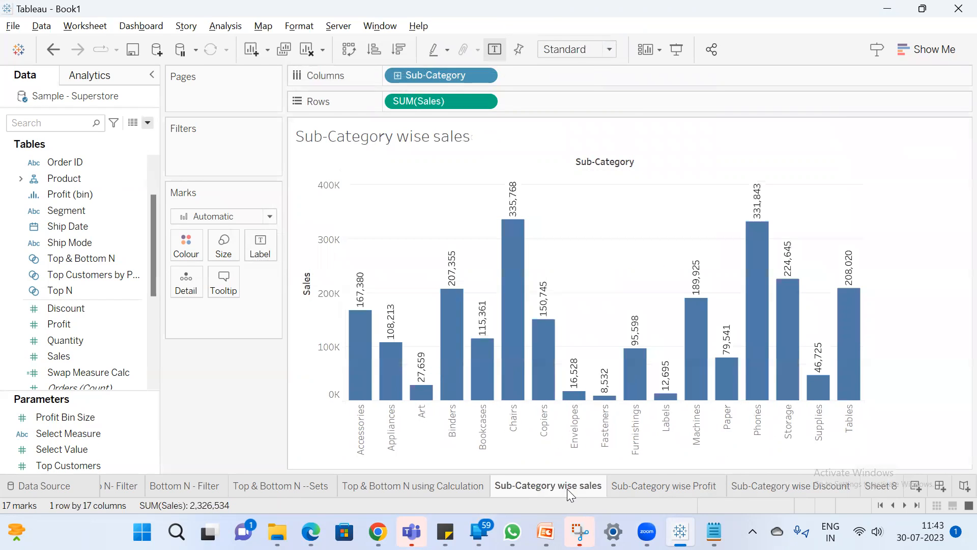
# Compare the Sub-Category wise Profit, Discount and sales sheets
pyautogui.click(657, 486)
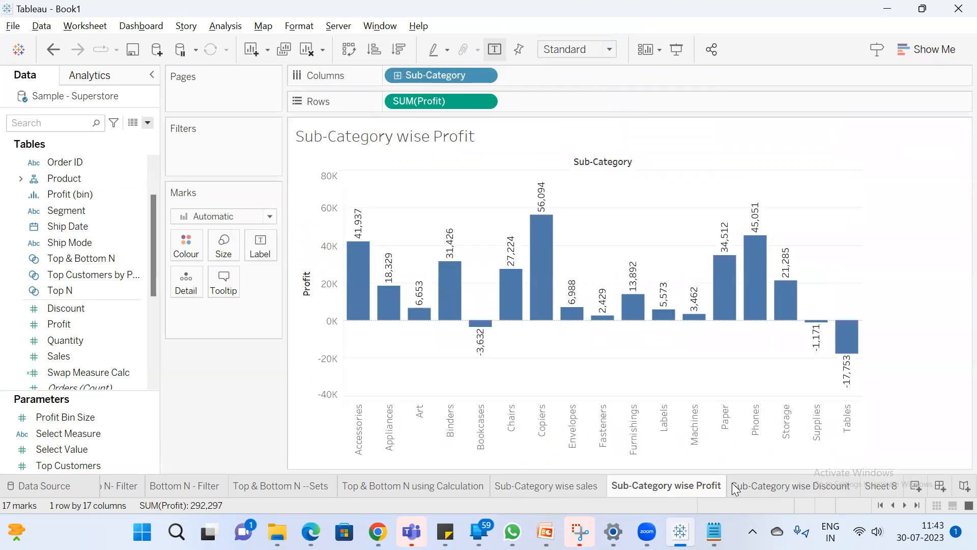
pyautogui.click(769, 483)
pyautogui.click(656, 486)
pyautogui.click(559, 485)
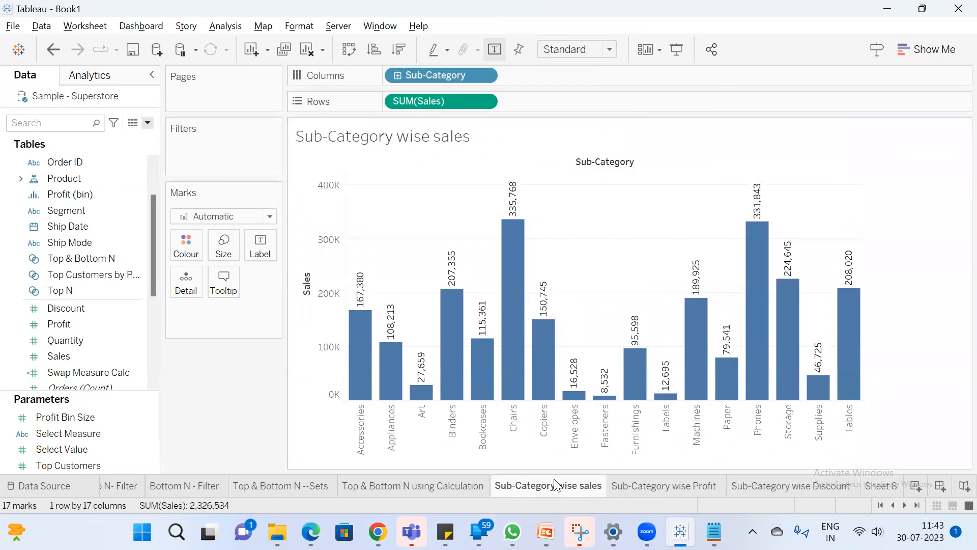
# Return to Sheet 8 and set Select Measure to Sales to check the chart and its title
pyautogui.click(879, 486)
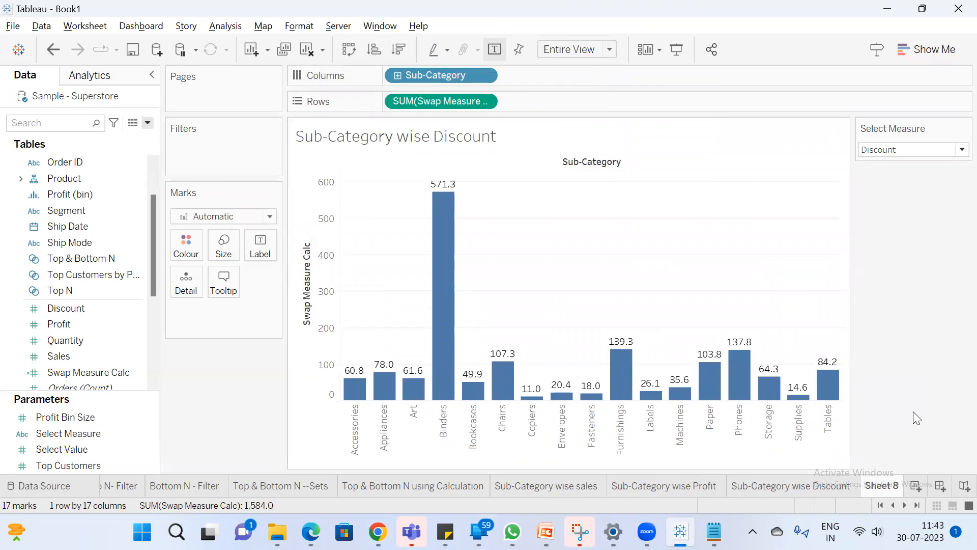
pyautogui.click(907, 148)
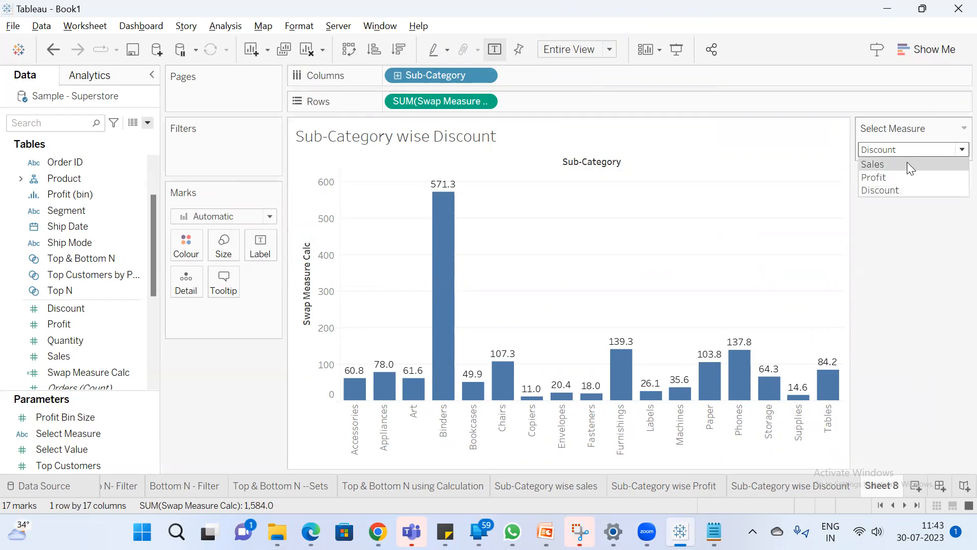
pyautogui.click(908, 162)
pyautogui.click(911, 150)
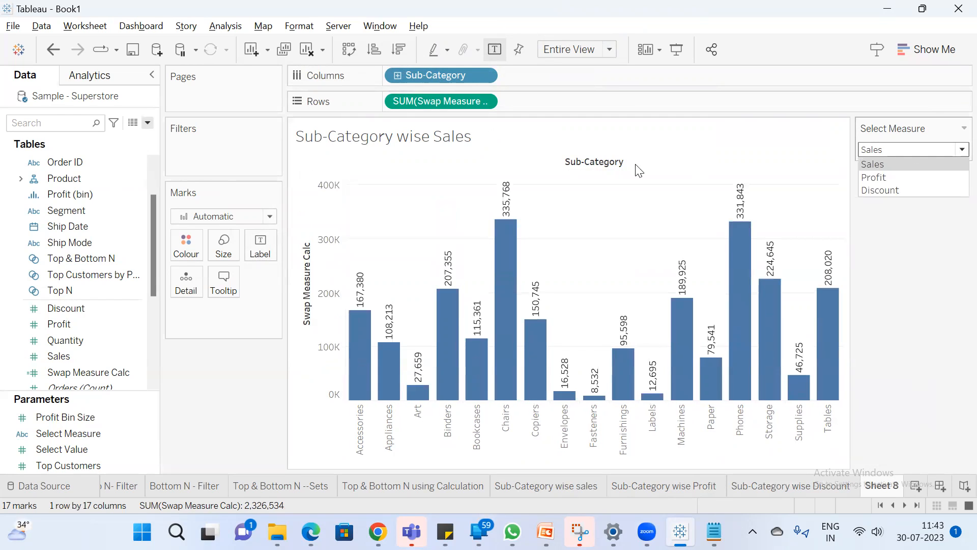
pyautogui.click(436, 140)
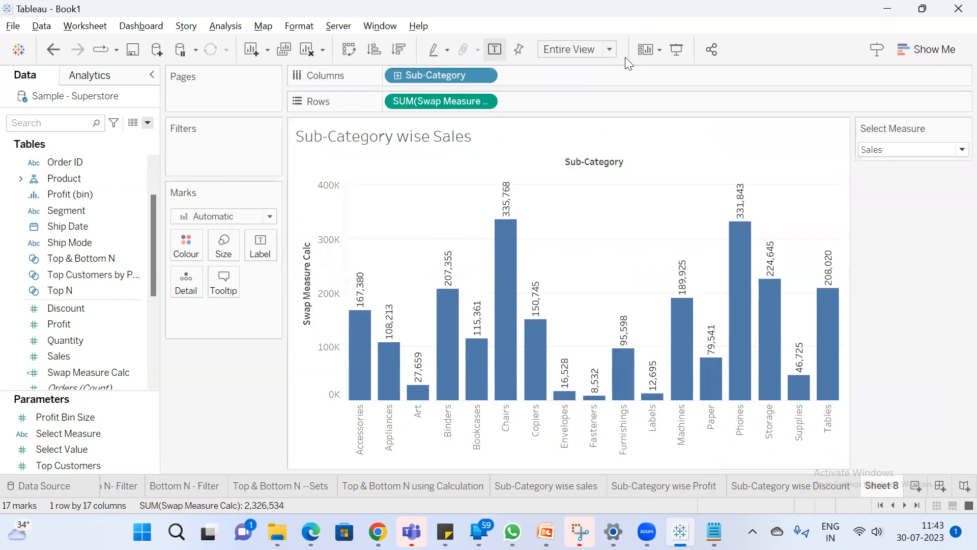
# View Sheet 8 in presentation mode with Select Measure switched to Profit and Discount, and exit the presentation
pyautogui.click(675, 50)
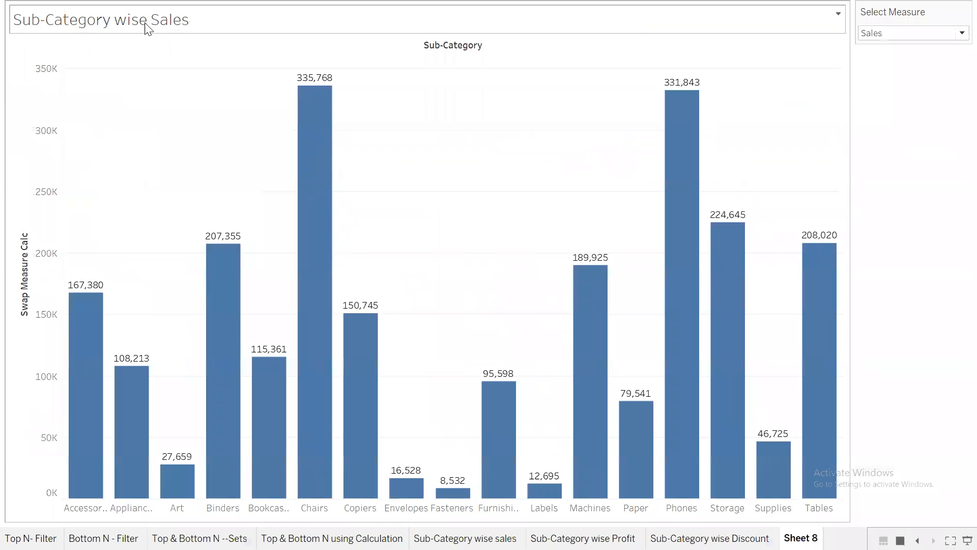
pyautogui.click(888, 34)
pyautogui.click(890, 59)
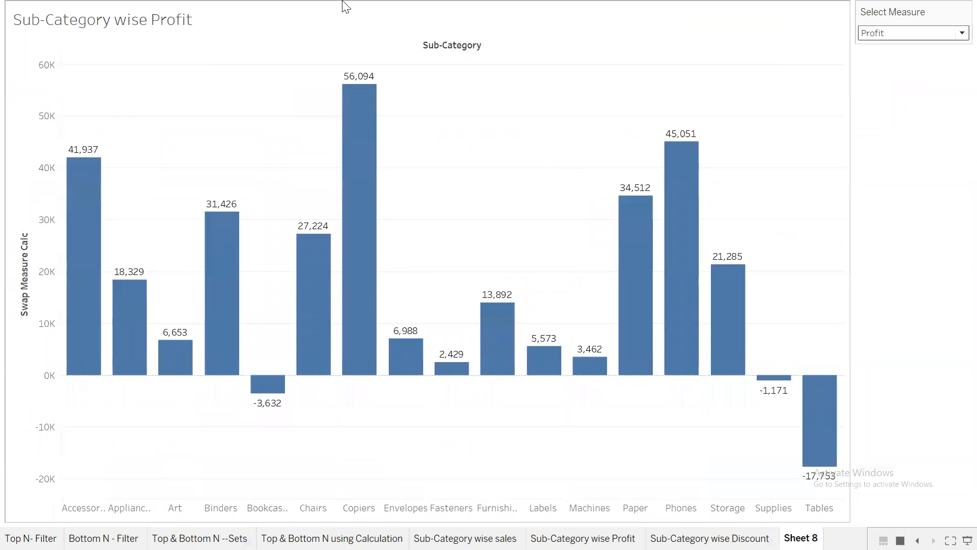
pyautogui.click(938, 38)
pyautogui.click(899, 72)
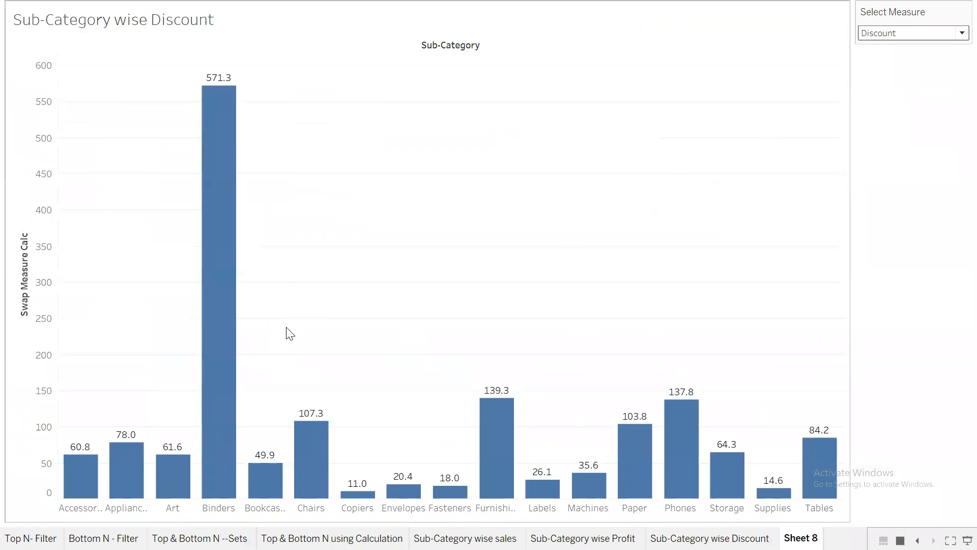
pyautogui.press('Escape')
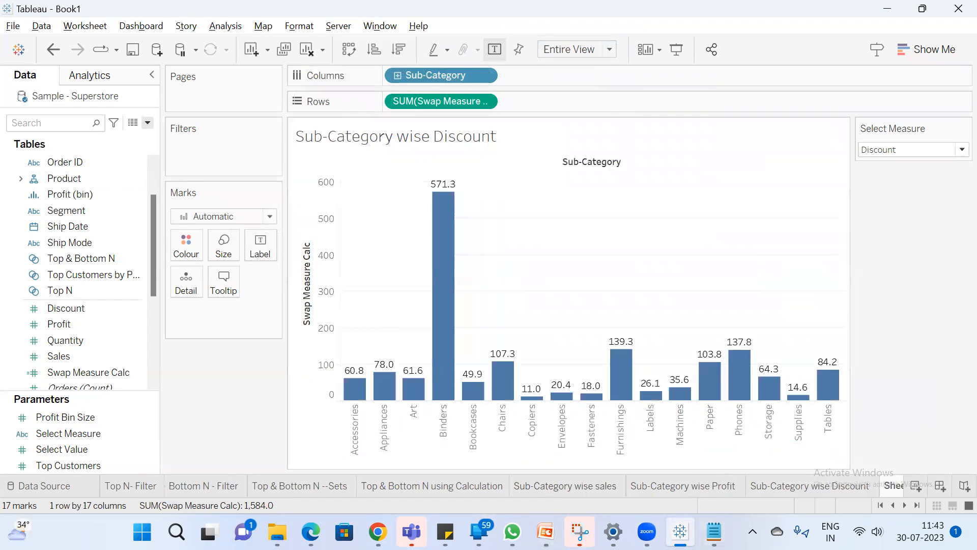
# Rename Sheet 8 as Swap Measures
pyautogui.click(907, 504)
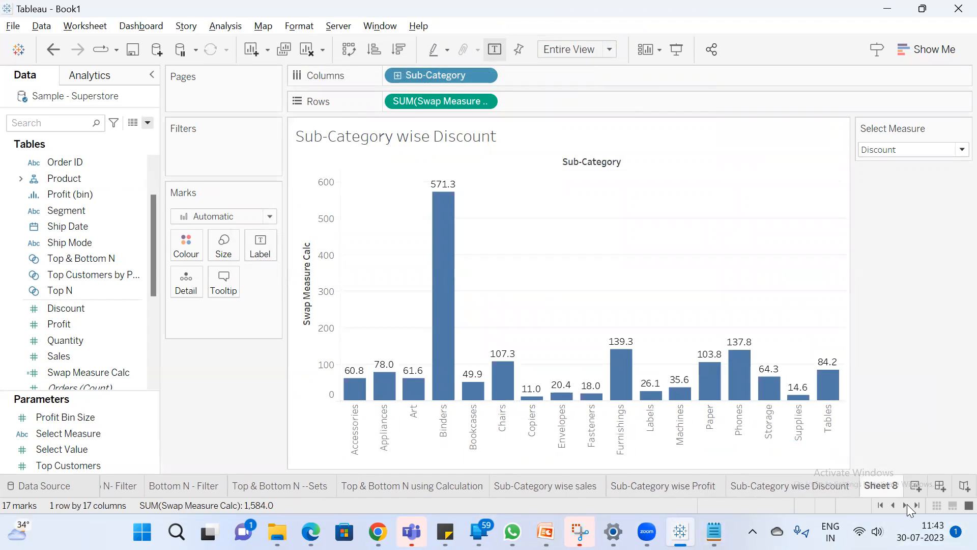
pyautogui.write('Swap Meas')
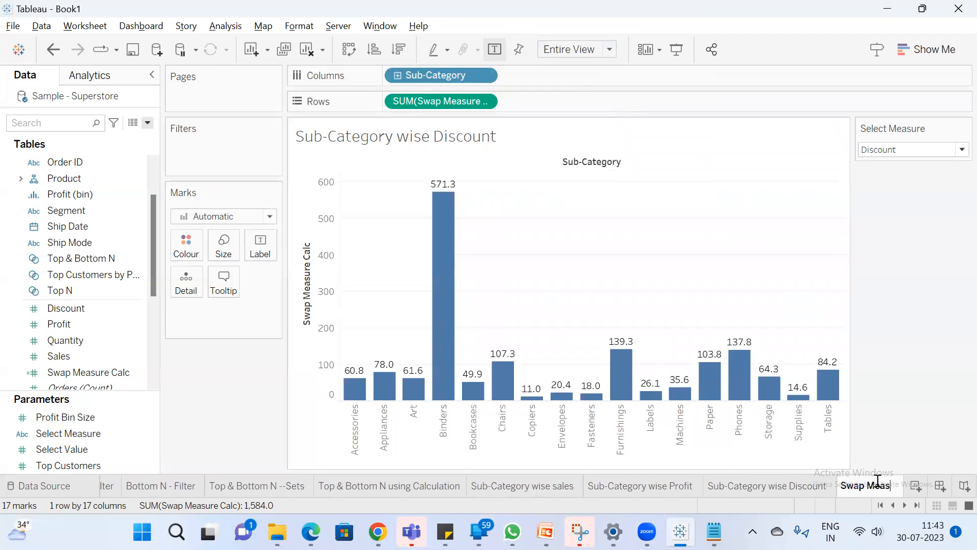
pyautogui.write('ures')
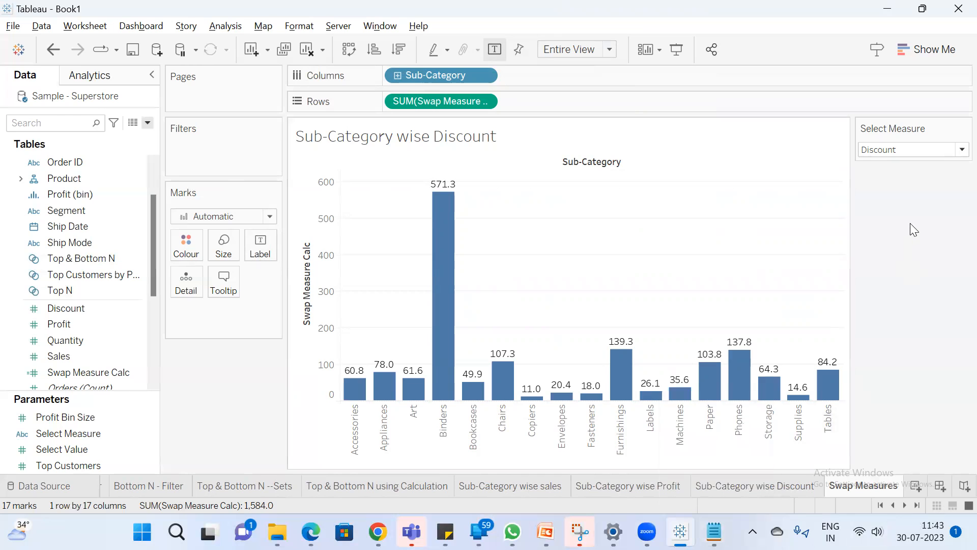
# Find Swap Measure Calc among the fields and edit its formula so the Sales branch returns sum([Sales])
pyautogui.click(36, 124)
pyautogui.write('sw')
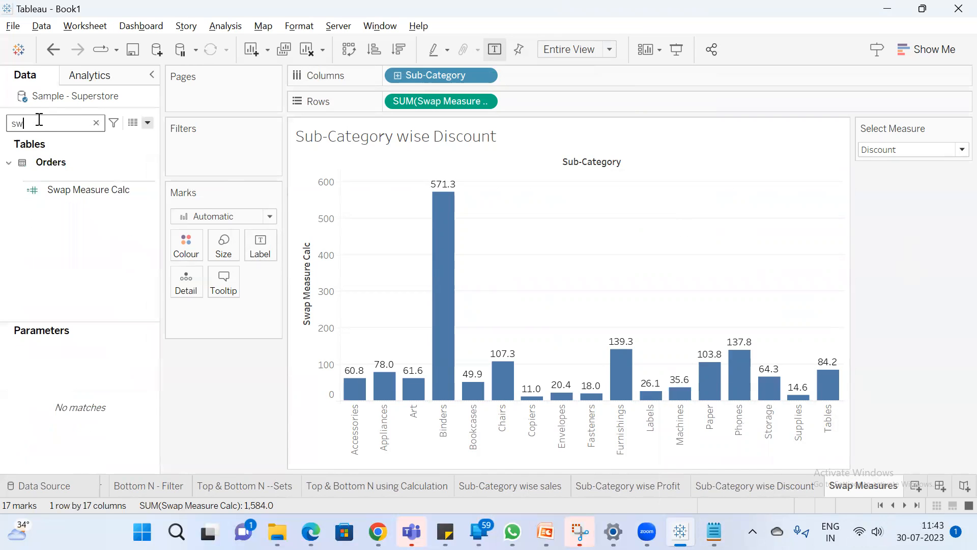
pyautogui.click(75, 190)
pyautogui.rightClick(75, 190)
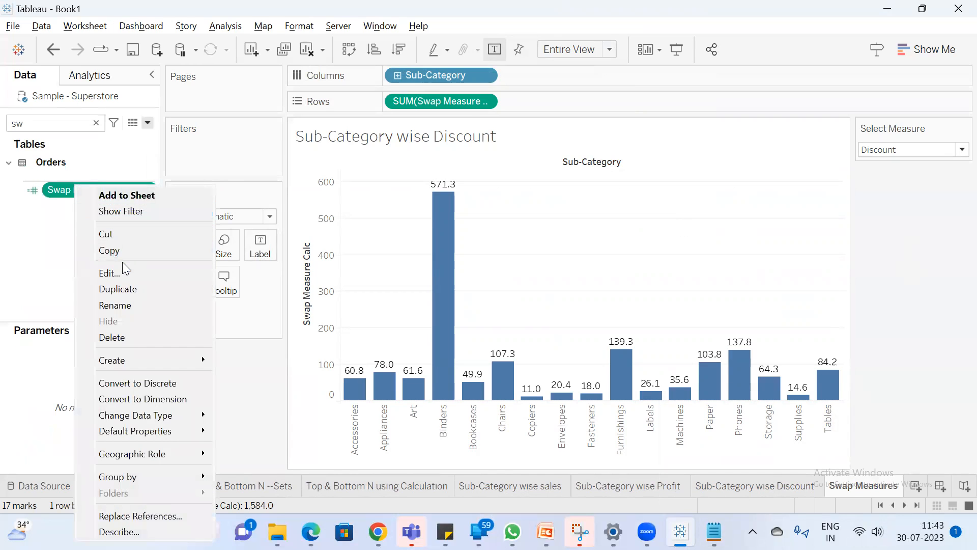
pyautogui.click(125, 273)
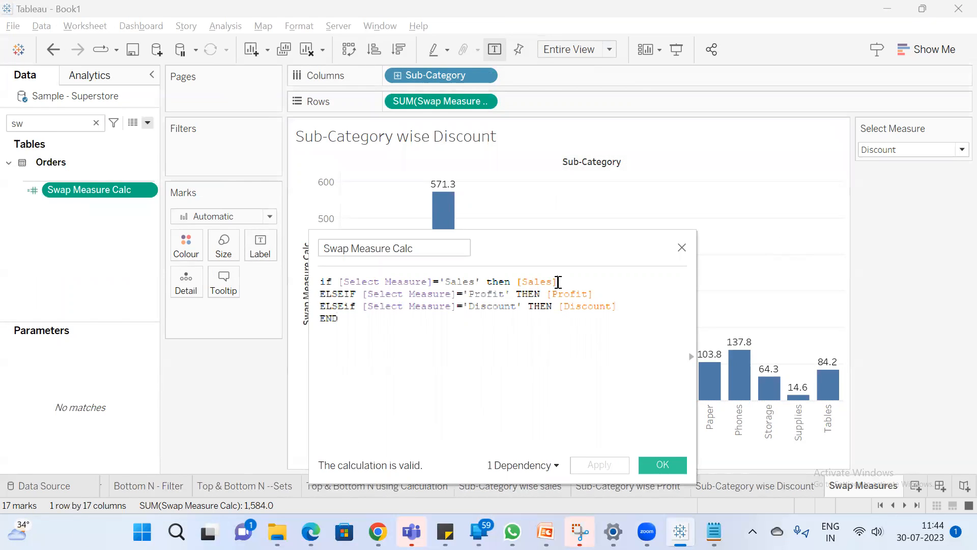
pyautogui.moveTo(550, 281); pyautogui.dragTo(516, 282)
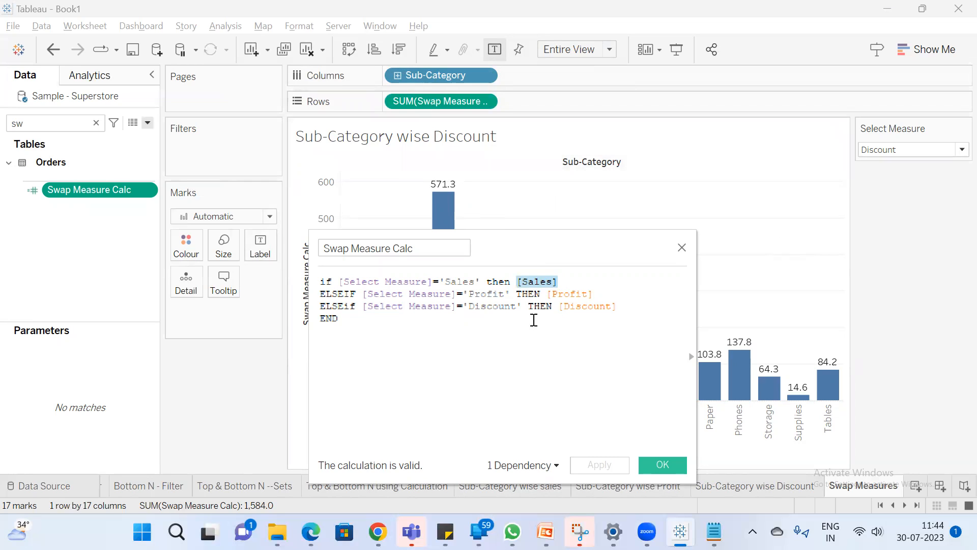
pyautogui.click(519, 281)
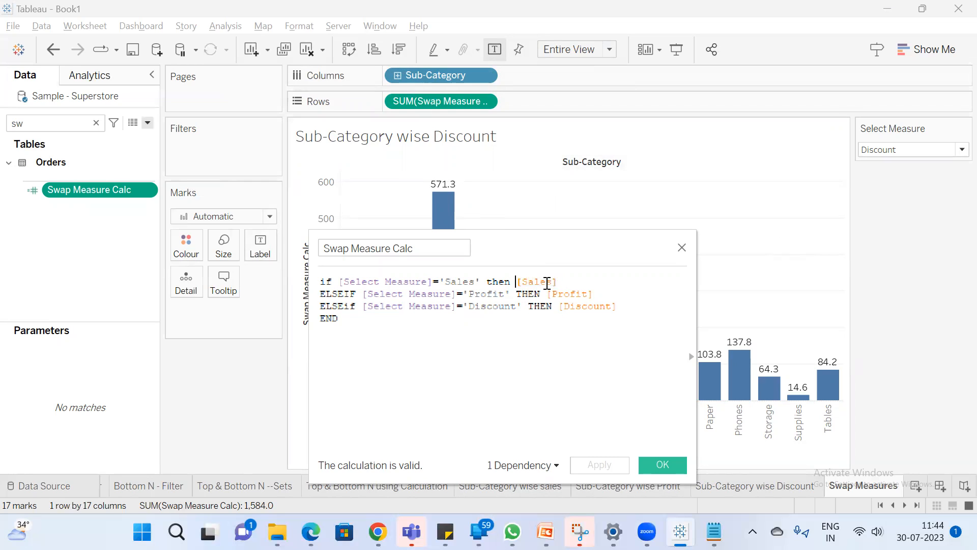
pyautogui.write('sum')
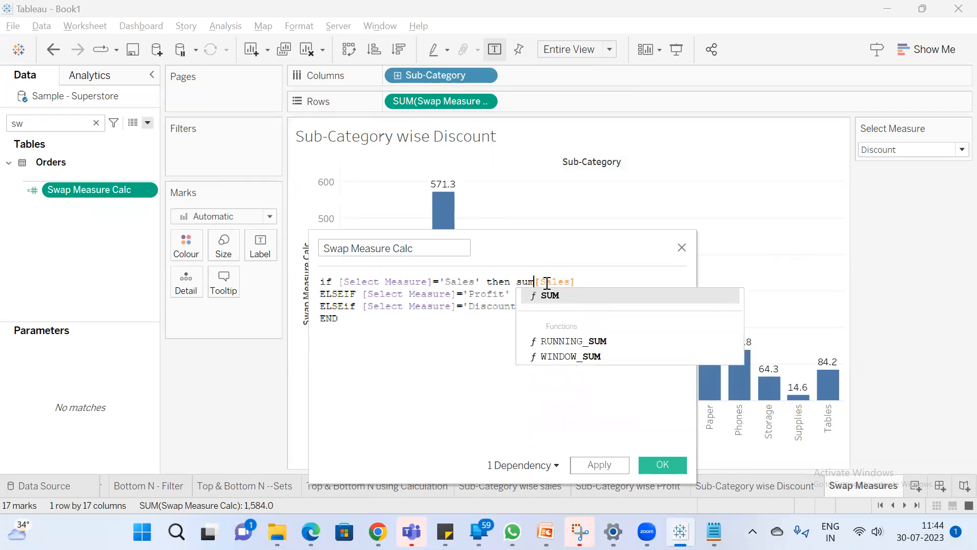
pyautogui.write('(')
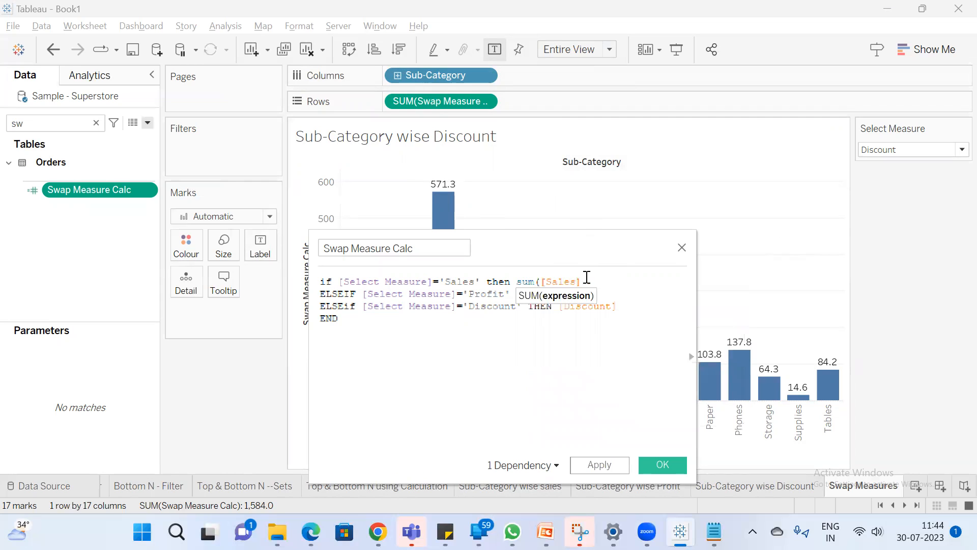
pyautogui.write(')')
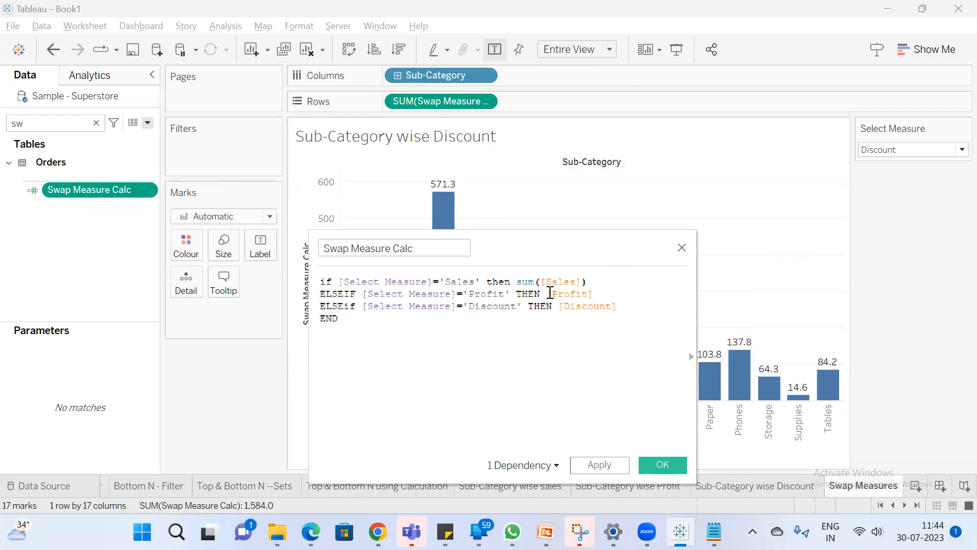
# Change the other branches of Swap Measure Calc to sum([Profit]) and sum([Discount]), and save the calculation
pyautogui.click(546, 294)
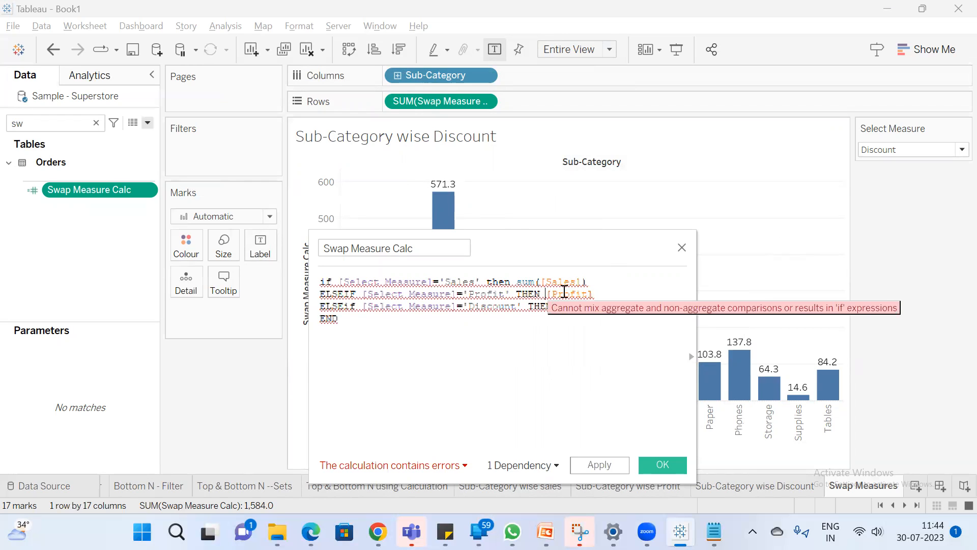
pyautogui.write('Su')
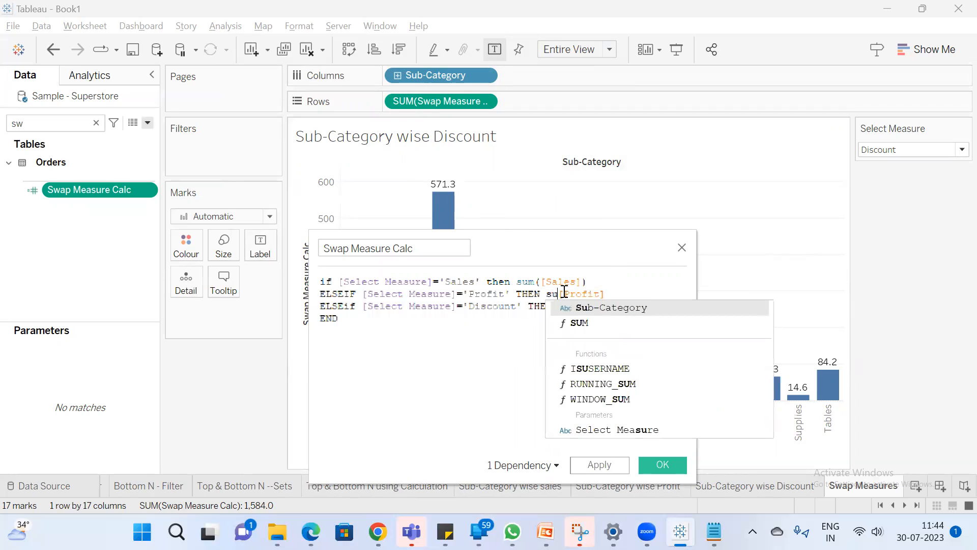
pyautogui.write('m(')
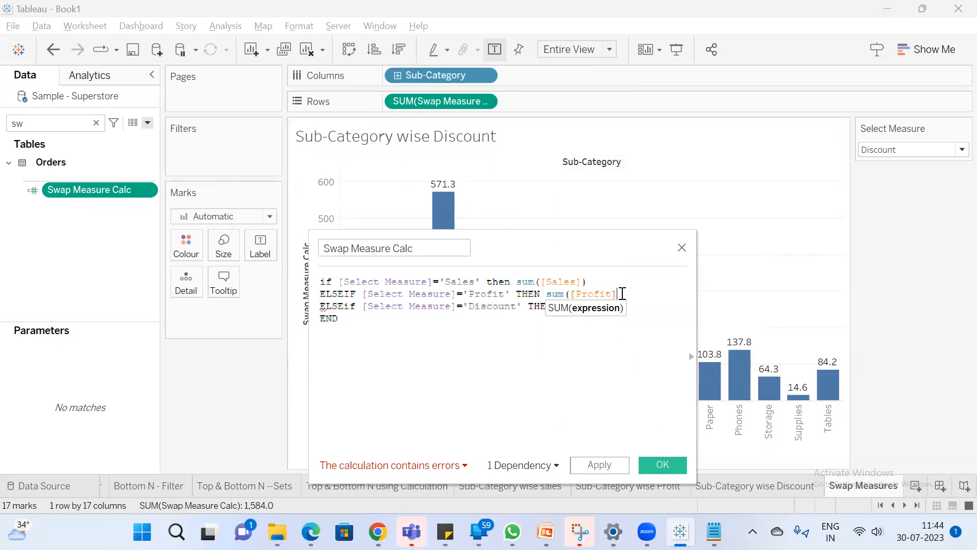
pyautogui.write(')')
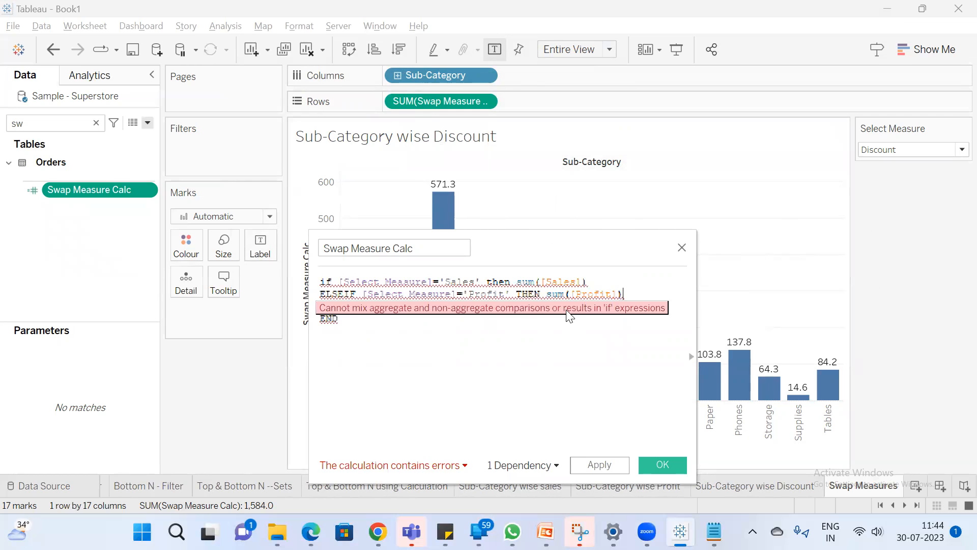
pyautogui.click(563, 305)
pyautogui.write('s')
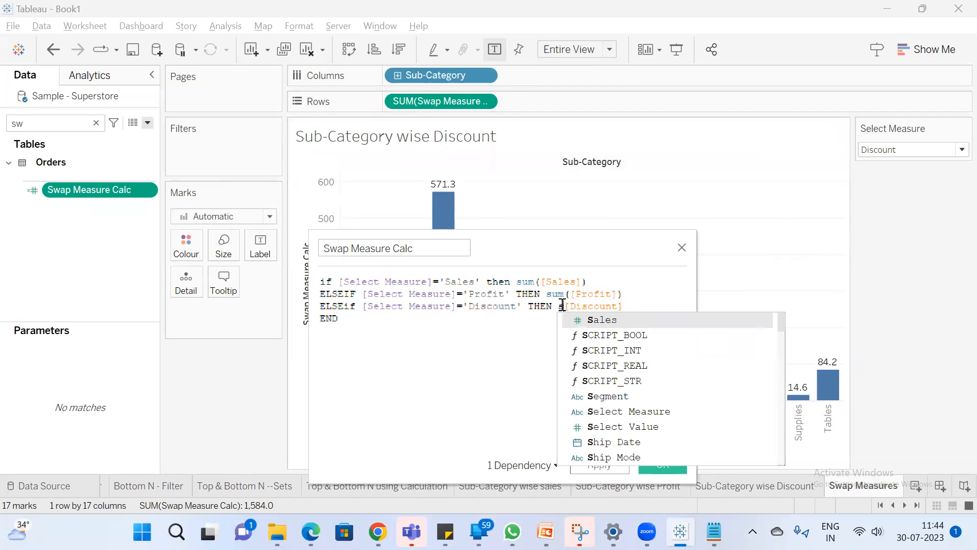
pyautogui.write('um')
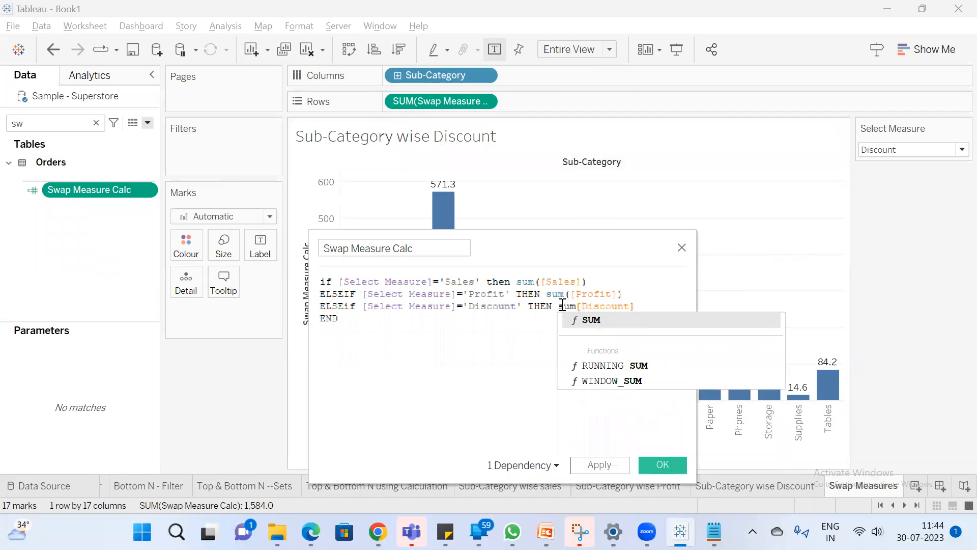
pyautogui.write('(')
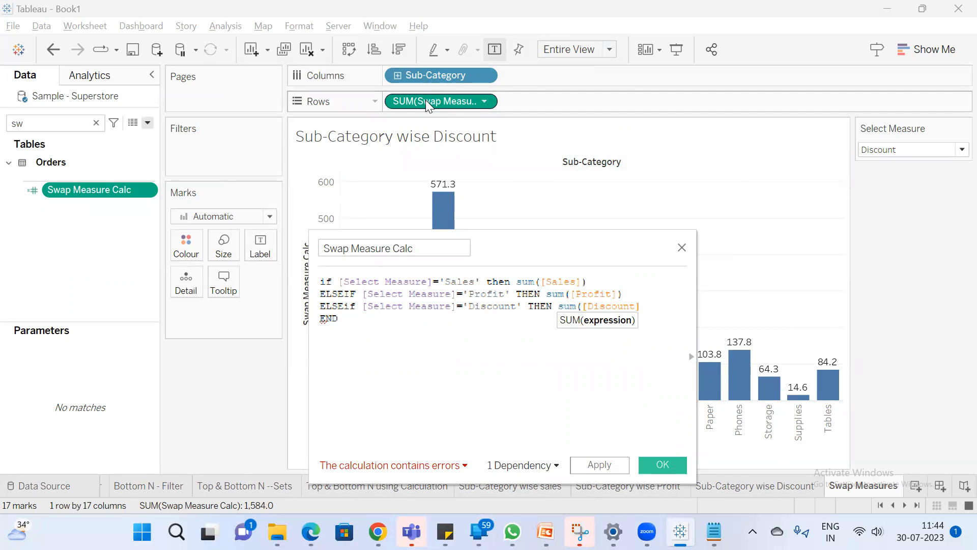
pyautogui.write(')')
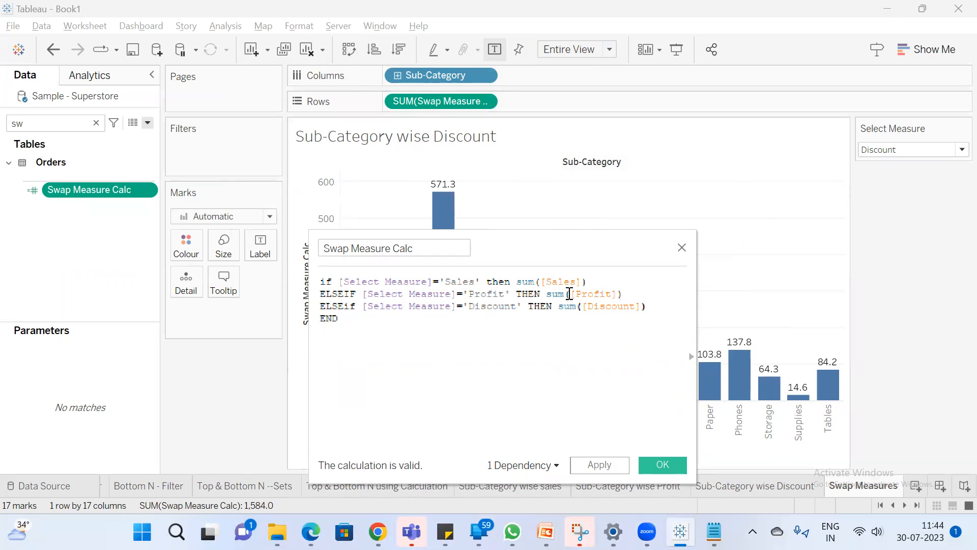
pyautogui.click(662, 465)
# Replace the Swap Measure Calc pill on Rows with the updated aggregate calculation
pyautogui.moveTo(426, 98); pyautogui.dragTo(107, 209)
pyautogui.moveTo(102, 174); pyautogui.dragTo(482, 105)
pyautogui.moveTo(69, 174); pyautogui.dragTo(428, 102)
# Set Select Measure to Sales and review the Swap Measure Calc formula against the chart
pyautogui.click(925, 150)
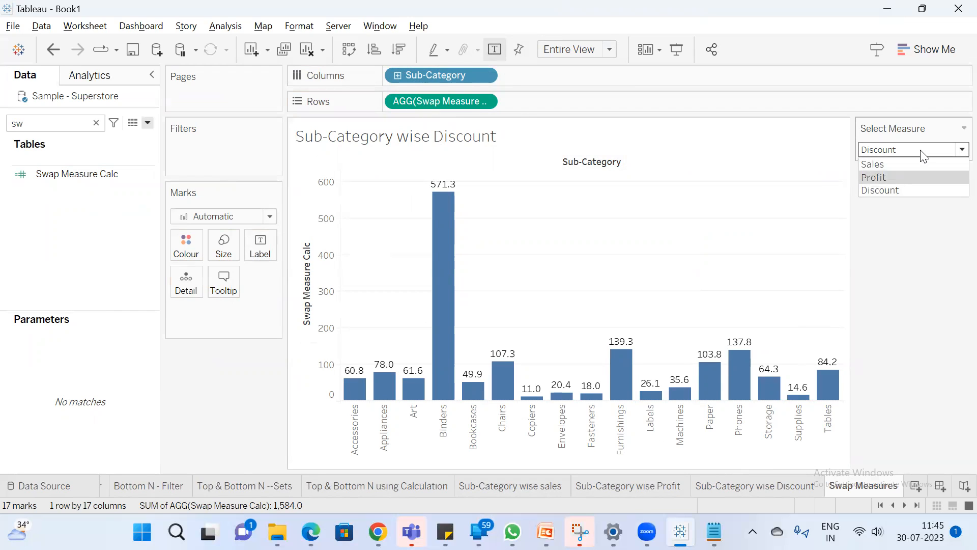
pyautogui.click(895, 163)
pyautogui.rightClick(67, 172)
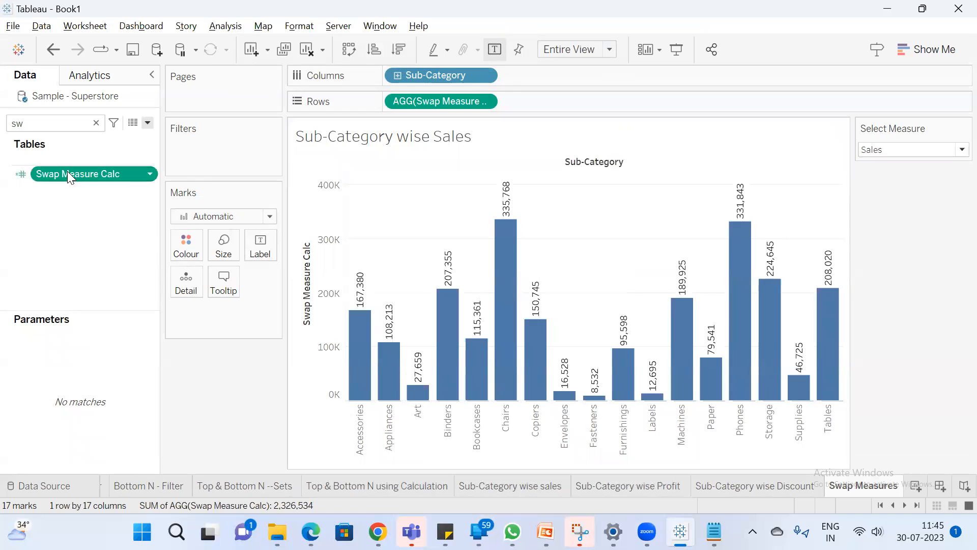
pyautogui.click(113, 252)
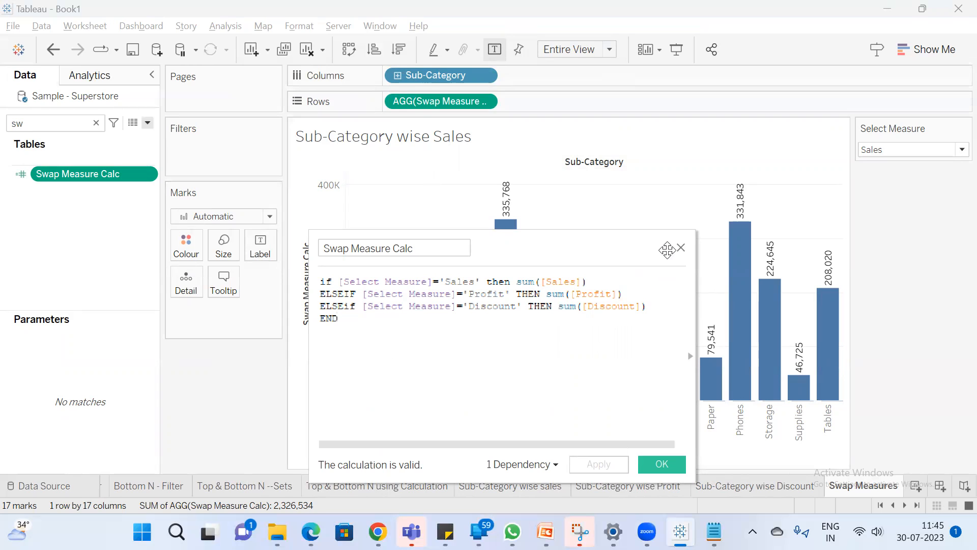
pyautogui.click(682, 248)
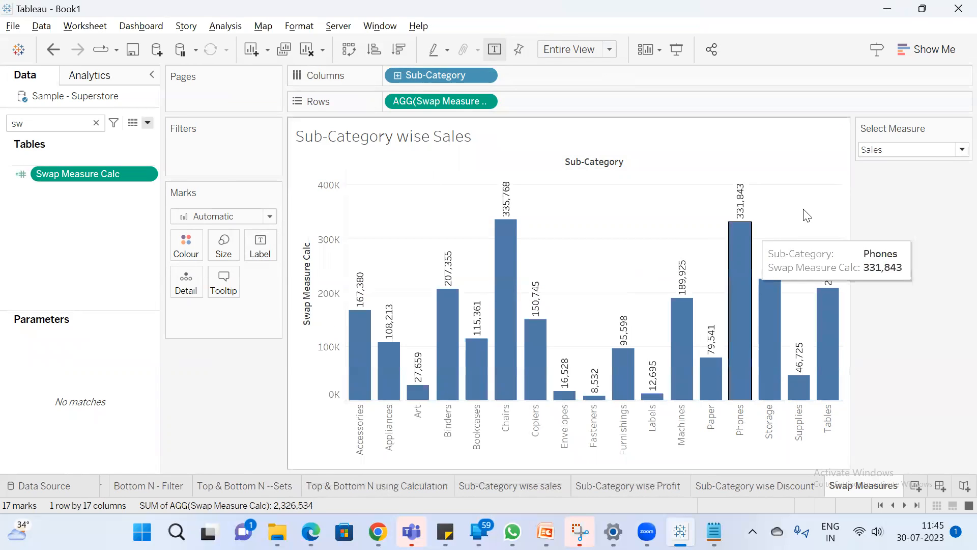
# Set Select Measure to Profit and recheck the Profit branch in the Swap Measure Calc formula
pyautogui.click(917, 154)
pyautogui.click(905, 162)
pyautogui.click(907, 147)
pyautogui.click(899, 177)
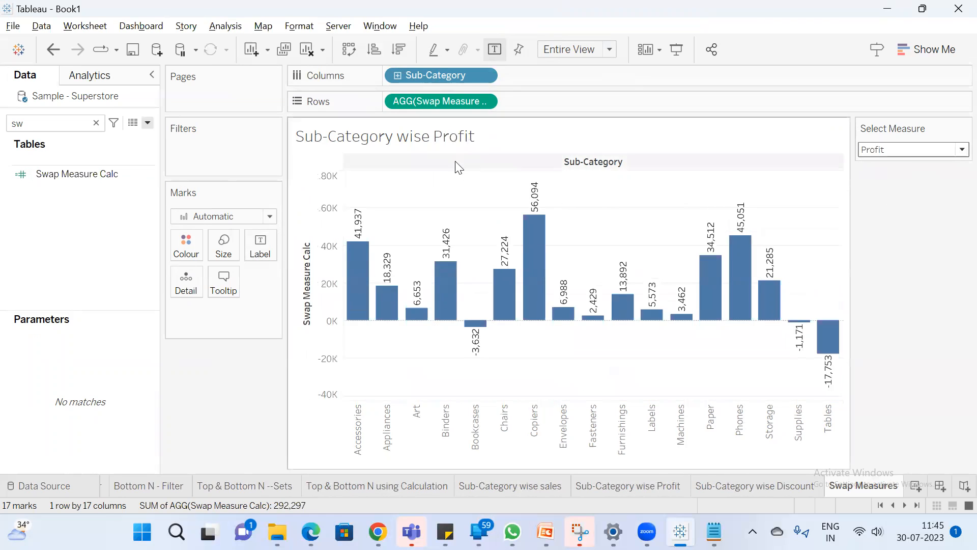
pyautogui.rightClick(118, 173)
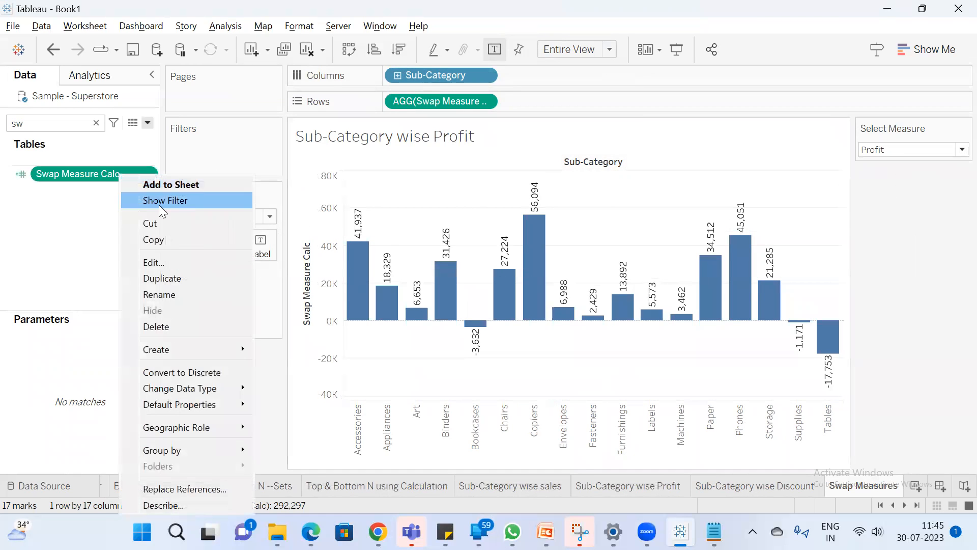
pyautogui.click(170, 261)
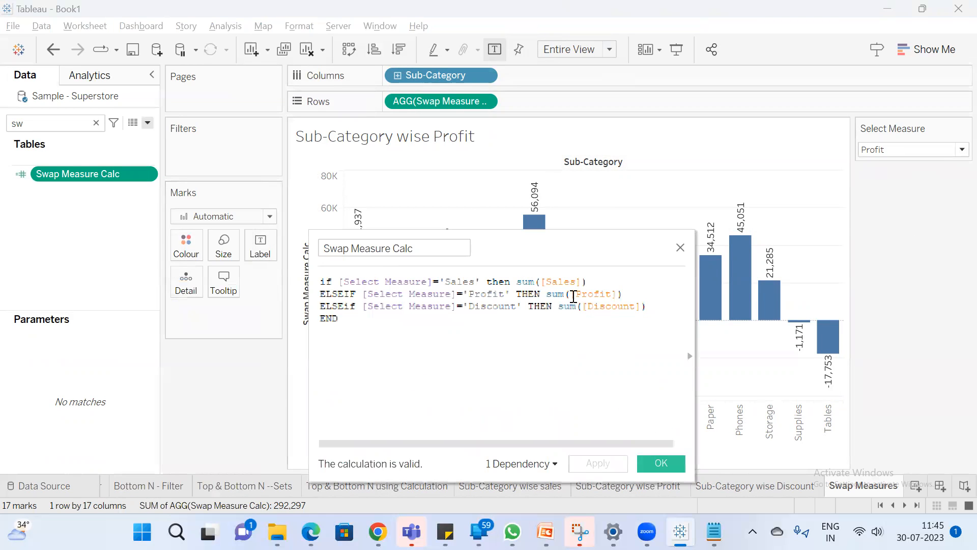
pyautogui.click(657, 465)
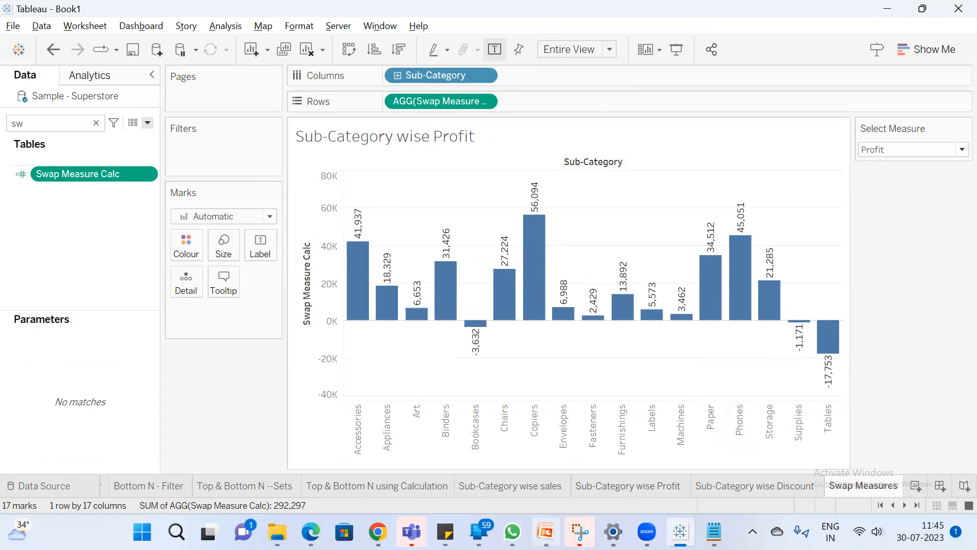
# Switch to the PowerPoint training deck and show the whole "What is Parameter?" slide
pyautogui.click(545, 531)
pyautogui.click(61, 242)
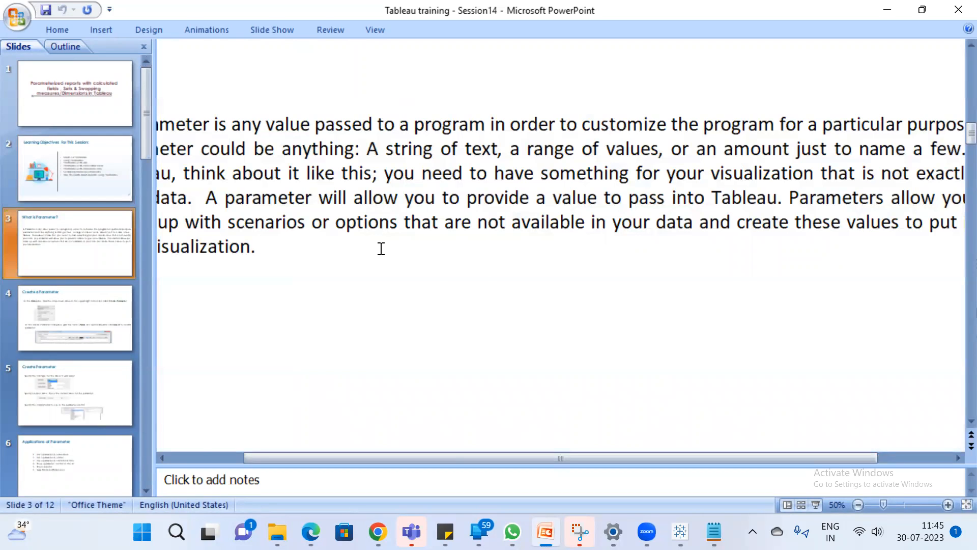
pyautogui.keyDown('ctrl'); pyautogui.scroll(-2, 380, 246); pyautogui.keyUp('ctrl')
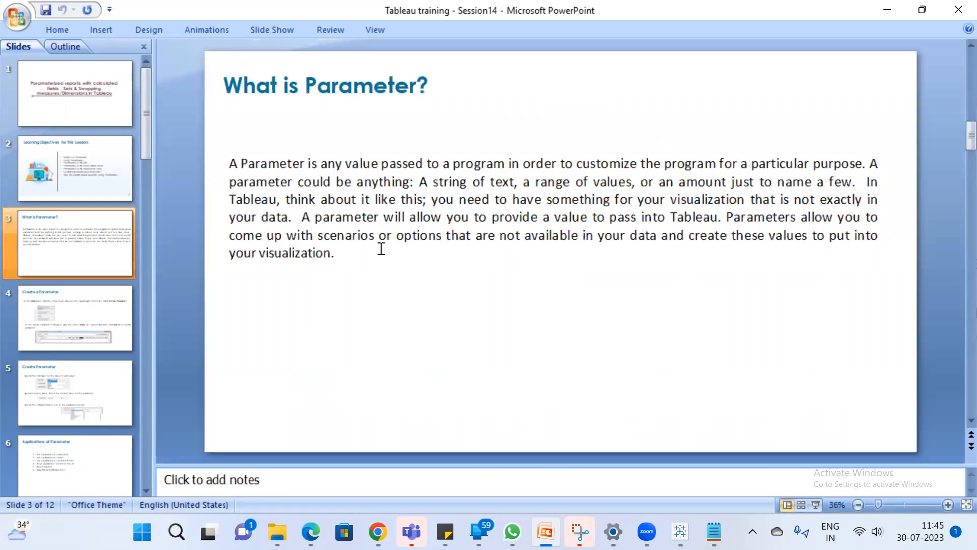
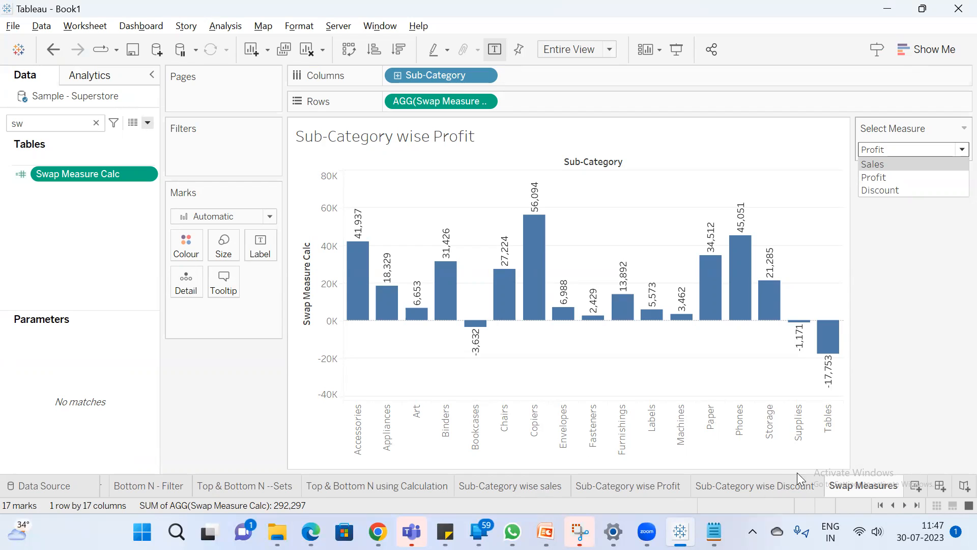
# Review the Sub-Category wise sales, Profit and Discount sheets, and set Select Measure to Sales on the Swap Measures sheet
pyautogui.click(539, 486)
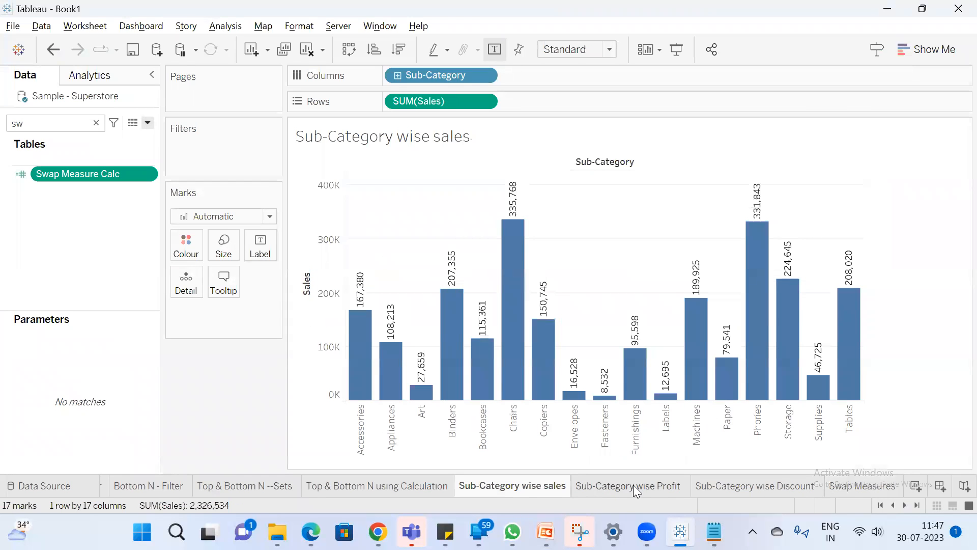
pyautogui.click(633, 486)
pyautogui.click(748, 487)
pyautogui.click(858, 486)
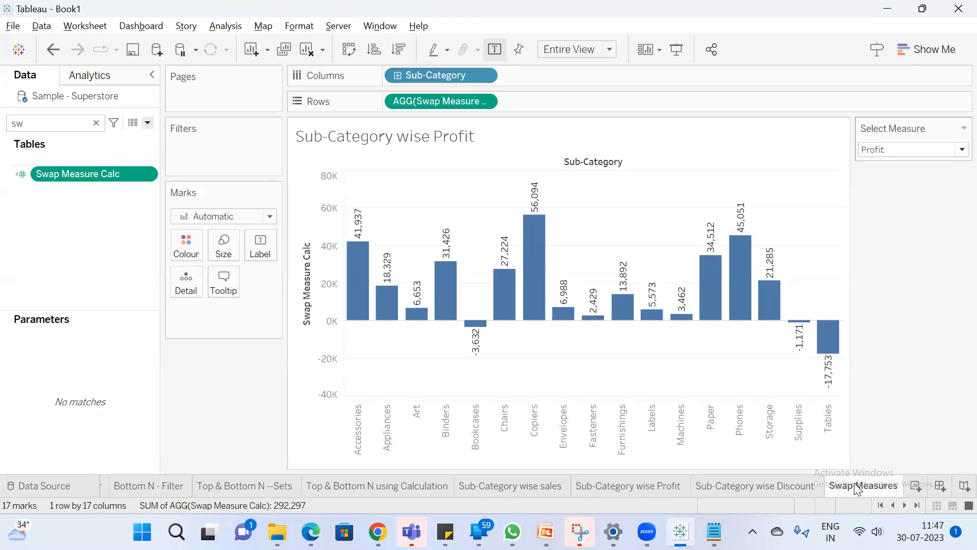
pyautogui.click(901, 151)
pyautogui.click(902, 163)
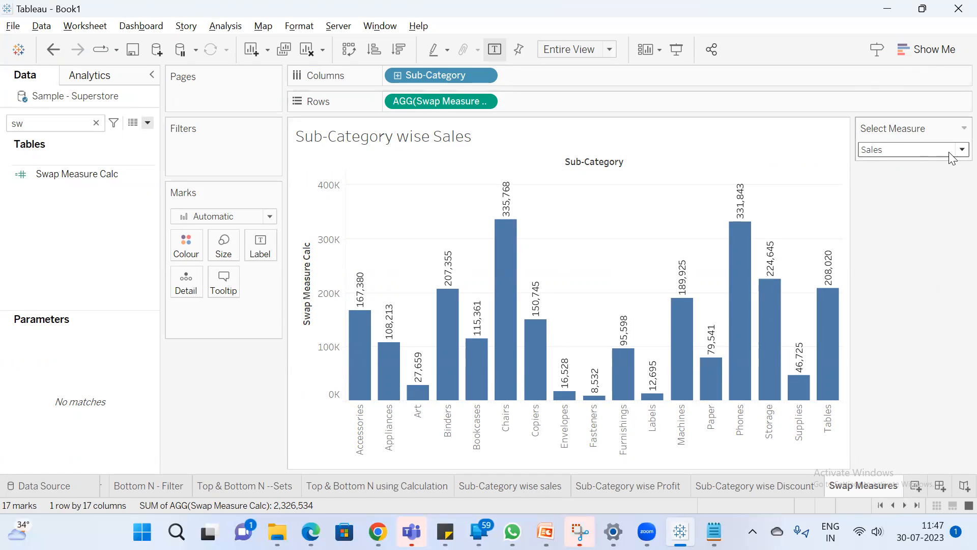
# Add a new worksheet after Swap Measures and name it Swap Dimensions
pyautogui.click(915, 488)
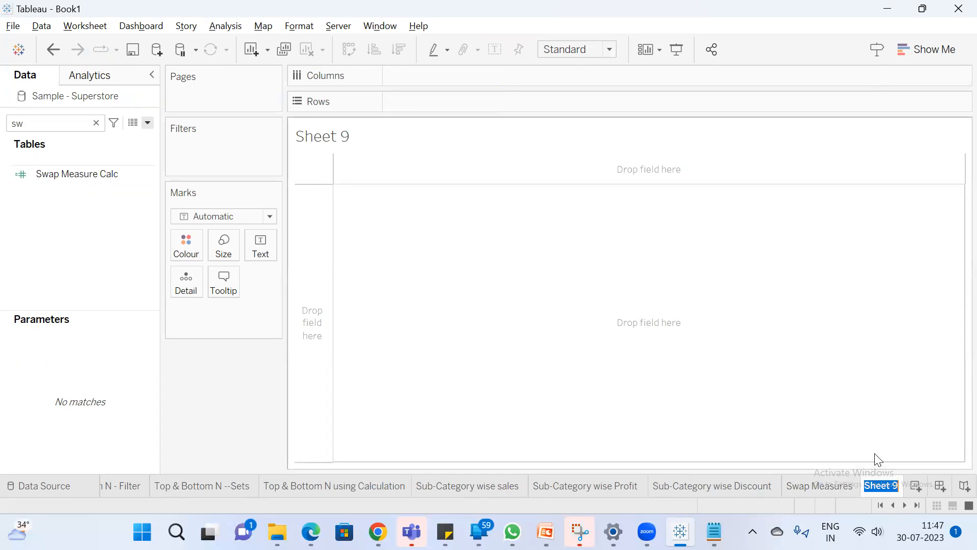
pyautogui.write('Swap Dimension')
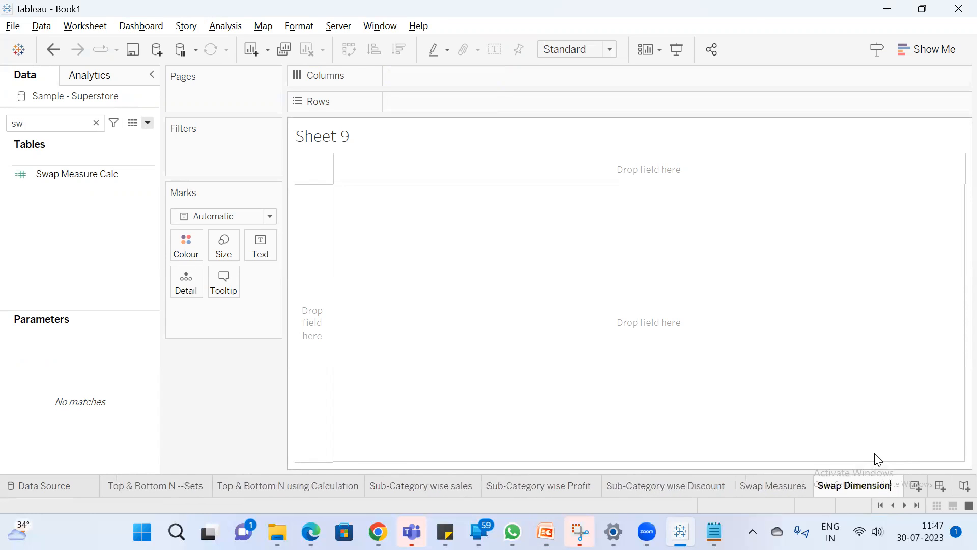
pyautogui.write('s')
pyautogui.press('Return')
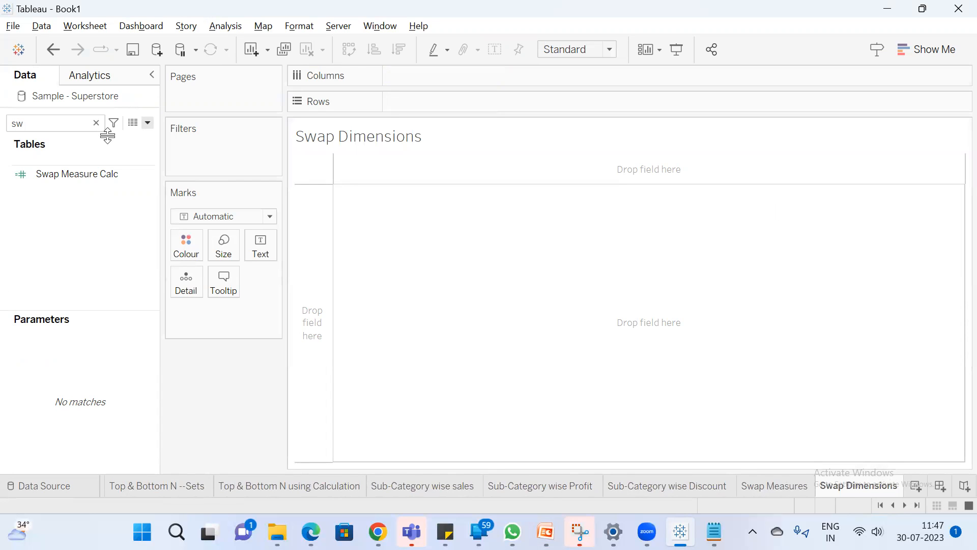
# Find the Sales field in the data source and place it on Rows of the new sheet
pyautogui.click(96, 123)
pyautogui.write('sa')
pyautogui.click(80, 191)
pyautogui.moveTo(79, 192); pyautogui.dragTo(432, 106)
pyautogui.moveTo(362, 327)
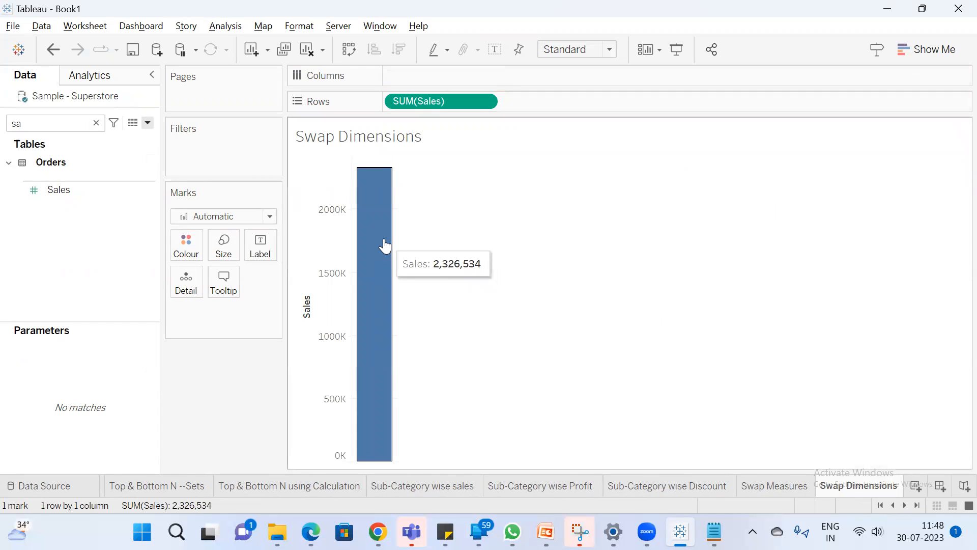
# Find the Sub-Category field and add it to Columns to break the Sales bars down by sub-category
pyautogui.click(95, 123)
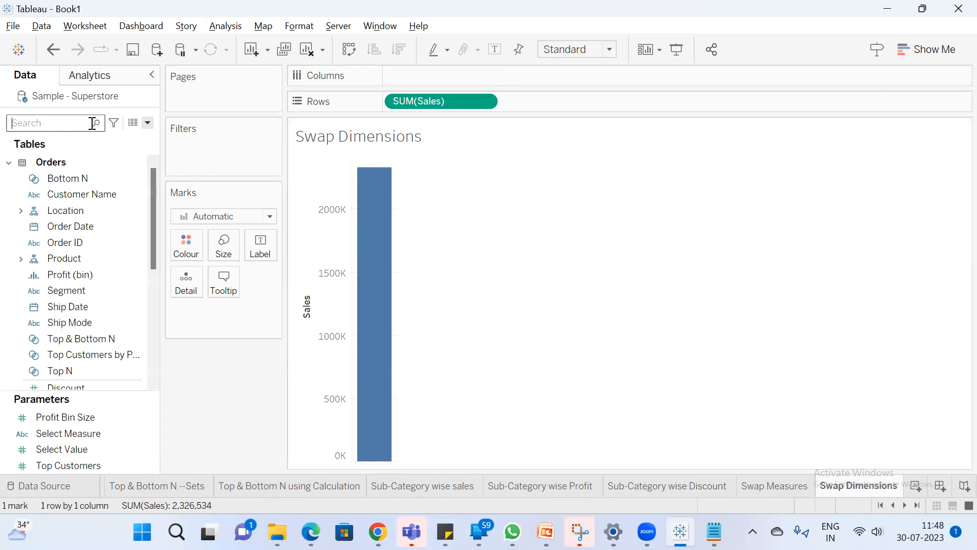
pyautogui.write('Sbu')
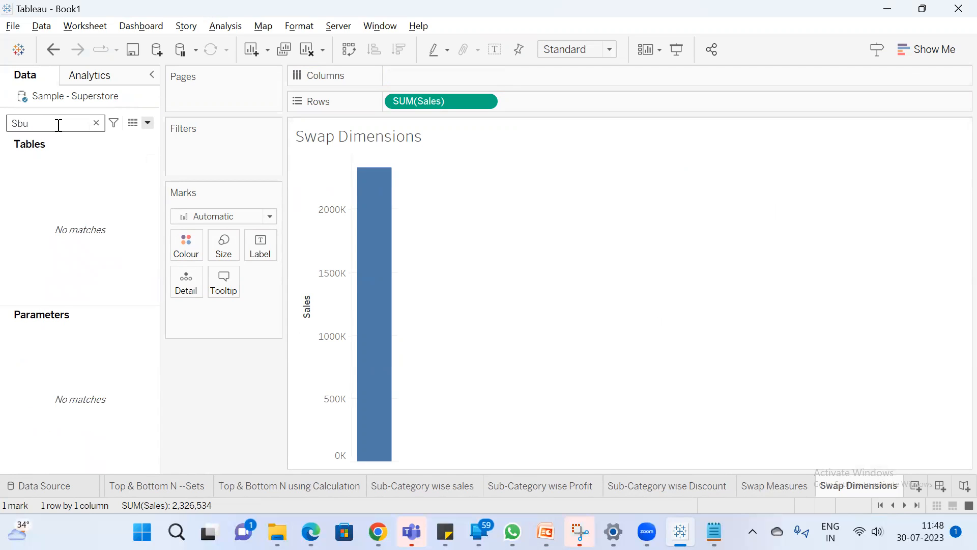
pyautogui.press('BackSpace')
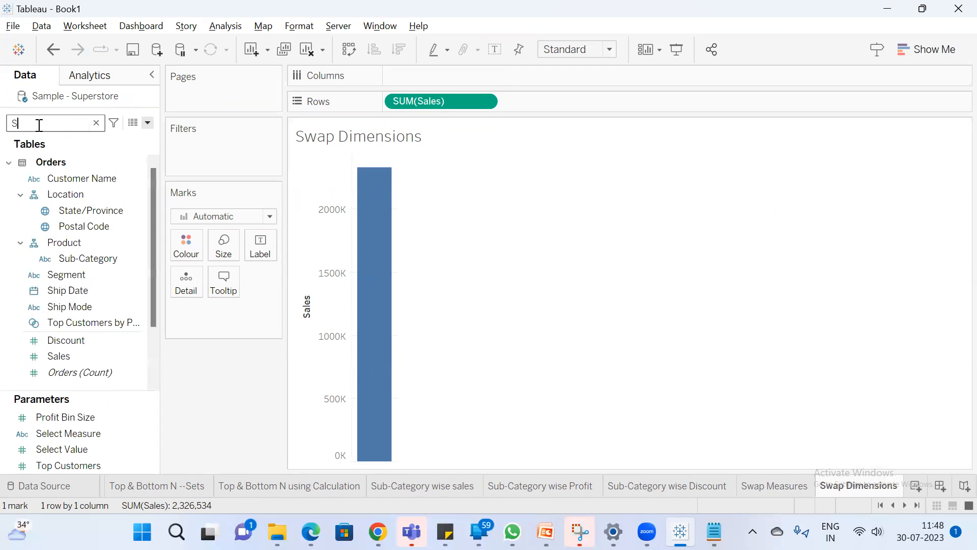
pyautogui.write('u')
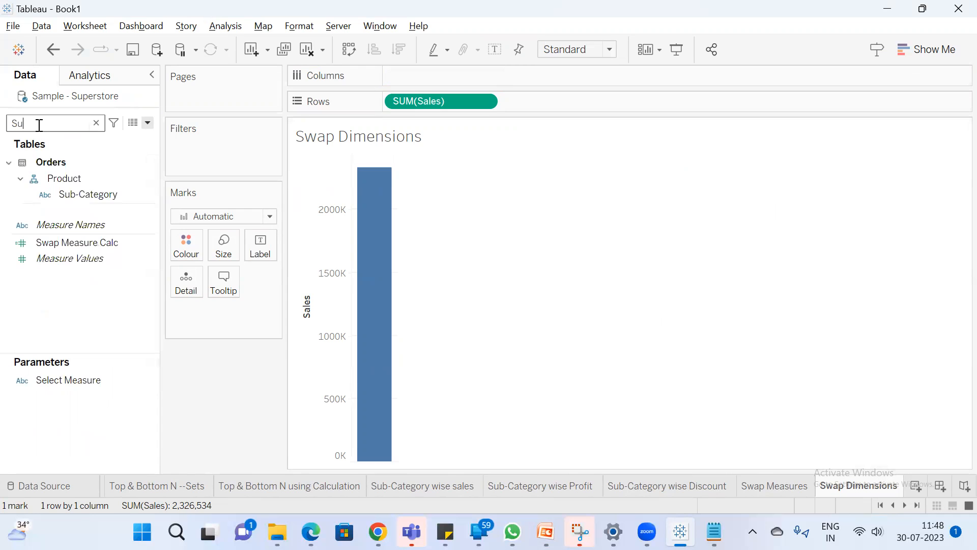
pyautogui.doubleClick(101, 194)
# Rename the Swap Dimensions worksheet as Sub-Category wise sales-P
pyautogui.rightClick(866, 490)
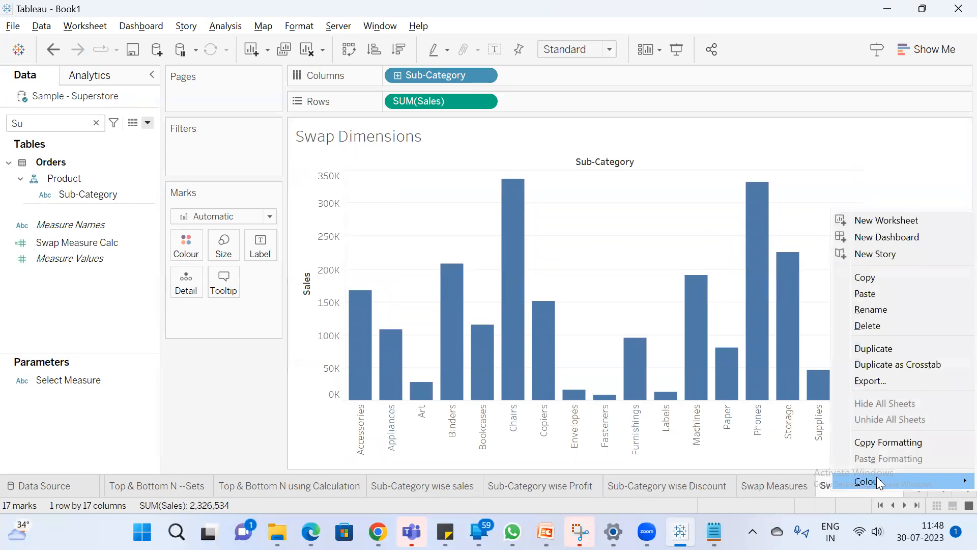
pyautogui.moveTo(868, 481)
pyautogui.click(841, 501)
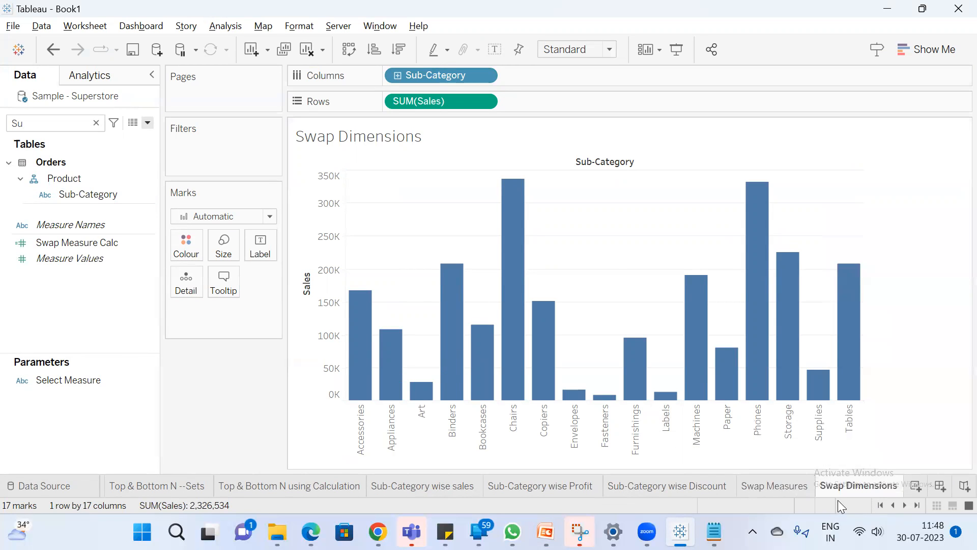
pyautogui.doubleClick(841, 484)
pyautogui.write('S')
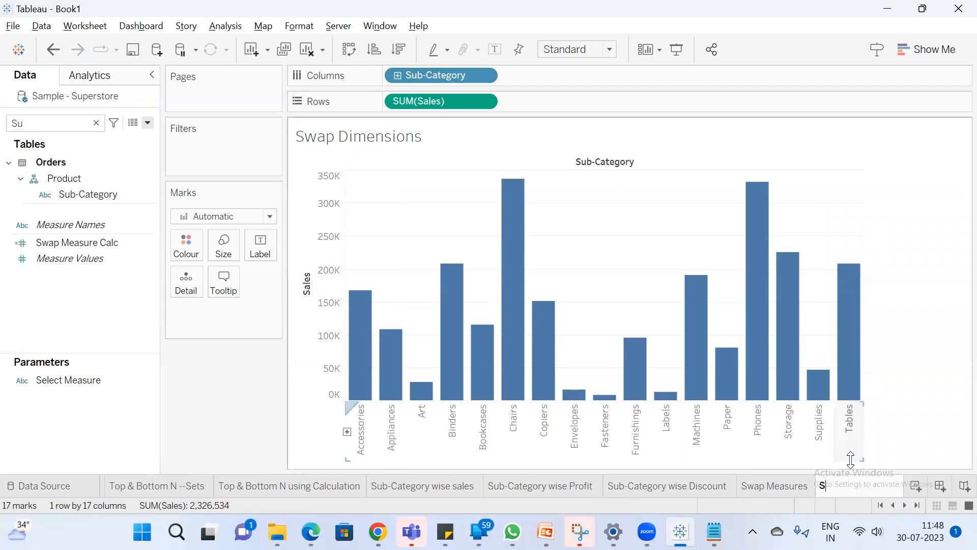
pyautogui.write('ub-Category wise sales')
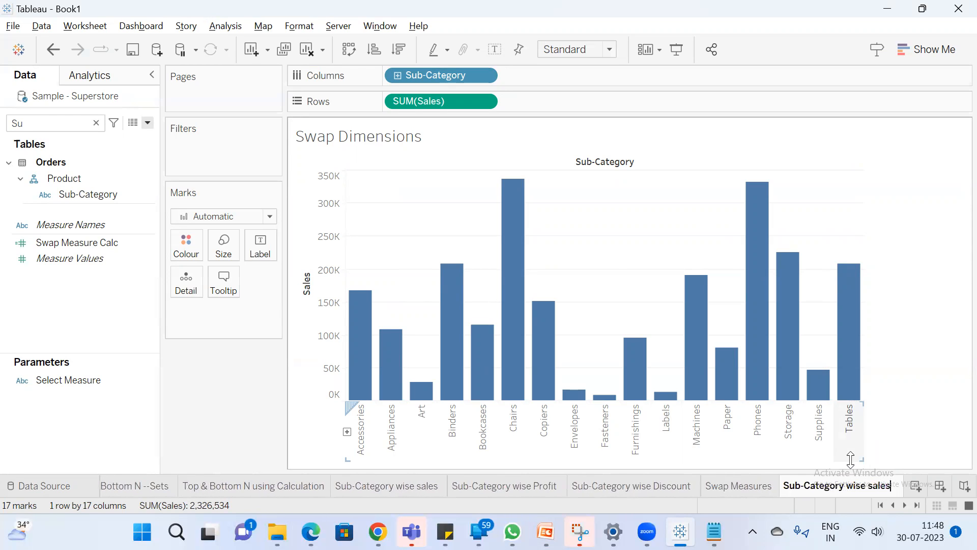
pyautogui.press('Return')
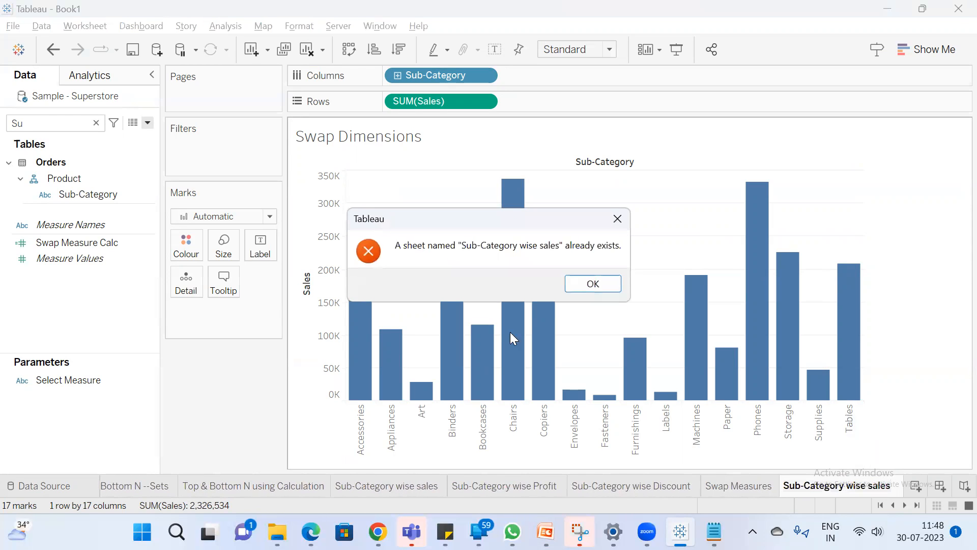
pyautogui.click(577, 283)
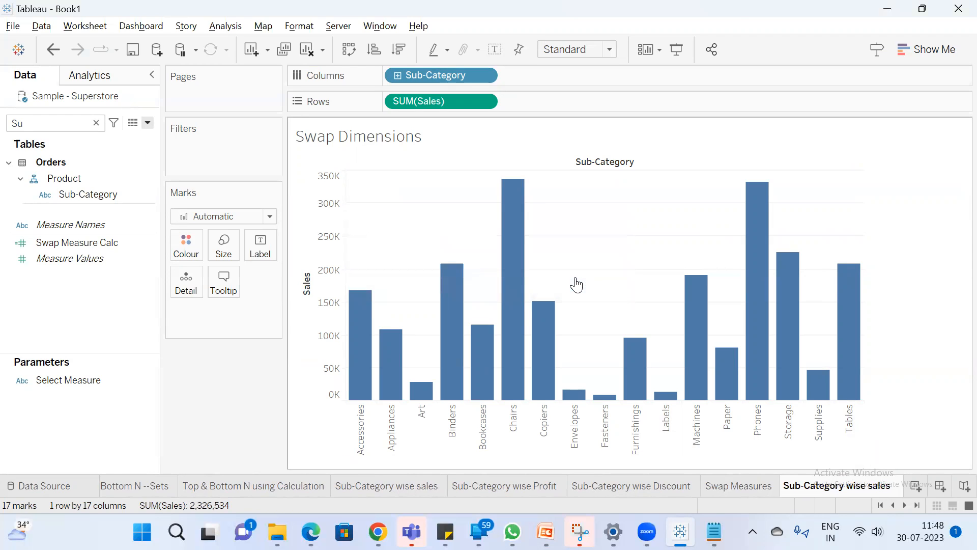
pyautogui.write('-P')
pyautogui.press('Return')
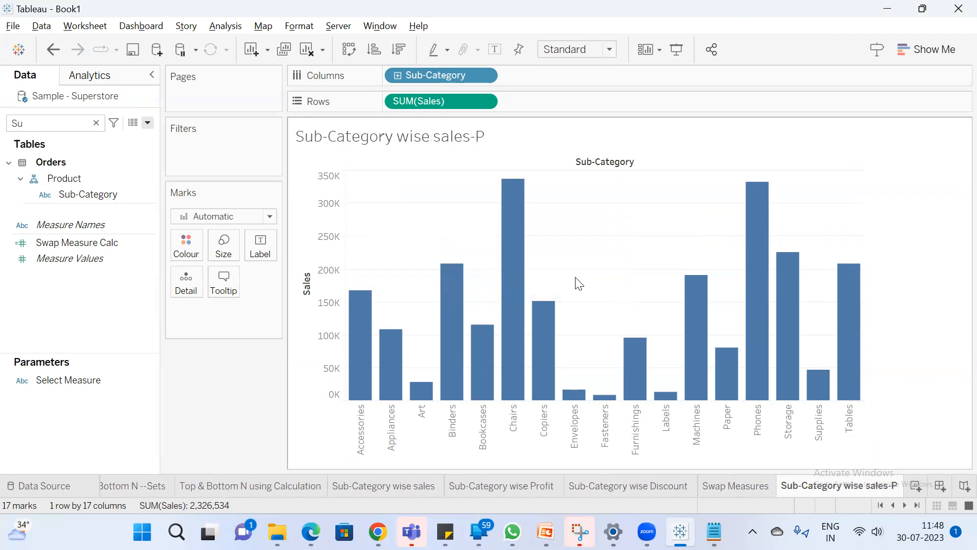
# Duplicate the Sub-Category wise sales-P sheet and replace Sub-Category with Category on Columns in the copy
pyautogui.rightClick(846, 487)
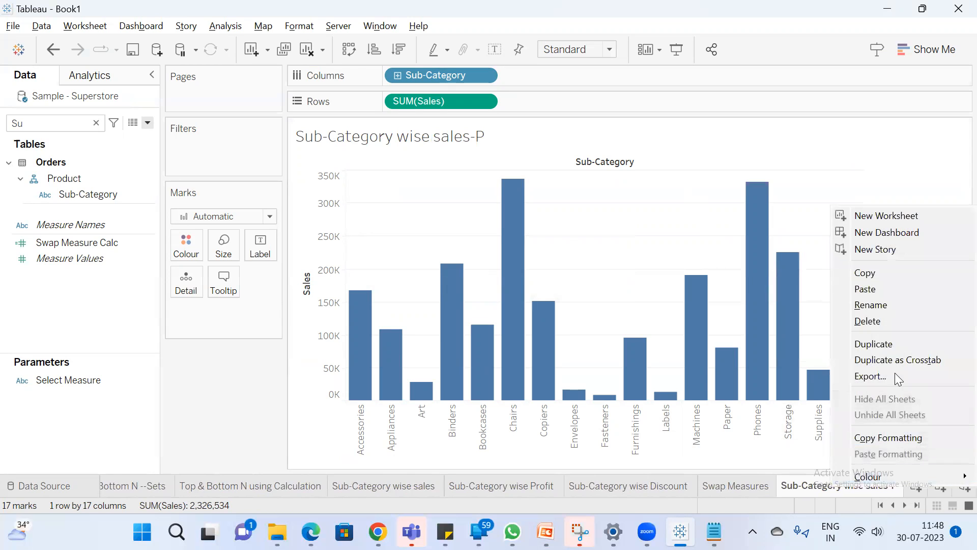
pyautogui.click(895, 341)
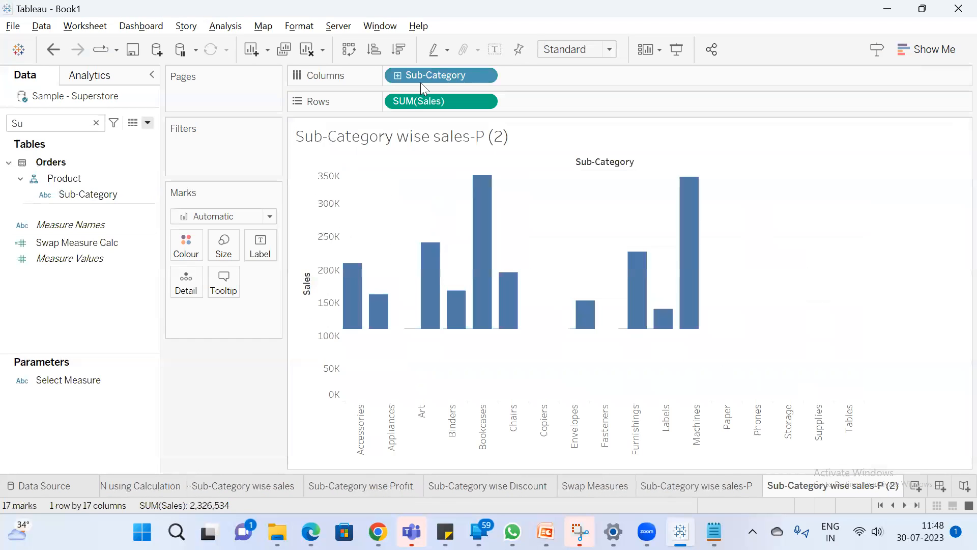
pyautogui.moveTo(423, 84); pyautogui.dragTo(244, 371)
pyautogui.doubleClick(63, 123)
pyautogui.write('ca')
pyautogui.moveTo(101, 209); pyautogui.dragTo(435, 71)
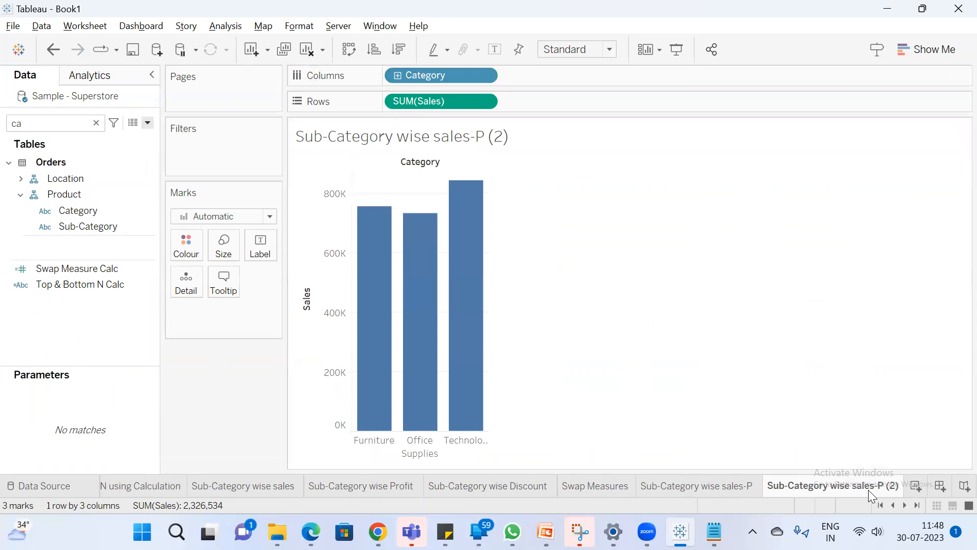
# Rename the duplicated worksheet as Category wise sales
pyautogui.doubleClick(780, 486)
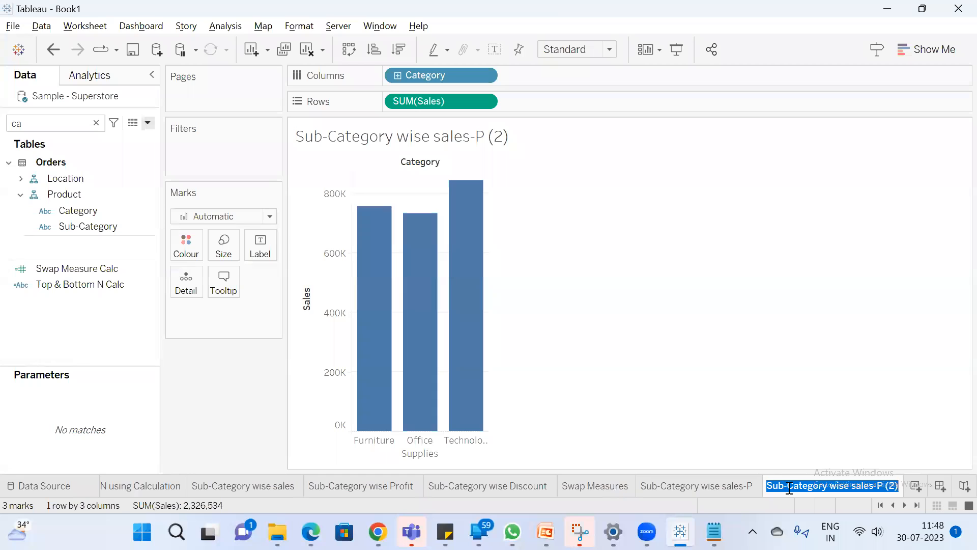
pyautogui.moveTo(787, 486); pyautogui.dragTo(716, 491)
pyautogui.press('BackSpace')
pyautogui.moveTo(854, 487); pyautogui.dragTo(906, 480)
pyautogui.click(846, 487)
pyautogui.press('BackSpace')
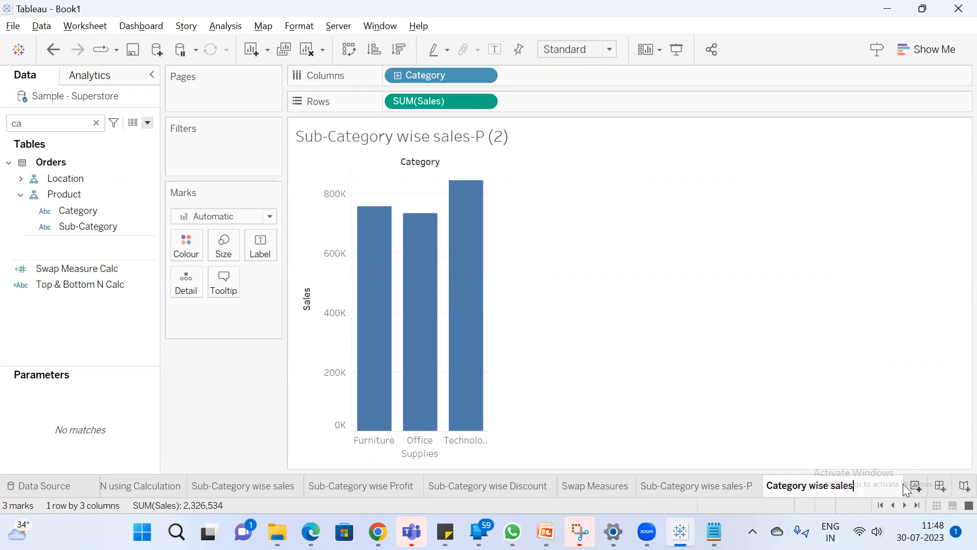
pyautogui.press('Return')
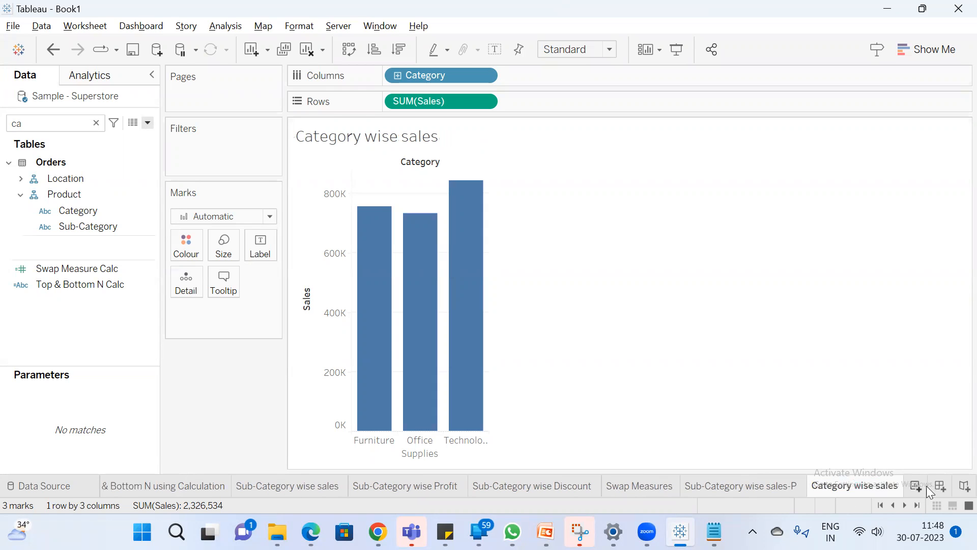
# Duplicate the Category wise sales sheet and replace Category with Region on Columns in the copy
pyautogui.click(751, 487)
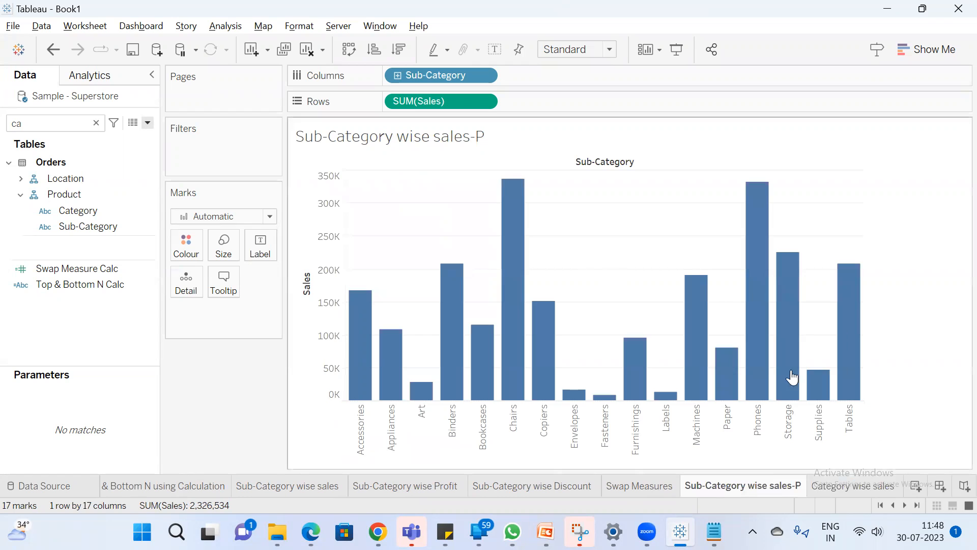
pyautogui.click(873, 484)
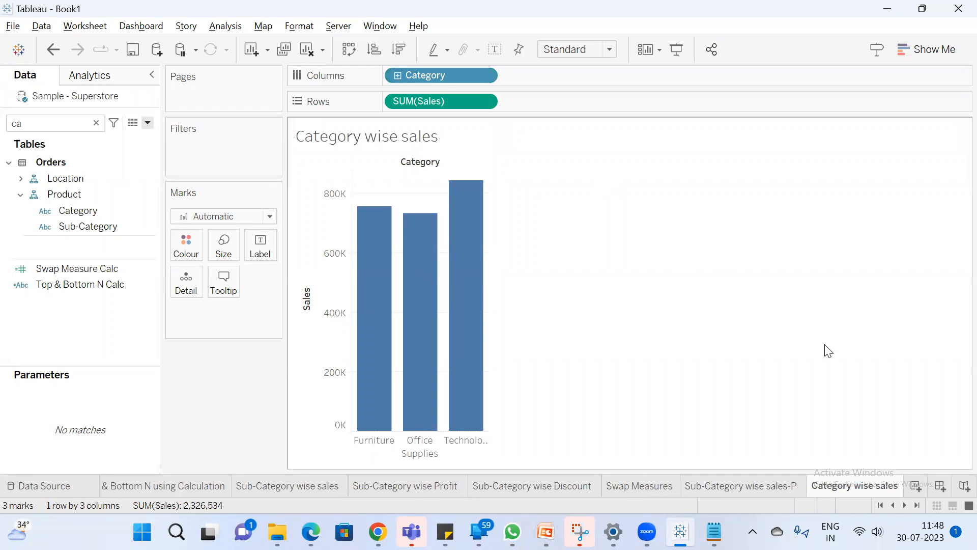
pyautogui.rightClick(870, 485)
pyautogui.click(883, 339)
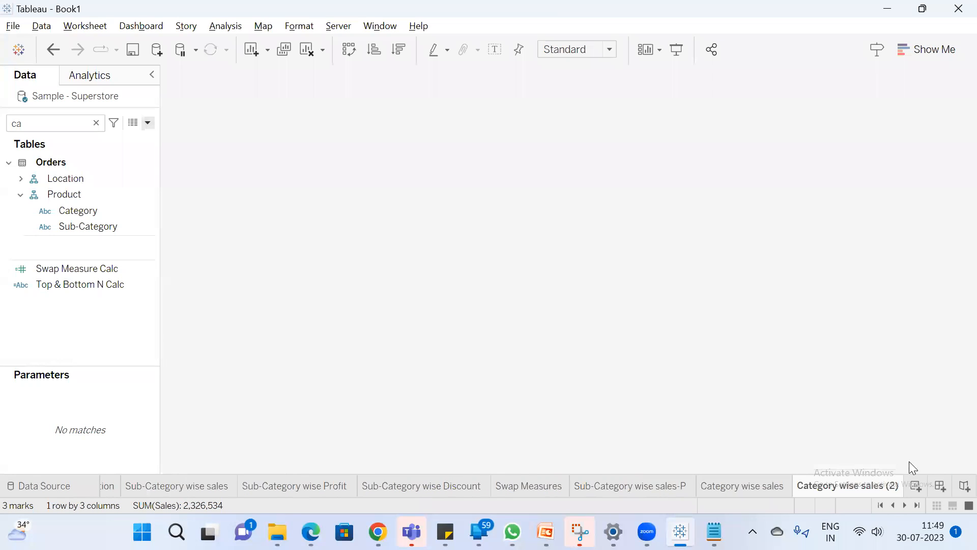
pyautogui.press('BackSpace')
pyautogui.press('BackSpace')
pyautogui.write('re')
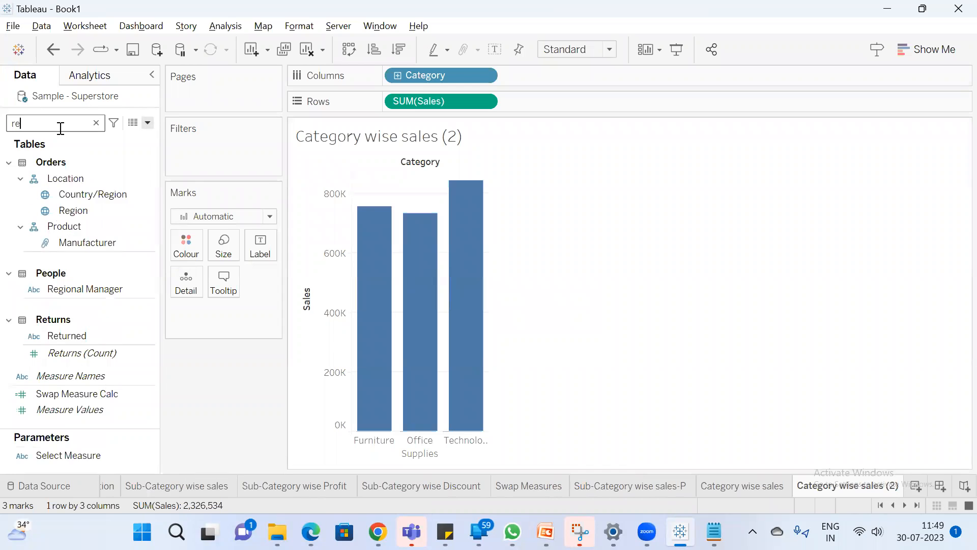
pyautogui.moveTo(135, 210); pyautogui.dragTo(417, 73)
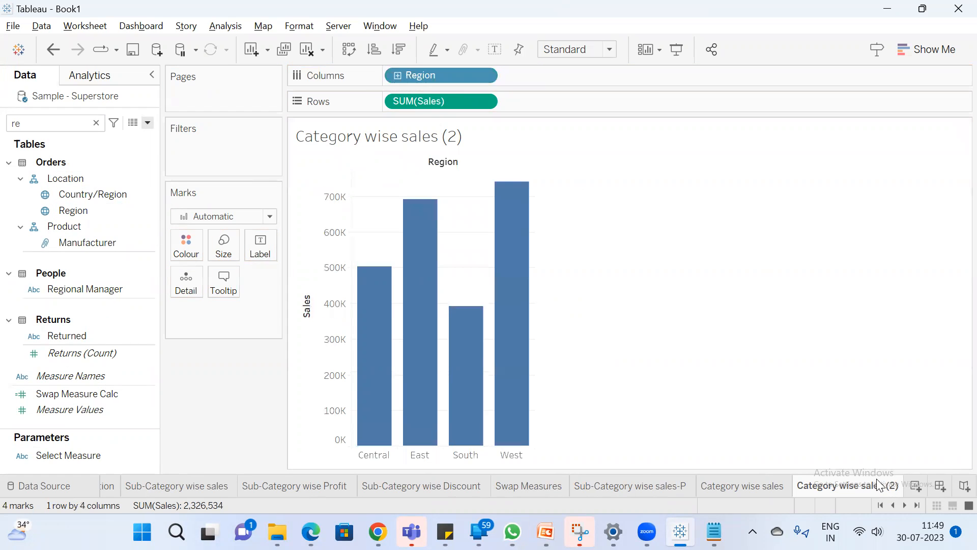
# Rename the duplicated region chart's worksheet as Region wise sales
pyautogui.doubleClick(851, 487)
pyautogui.moveTo(837, 486); pyautogui.dragTo(683, 451)
pyautogui.write('Region')
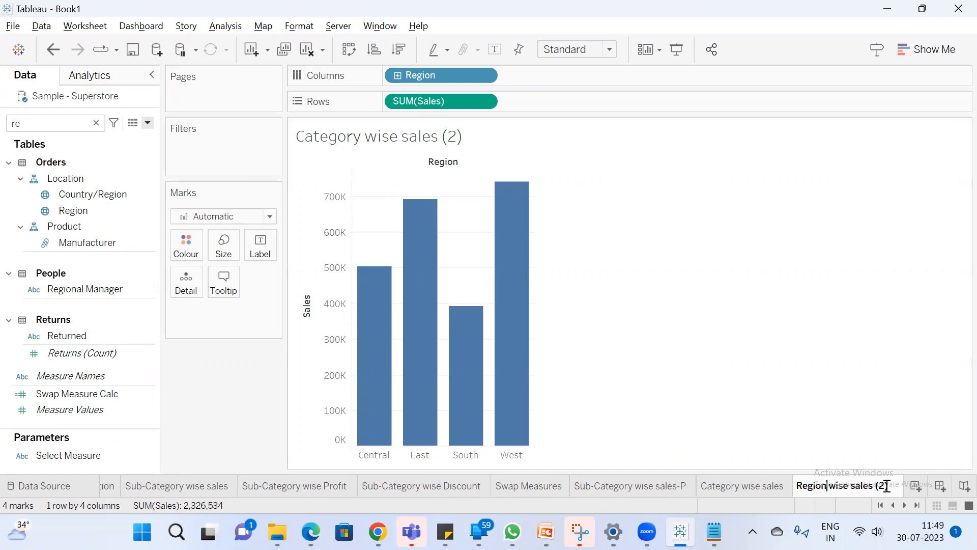
pyautogui.moveTo(874, 487); pyautogui.dragTo(903, 482)
pyautogui.press('BackSpace')
pyautogui.click(835, 410)
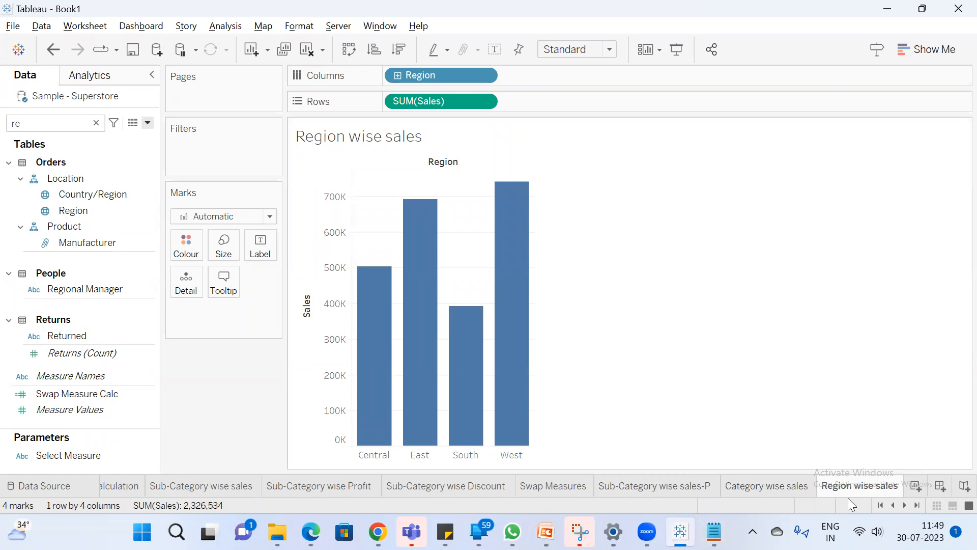
# Add another worksheet after Region wise sales and name it Swap Dimensions
pyautogui.click(914, 487)
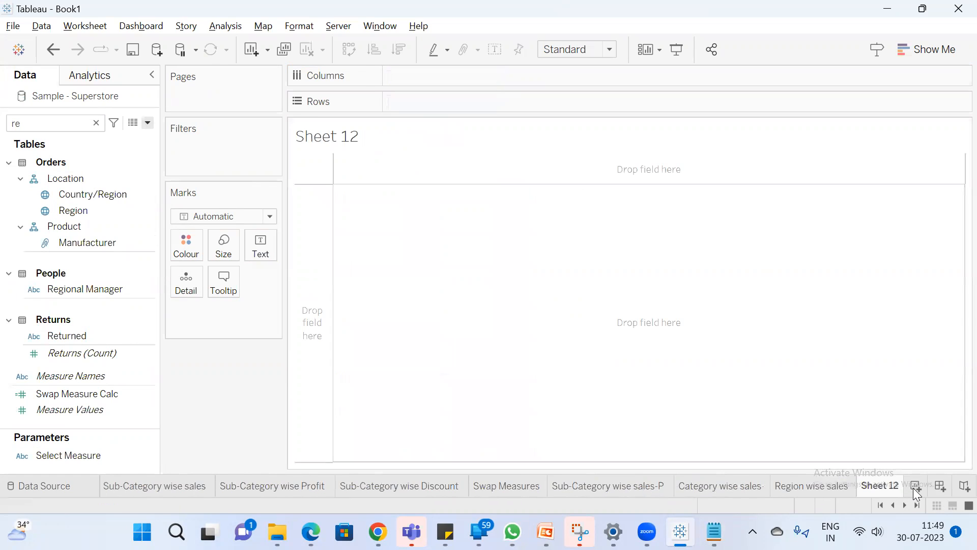
pyautogui.doubleClick(887, 487)
pyautogui.write('Swap Dimension')
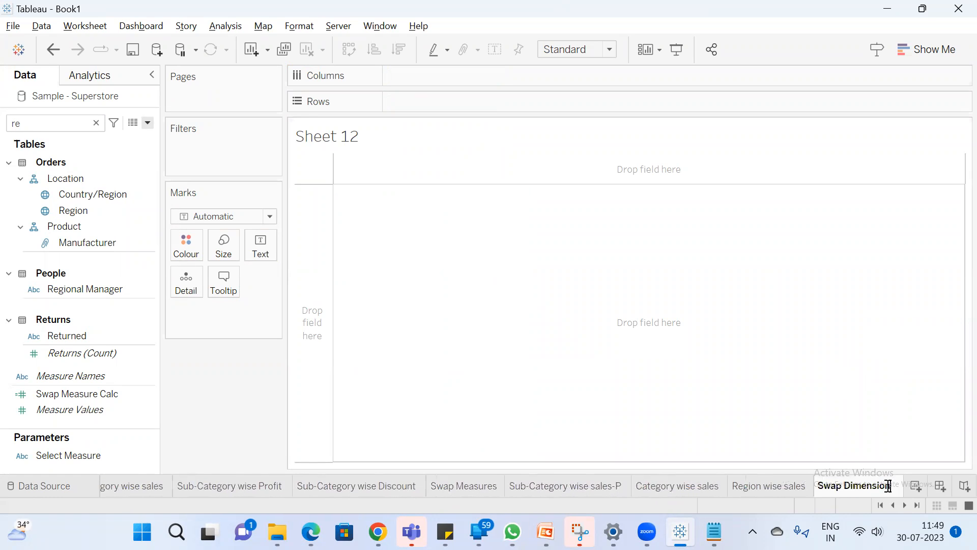
pyautogui.write('s')
pyautogui.press('Return')
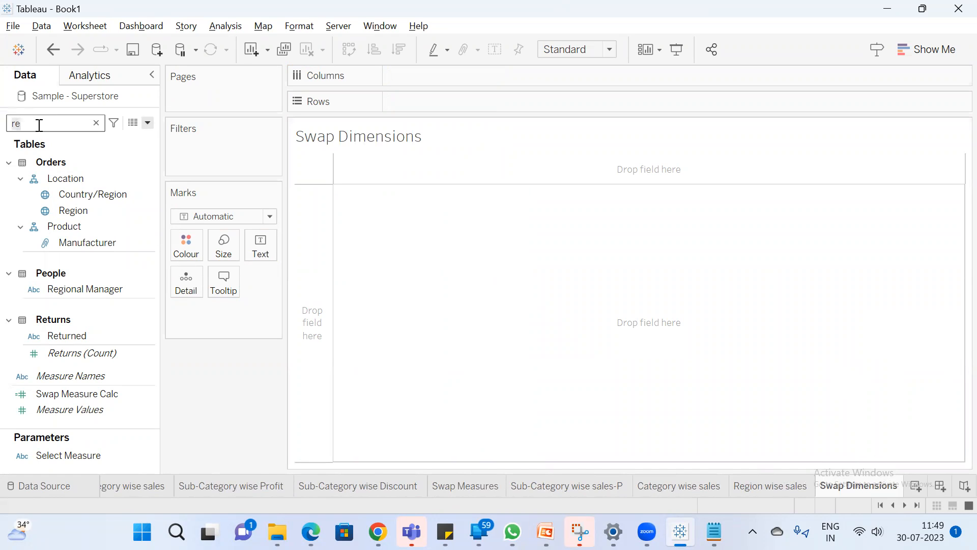
# Find the Sales field, add it to Rows of the Swap Dimensions sheet and clear the field search
pyautogui.press('BackSpace')
pyautogui.press('BackSpace')
pyautogui.write('sa')
pyautogui.doubleClick(75, 188)
pyautogui.click(96, 122)
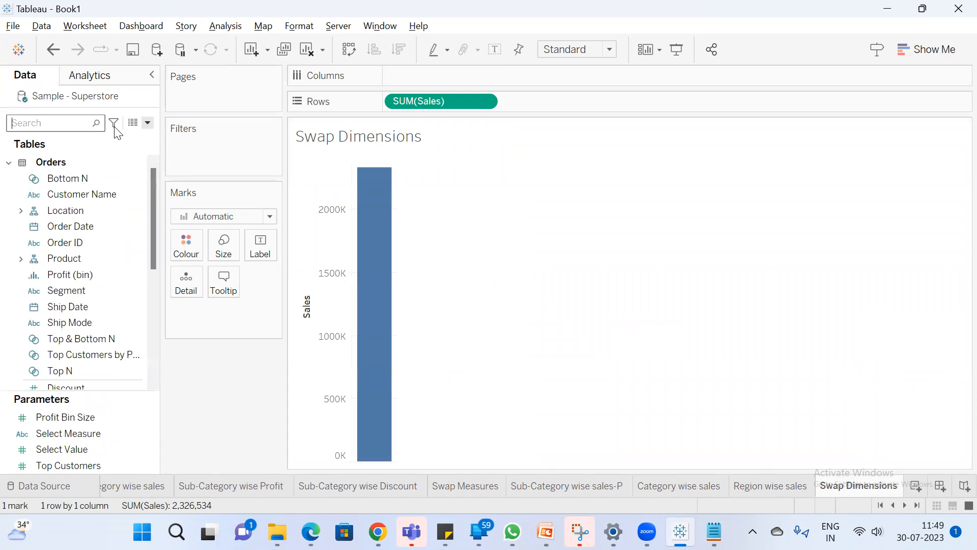
# Create a parameter named Select Dimension with the String data type
pyautogui.click(148, 123)
pyautogui.click(103, 152)
pyautogui.hotkey('ctrl', 'a')
pyautogui.write('S')
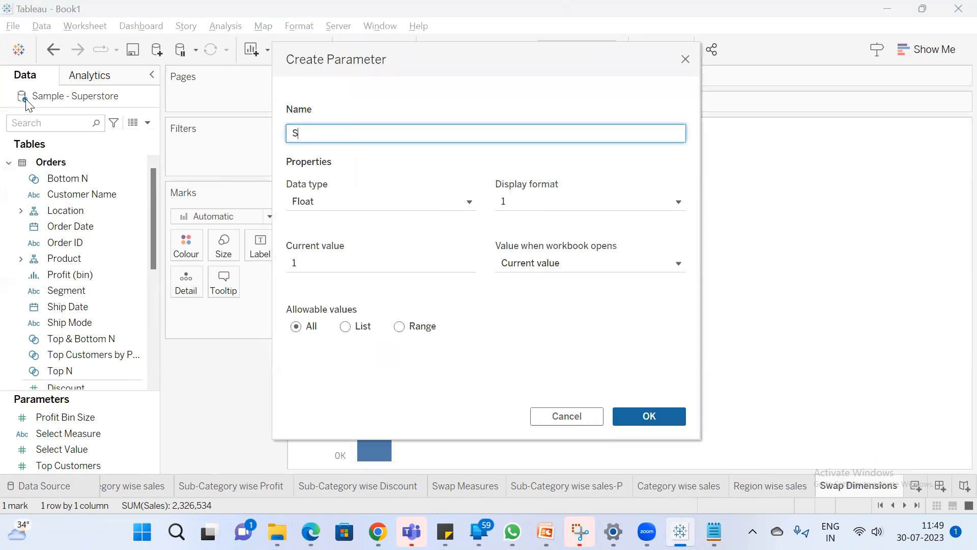
pyautogui.write('elect Dimension')
pyautogui.click(359, 201)
pyautogui.click(336, 254)
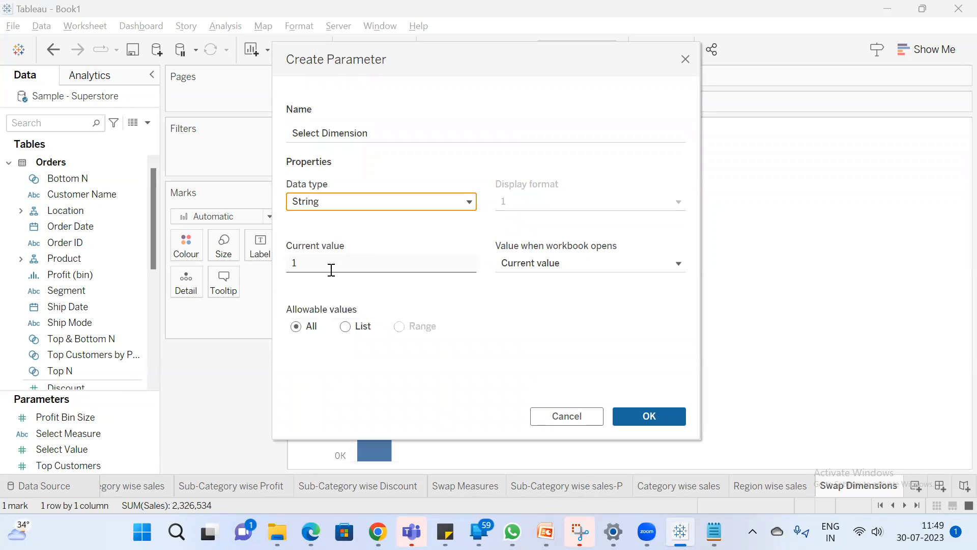
# Restrict the parameter to a list with the values Sub-Category, Category and Region, and save it
pyautogui.click(347, 327)
pyautogui.click(335, 374)
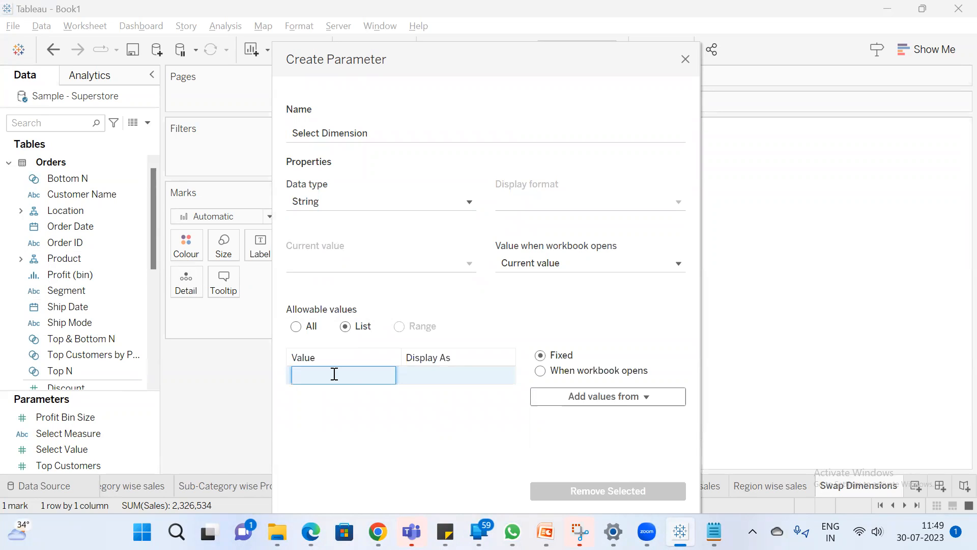
pyautogui.write('Sub-Category')
pyautogui.press('Return')
pyautogui.write('Category')
pyautogui.press('Return')
pyautogui.write('region')
pyautogui.press('BackSpace')
pyautogui.press('BackSpace')
pyautogui.press('BackSpace')
pyautogui.press('BackSpace')
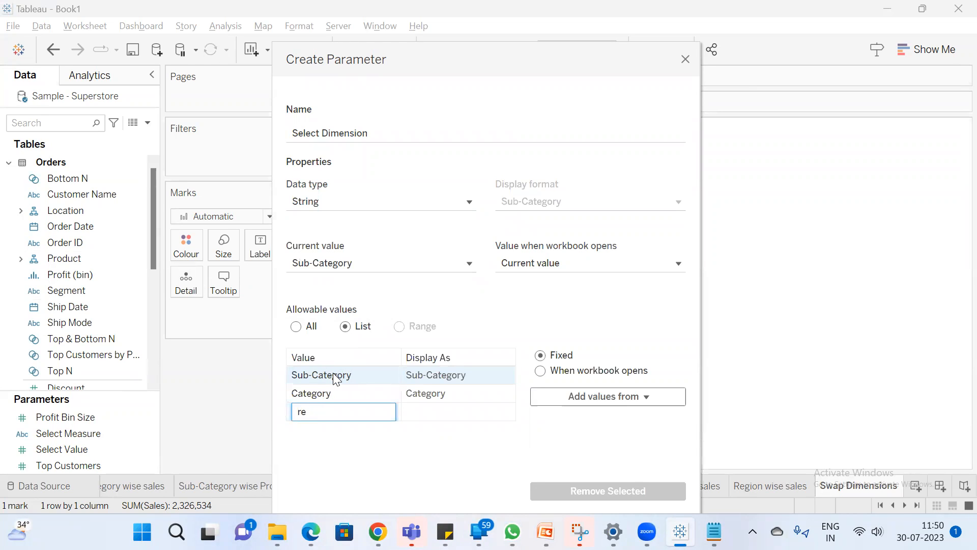
pyautogui.write('Region')
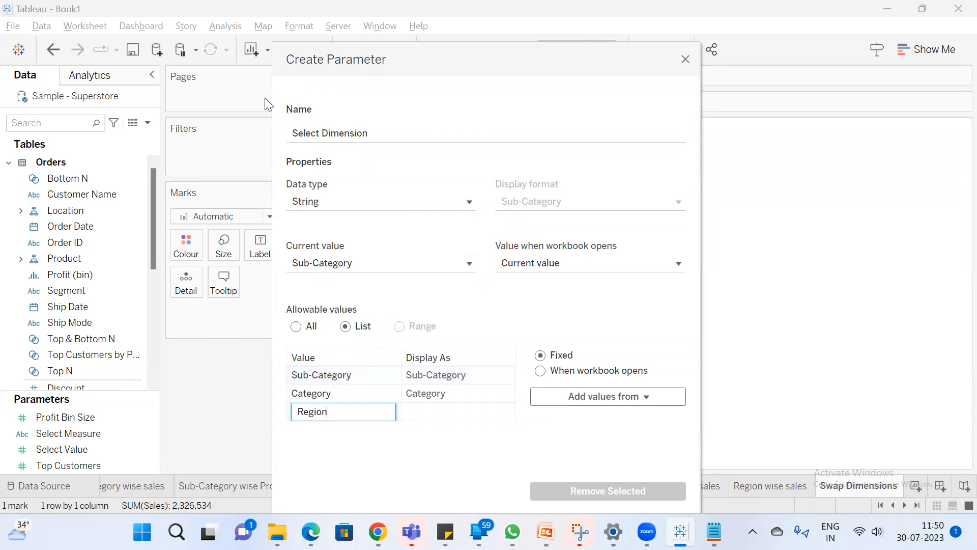
pyautogui.moveTo(387, 59); pyautogui.dragTo(265, 19)
pyautogui.click(525, 482)
pyautogui.click(527, 483)
# Show the Select Dimension parameter control on the sheet and try Category and Region as its value
pyautogui.rightClick(88, 418)
pyautogui.click(150, 154)
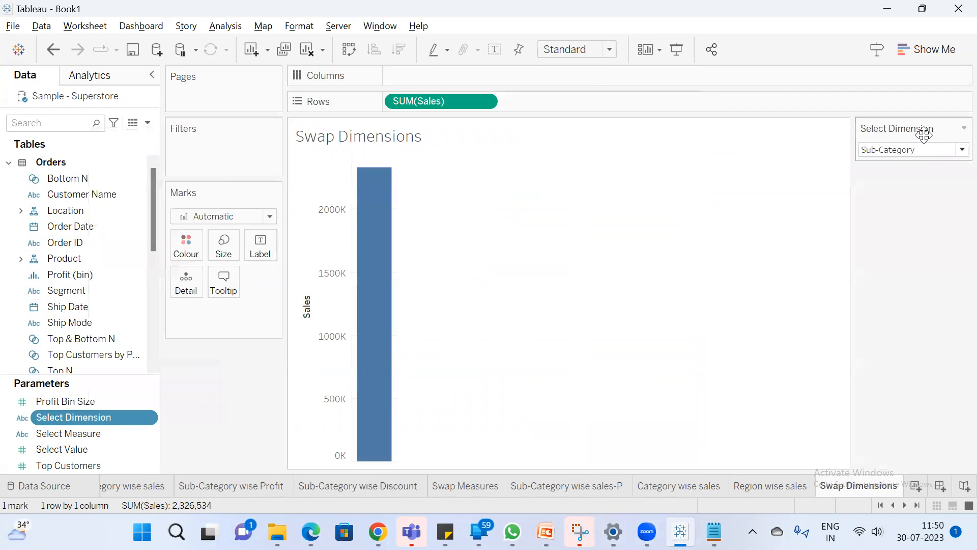
pyautogui.click(939, 149)
pyautogui.click(917, 176)
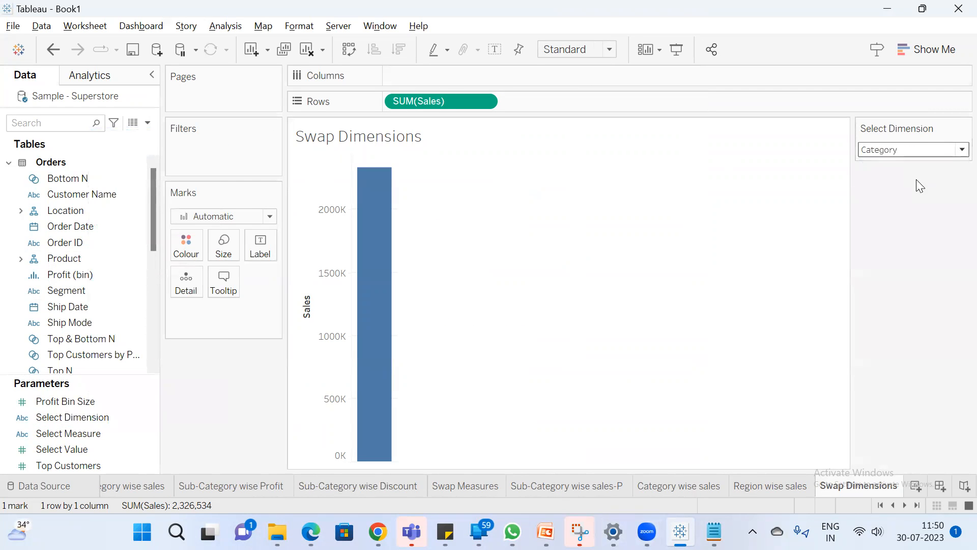
pyautogui.click(919, 149)
pyautogui.click(895, 193)
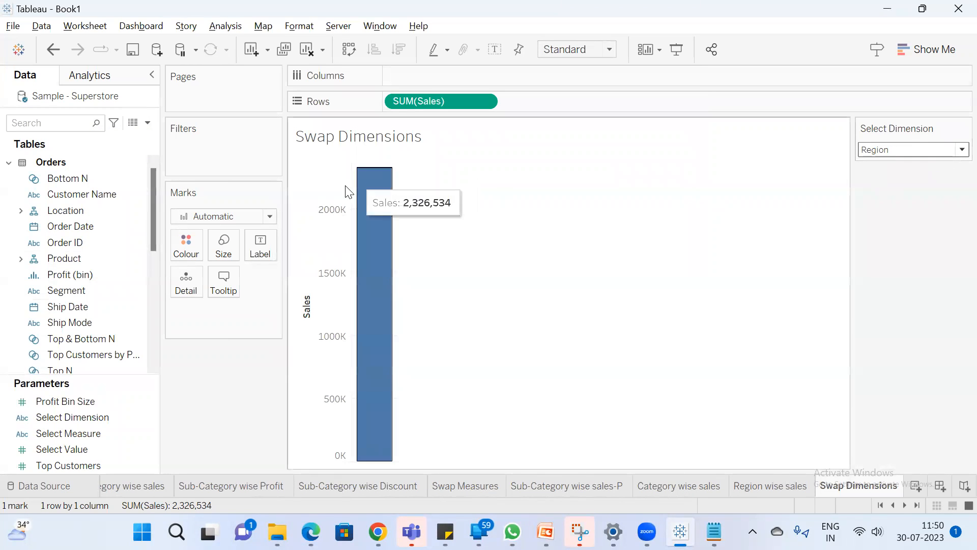
# Start a new calculated field named Swap Dimension Calc
pyautogui.click(148, 123)
pyautogui.click(61, 137)
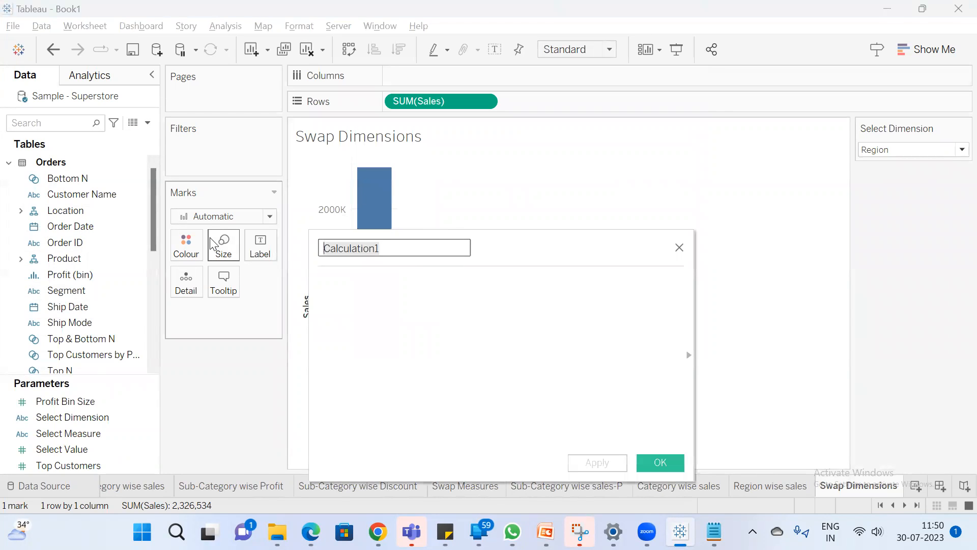
pyautogui.write('Swap Dimension Calc')
pyautogui.press('Tab')
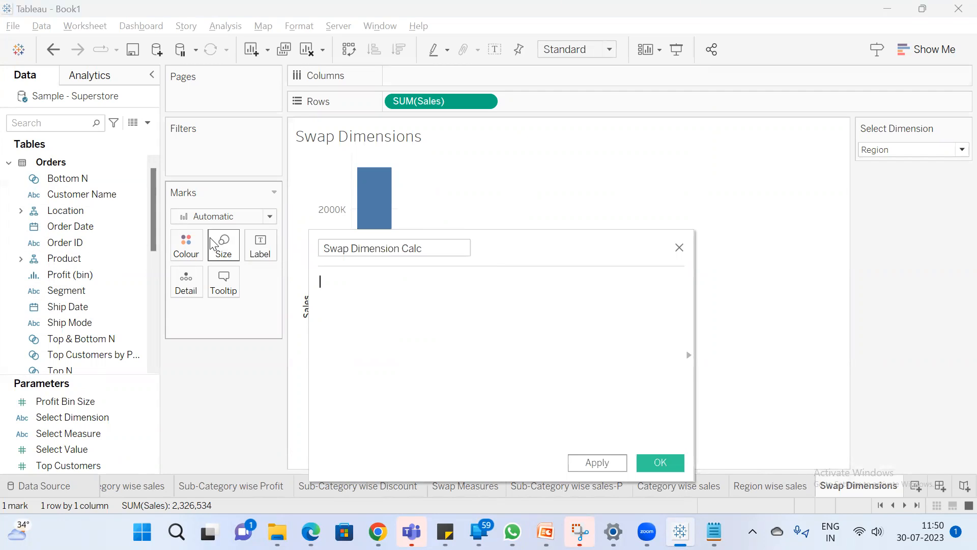
# Write the formula's first condition so that [Select Dimension]='Sub-Category' returns [Sub-Category]
pyautogui.write('if sele')
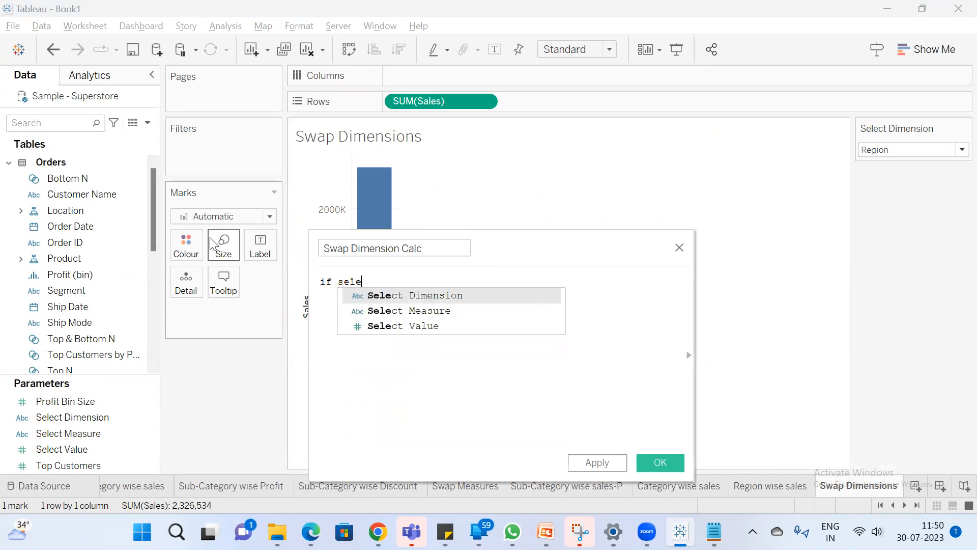
pyautogui.press('Return')
pyautogui.write("=''")
pyautogui.write("Sub-Category'")
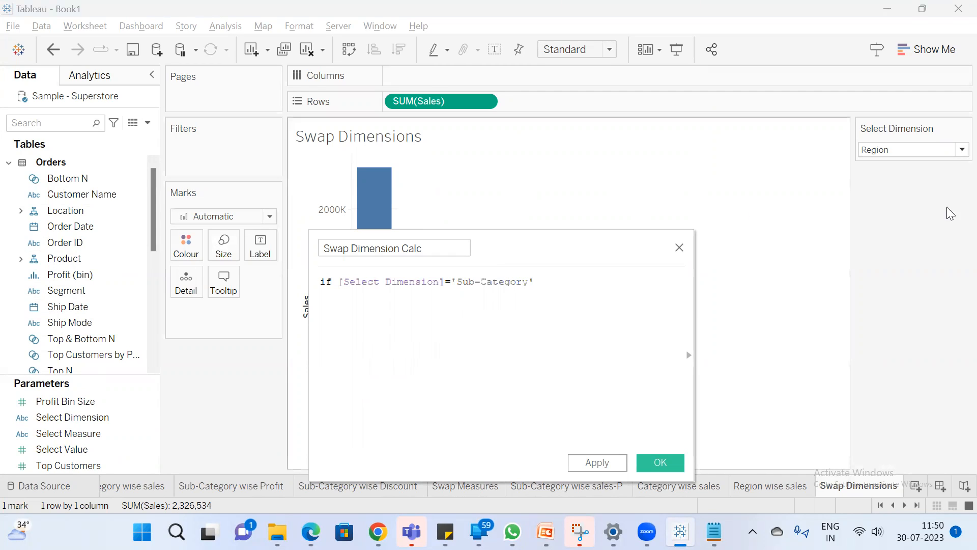
pyautogui.click(913, 150)
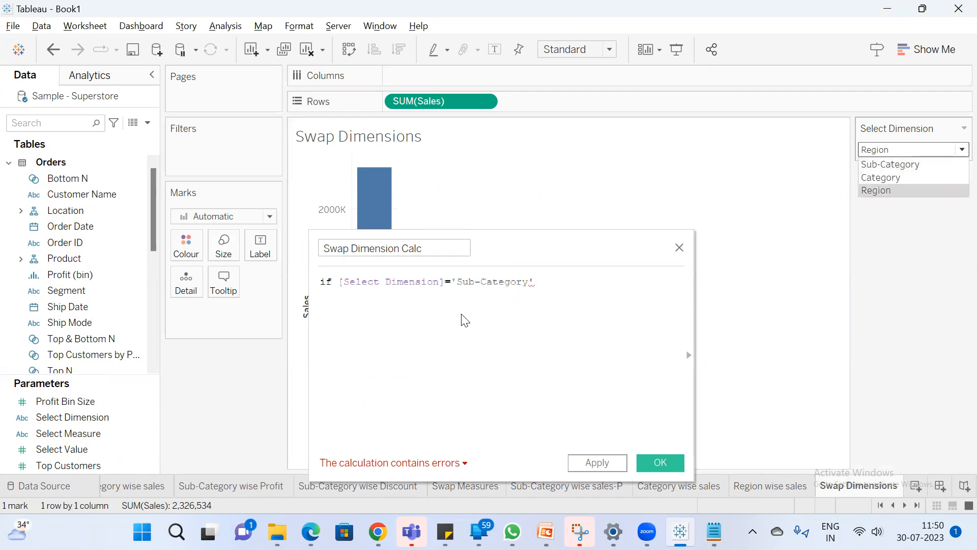
pyautogui.click(540, 282)
pyautogui.write('the')
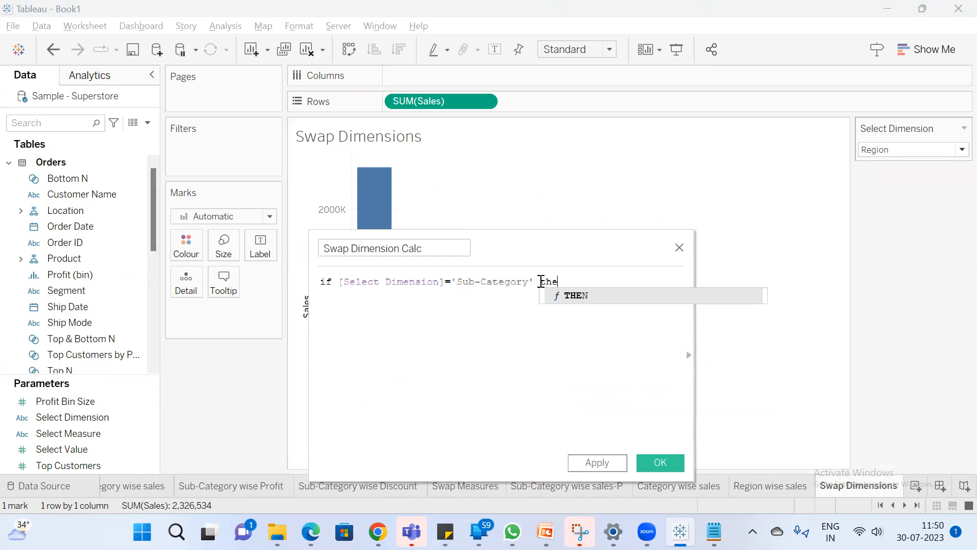
pyautogui.press('Return')
pyautogui.write('su')
pyautogui.press('Return')
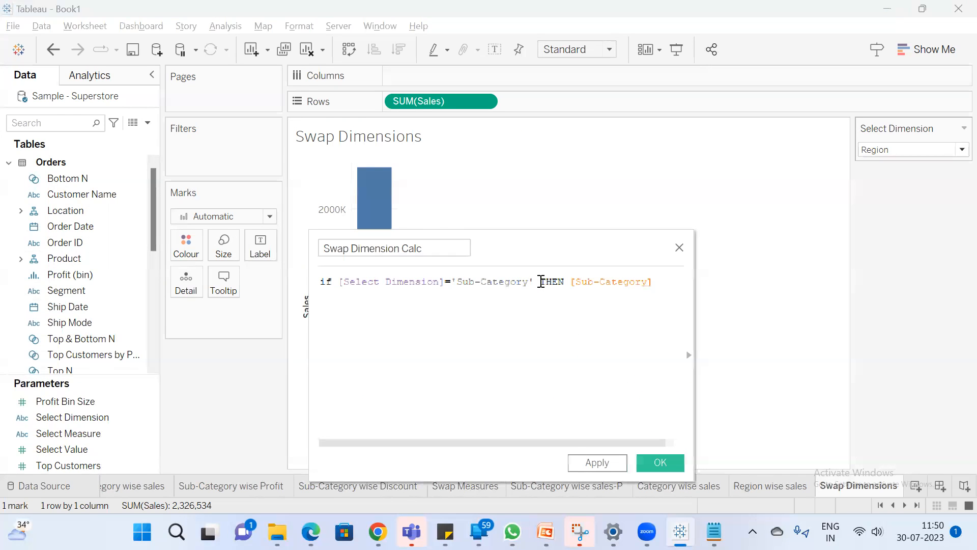
# Add an ELSEIF line to the formula that returns [Category] when [Select Dimension]='Category'
pyautogui.press('Return')
pyautogui.write('ELSEIF sele')
pyautogui.press('Return')
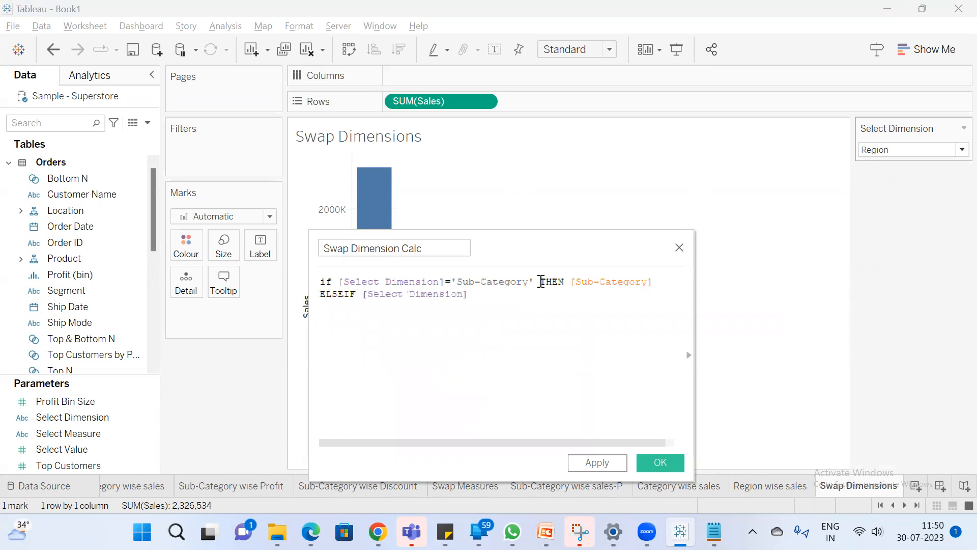
pyautogui.write("='Category' then")
pyautogui.press('Return')
pyautogui.write('cat')
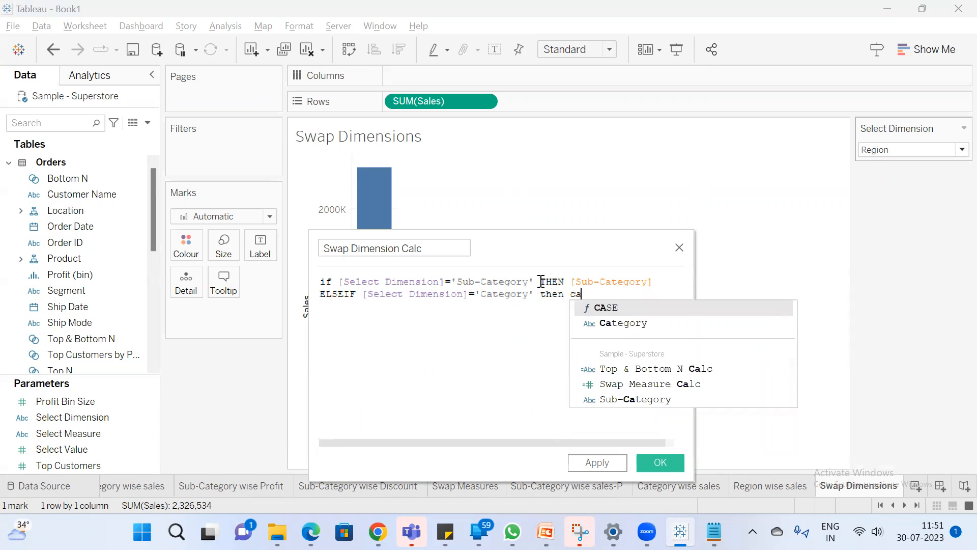
pyautogui.press('Return')
pyautogui.press('Return')
# Add another ELSEIF line to the formula that returns [Region] when [Select Dimension]='Region'
pyautogui.write('ELS')
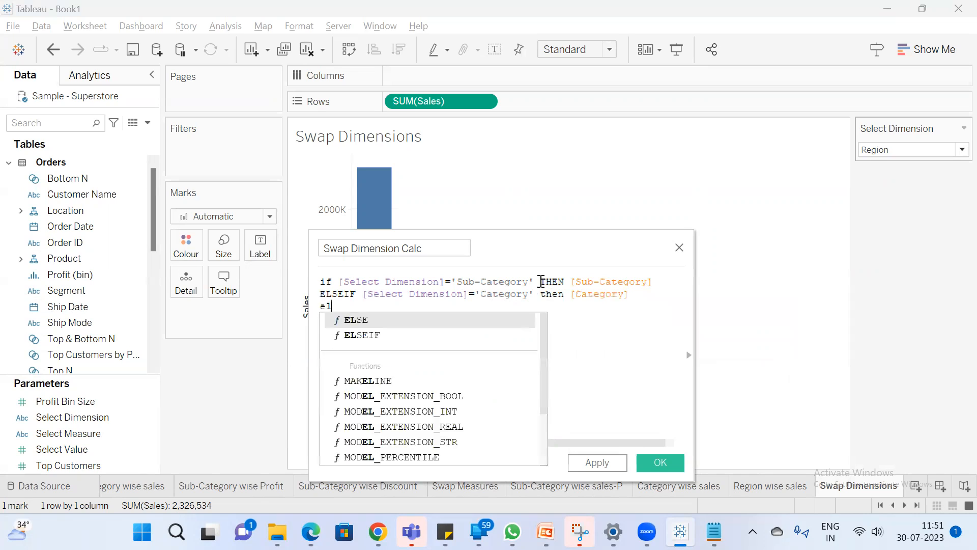
pyautogui.press('Down')
pyautogui.press('Return')
pyautogui.write('sele')
pyautogui.press('Return')
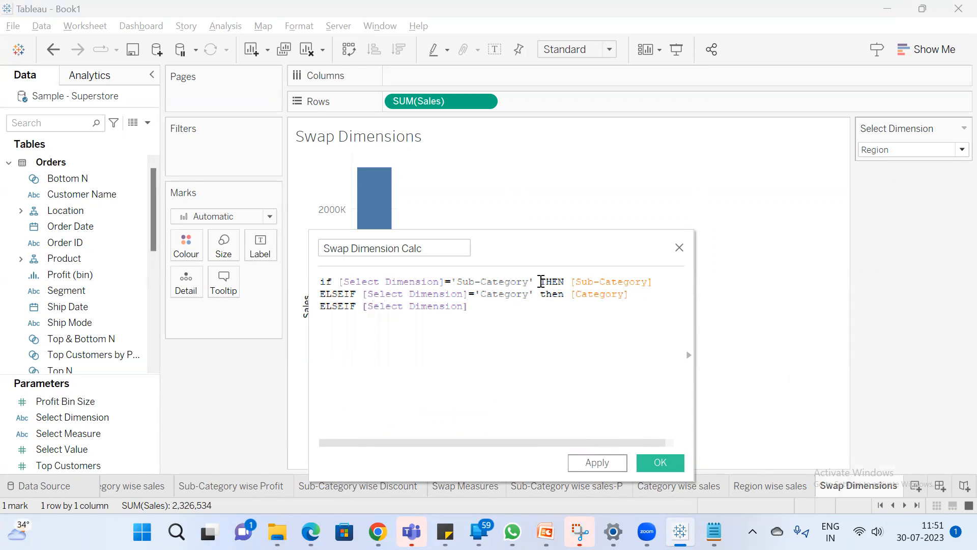
pyautogui.write("='Region' THEN regioon")
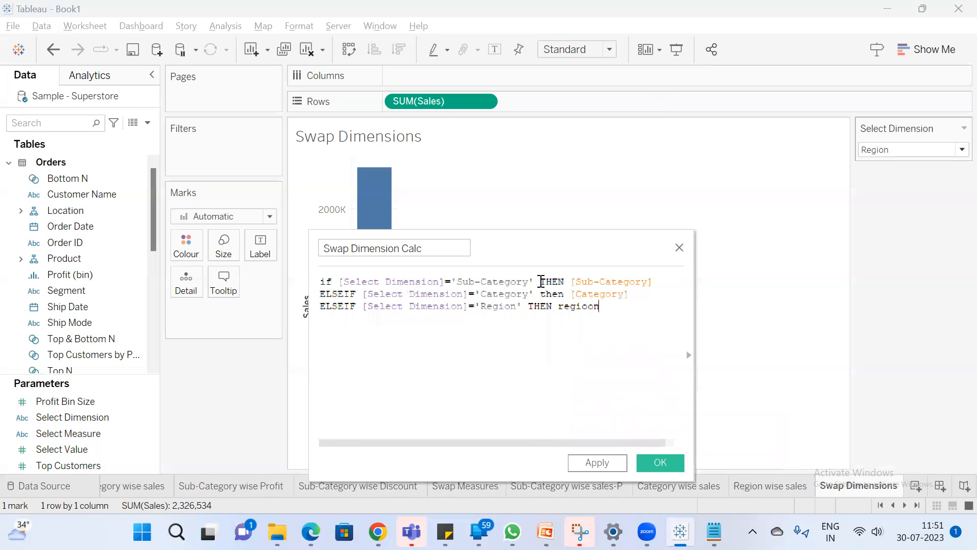
pyautogui.press('Return')
pyautogui.press('Return')
# Complete the calculated field with END and place Swap Dimension Calc on Columns
pyautogui.write('END')
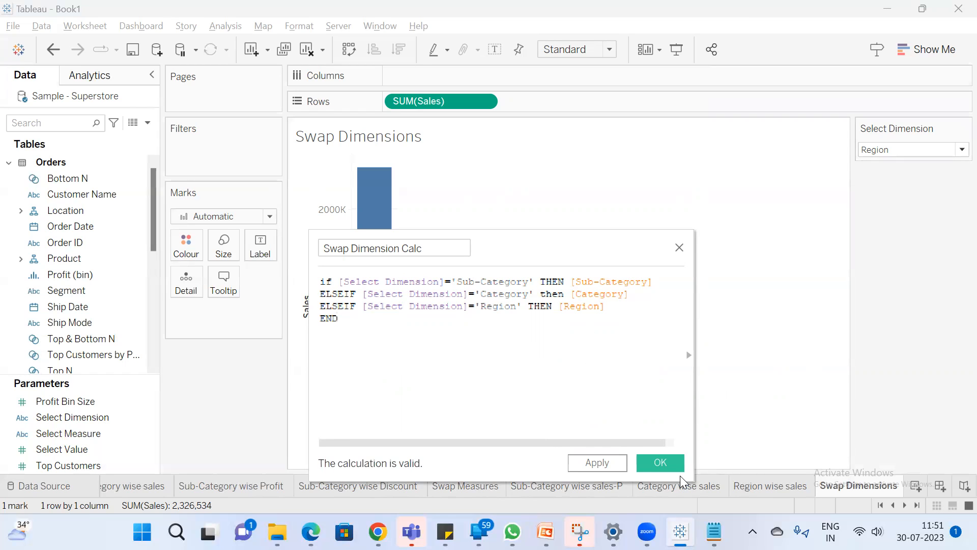
pyautogui.click(661, 462)
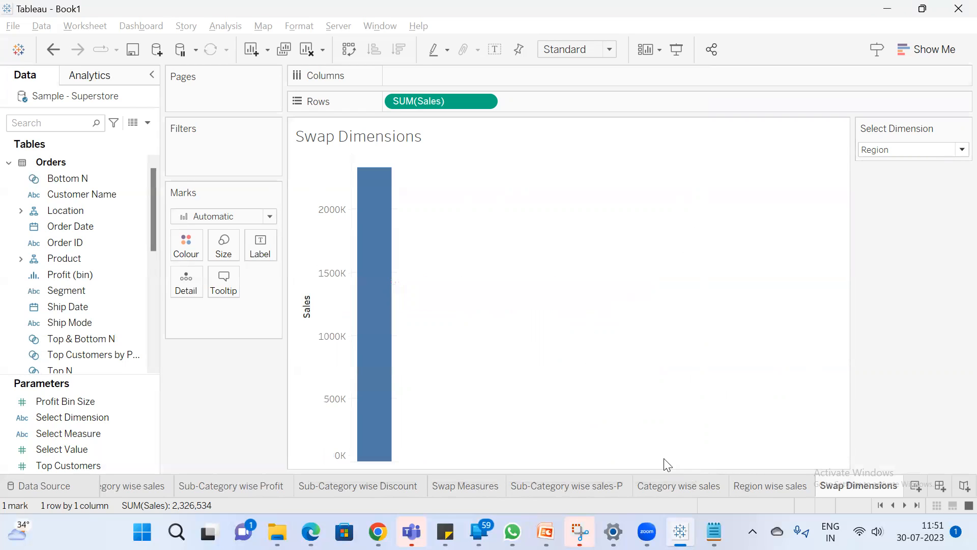
pyautogui.moveTo(102, 338); pyautogui.dragTo(443, 76)
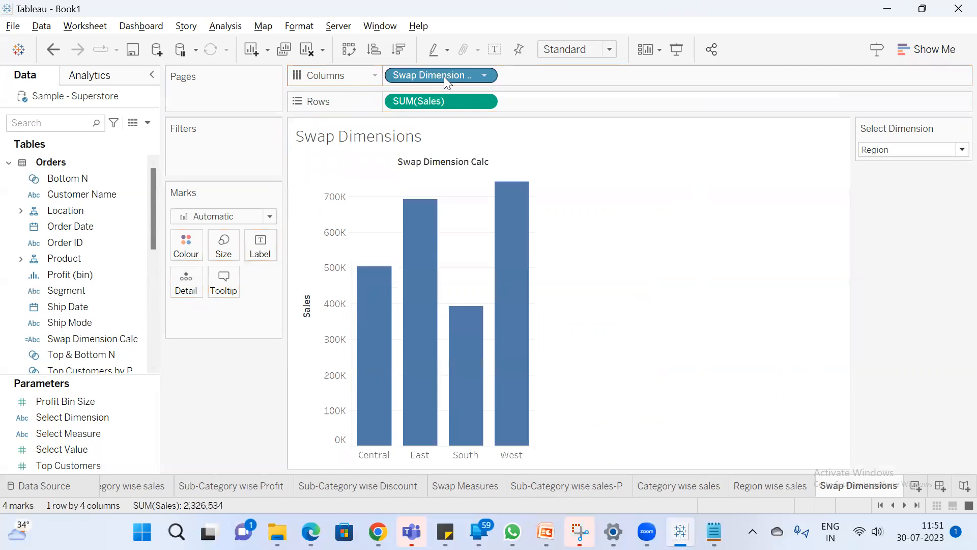
# Append a hyphen and the Select Dimension parameter to the sheet name in the chart title
pyautogui.doubleClick(386, 142)
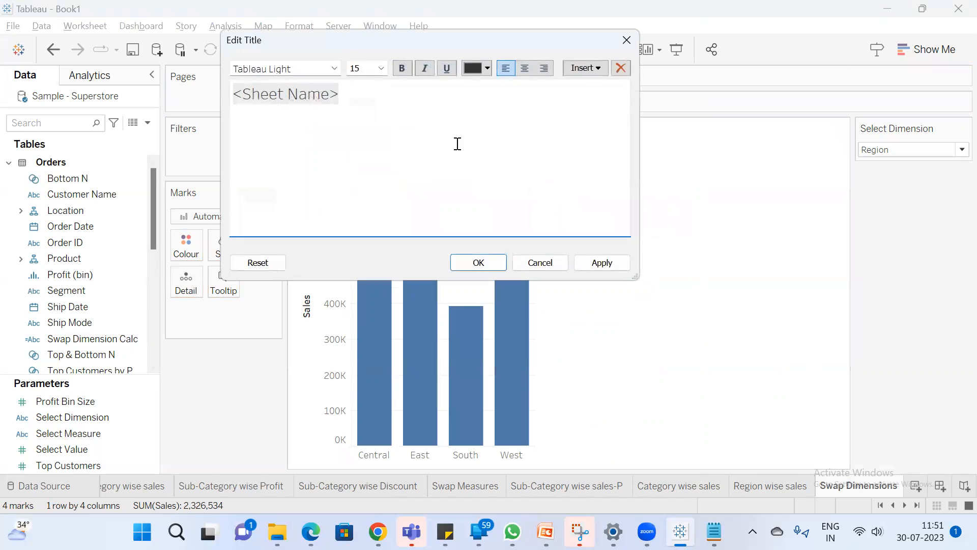
pyautogui.write('-')
pyautogui.click(584, 70)
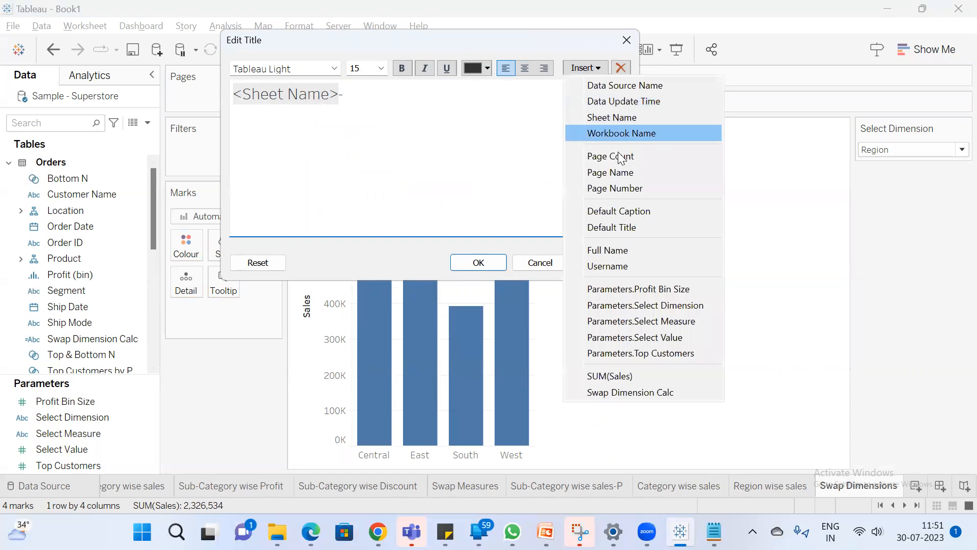
pyautogui.click(643, 303)
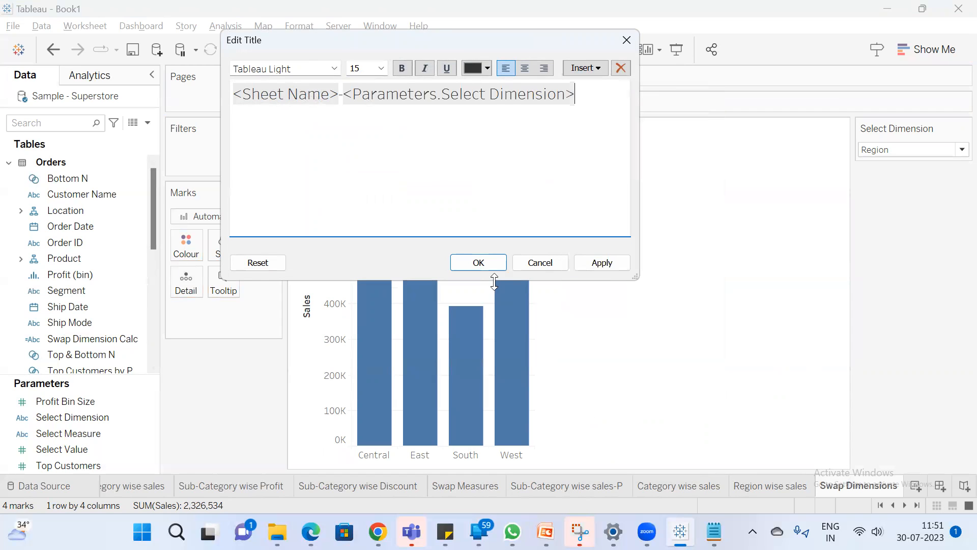
pyautogui.click(479, 262)
# Remove the sheet name and hyphen from the chart title and add "wise Sales" after the Select Dimension parameter
pyautogui.click(511, 148)
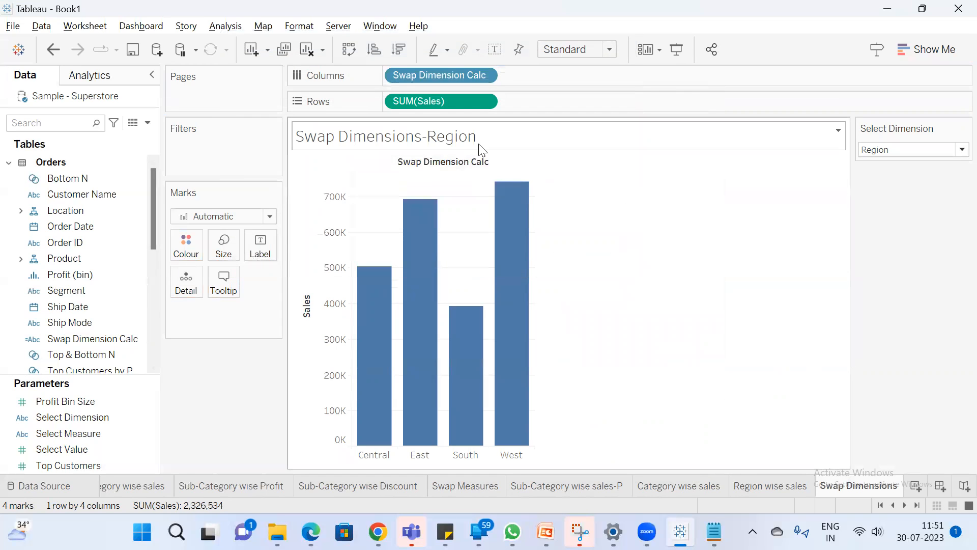
pyautogui.doubleClick(497, 147)
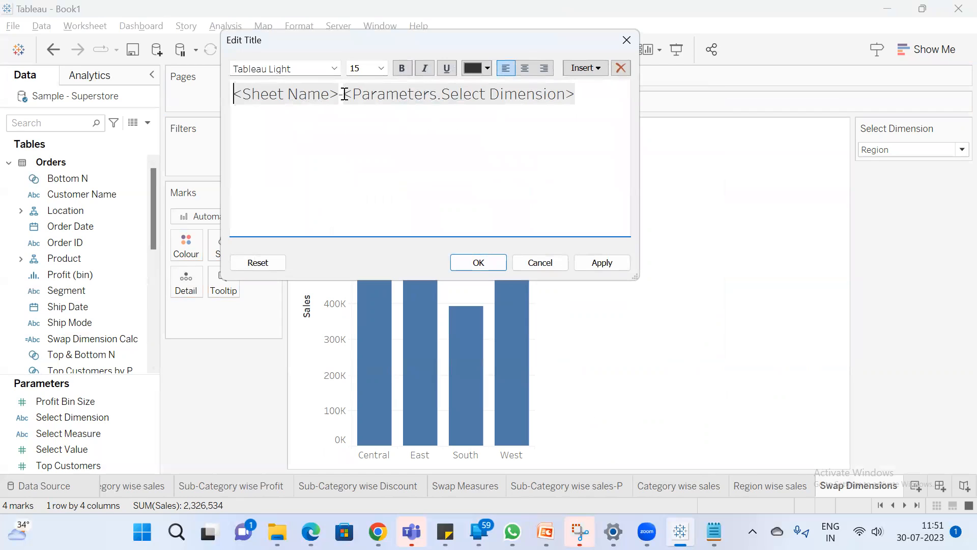
pyautogui.moveTo(344, 95); pyautogui.dragTo(159, 96)
pyautogui.press('BackSpace')
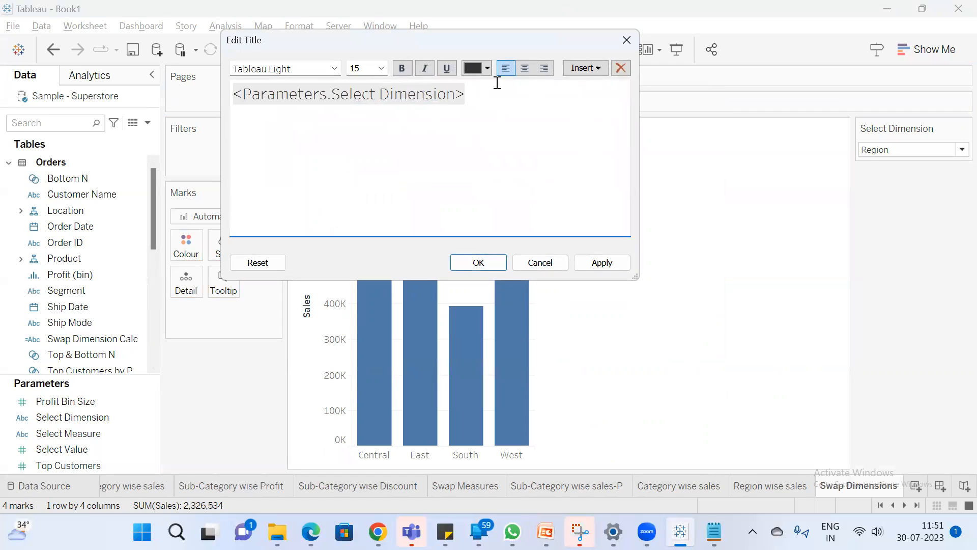
pyautogui.write('wise Sales')
pyautogui.click(493, 263)
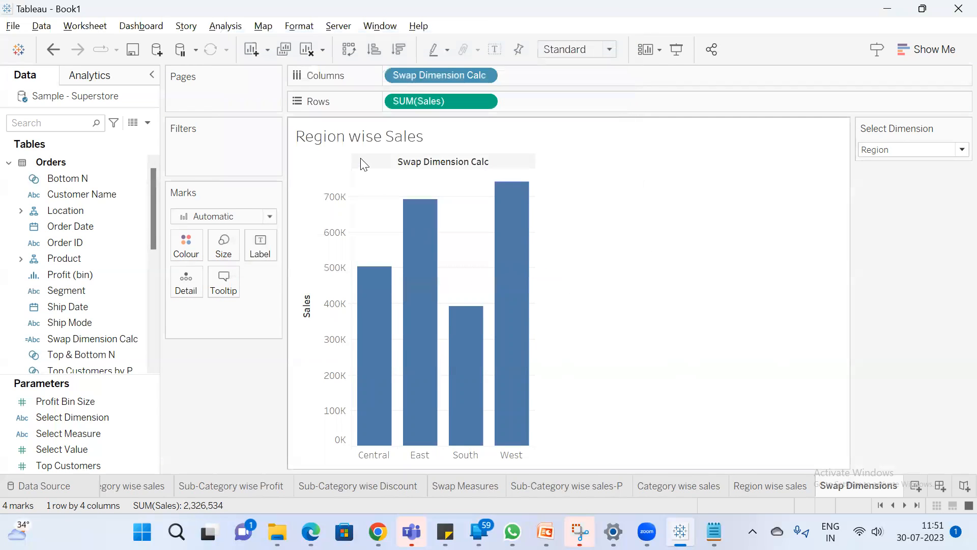
# Compare the chart with a preview of the Region wise sales sheet, and set Select Dimension to Category
pyautogui.moveTo(428, 188)
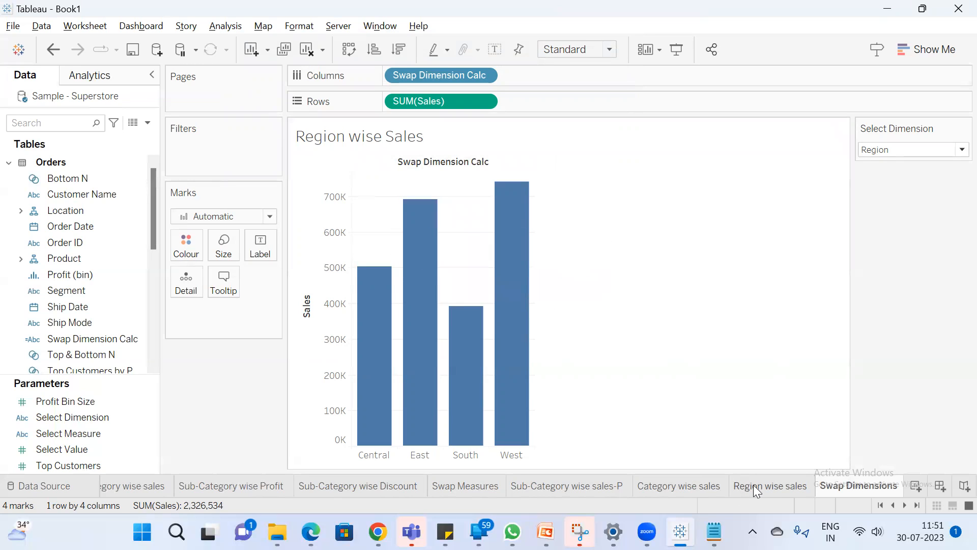
pyautogui.moveTo(768, 485)
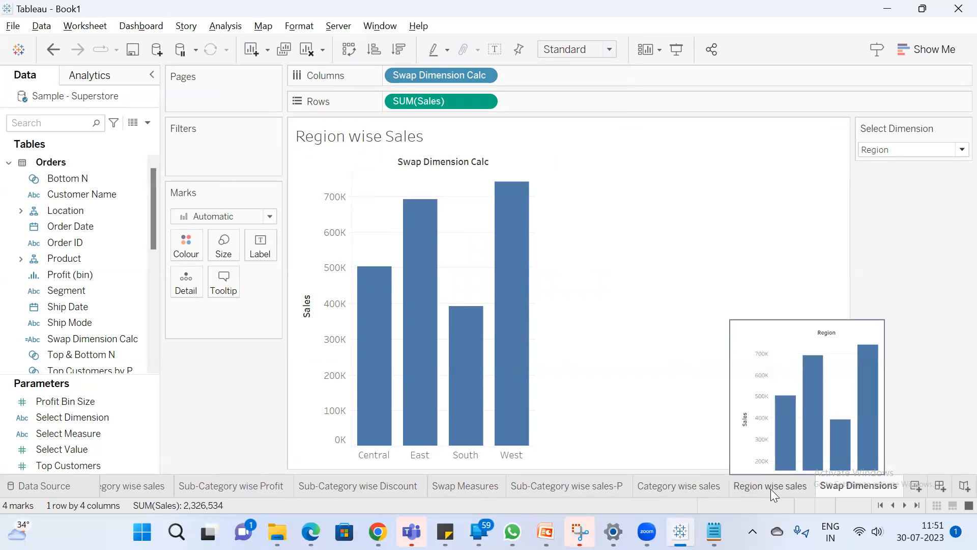
pyautogui.click(914, 155)
pyautogui.click(899, 177)
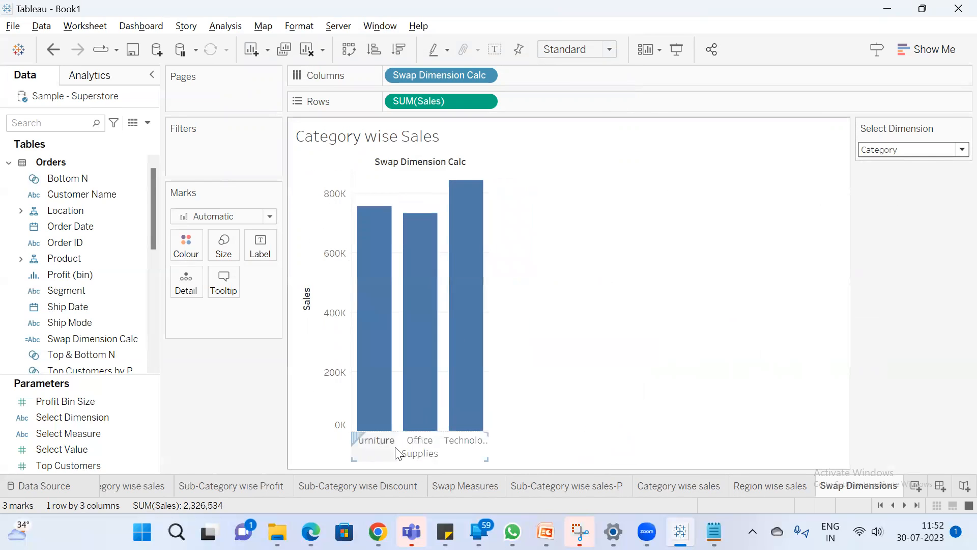
# Compare the chart with the Category wise sales sheet, and test Select Dimension with Sub-Category, Category and Region
pyautogui.click(691, 487)
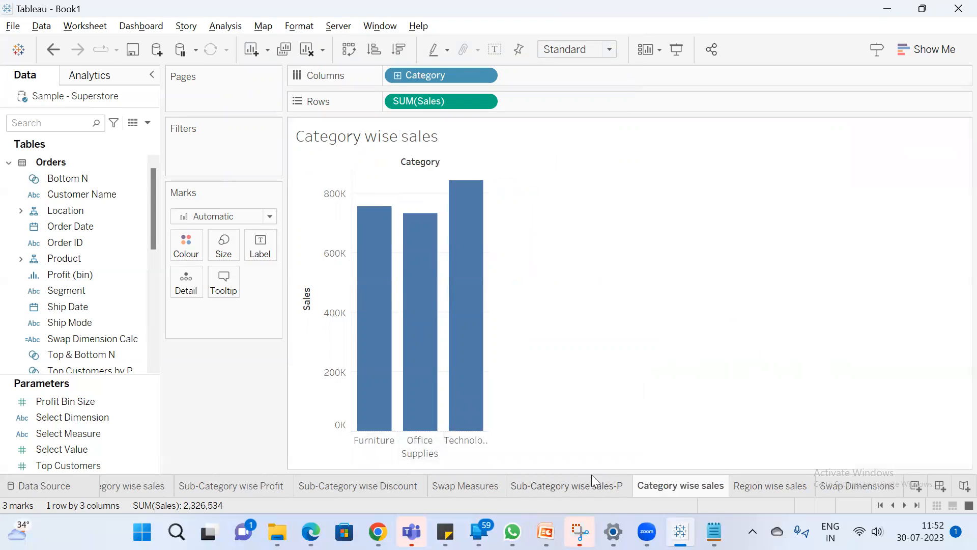
pyautogui.click(871, 485)
pyautogui.click(908, 150)
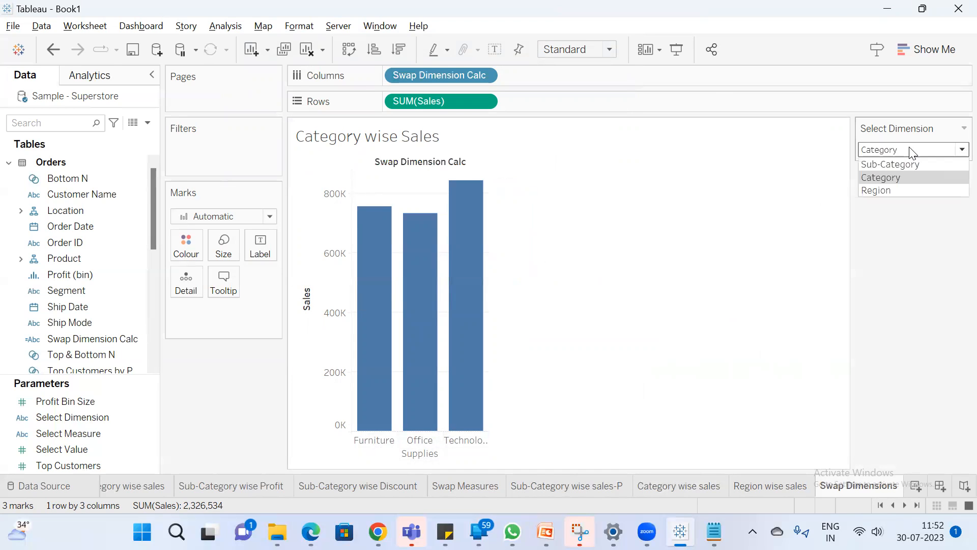
pyautogui.click(901, 164)
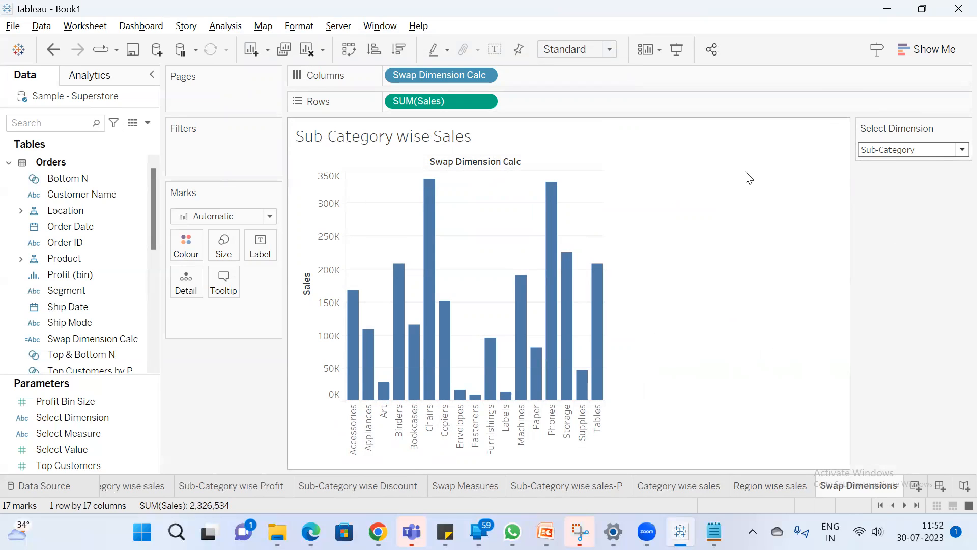
pyautogui.click(893, 150)
pyautogui.click(902, 179)
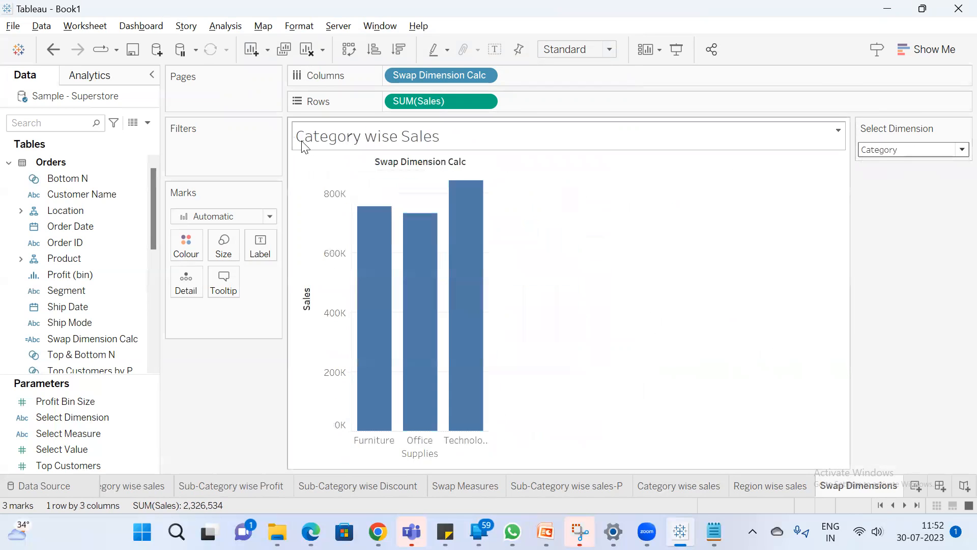
pyautogui.click(895, 155)
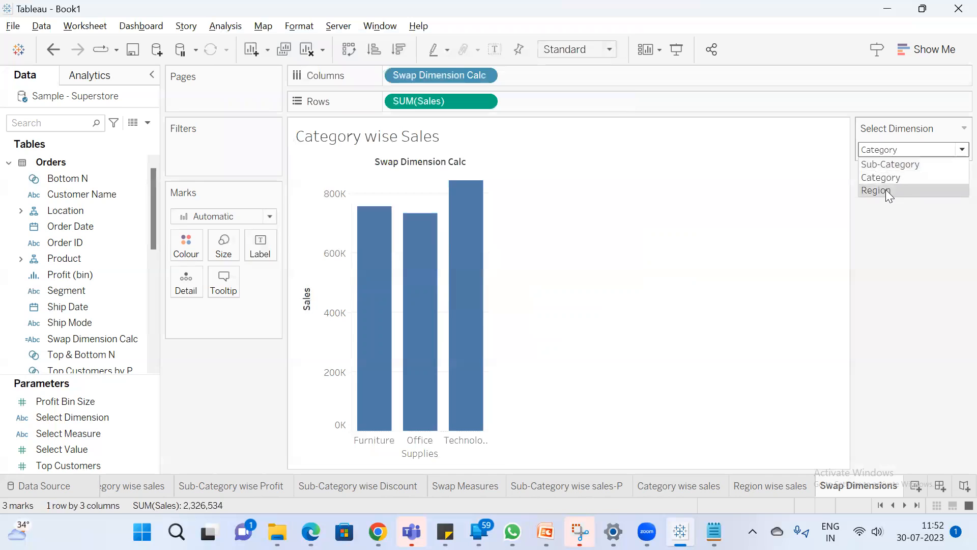
pyautogui.click(886, 190)
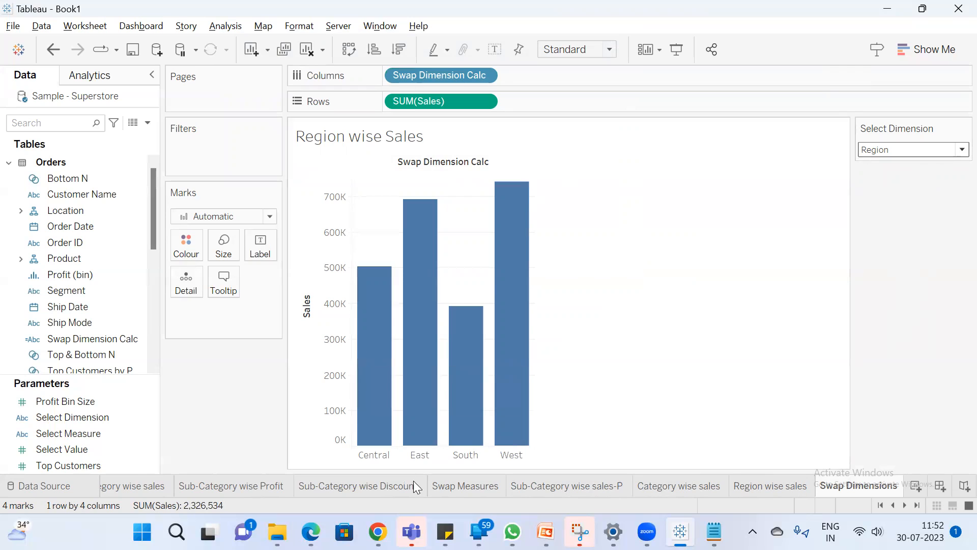
# Switch to the Parameter notes in Notepad, add "9 worksheets in to 1 worksheet" under Swap Dimensions, and return to Tableau
pyautogui.click(714, 531)
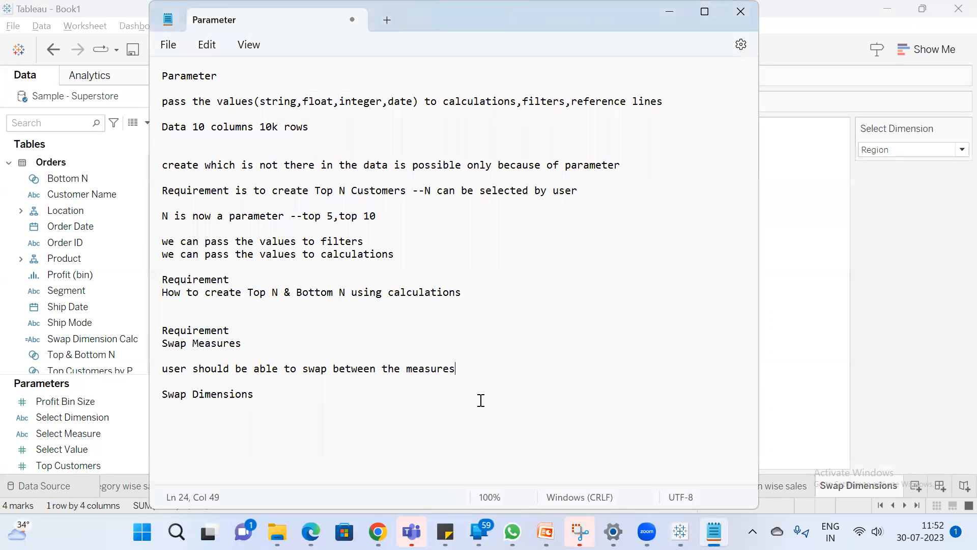
pyautogui.press('Return')
pyautogui.write('9 worksheets in to 1 worksheet')
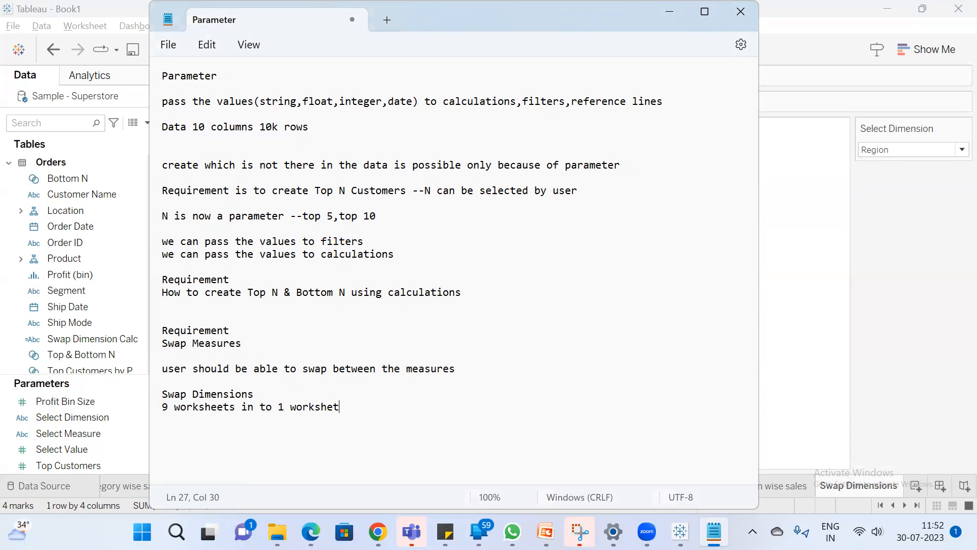
pyautogui.click(825, 395)
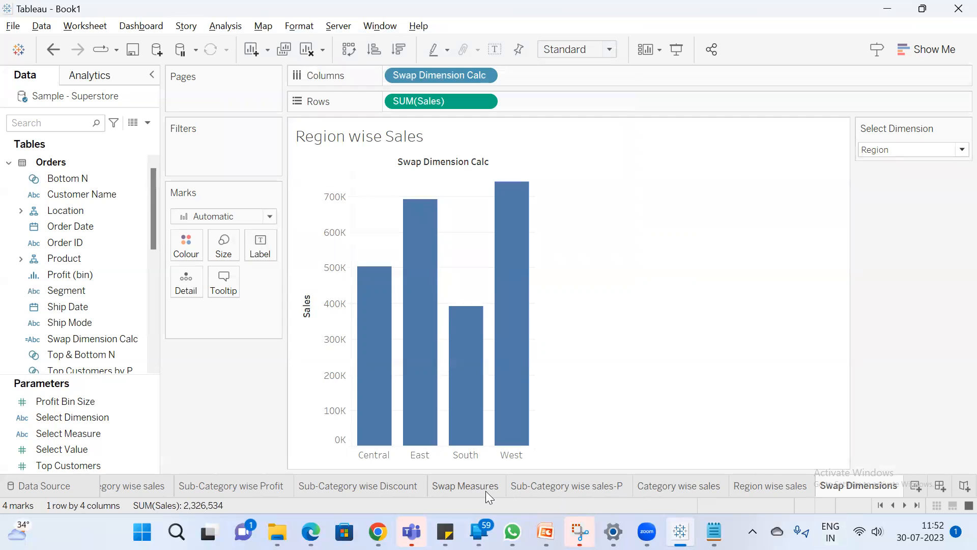
# Create a new worksheet named "Swap Dimension & Measure"
pyautogui.click(918, 488)
pyautogui.write('Swap Dimension & Meas')
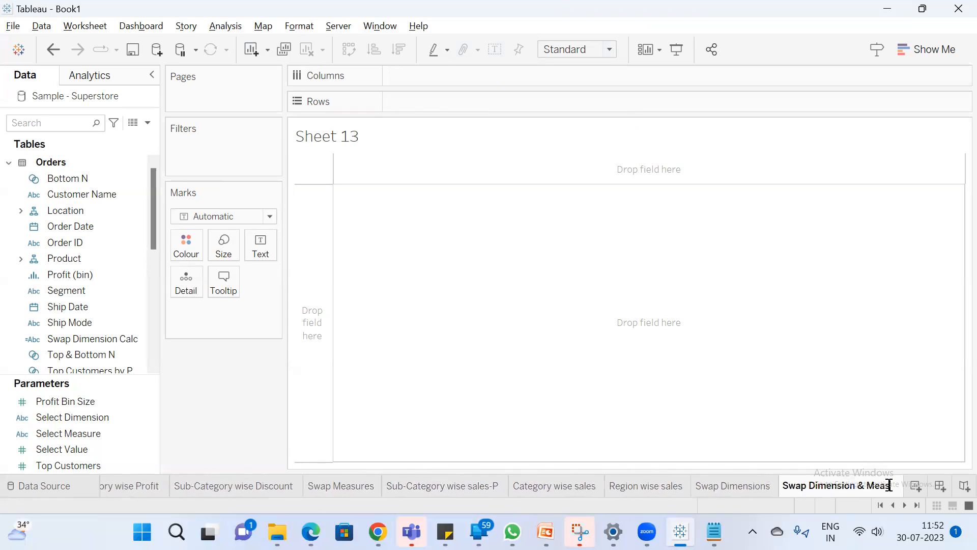
pyautogui.write('ure')
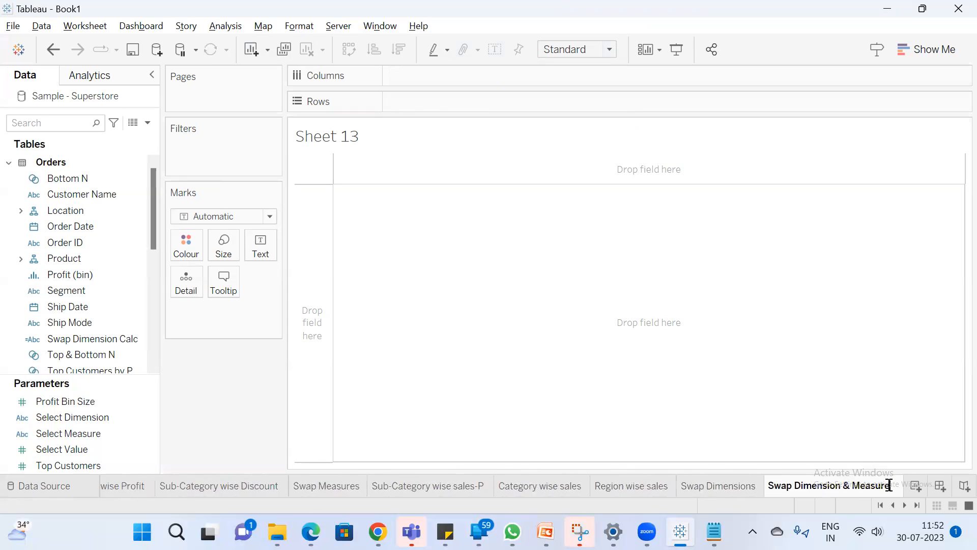
pyautogui.press('Return')
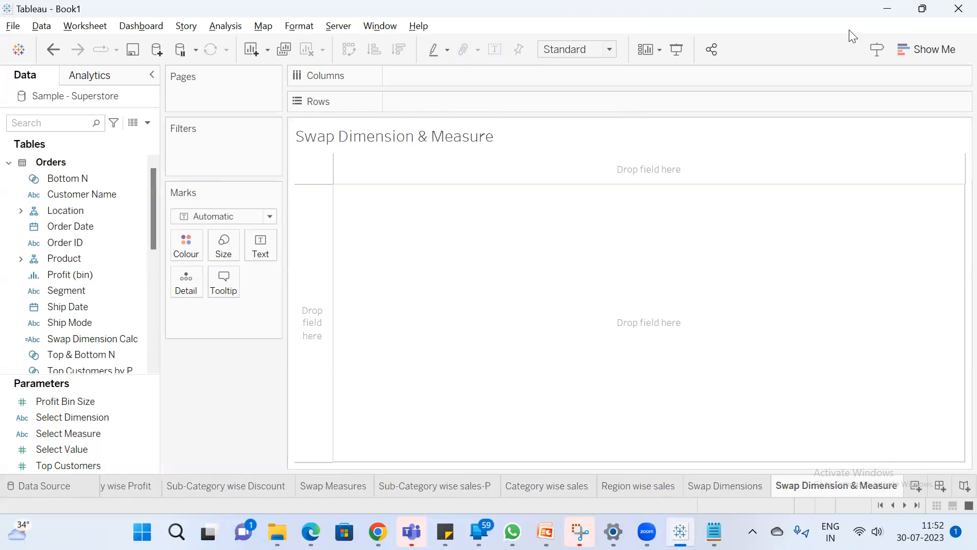
# Place Swap Dimension Calc on Columns and Swap Measure Calc on Rows, and hide the field labels for columns
pyautogui.click(82, 338)
pyautogui.moveTo(83, 339); pyautogui.dragTo(443, 77)
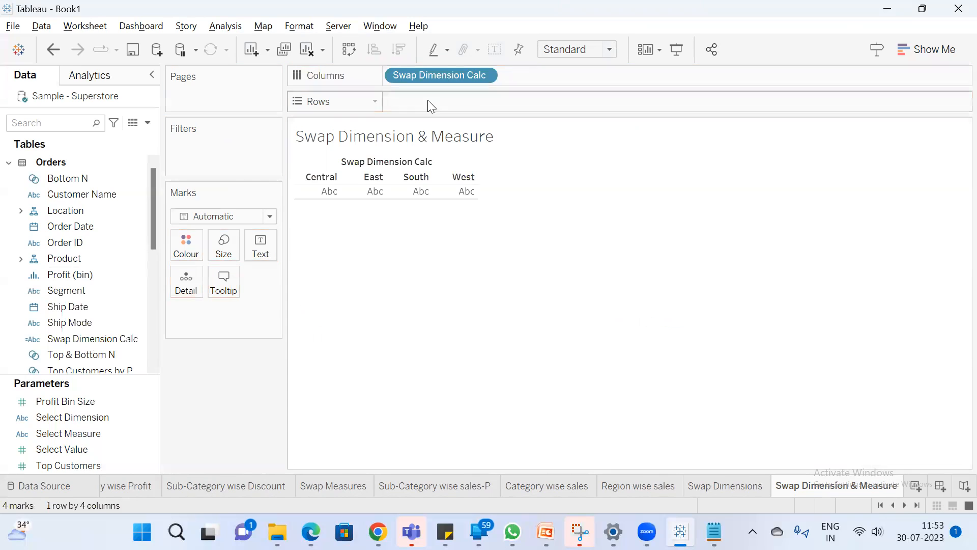
pyautogui.scroll(-3, 88, 331)
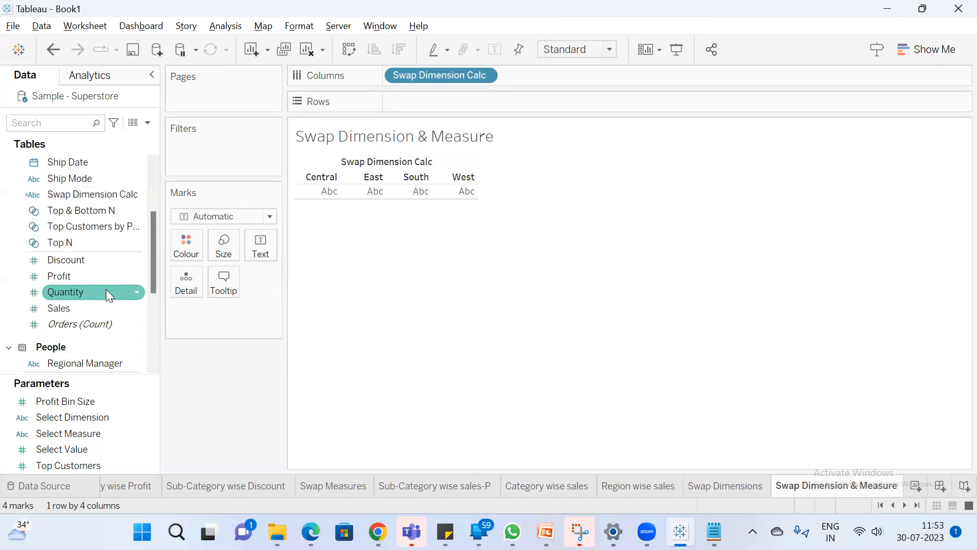
pyautogui.scroll(3, 102, 240)
pyautogui.click(45, 125)
pyautogui.write('sw')
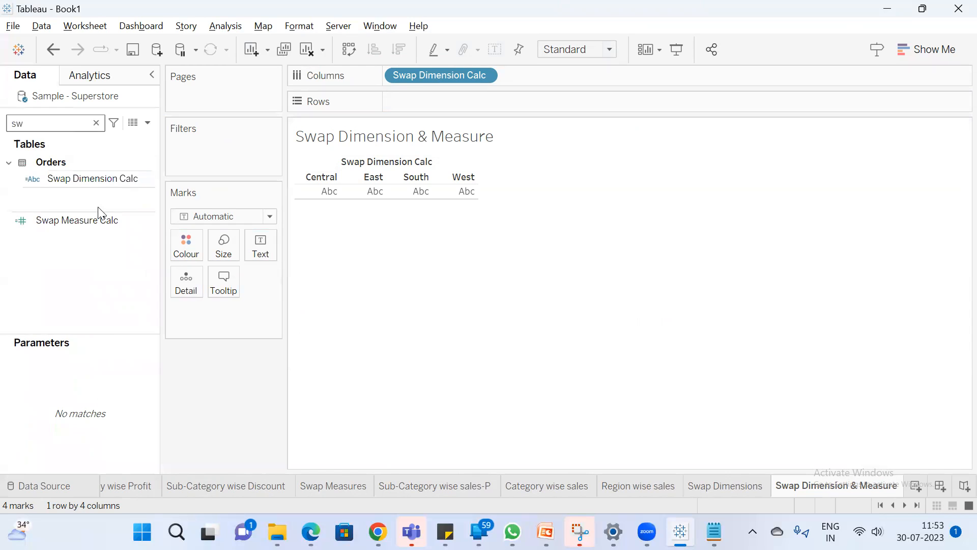
pyautogui.moveTo(98, 219); pyautogui.dragTo(438, 102)
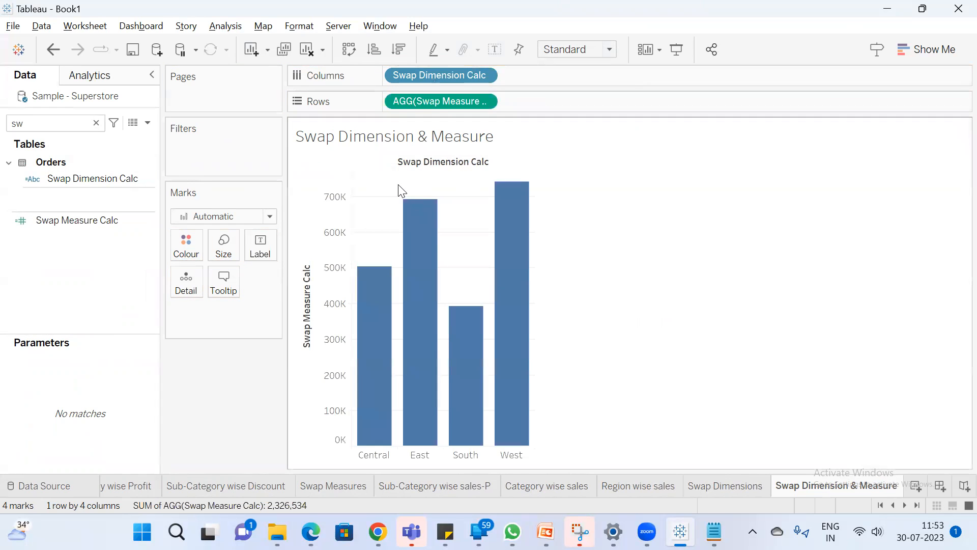
pyautogui.rightClick(443, 166)
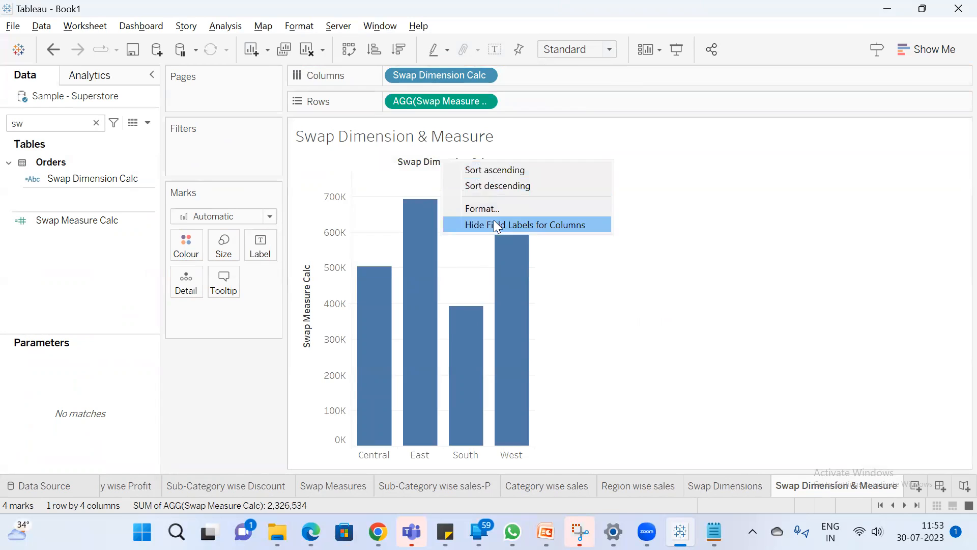
pyautogui.click(493, 221)
pyautogui.rightClick(319, 297)
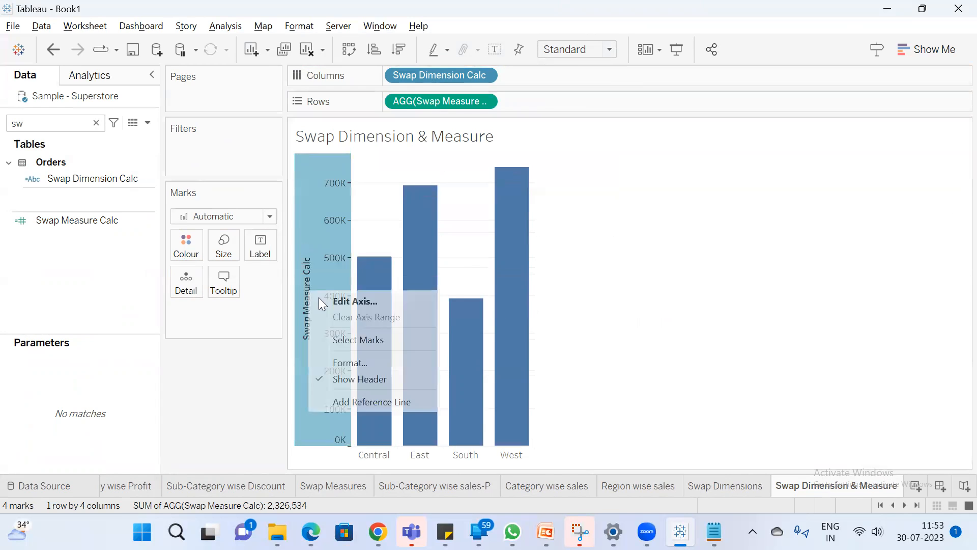
pyautogui.click(365, 298)
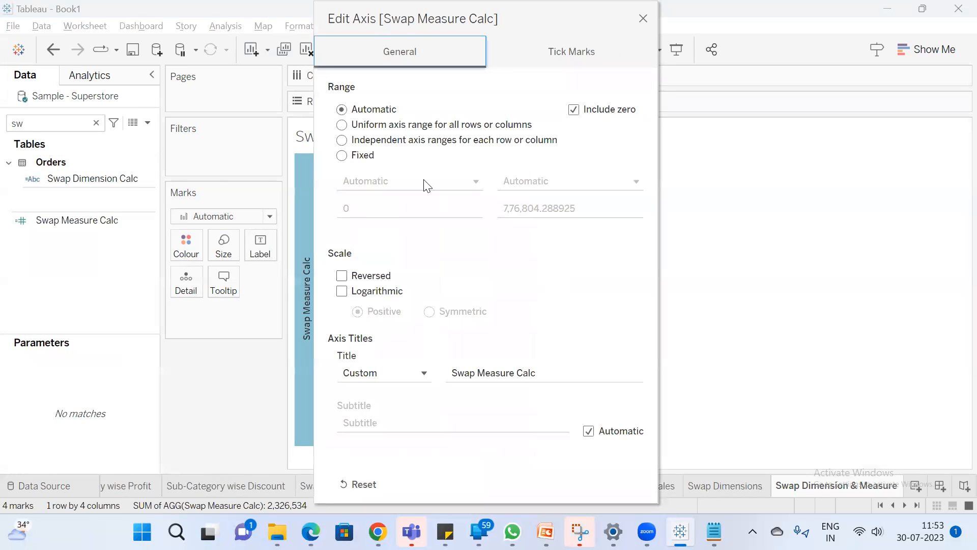
pyautogui.click(423, 373)
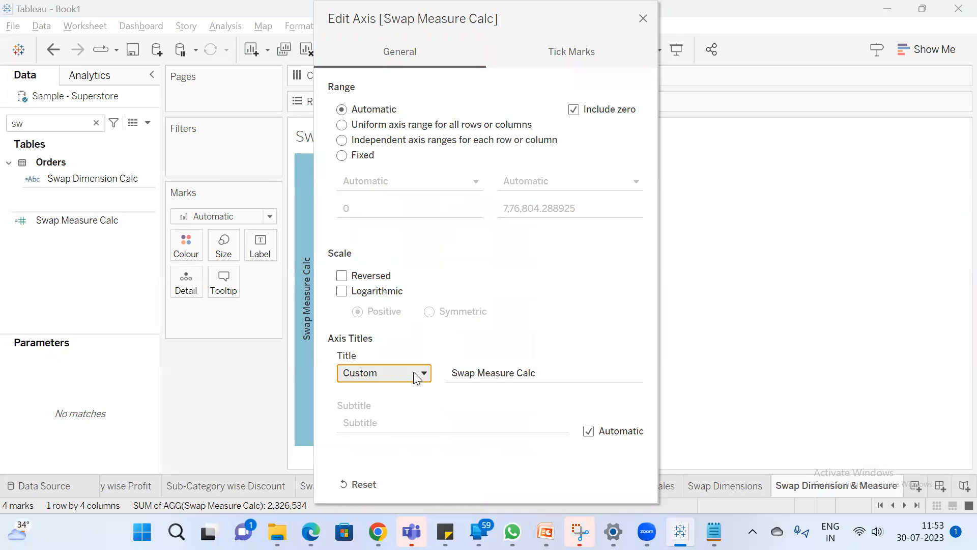
pyautogui.click(597, 286)
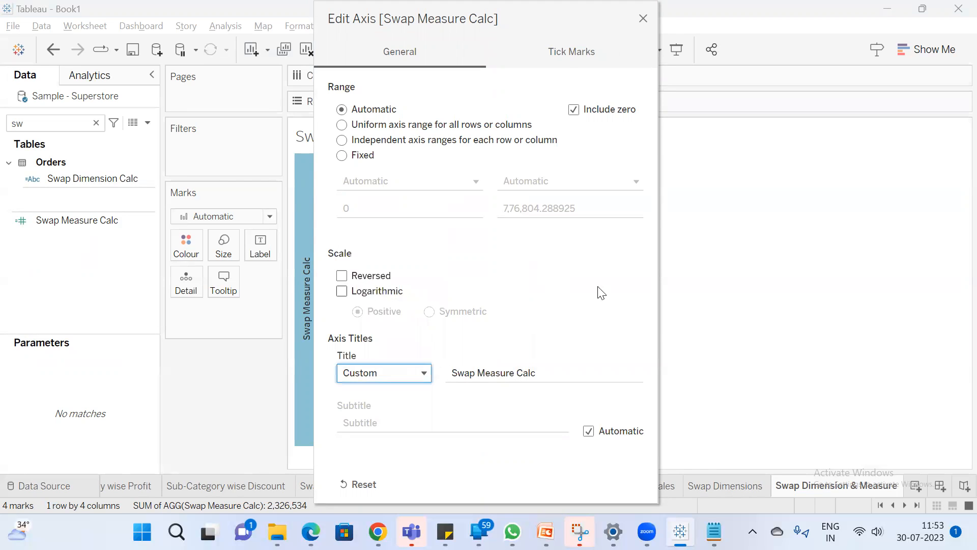
pyautogui.click(721, 262)
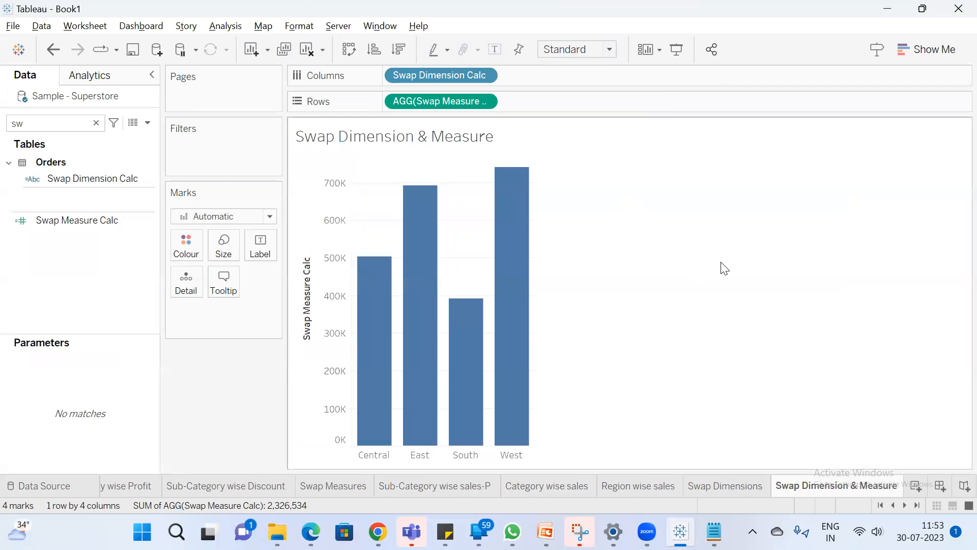
# Replace the sheet name in the chart title with the Select Dimension parameter, the word "wise" and the Select Measure parameter
pyautogui.doubleClick(415, 135)
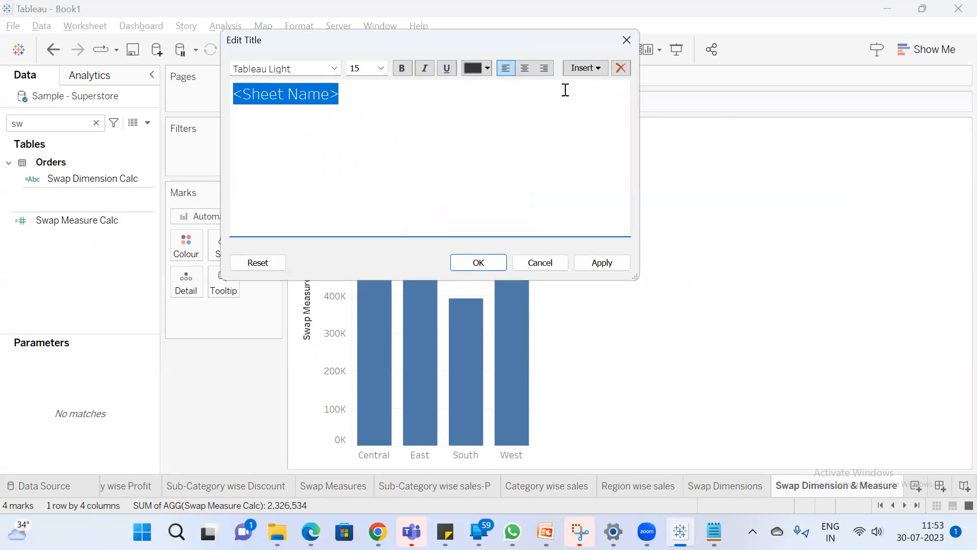
pyautogui.click(599, 69)
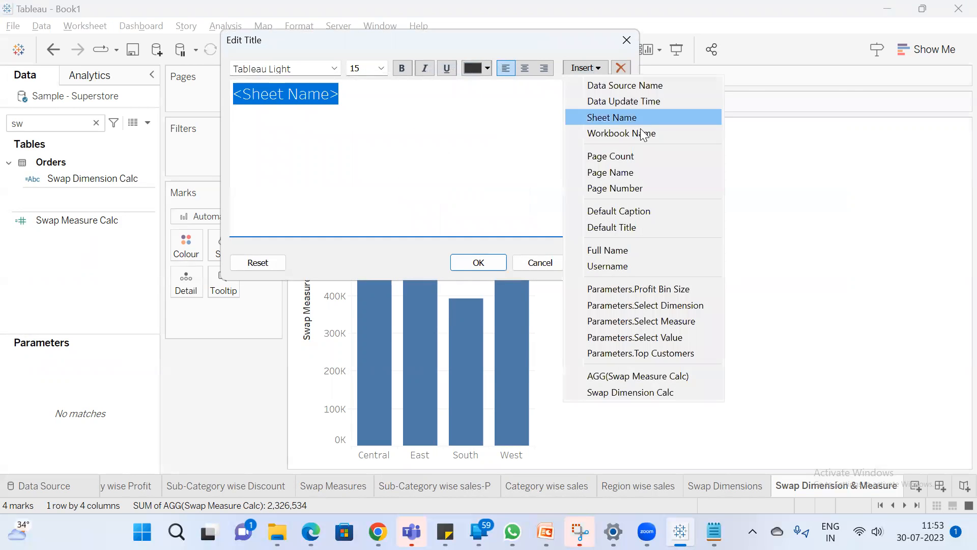
pyautogui.click(688, 306)
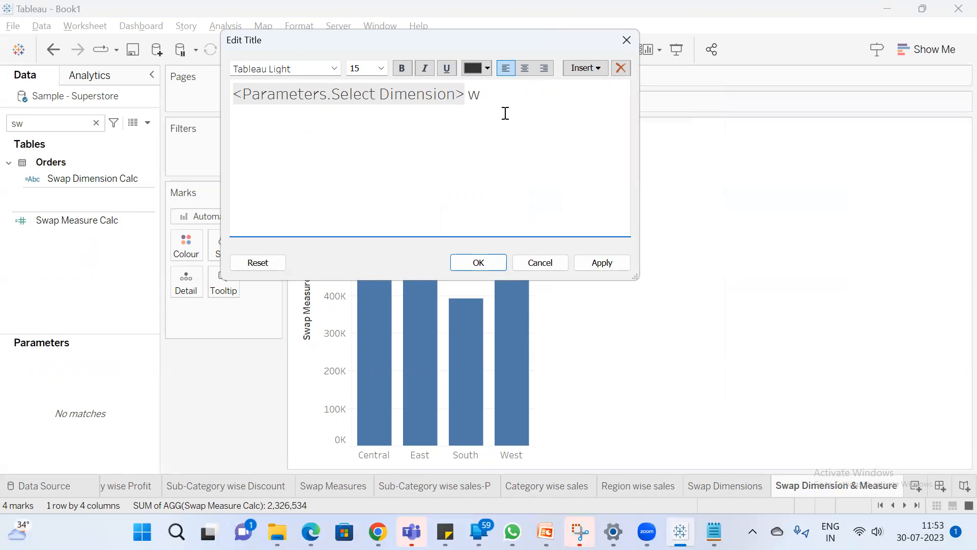
pyautogui.click(585, 68)
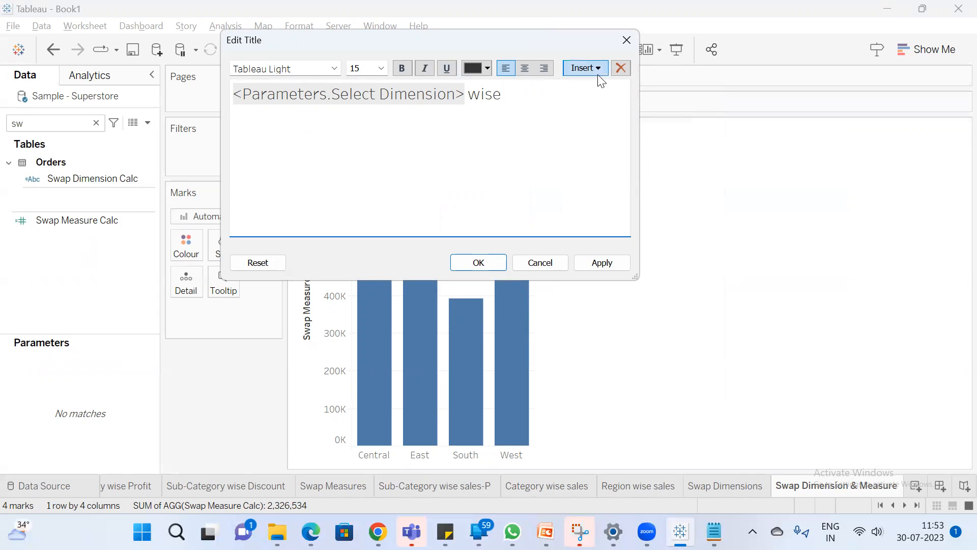
pyautogui.click(698, 322)
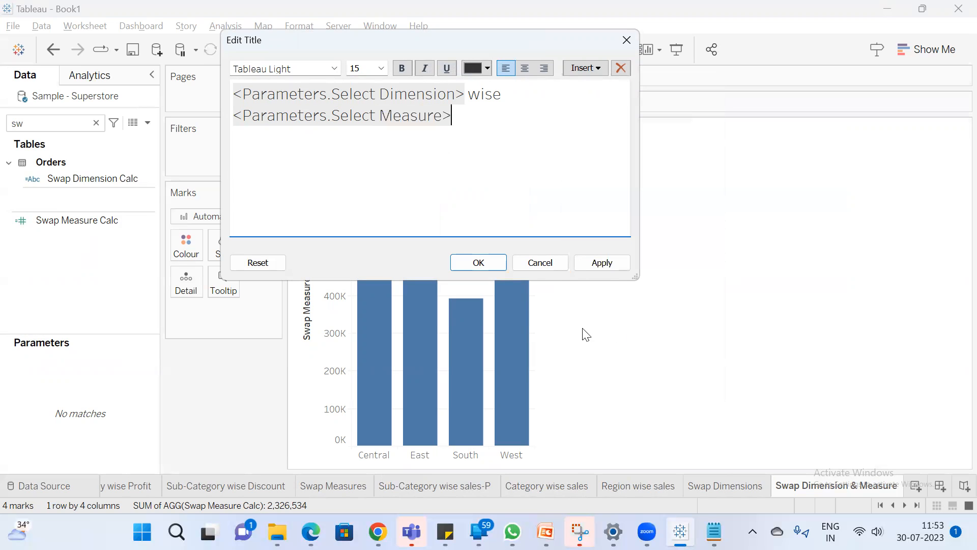
pyautogui.click(495, 262)
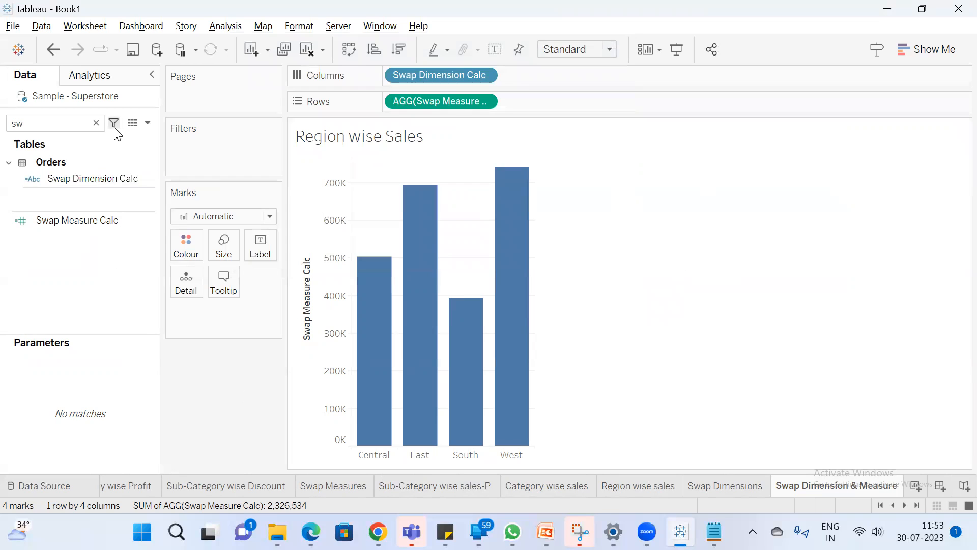
# Clear the field search and show the Select Measure and Select Dimension parameter controls on the sheet
pyautogui.click(95, 123)
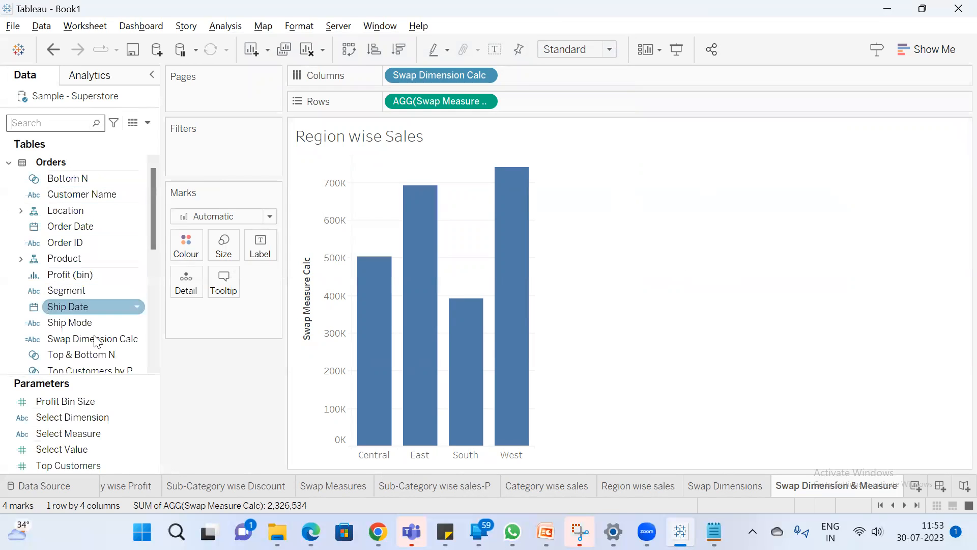
pyautogui.rightClick(78, 434)
pyautogui.click(143, 173)
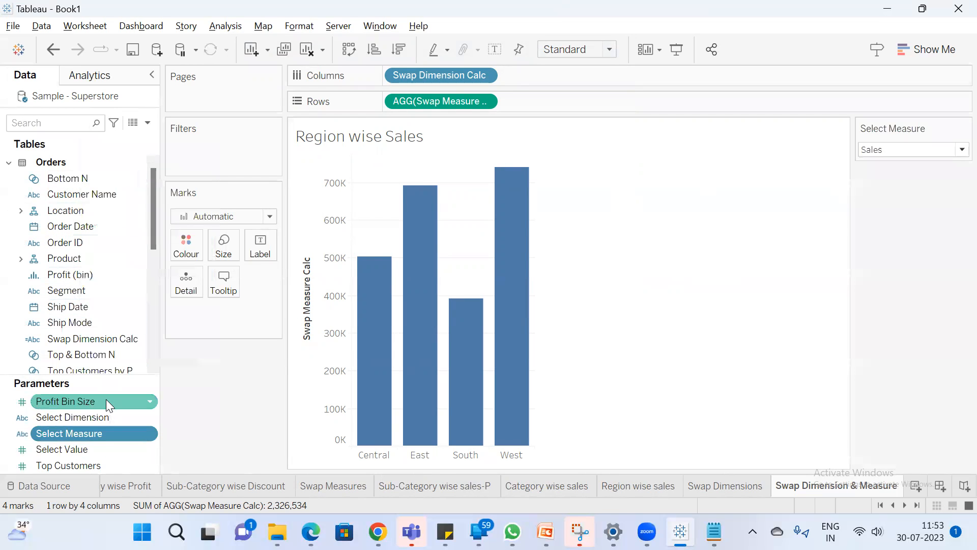
pyautogui.rightClick(97, 416)
pyautogui.click(147, 150)
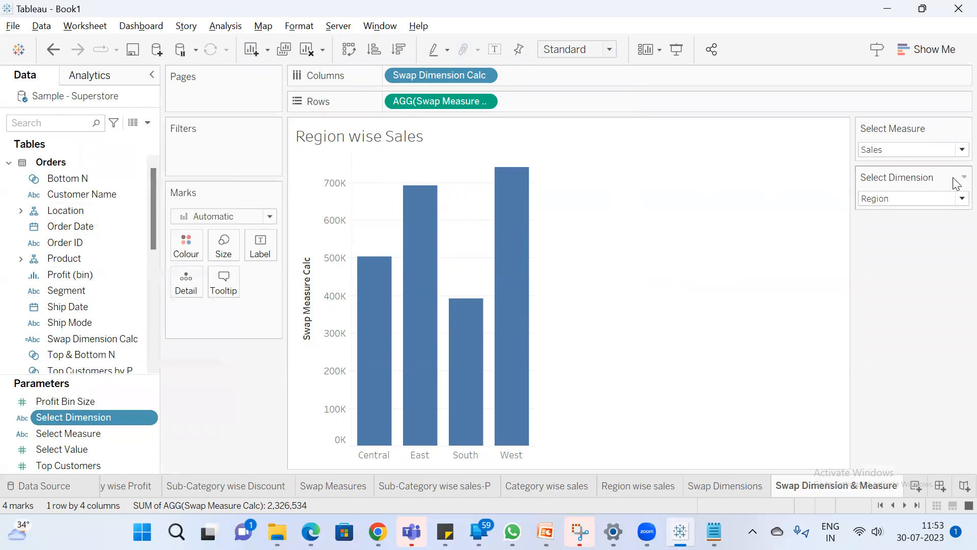
# With Select Measure on Sales, test Select Dimension with Sub-Category and leave it set to Category
pyautogui.click(922, 149)
pyautogui.click(901, 164)
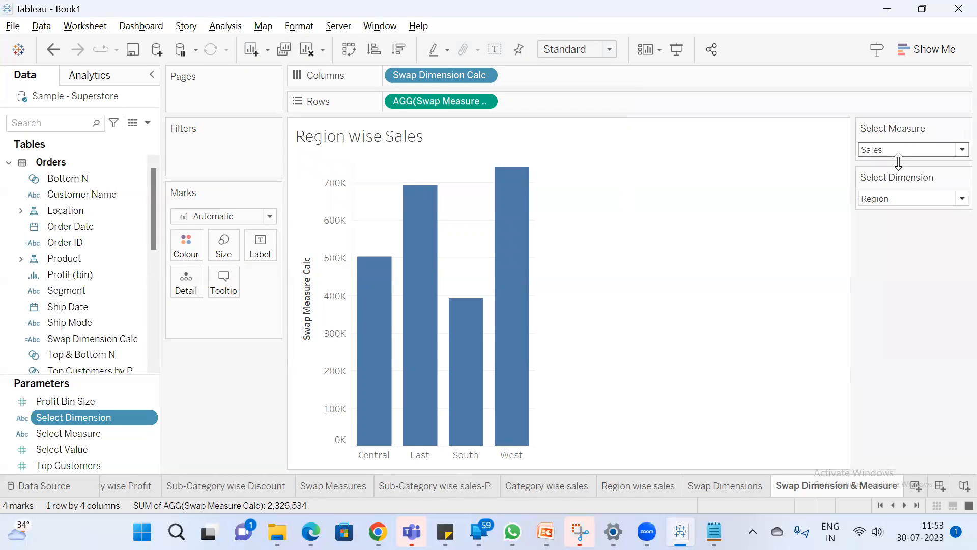
pyautogui.click(912, 199)
pyautogui.click(908, 213)
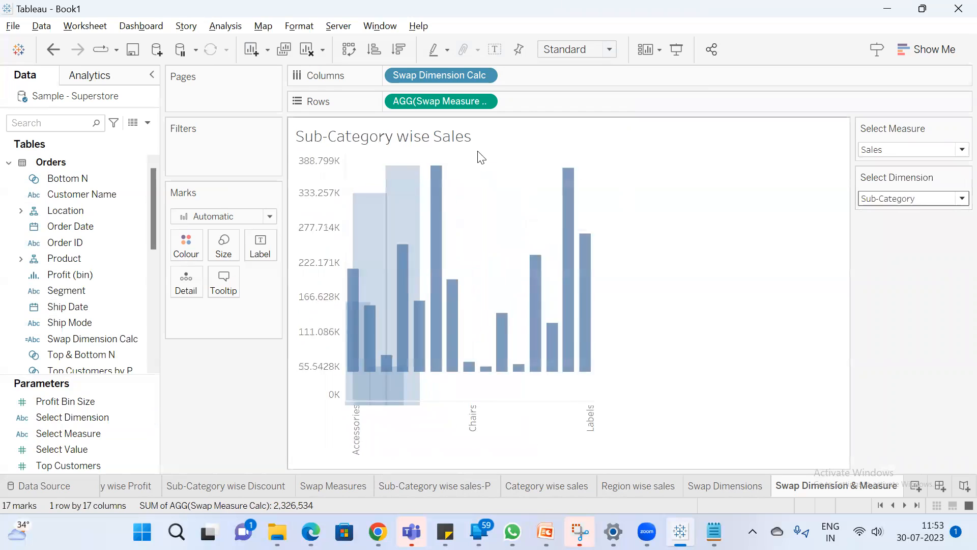
pyautogui.click(910, 198)
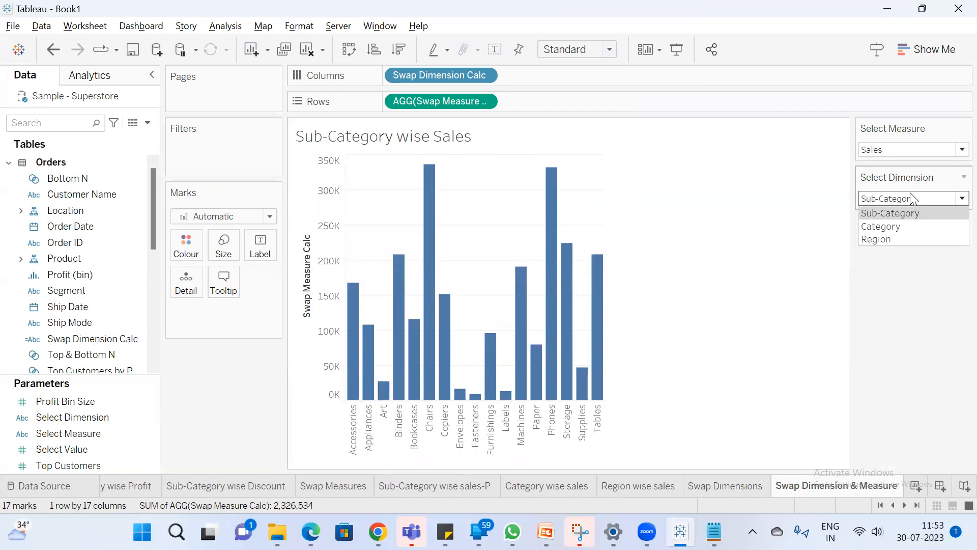
pyautogui.click(901, 223)
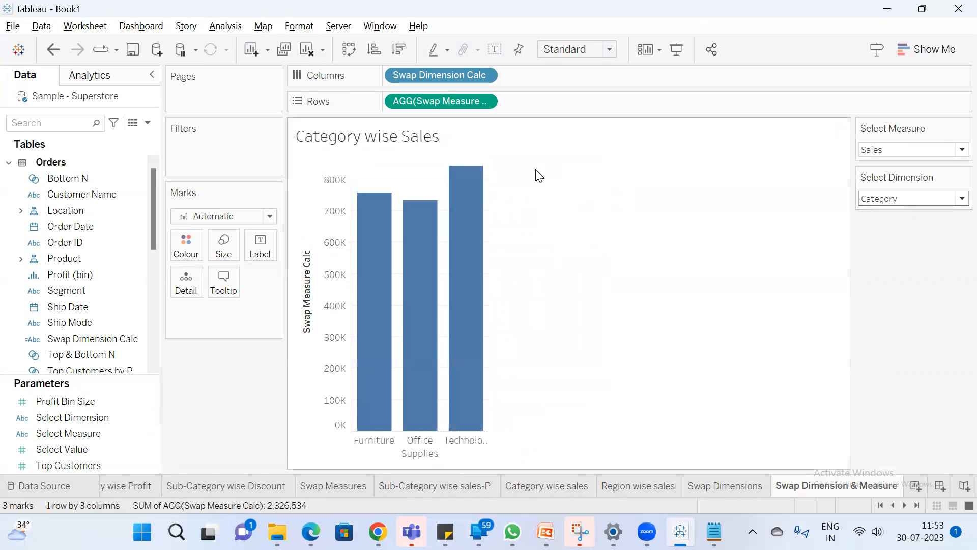
pyautogui.click(378, 532)
pyautogui.click(316, 459)
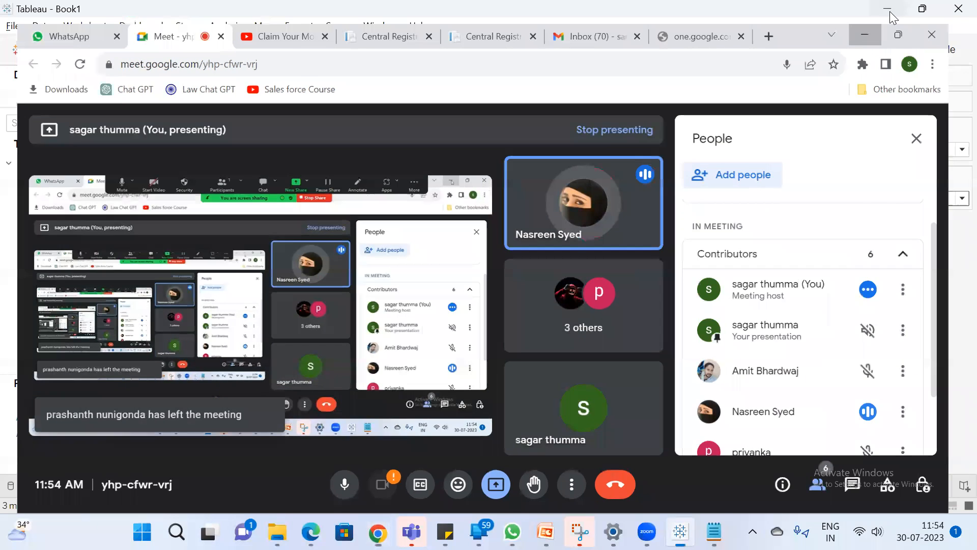
# Return to the Tableau workbook and review the Sub-Category wise sales-P, Category wise sales and Region wise sales sheets
pyautogui.click(890, 13)
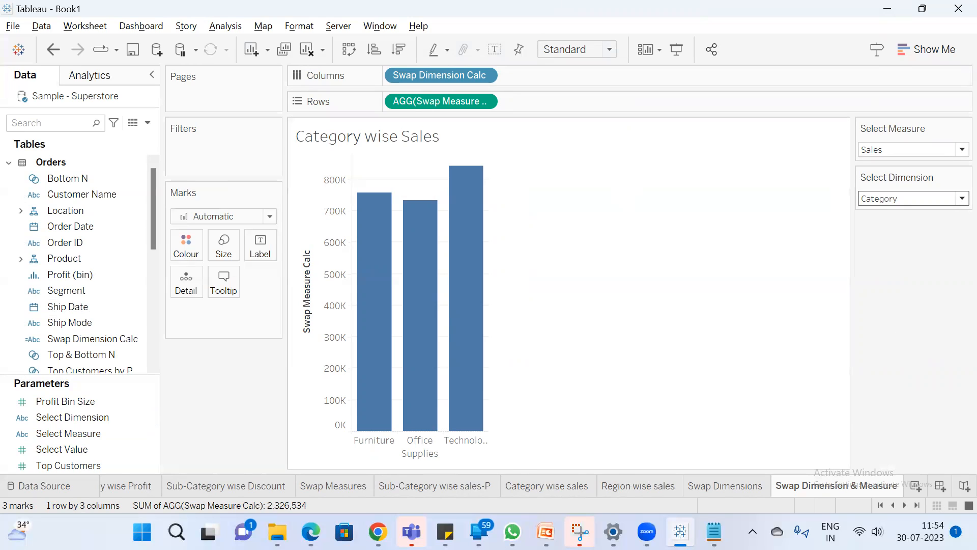
pyautogui.click(437, 486)
pyautogui.click(549, 486)
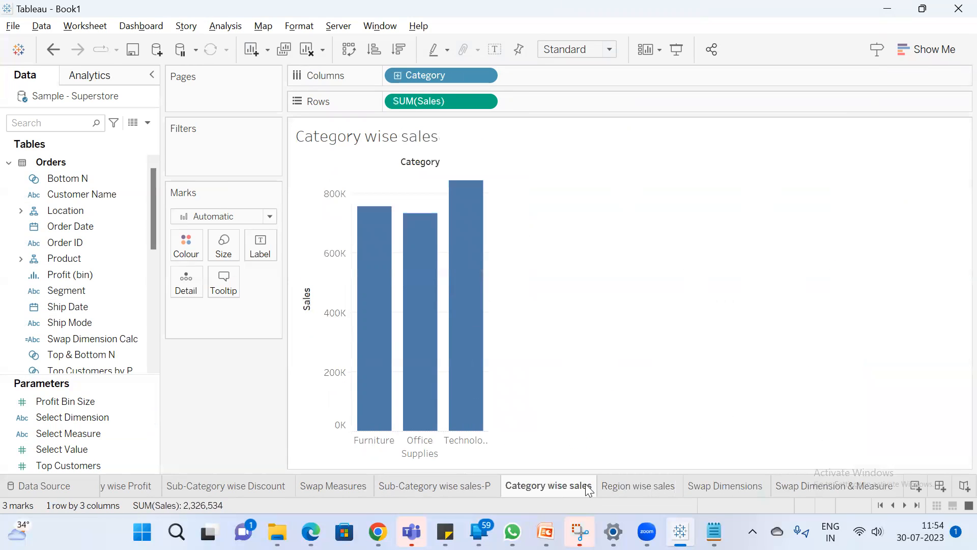
pyautogui.click(629, 487)
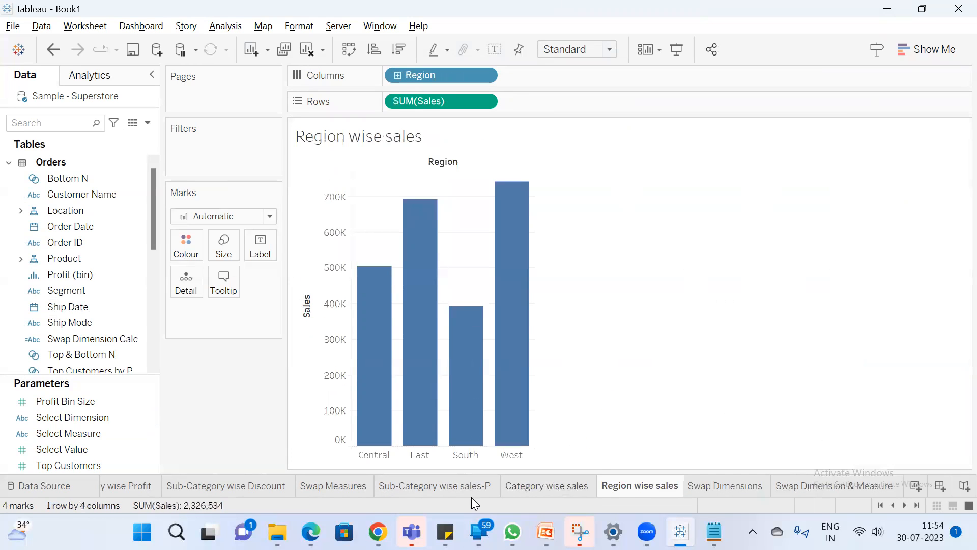
# On the Swap Dimensions sheet, demonstrate Select Dimension with Sub-Category and Region
pyautogui.click(733, 485)
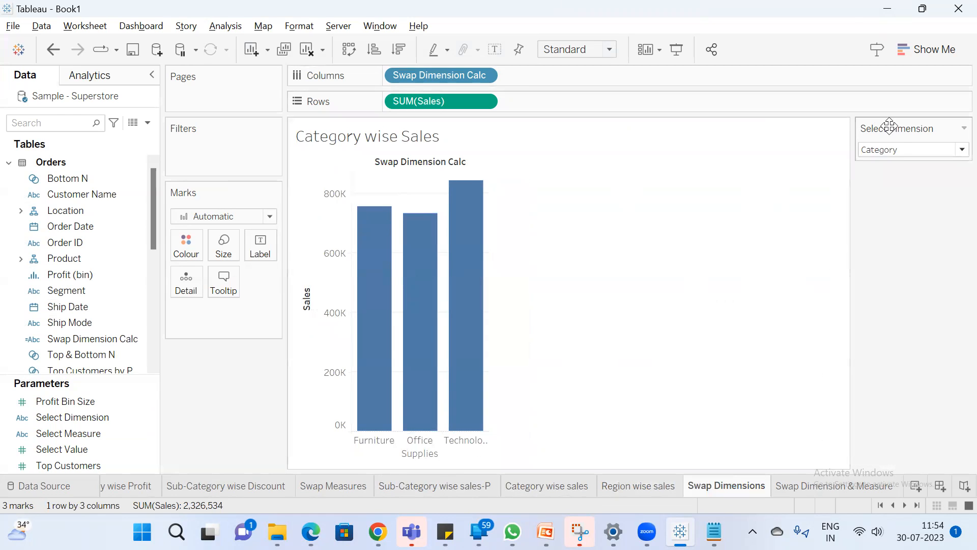
pyautogui.click(901, 149)
pyautogui.click(907, 163)
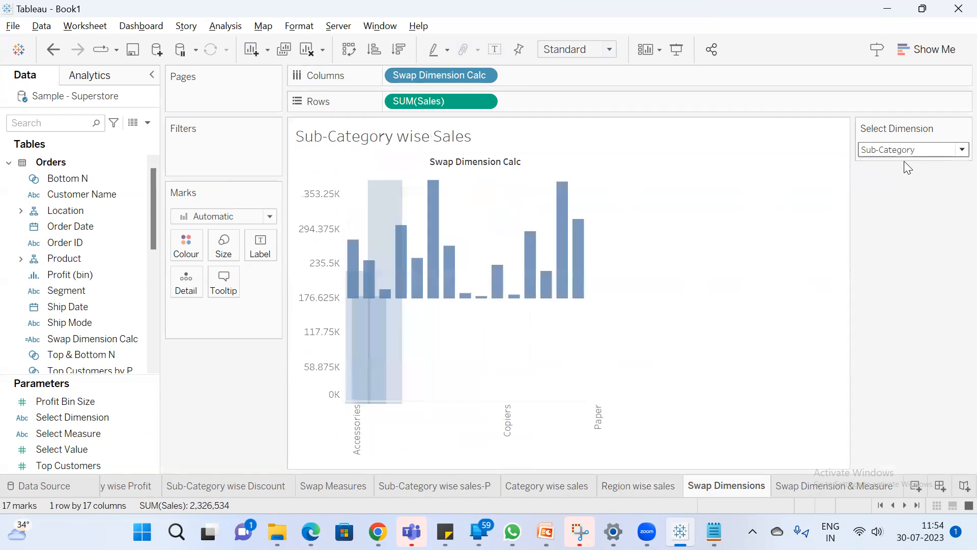
pyautogui.click(910, 152)
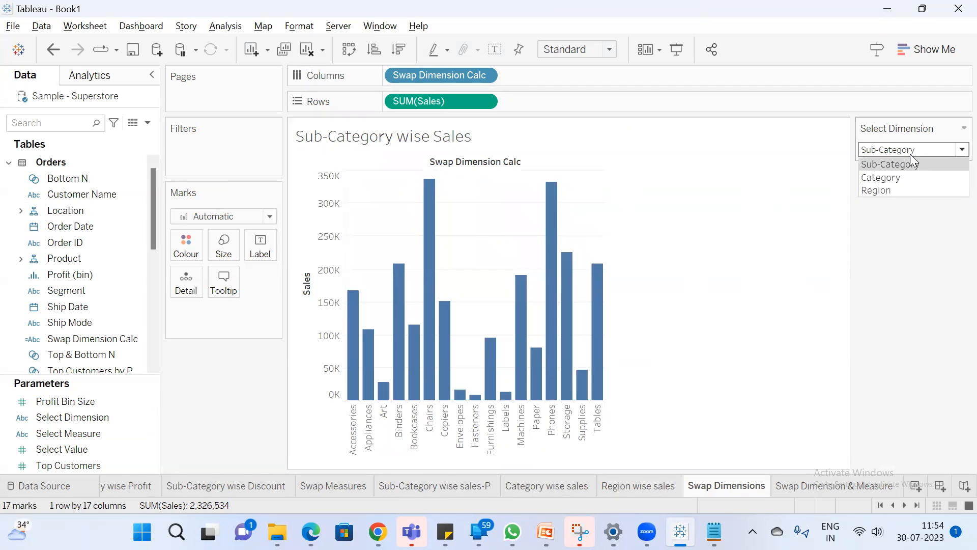
pyautogui.click(902, 188)
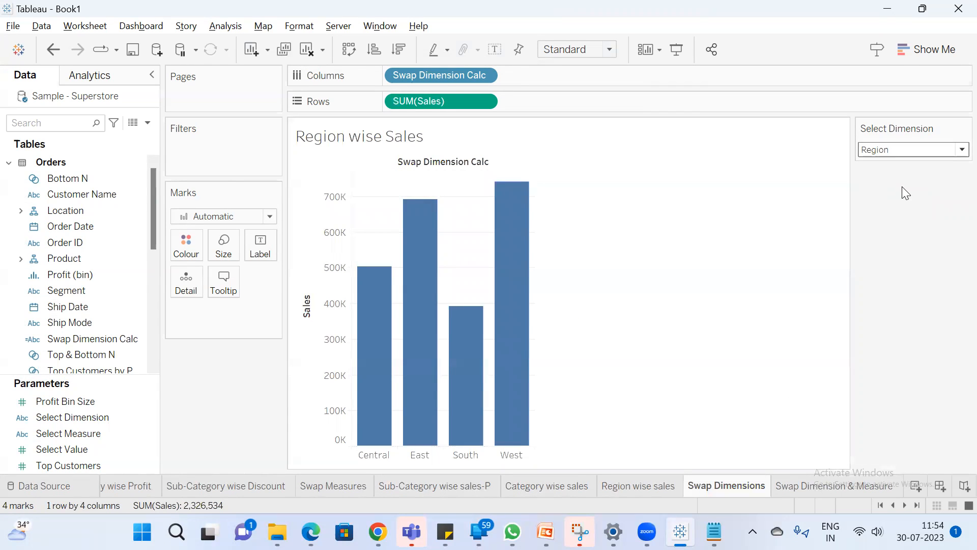
# Create a dashboard with Category wise sales, Region wise sales and Sub-Category wise sales-P side by side, and widen the Region chart
pyautogui.click(940, 486)
pyautogui.scroll(-5, 107, 252)
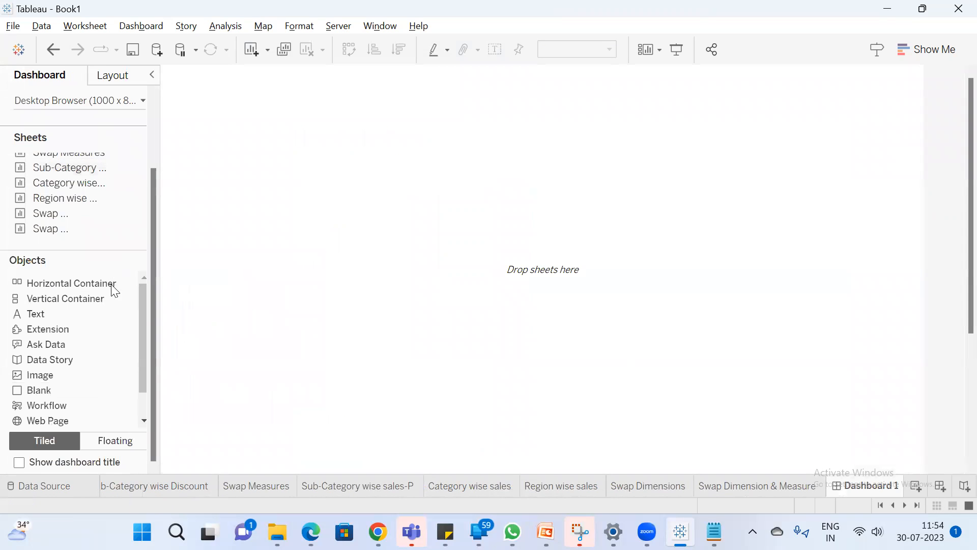
pyautogui.doubleClick(109, 229)
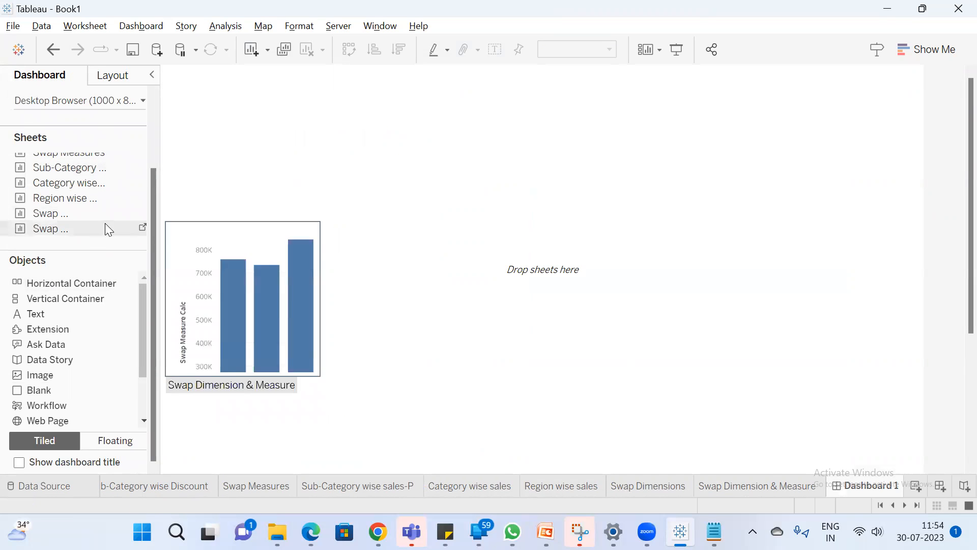
pyautogui.scroll(2, 81, 193)
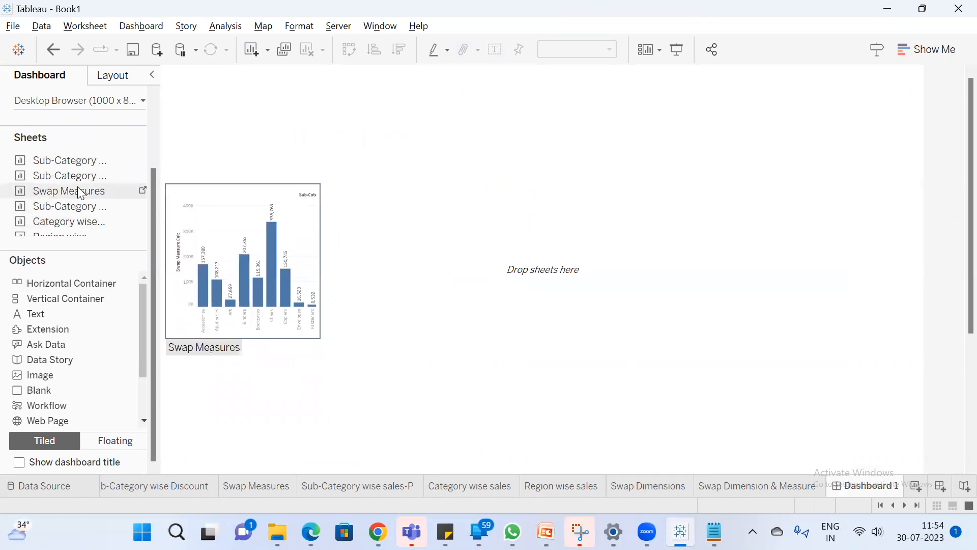
pyautogui.scroll(2, 82, 193)
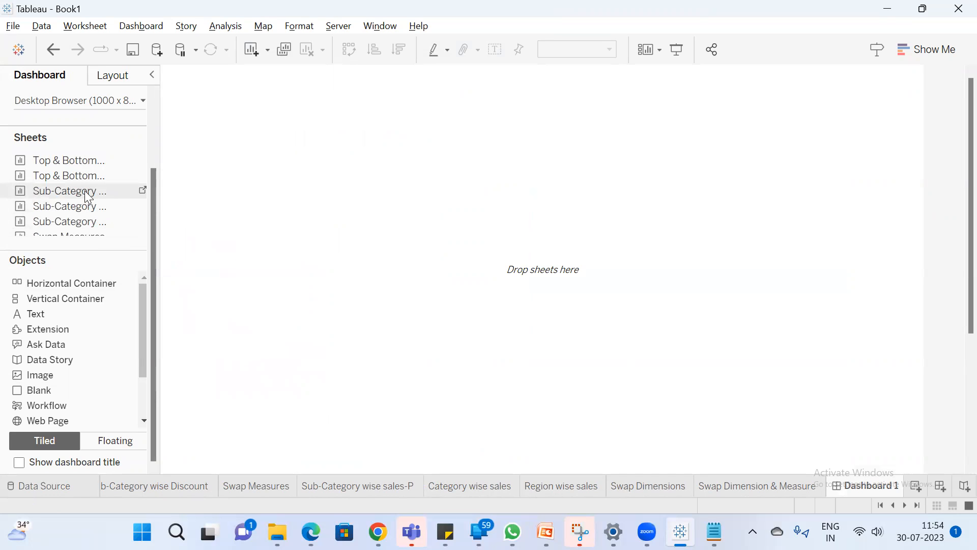
pyautogui.scroll(-3, 89, 198)
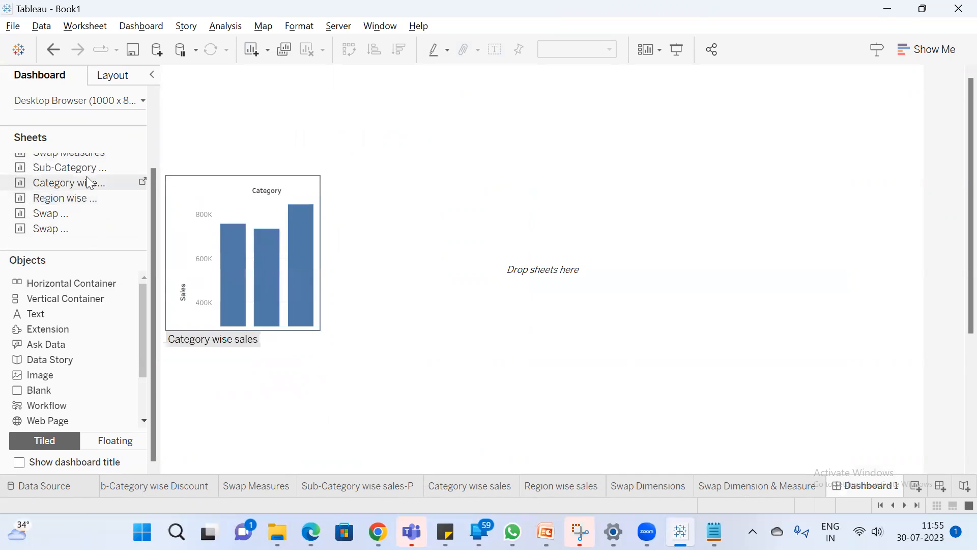
pyautogui.moveTo(82, 172); pyautogui.dragTo(231, 181)
pyautogui.moveTo(67, 182); pyautogui.dragTo(277, 255)
pyautogui.moveTo(91, 200); pyautogui.dragTo(489, 351)
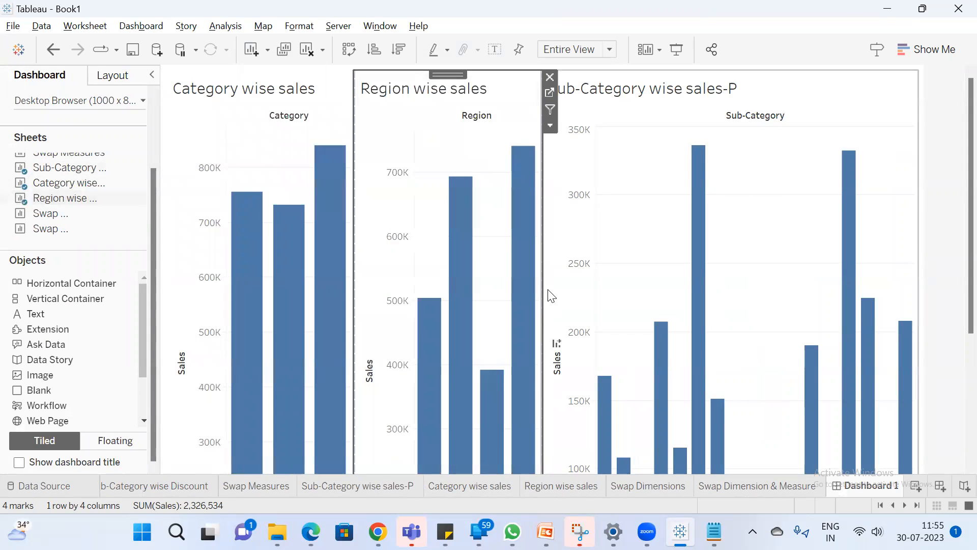
pyautogui.moveTo(542, 290); pyautogui.dragTo(644, 291)
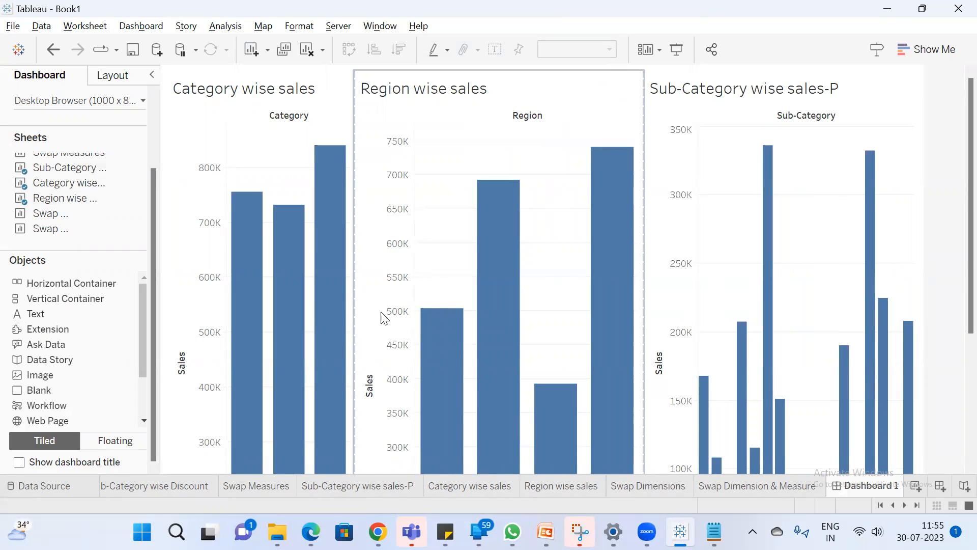
# Create a second dashboard, widen its side pane and add the Swap Dimensions sheet to the canvas
pyautogui.click(944, 490)
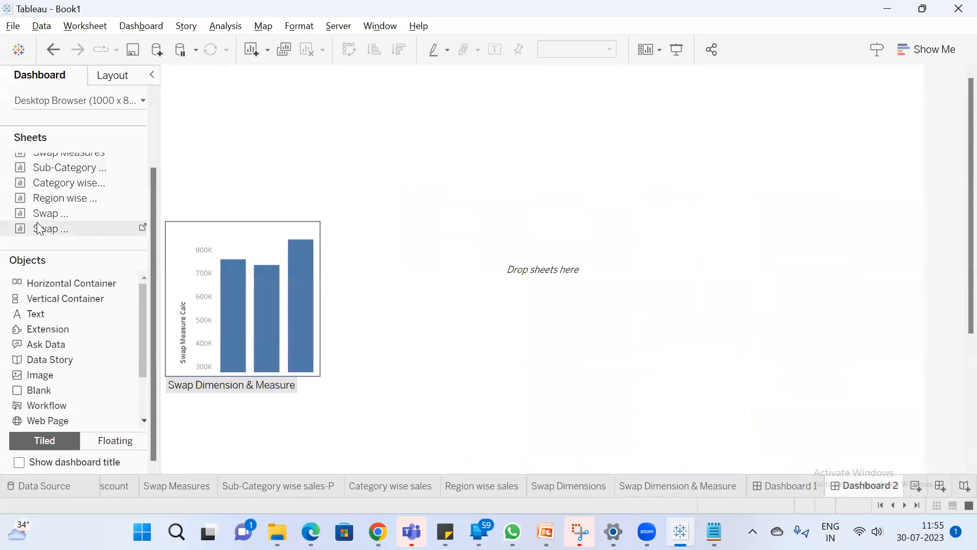
pyautogui.moveTo(158, 238); pyautogui.dragTo(214, 238)
pyautogui.moveTo(73, 213); pyautogui.dragTo(334, 219)
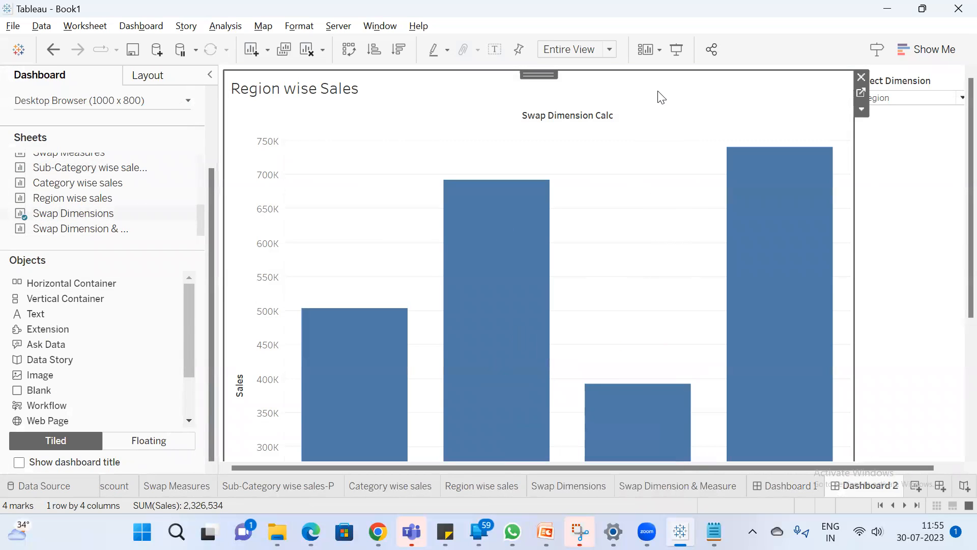
# Test Select Dimension with Sub-Category and Category in presentation mode, exit the presentation and set the parameter to Sub-Category
pyautogui.click(676, 49)
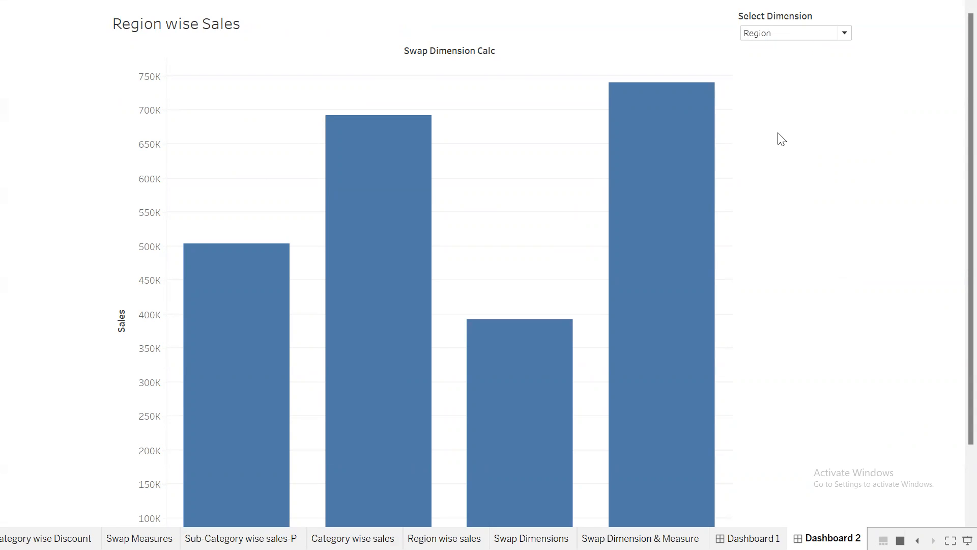
pyautogui.click(807, 33)
pyautogui.click(803, 46)
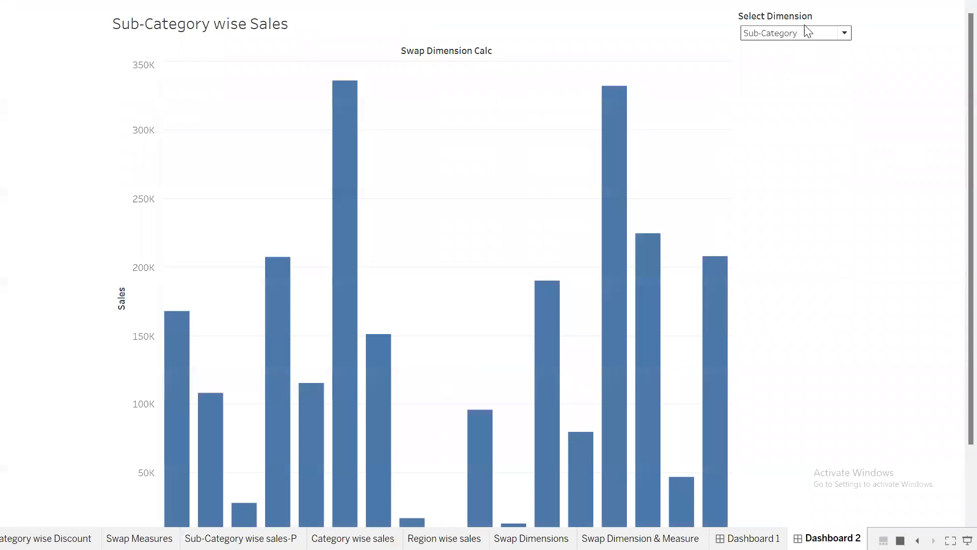
pyautogui.click(806, 33)
pyautogui.click(792, 60)
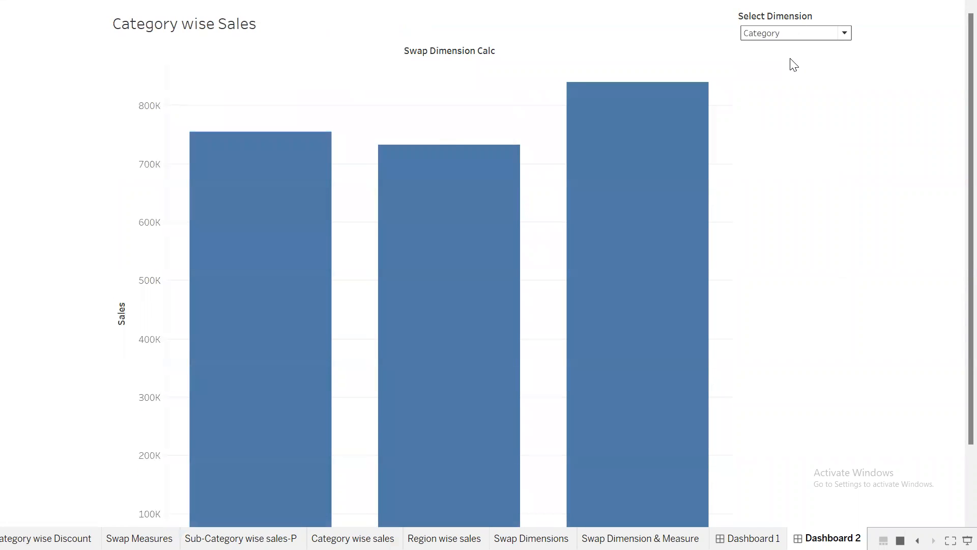
pyautogui.press('Escape')
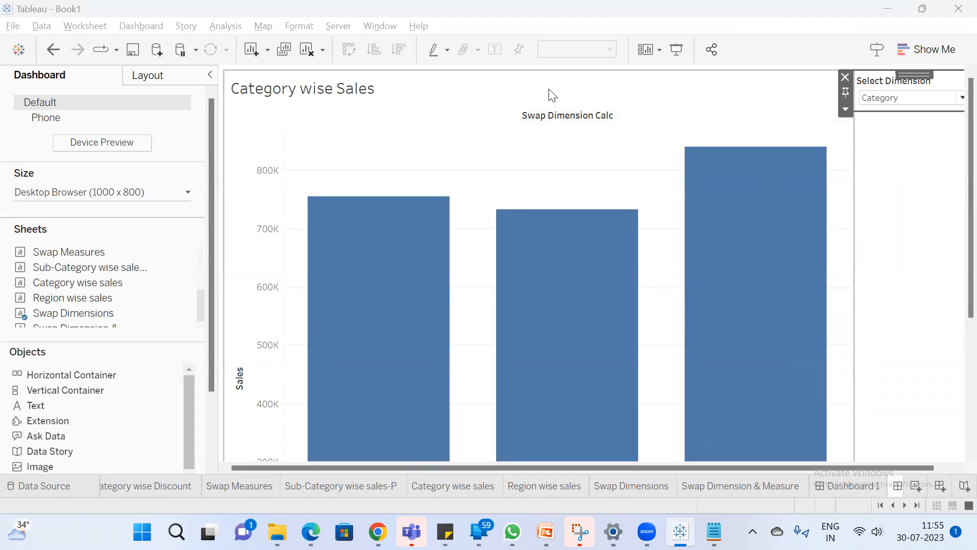
pyautogui.click(927, 101)
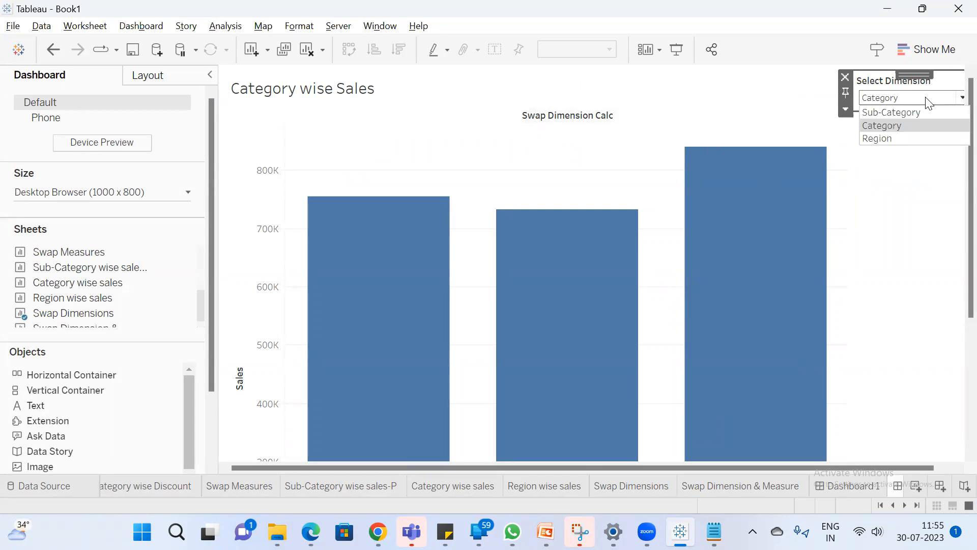
pyautogui.click(913, 113)
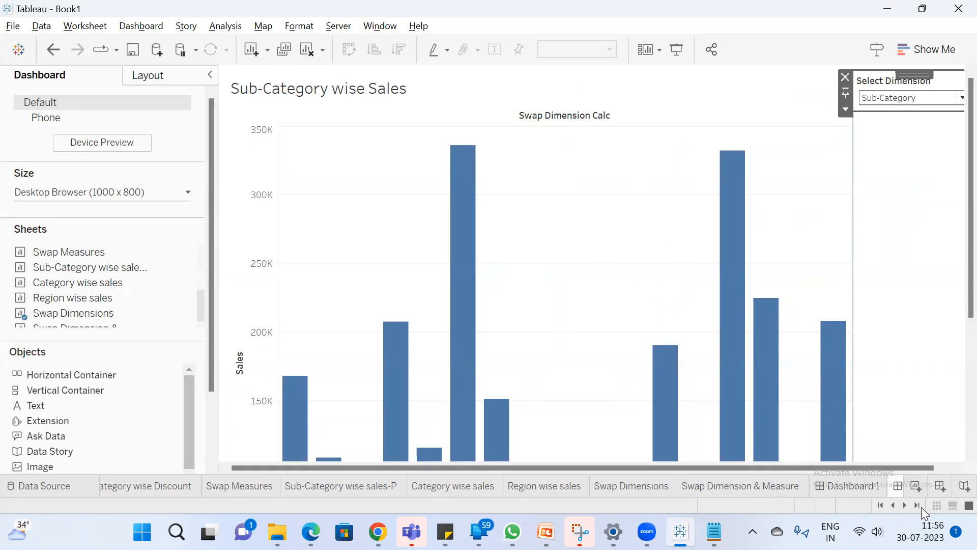
# Compare the three-chart Dashboard 1 with the single-chart Dashboard 2
pyautogui.click(920, 506)
pyautogui.click(801, 489)
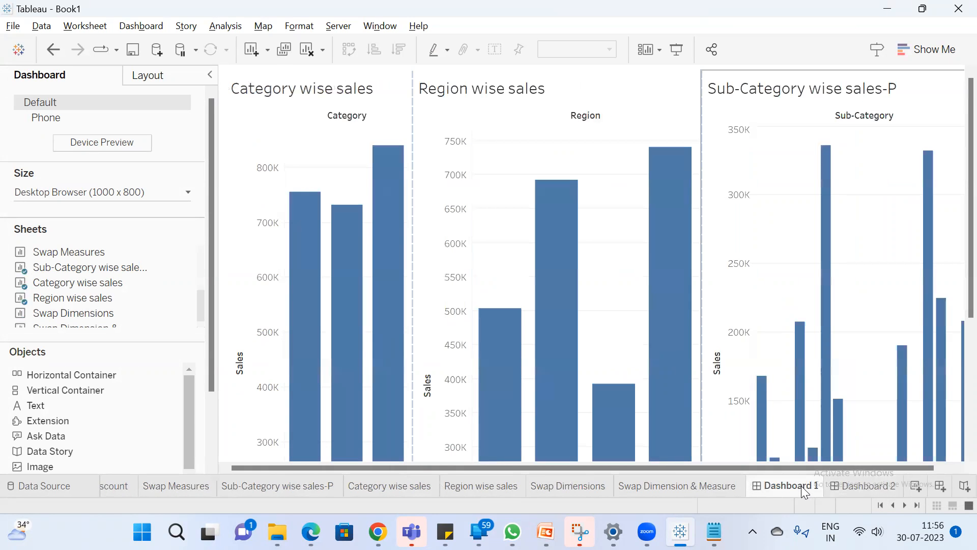
pyautogui.click(862, 488)
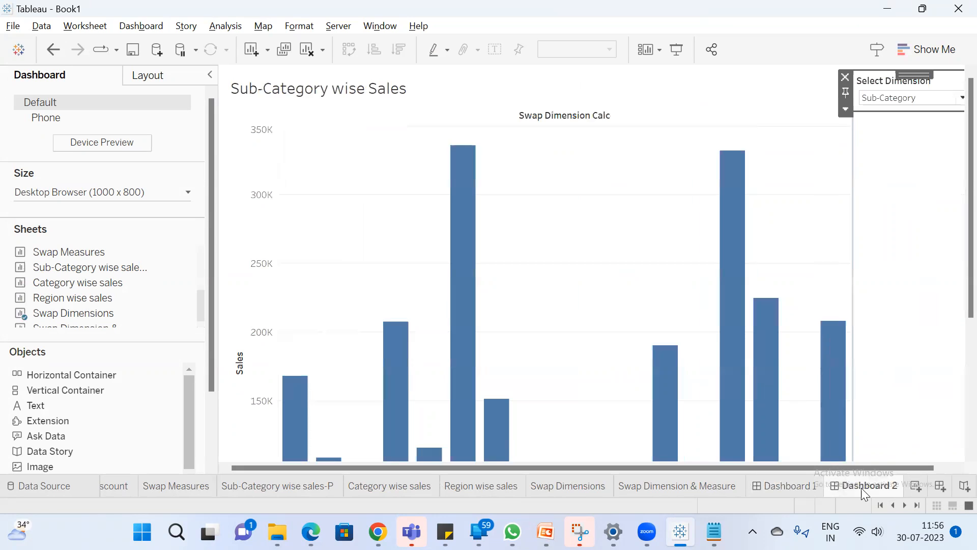
pyautogui.click(787, 485)
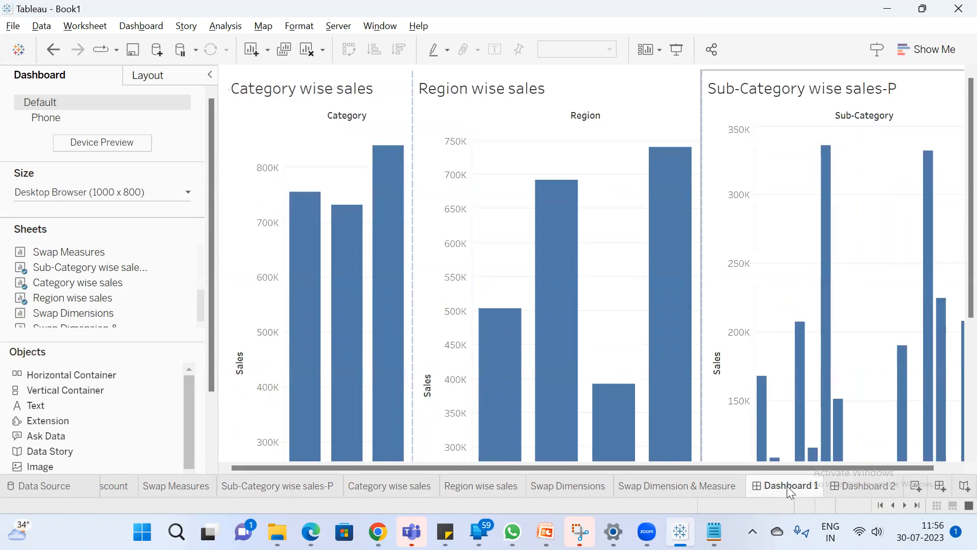
# Switch to the Parameter notes in Notepad and add the line "reporting standard" below the Swap Dimensions notes, after a blank line
pyautogui.click(714, 531)
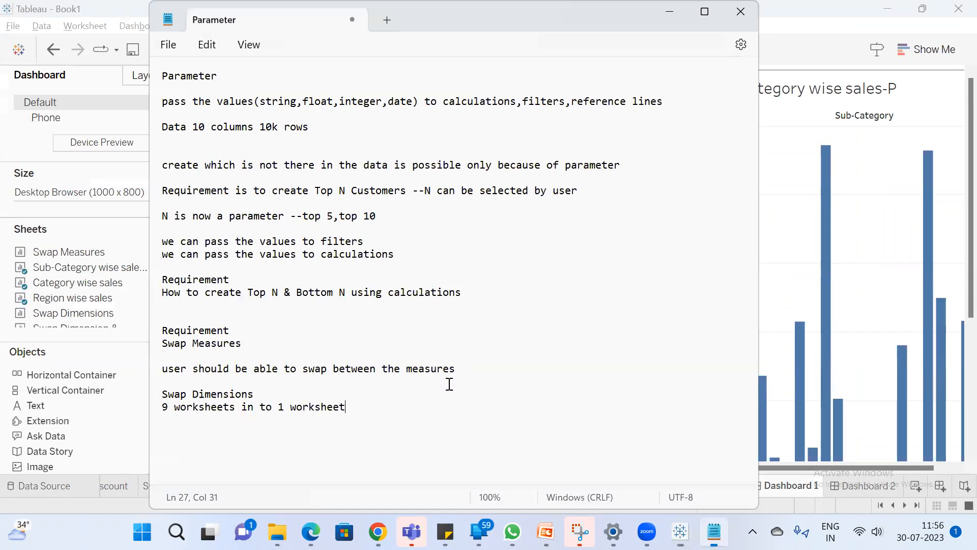
pyautogui.press('Return')
pyautogui.press('Return')
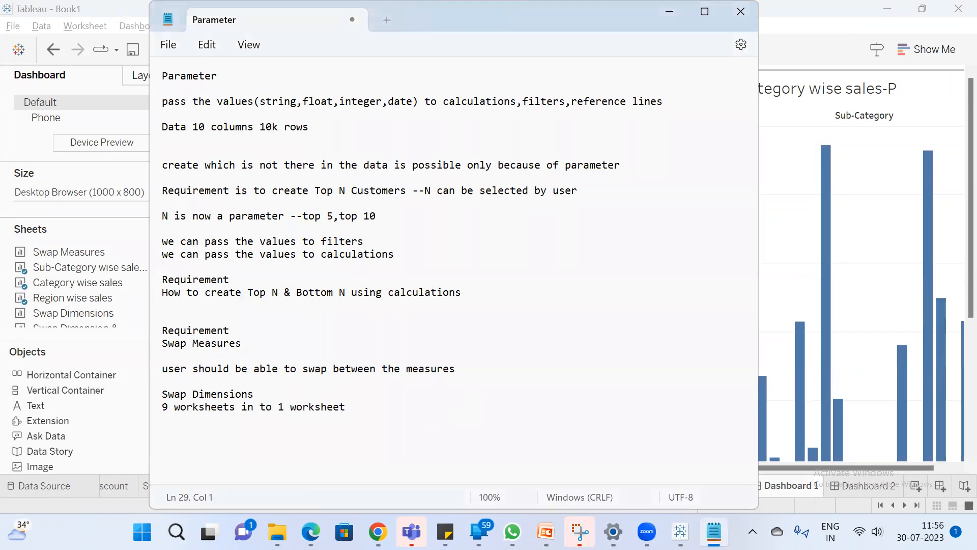
pyautogui.write('reporting standara')
pyautogui.press('BackSpace')
pyautogui.write('d')
# Add the line "reduce the number of worksheets" under "reporting standard" and return to Tableau
pyautogui.press('Return')
pyautogui.write('reduc')
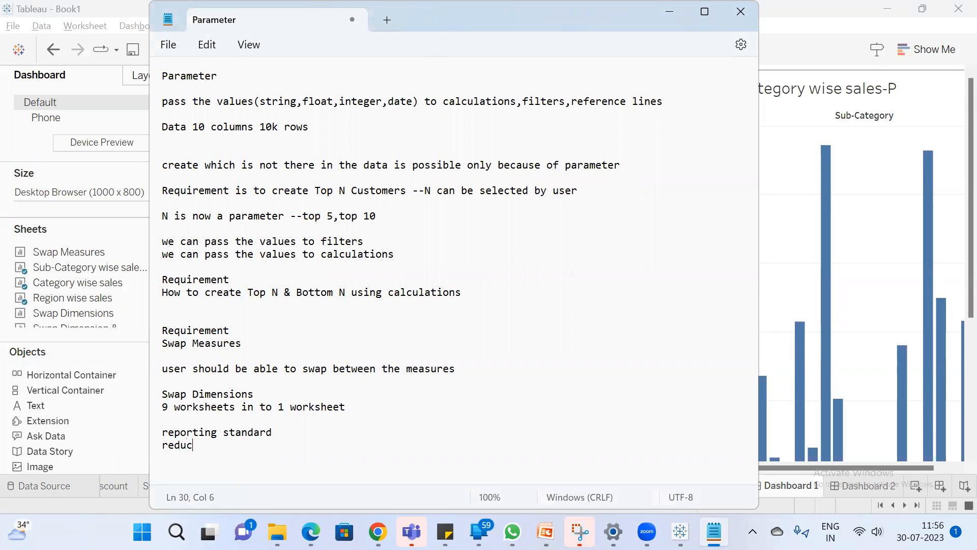
pyautogui.write('e the number of worksh')
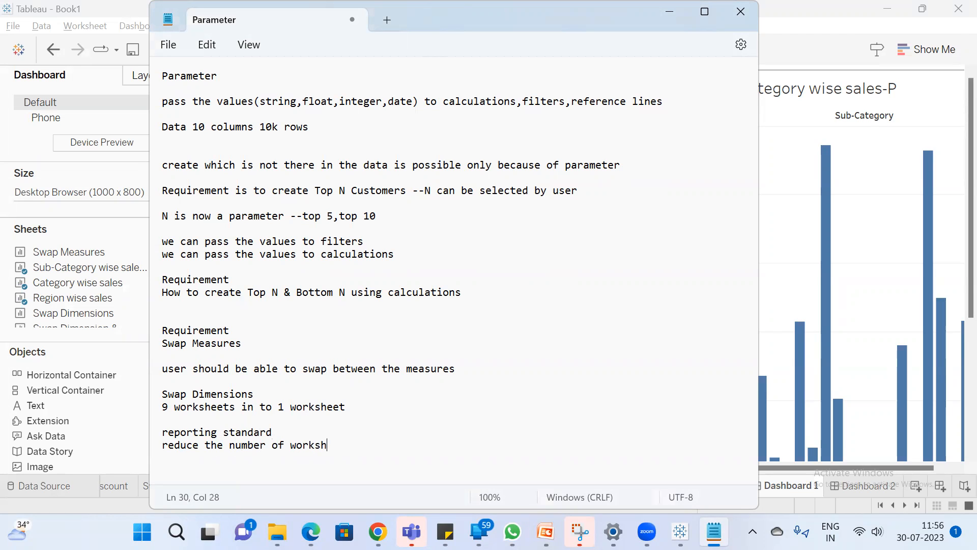
pyautogui.write('eets')
pyautogui.click(714, 532)
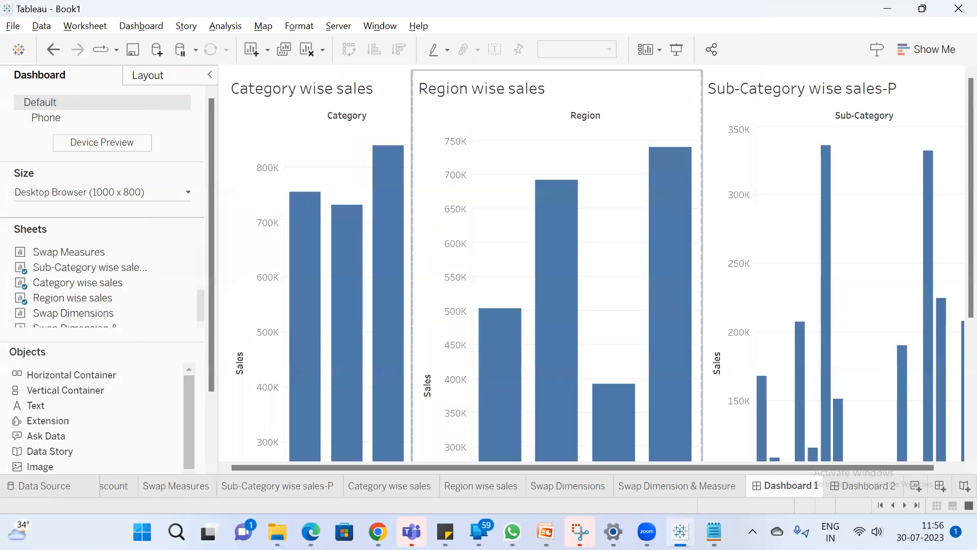
# Review the Parameter notes again, examine the charts and sheet list of Dashboard 1, and switch to Dashboard 2
pyautogui.click(714, 532)
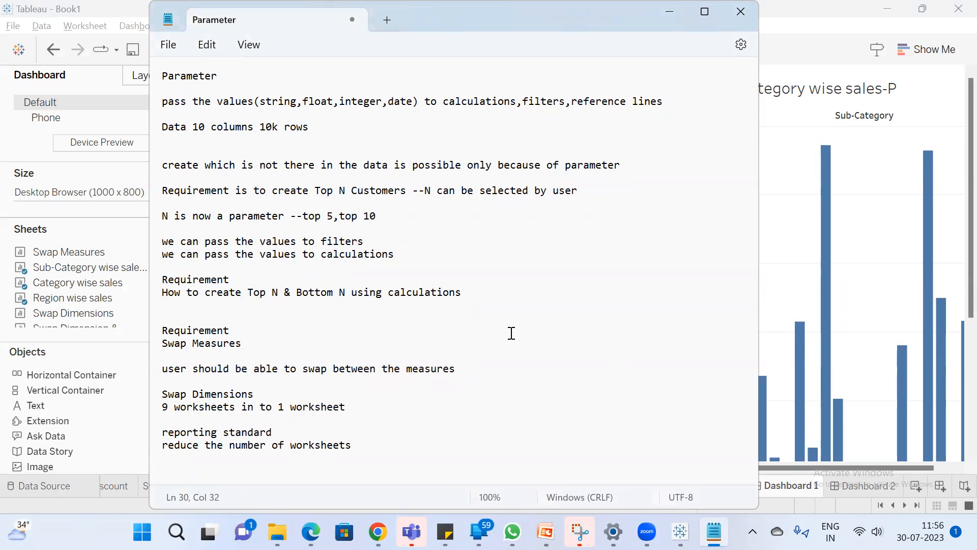
pyautogui.click(810, 71)
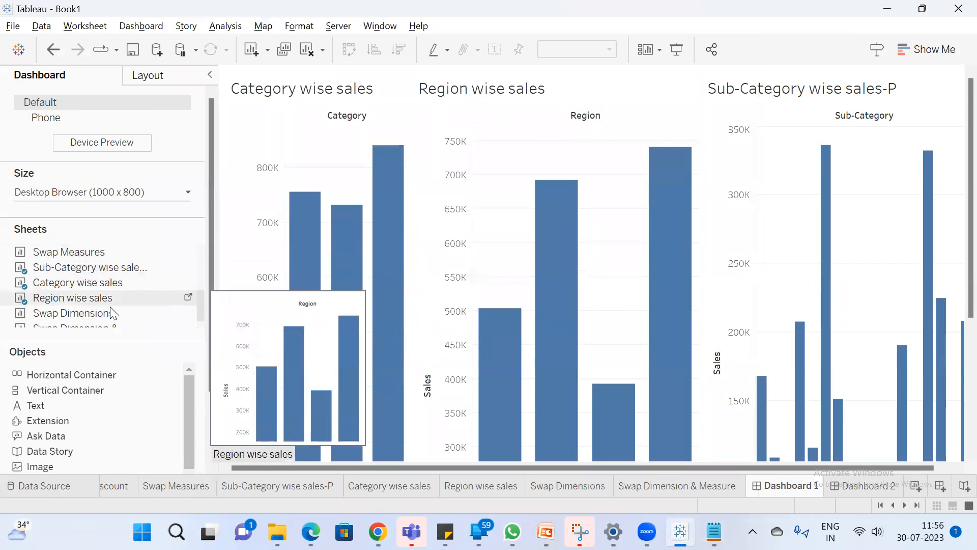
pyautogui.scroll(3, 172, 309)
pyautogui.scroll(-3, 188, 285)
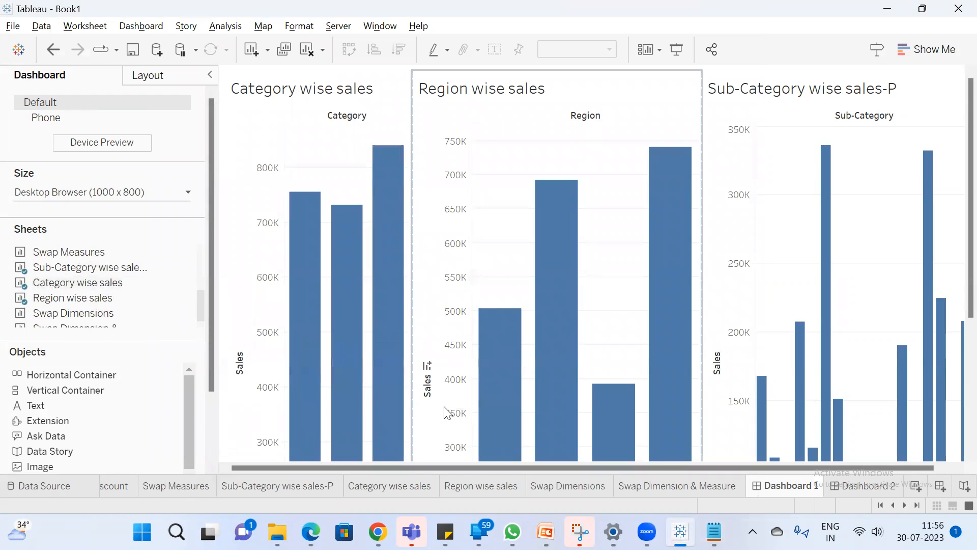
pyautogui.click(328, 94)
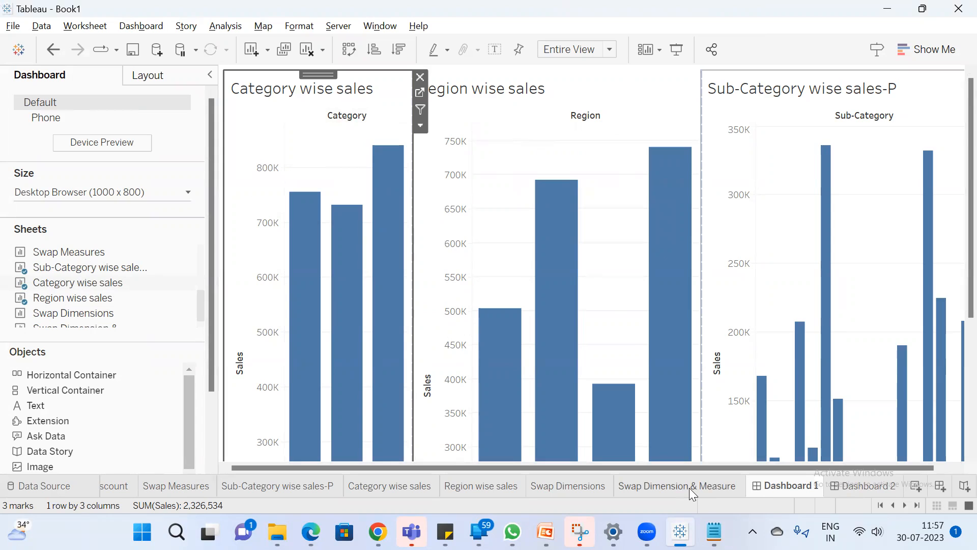
pyautogui.moveTo(689, 487)
pyautogui.click(870, 487)
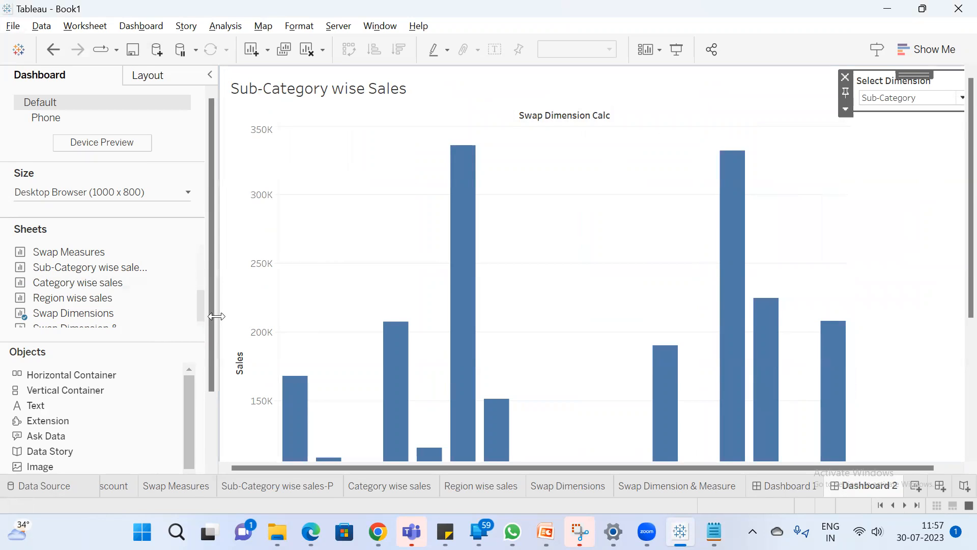
# Narrow Dashboard 2's side pane to reveal the Select Dimension control, and switch the chart to Category, then Region
pyautogui.moveTo(213, 315); pyautogui.dragTo(102, 312)
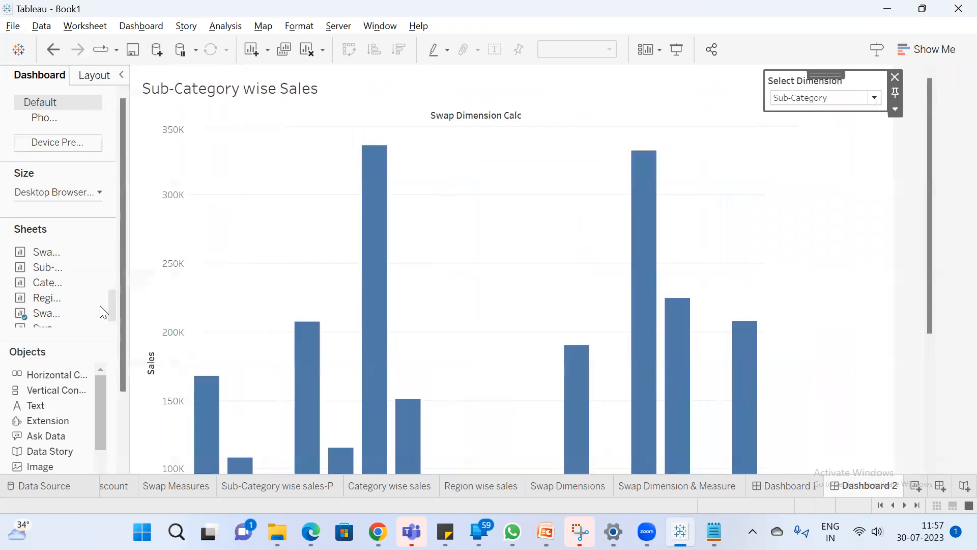
pyautogui.click(832, 100)
pyautogui.click(824, 123)
pyautogui.click(828, 98)
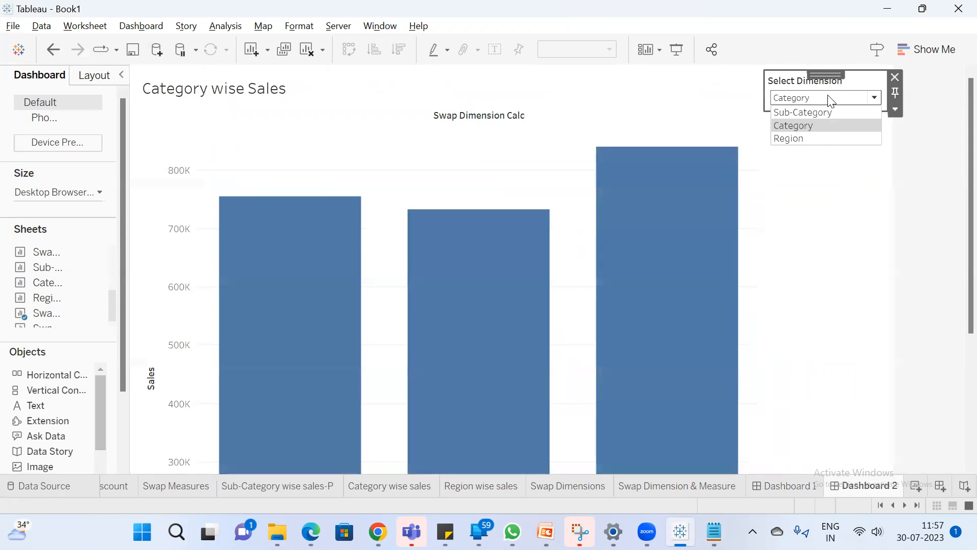
pyautogui.click(825, 140)
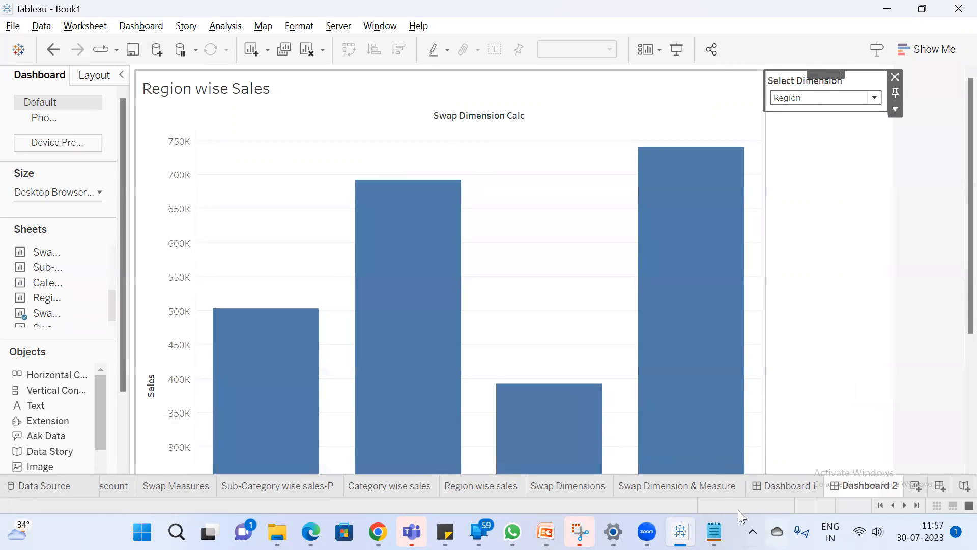
# On the Swap Dimension & Measure sheet, switch the Select Dimension parameter to Sub-Category and then to Category
pyautogui.click(703, 489)
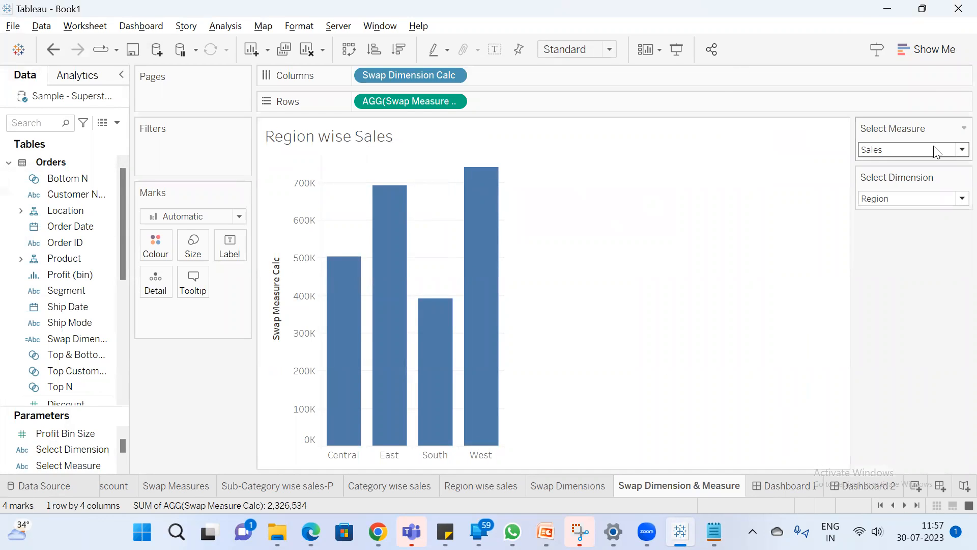
pyautogui.click(887, 142)
pyautogui.click(889, 142)
pyautogui.click(905, 198)
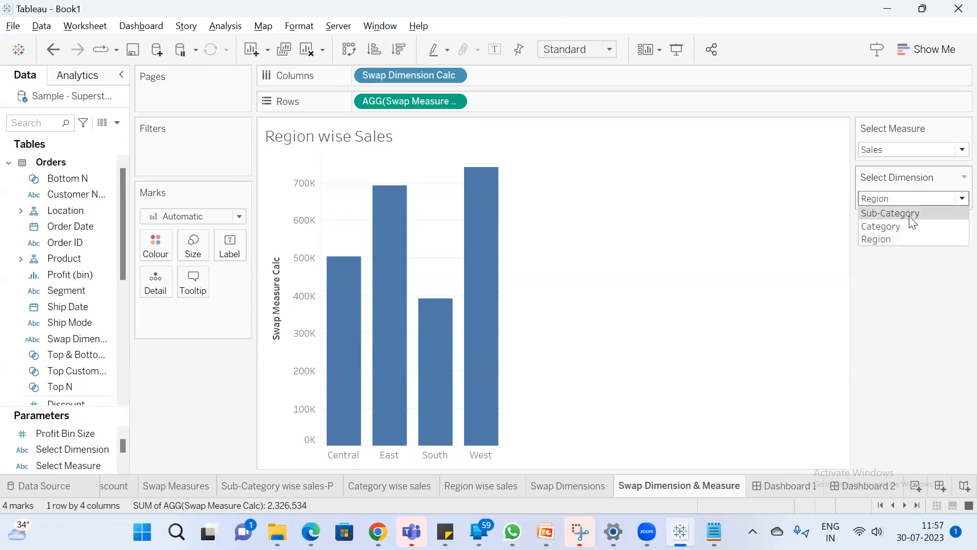
pyautogui.click(909, 211)
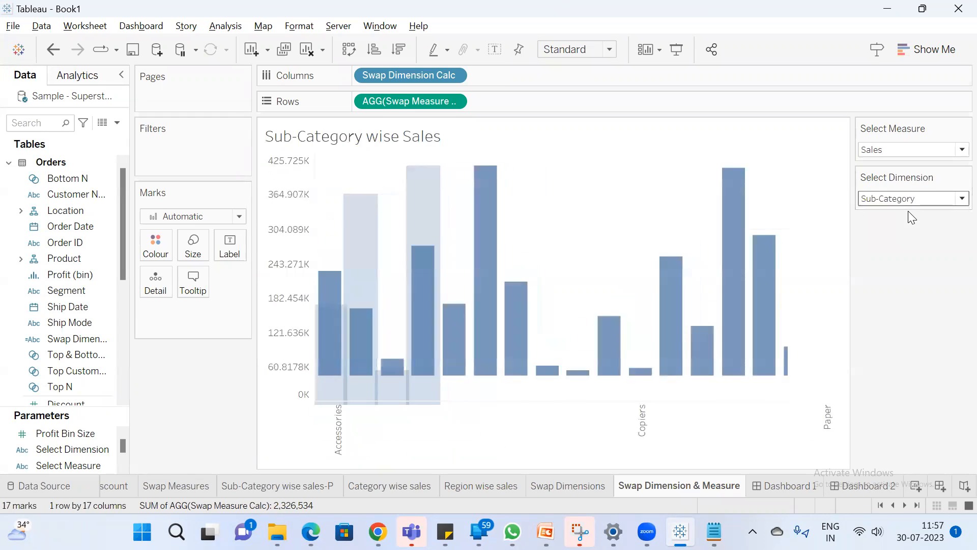
pyautogui.click(911, 199)
pyautogui.click(908, 225)
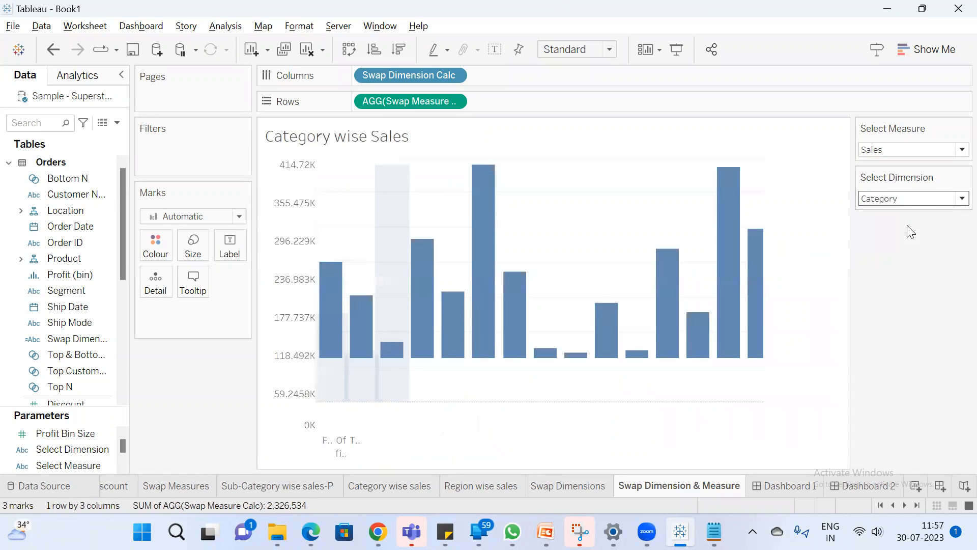
pyautogui.click(909, 201)
pyautogui.click(908, 234)
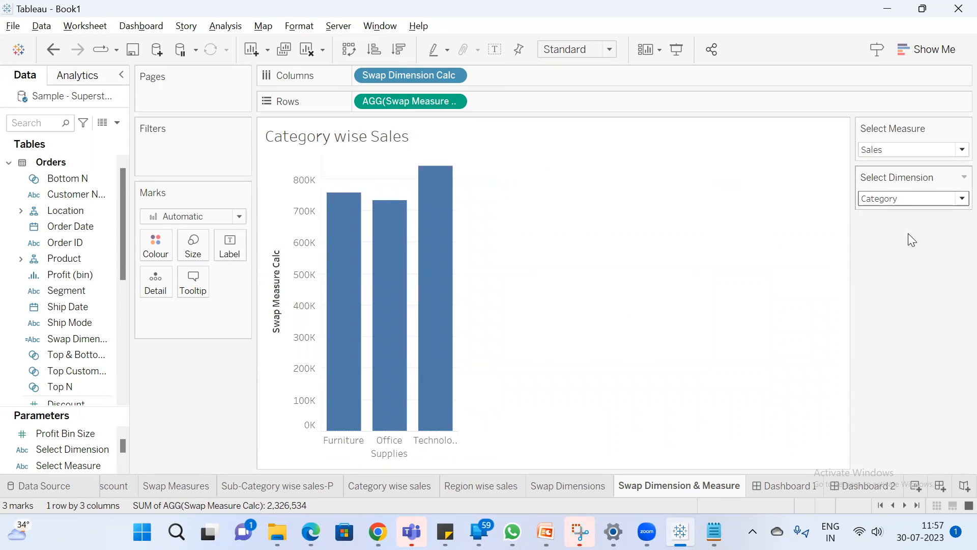
# Set the Select Measure parameter to Profit and the Select Dimension parameter to Region
pyautogui.click(913, 150)
pyautogui.click(912, 178)
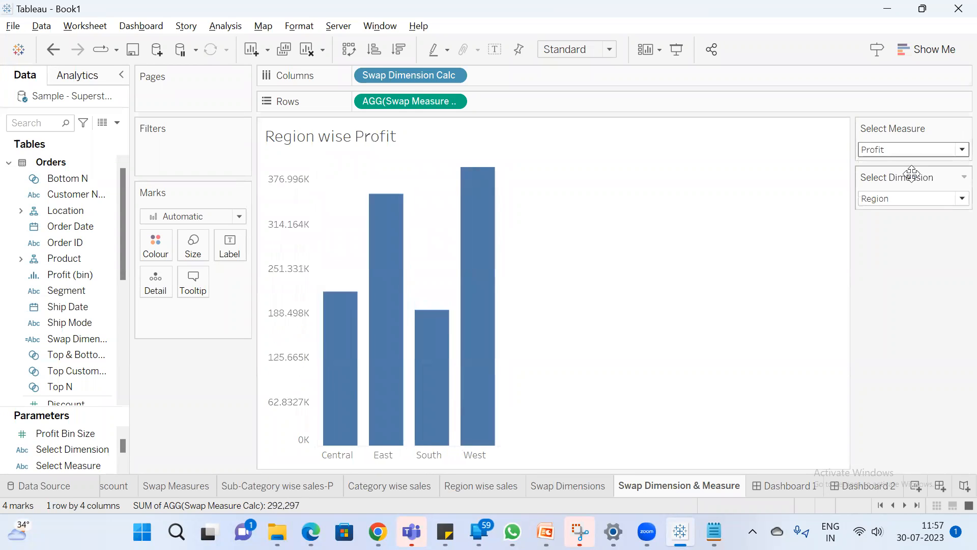
pyautogui.click(916, 200)
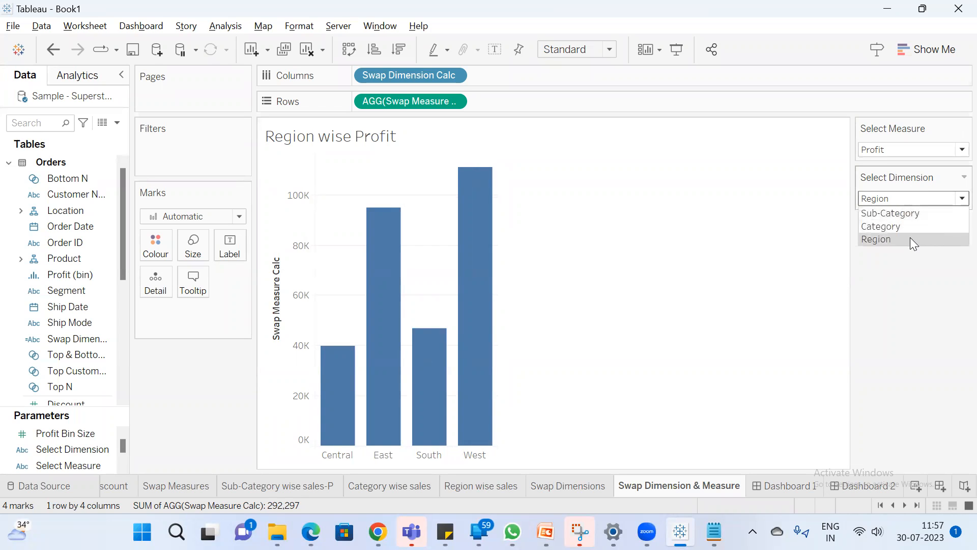
# Switch to the Parameter notes in Notepad, add the line "3*3=9" below "reduce the number of worksheets", and return to Tableau
pyautogui.click(714, 531)
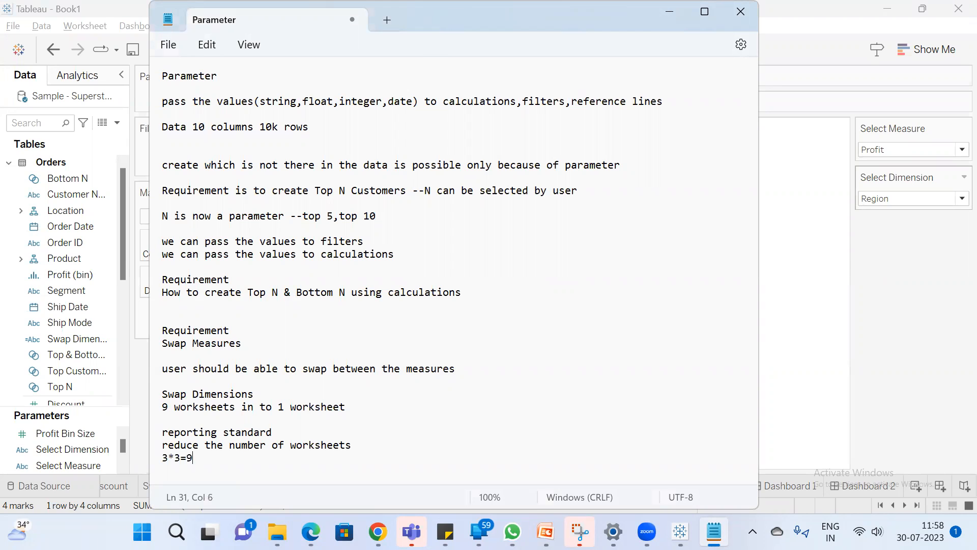
pyautogui.click(953, 267)
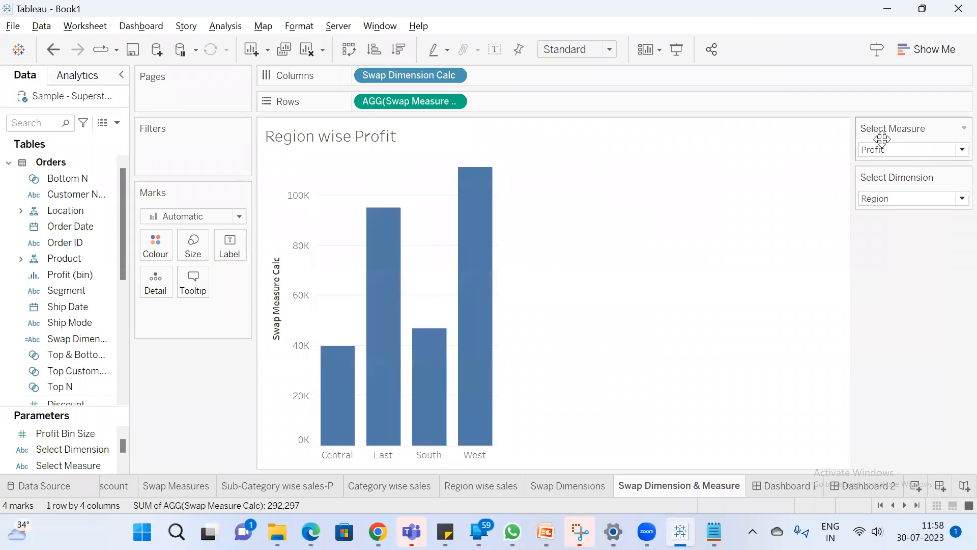
# Set the Select Measure parameter to Discount on the Swap Dimension & Measure sheet
pyautogui.click(892, 199)
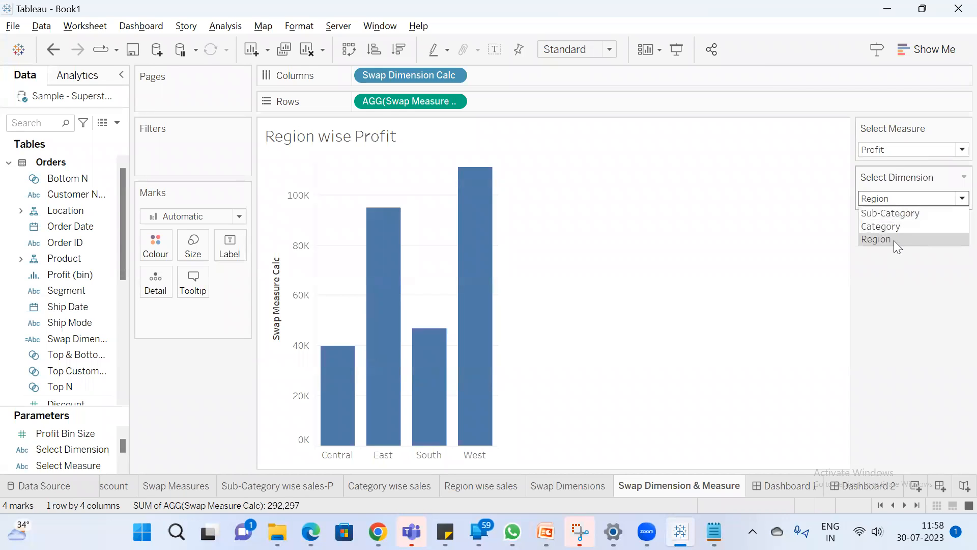
pyautogui.click(901, 150)
pyautogui.click(895, 191)
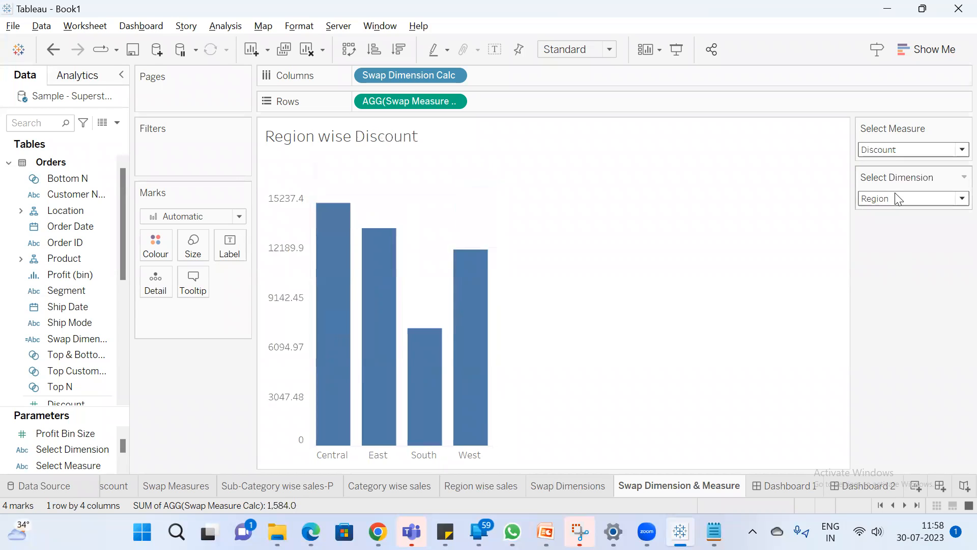
# Switch the Discount chart's dimension to Sub-Category, Category and back to Region
pyautogui.click(894, 200)
pyautogui.click(894, 215)
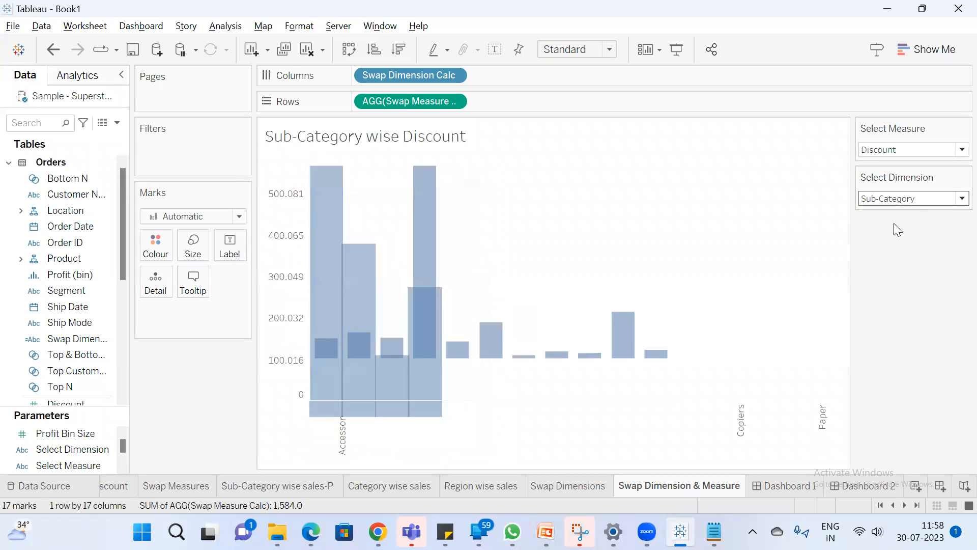
pyautogui.click(900, 199)
pyautogui.click(901, 226)
pyautogui.click(905, 198)
pyautogui.click(900, 238)
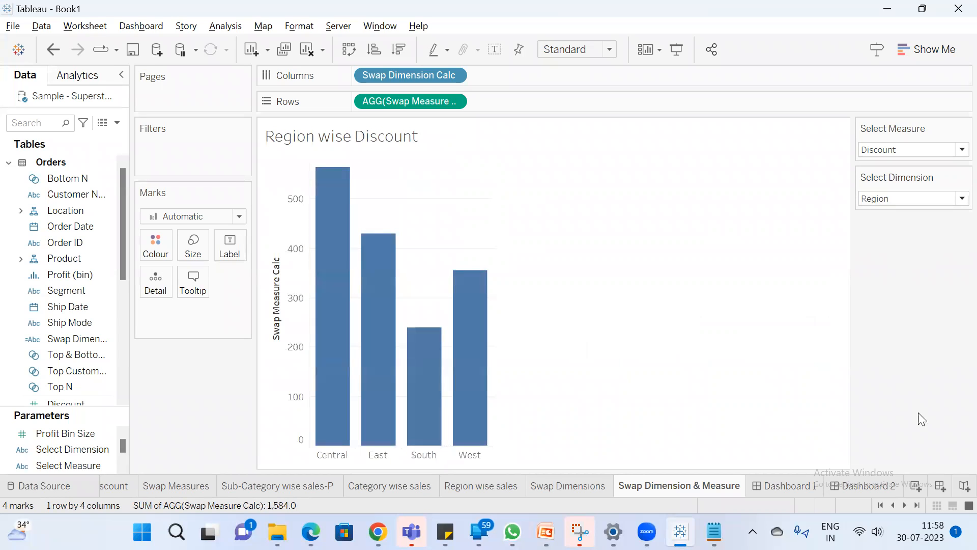
# Create a new dashboard, widen its side pane and place the Swap Dimension & Measure sheet on it
pyautogui.click(940, 486)
pyautogui.moveTo(18, 286)
pyautogui.scroll(-5, 36, 283)
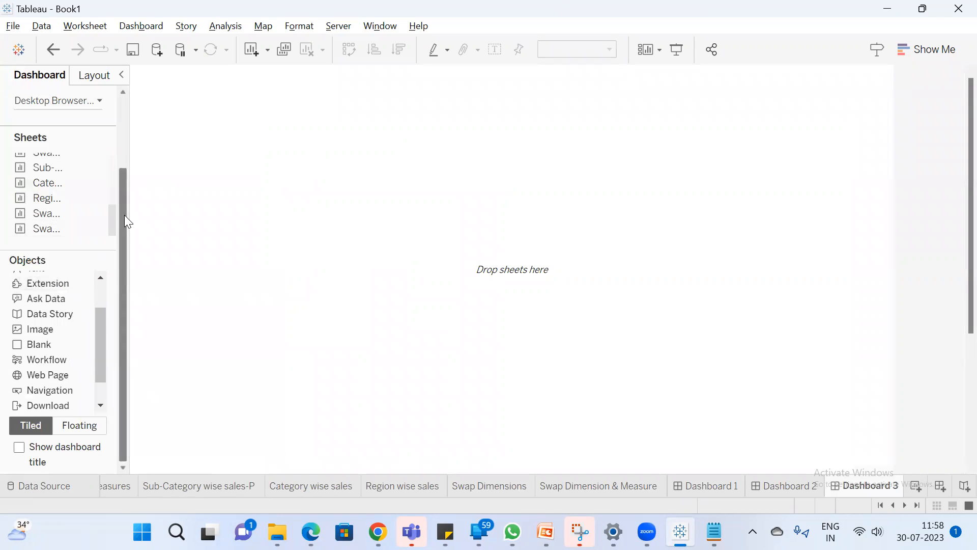
pyautogui.moveTo(129, 214); pyautogui.dragTo(222, 220)
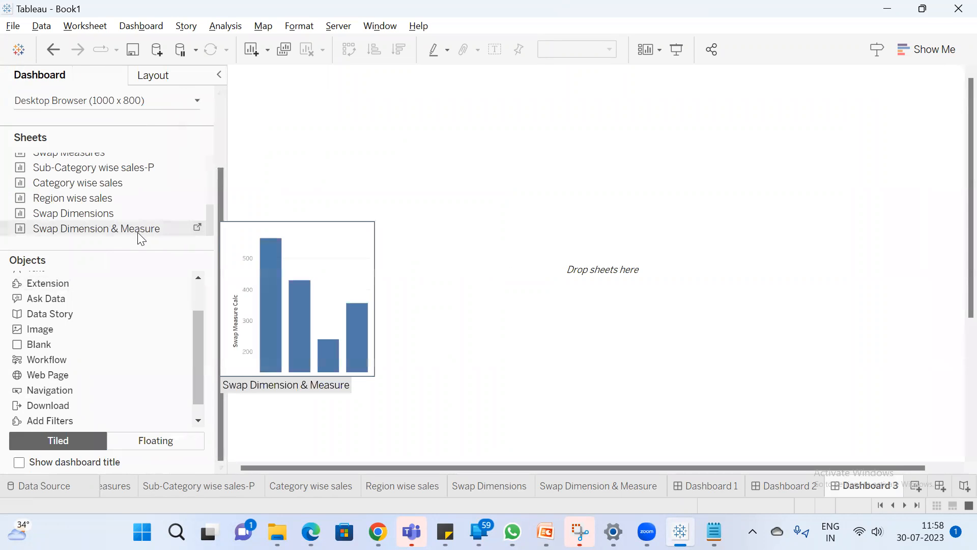
pyautogui.moveTo(118, 234); pyautogui.dragTo(355, 224)
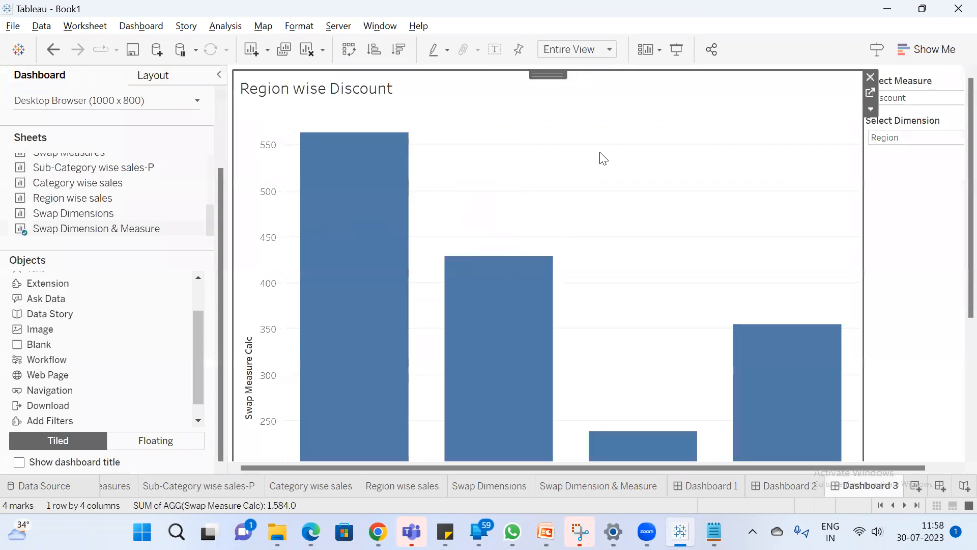
# Present Dashboard 3 in full-screen mode, switch its dimension to Sub-Category and then Category, and exit the presentation
pyautogui.click(682, 55)
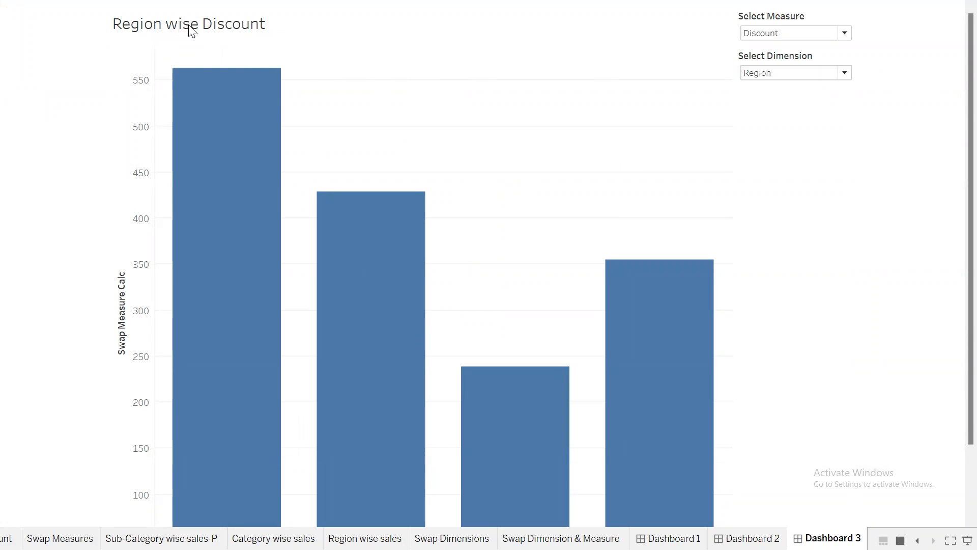
pyautogui.click(791, 73)
pyautogui.click(791, 87)
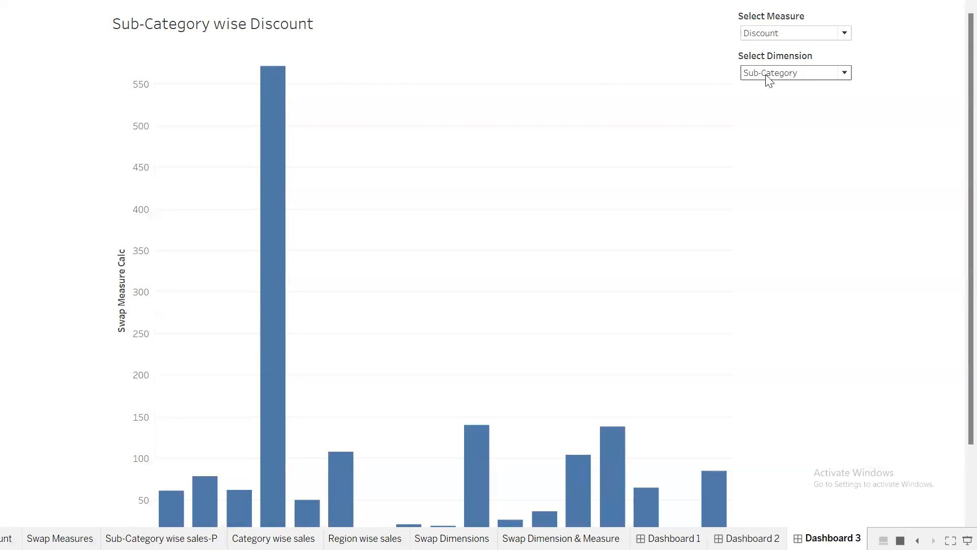
pyautogui.click(786, 71)
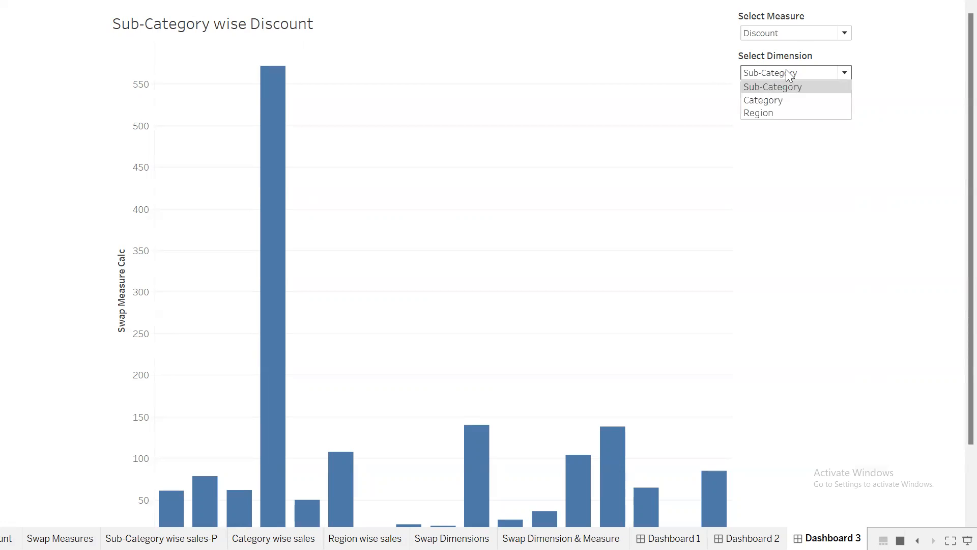
pyautogui.click(783, 102)
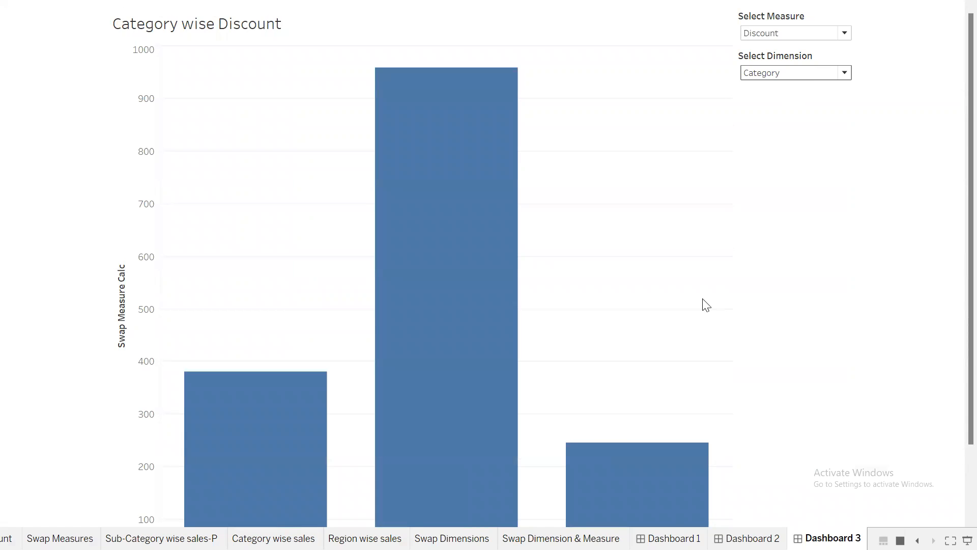
pyautogui.press('Escape')
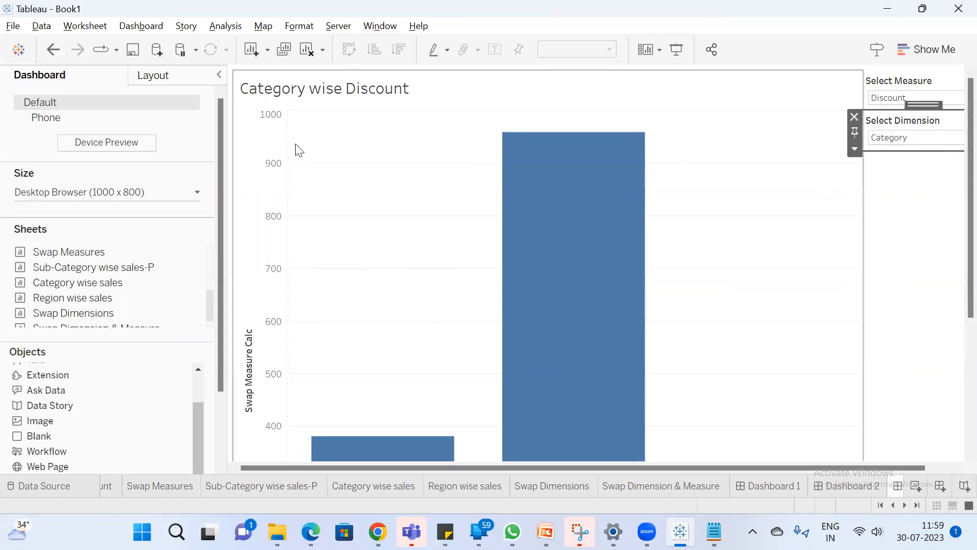
pyautogui.click(904, 505)
pyautogui.click(904, 505)
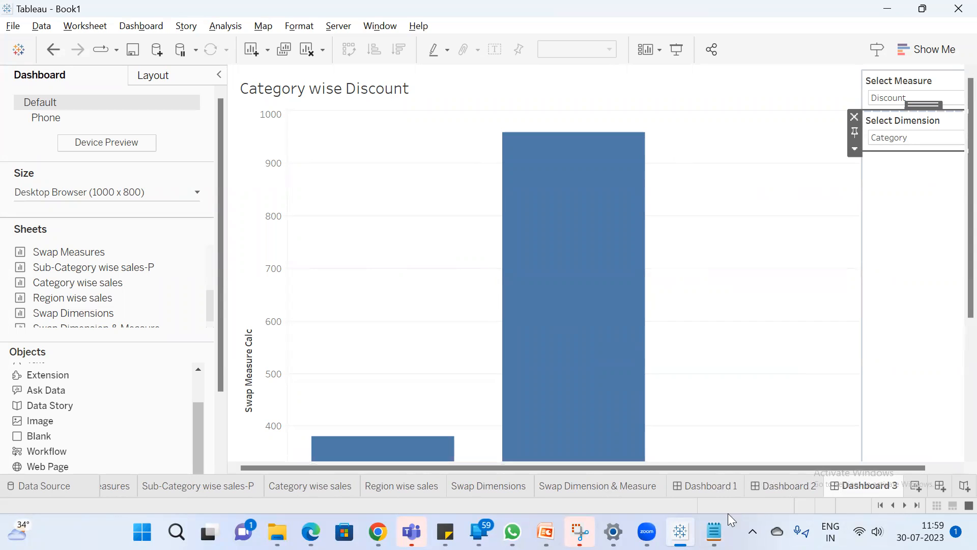
# Switch to the Parameter notes in Notepad and add the line "subcategory wis sale" below "3*3=9", after two blank lines
pyautogui.moveTo(714, 532)
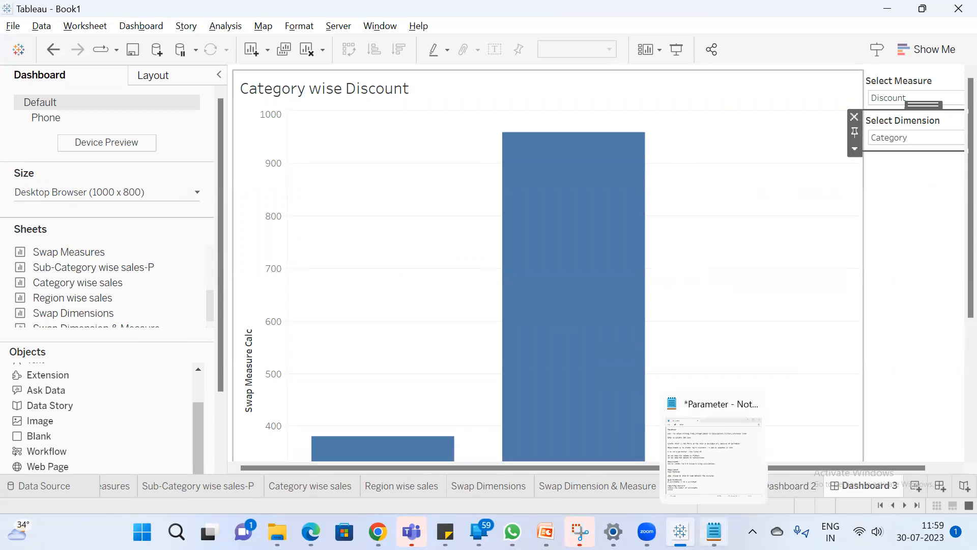
pyautogui.click(713, 448)
pyautogui.press('Return')
pyautogui.press('Return')
pyautogui.press('Return')
pyautogui.write('su')
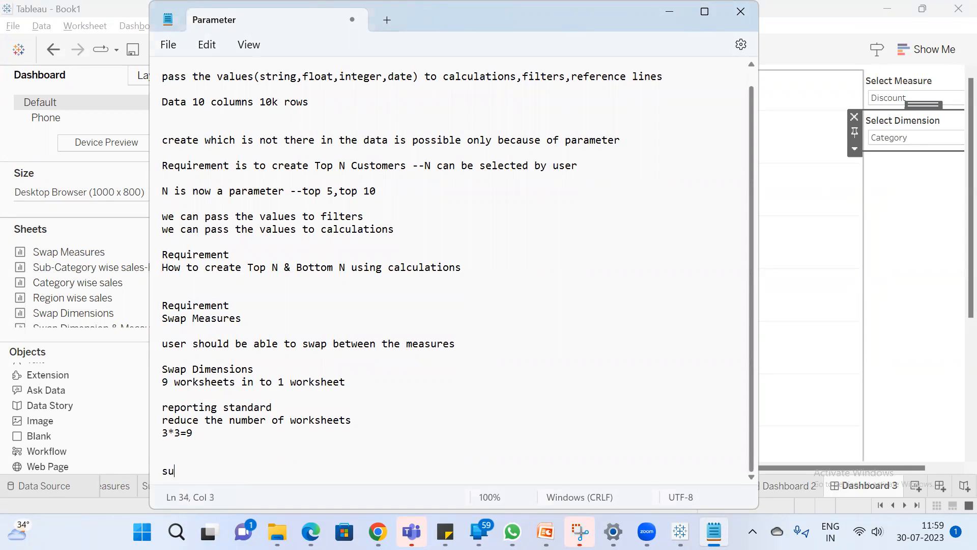
pyautogui.write('bcategory wis sale')
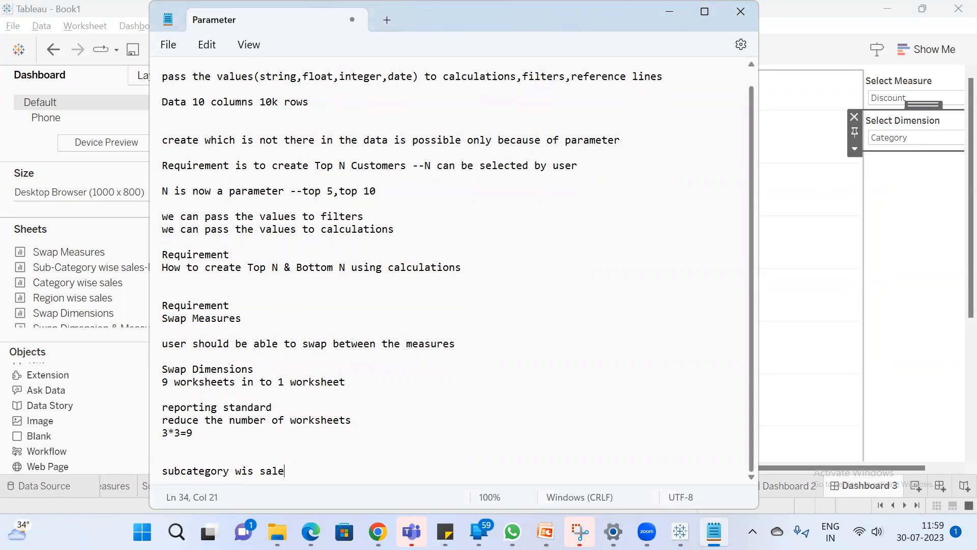
# Add the lines "s profit 1" and "1 worksheet" beneath the subcategory note
pyautogui.press('Return')
pyautogui.write('s')
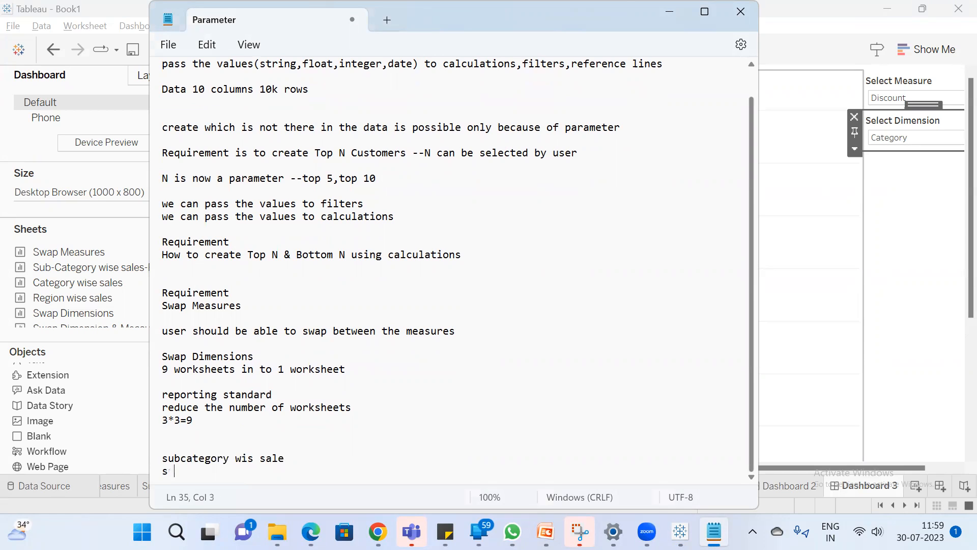
pyautogui.write('  profit 1')
pyautogui.press('Return')
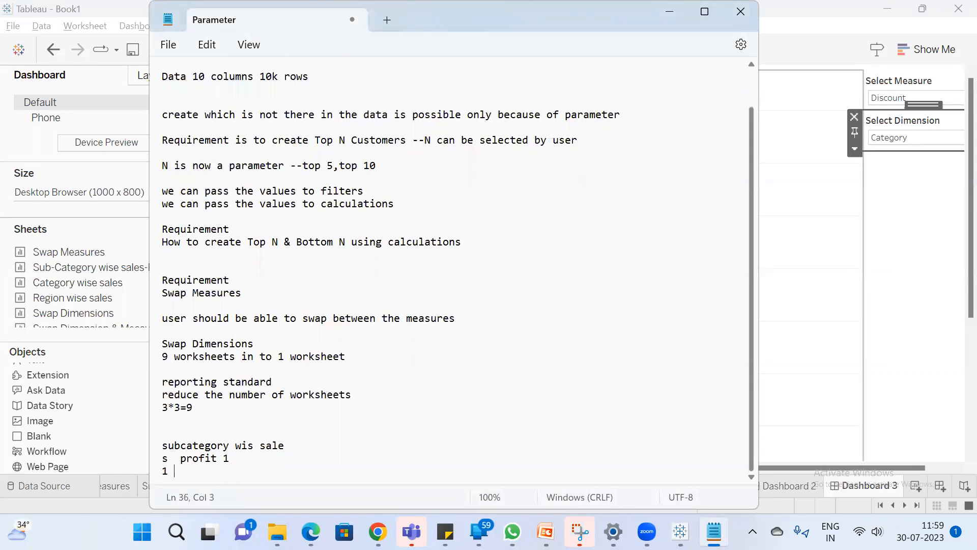
pyautogui.write('1 worksheet')
# After a blank line, add "to improve the performance it is good to reduce the number" and return to Dashboard 3's chart in Tableau
pyautogui.press('Return')
pyautogui.press('Return')
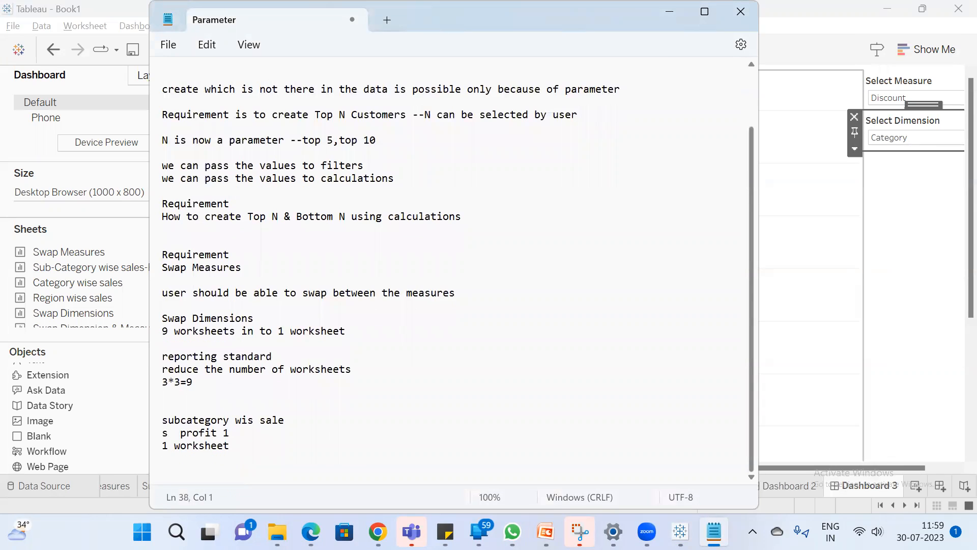
pyautogui.write('to improve the performance it i')
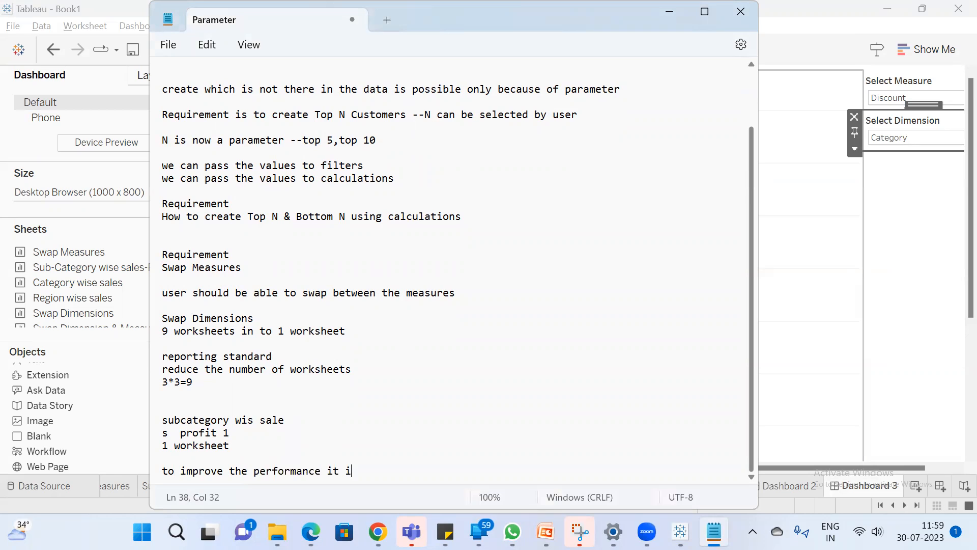
pyautogui.write('ood to reduce thne')
pyautogui.press('BackSpace')
pyautogui.press('BackSpace')
pyautogui.write('e numb')
pyautogui.press('BackSpace')
pyautogui.press('BackSpace')
pyautogui.write('mber')
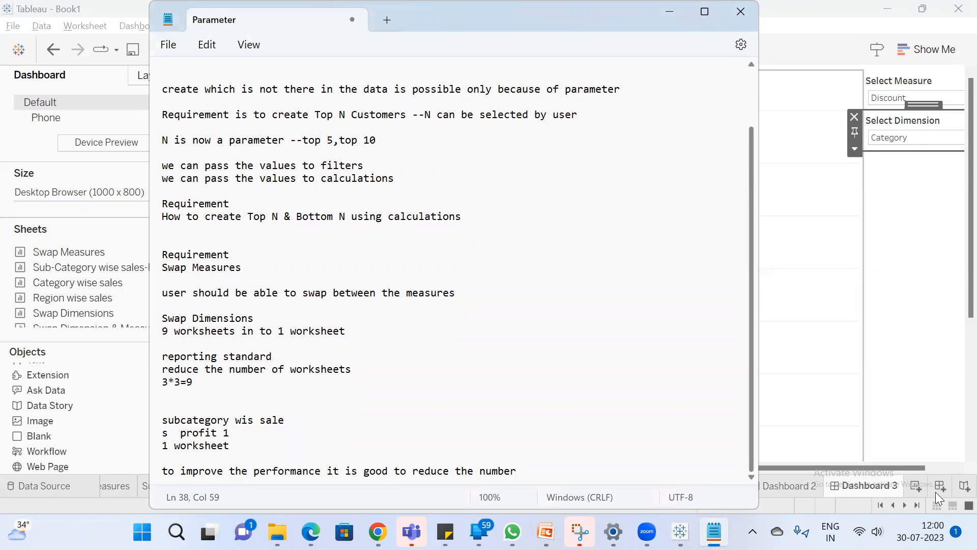
pyautogui.click(819, 67)
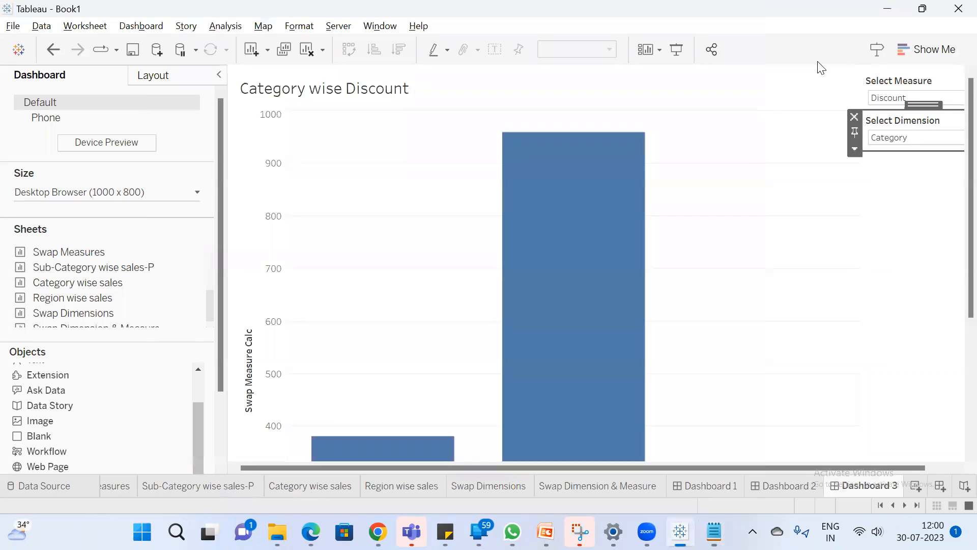
pyautogui.click(712, 102)
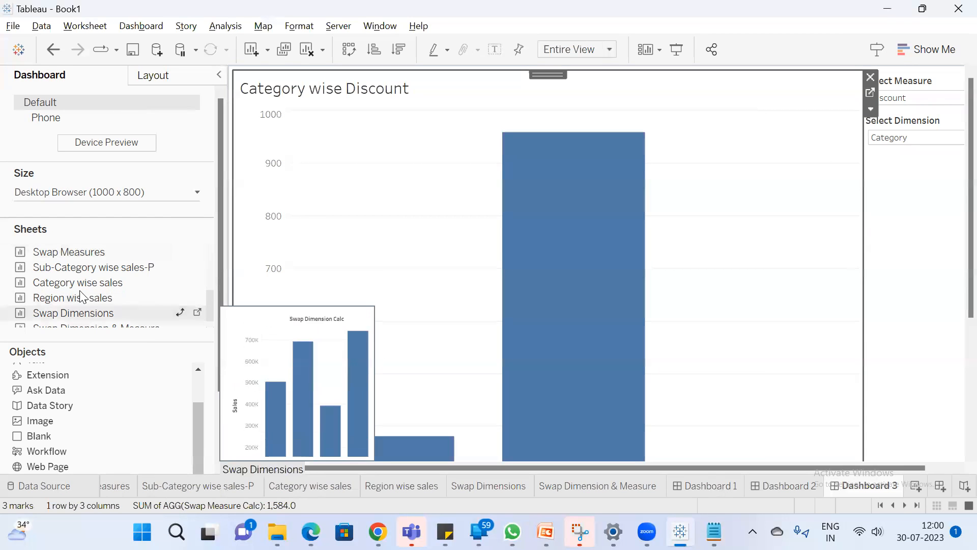
# Add the Top & Bottom N --Sets sheet to Dashboard 3 beside the Category wise Discount chart, and select that chart
pyautogui.scroll(-1, 107, 286)
pyautogui.scroll(3, 108, 286)
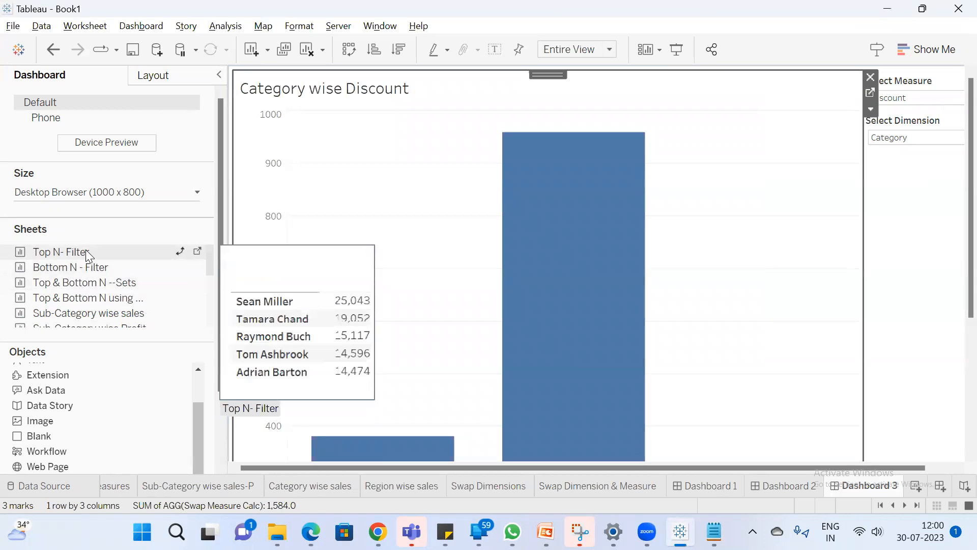
pyautogui.moveTo(100, 282); pyautogui.dragTo(281, 296)
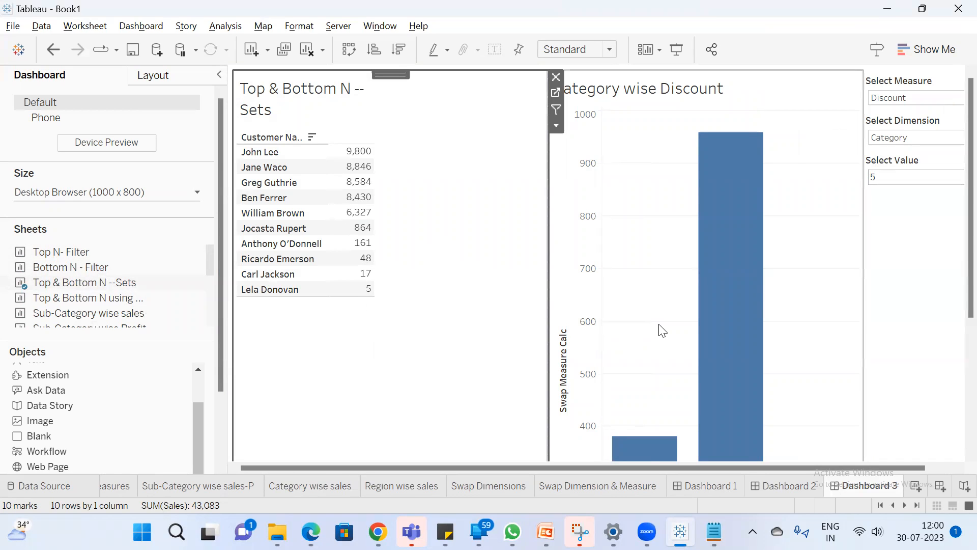
pyautogui.click(760, 108)
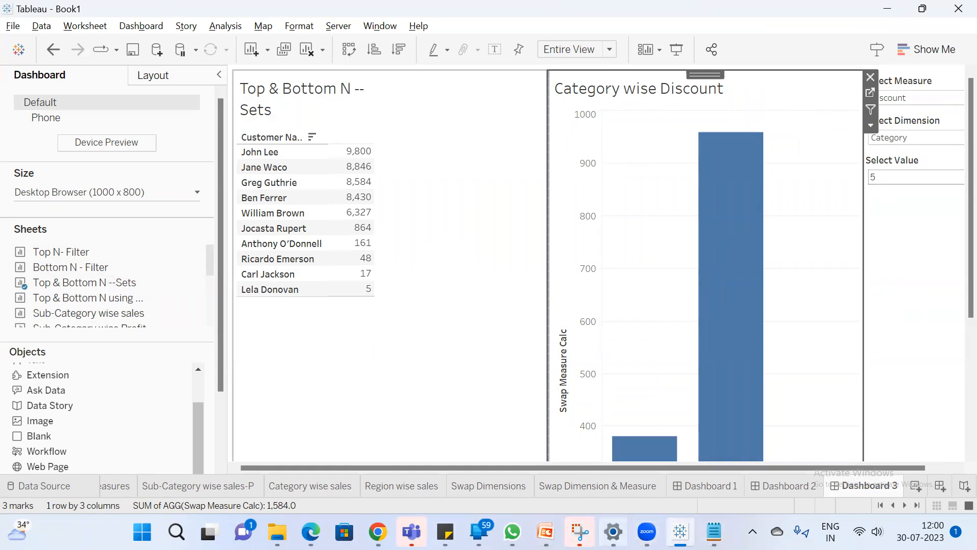
# Check the training slides in PowerPoint, return to Dashboard 3 in Tableau, and review the Parameter notes in Notepad
pyautogui.moveTo(545, 532)
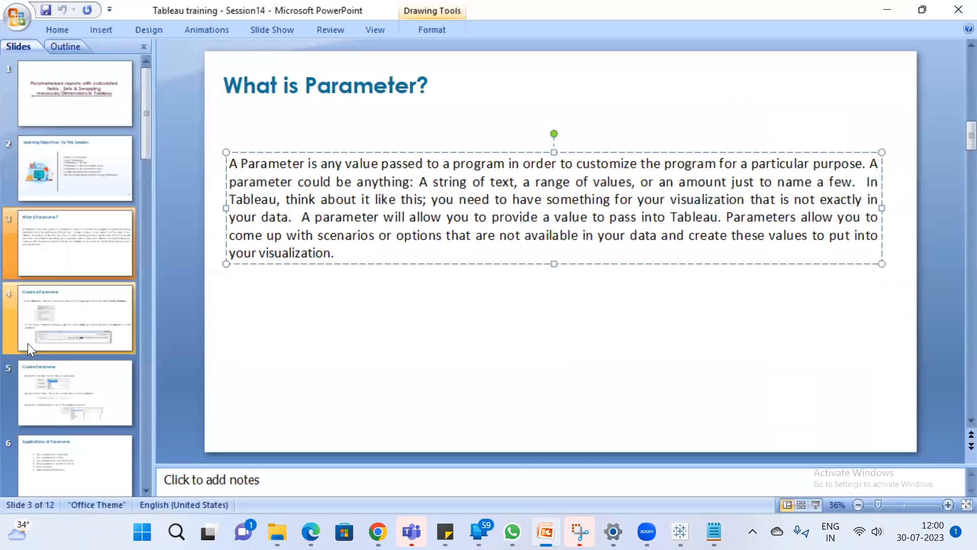
pyautogui.click(681, 532)
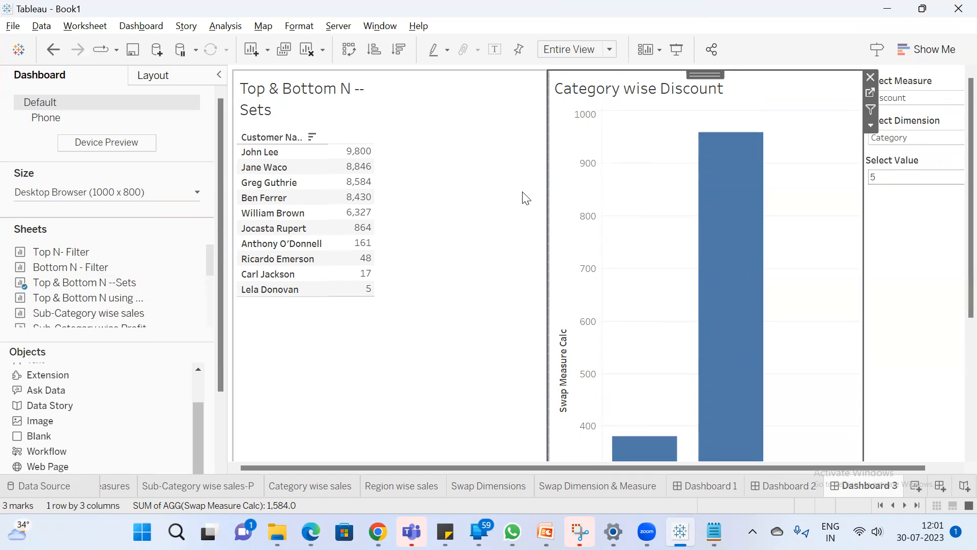
pyautogui.click(714, 532)
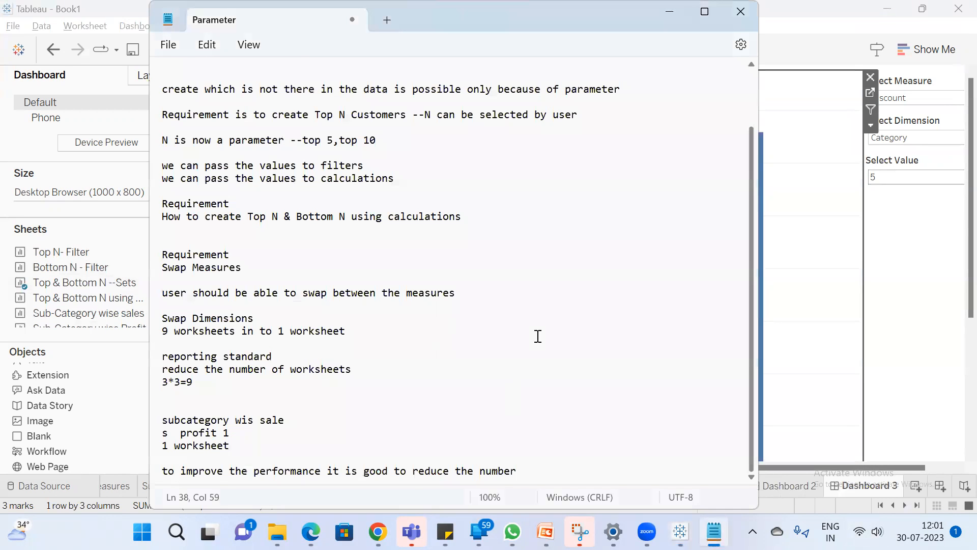
pyautogui.scroll(1, 538, 336)
# Replace the entire content of the Parameter notes with the line "continue Parameters", followed by a blank line
pyautogui.click(264, 156)
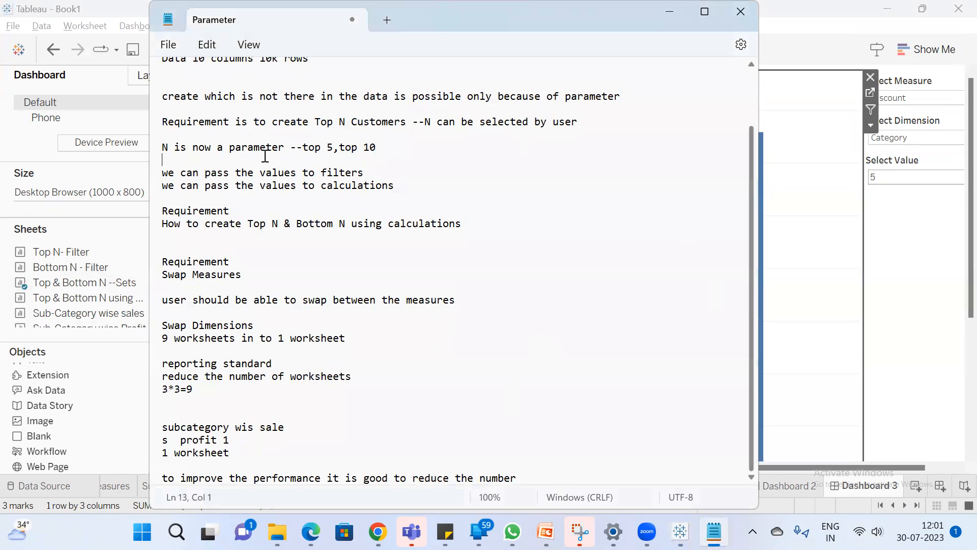
pyautogui.hotkey('ctrl', 'a')
pyautogui.write('cont')
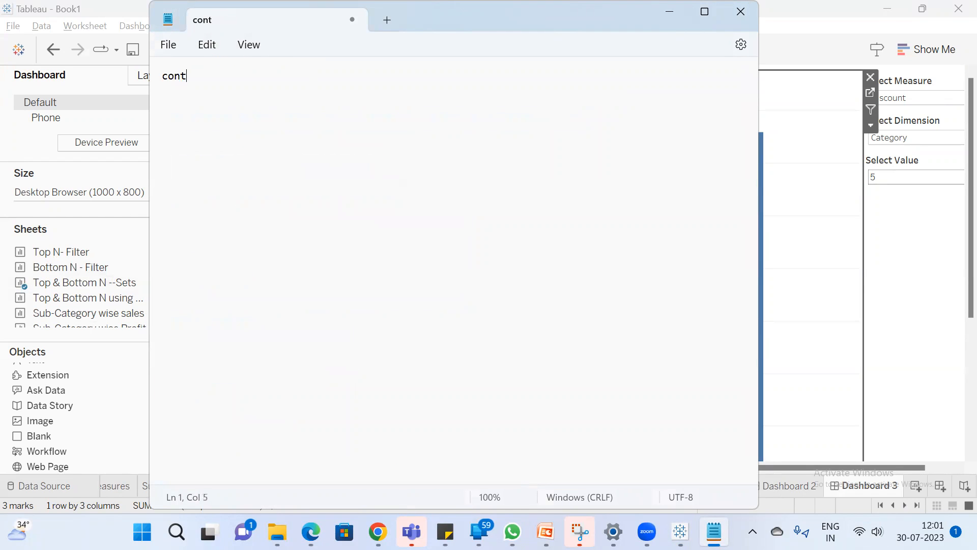
pyautogui.write('inue Paramets')
pyautogui.write('rs')
pyautogui.press('Return')
pyautogui.press('Return')
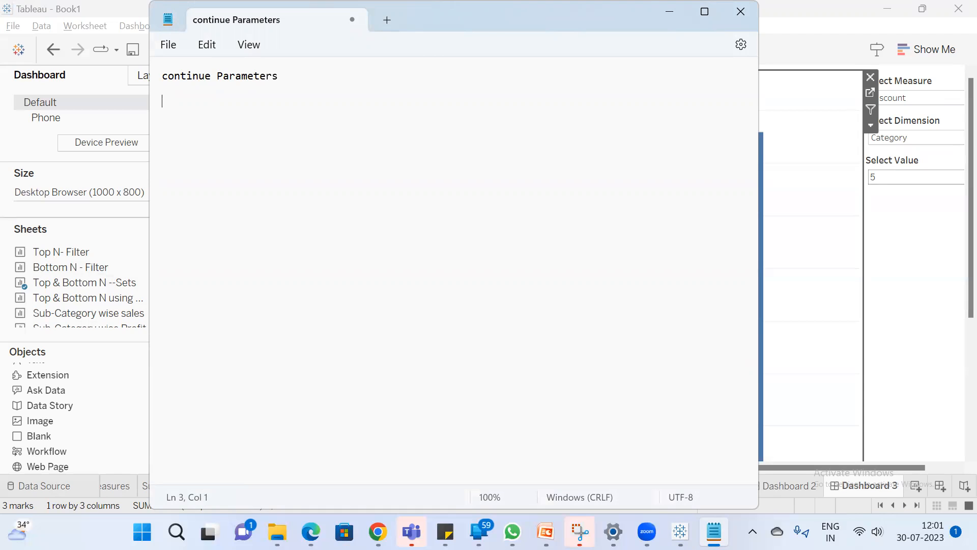
# Add the lines "new topic" and "table calculations---" to the notes, separated by a blank line
pyautogui.write('new topic')
pyautogui.press('Return')
pyautogui.press('Return')
pyautogui.write('table calculations')
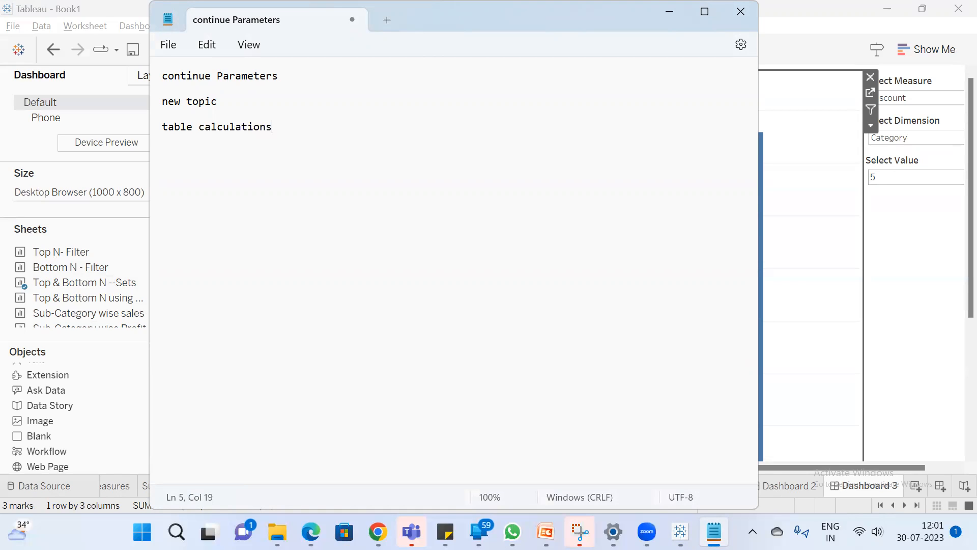
pyautogui.write('---')
# Switch to the Google Meet call in Chrome and look through the list of meeting contributors
pyautogui.moveTo(378, 530)
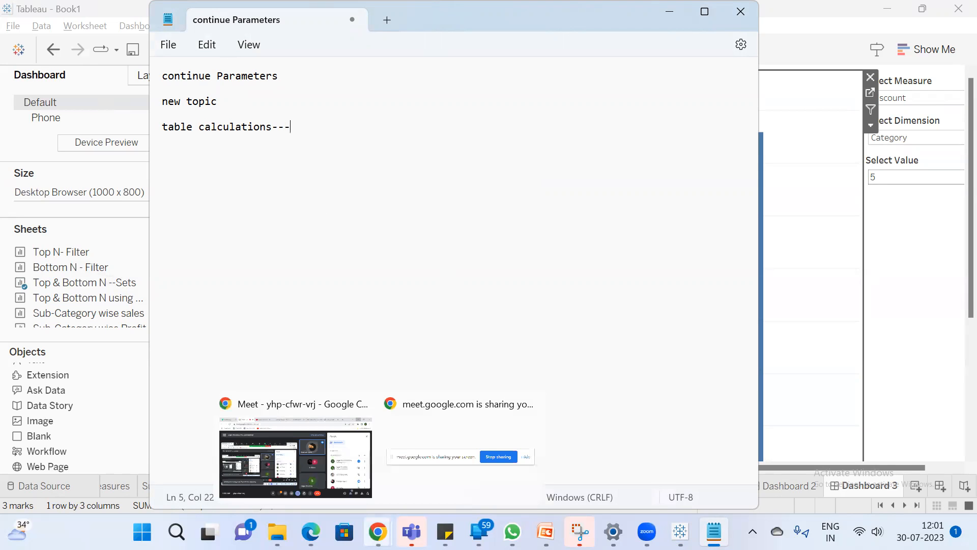
pyautogui.click(354, 471)
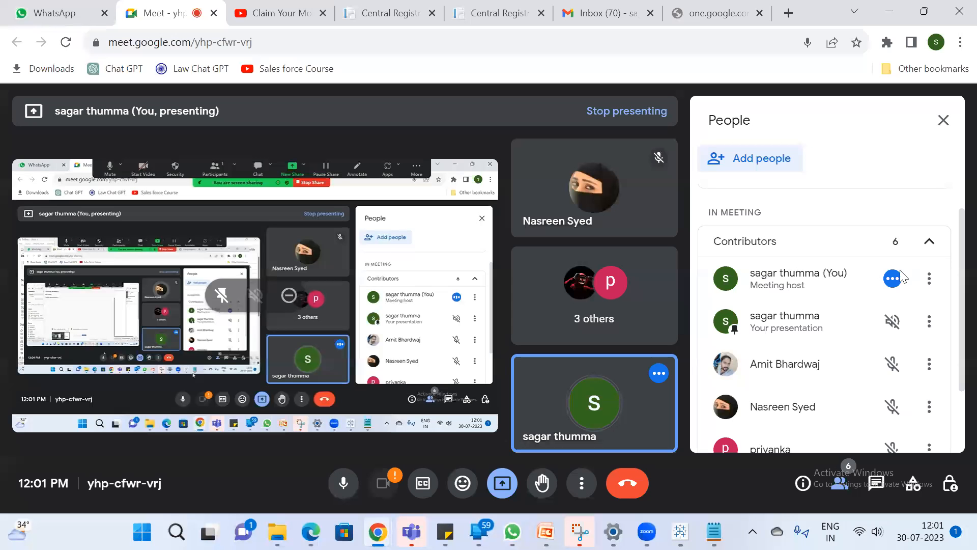
pyautogui.scroll(-2, 819, 259)
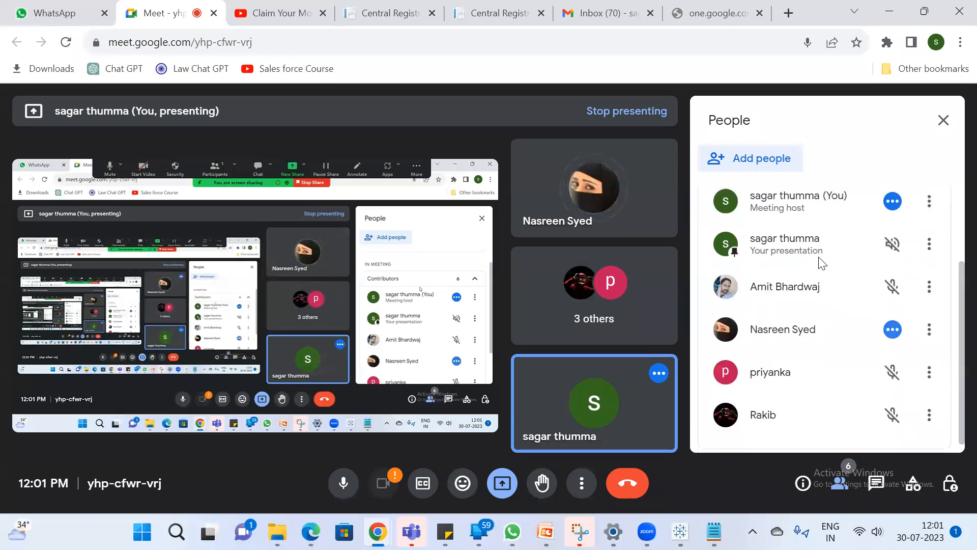